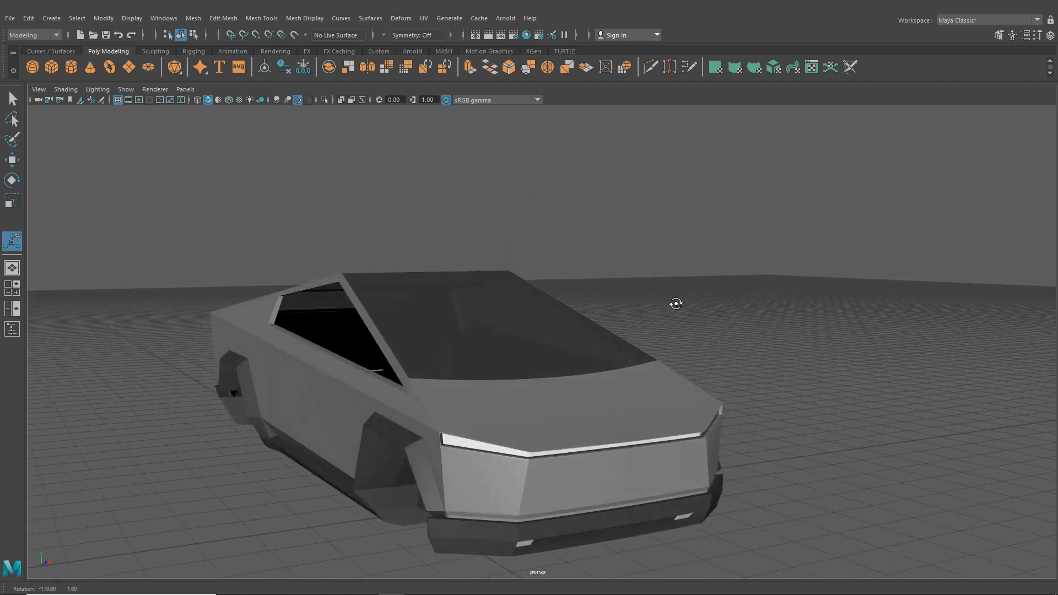
- Examine the car body from several angles and the front wheel drawing in the side view reference
scroll(637, 322, "up", 2)
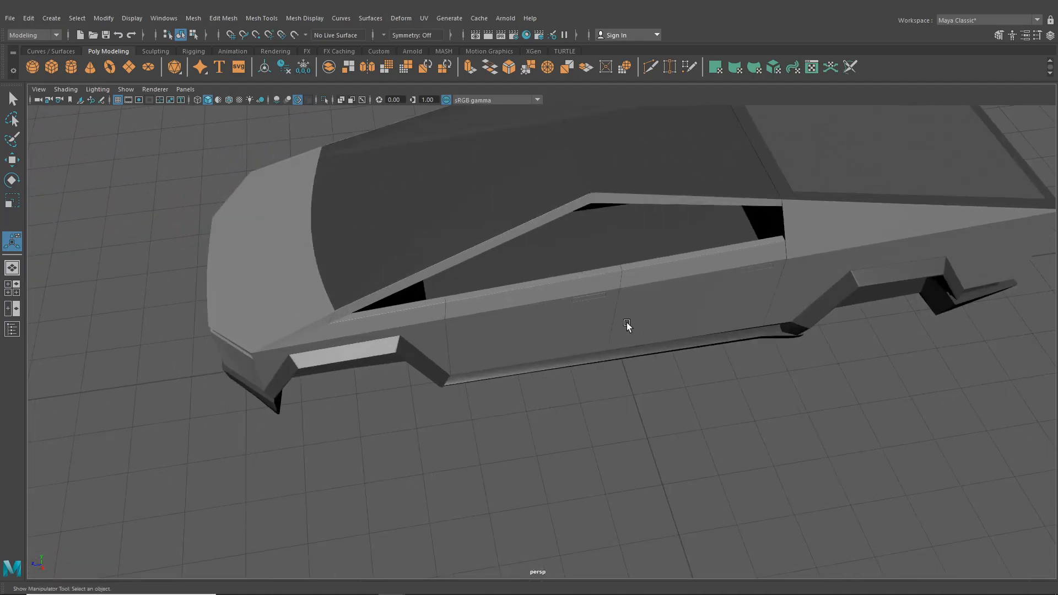
scroll(542, 387, "down", 1)
scroll(541, 387, "down", 1)
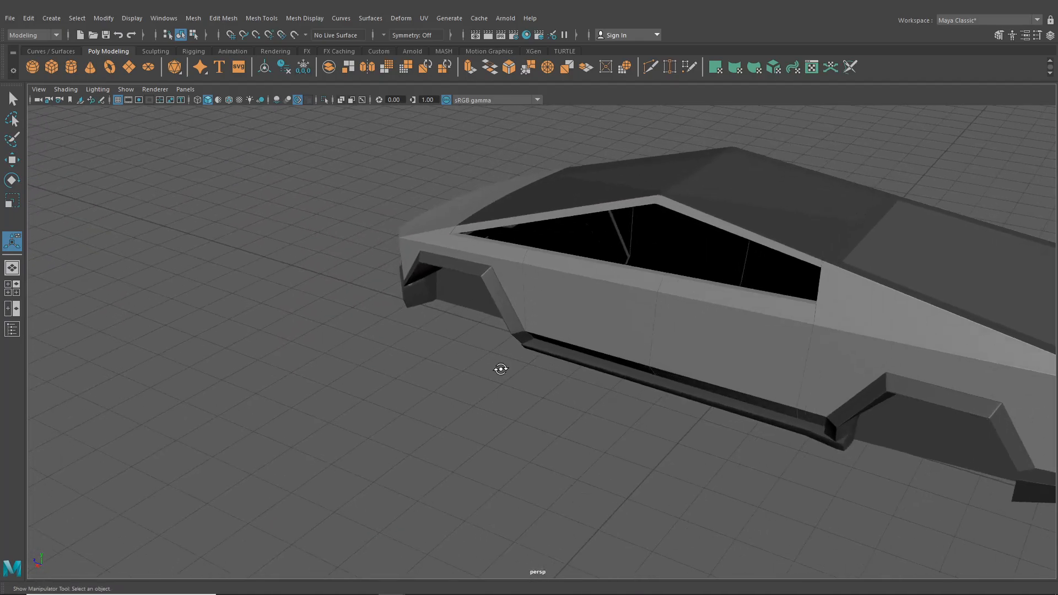
left_click_drag(501, 368, 576, 371, "alt")
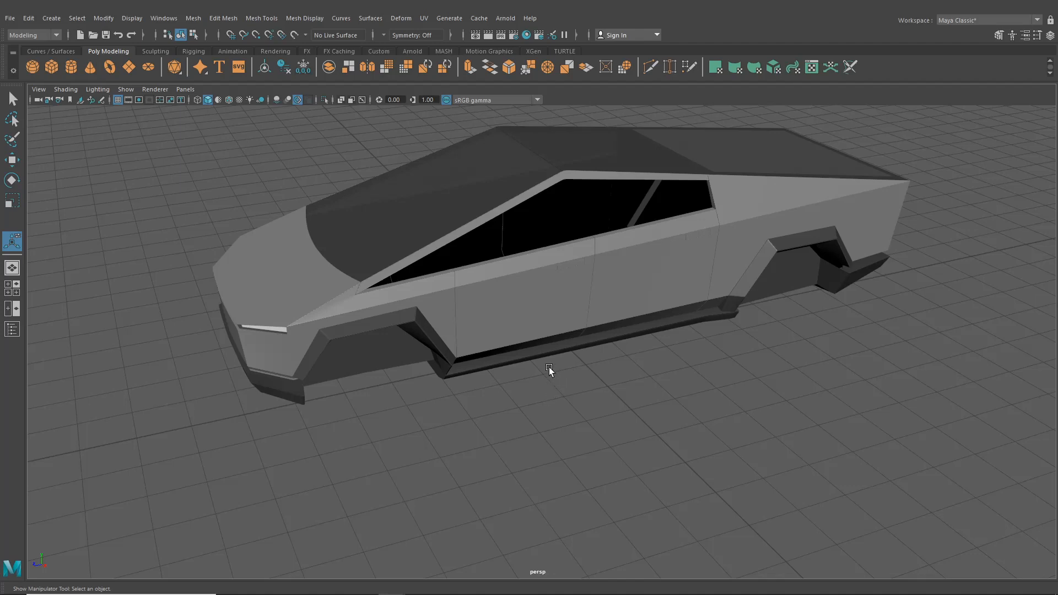
middle_click_drag(550, 371, 621, 350, "alt")
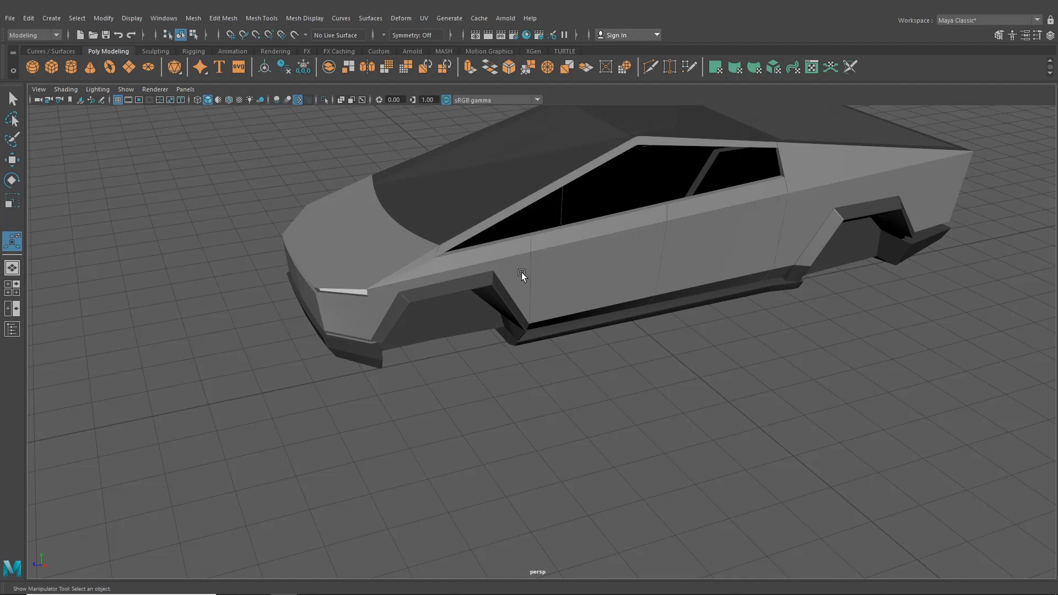
left_click(12, 288)
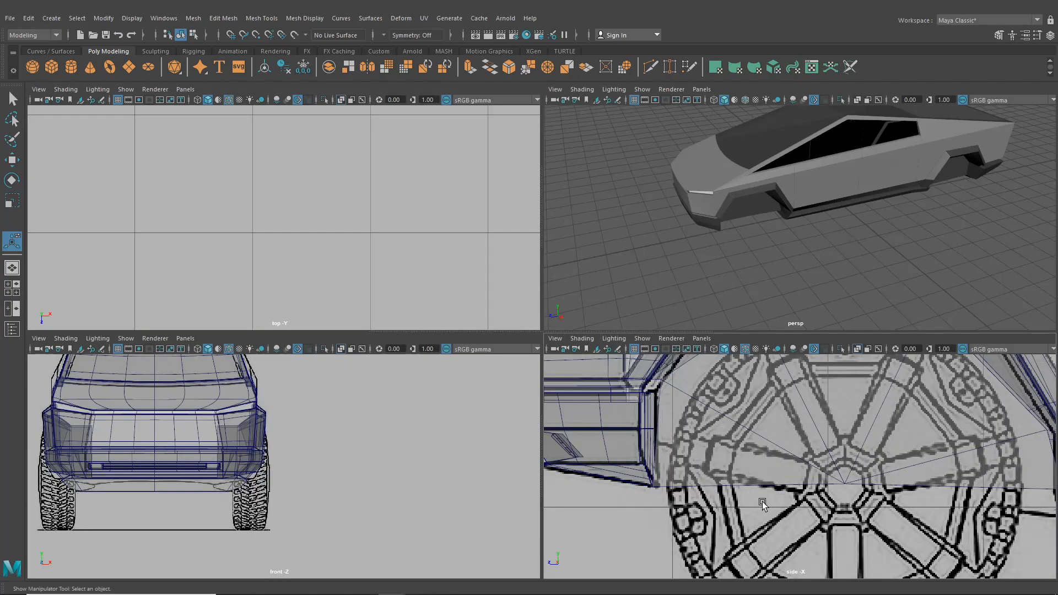
key("space")
scroll(725, 455, "up", 4)
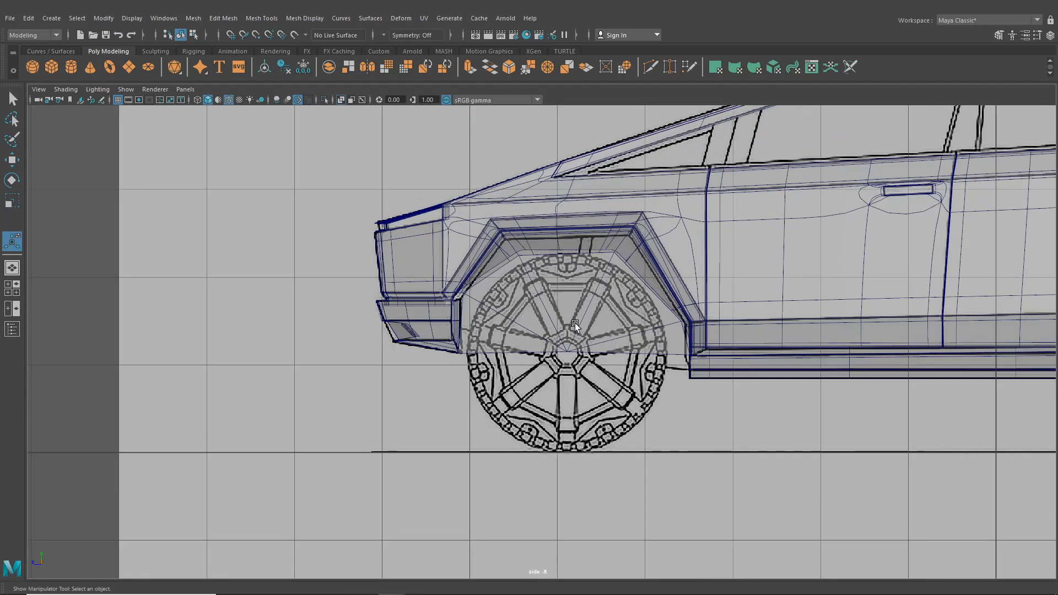
middle_click_drag(583, 345, 526, 384, "alt")
scroll(527, 386, "up", 2)
scroll(494, 387, "up", 5)
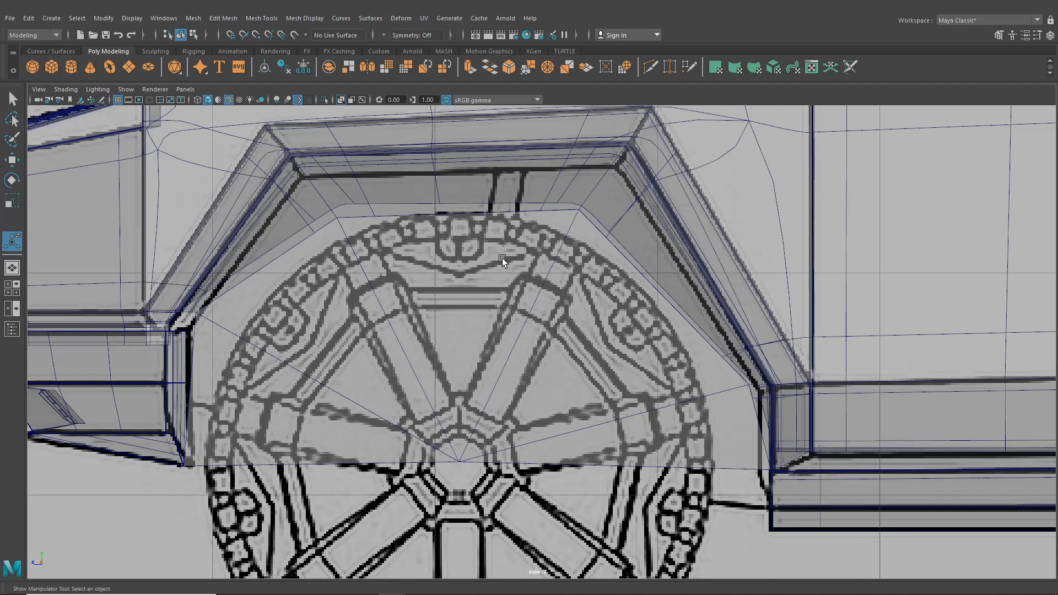
scroll(503, 259, "down", 4)
left_click(12, 268)
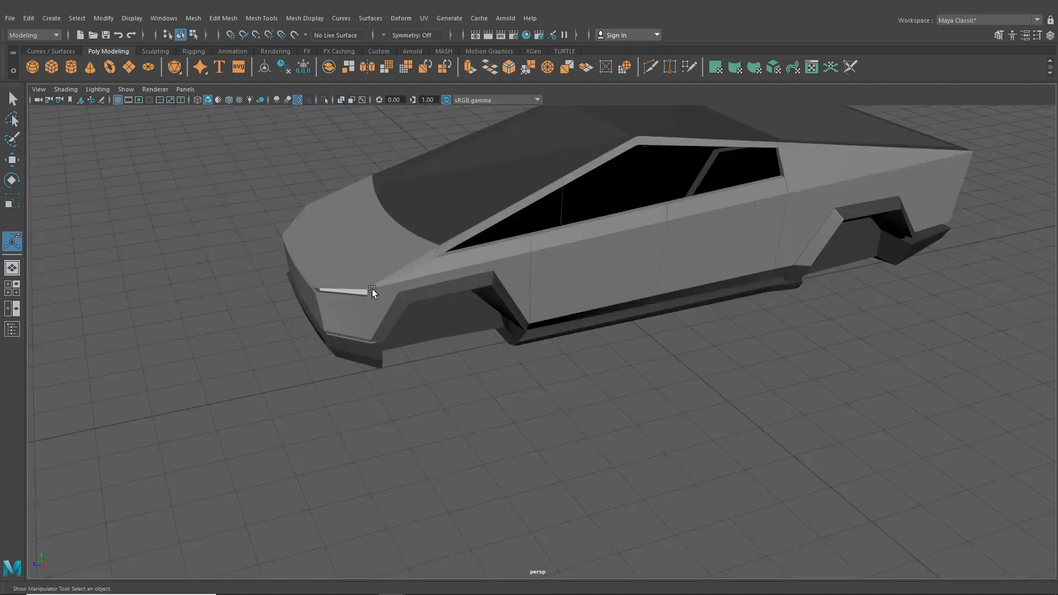
left_click_drag(373, 292, 427, 291, "alt")
middle_click_drag(428, 291, 464, 281, "alt")
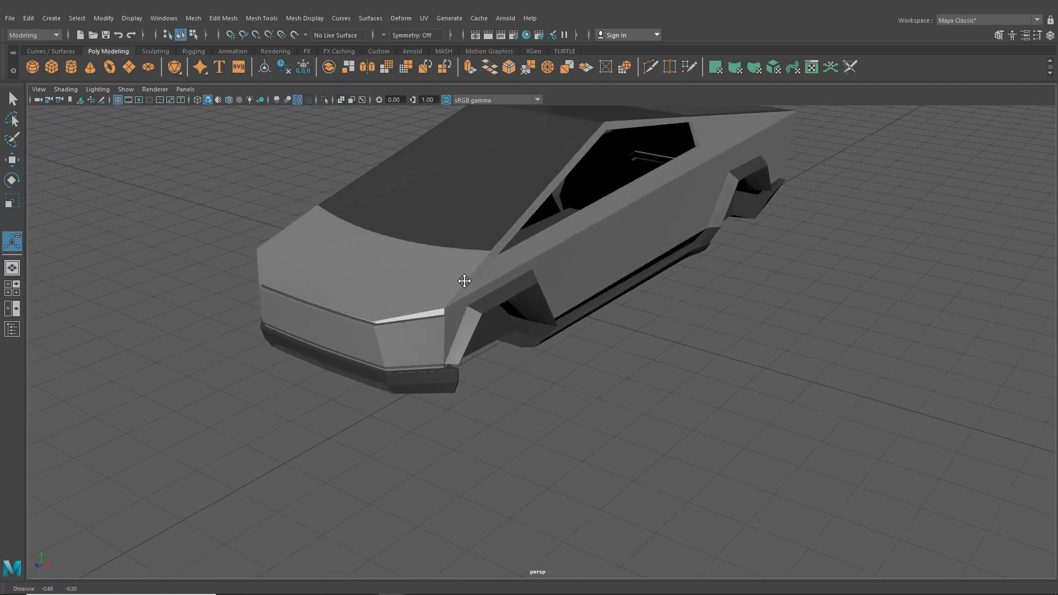
scroll(465, 281, "up", 3)
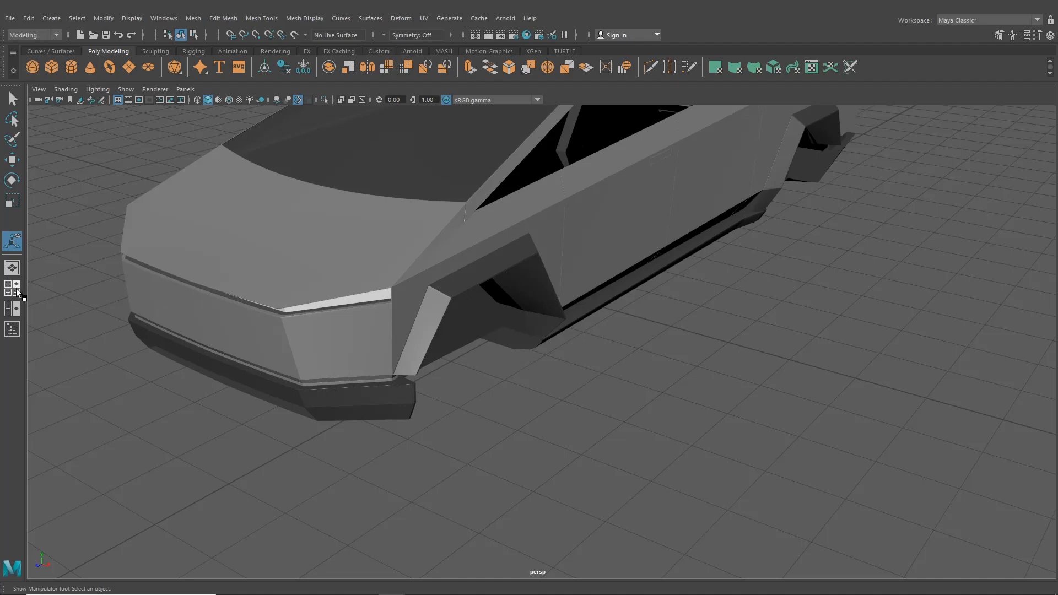
left_click_drag(518, 342, 489, 338, "alt")
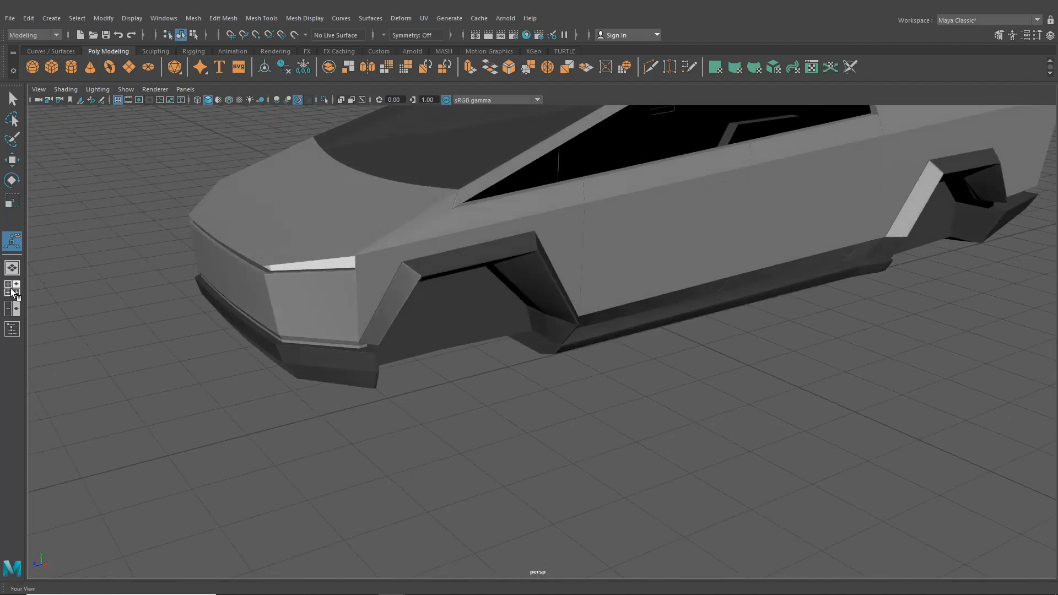
left_click_drag(397, 302, 380, 248, "alt")
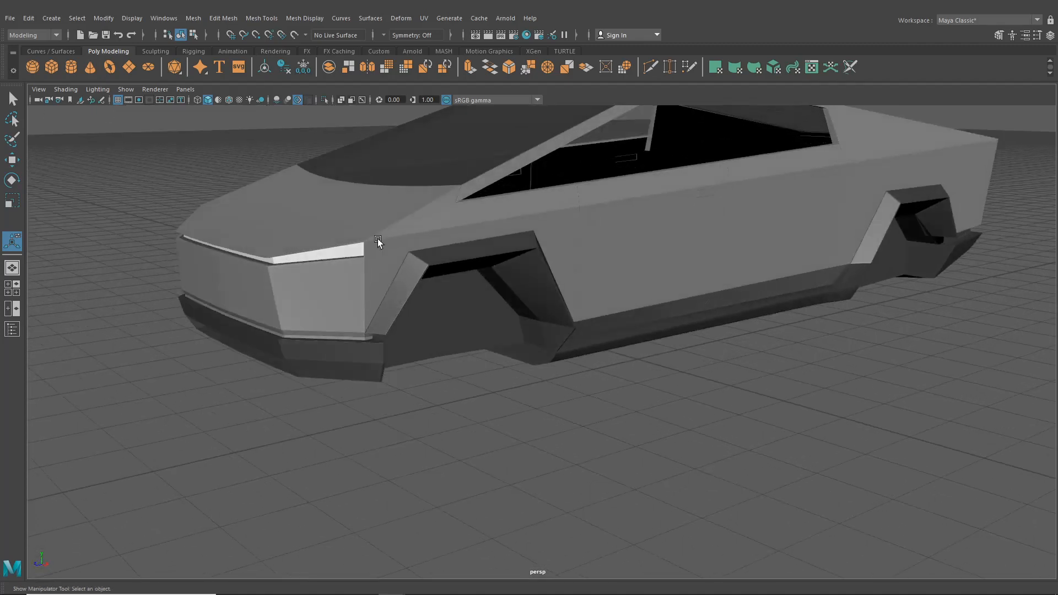
- Create a polygon cylinder and place it on the ground beside the front wheel arch
left_click(71, 66)
left_click_drag(474, 325, 504, 328, "alt")
key("w")
left_click_drag(619, 344, 399, 383)
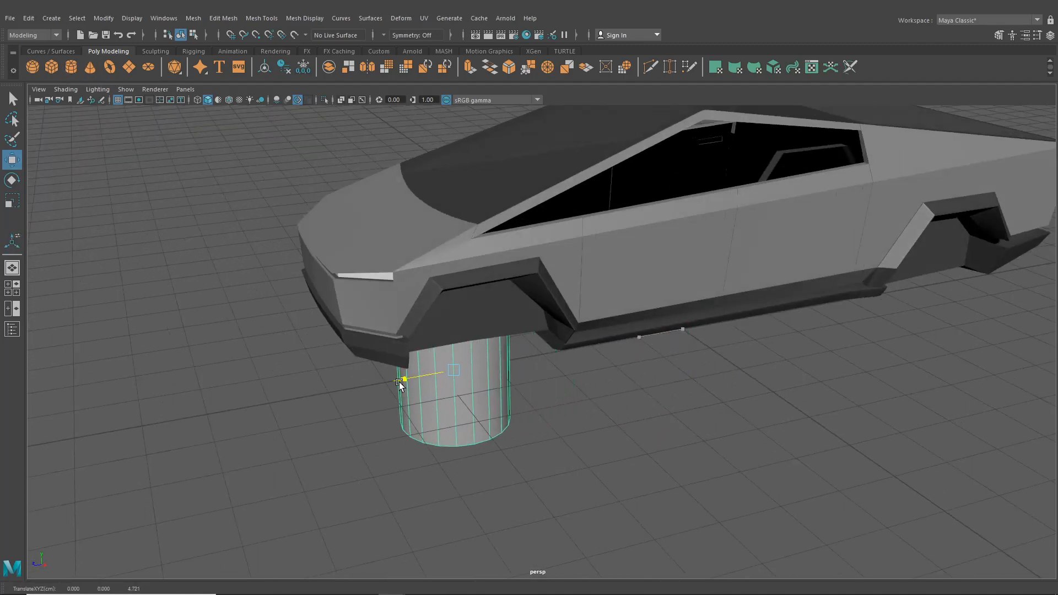
key("ctrl+z")
- Lay the cylinder on its side by setting its Z rotation to 90
left_click(12, 180)
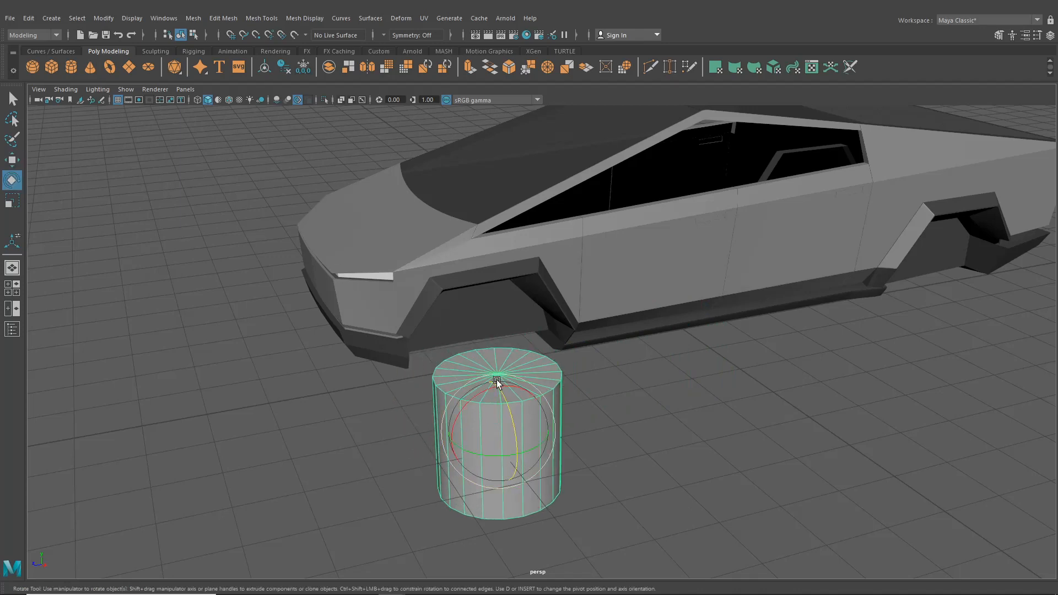
left_click_drag(497, 381, 514, 421)
left_click(1050, 35)
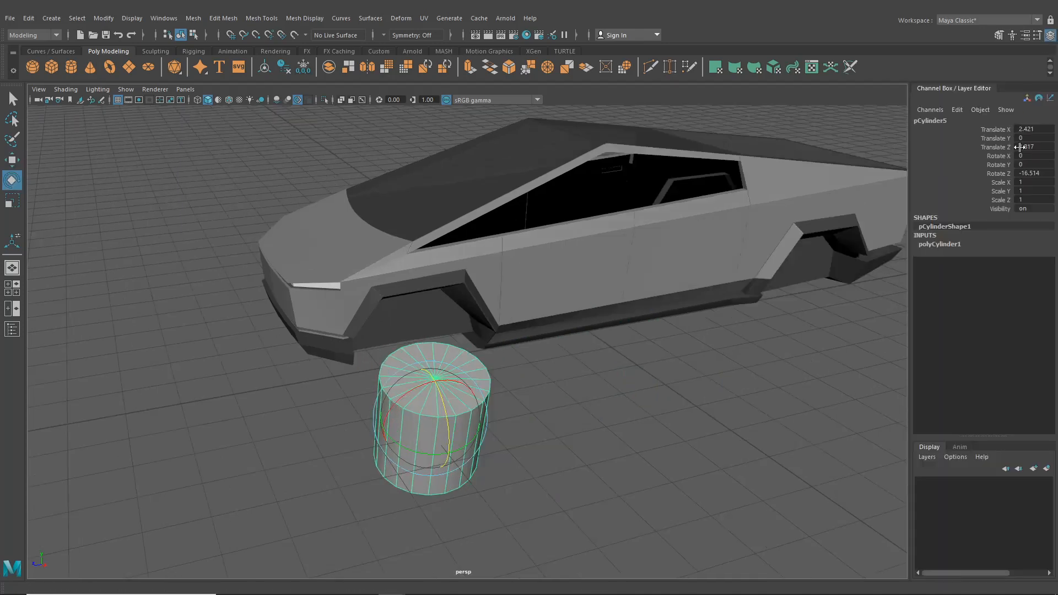
double_click(1032, 172)
type("90")
key("Return")
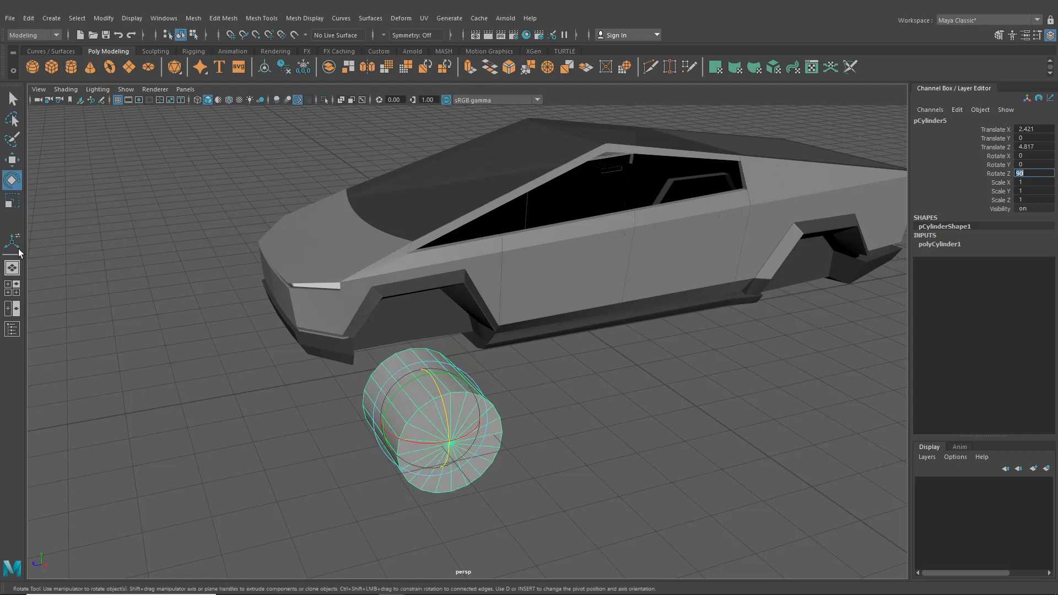
- Centre the cylinder on the front wheel hub of the reference drawing in the side view
left_click(12, 287)
key("space")
scroll(467, 433, "down", 5)
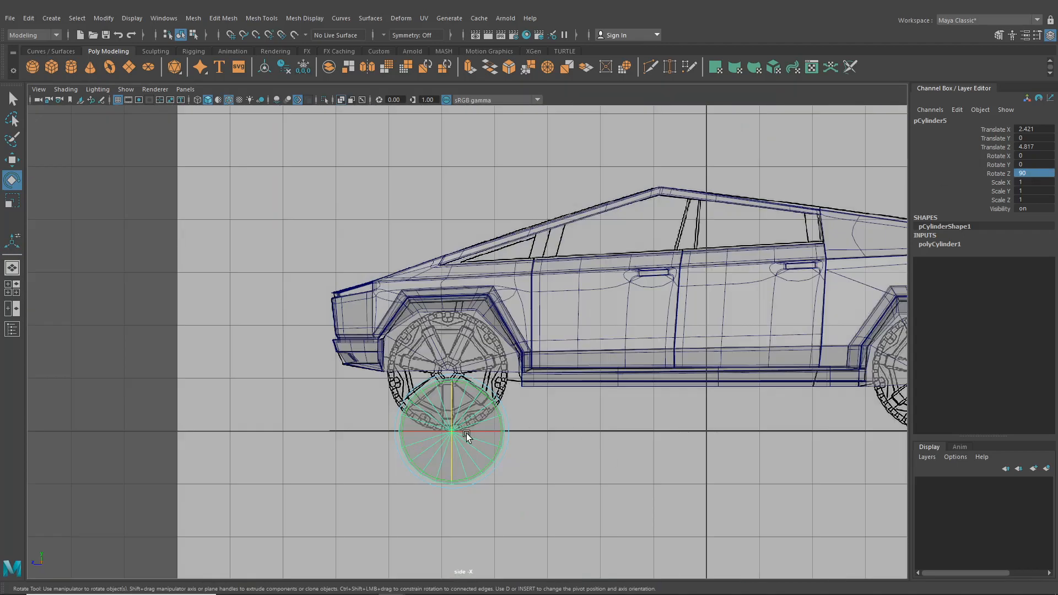
left_click(7, 161)
left_click_drag(452, 429, 443, 374)
scroll(449, 372, "up", 6)
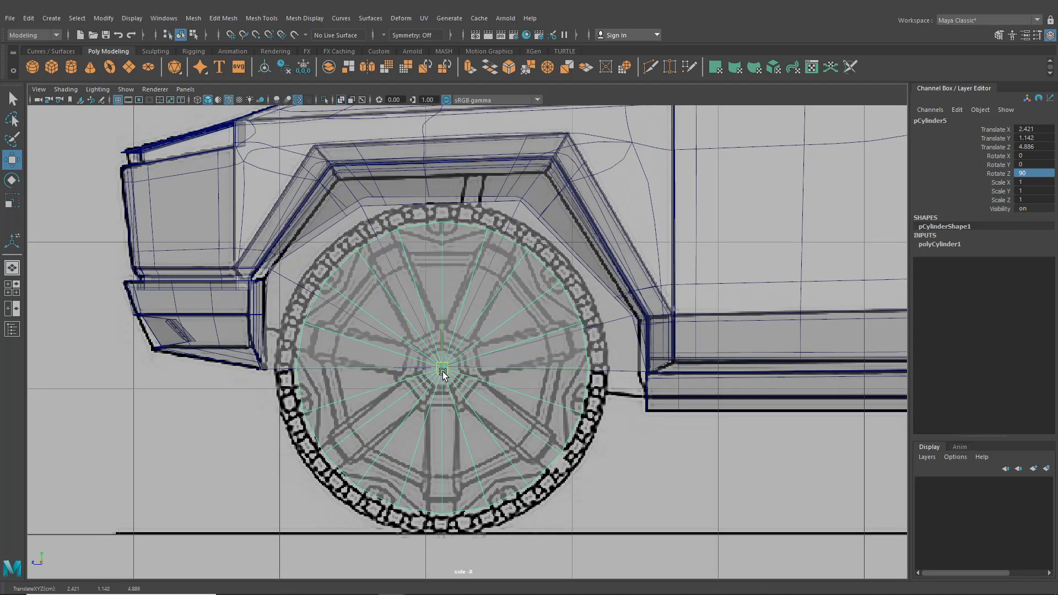
- Set the cylinder's axis subdivisions to 35
left_click(944, 244)
scroll(387, 263, "up", 1)
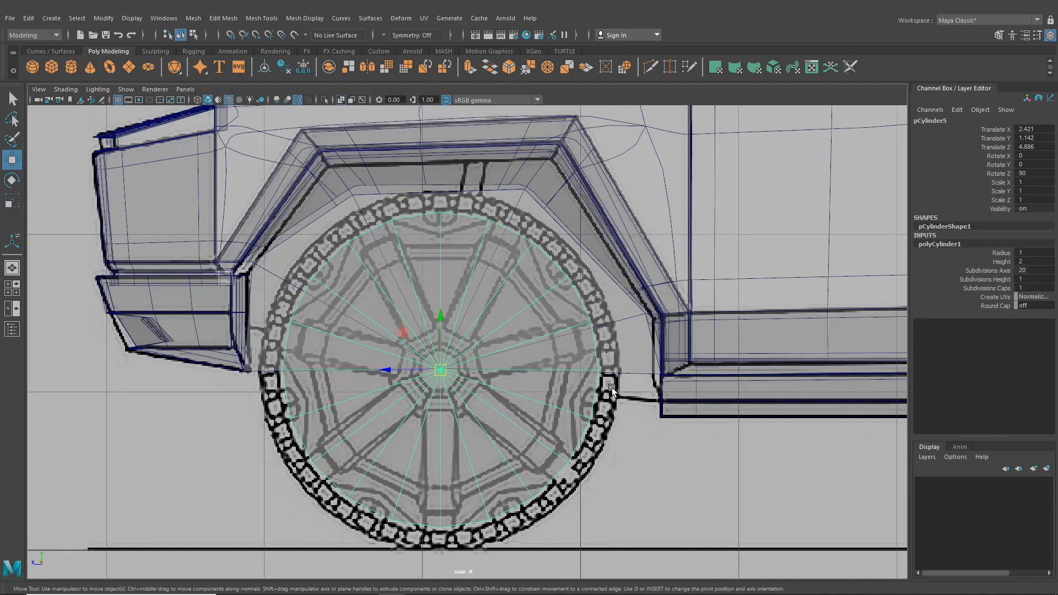
left_click(1029, 271)
type("35")
key("Return")
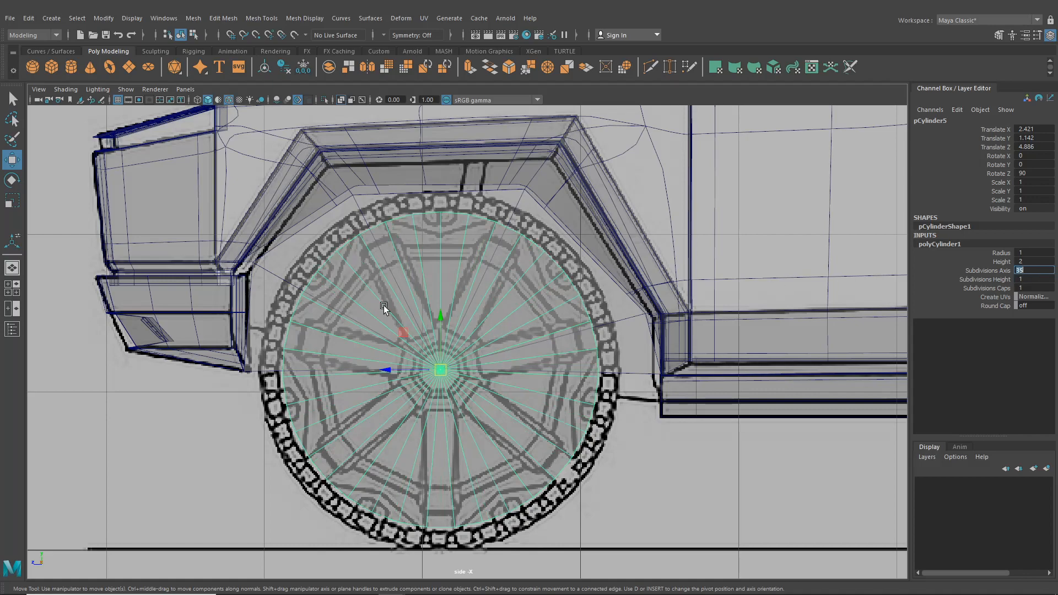
scroll(384, 308, "down", 4)
scroll(367, 335, "up", 4)
scroll(366, 335, "up", 1)
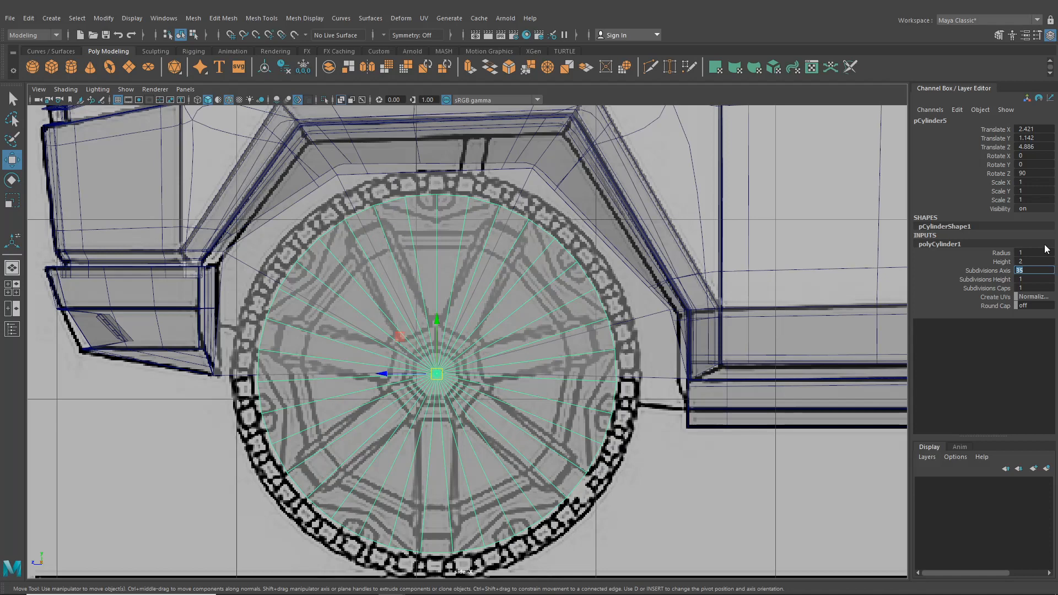
- Set the cylinder's radius to 1.025 to fit inside the tread of the reference wheel
left_click(1027, 253)
type("131")
key("Return")
type("1.1")
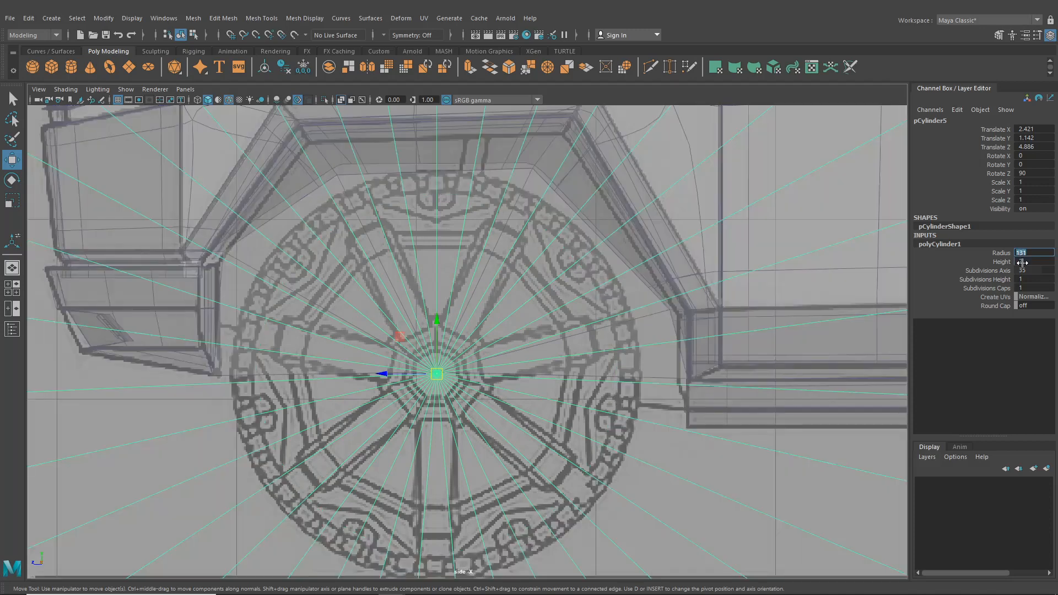
key("Return")
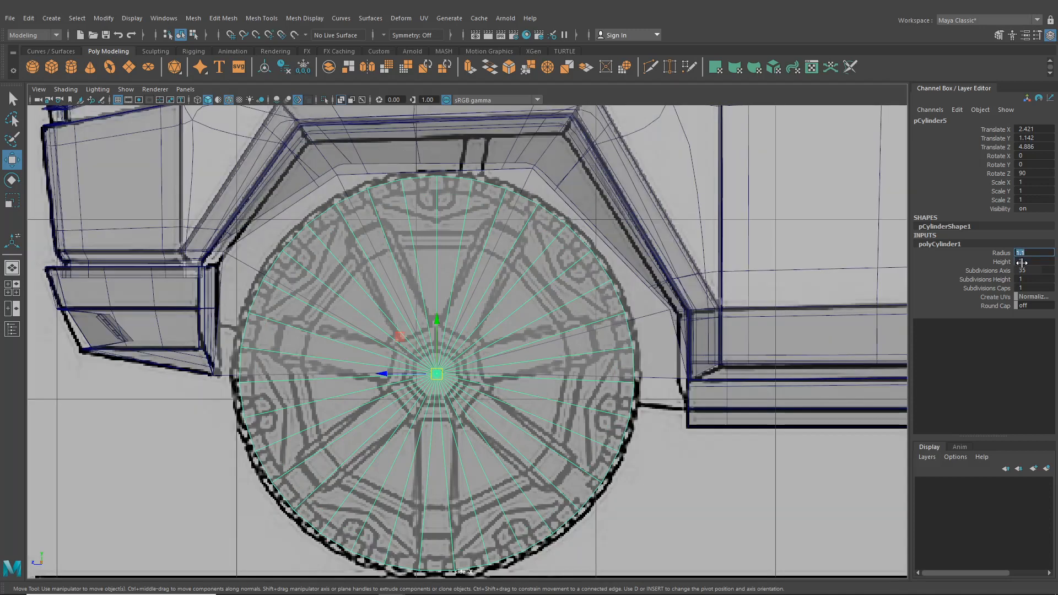
type("0.025")
key("Return")
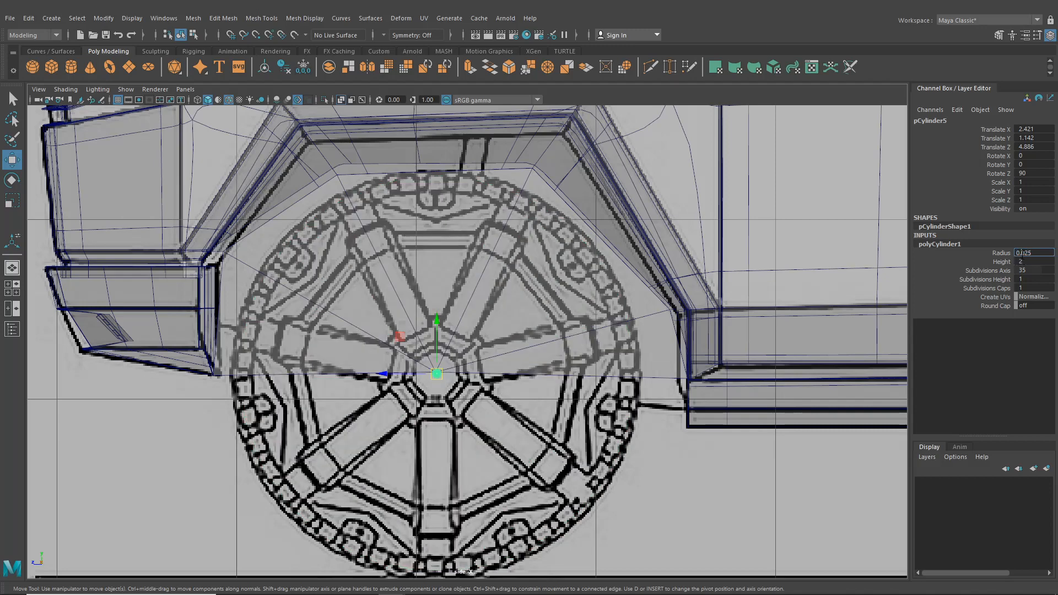
type("1")
key("Return")
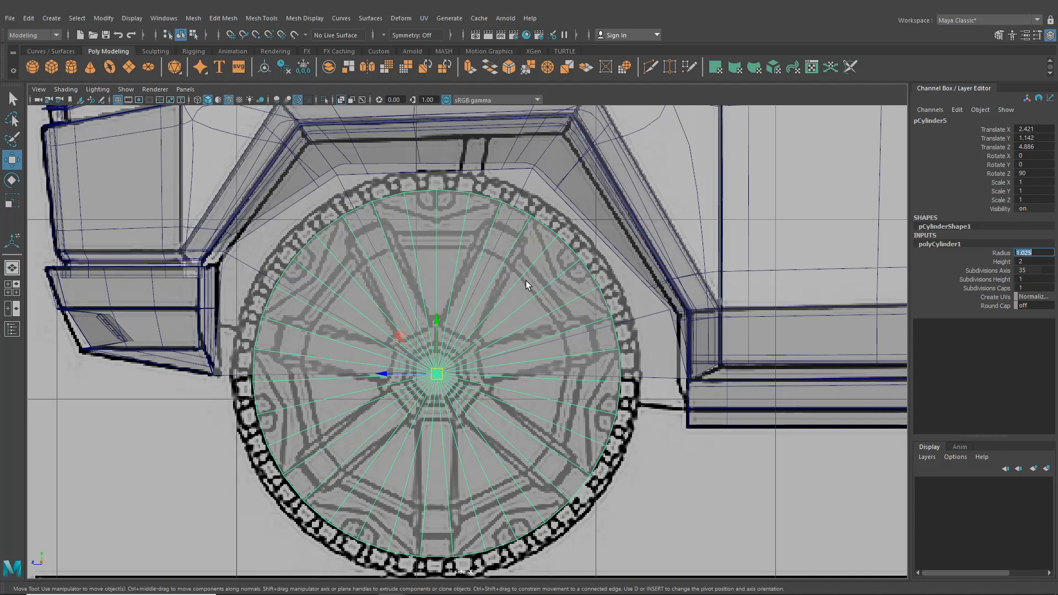
- Delete all cylinder faces except the four-segment wedge at the top of the wheel
right_click_drag(526, 281, 517, 306)
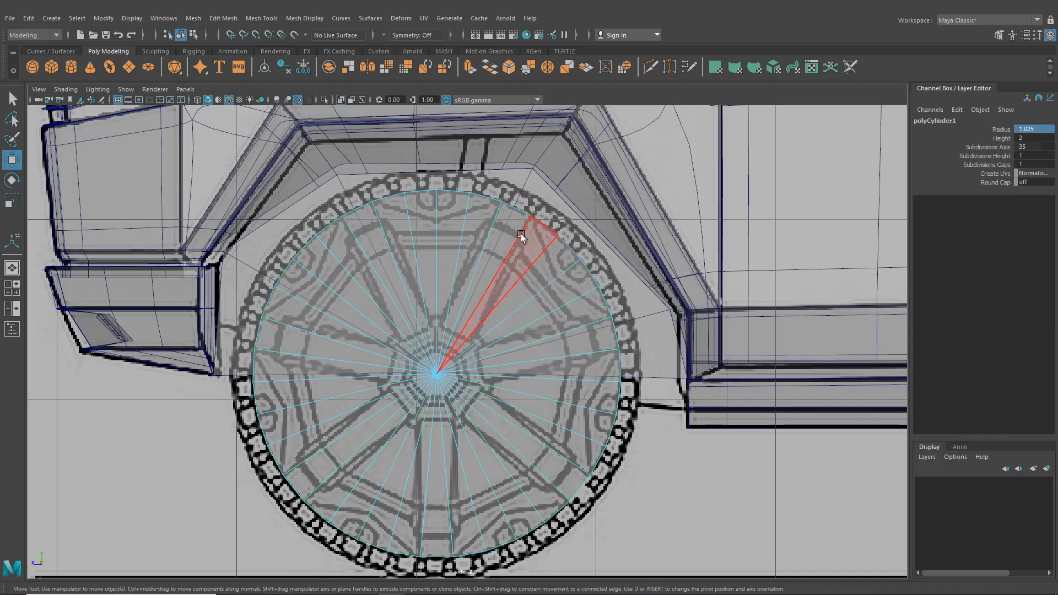
left_click_drag(515, 209, 654, 494)
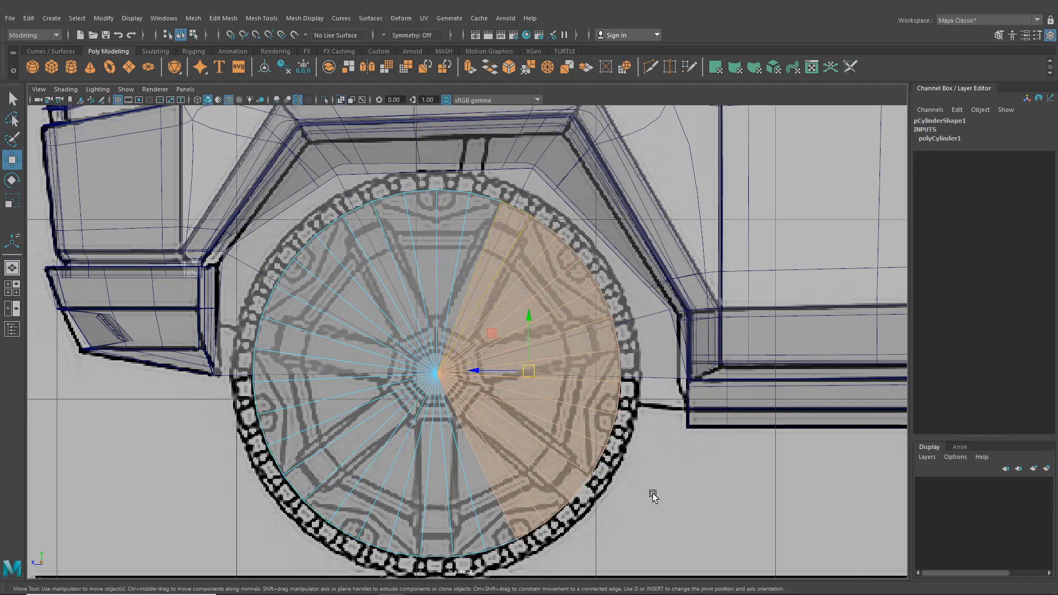
key("Delete")
left_click_drag(233, 193, 334, 352)
key("Delete")
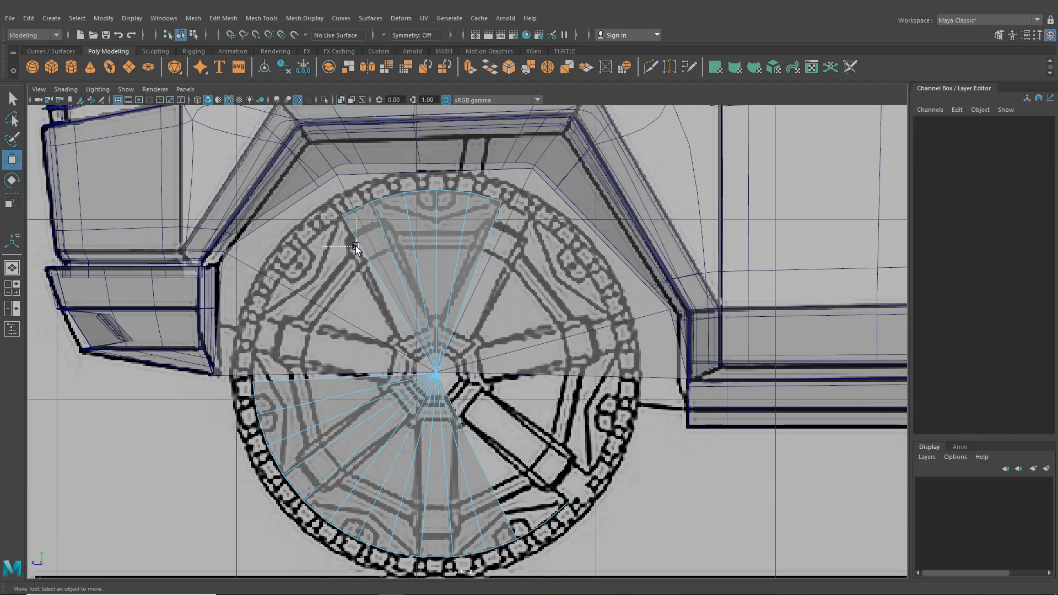
left_click_drag(356, 246, 355, 246)
key("Delete")
left_click_drag(202, 372, 574, 562)
key("Delete")
key("Delete")
scroll(478, 340, "up", 2)
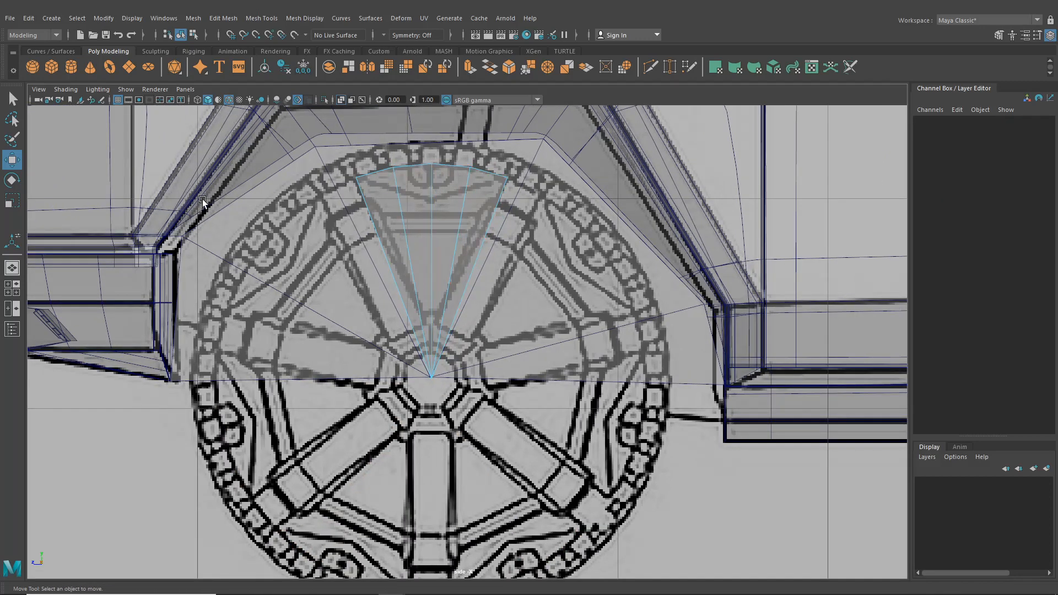
- Create another polygon cylinder at the origin
middle_click_drag(389, 240, 394, 256, "alt")
left_click_drag(394, 257, 377, 268, "alt")
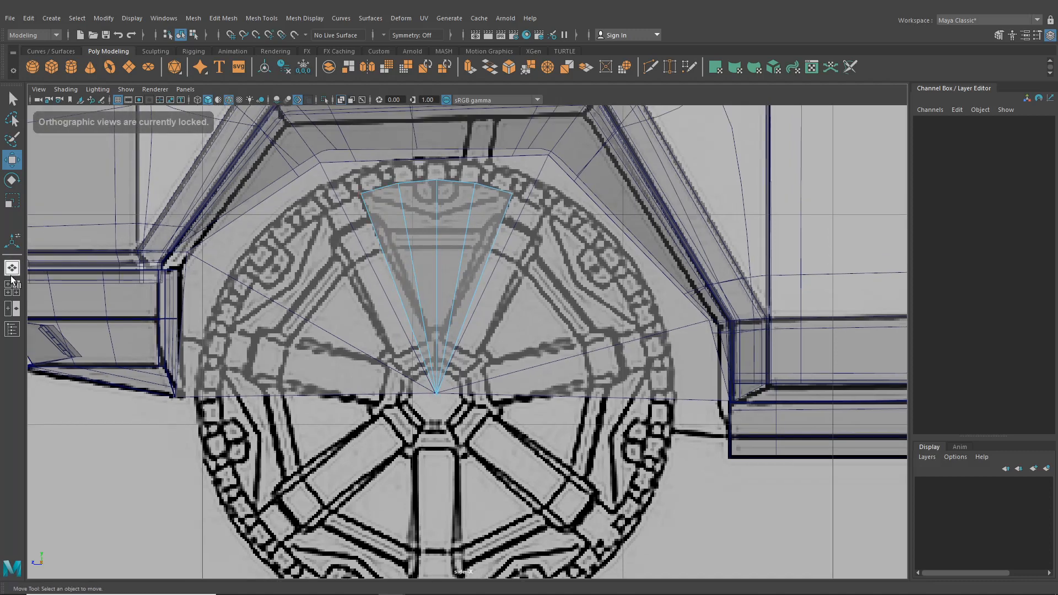
left_click(59, 19)
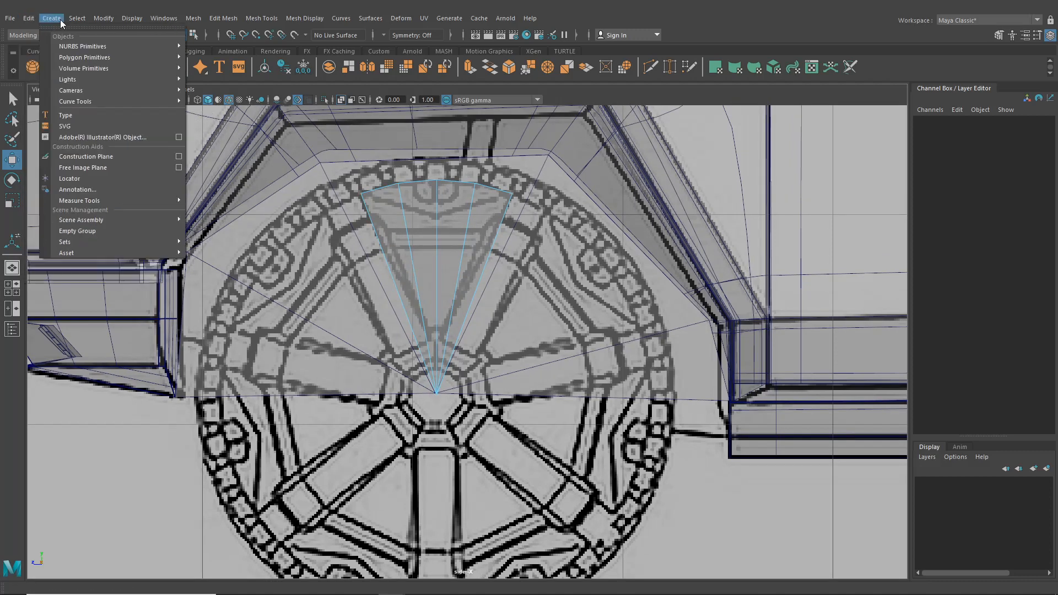
left_click(33, 17)
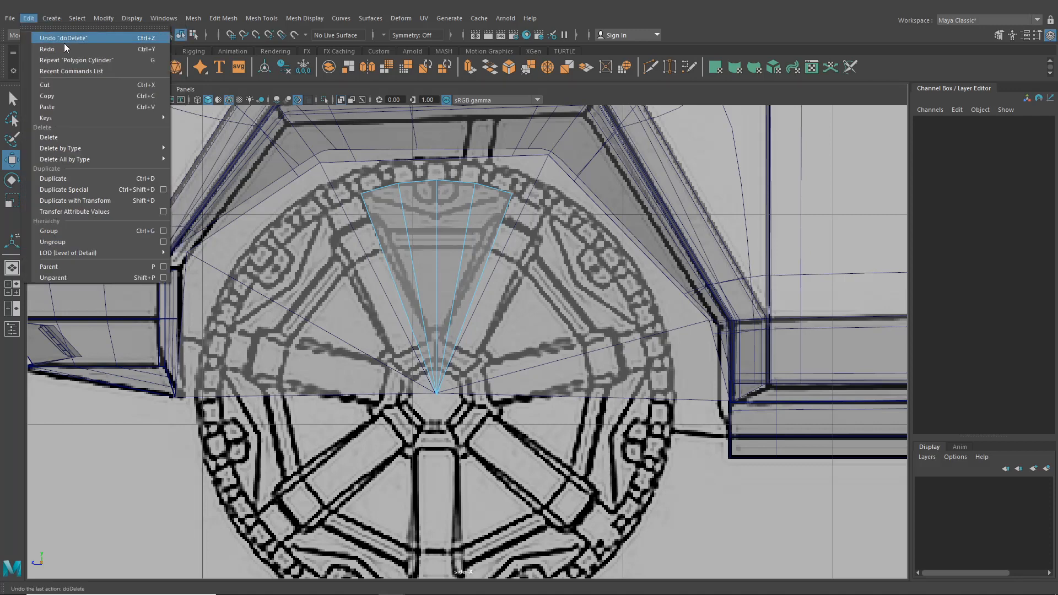
left_click(52, 18)
mouse_move(108, 57)
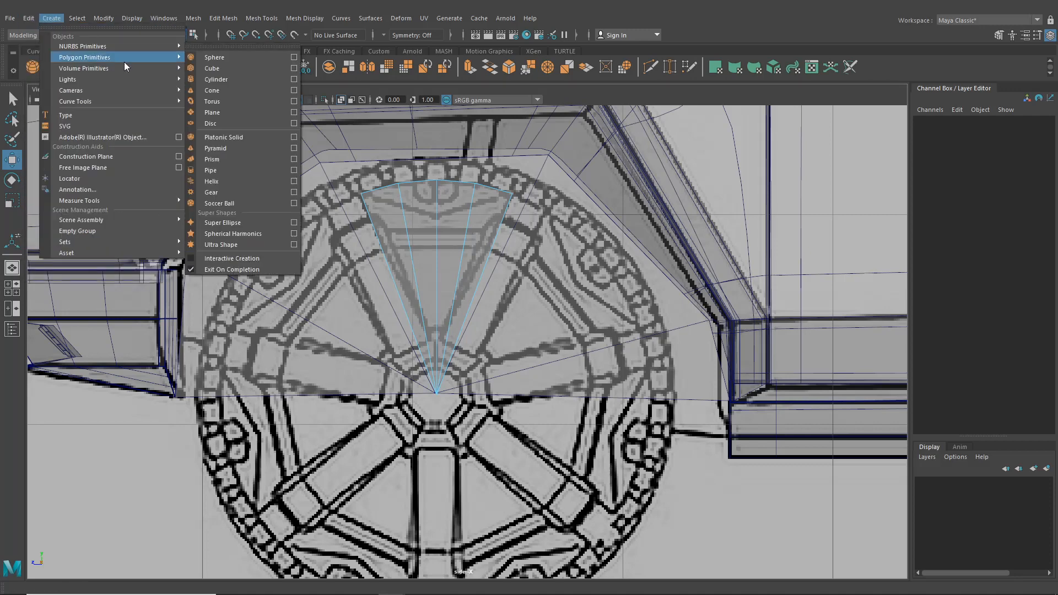
left_click(224, 79)
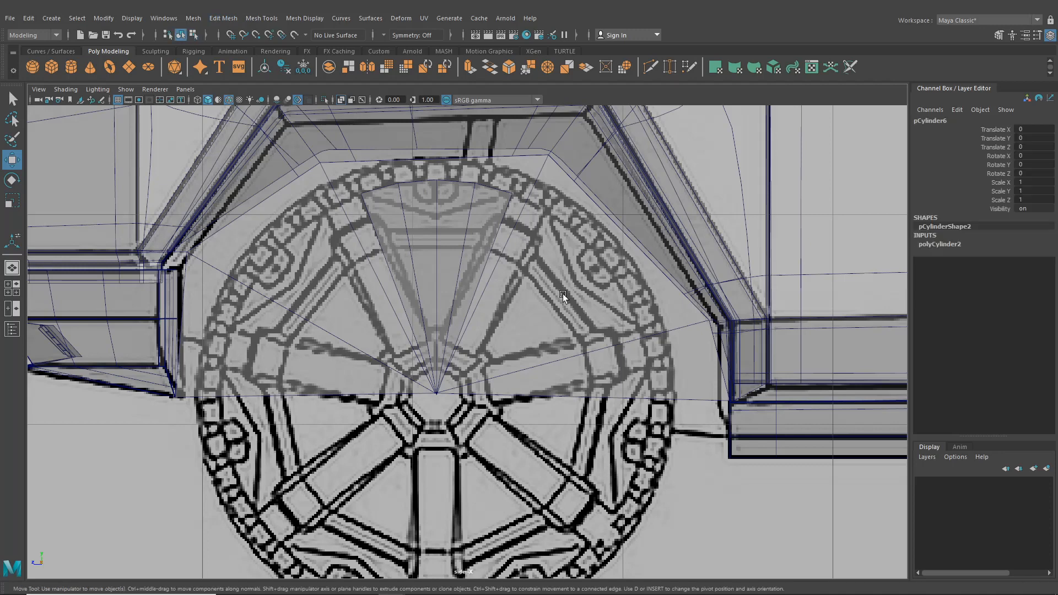
- Rotate the new cylinder to 90 degrees about the Z axis
scroll(564, 293, "down", 10)
left_click(12, 180)
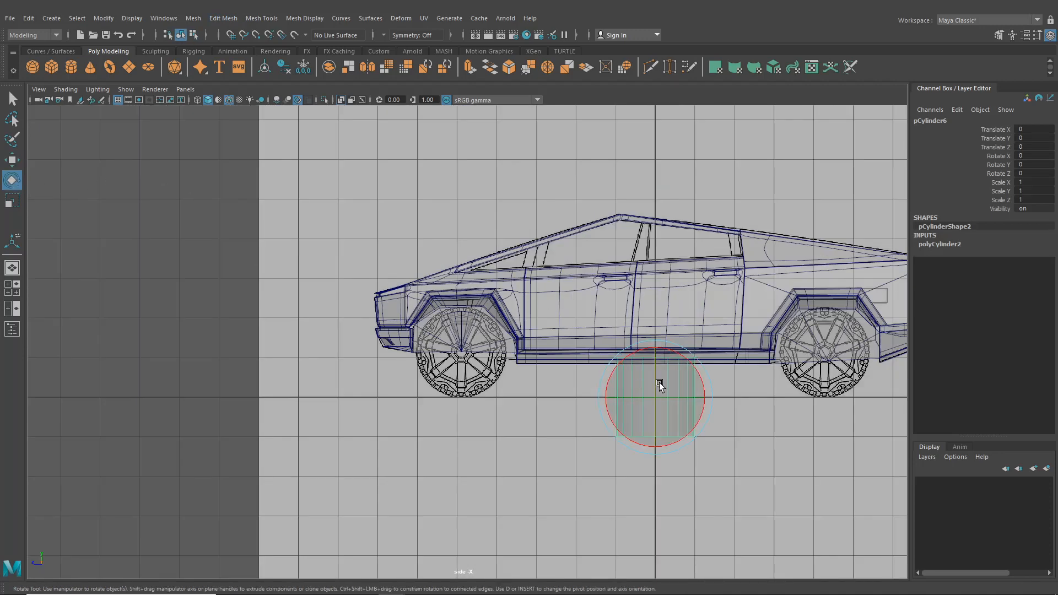
left_click_drag(659, 383, 667, 402)
left_click(1033, 173)
type("90")
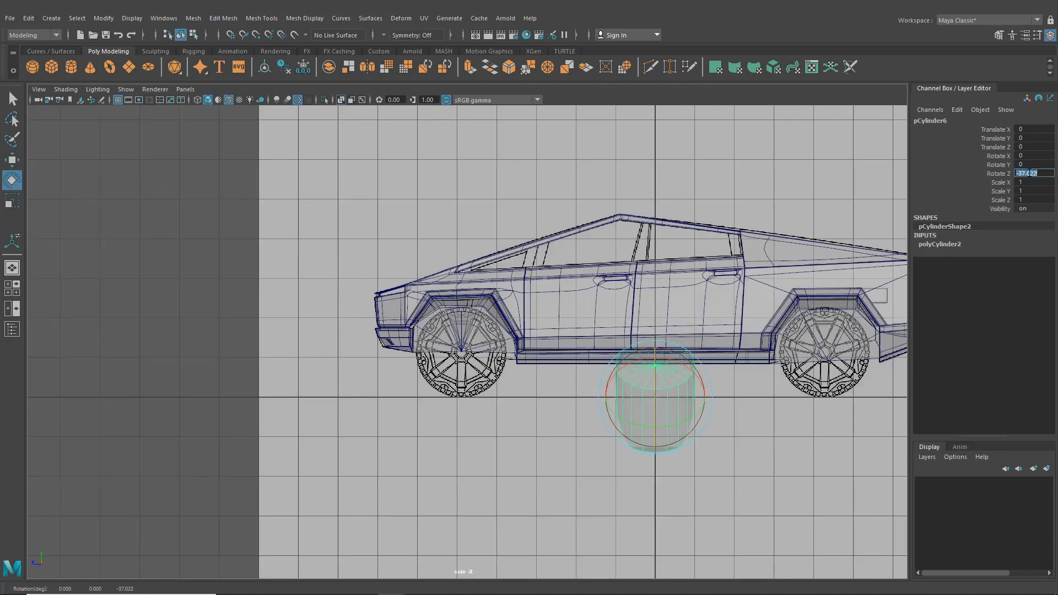
key("Return")
left_click(7, 161)
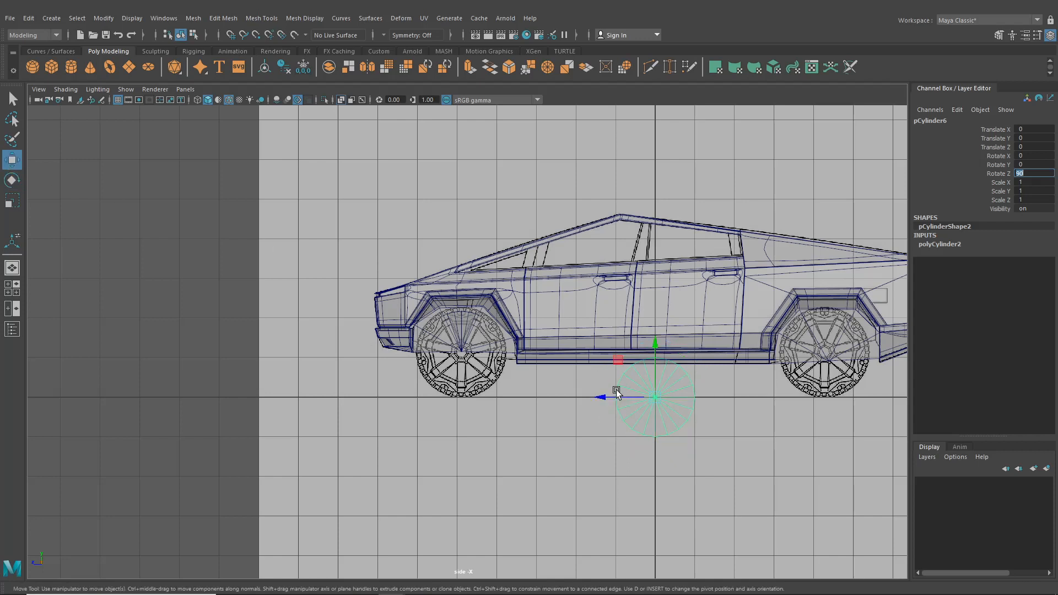
- Create a polygon pipe at the origin and delete the cylinder there, keeping the pipe selected
left_click(29, 18)
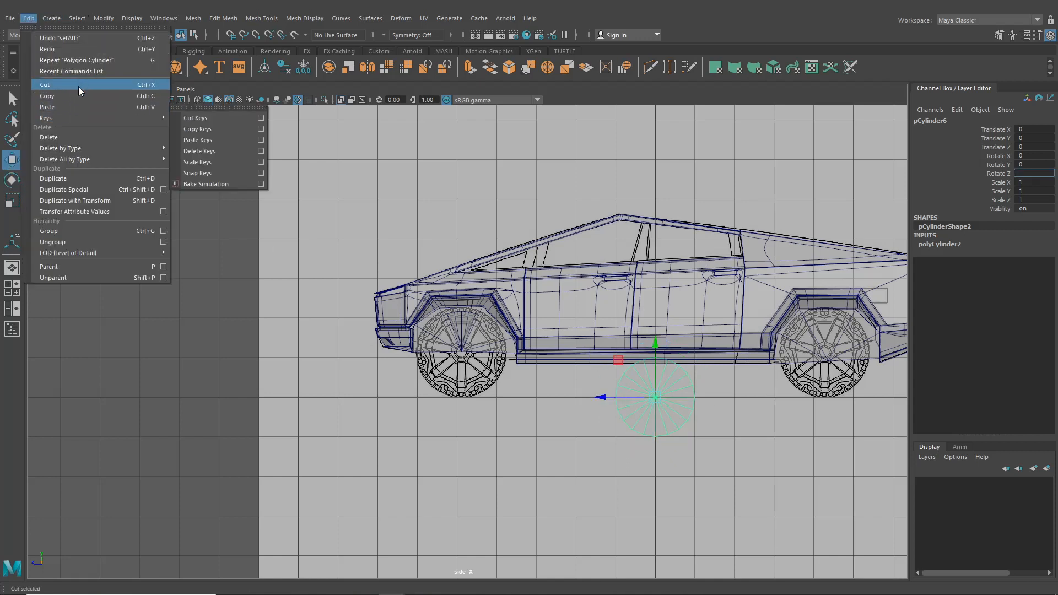
mouse_move(51, 21)
mouse_move(89, 56)
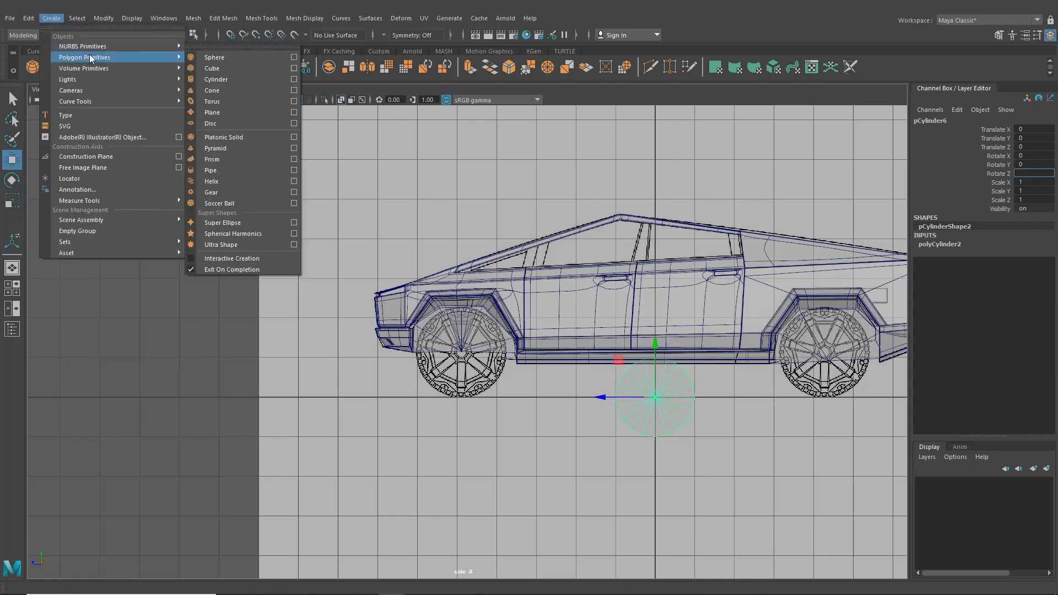
left_click(220, 170)
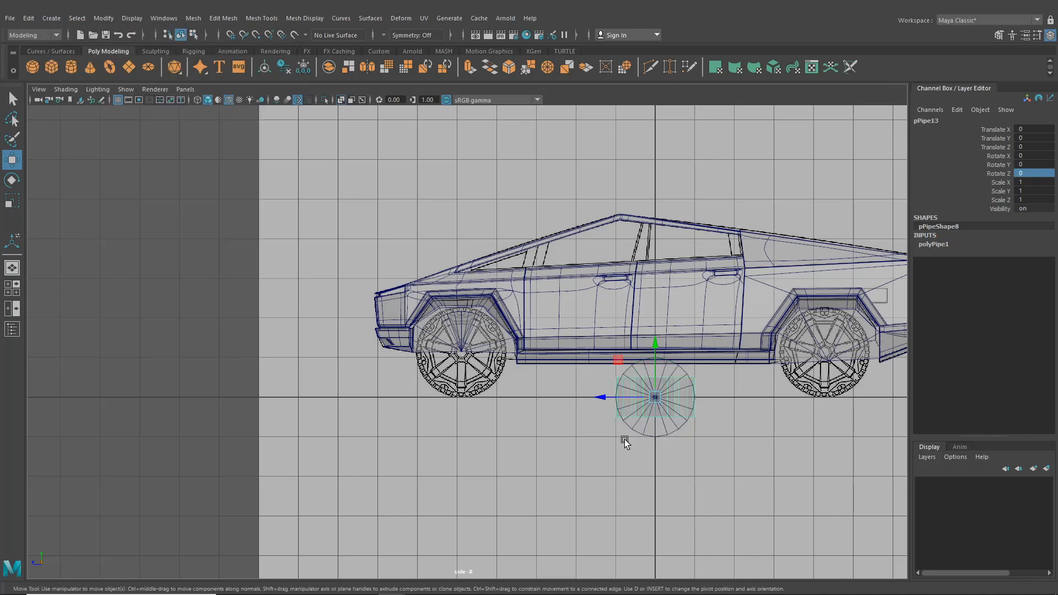
left_click(644, 430)
key("Delete")
left_click(656, 402)
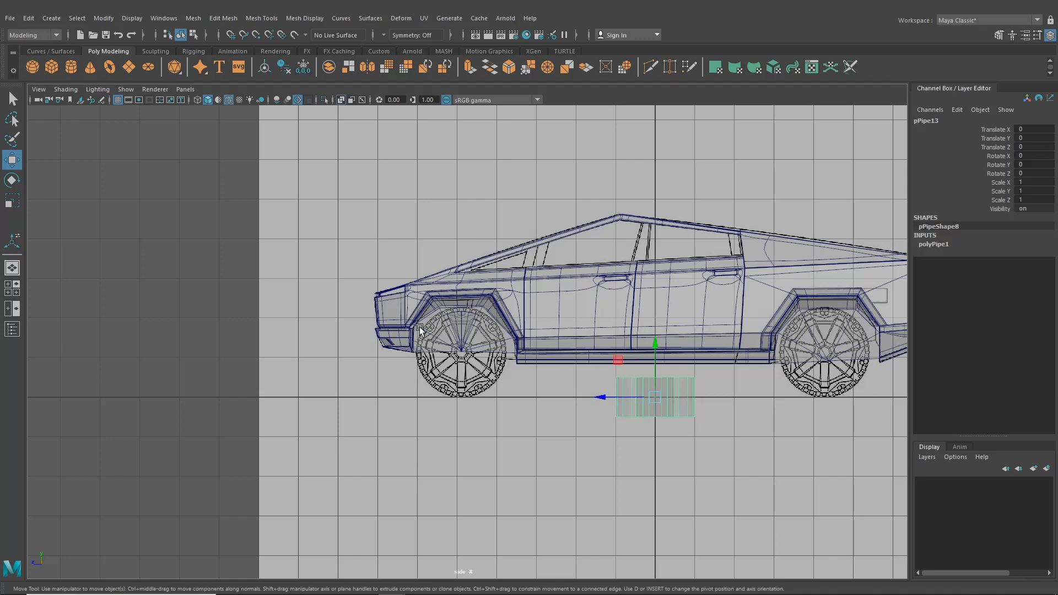
- Set the pipe's Z rotation to 90 degrees so it faces the side of the car
left_click(11, 182)
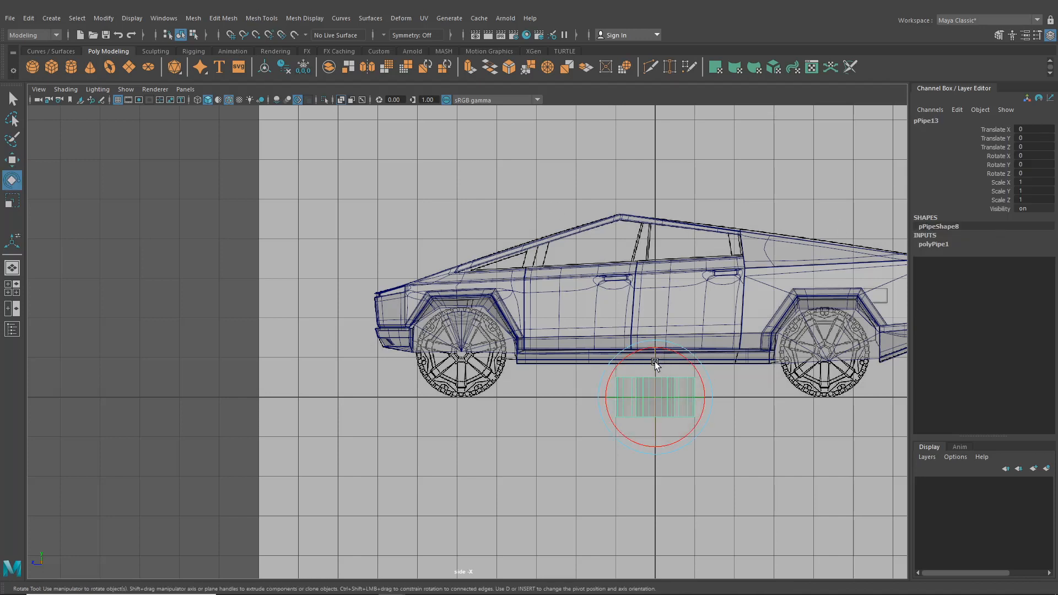
left_click_drag(655, 362, 655, 373)
left_click(1021, 174)
type("90")
key("Return")
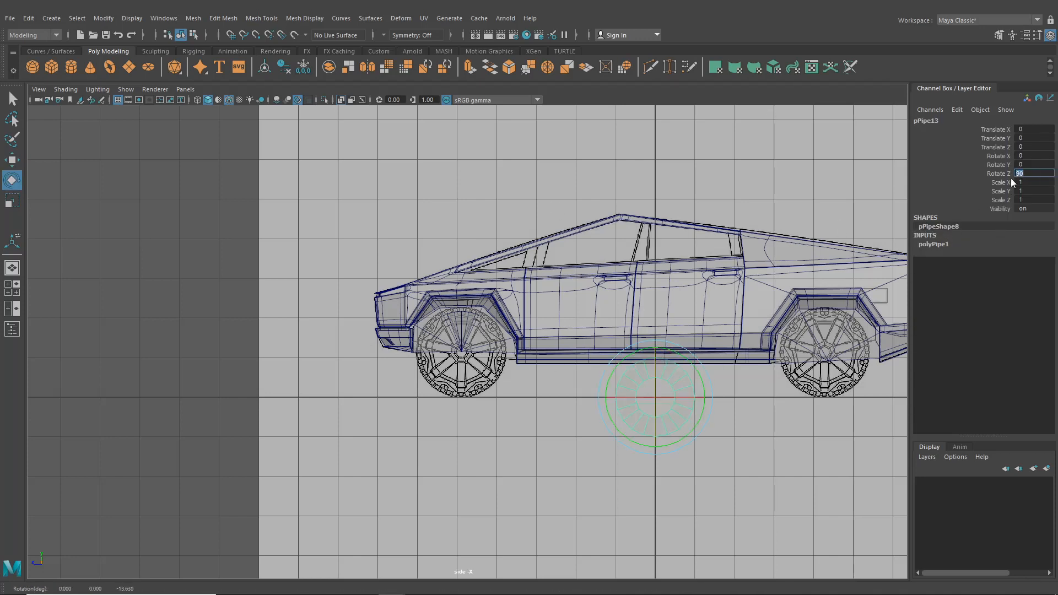
- Move the pipe onto the front wheel's centre, at about 3.421, 1.142, 4.886
left_click(11, 160)
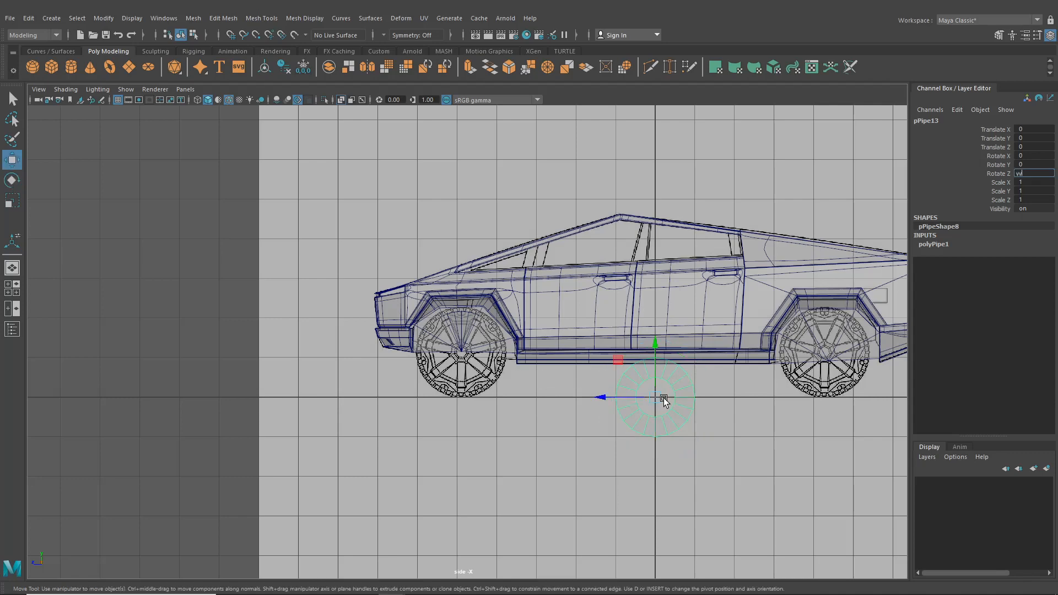
left_click_drag(658, 405, 463, 356)
scroll(463, 356, "up", 2)
scroll(463, 355, "up", 3)
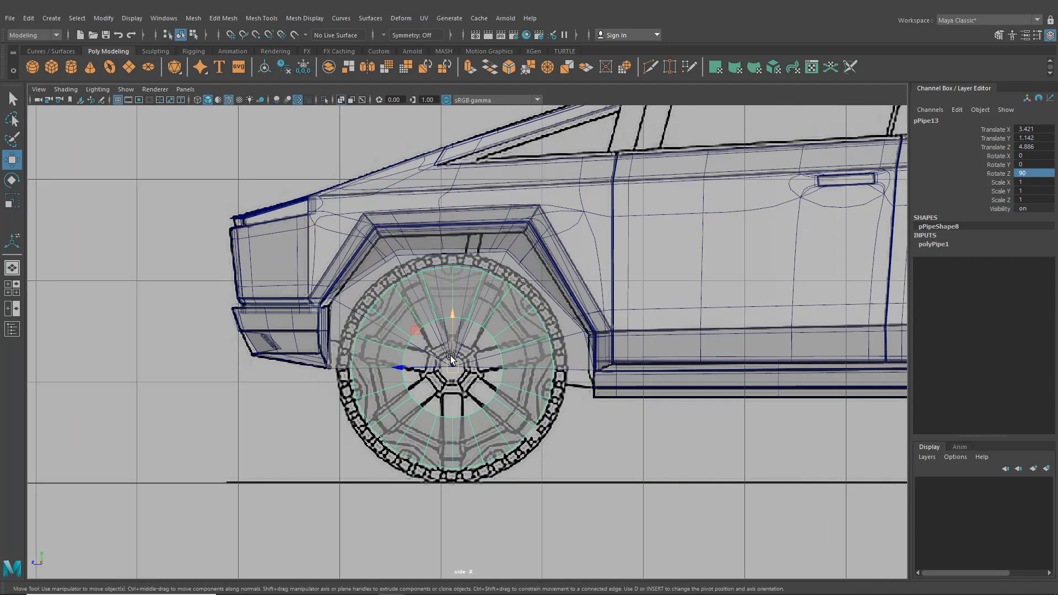
- Set the pipe's radius to 1.025 to match the inside of the reference tread
left_click(935, 245)
left_click(1020, 253)
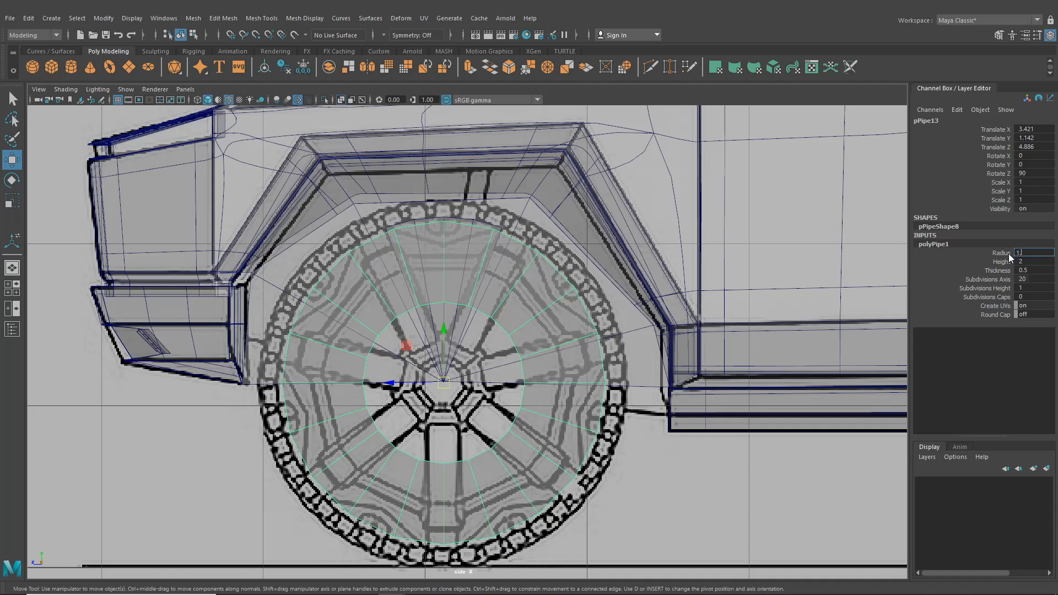
type("1.025")
key("Return")
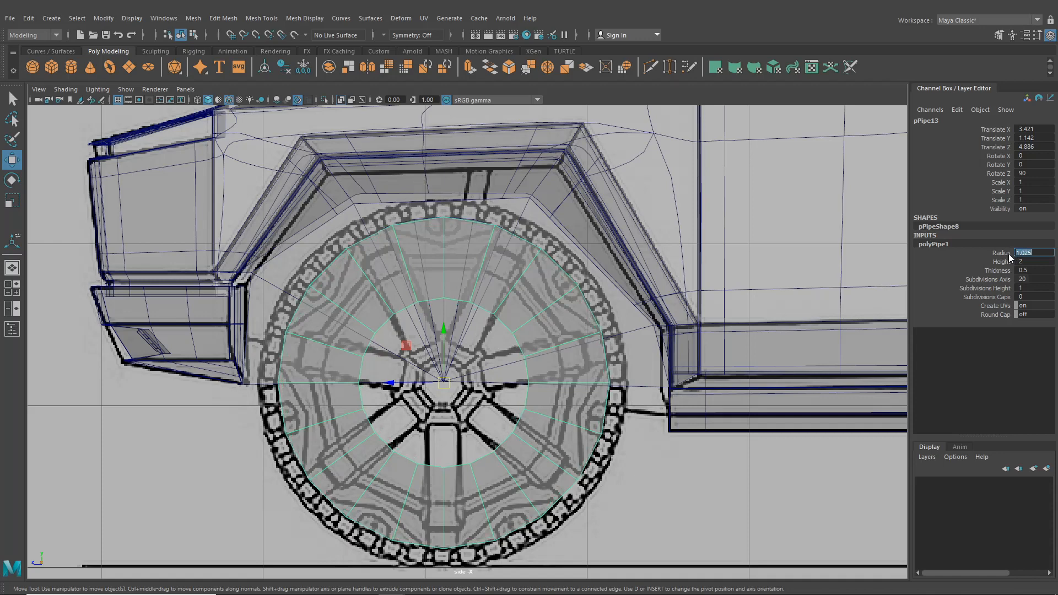
- Adjust the pipe's thickness to 0.25 so its inner edge follows the rim in the reference drawing
left_click(1027, 270)
type("0.45")
key("Return")
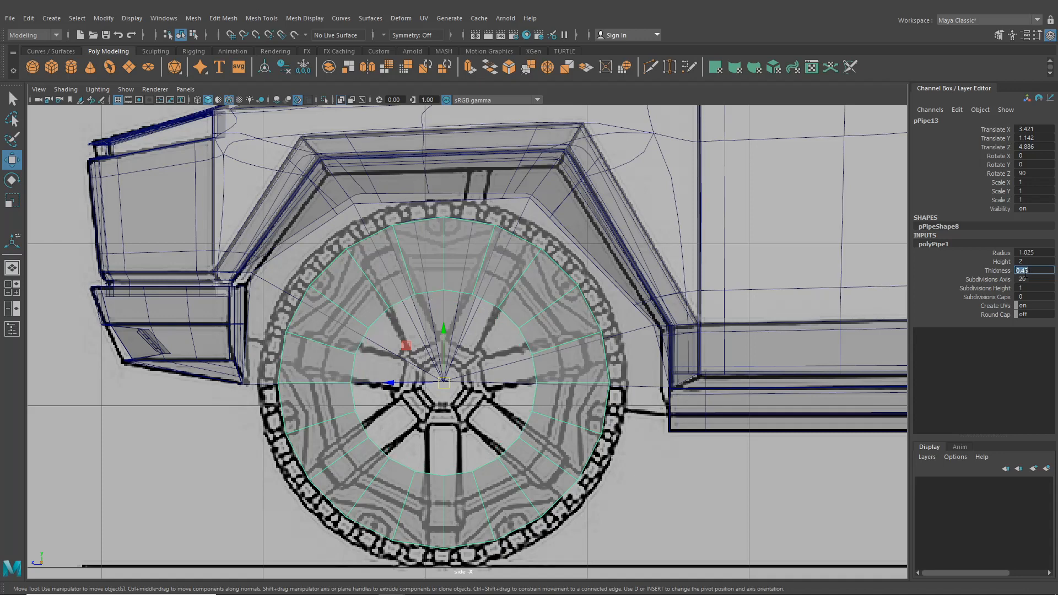
type("0.35")
key("Return")
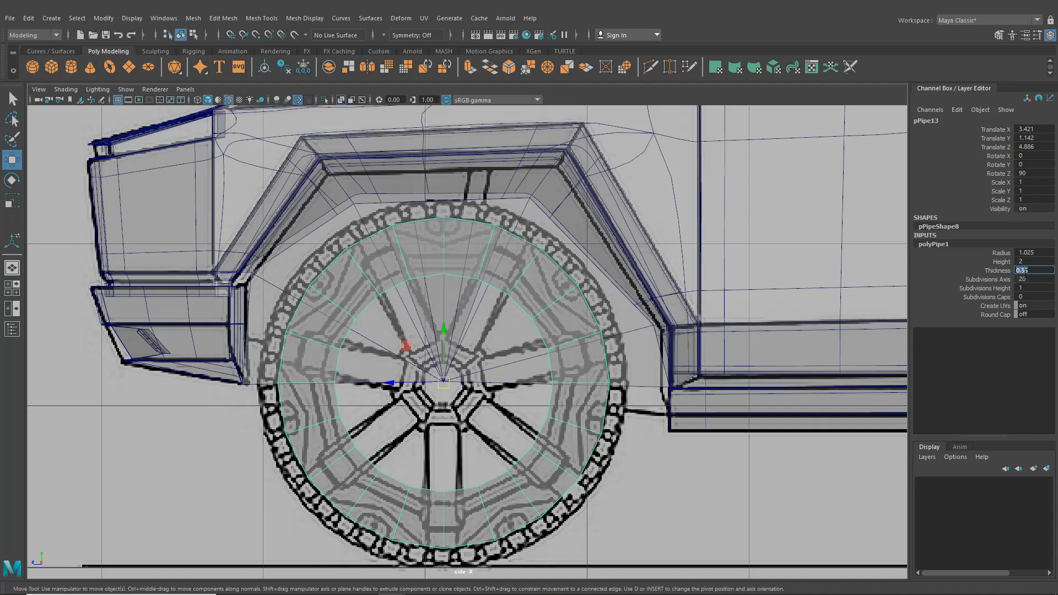
type("0.3")
key("Return")
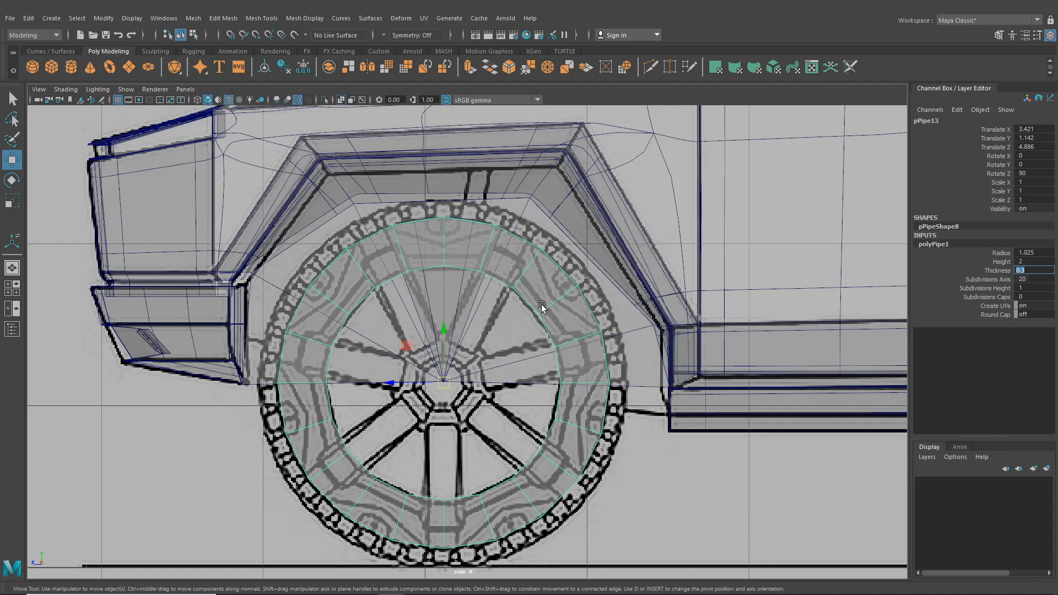
type("0.25")
key("Return")
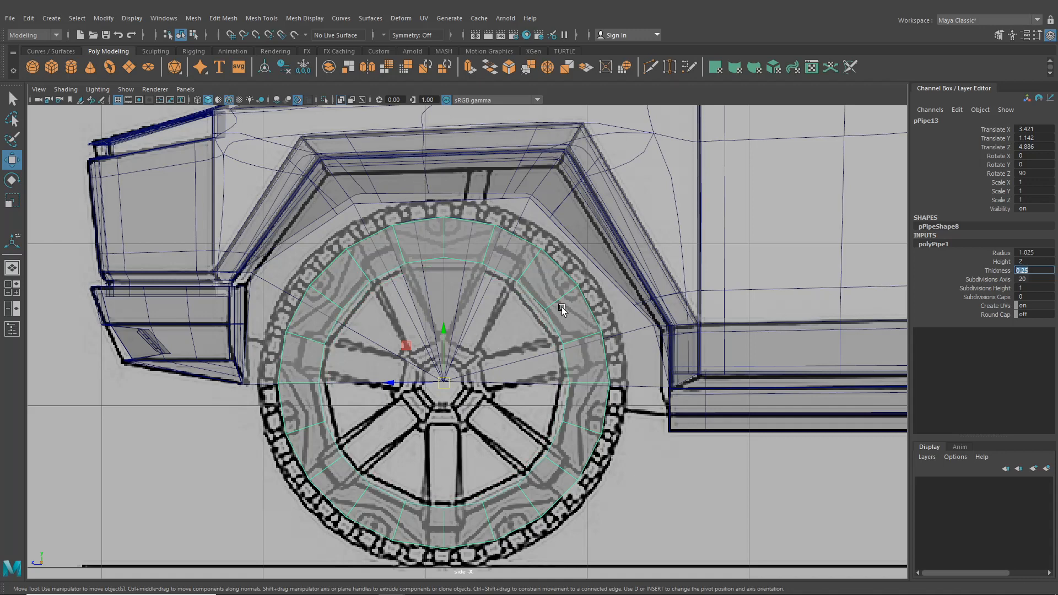
- Set the pipe's axis subdivisions to 70
left_click(985, 278)
left_click(1022, 280)
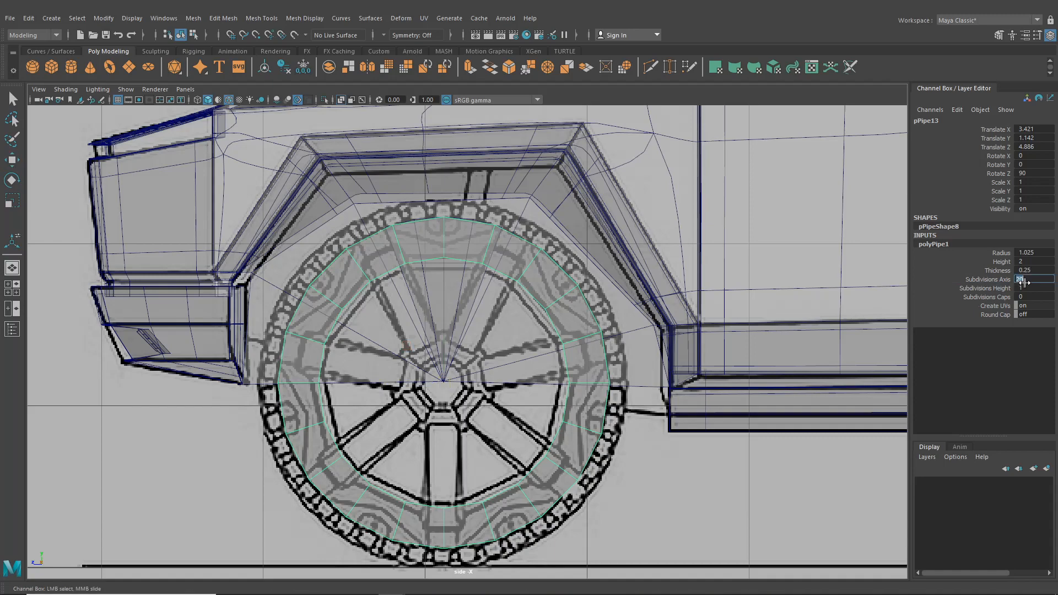
type("70")
key("Return")
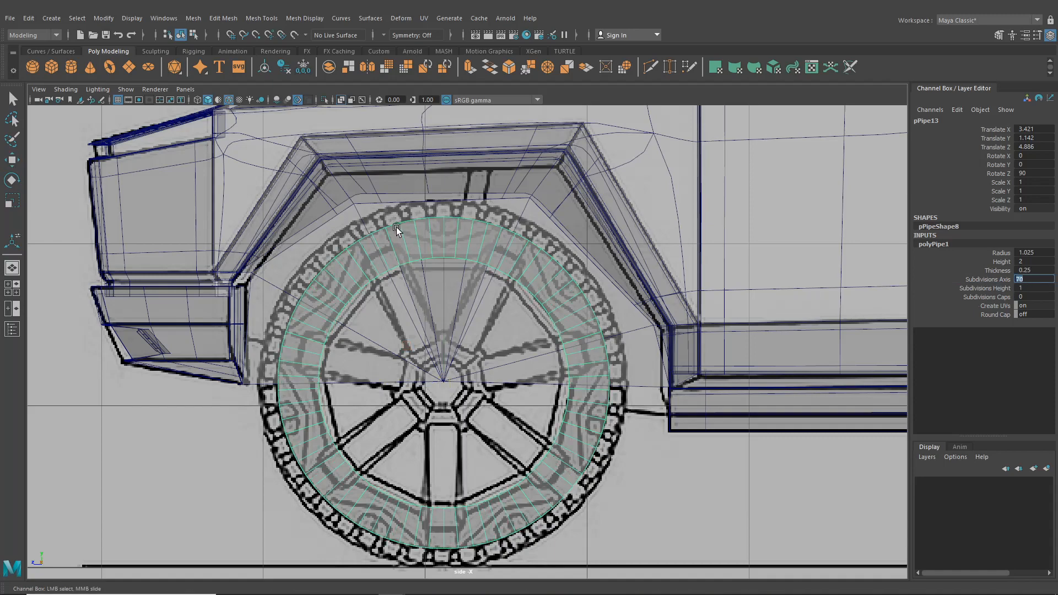
- Delete the pipe's faces along the rear side and the bottom of the wheel
scroll(529, 267, "up", 10)
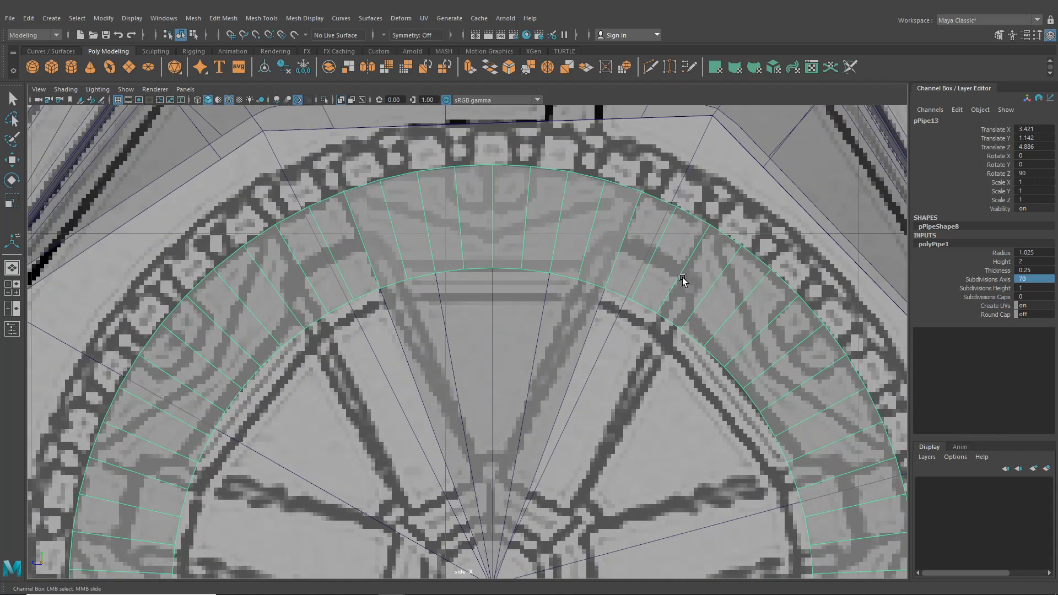
right_click_drag(682, 280, 684, 303)
key("w")
left_click_drag(695, 203, 812, 422)
key("Delete")
scroll(706, 364, "down", 10)
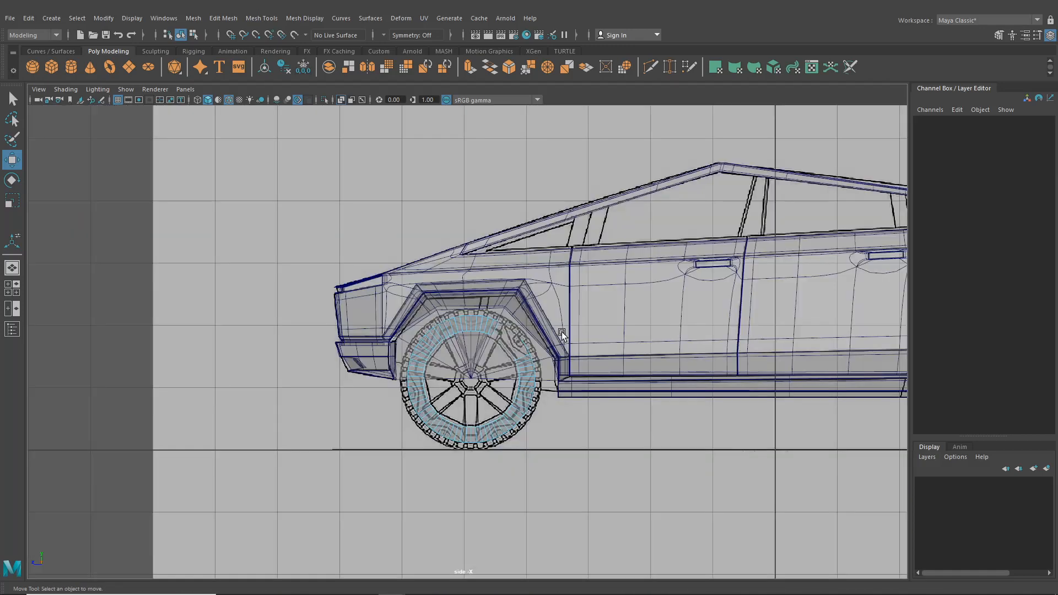
scroll(511, 322, "up", 2)
left_click_drag(518, 330, 592, 452)
key("Delete")
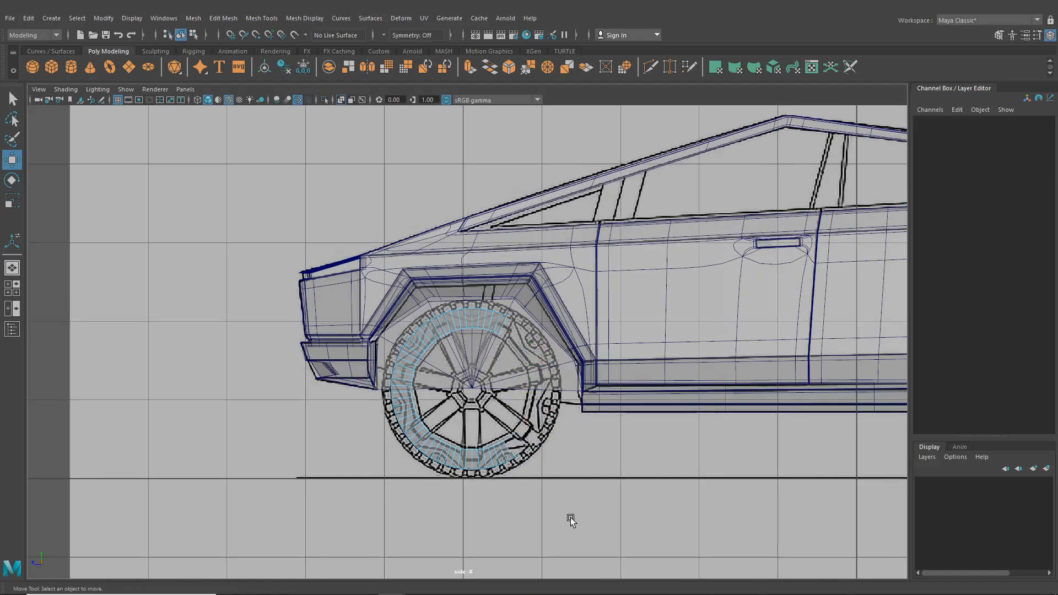
left_click_drag(562, 517, 381, 415)
key("Delete")
- Delete the remaining pipe faces on the wheel's front side, keeping only the ten-segment arc at the top
scroll(381, 395, "up", 2)
scroll(381, 395, "up", 3)
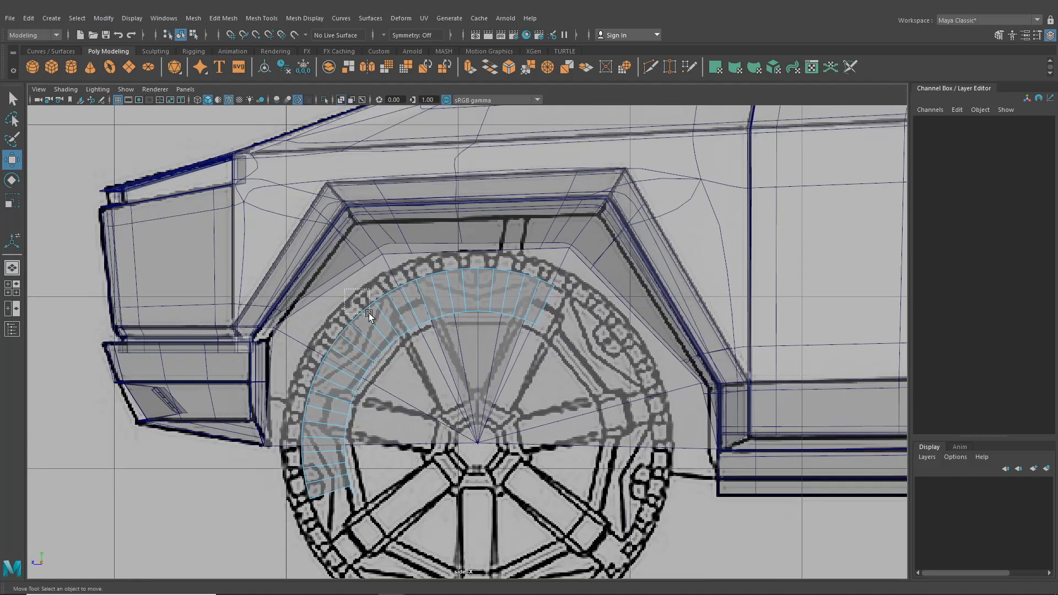
left_click_drag(368, 313, 383, 330)
key("Delete")
left_click_drag(315, 329, 389, 425)
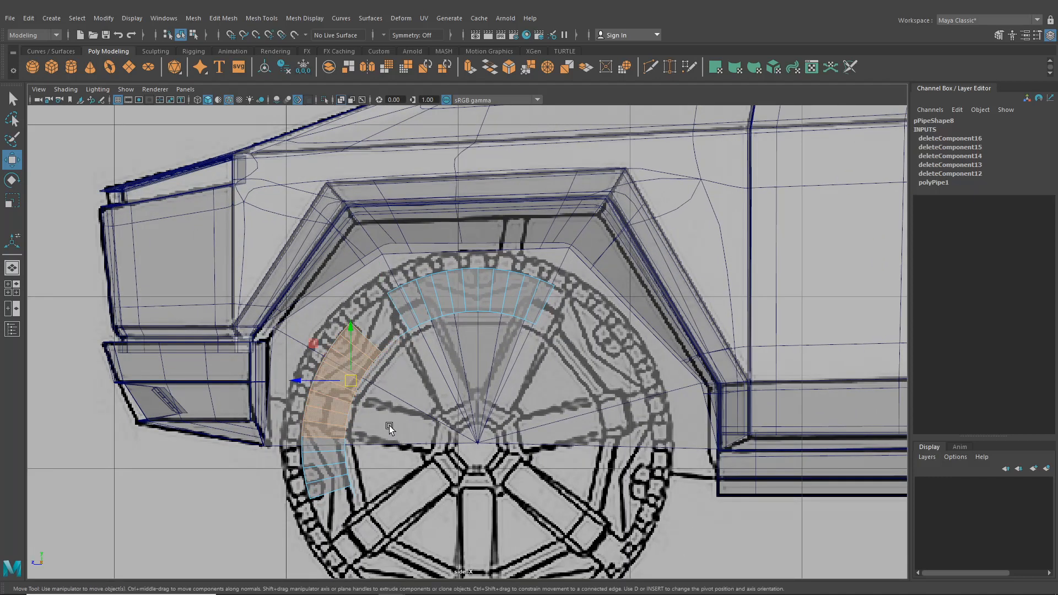
key("Delete")
left_click_drag(413, 353, 413, 354)
key("Delete")
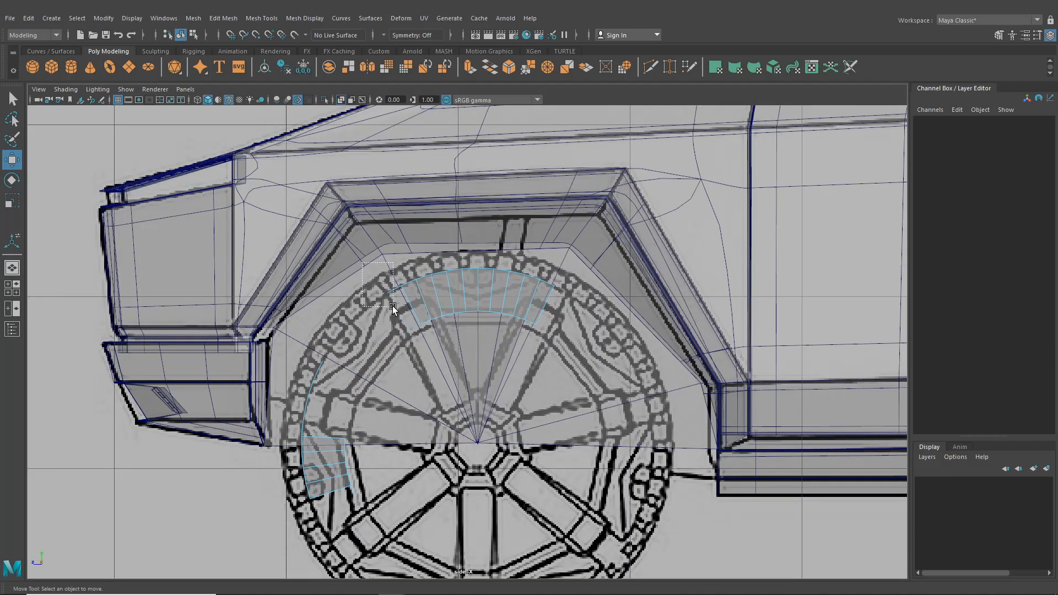
left_click_drag(392, 306, 390, 306)
key("Delete")
left_click_drag(264, 344, 369, 522)
key("Delete")
- Flatten the arc's lower row of vertices into a straight horizontal line by scaling them vertically
scroll(385, 358, "up", 3)
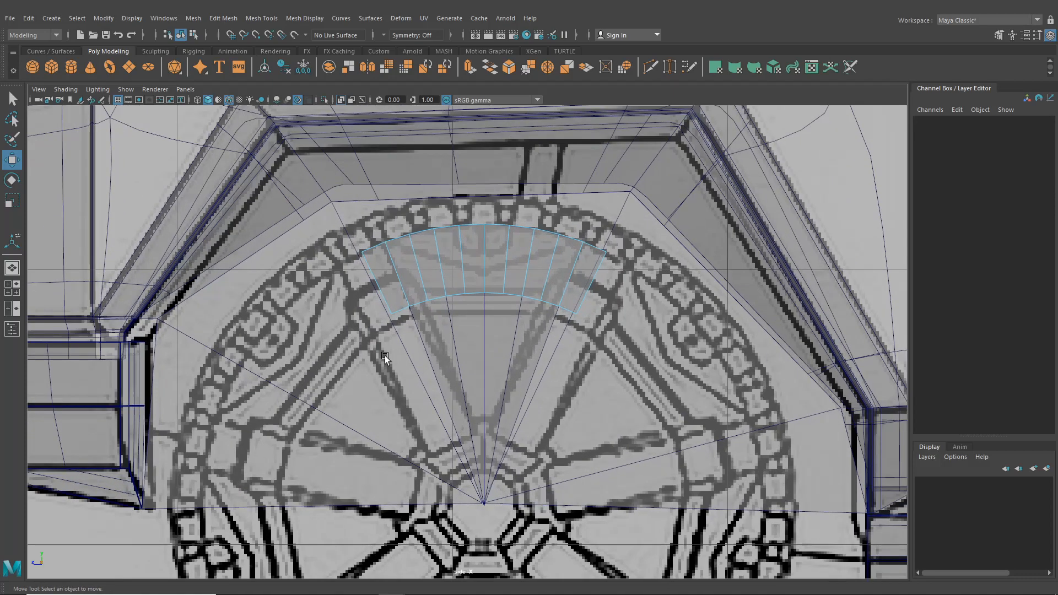
scroll(385, 355, "up", 2)
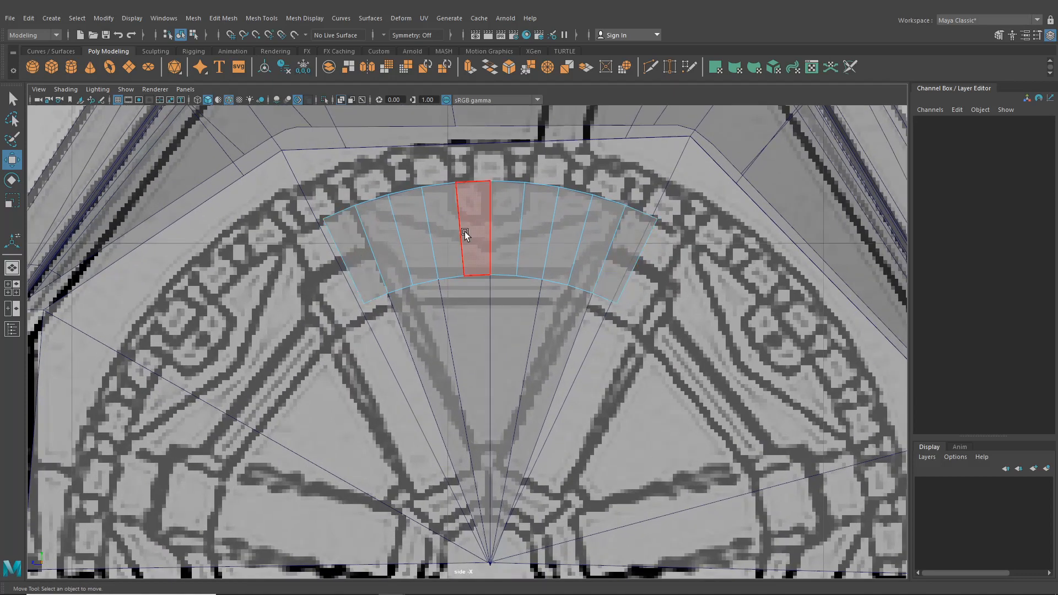
right_click_drag(471, 233, 419, 229)
left_click_drag(324, 246, 646, 406)
key("r")
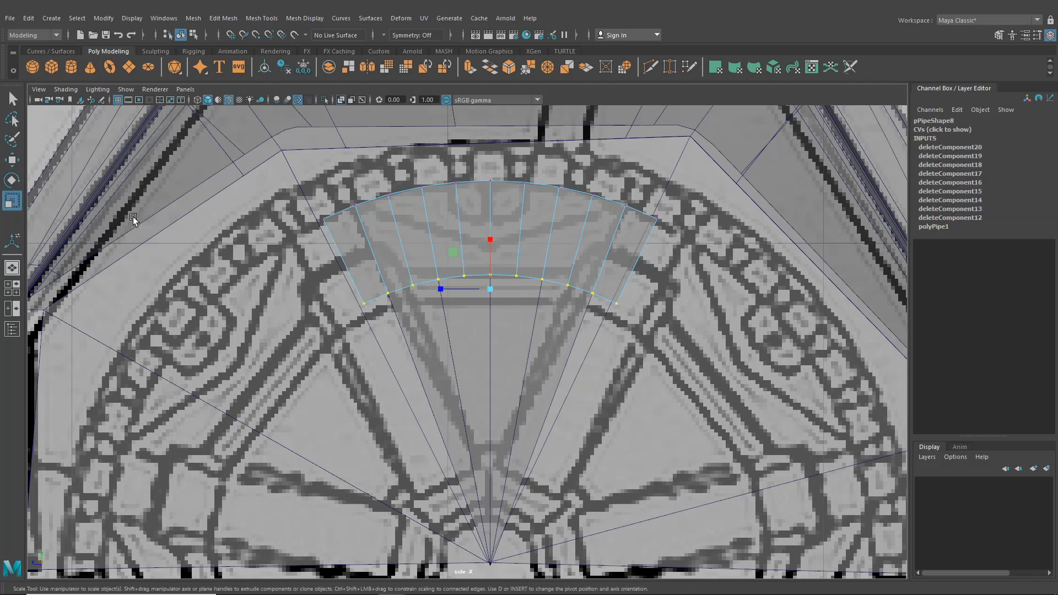
left_click_drag(490, 241, 493, 280)
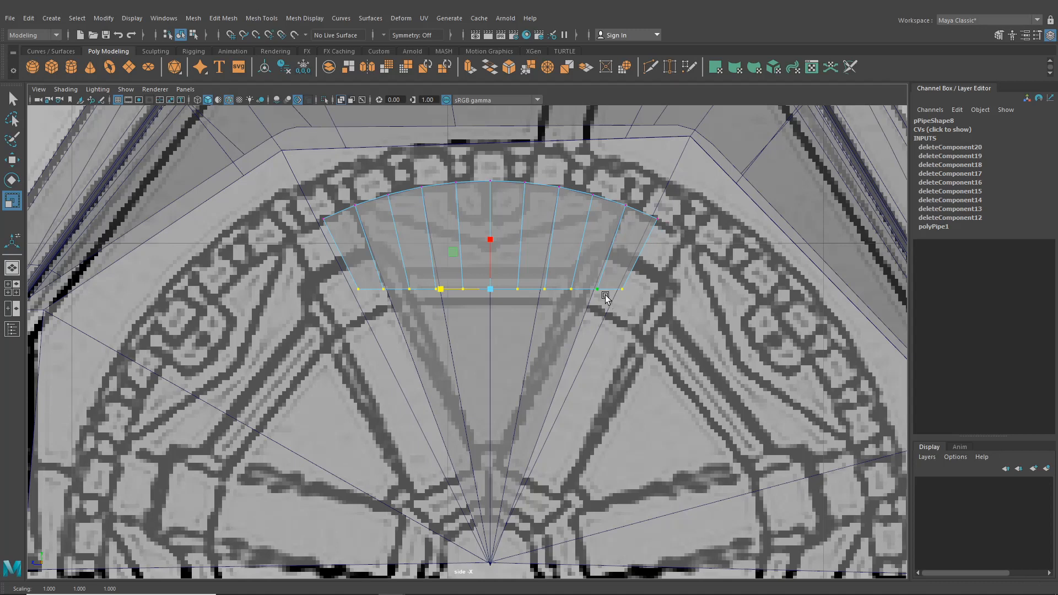
scroll(553, 295, "up", 5)
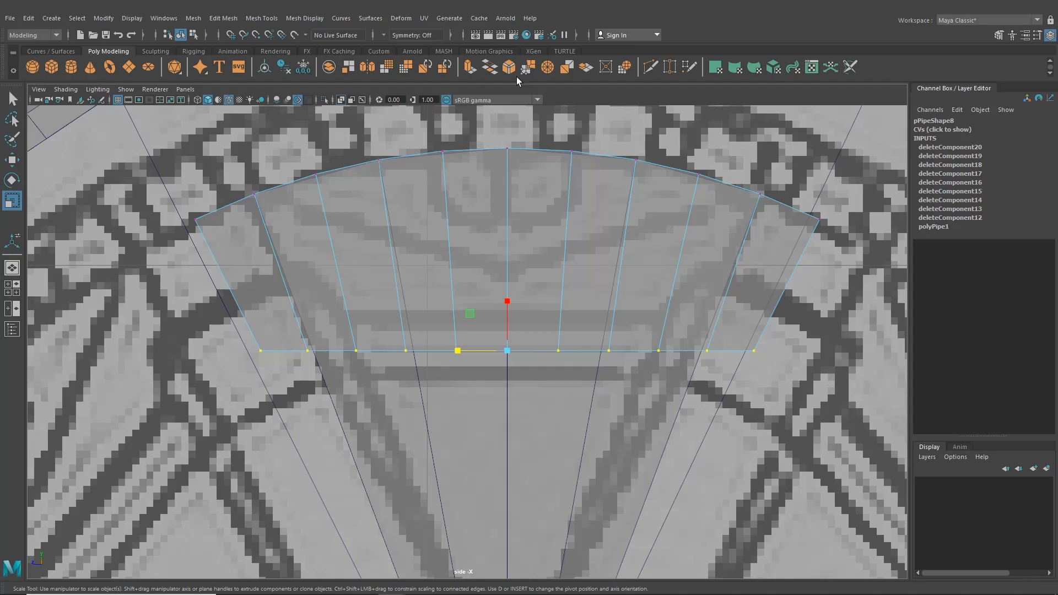
- In the perspective view, delete the end faces on the inboard side of the arc section
left_click(263, 18)
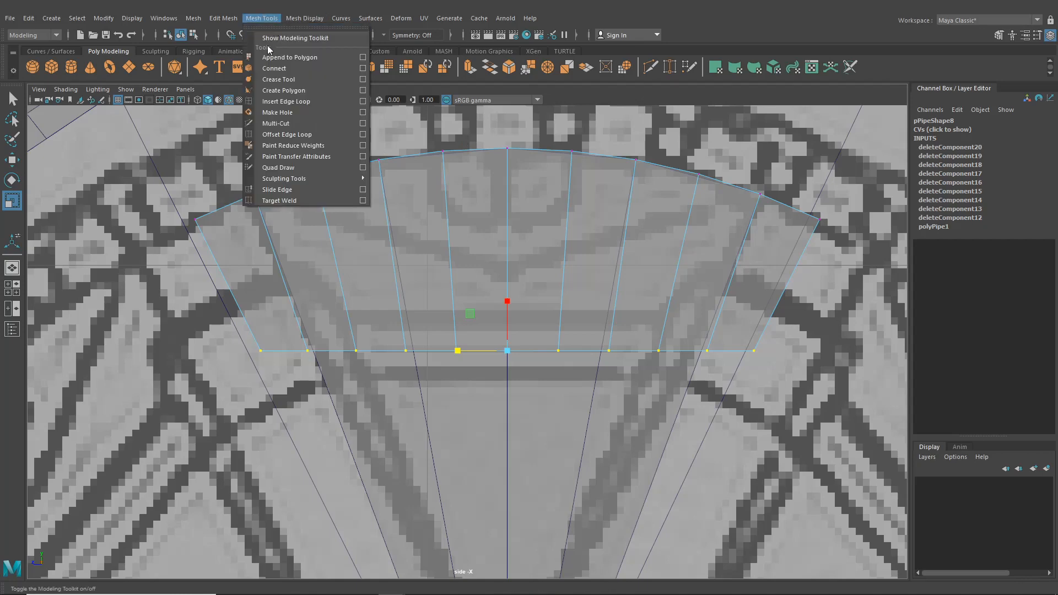
left_click(284, 102)
left_click(12, 268)
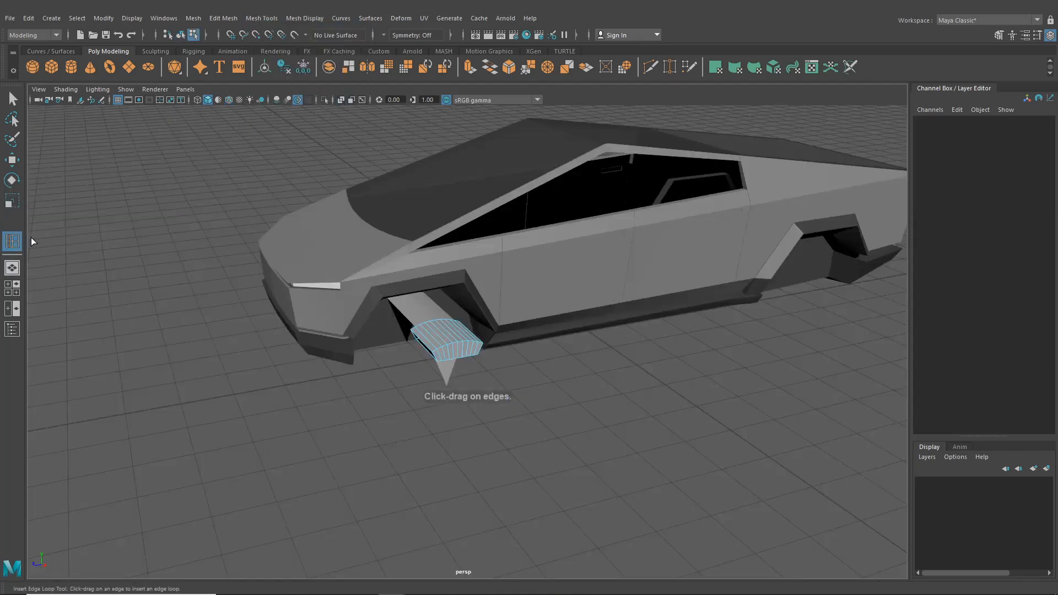
left_click(12, 99)
left_click_drag(336, 380, 452, 334, "alt")
scroll(452, 334, "up", 5)
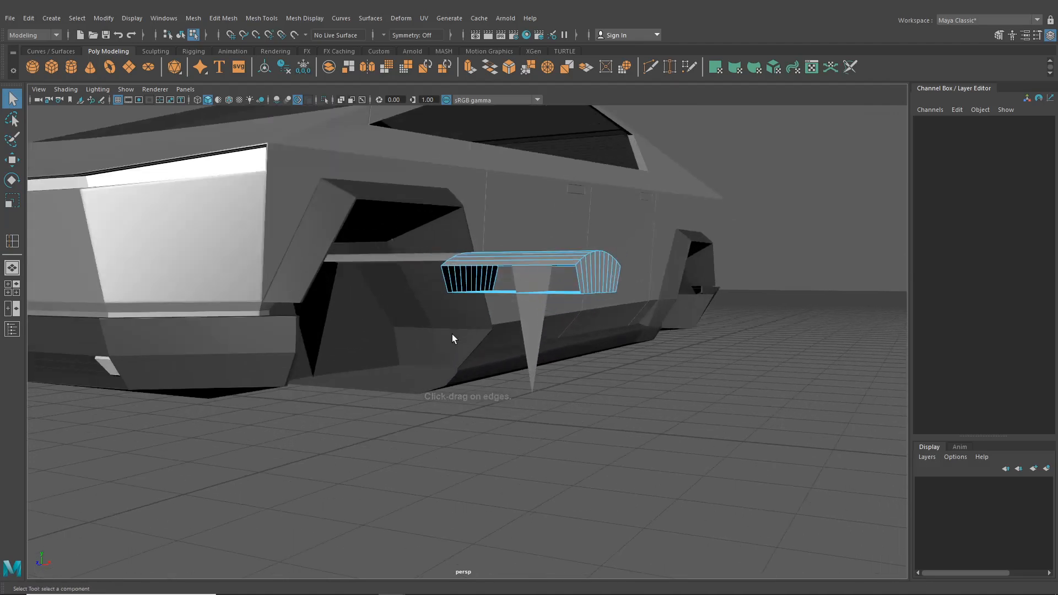
right_click_drag(465, 270, 428, 218)
left_click(448, 280)
key("Delete")
- Move the arc section's inboard vertices outward along X to reduce it to a thin slab at the wheel's outer face
left_click_drag(428, 218, 462, 315)
key("w")
right_click_drag(462, 316, 506, 311, "alt")
left_click_drag(535, 247, 690, 279)
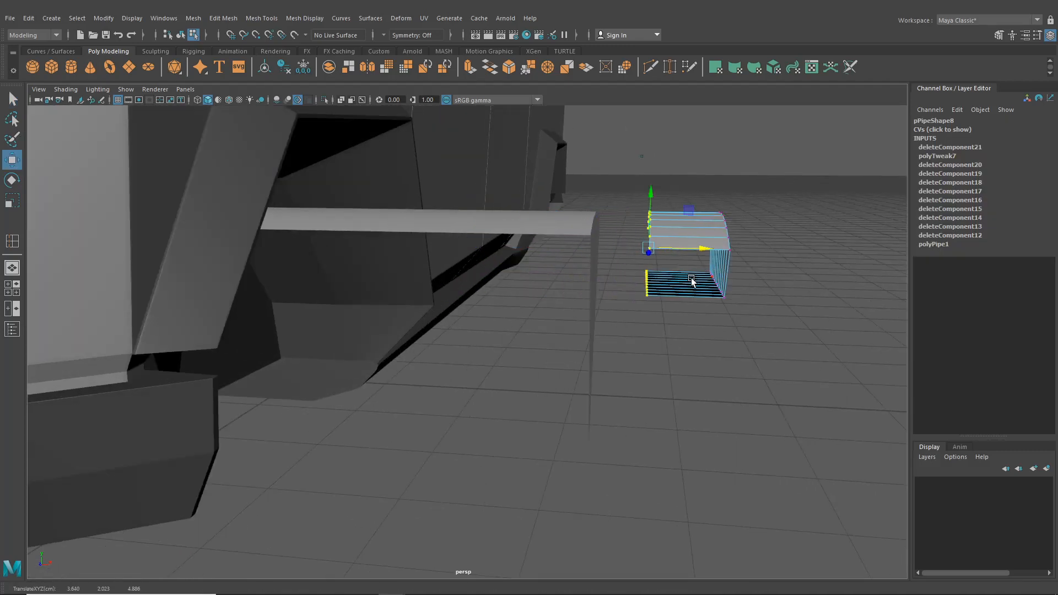
middle_click_drag(690, 279, 591, 283, "alt")
right_click_drag(591, 282, 654, 281, "alt")
left_click_drag(647, 207, 691, 254)
middle_click_drag(348, 180, 371, 224, "alt")
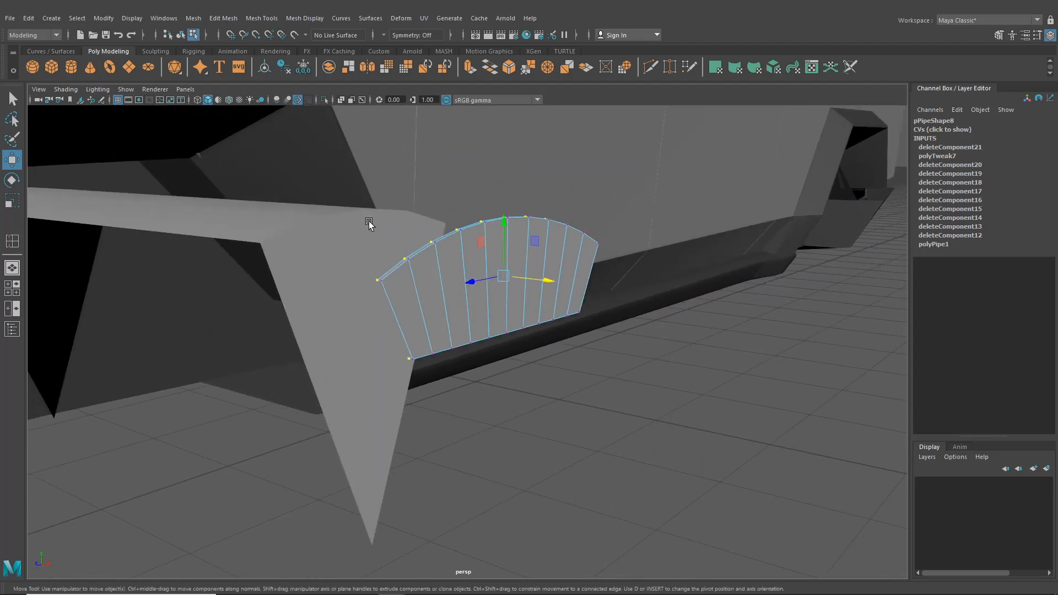
- Insert an edge loop along the arc slab's curved rim, close to its outer front edge
right_click_drag(371, 224, 378, 198, "alt")
left_click(267, 17)
left_click(286, 101)
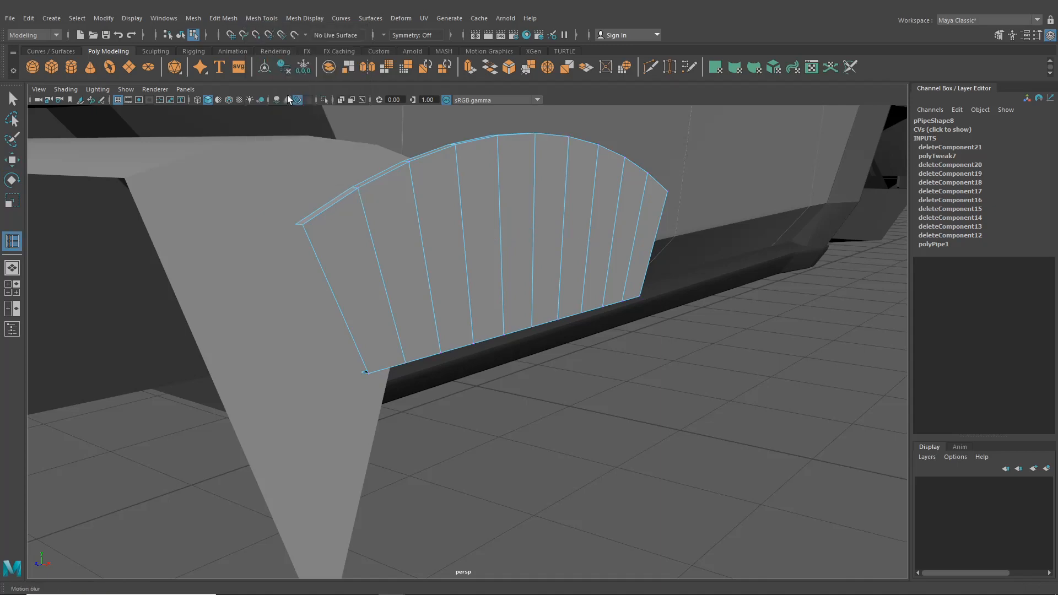
scroll(468, 143, "up", 3)
left_click_drag(468, 144, 480, 237)
key("ctrl+z")
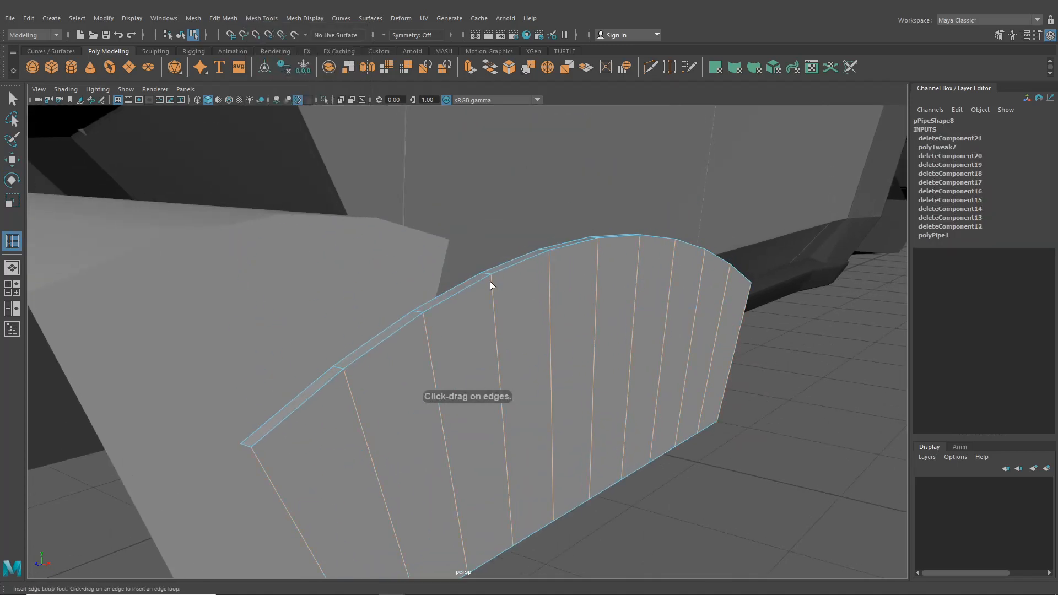
left_click(492, 277)
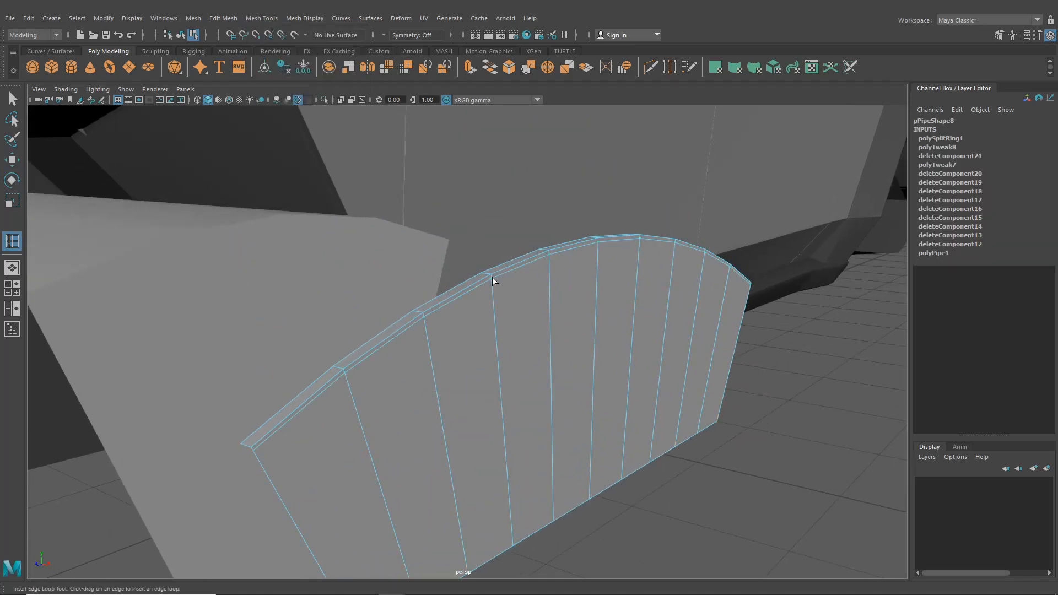
- In the side view, cut a V across the arc's front face between the second-outermost rim vertices, with its point on the centre edge following the drawing
left_click_drag(492, 277, 521, 290, "alt")
middle_click_drag(459, 376, 465, 359, "alt")
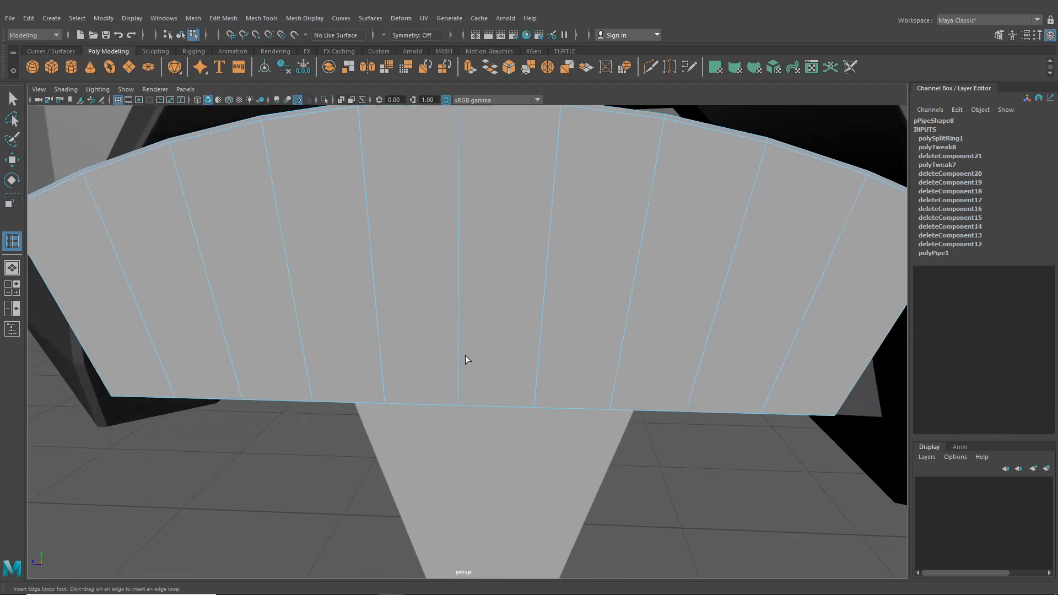
left_click(12, 287)
key("space")
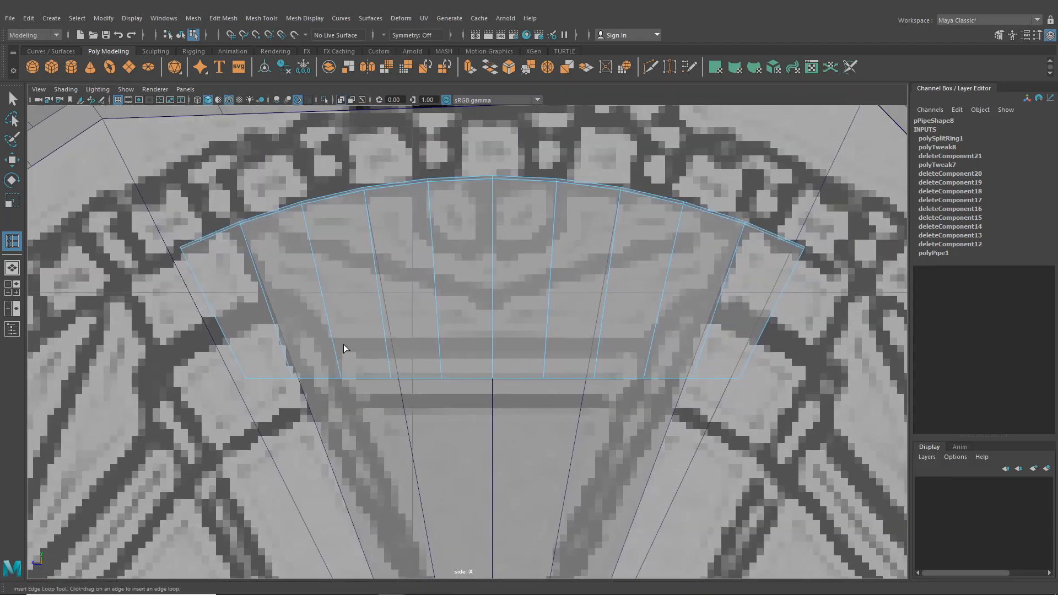
middle_click_drag(427, 238, 428, 256, "alt")
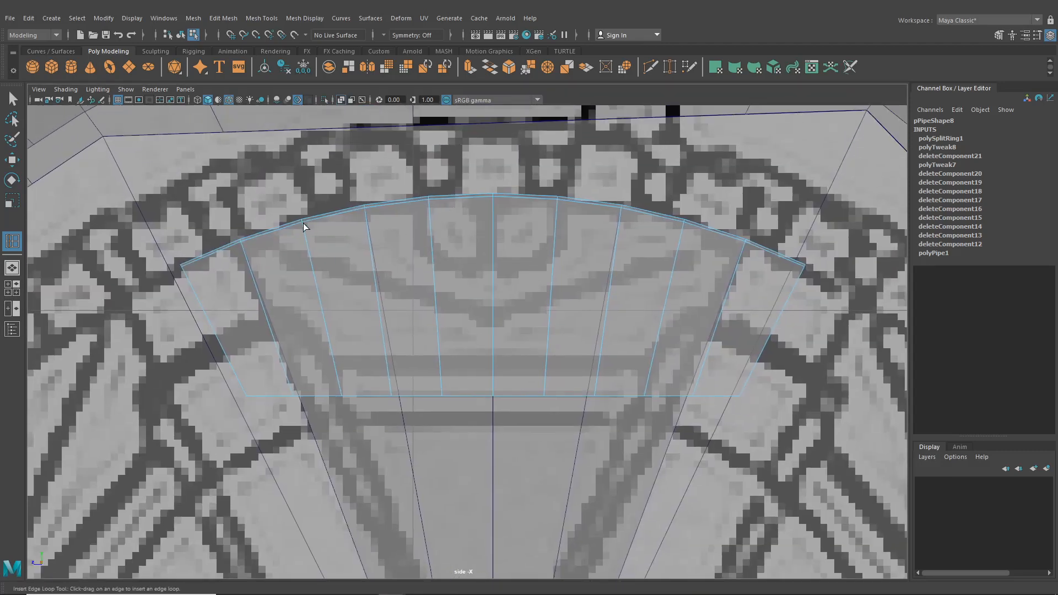
middle_click_drag(662, 257, 658, 285, "alt")
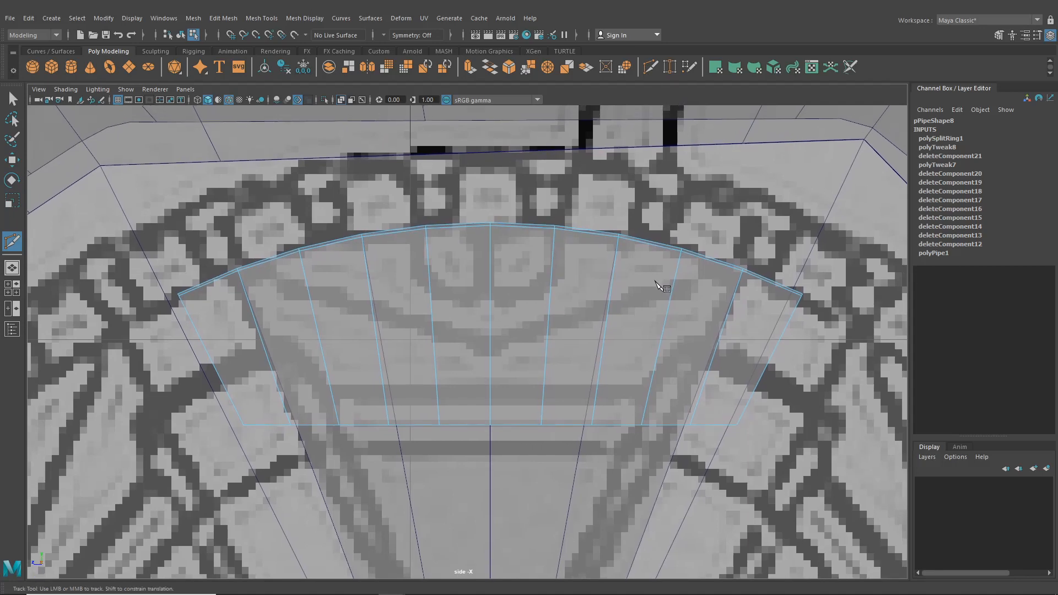
scroll(659, 285, "up", 3)
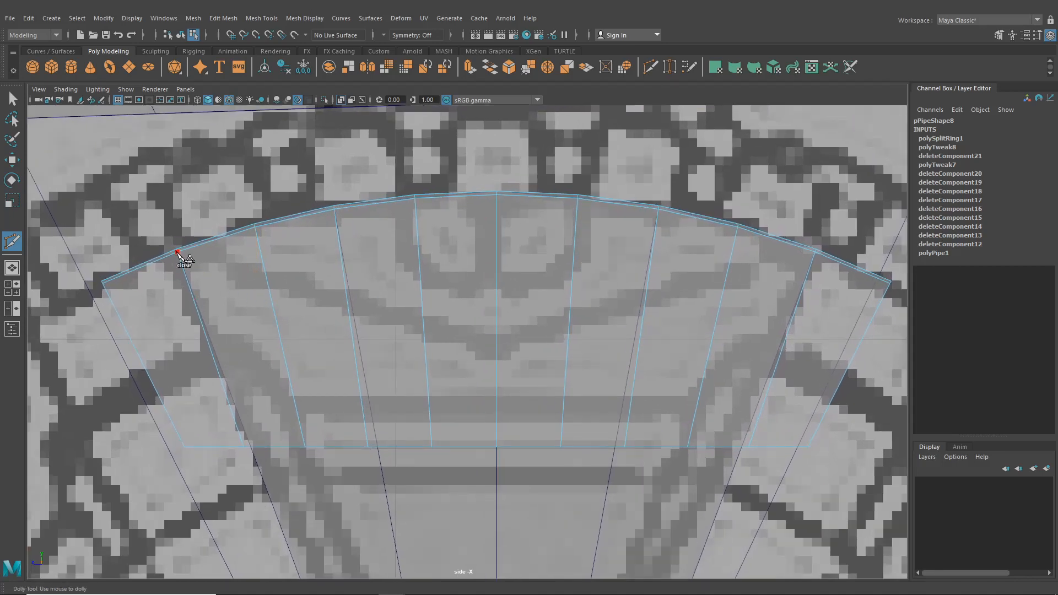
left_click(177, 252)
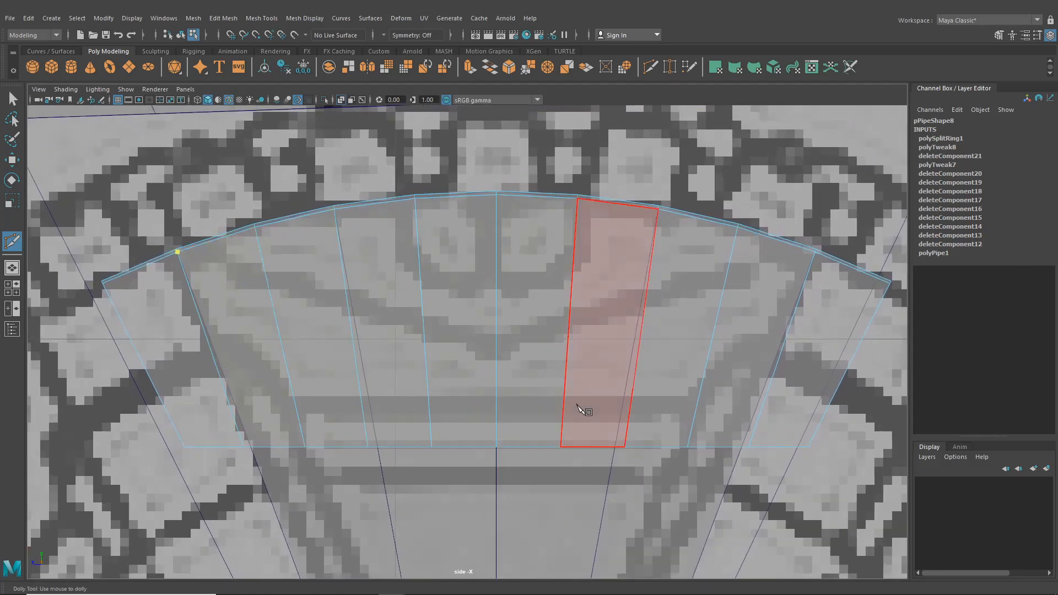
left_click(497, 348)
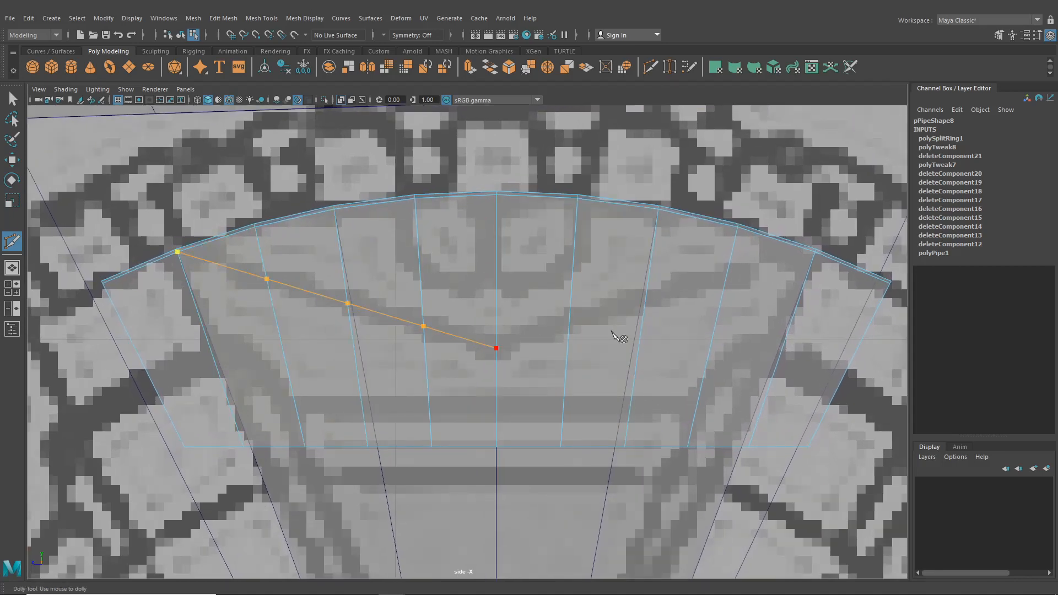
left_click(818, 253)
right_click(818, 253)
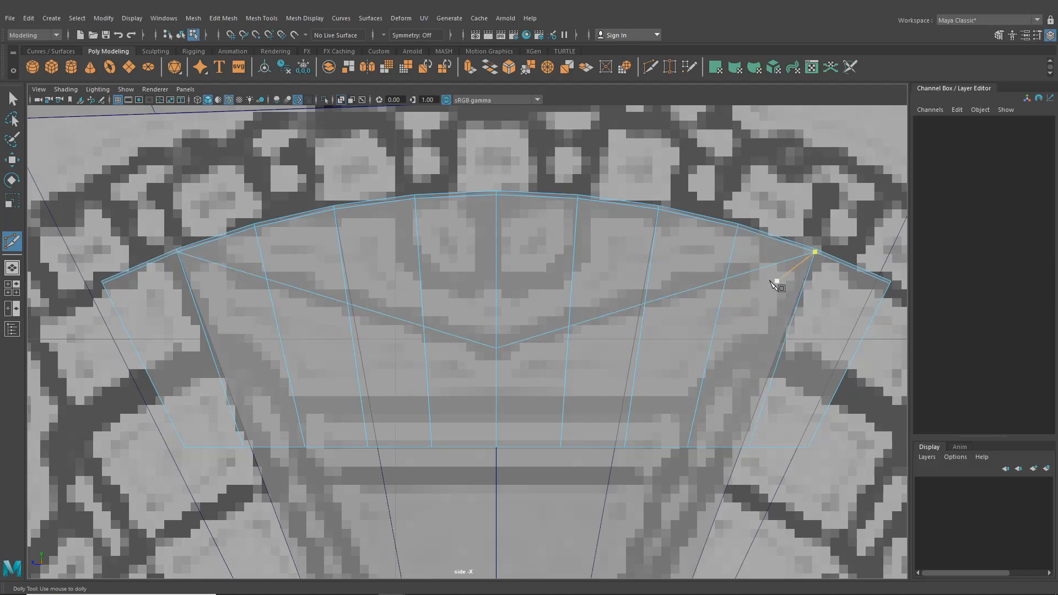
left_click(17, 269)
left_click_drag(368, 286, 422, 294, "alt")
middle_click_drag(491, 306, 392, 285, "alt")
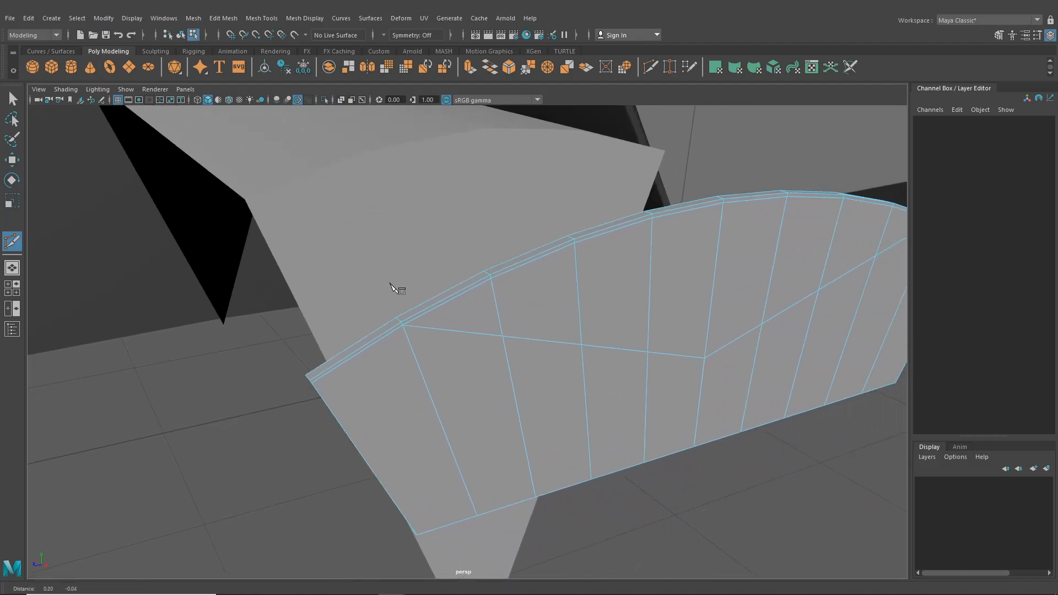
left_click(582, 345)
middle_click_drag(525, 350, 439, 350, "alt")
left_click(12, 309)
key("space")
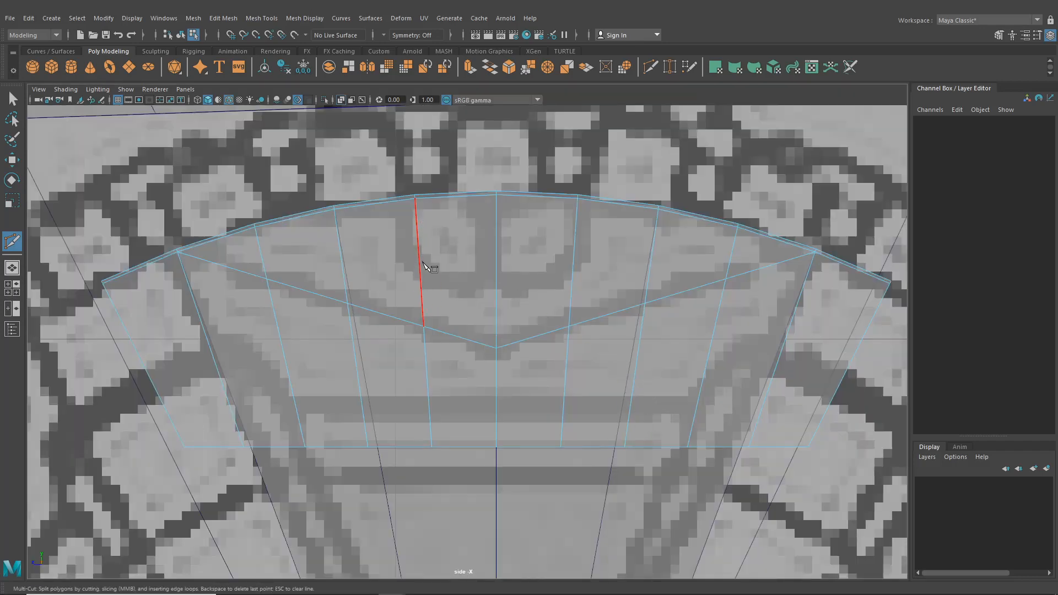
- Cut a smaller V above the first one, dipping at the centre edge and ending at the third rim vertex from each end
left_click(420, 271)
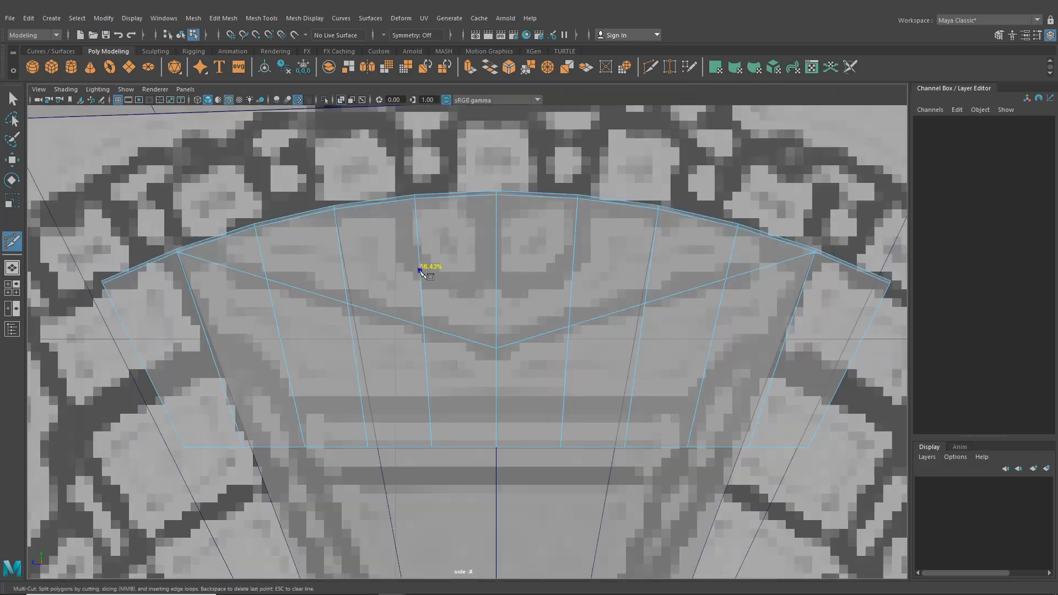
left_click(496, 287)
left_click(573, 267)
left_click(659, 210)
key("Return")
left_click(420, 269)
left_click(335, 209)
key("Return")
- Add a cut point on the outer side edge of each end segment, level with the drawing's dark gap
left_click(748, 447)
key("Escape")
left_click(840, 383)
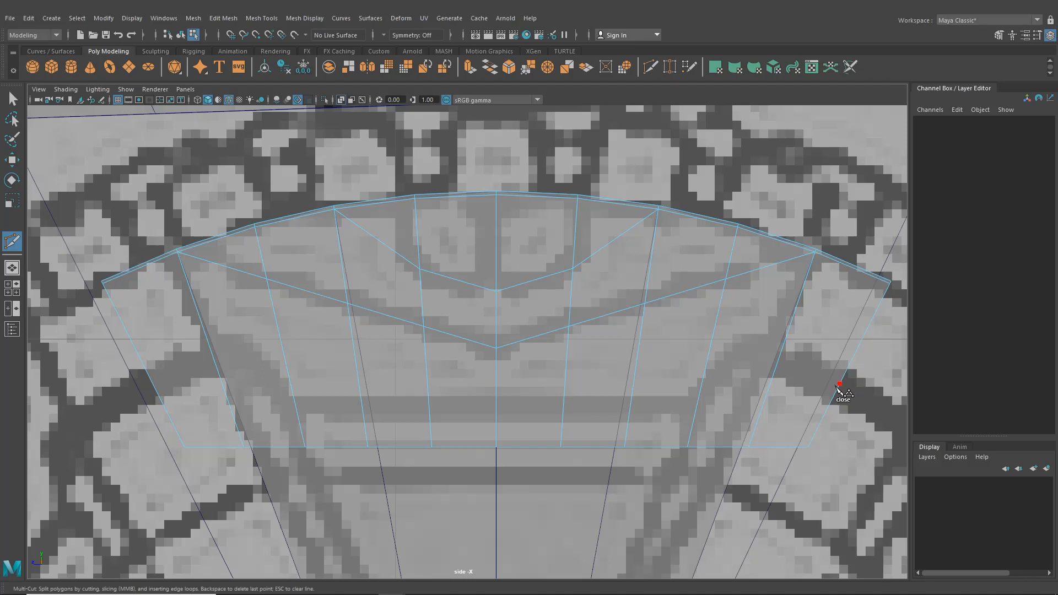
key("Escape")
left_click(153, 384)
left_click(153, 383)
- Insert an edge loop across the middle segments, between the large V and the straight lower edge
left_click(261, 18)
left_click(286, 88)
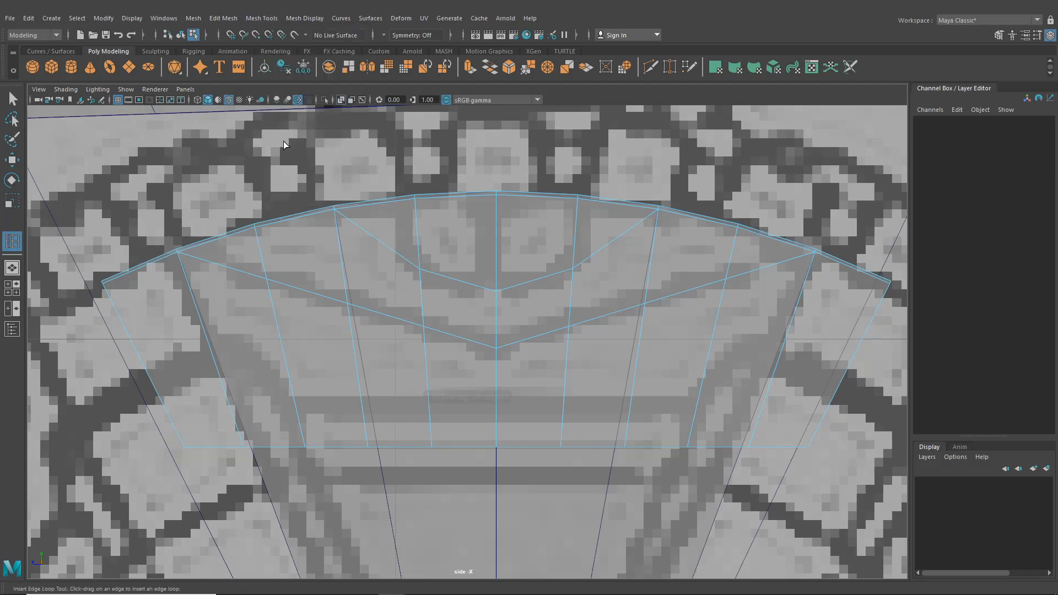
left_click_drag(285, 356, 283, 352)
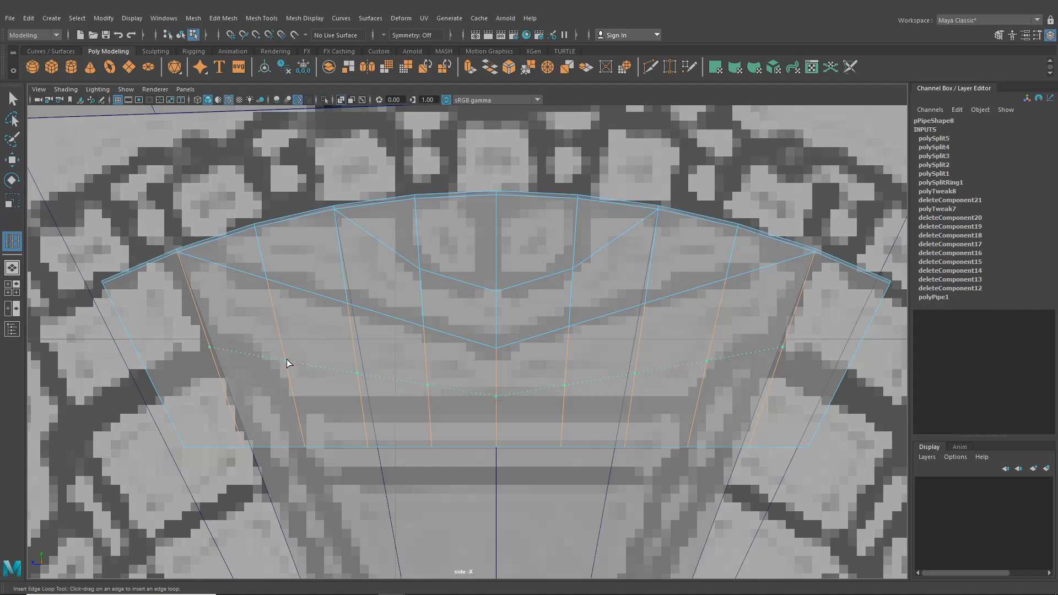
left_click_drag(287, 359, 287, 359)
- Cut an edge across each end segment, joining the new loop's ends to the points on the outer side edges
left_click(650, 67)
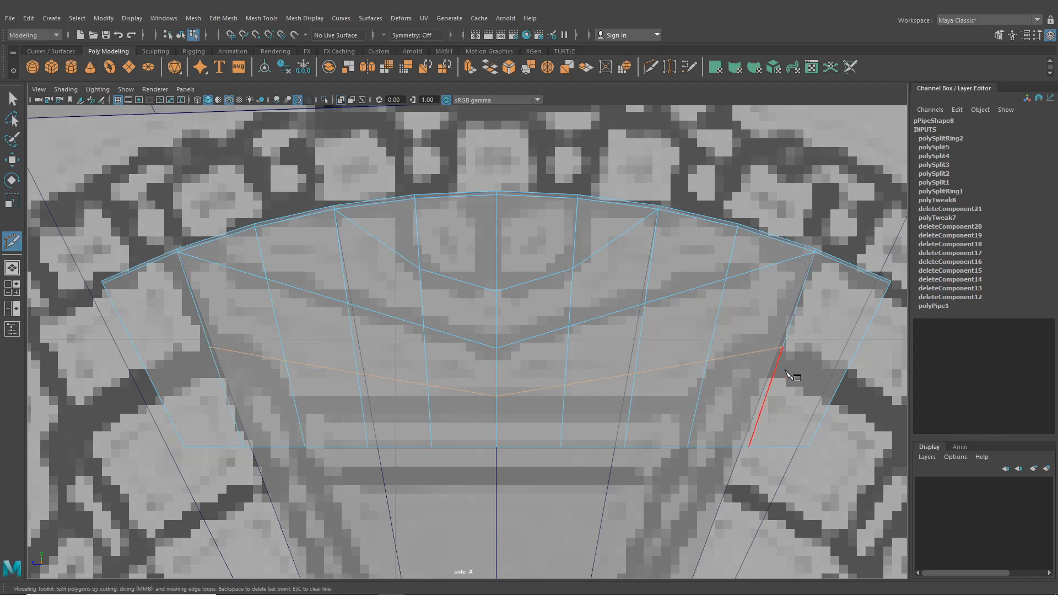
left_click(814, 356)
key("Return")
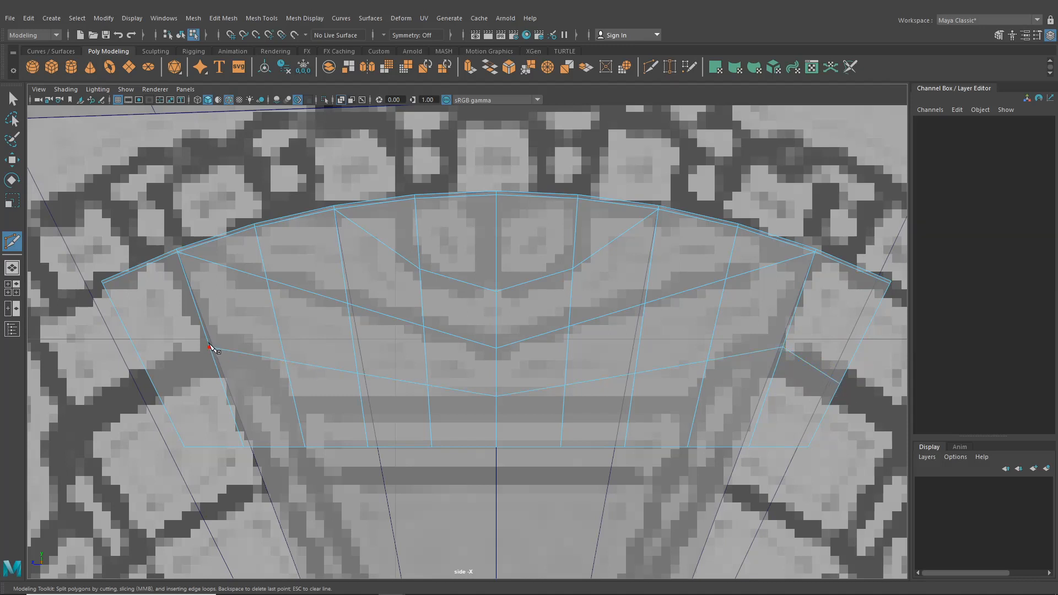
left_click(156, 358)
- Slide the two vertices at the lower loop's ends slightly down along their edges, using the Edge Slide transform constraint
left_click(12, 160)
left_click(210, 347)
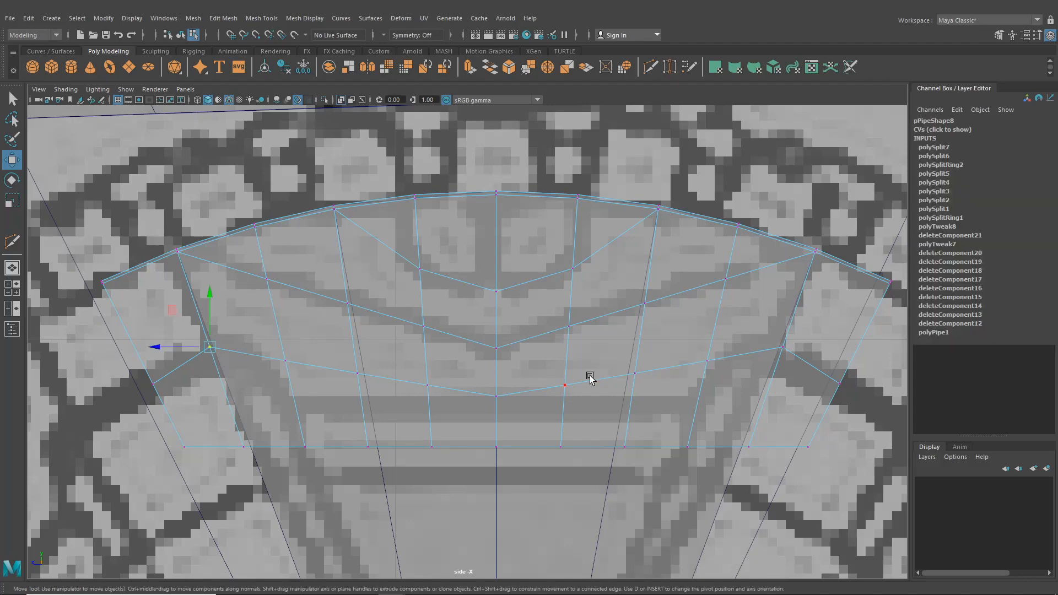
left_click(785, 348, "shift")
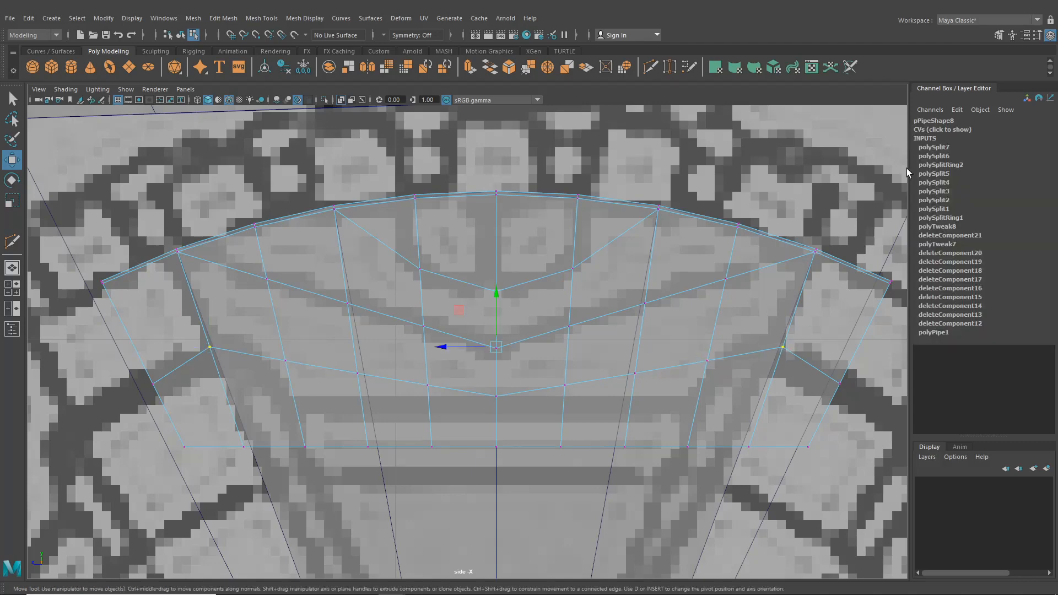
left_click(999, 35)
left_click(826, 278)
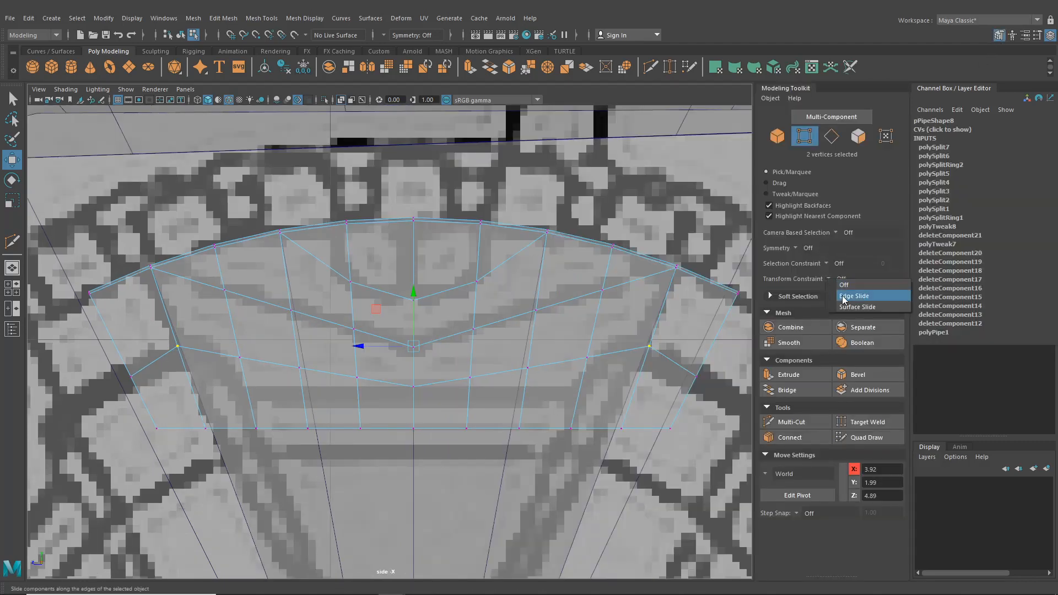
left_click(846, 290)
left_click_drag(414, 298, 413, 304)
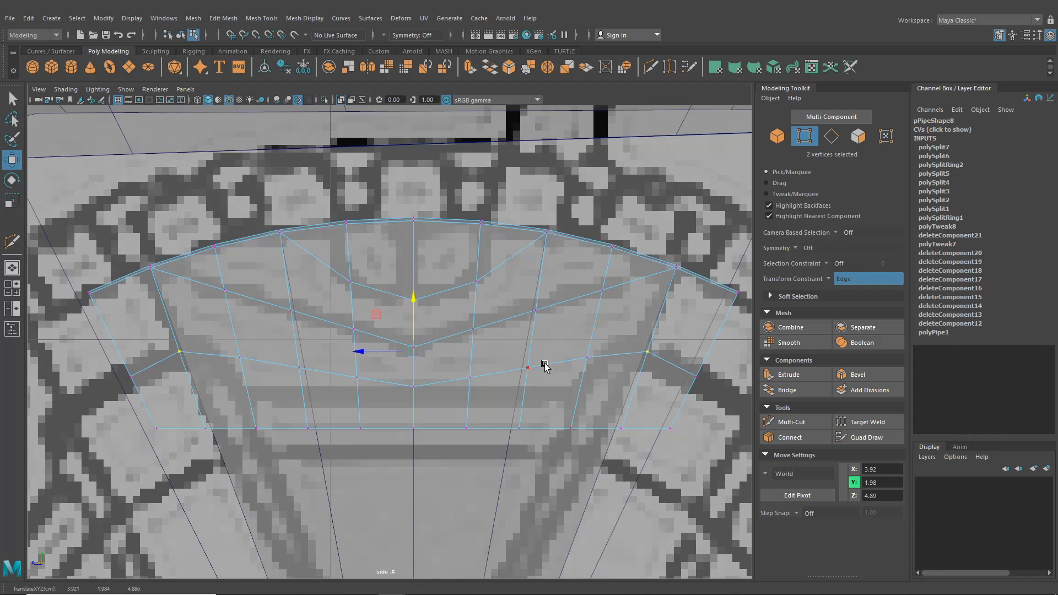
- Delete the two front faces at the lower outer corners of the arc piece to form notches
left_click(1051, 35)
right_click(791, 280)
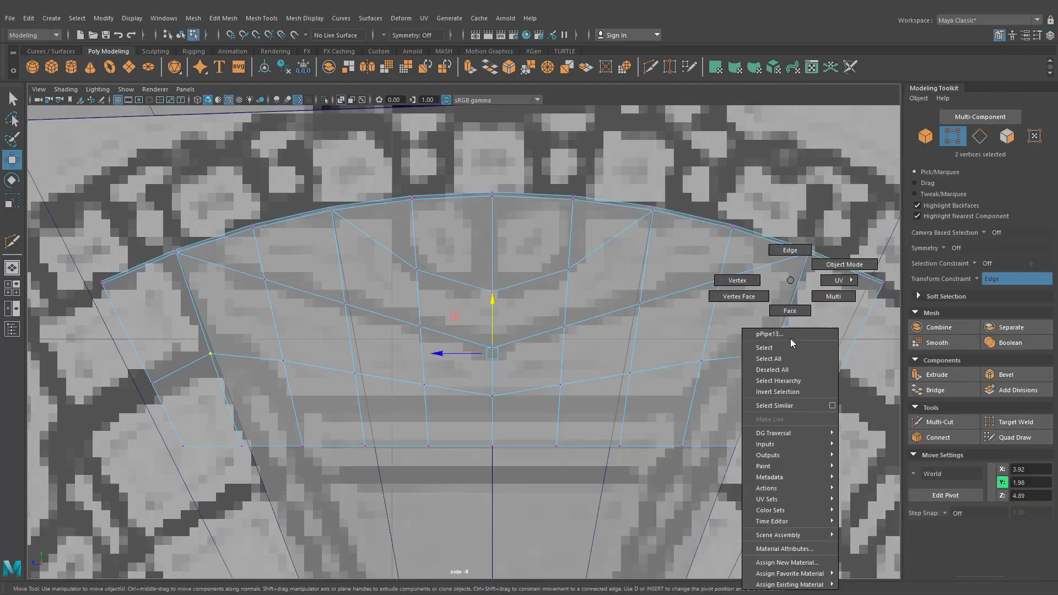
right_click_drag(790, 339, 789, 342)
left_click(788, 392)
left_click(256, 397, "shift")
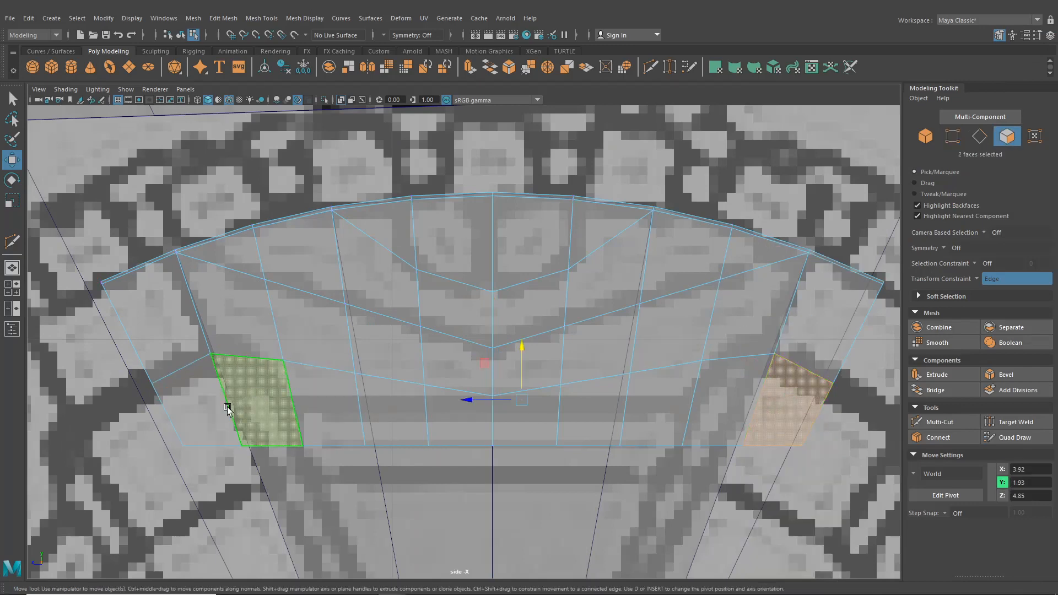
left_click(227, 409)
left_click(798, 407, "shift")
key("Delete")
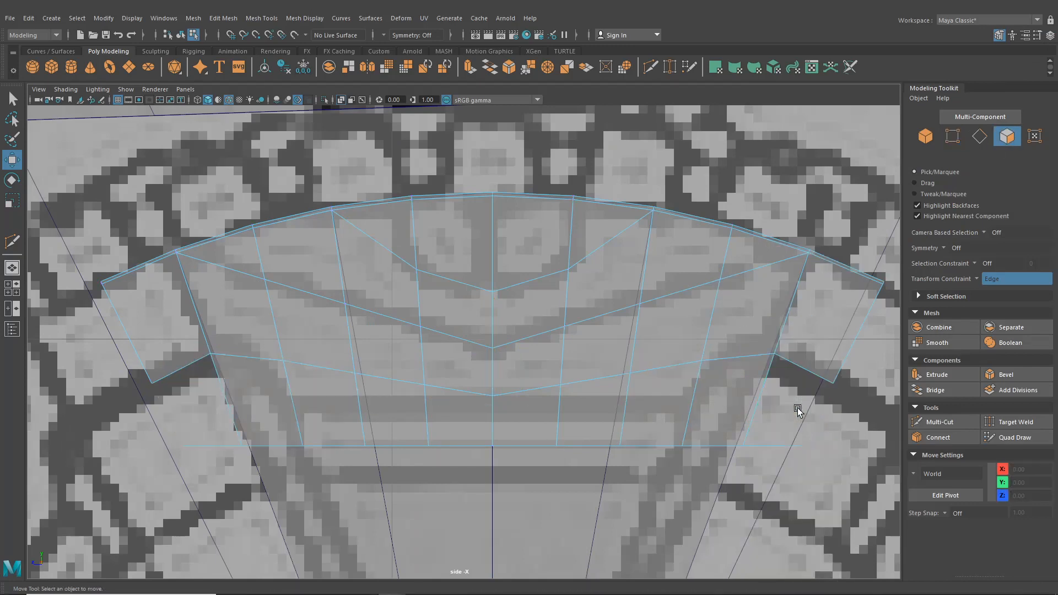
- In the perspective view, delete the thin leftover underside faces below the removed corners
left_click(12, 268)
left_click_drag(225, 343, 359, 395, "alt")
left_click(389, 485)
key("Delete")
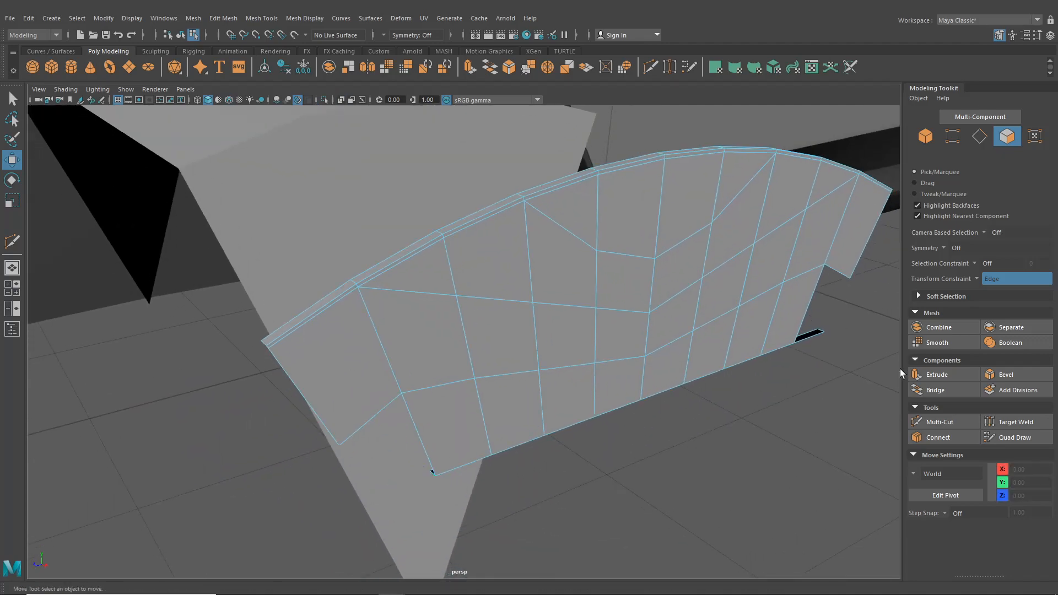
left_click_drag(812, 338, 806, 364, "alt")
- Extrude the four open edges of both corner notches inboard to the slab's back edge
right_click_drag(507, 280, 498, 258)
left_click_drag(497, 258, 517, 271, "alt")
left_click(531, 279)
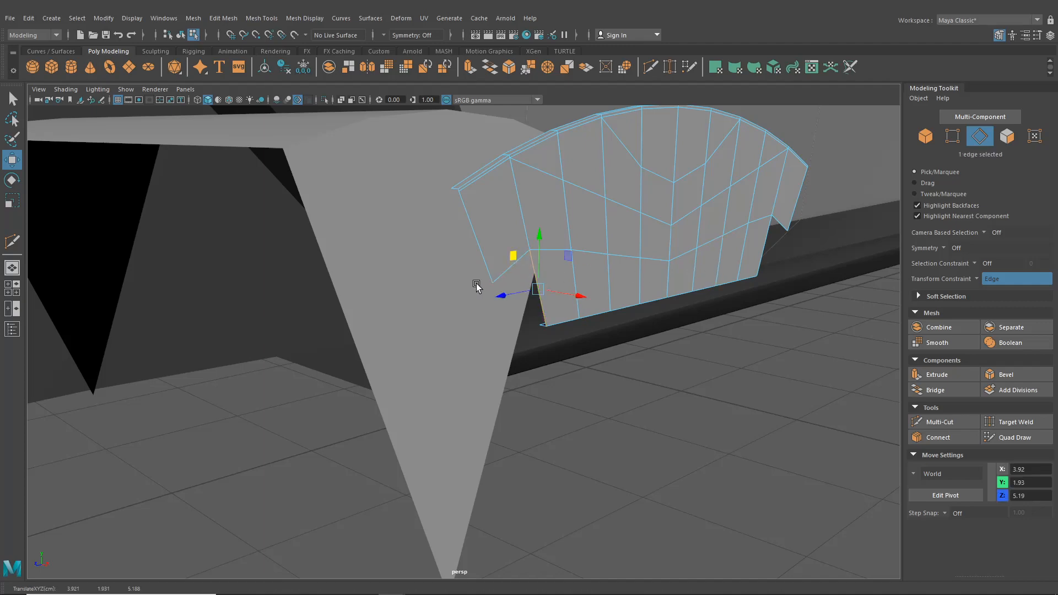
left_click(497, 275, "shift")
left_click(764, 244, "shift")
left_click(780, 226, "shift")
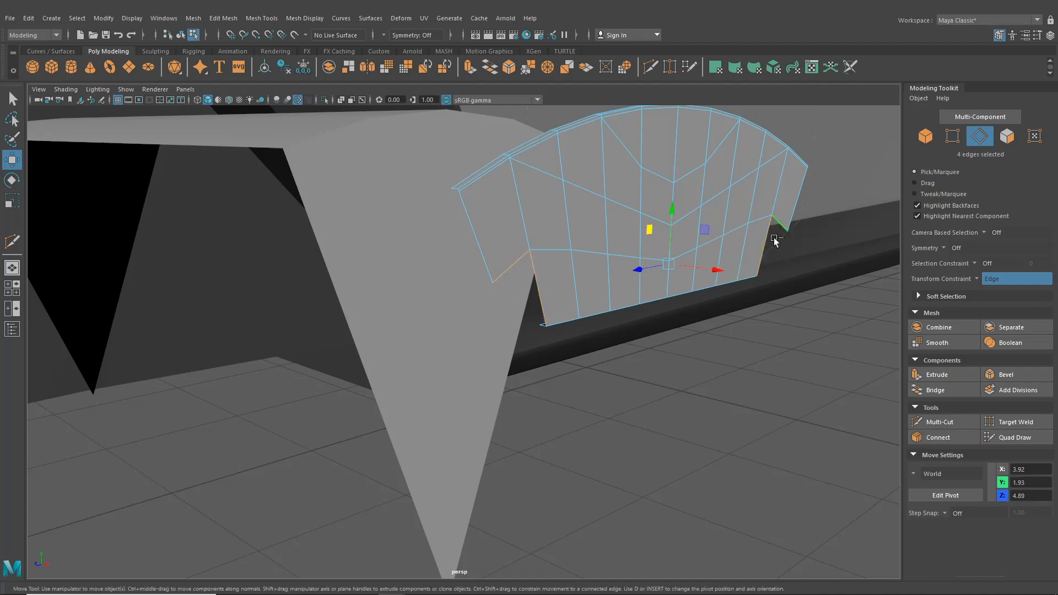
key("ctrl+e")
left_click_drag(605, 229, 577, 290, "alt")
middle_click_drag(577, 290, 562, 310, "alt")
left_click_drag(562, 310, 760, 256, "alt")
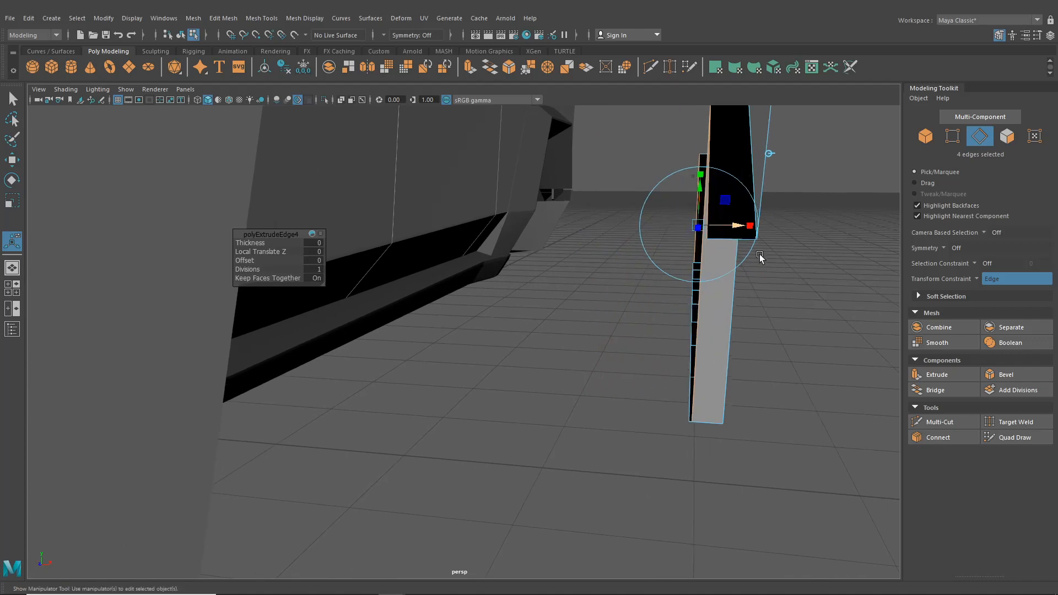
- Merge the overlapping vertices where the extruded notch walls meet the slab's two lower inboard corners
right_click_drag(716, 278, 669, 280)
left_click_drag(701, 452, 679, 412)
left_click(223, 18)
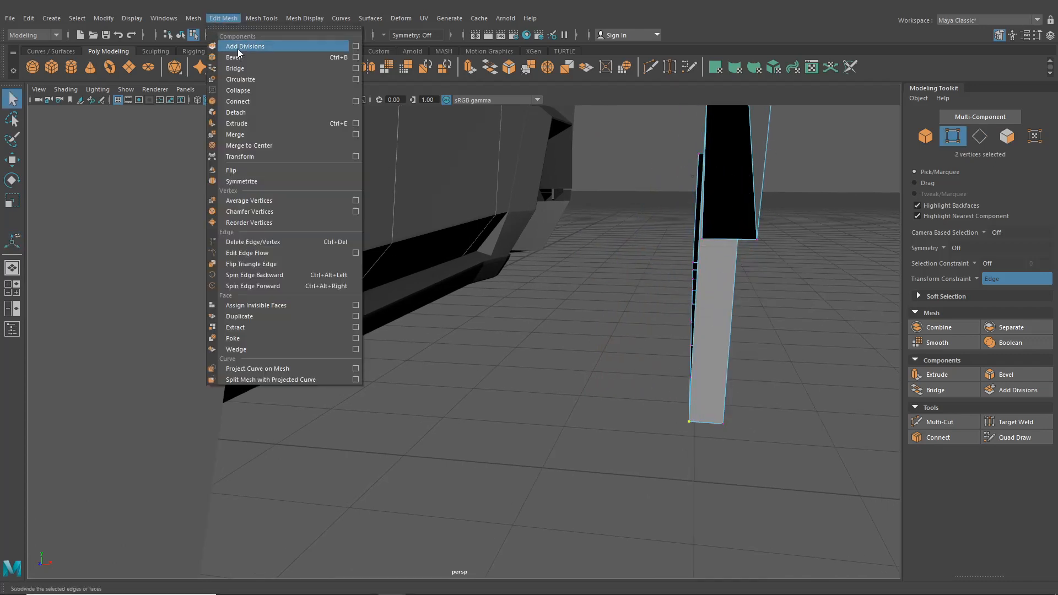
left_click(246, 134)
left_click_drag(673, 254, 698, 265, "alt")
key("g")
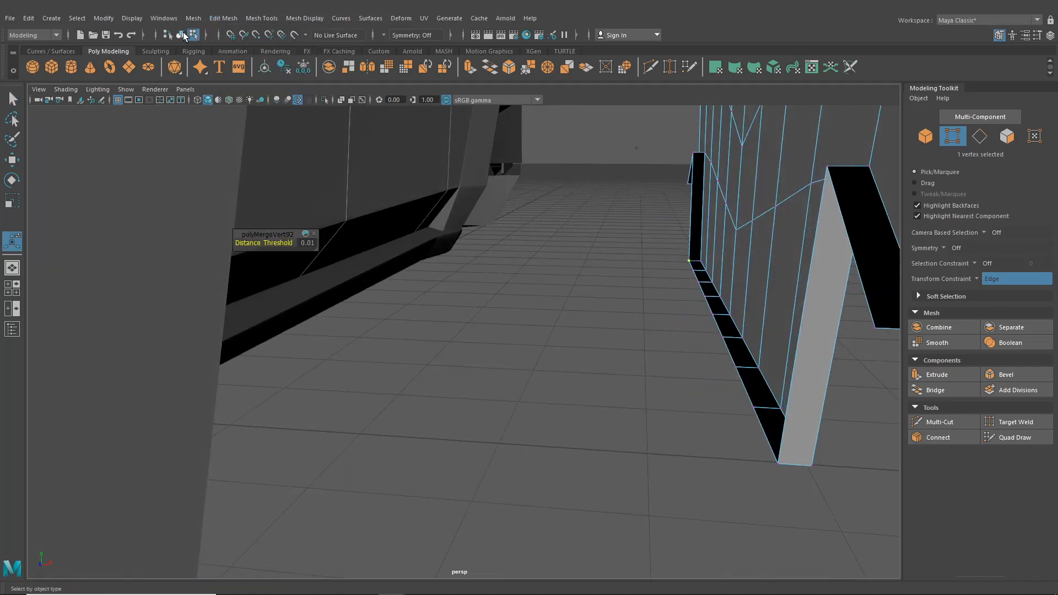
- In the side view, cut a shallow V-shaped edge across the arc piece's two top-centre faces with Multi-Cut
left_click(182, 35)
left_click_drag(591, 227, 382, 239, "alt")
left_click(359, 281)
left_click_drag(358, 281, 434, 302, "alt")
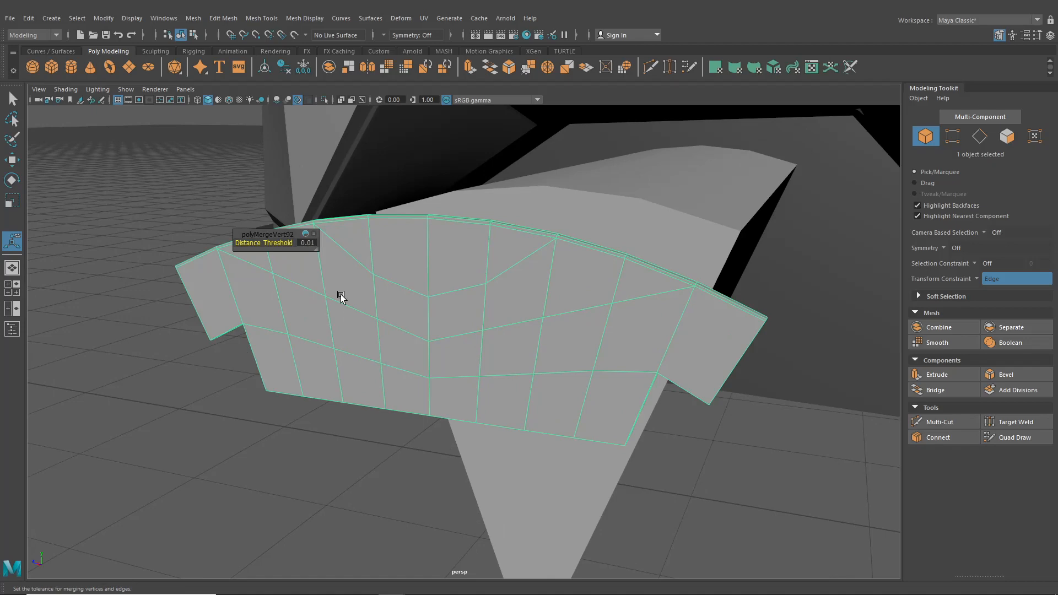
left_click(12, 268)
key("space")
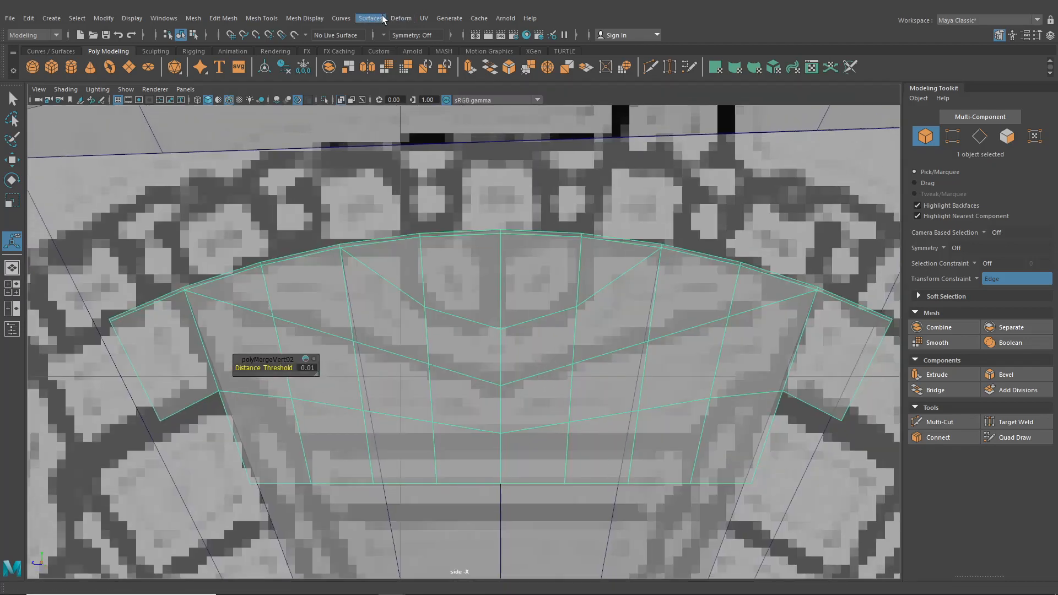
left_click(338, 18)
mouse_move(264, 18)
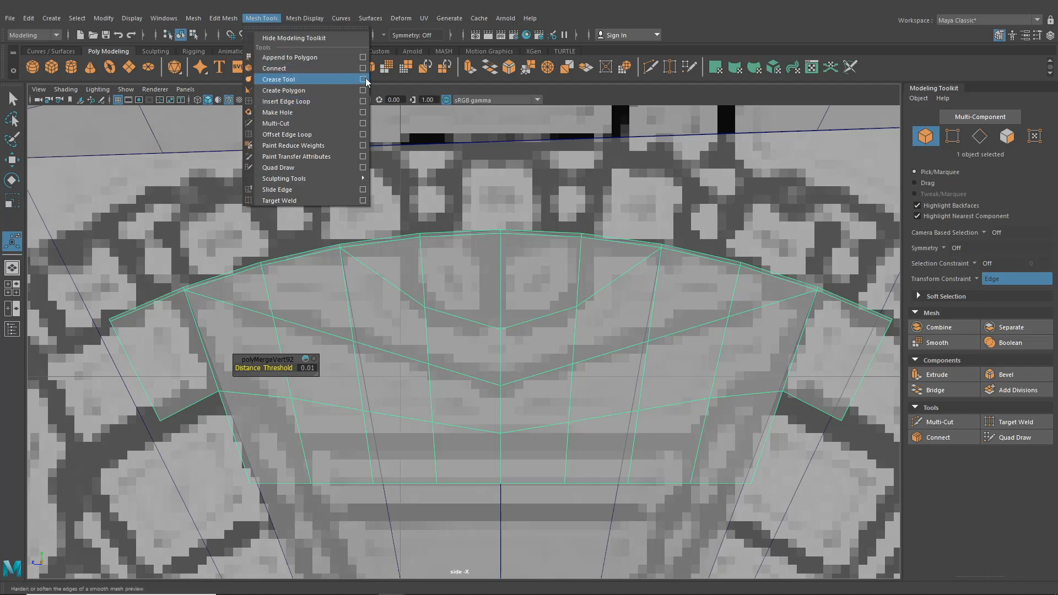
left_click(277, 123)
scroll(393, 293, "up", 3)
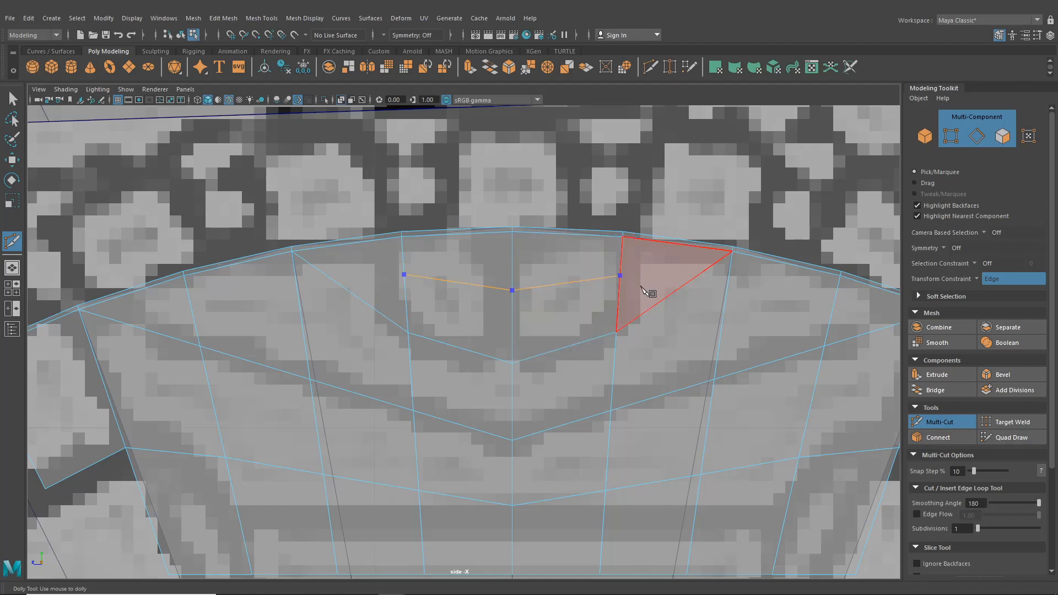
scroll(629, 295, "down", 8)
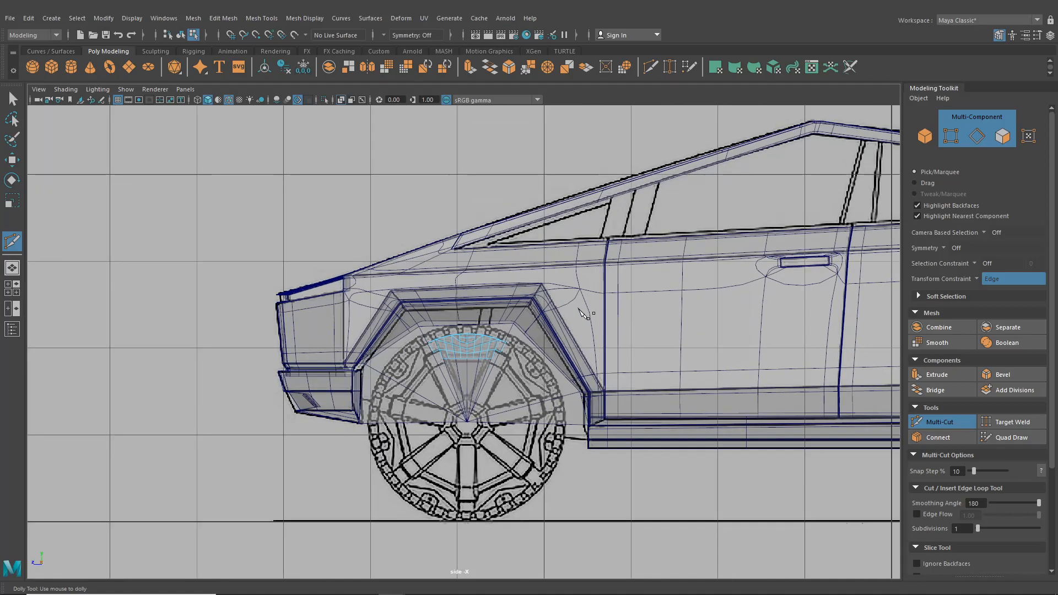
scroll(582, 322, "up", 8)
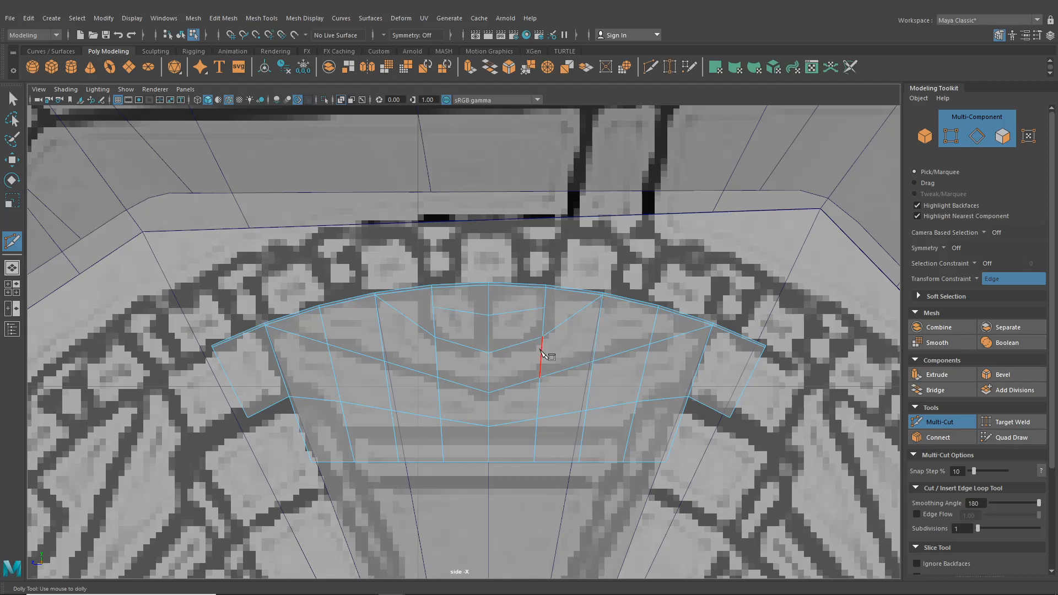
middle_click_drag(487, 335, 461, 306, "alt")
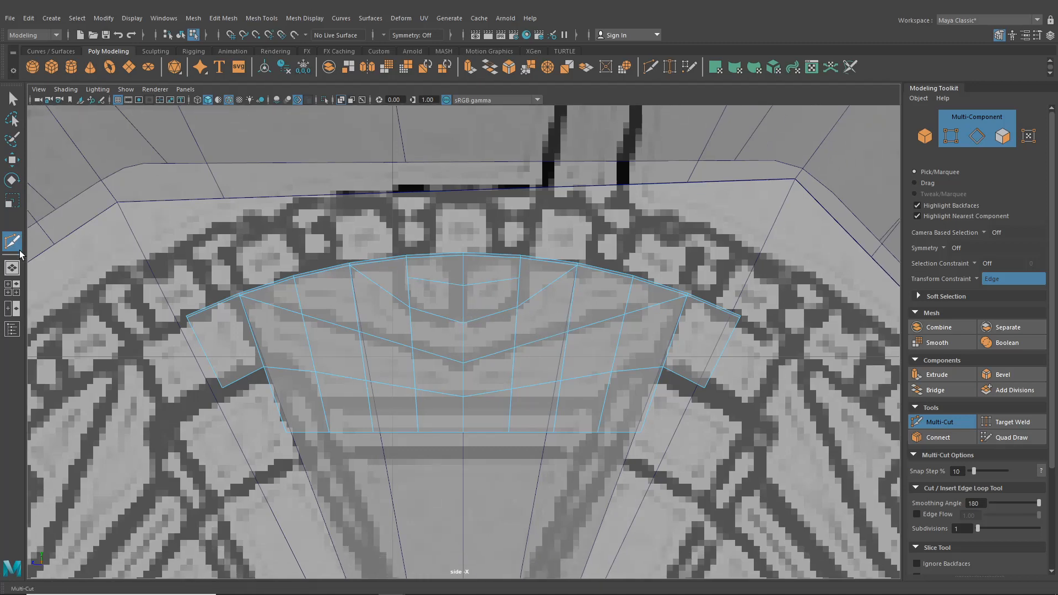
- In the perspective view, delete the two short edges just cut across the arc piece's top-centre faces
left_click(19, 264)
mouse_move(522, 364)
left_mouse_down("alt")
mouse_move(489, 355)
mouse_move(520, 361)
left_mouse_up("alt")
left_click(13, 99)
mouse_move(354, 302)
left_mouse_down("alt")
mouse_move(345, 309)
mouse_move(353, 316)
left_mouse_up("alt")
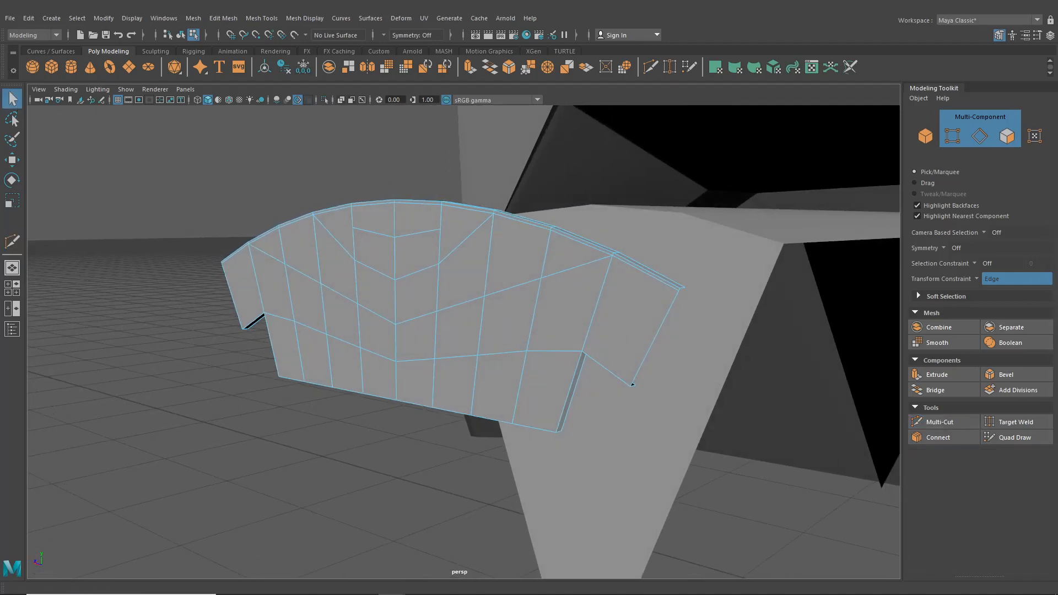
right_click_drag(463, 231, 463, 259)
left_click(388, 223)
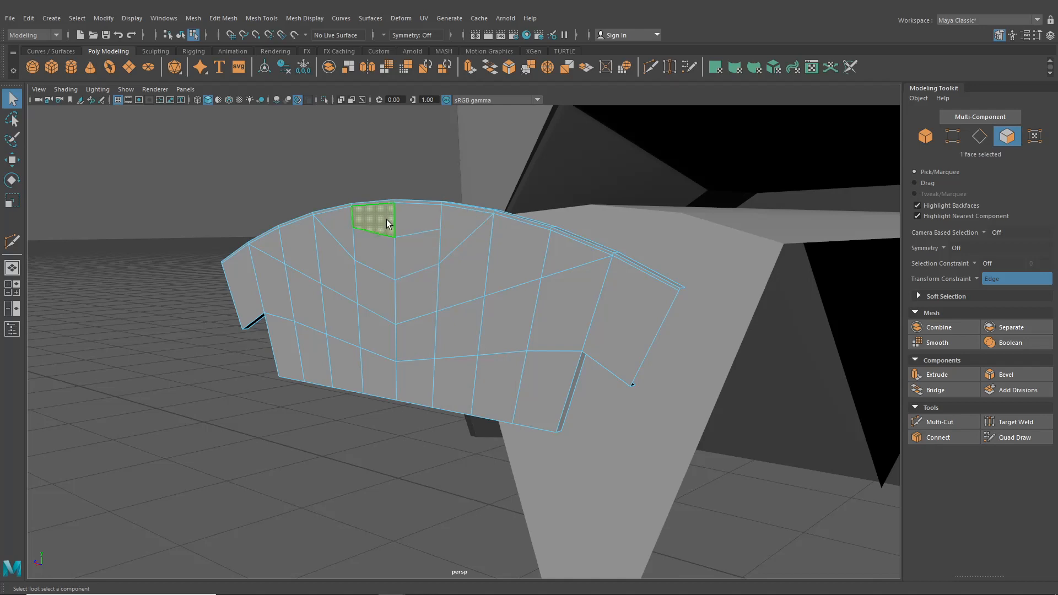
left_click(377, 258, "shift")
scroll(441, 248, "up", 3)
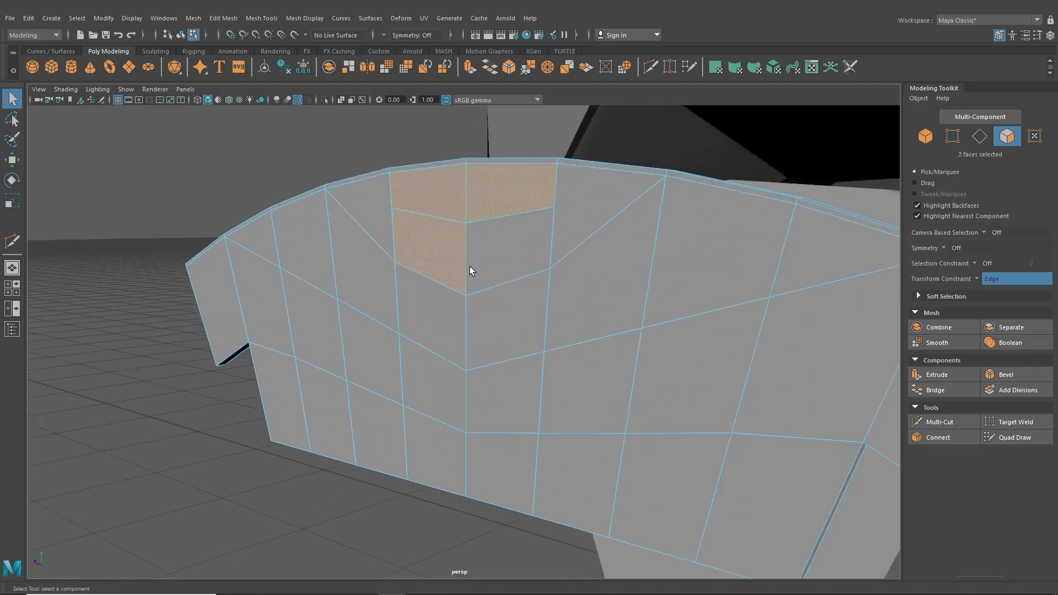
right_click(429, 227)
left_click(429, 196)
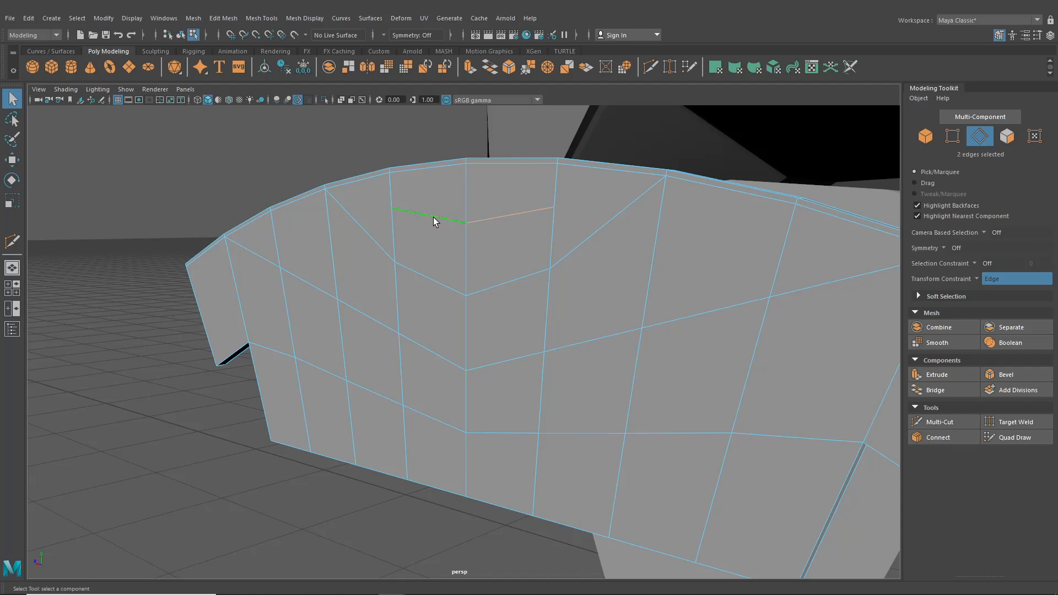
key("ctrl+Delete")
- Try to extrude the two top-centre faces together with the two outer end faces, then undo the extrusion
right_click_drag(443, 231, 434, 250)
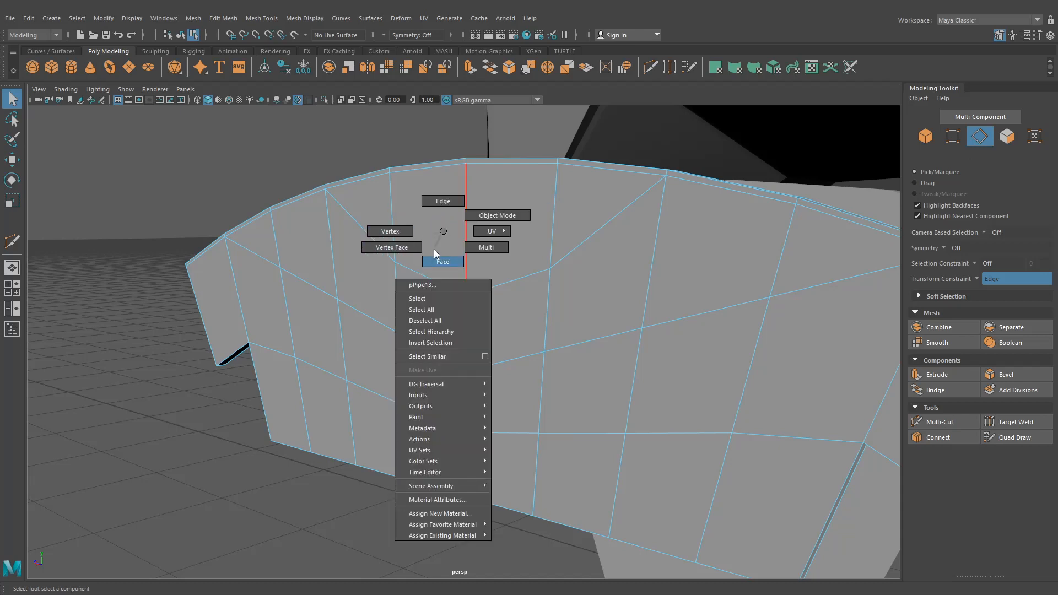
left_click(450, 214)
left_click(495, 218, "shift")
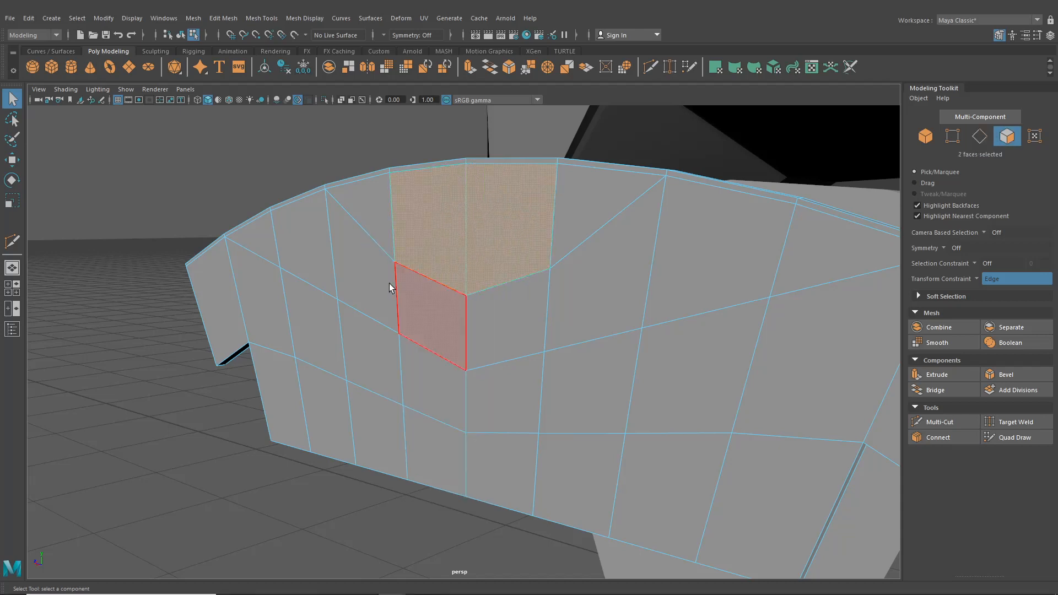
left_click(217, 307, "shift")
key("f")
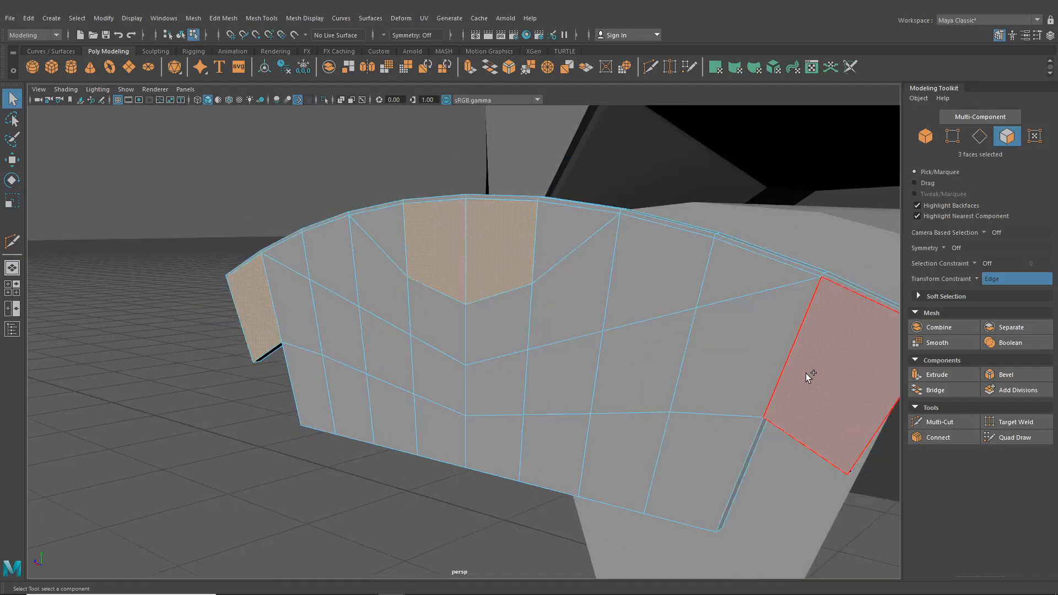
left_click(763, 355, "shift")
key("f")
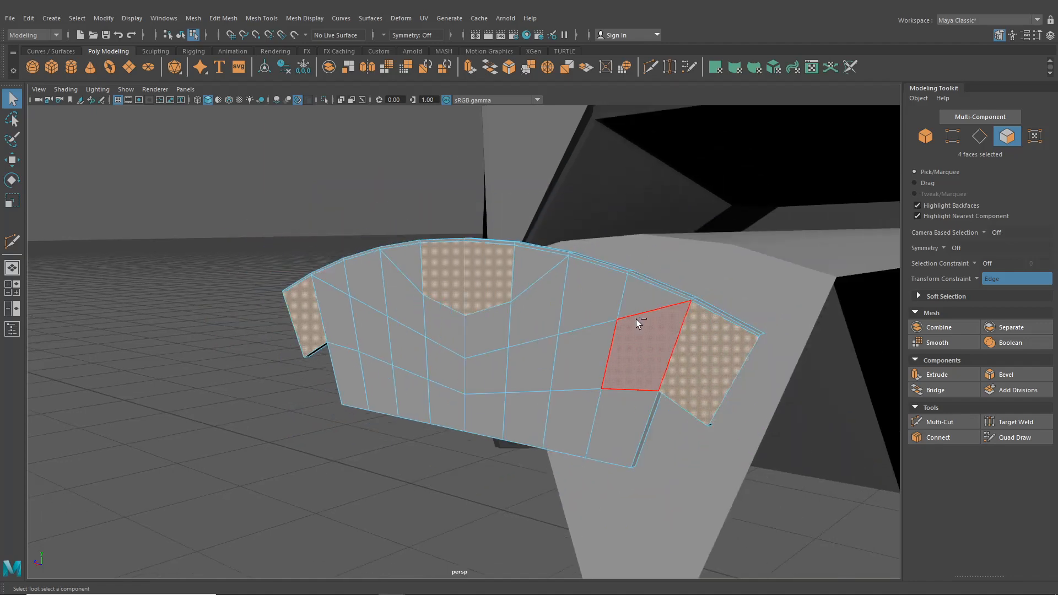
key("ctrl+e")
left_click_drag(536, 286, 496, 339, "alt")
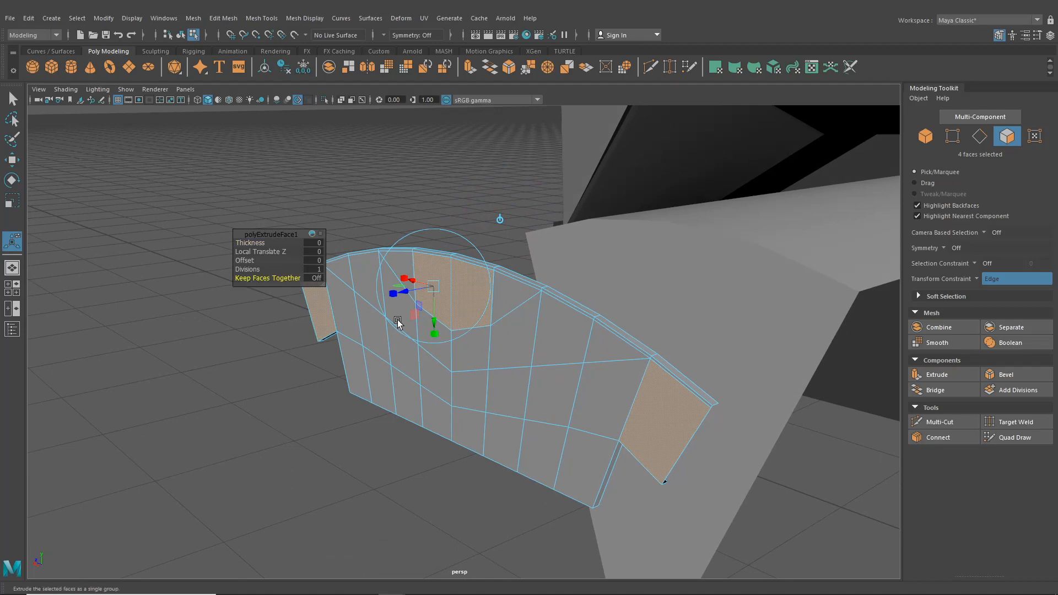
left_click_drag(398, 323, 543, 349, "alt")
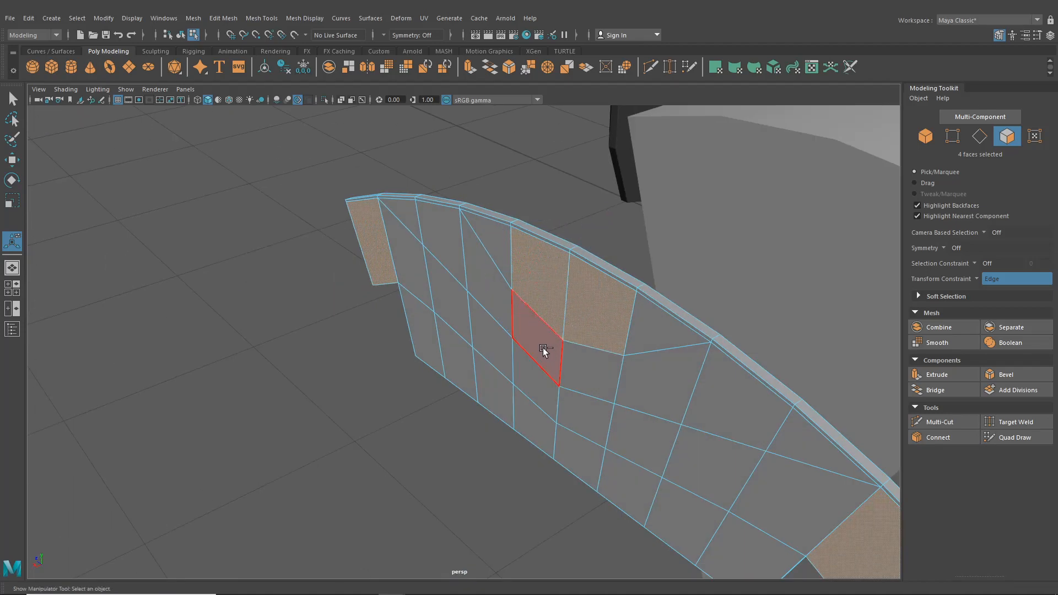
key("ctrl+z")
key("ctrl+z")
key("ctrl+z")
- Extrude the two top-centre faces with Keep Faces Together off and scale each slightly inward to form narrow borders
left_click(615, 311, "shift")
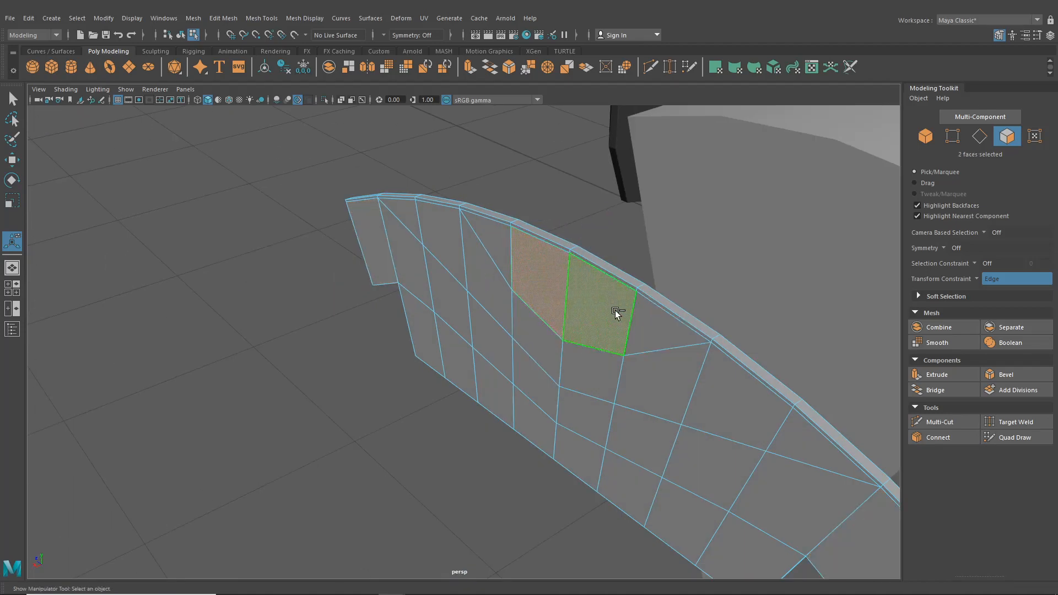
key("ctrl+e")
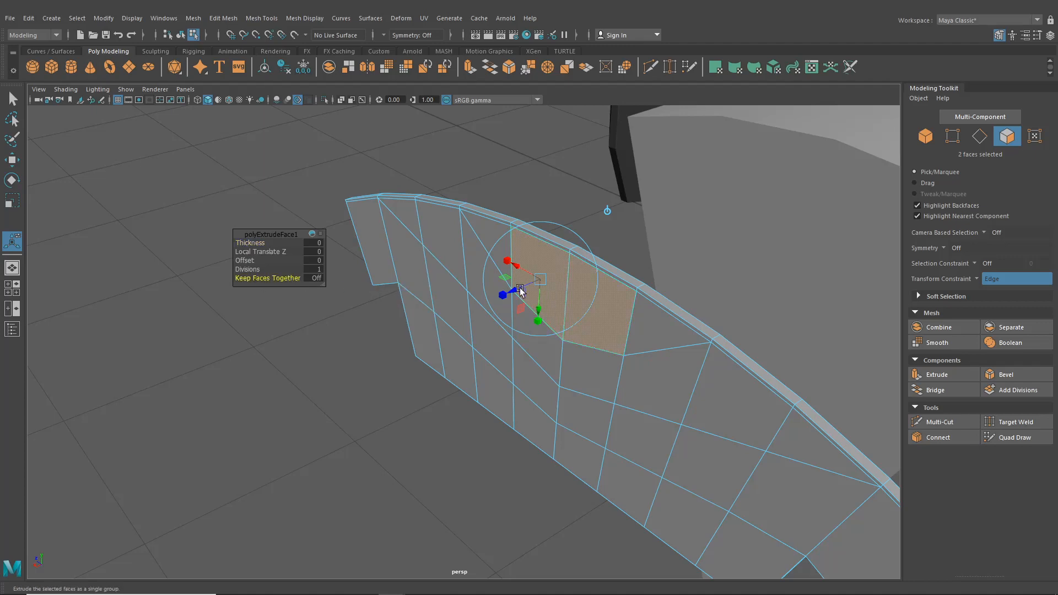
left_click_drag(521, 291, 528, 329, "alt")
scroll(545, 281, "up", 5)
left_click_drag(545, 281, 522, 307, "alt")
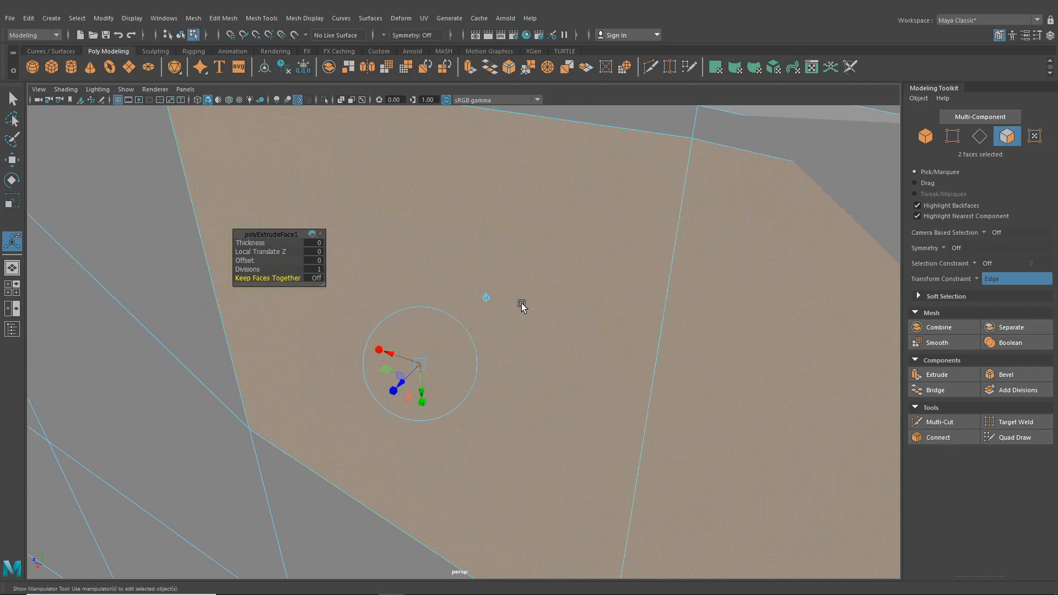
scroll(442, 328, "down", 5)
scroll(441, 352, "up", 2)
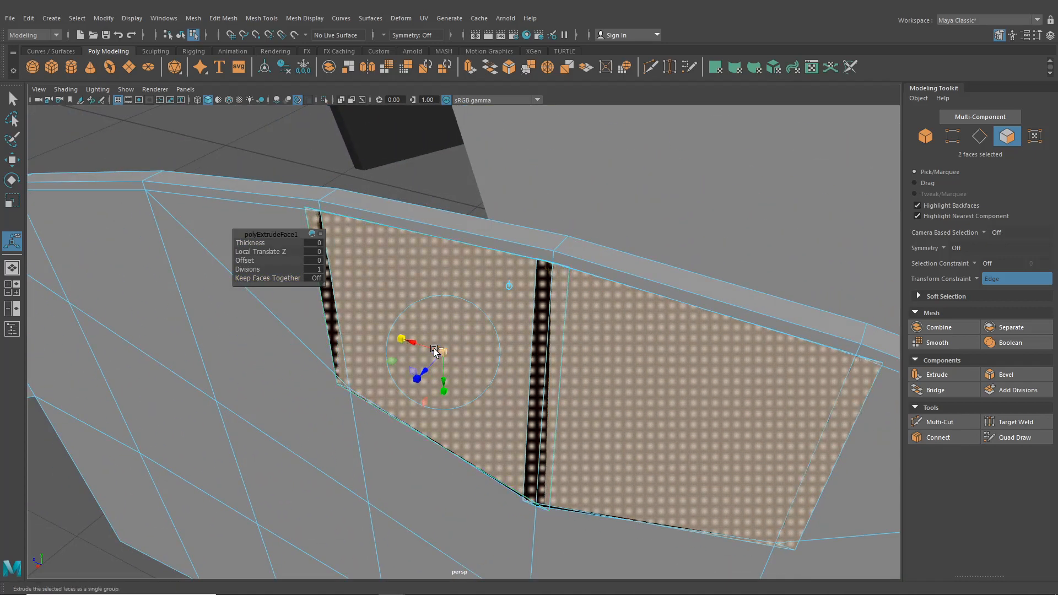
left_click_drag(434, 348, 492, 332)
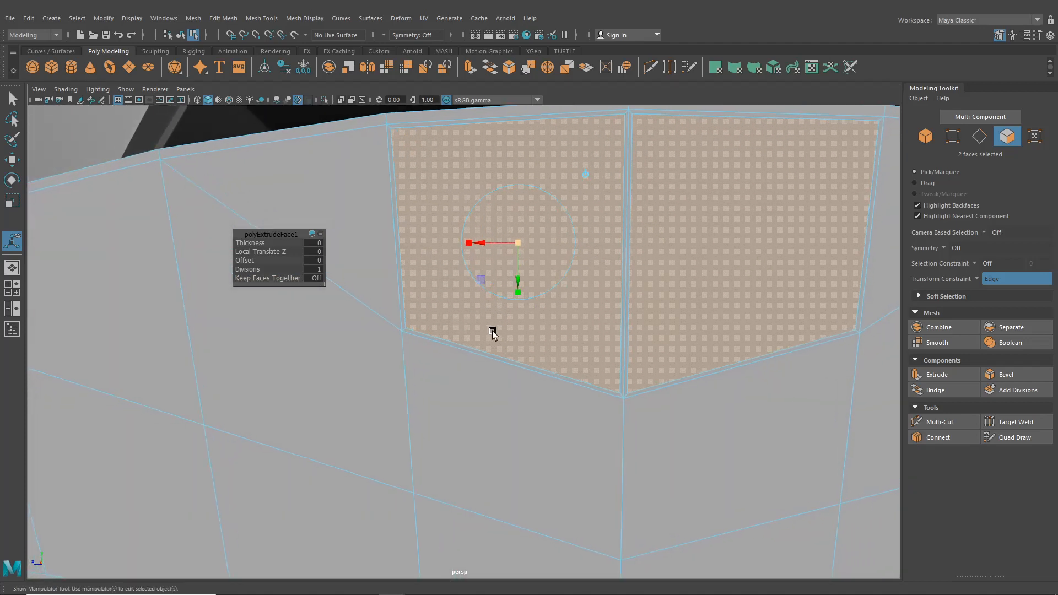
- Try to extrude the two inset centre faces and both outer end faces outward from the slab, then undo it
scroll(493, 332, "down", 5)
left_click(225, 373, "shift")
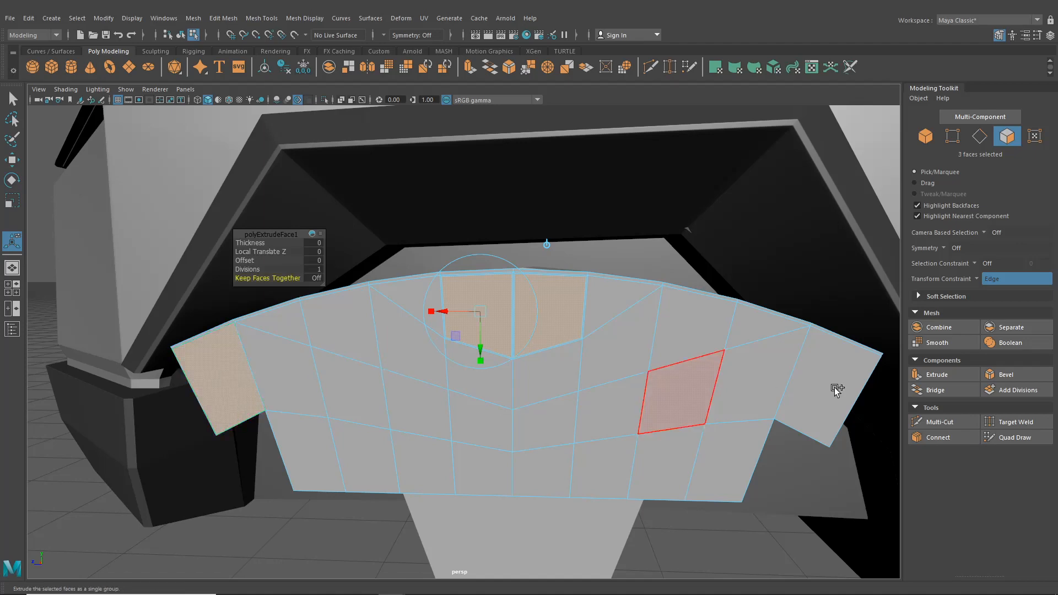
left_click(833, 386, "shift")
left_click_drag(584, 333, 518, 279, "alt")
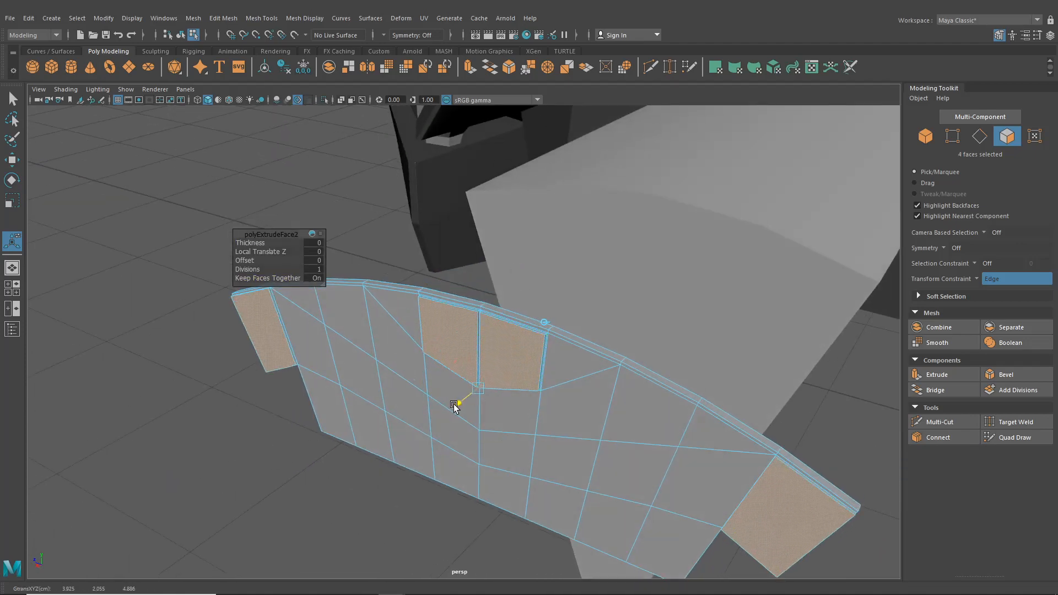
left_click_drag(455, 402, 473, 369, "alt")
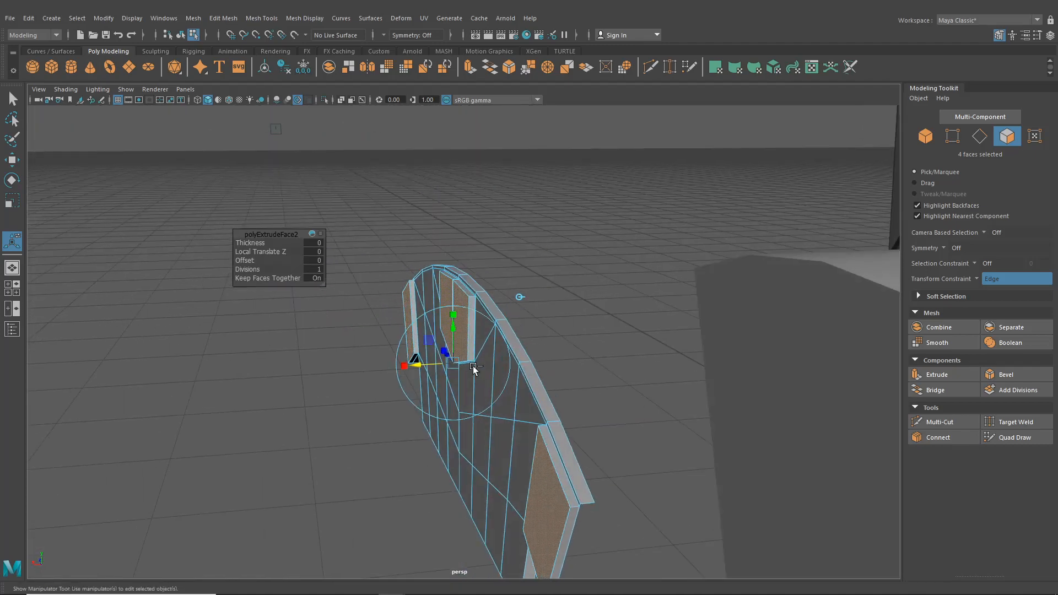
key("ctrl+z")
key("ctrl+z")
key("ctrl+z")
- Extrude the V-shaped band of ten front faces running across the arc piece from one outer end face to the other
left_click_drag(425, 394, 323, 347, "alt")
left_click(307, 348)
left_click(348, 359, "shift")
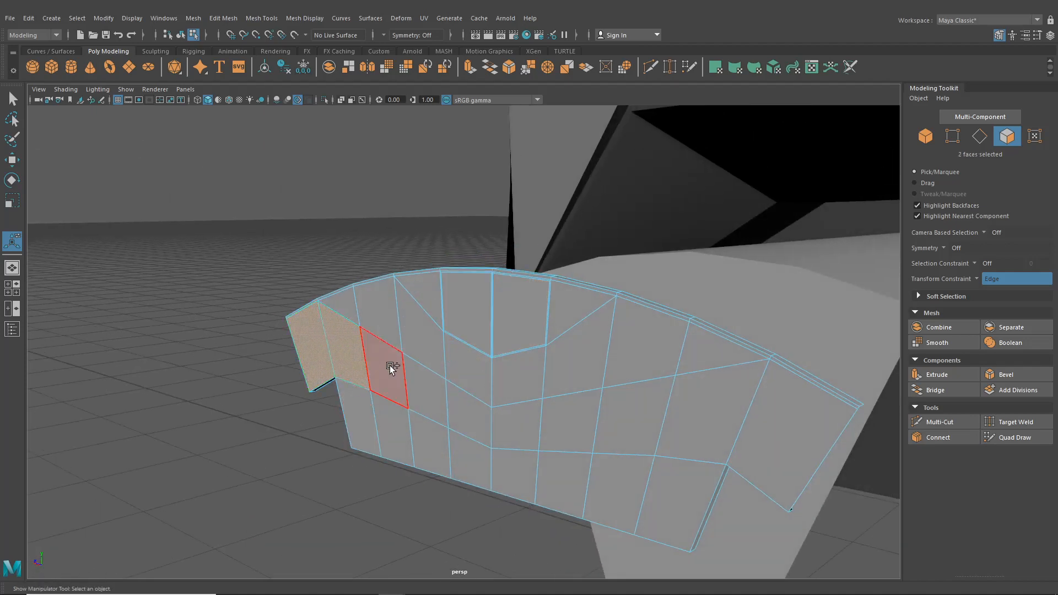
left_click(431, 387, "shift")
left_click(475, 413, "shift")
left_click(589, 421, "shift")
left_click(639, 419, "shift")
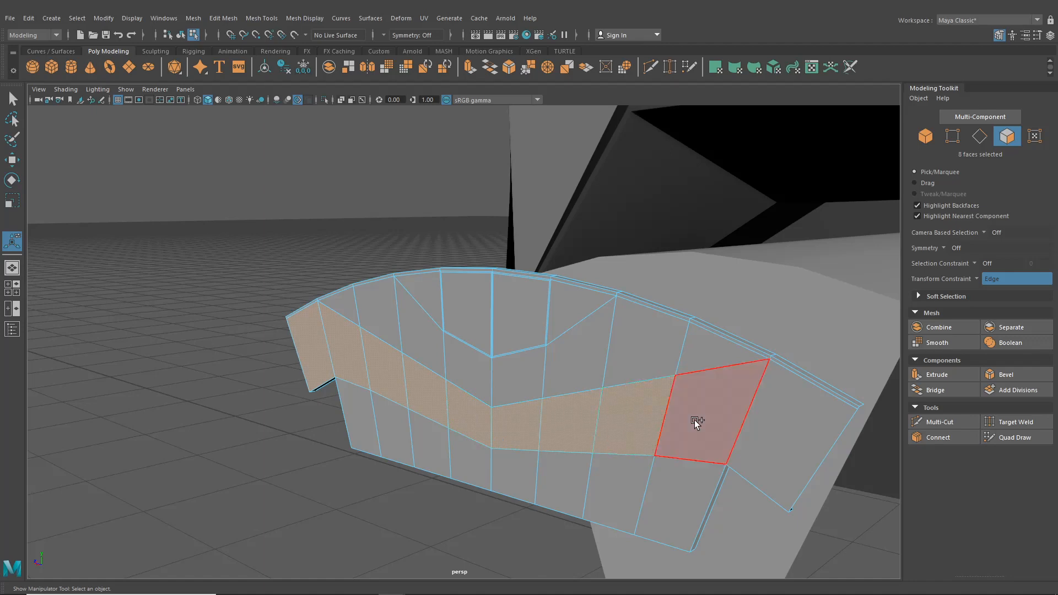
left_click(711, 418, "shift")
left_click(748, 420, "shift")
left_click_drag(696, 405, 582, 423, "alt")
key("ctrl+e")
- Lower the extruded band's upper centre vertex to about Y 1.98 and its two neighbouring vertices to about Y 2.01
right_click_drag(574, 280, 577, 249)
left_click(17, 160)
scroll(595, 408, "up", 5)
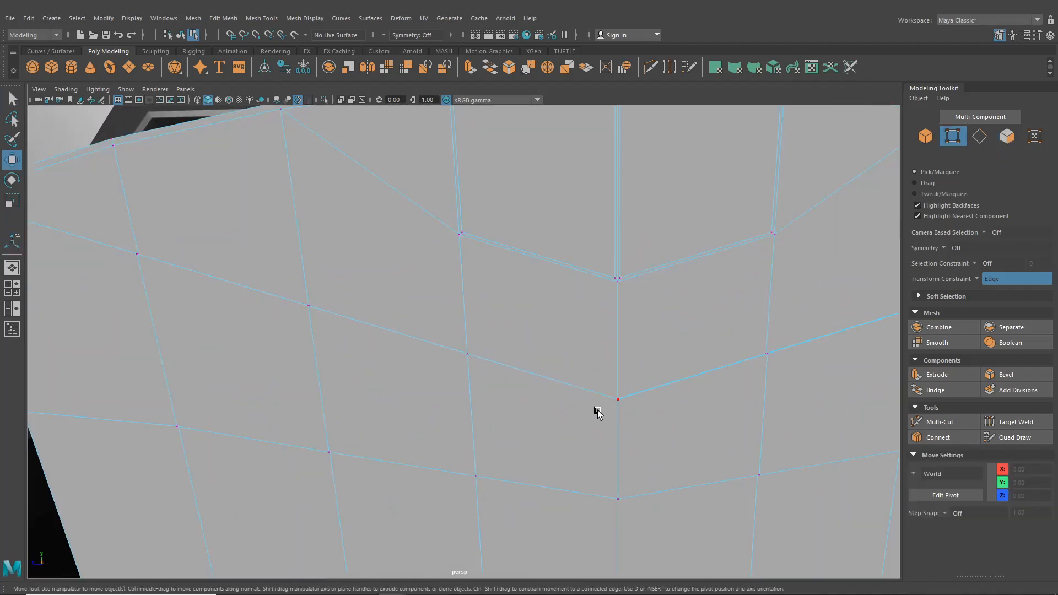
left_click(616, 402)
left_click_drag(626, 359, 624, 367)
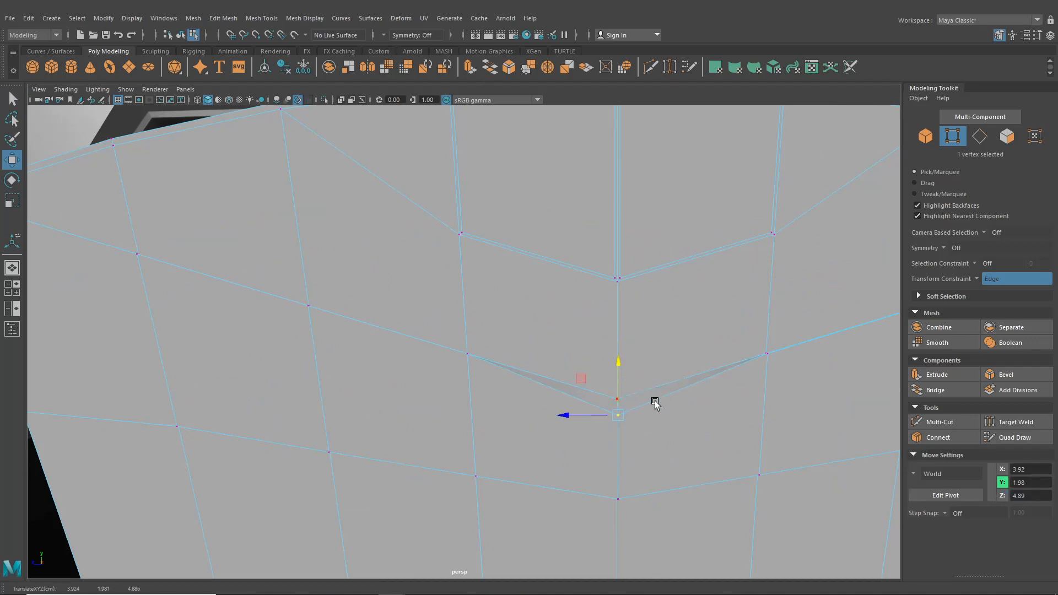
left_click(783, 373)
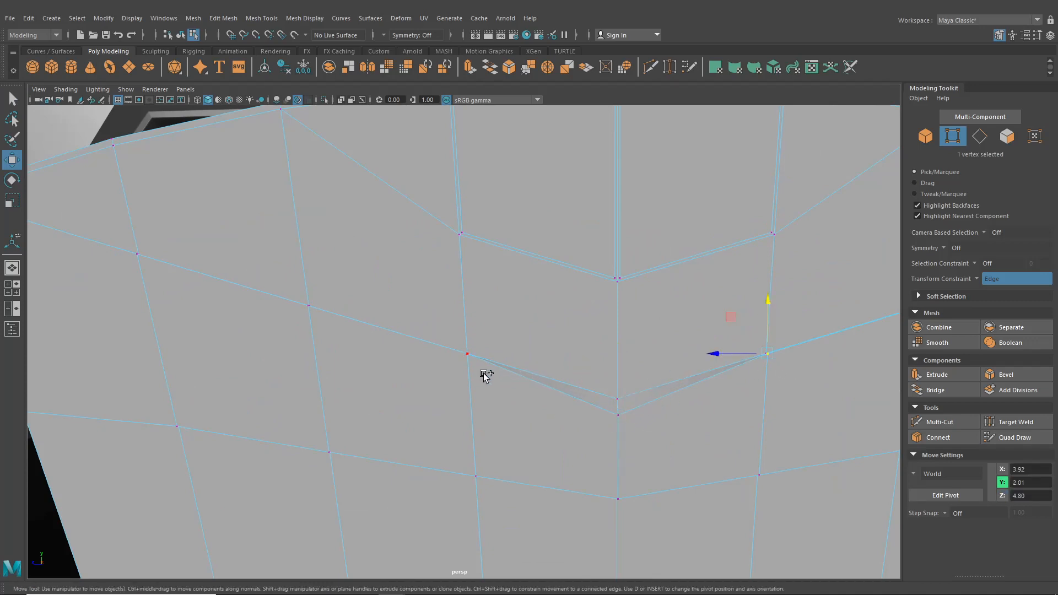
left_click_drag(614, 308, 616, 316)
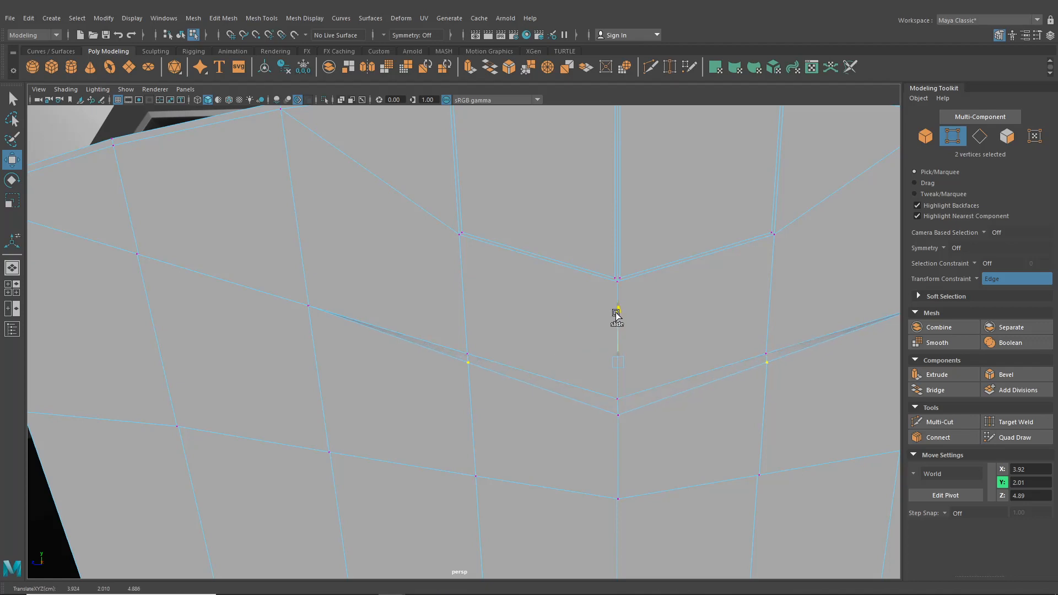
- Lower the next two pairs of upper-edge vertices outward along the band to about Y 2.03 and Y 2.06
scroll(676, 382, "down", 5)
left_click_drag(675, 381, 753, 387, "alt")
left_click_drag(546, 329, 449, 347)
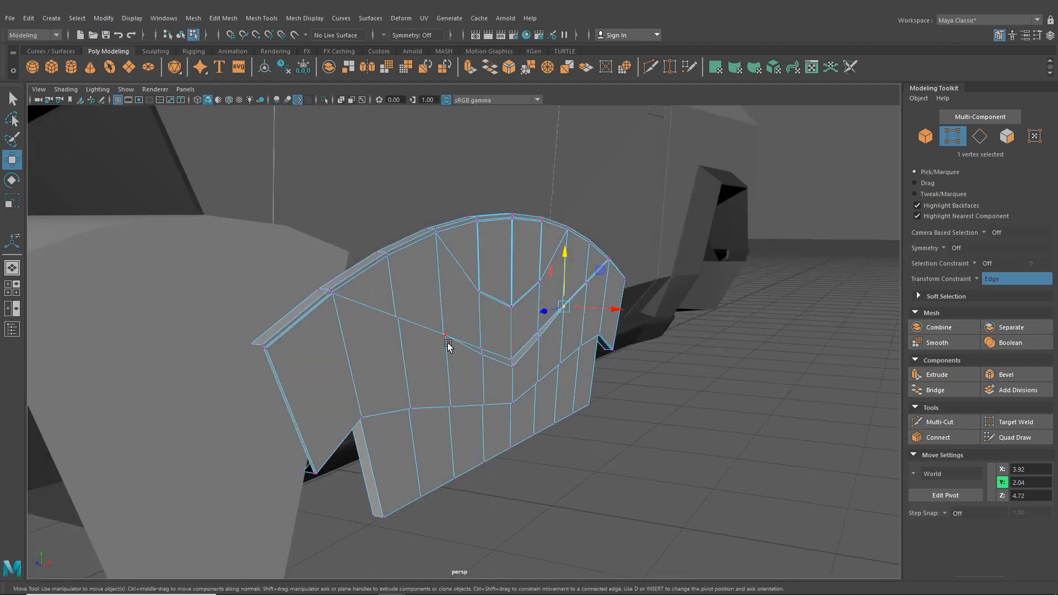
left_click_drag(519, 269, 520, 274)
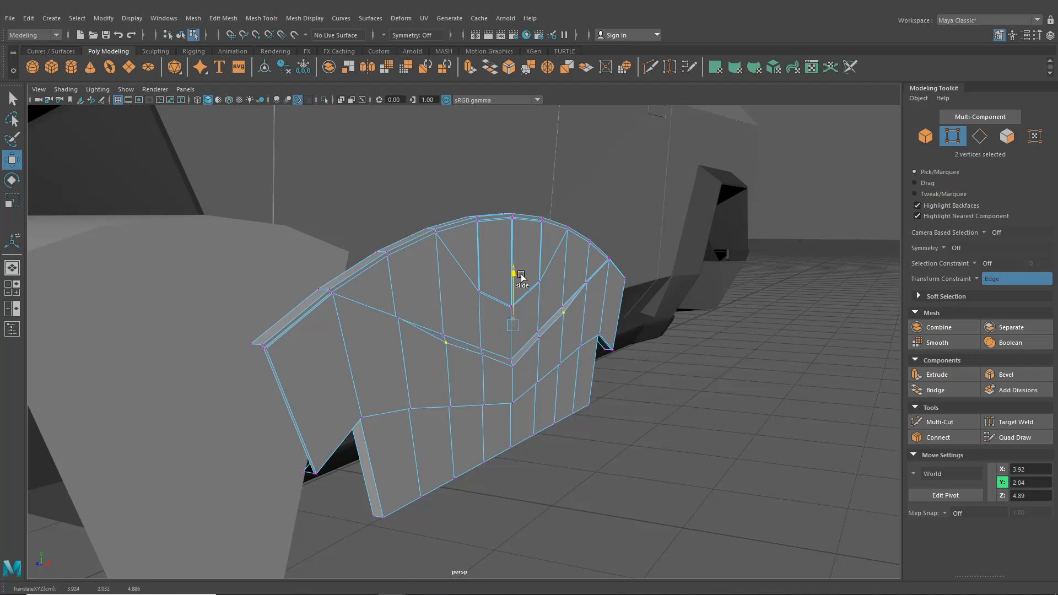
left_click(603, 295)
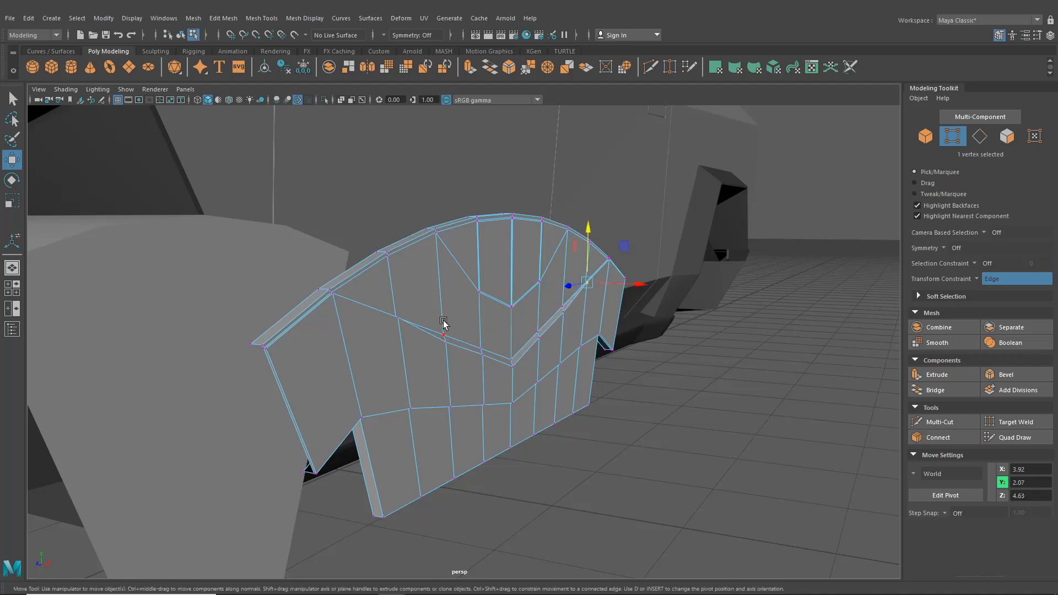
left_click(402, 330, "shift")
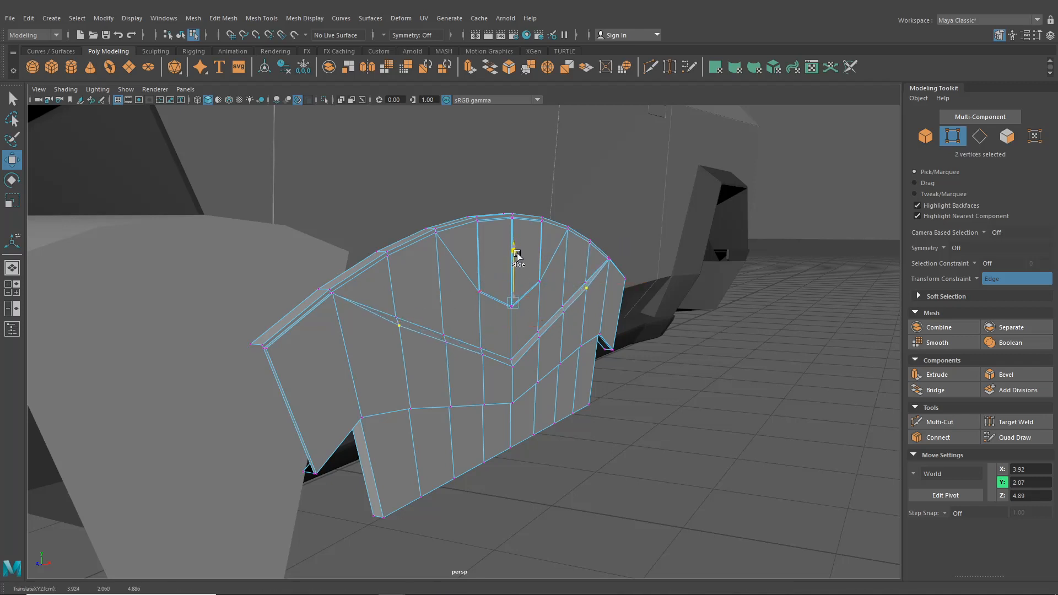
- Lower the two outermost upper-edge vertices of the V-shaped band, beside the outer end faces, to about Y 2.09
left_click_drag(517, 255, 517, 256)
left_click_drag(599, 298, 474, 320, "alt")
middle_click_drag(774, 351, 688, 346, "alt")
left_click(775, 345)
left_click(160, 266, "shift")
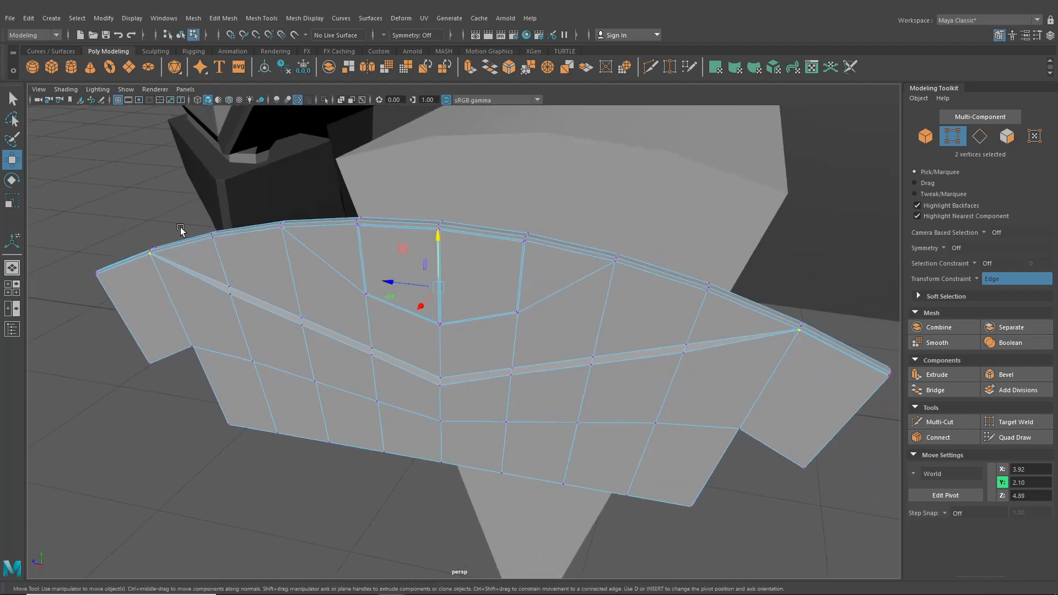
left_click_drag(439, 238, 442, 242)
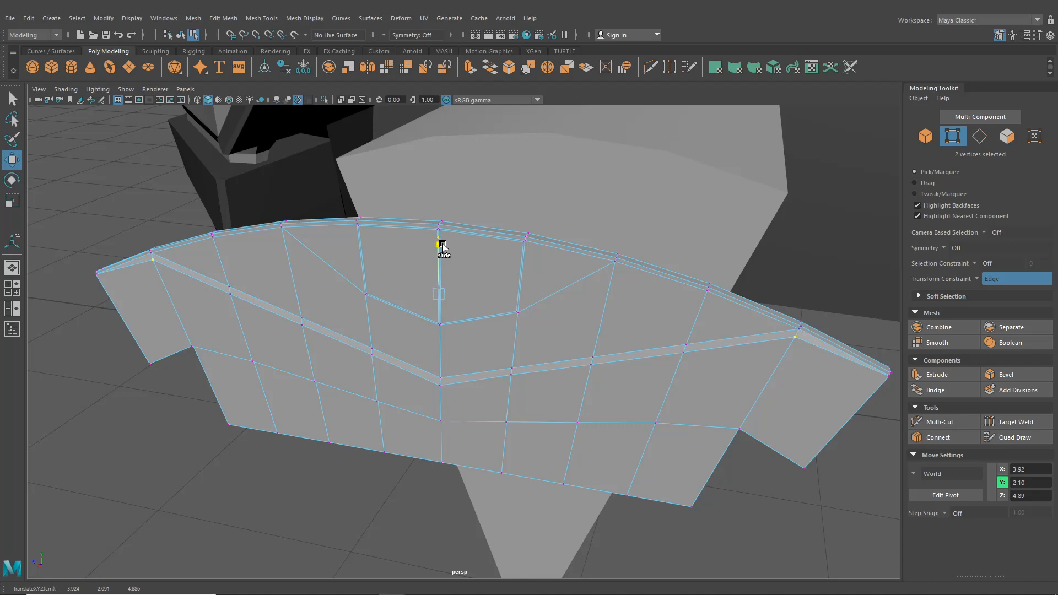
- Lower the extruded band's upper corner vertices at both extreme ends of the arc piece slightly along their edges
left_click(883, 388)
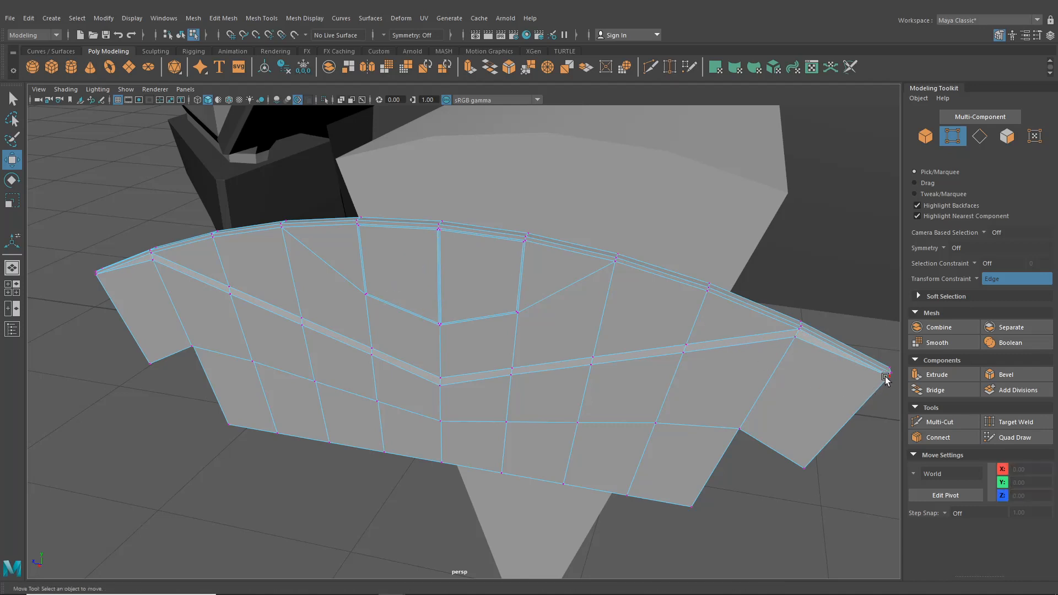
left_click(885, 378)
left_click(111, 287, "shift")
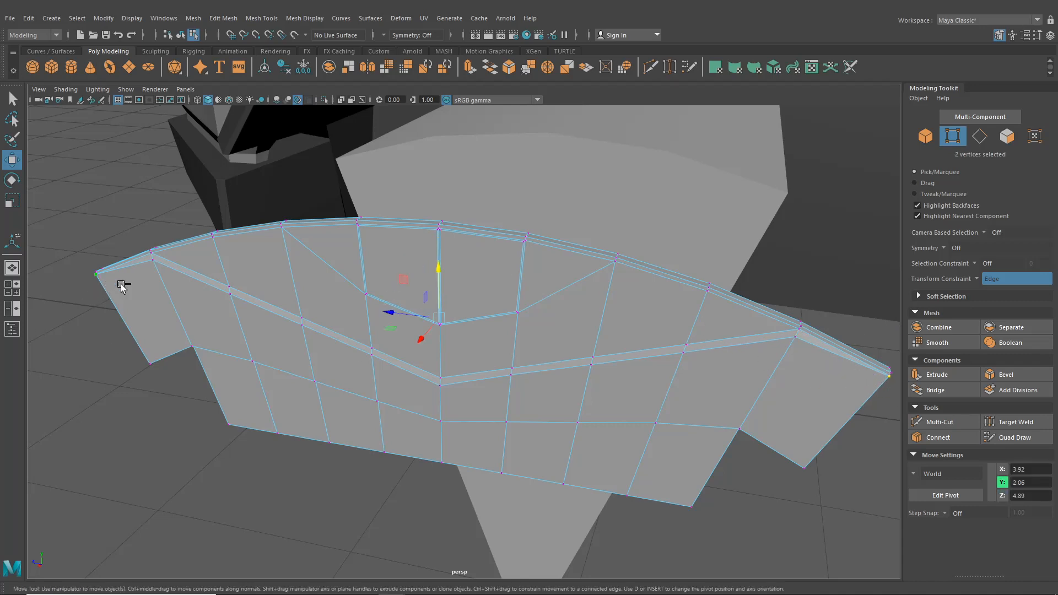
left_click_drag(438, 281, 603, 370)
- Delete the narrow side face at each end of the extruded band
left_click(670, 70)
right_click_drag(359, 219, 328, 219)
middle_click_drag(336, 193, 343, 206, "alt")
scroll(344, 209, "up", 3)
middle_click_drag(362, 265, 441, 411, "alt")
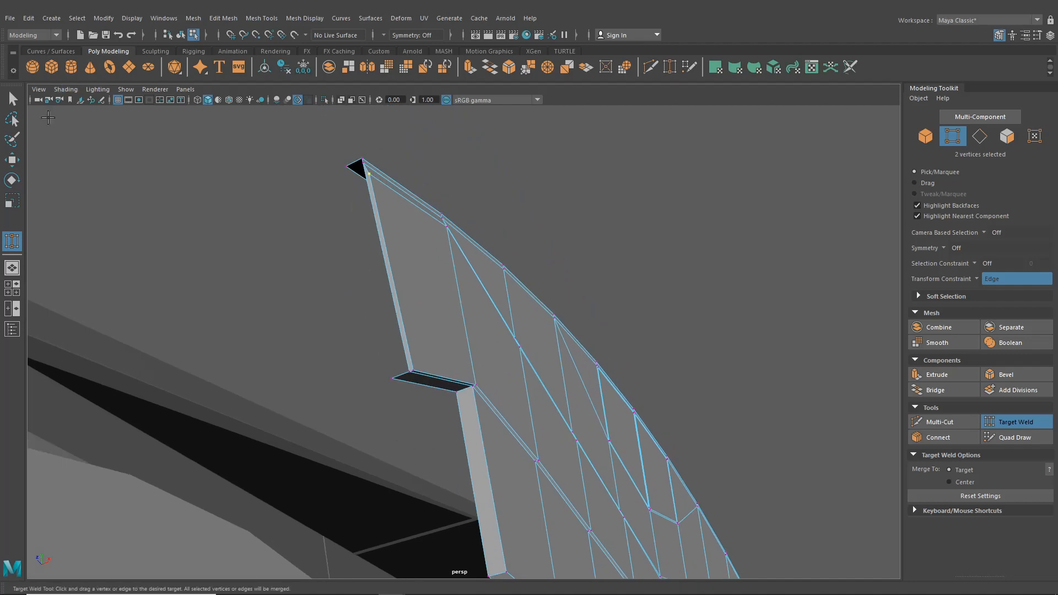
left_click(12, 102)
right_click_drag(405, 224, 405, 253)
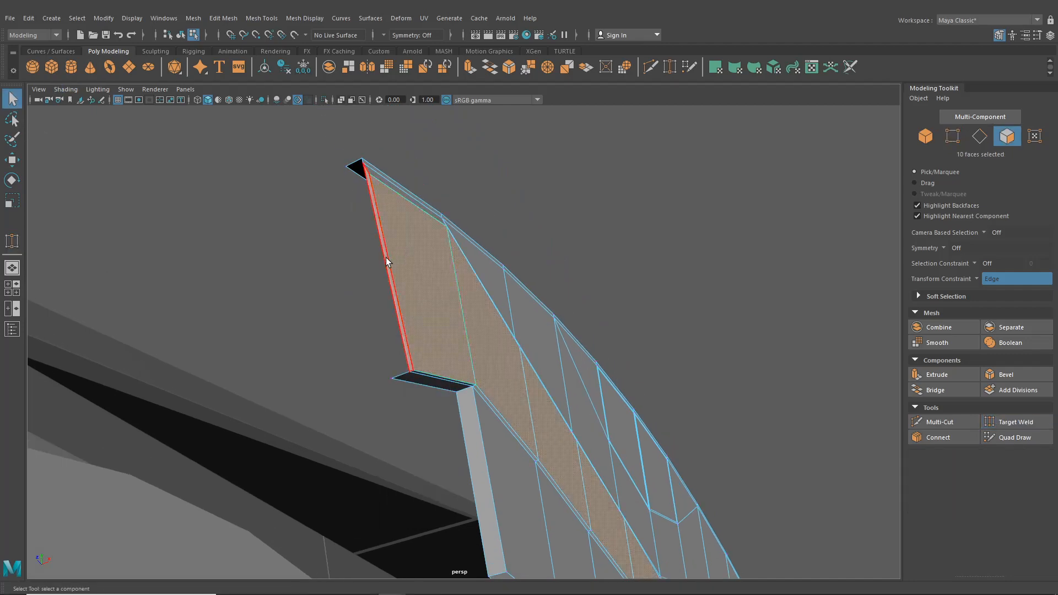
left_click(541, 357)
scroll(541, 357, "down", 3)
left_click_drag(541, 358, 511, 422, "alt")
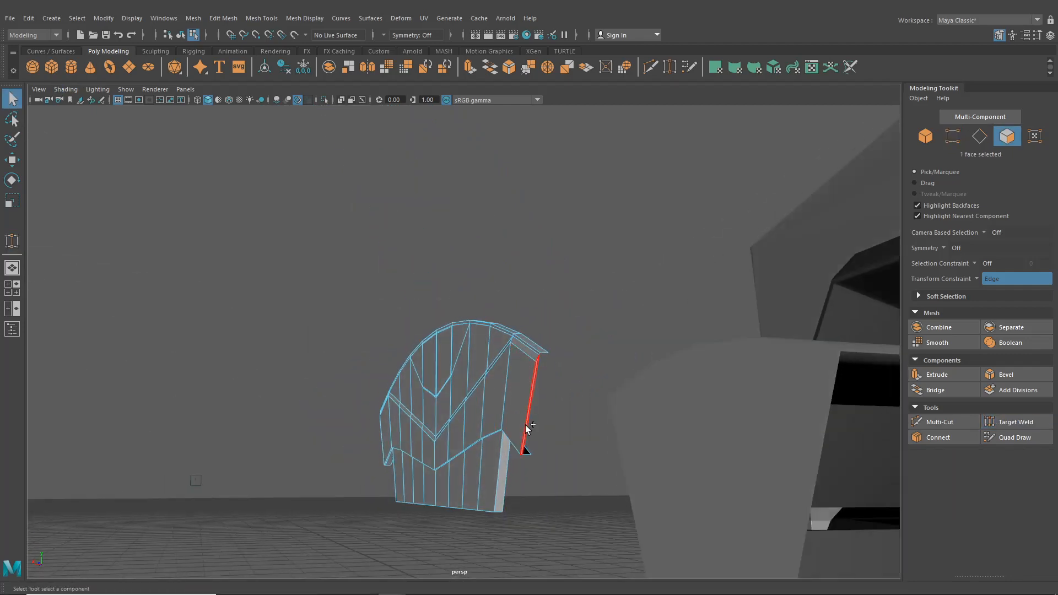
left_click(525, 425, "shift")
key("Delete")
- Weld the band's lower-edge vertices onto the adjacent slab vertices, from one notch corner to the vertex beside the centre
left_click(668, 66)
scroll(517, 394, "up", 4)
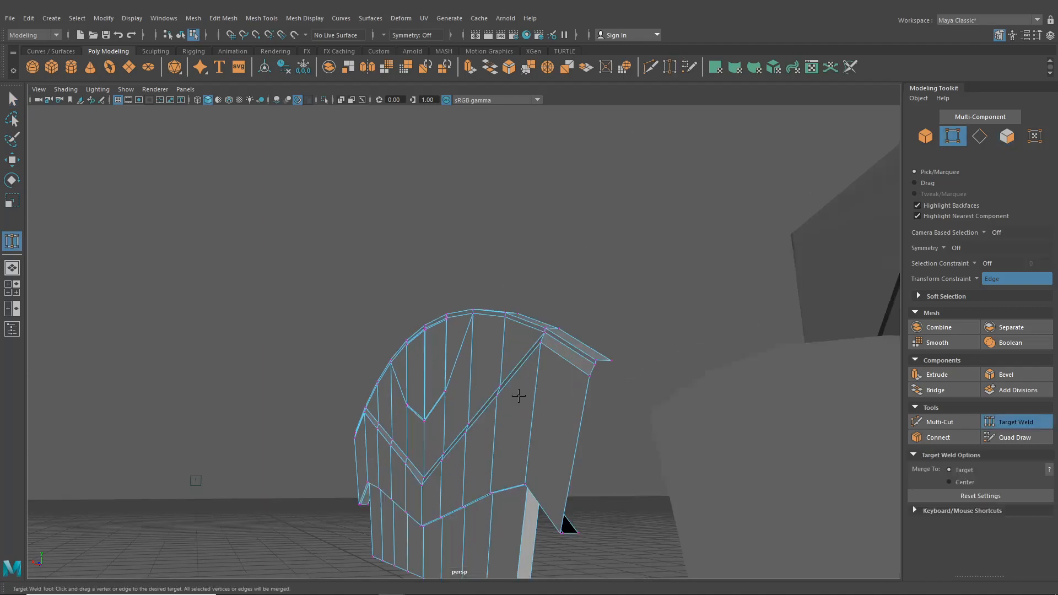
left_click_drag(501, 411, 482, 353, "alt")
scroll(518, 374, "up", 4)
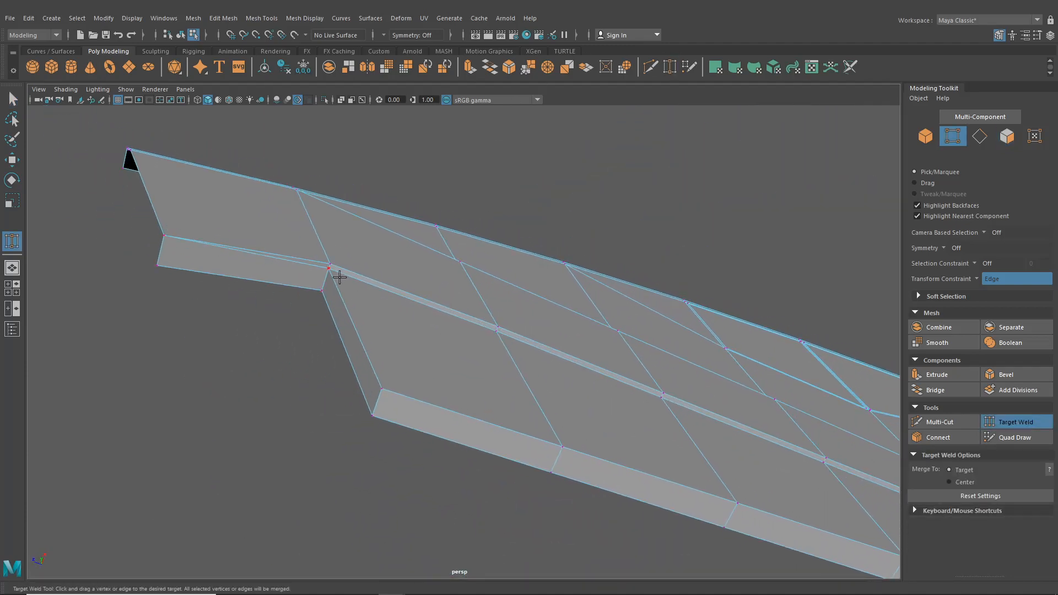
left_click_drag(330, 267, 330, 264)
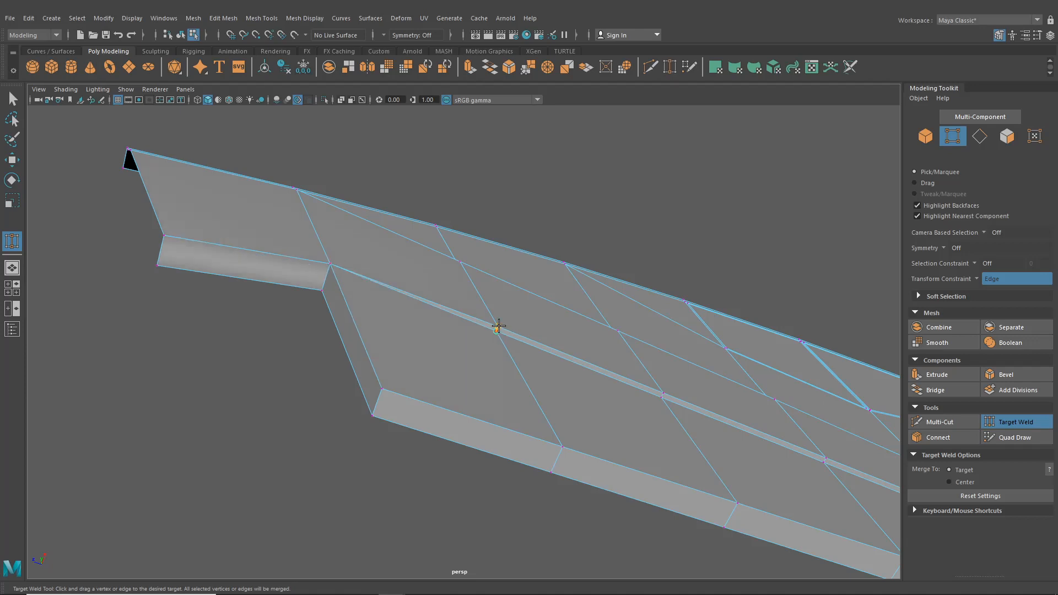
left_click_drag(498, 327, 498, 325)
left_click_drag(664, 395, 664, 393)
middle_click_drag(677, 414, 546, 392, "alt")
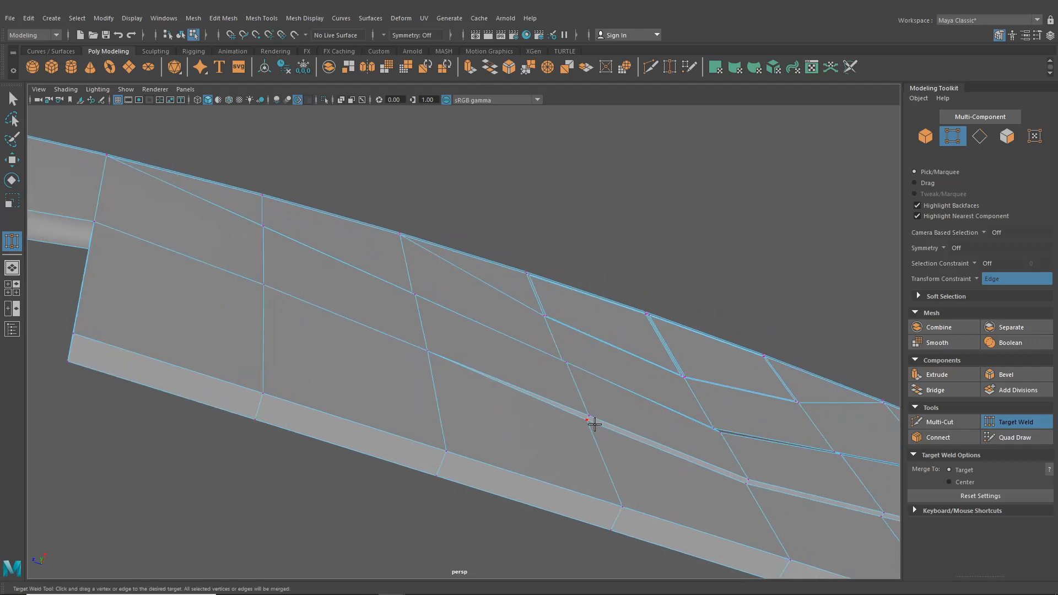
left_click_drag(591, 414, 589, 416)
left_click_drag(749, 480, 748, 480)
- Weld the remaining lower-edge vertices of the band onto the adjacent slab vertices, through to the opposite end, and deselect the piece
middle_click_drag(821, 510, 617, 426, "alt")
left_click_drag(639, 419, 639, 420)
middle_click_drag(777, 454, 614, 425, "alt")
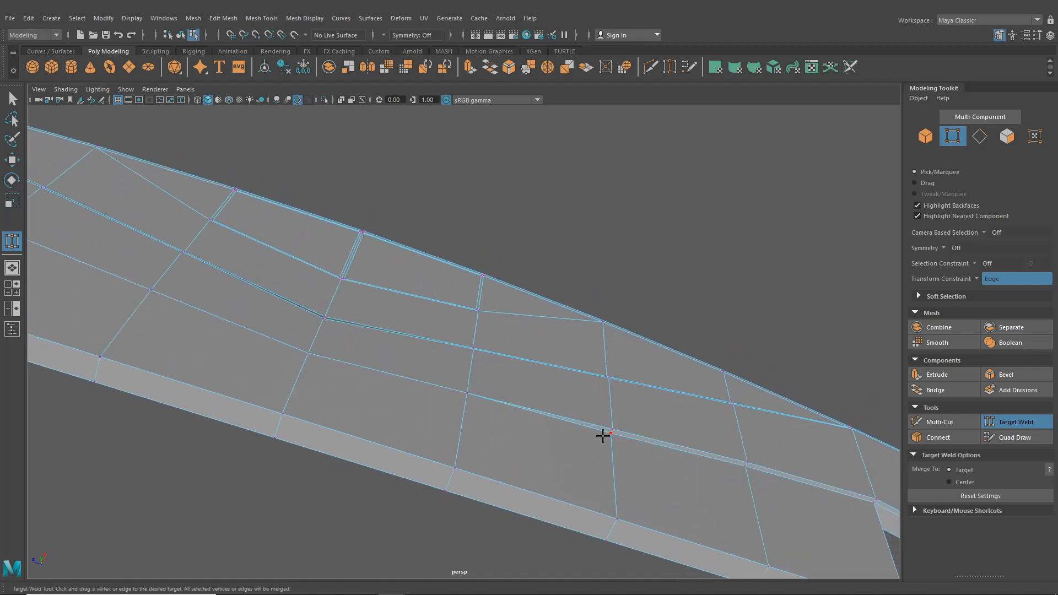
left_click_drag(610, 433, 613, 428)
left_click_drag(746, 470, 748, 465)
middle_click_drag(755, 468, 628, 449, "alt")
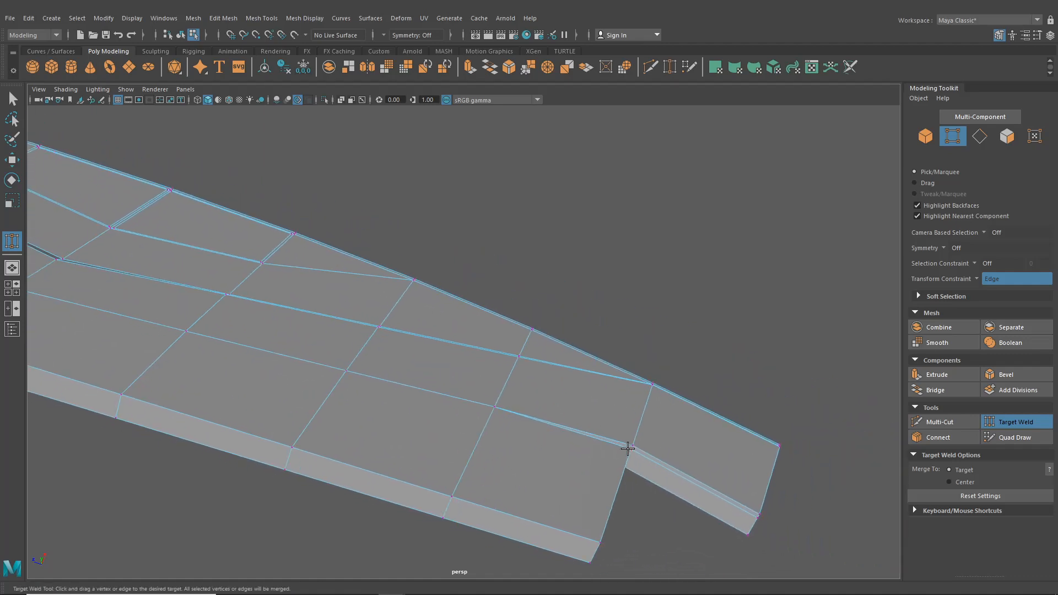
scroll(742, 504, "down", 6)
left_click_drag(759, 514, 521, 543)
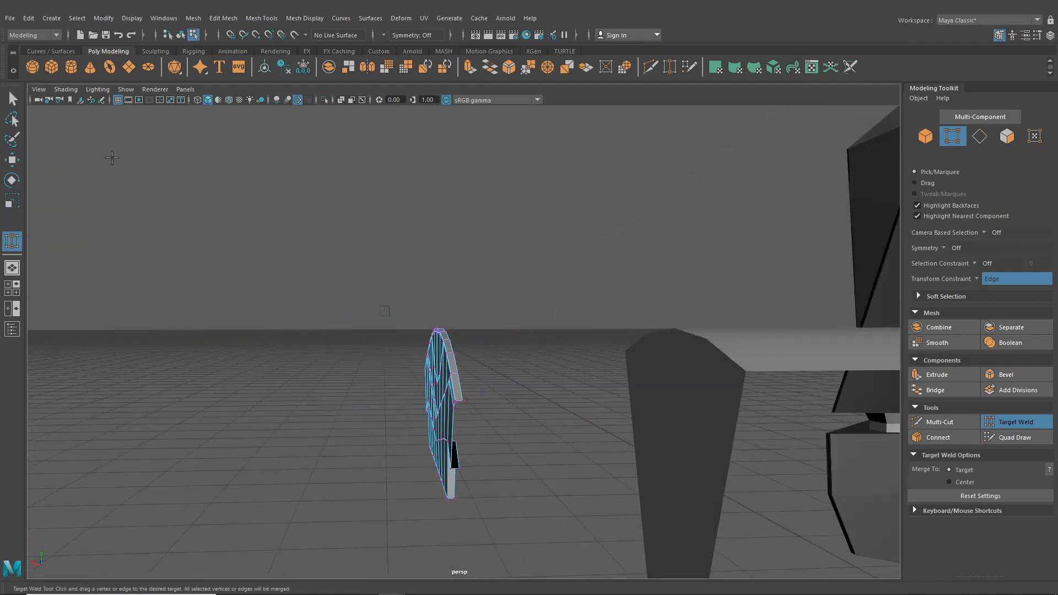
left_click(181, 35)
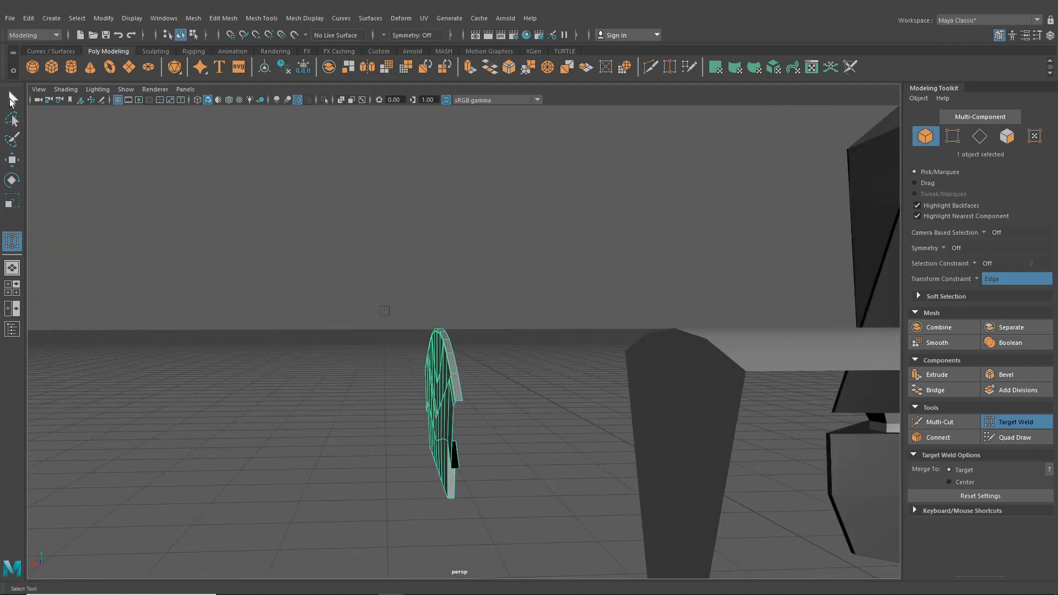
left_click(11, 100)
left_click(269, 320)
- Extrude the two centre faces and both outer end faces slightly outward from the arc piece
left_click_drag(325, 418, 429, 350, "alt")
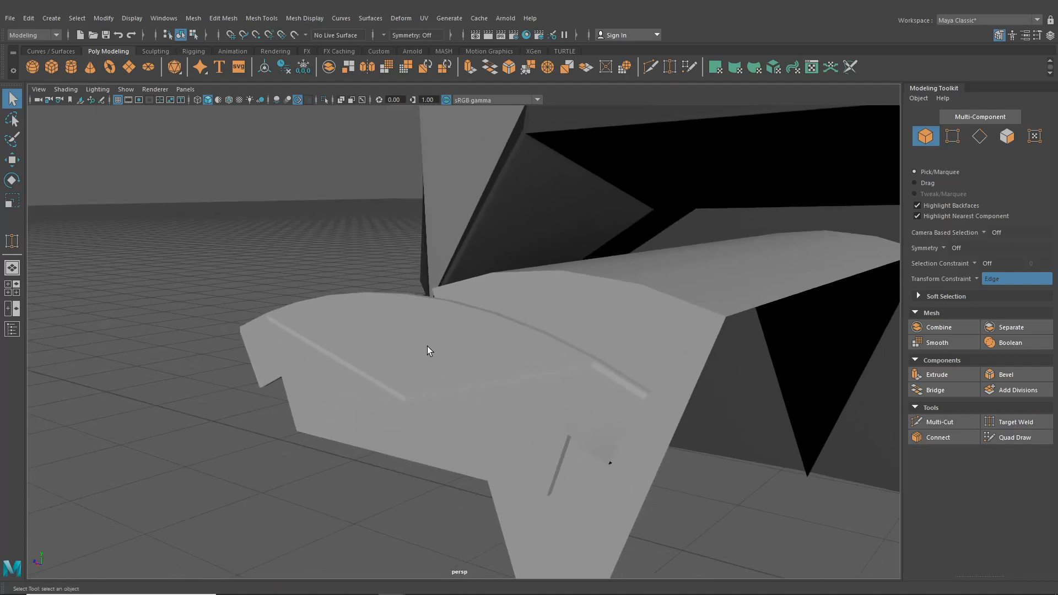
right_click_drag(428, 280, 427, 312)
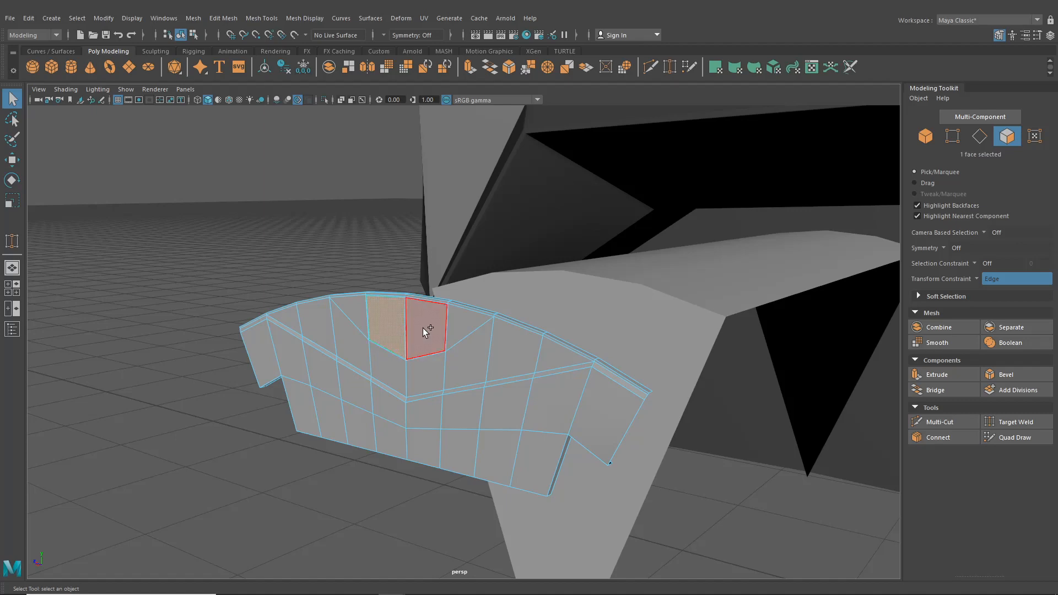
left_click(423, 330, "shift")
middle_click_drag(423, 330, 508, 350, "alt")
scroll(508, 350, "up", 5)
left_click_drag(511, 359, 794, 455, "alt")
left_click(795, 455, "shift")
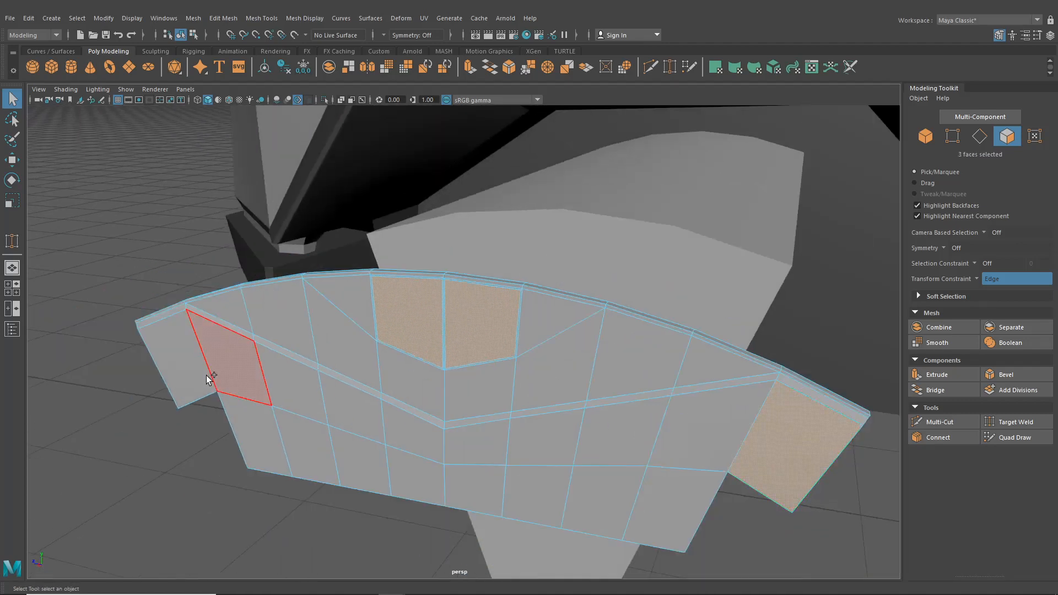
left_click(166, 357, "shift")
key("ctrl+e")
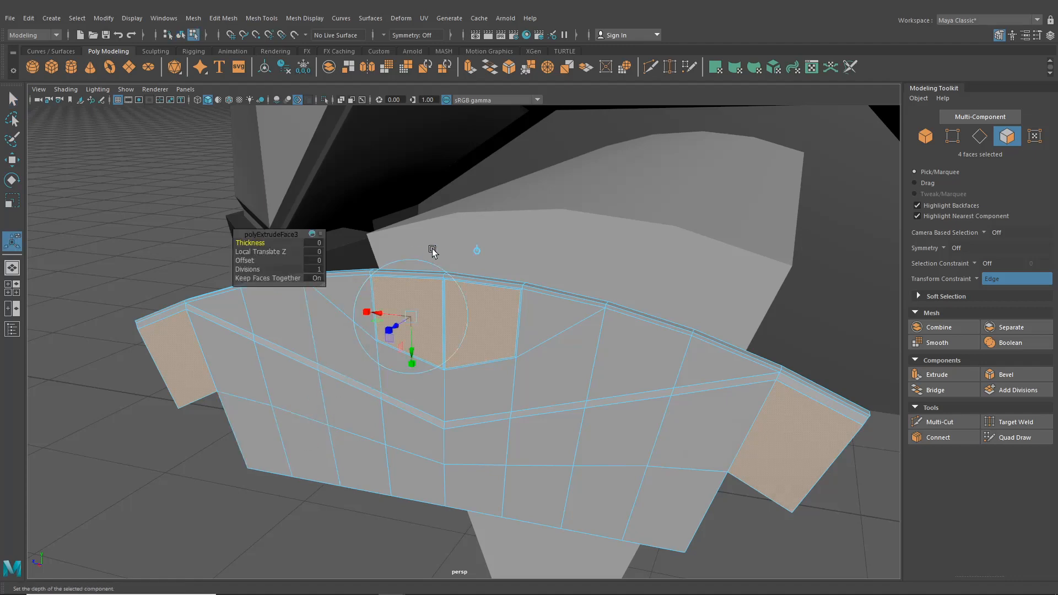
left_click_drag(473, 252, 388, 324, "alt")
left_click_drag(495, 323, 518, 439)
left_click(510, 352)
left_click(181, 34)
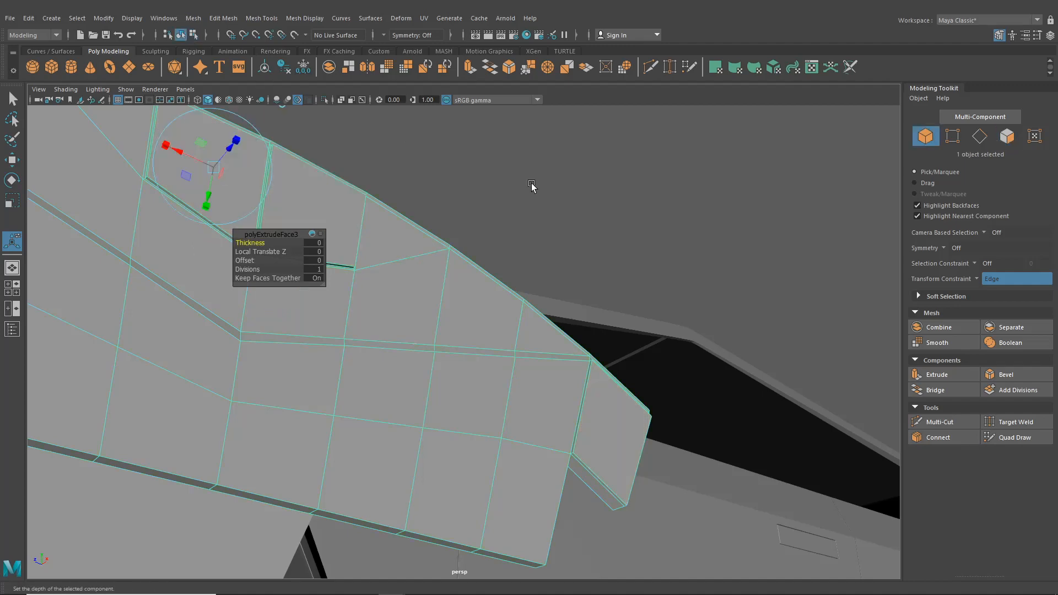
left_click(534, 184)
- Display the wireframe over the shaded model and frame the two raised centre faces
left_click_drag(534, 184, 381, 281, "alt")
left_click(228, 101)
scroll(270, 256, "up", 3)
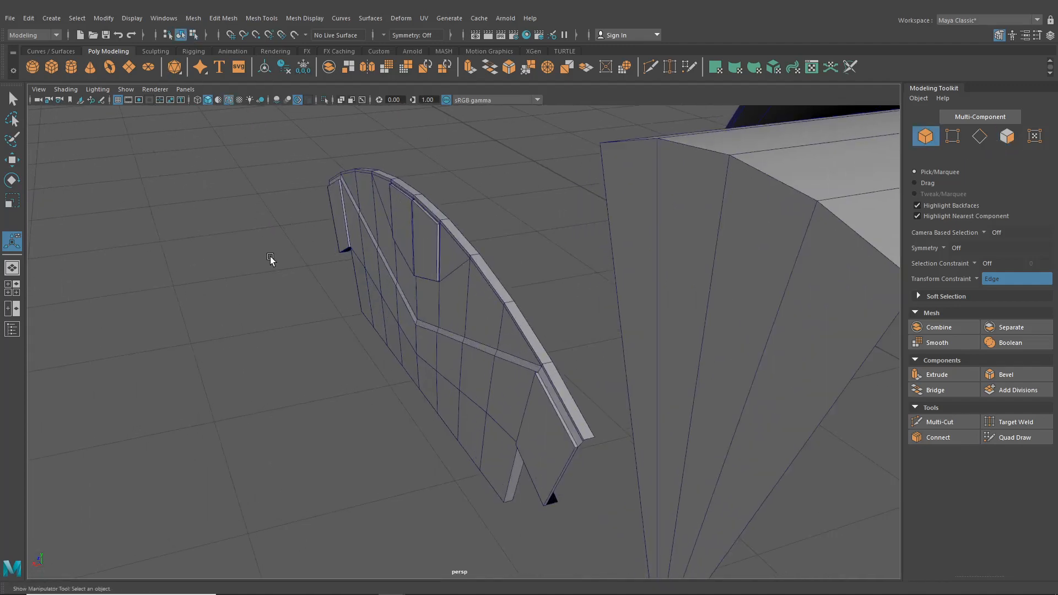
left_click_drag(270, 257, 369, 263, "alt")
middle_click_drag(369, 263, 518, 280, "alt")
scroll(518, 279, "up", 5)
left_click_drag(518, 280, 498, 289, "alt")
- Cut a V-shaped line across the two raised centre faces, at about 42% of their outer edges and 50% of the middle edge
left_click(652, 66)
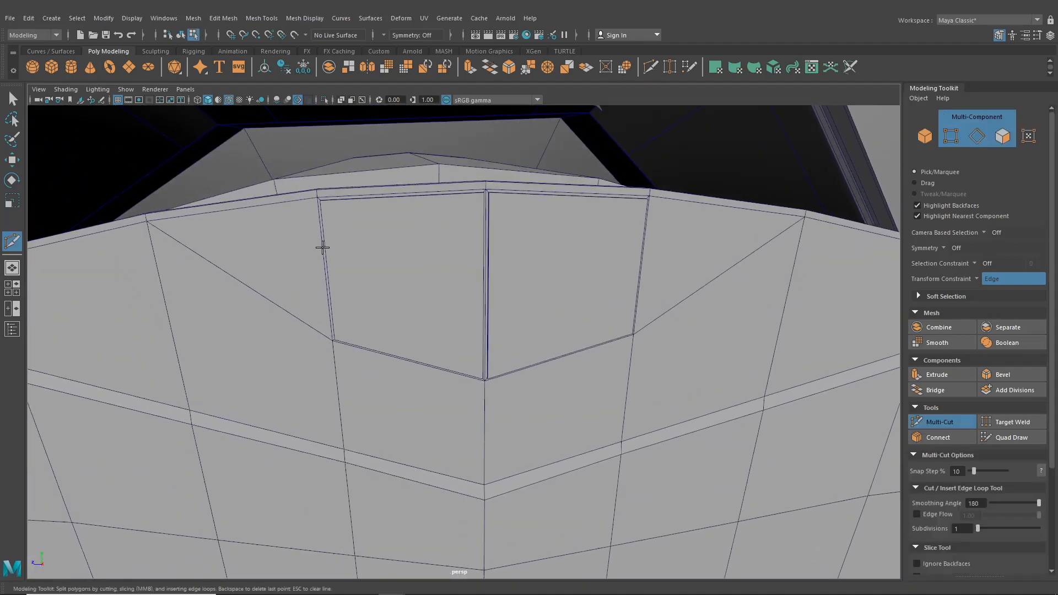
left_click(318, 241)
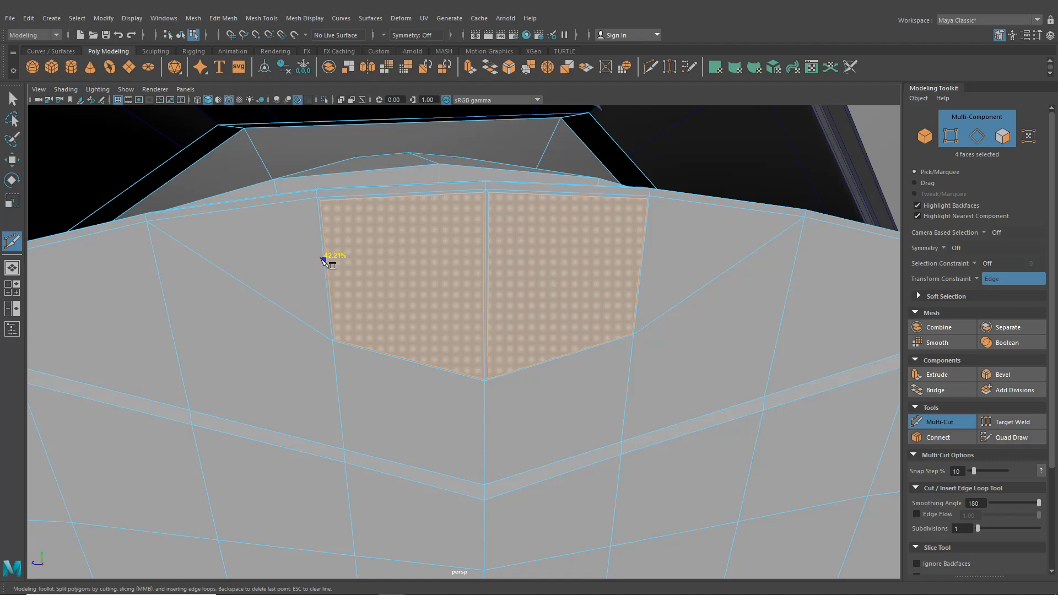
right_click_drag(324, 259, 386, 320, "alt")
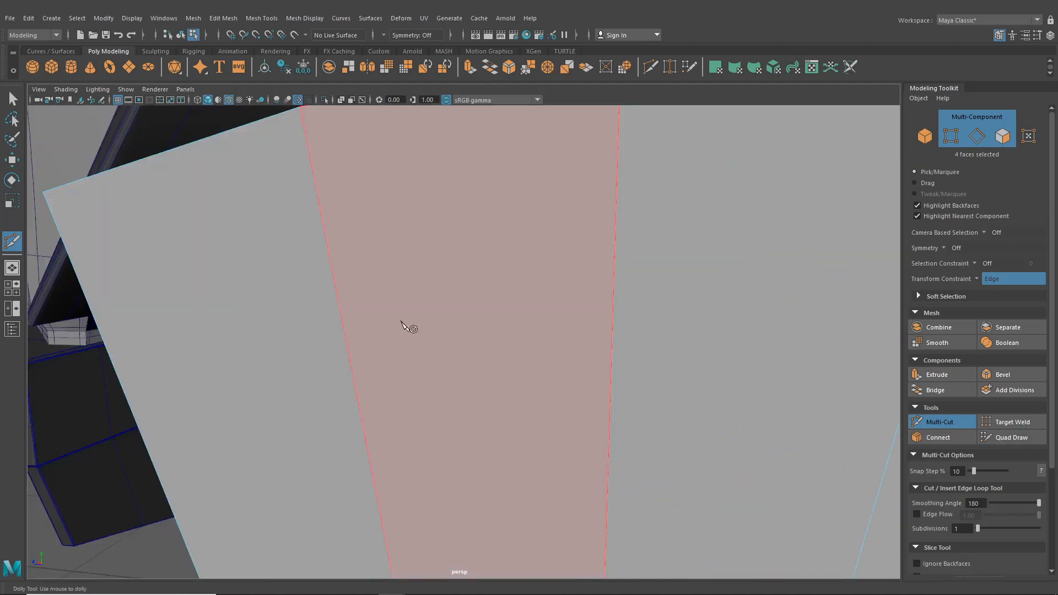
scroll(410, 323, "down", 4)
middle_click_drag(421, 323, 447, 323, "alt")
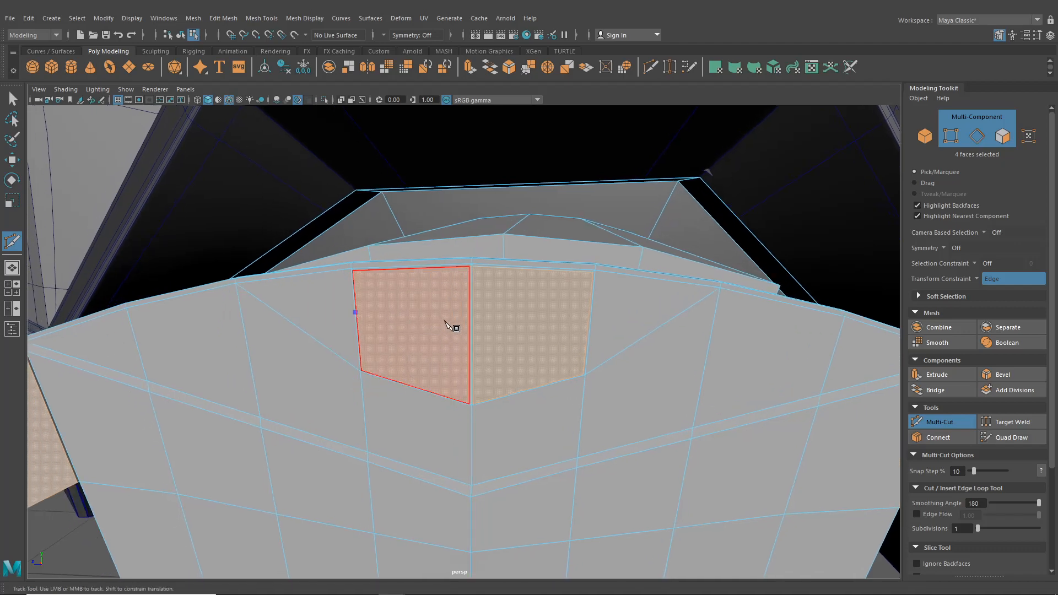
right_click_drag(445, 321, 482, 347, "alt")
left_click(483, 323)
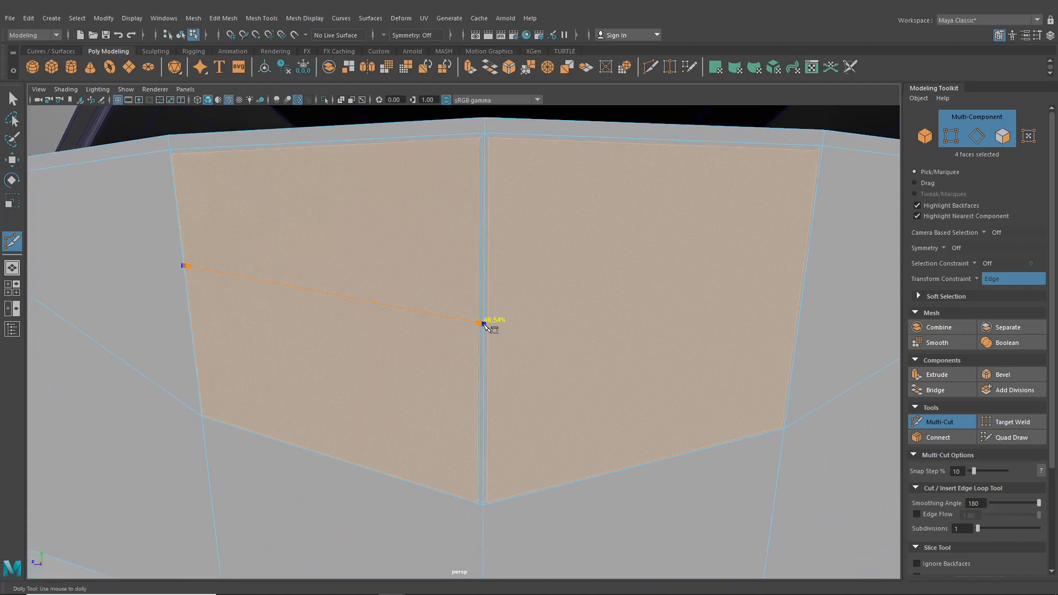
left_click_drag(483, 324, 721, 336, "alt")
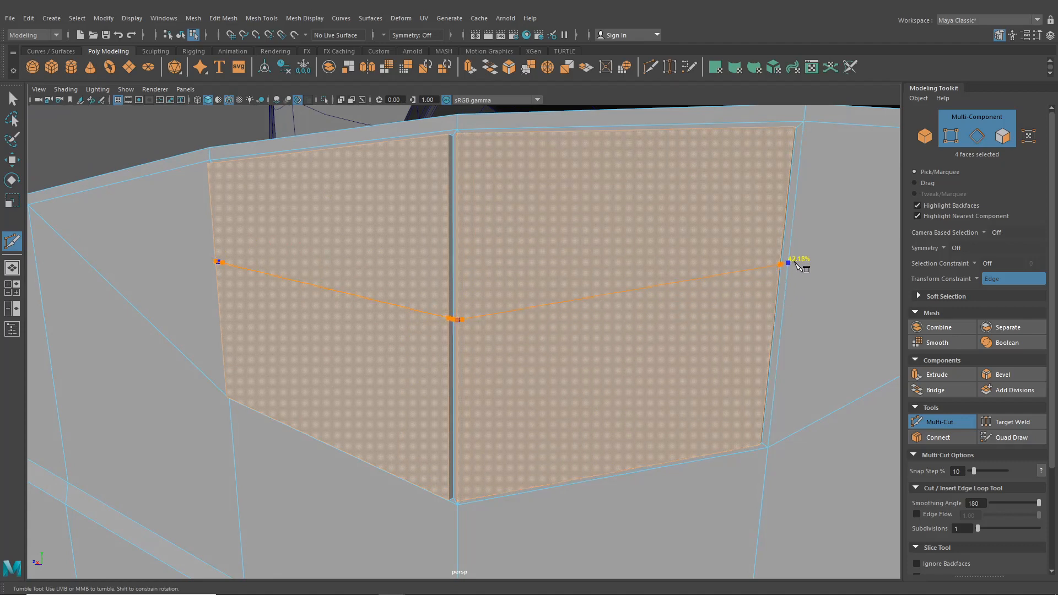
right_click(721, 358)
scroll(663, 362, "down", 10)
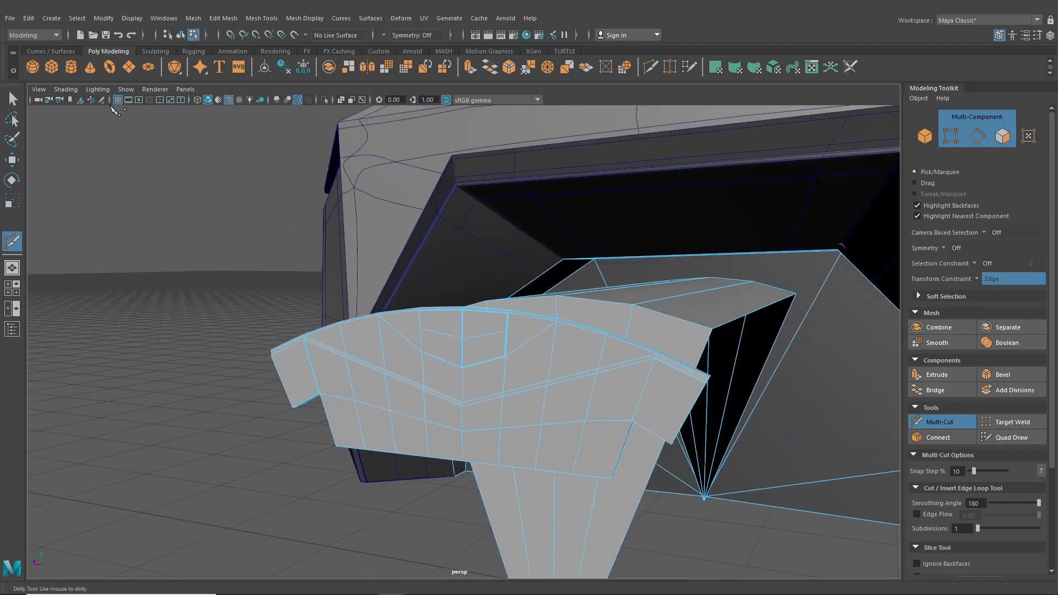
left_click(11, 99)
left_click(181, 34)
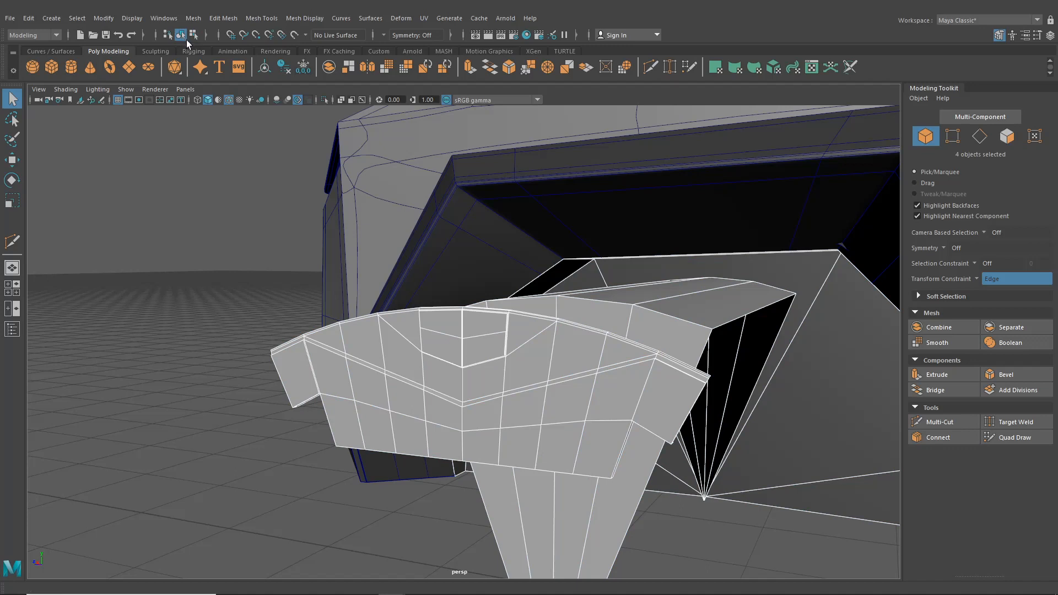
- Hide the wireframe overlay and examine the arc piece's raised panels in plain shading from several angles
left_click_drag(156, 216, 332, 297, "alt")
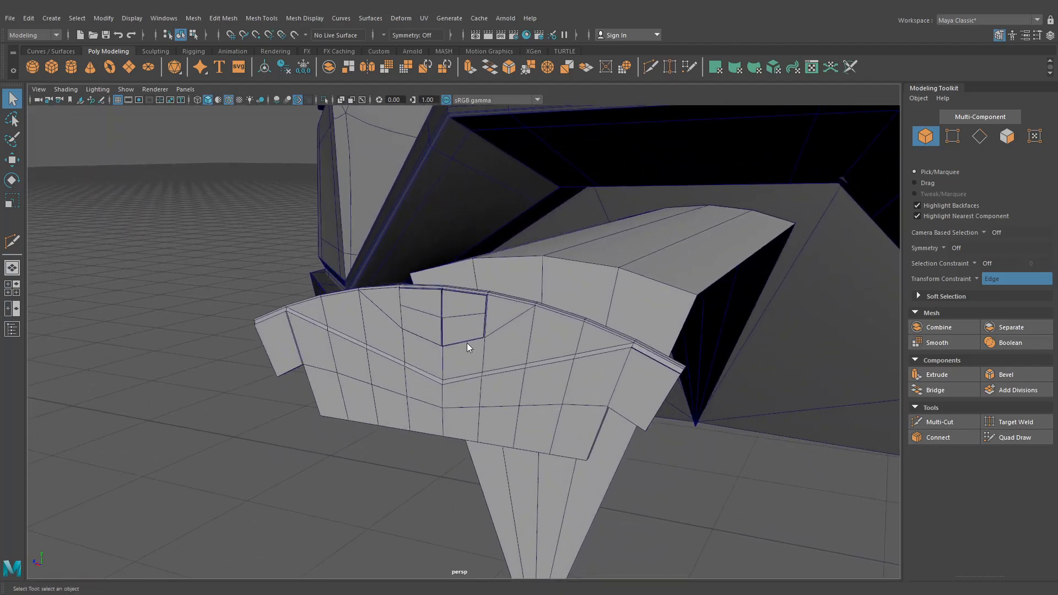
right_click_drag(455, 295, 395, 296)
left_click_drag(501, 328, 578, 329, "alt")
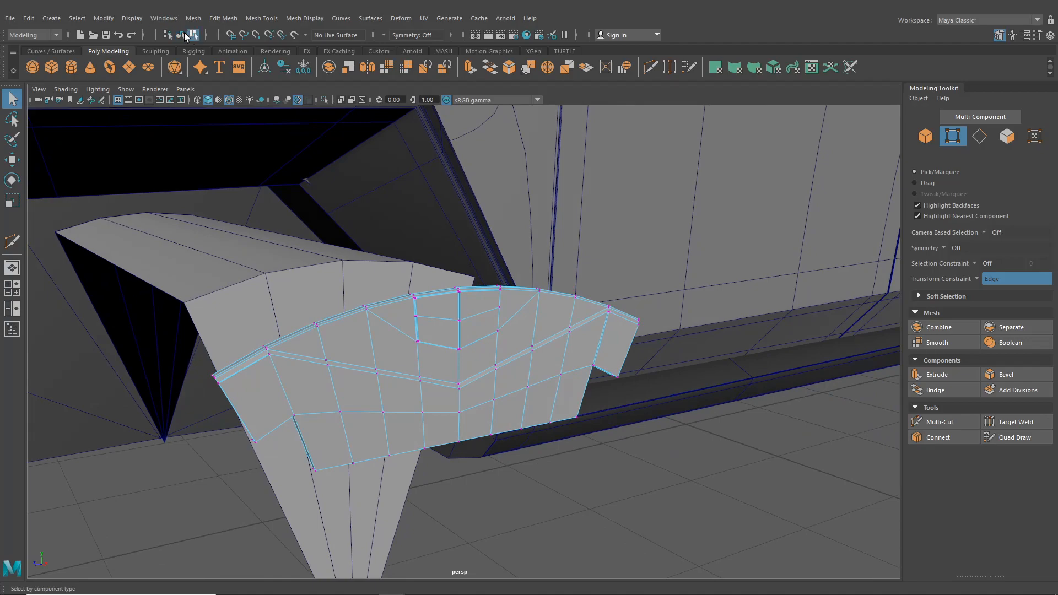
left_click(181, 34)
left_click(562, 437)
left_click_drag(562, 437, 439, 441, "alt")
left_click(221, 98)
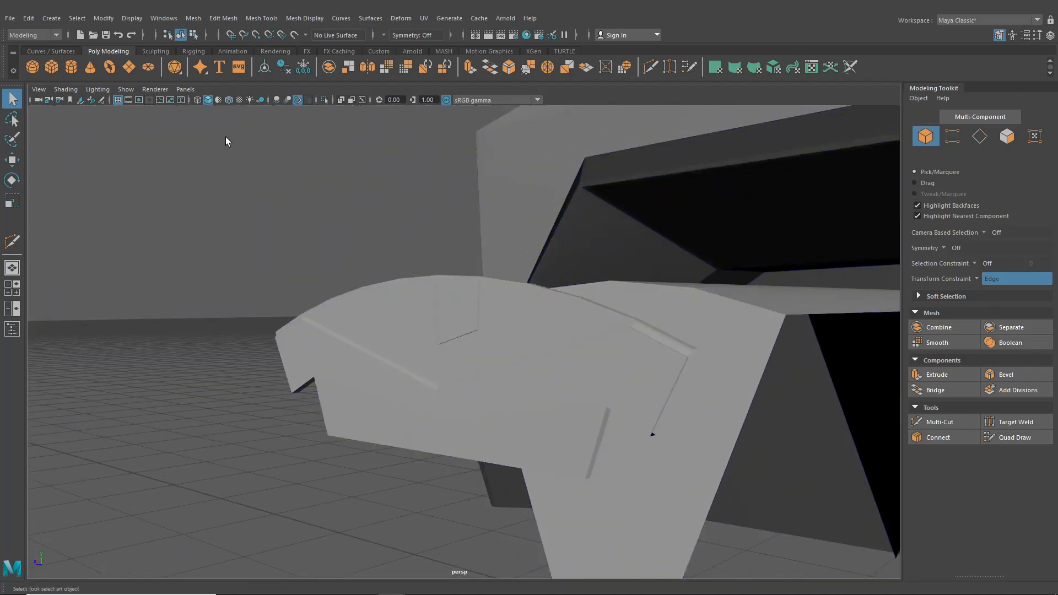
mouse_move(227, 136)
left_mouse_down("alt")
mouse_move(189, 288)
mouse_move(264, 269)
mouse_move(355, 321)
mouse_move(329, 349)
mouse_move(286, 345)
mouse_move(325, 300)
left_mouse_up("alt")
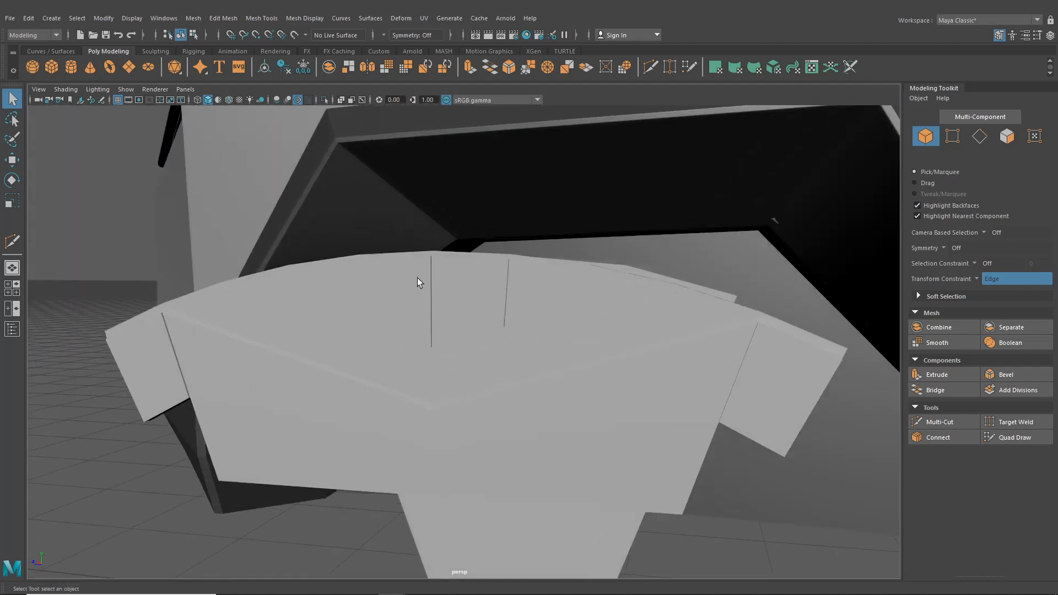
- Select the border edges of the two raised centre faces on the arc piece
right_click_drag(417, 273, 416, 245)
left_click_drag(417, 245, 463, 298, "alt")
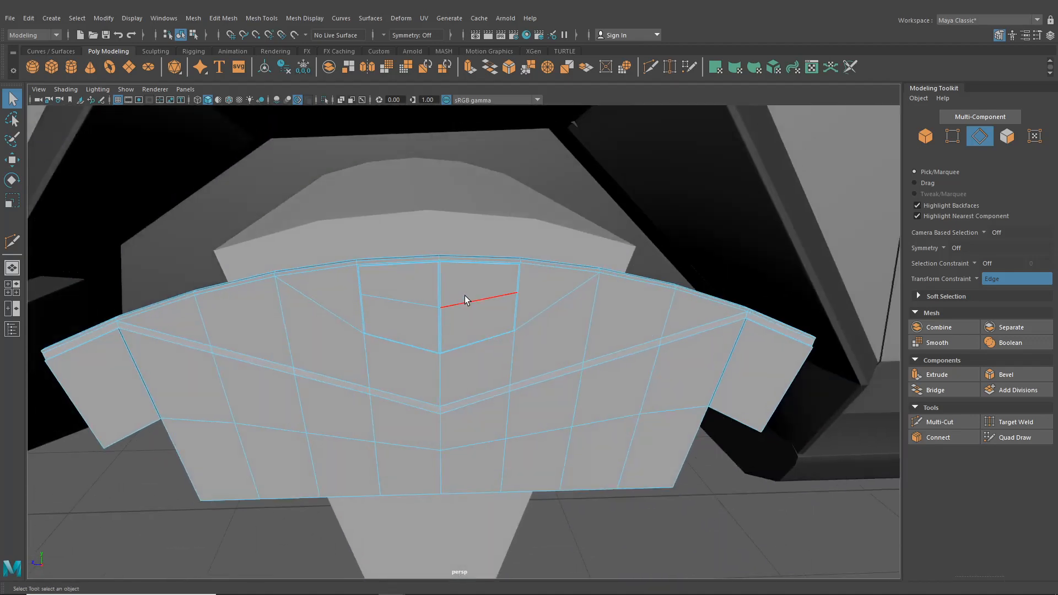
right_click_drag(469, 280, 453, 286)
left_click_drag(453, 286, 359, 282, "alt")
left_click(359, 282)
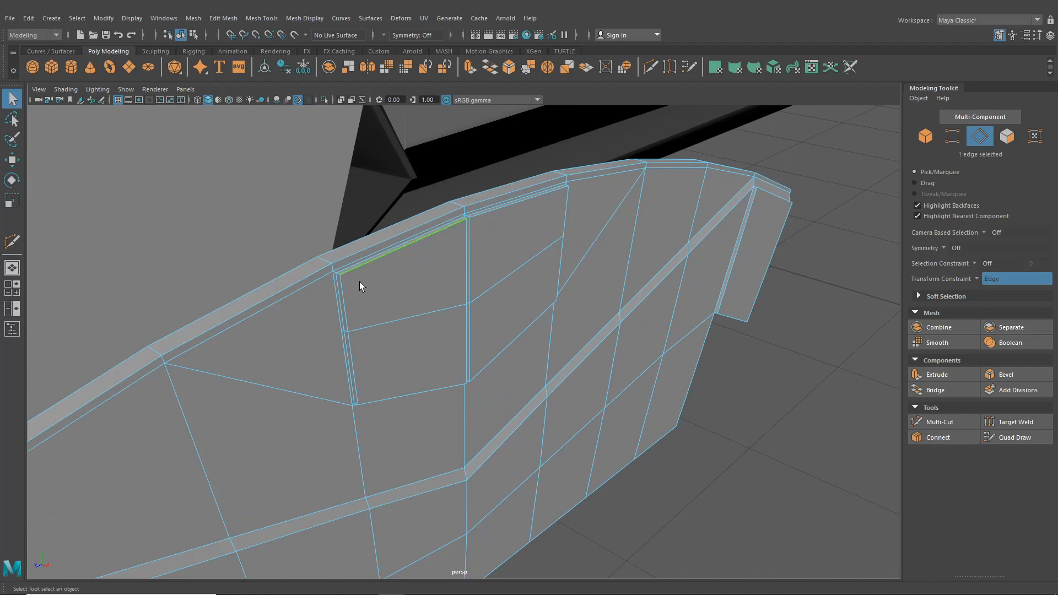
left_click(348, 296, "shift")
left_click(357, 357, "shift")
left_click_drag(408, 380, 324, 338, "alt")
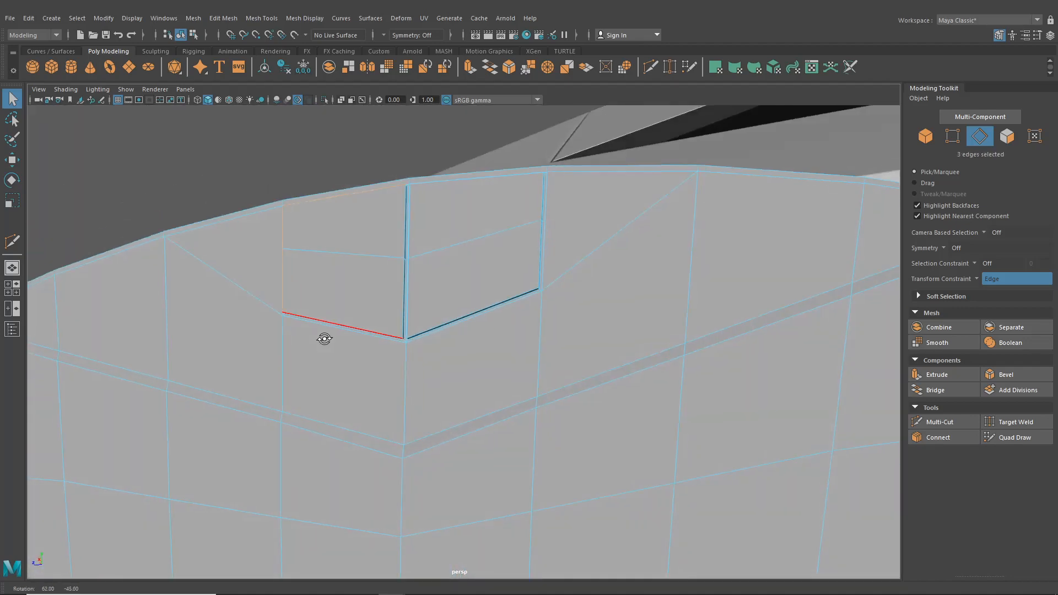
left_click(351, 325, "shift")
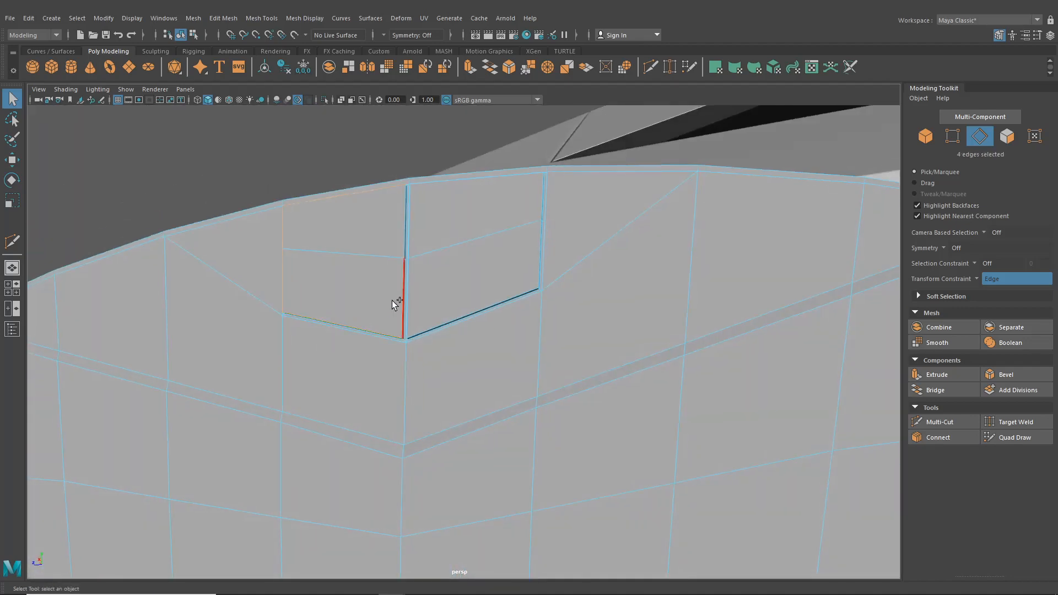
left_click(497, 189, "shift")
left_click(528, 200, "shift")
left_click(499, 289, "shift")
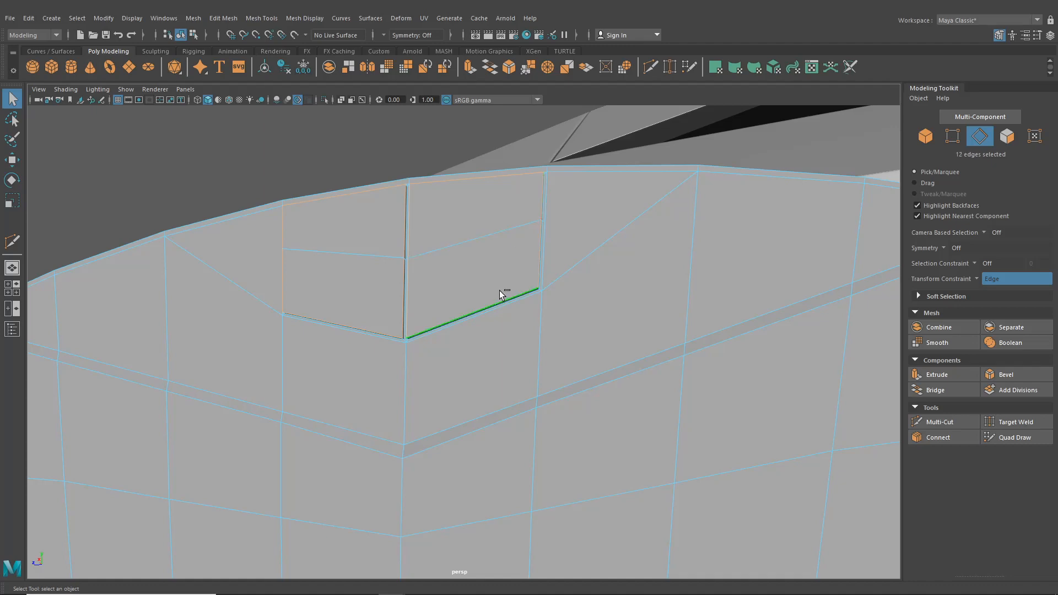
- Add both long edge loops of the V-shaped band to the edge selection
left_click_drag(499, 290, 576, 381, "alt")
double_click(492, 311, "shift")
double_click(466, 327, "shift")
left_click_drag(427, 388, 627, 311, "alt")
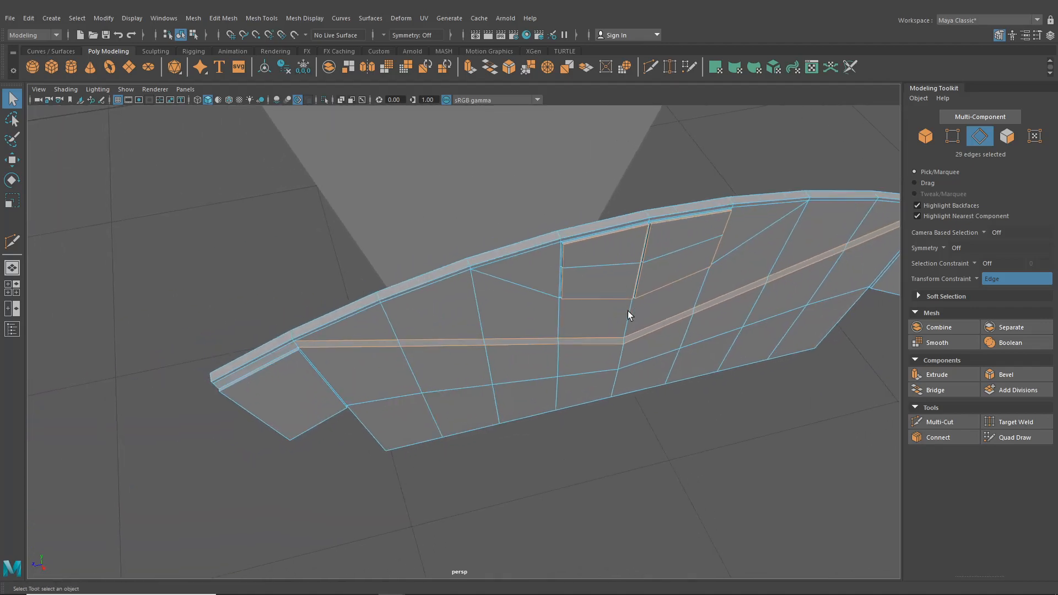
- Add the upper and inner border edges of one raised end panel to the selection
middle_click_drag(361, 346, 457, 339, "alt")
scroll(458, 338, "up", 6)
left_click(113, 316, "shift")
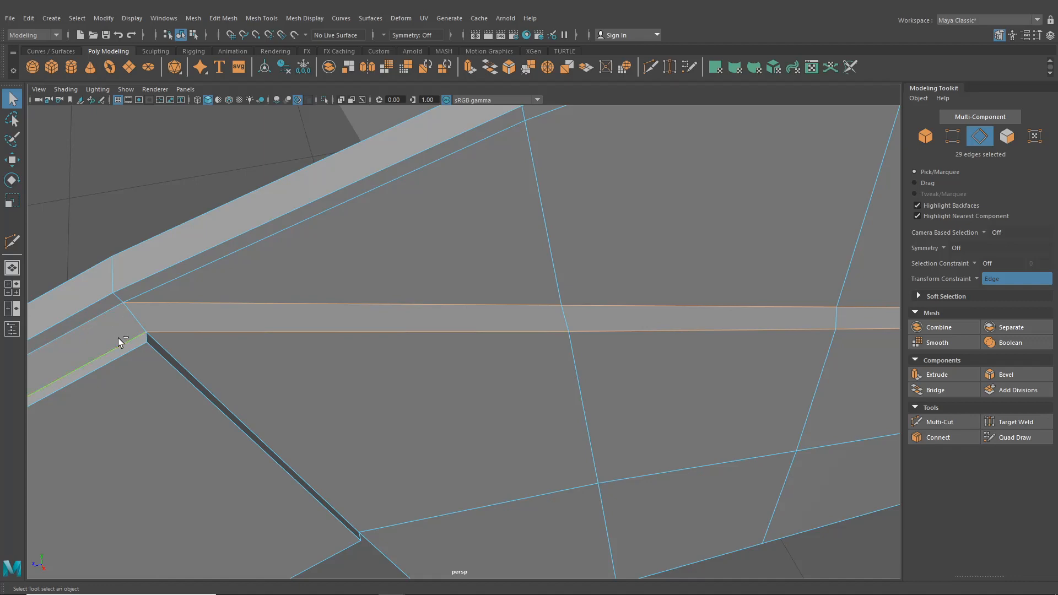
scroll(175, 349, "down", 5)
scroll(270, 352, "up", 5)
left_click(352, 299, "shift")
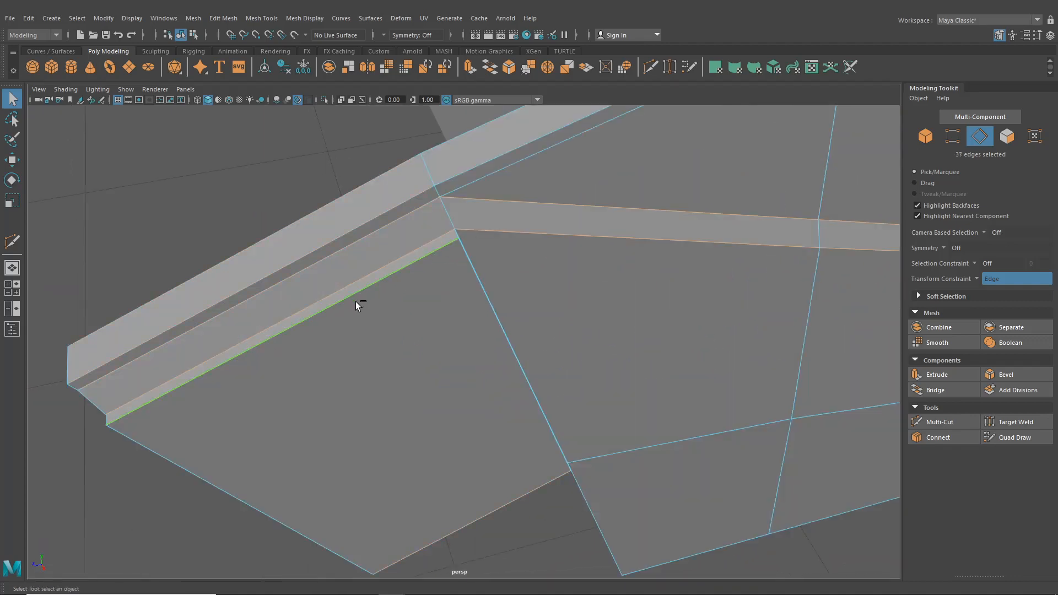
left_click_drag(356, 302, 309, 335, "alt")
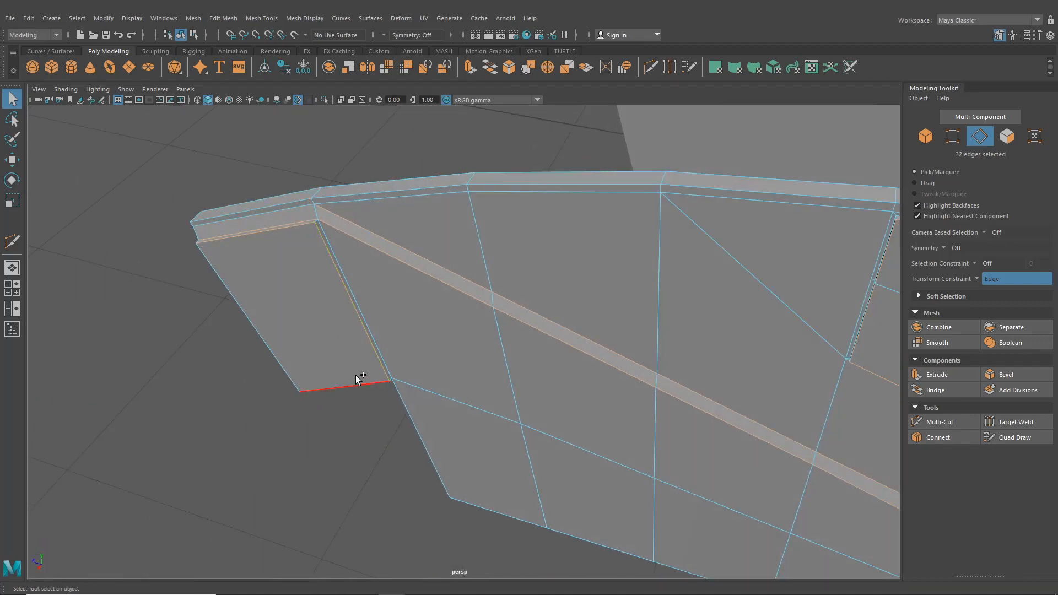
left_click_drag(355, 375, 454, 348, "alt")
- Select the thin outermost face of a raised end panel on the arc piece
right_click_drag(449, 193, 439, 231)
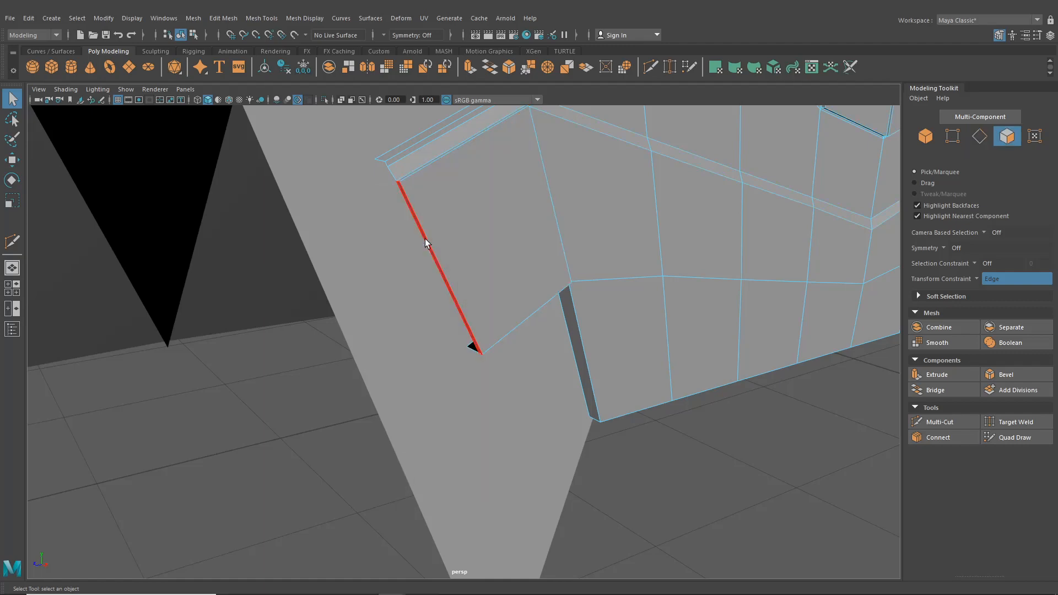
left_click(425, 239)
scroll(578, 298, "down", 5)
left_click_drag(671, 334, 521, 328, "alt")
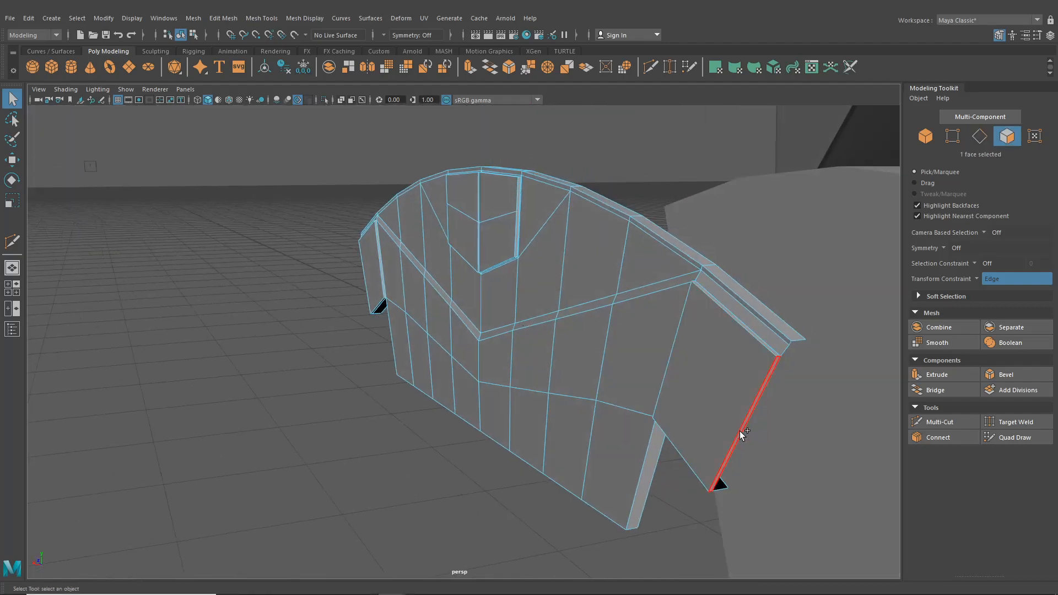
- Select the front border edges of both raised centre faces, including their shared middle edges, leaving out any stray edge
right_click_drag(655, 280, 654, 251)
left_click(515, 228)
left_click_drag(515, 229, 583, 286, "alt")
double_click(511, 246, "shift")
double_click(600, 332, "shift")
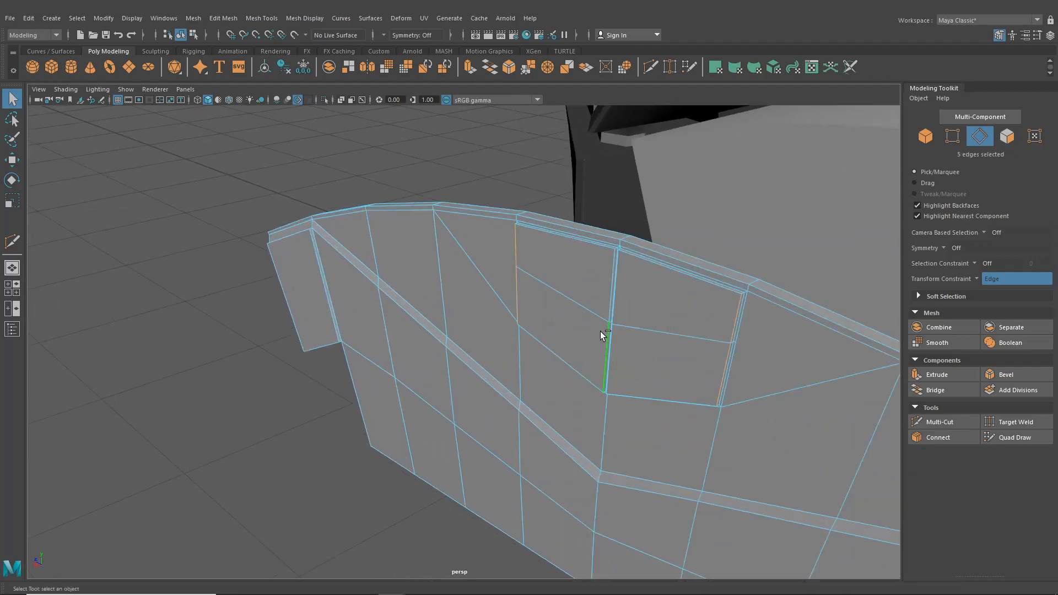
double_click(614, 305, "shift")
left_click(599, 247, "shift")
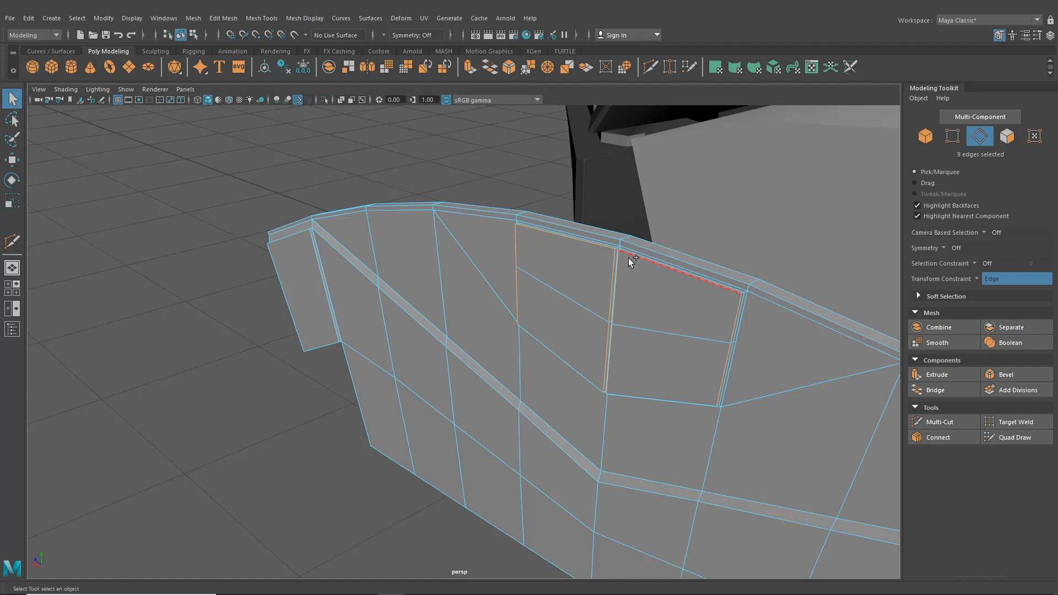
left_click(638, 389, "shift")
left_click(569, 384, "shift")
left_click(584, 373, "shift")
left_click_drag(583, 373, 661, 353, "alt")
middle_click_drag(662, 352, 468, 427, "alt")
scroll(467, 427, "up", 6)
left_click(533, 323, "ctrl")
- Add both edge loops of the V-shaped band and the adjoining border edges of one raised end panel to the selection
left_click_drag(613, 389, 511, 321, "alt")
scroll(629, 403, "down", 9)
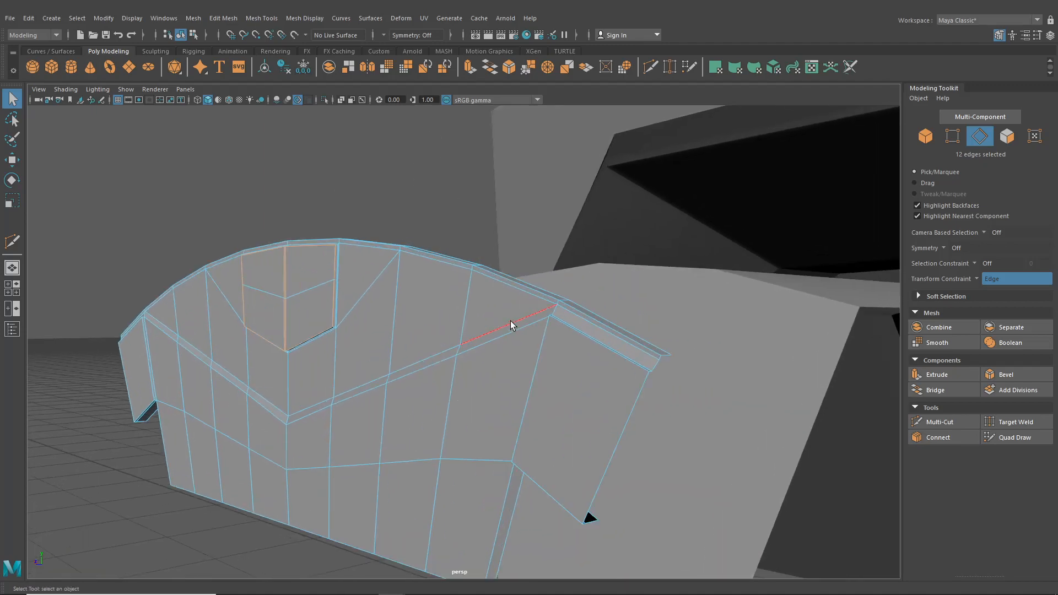
double_click(510, 325, "shift")
left_click_drag(572, 385, 465, 430, "alt")
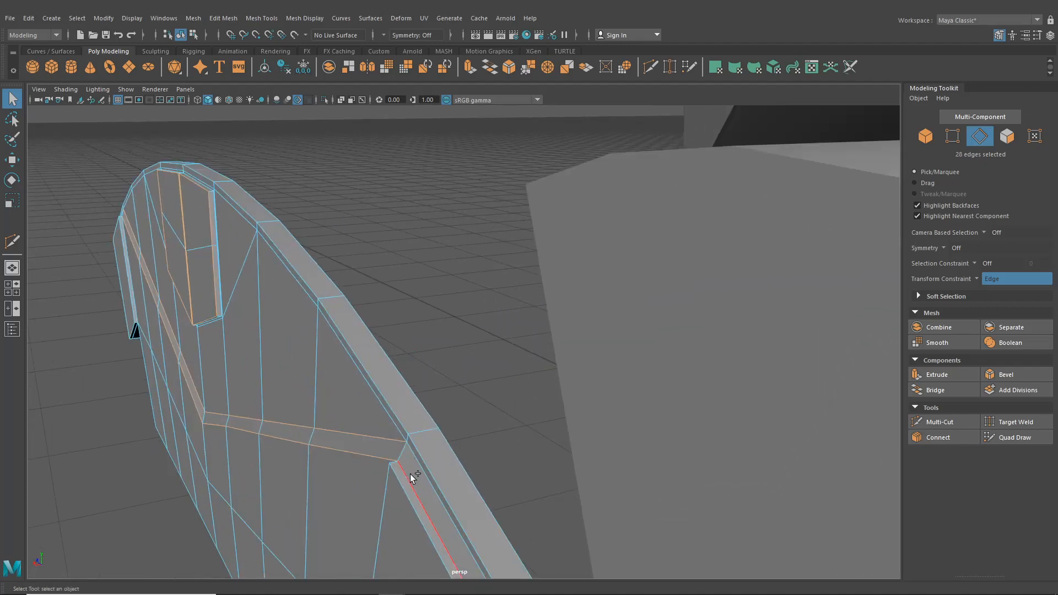
left_click(393, 471, "shift")
- Add the upper, inner and lower border edges of the opposite raised end panel to the edge selection
left_click_drag(415, 492, 638, 425, "alt")
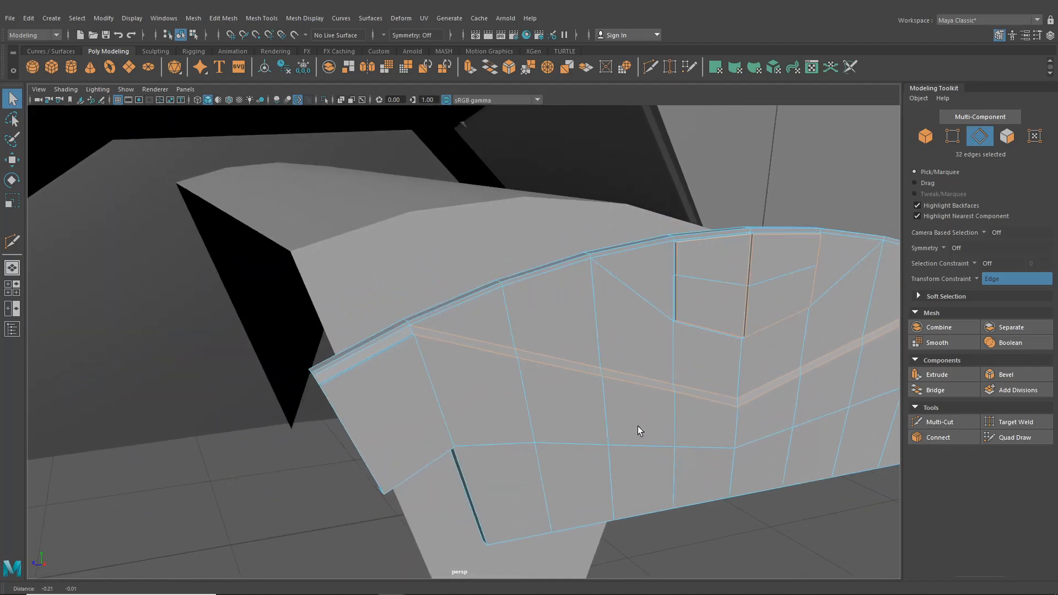
right_click_drag(338, 373, 416, 456, "alt")
left_click(350, 366, "shift")
left_click(421, 454, "shift")
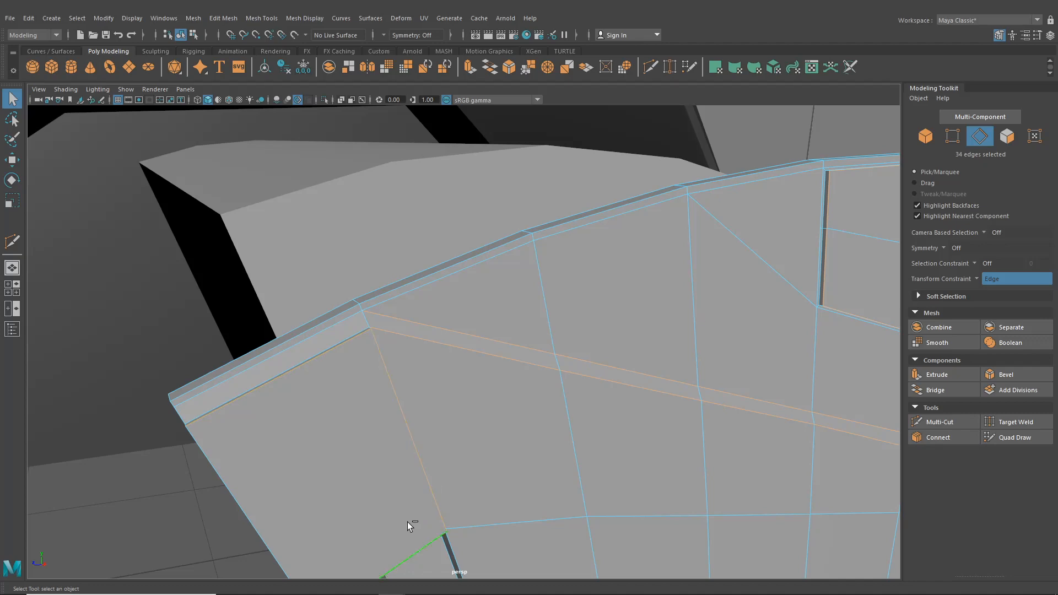
left_click(408, 521, "shift")
left_click_drag(408, 521, 447, 492, "alt")
scroll(436, 493, "up", 3)
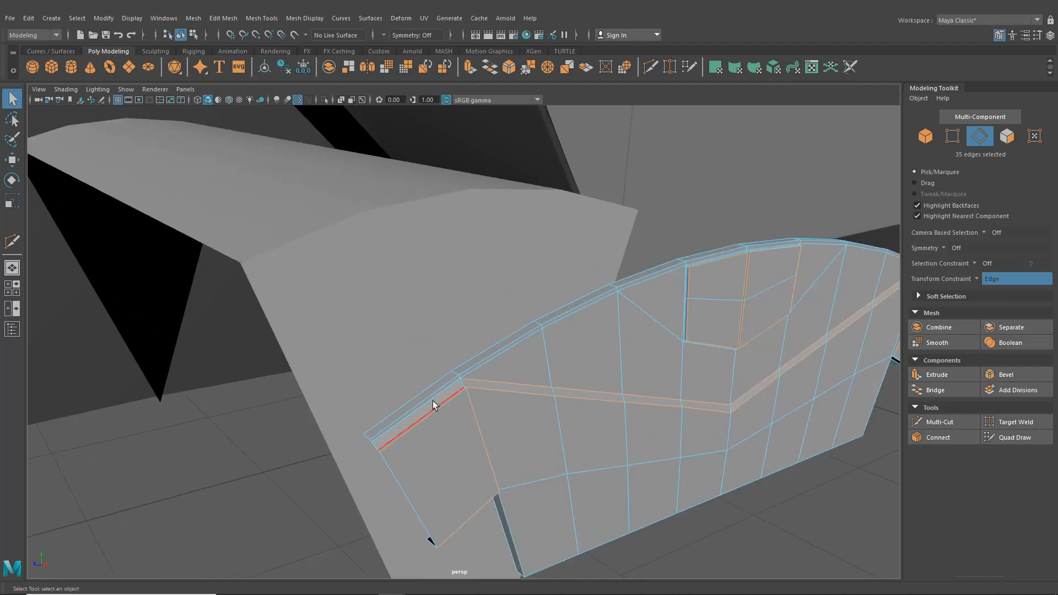
- Bevel the selected panel and band edges with a fraction of 0.5 and 2 segments
left_click_drag(432, 396, 389, 321, "alt")
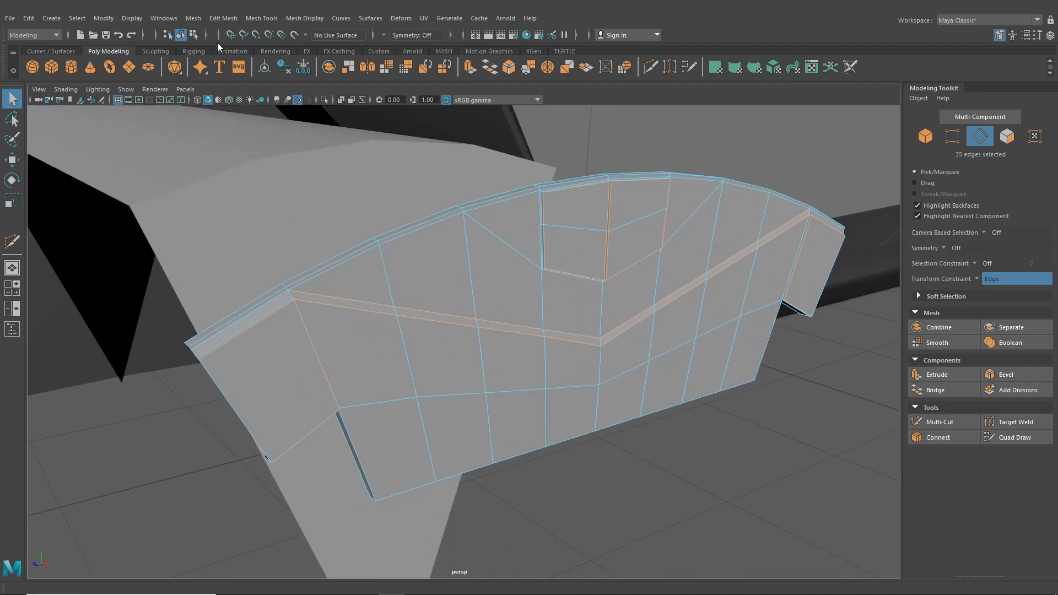
left_click(223, 18)
left_click(234, 57)
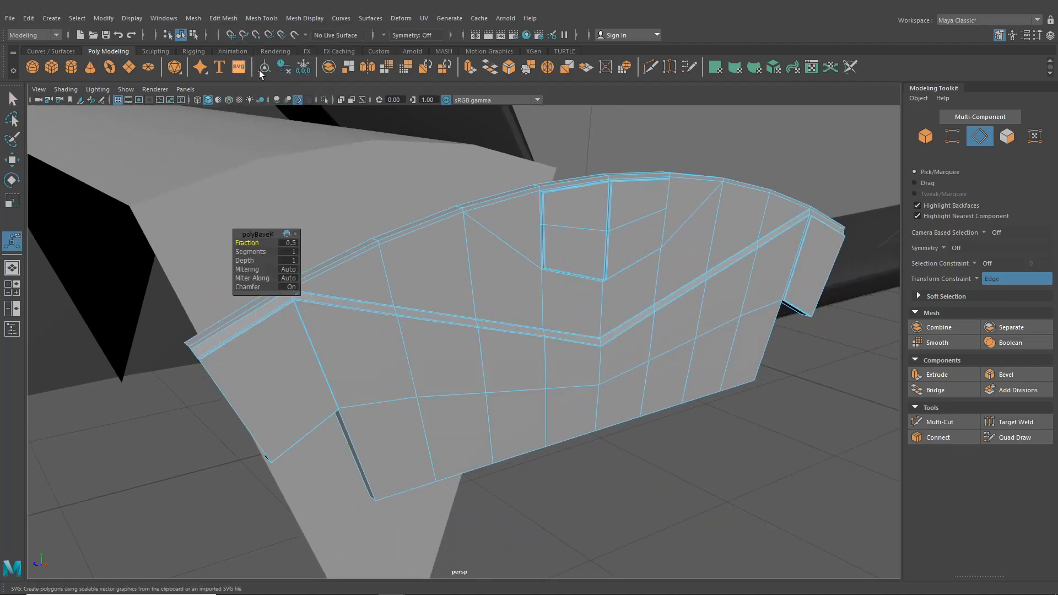
left_click_drag(309, 165, 309, 286, "alt")
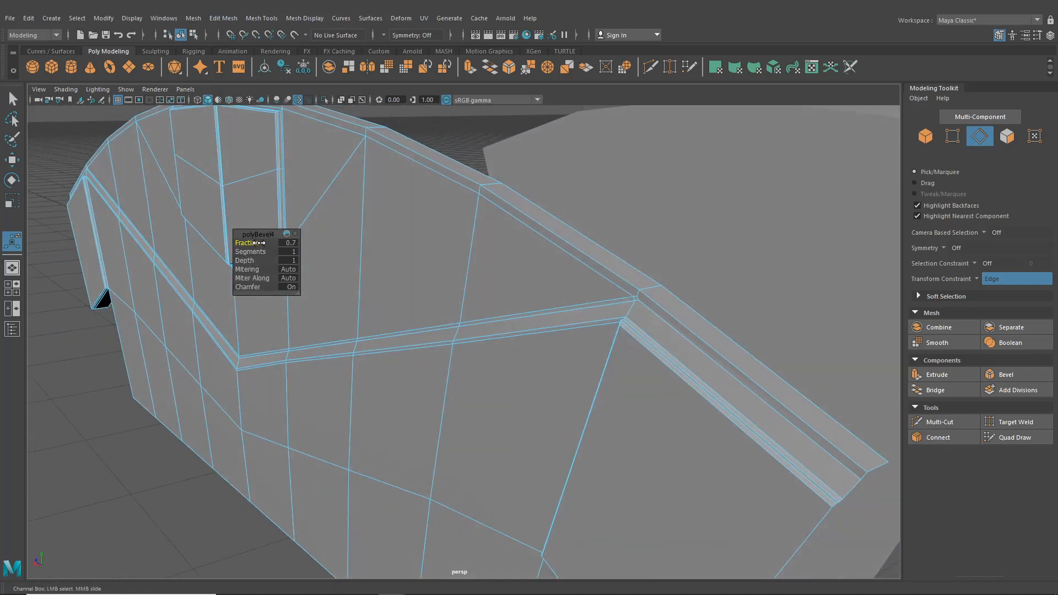
middle_click_drag(254, 252, 266, 252)
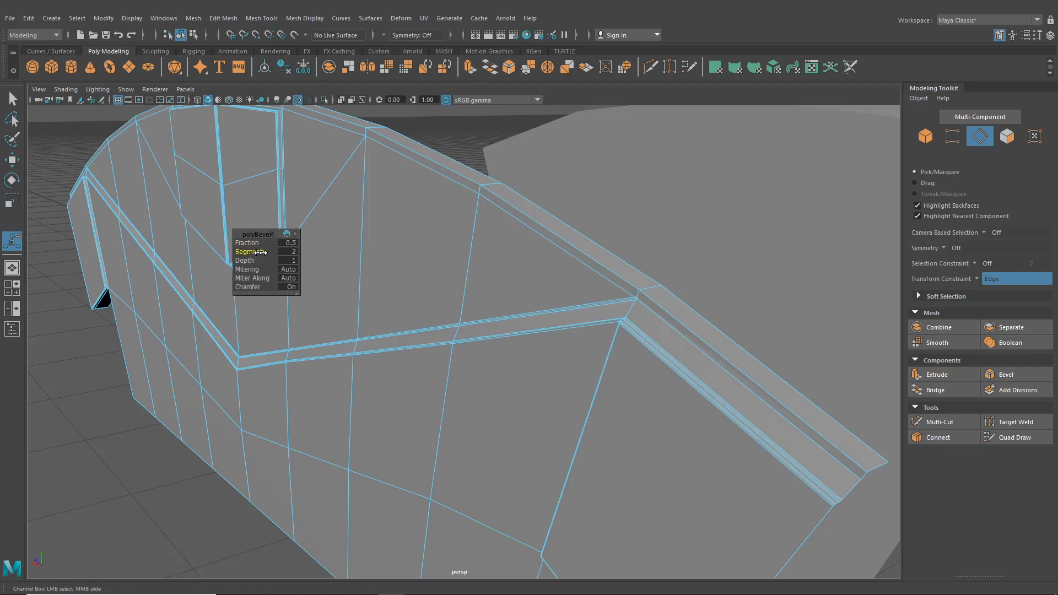
left_click(180, 35)
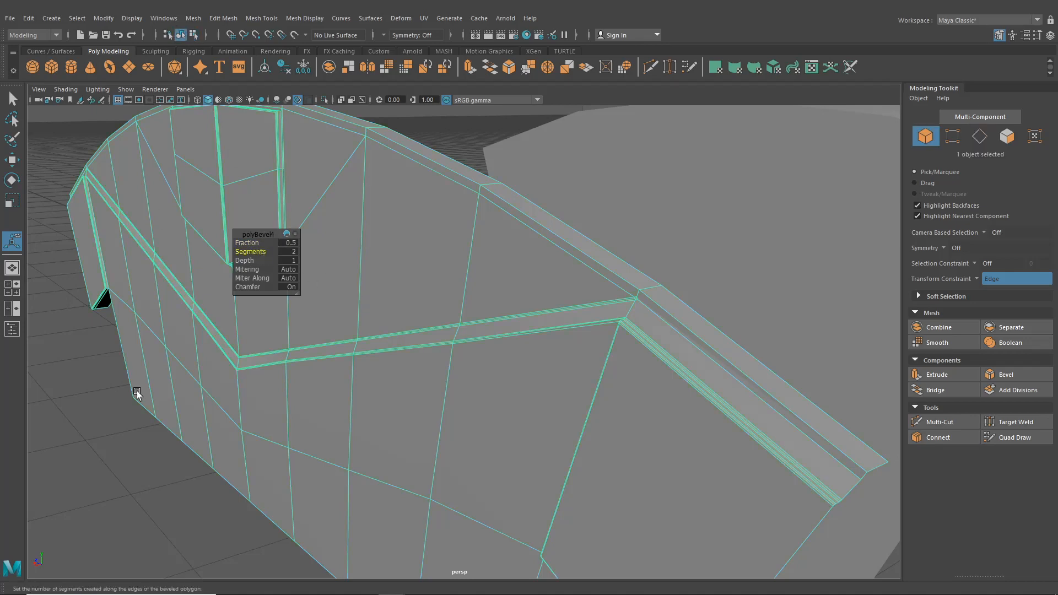
left_click(168, 441)
- Bevel the edge loop along the arc piece's curved upper rim with a fraction of 0.5 and 2 segments
left_click_drag(170, 444, 307, 450, "alt")
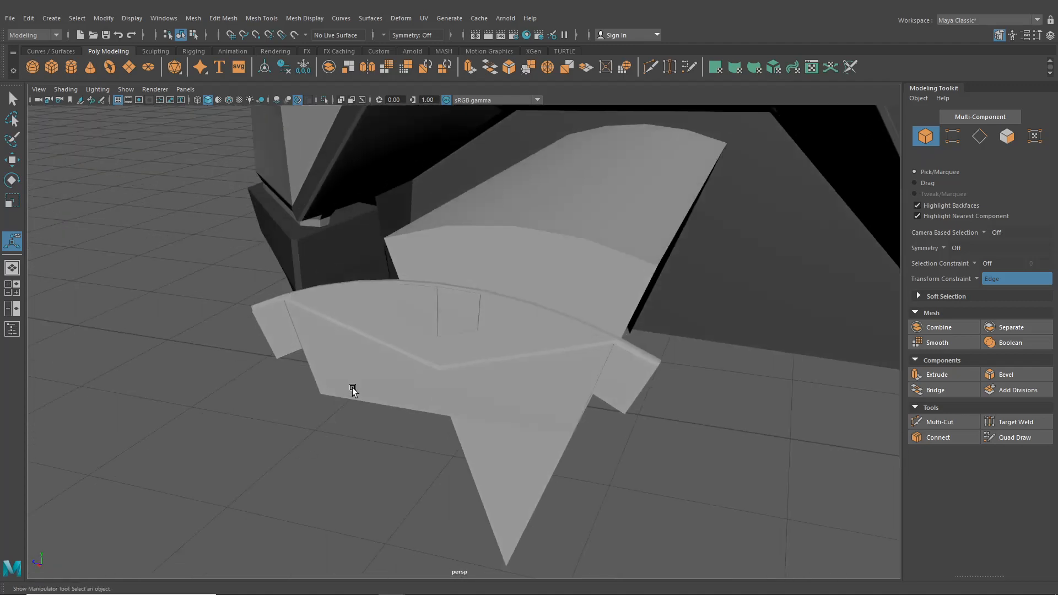
scroll(353, 390, "up", 4)
left_click(341, 376)
right_click_drag(333, 264, 352, 238)
left_click_drag(376, 237, 352, 264, "alt")
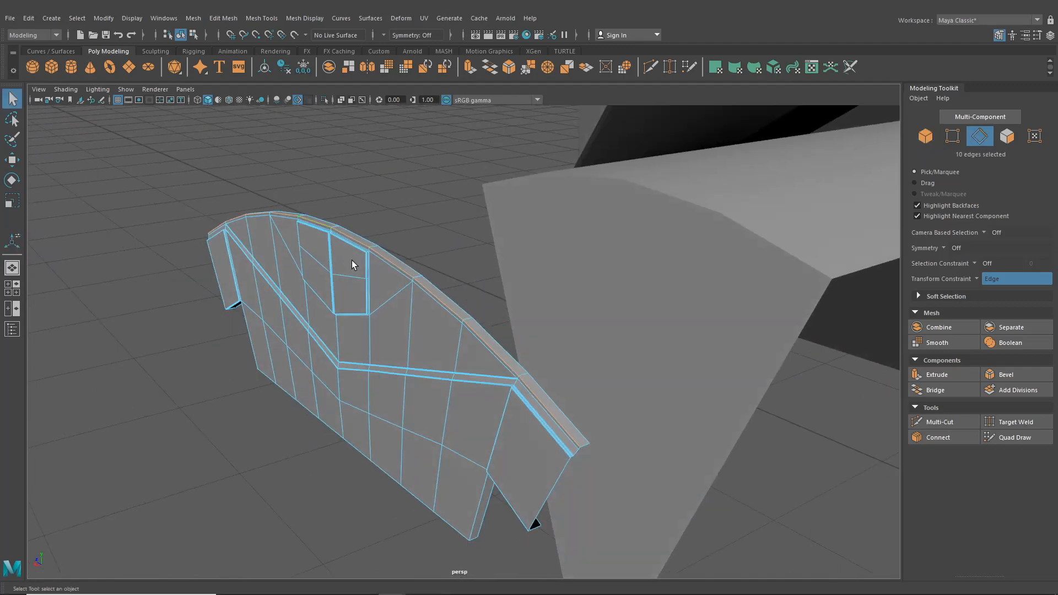
key("ctrl+b")
scroll(373, 326, "up", 3)
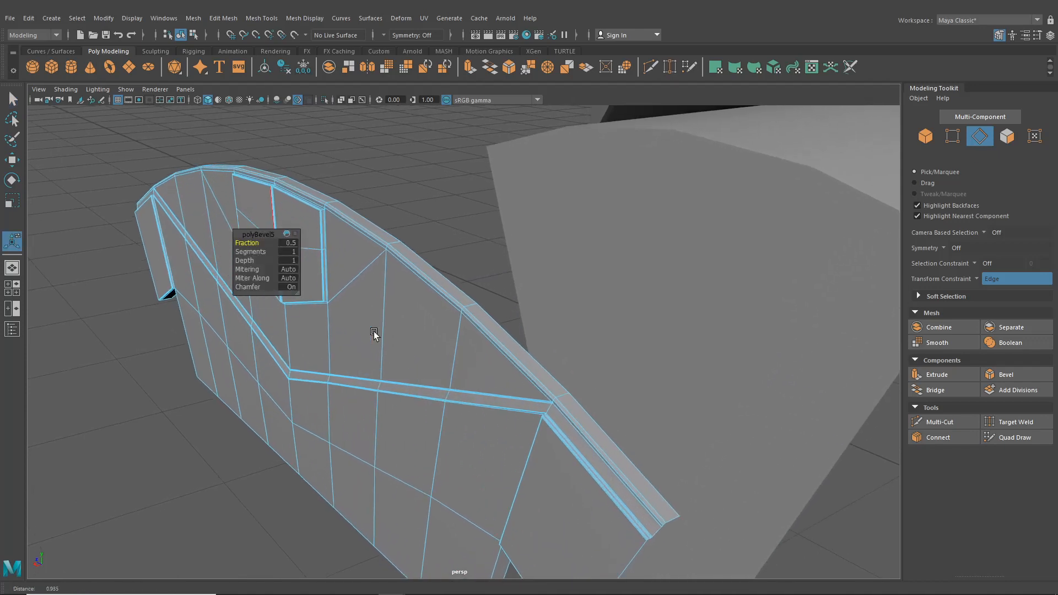
middle_click_drag(373, 326, 427, 373, "alt")
left_click_drag(255, 252, 261, 252)
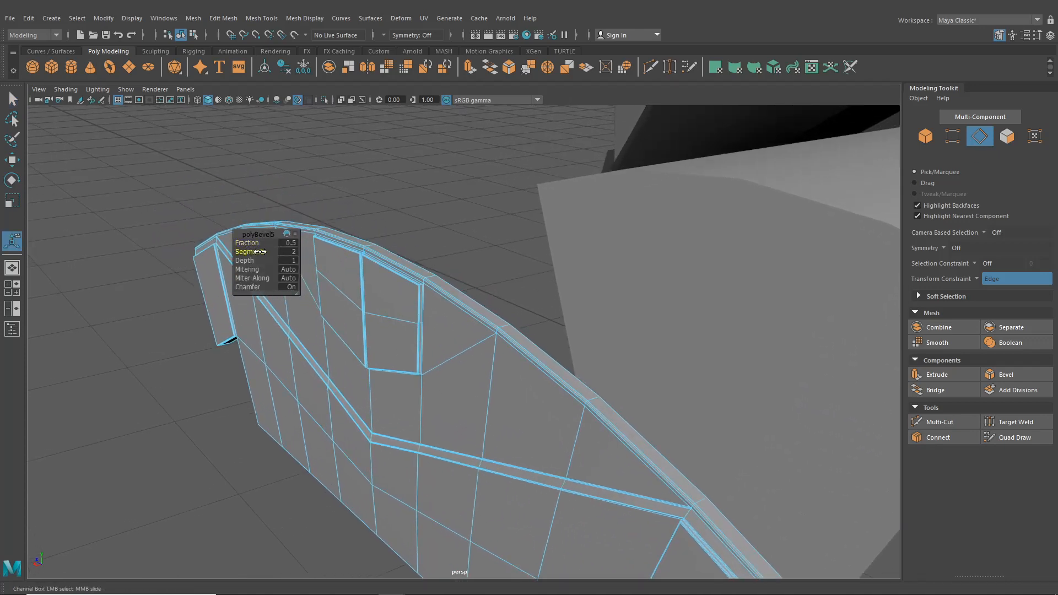
left_click(180, 36)
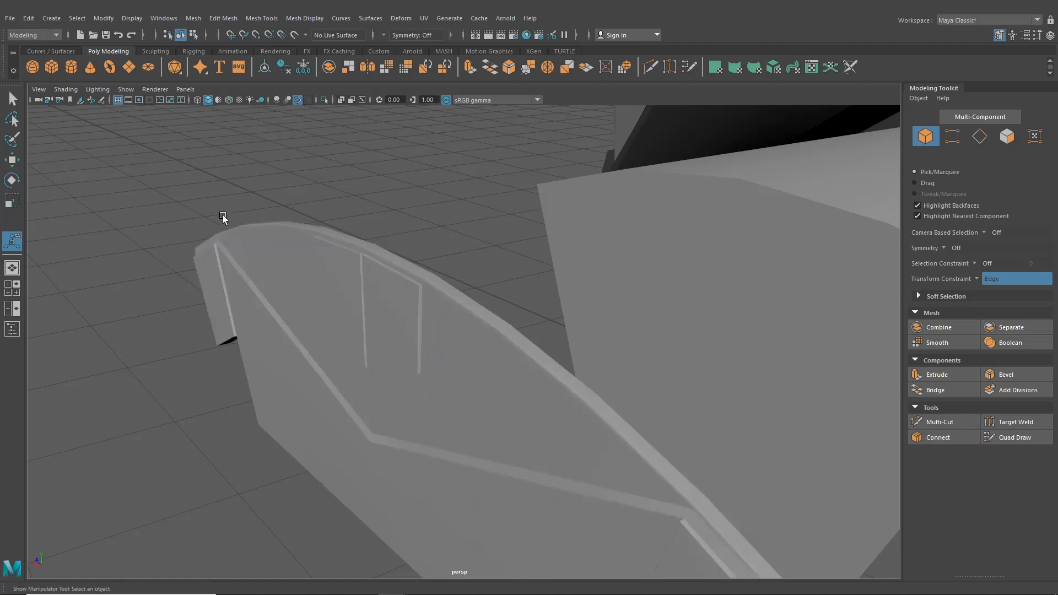
- Examine the bevelled arc piece from several angles in plain shading and display the wireframe over the shaded models
left_click_drag(222, 220, 330, 395, "alt")
left_click(395, 363)
scroll(322, 371, "down", 4)
left_click(215, 399)
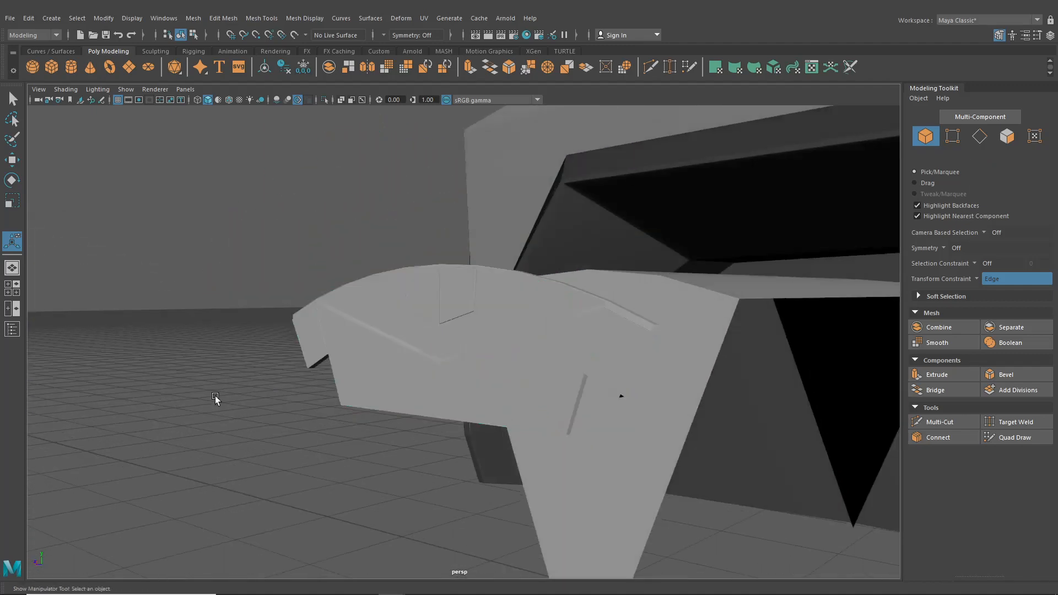
scroll(220, 401, "up", 4)
left_click_drag(230, 403, 479, 426, "alt")
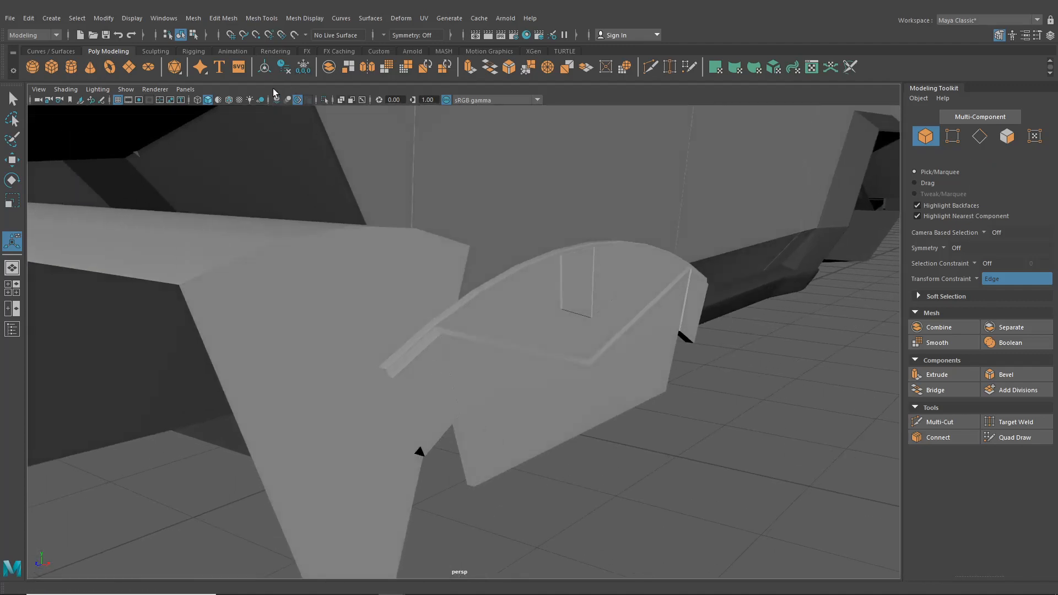
left_click(231, 101)
mouse_move(461, 306)
left_mouse_down("alt")
mouse_move(342, 305)
mouse_move(338, 317)
left_mouse_up("alt")
- Hide the Modeling Toolkit and insert an edge loop across the arc piece, between the V-shaped band and the edge line below it
left_click(340, 319)
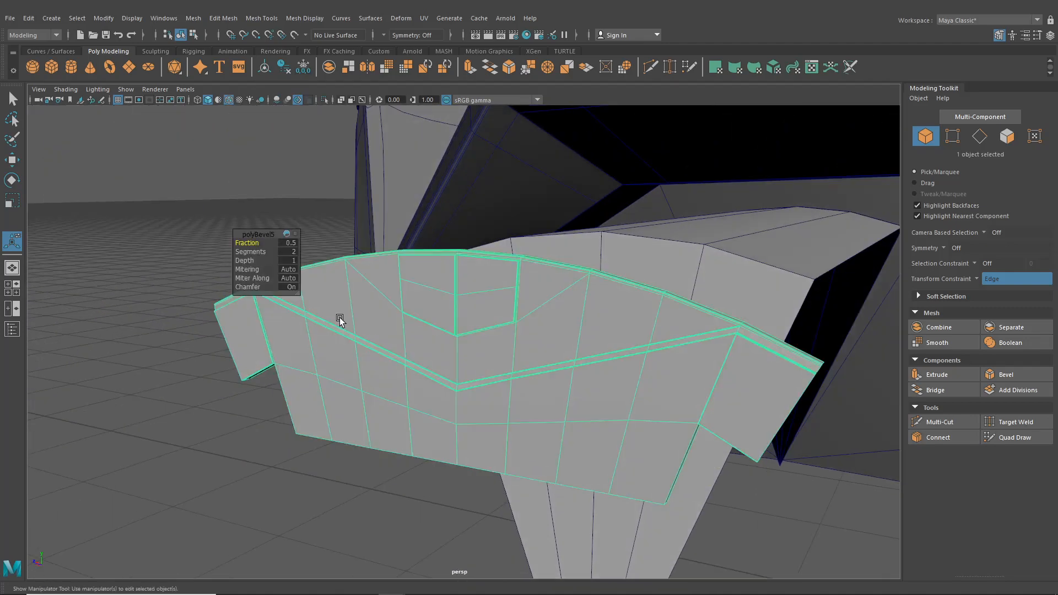
left_click(999, 36)
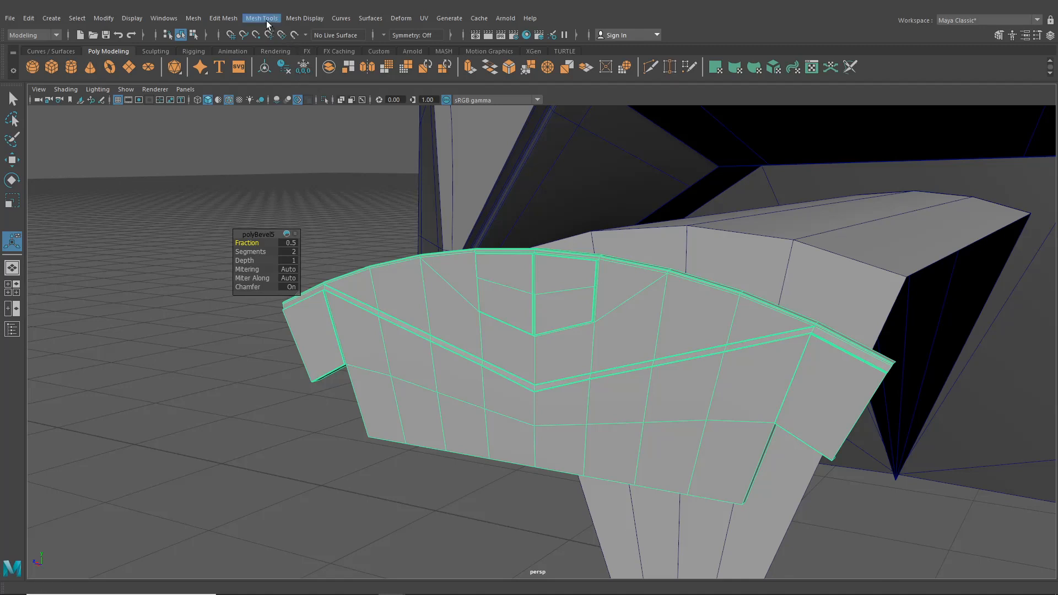
left_click(262, 18)
left_click(279, 99)
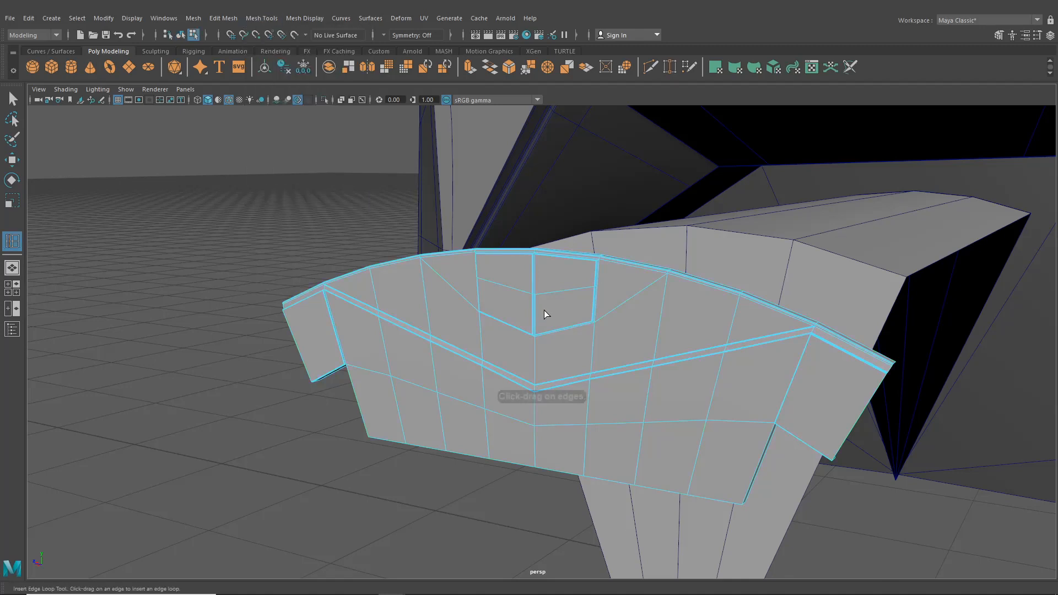
left_click(531, 409)
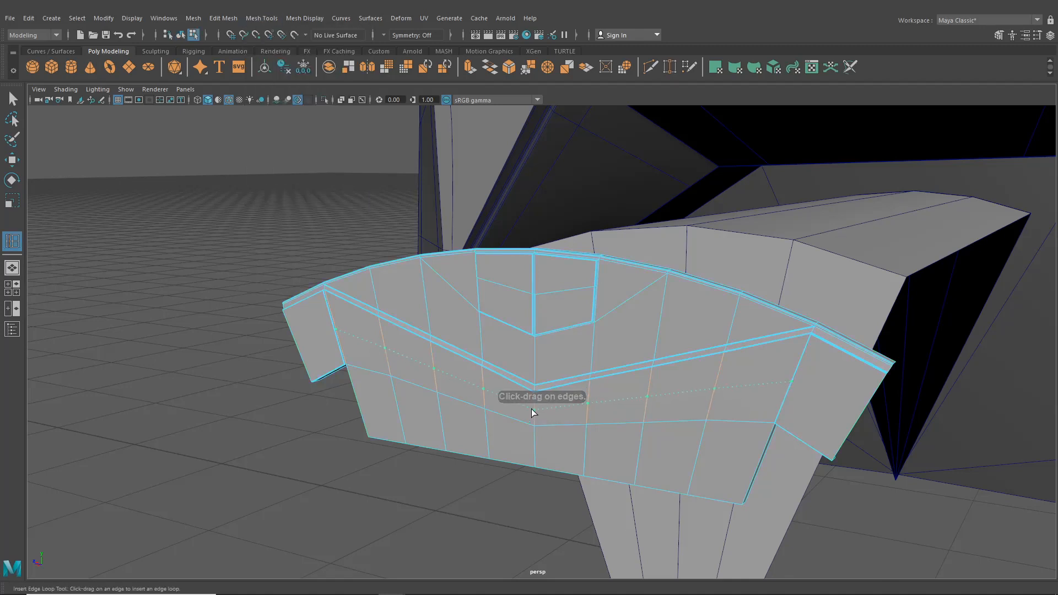
- Insert edge loops across the arc piece's two end tabs, in line with the loop below the V-shaped band
left_click_drag(574, 403, 502, 399, "alt")
scroll(502, 399, "up", 8)
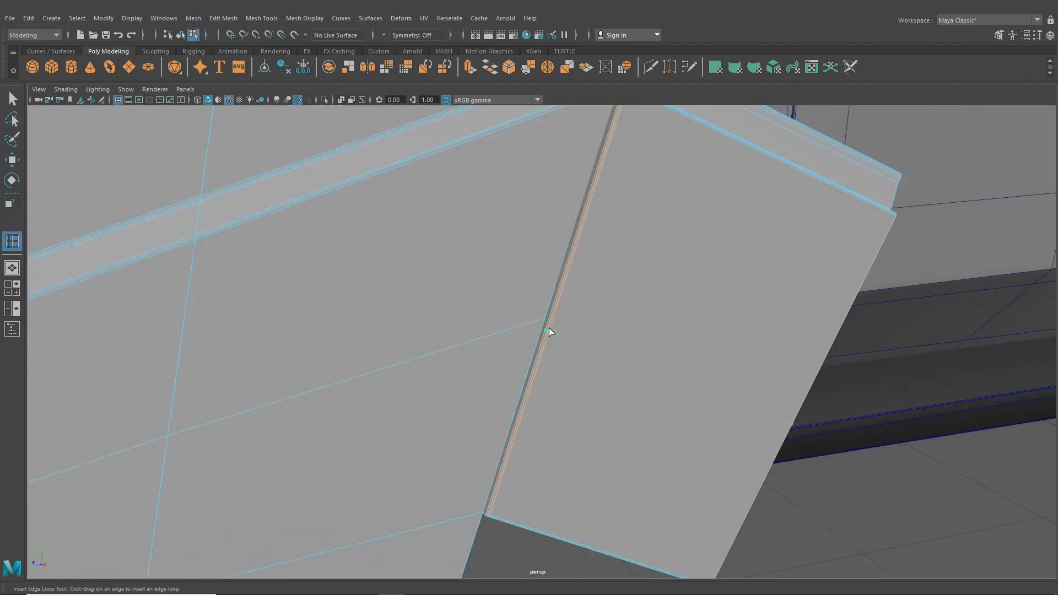
scroll(482, 385, "down", 8)
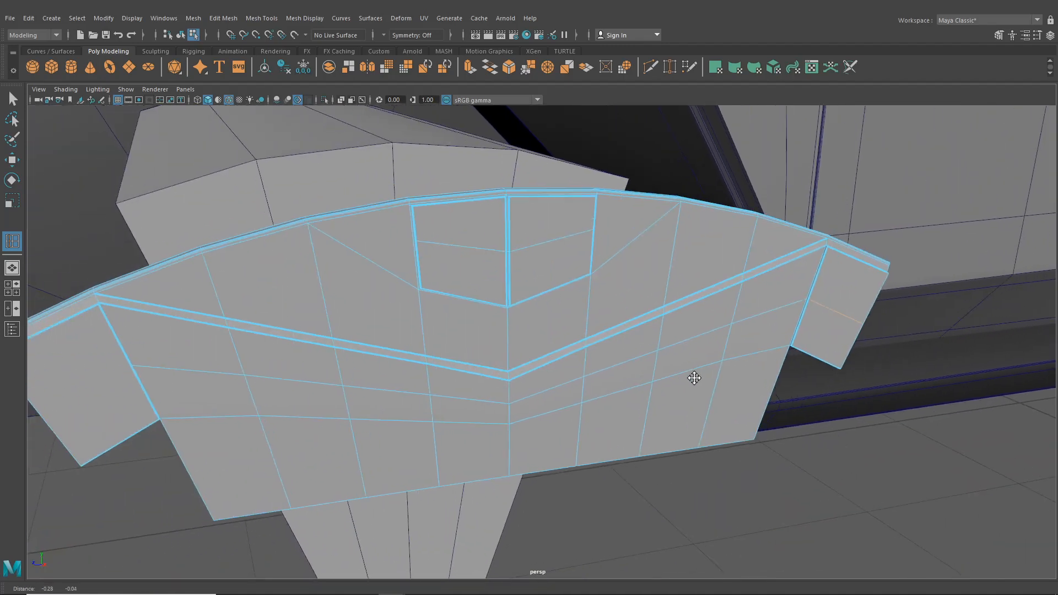
left_click_drag(284, 411, 338, 404, "alt")
scroll(158, 328, "up", 8)
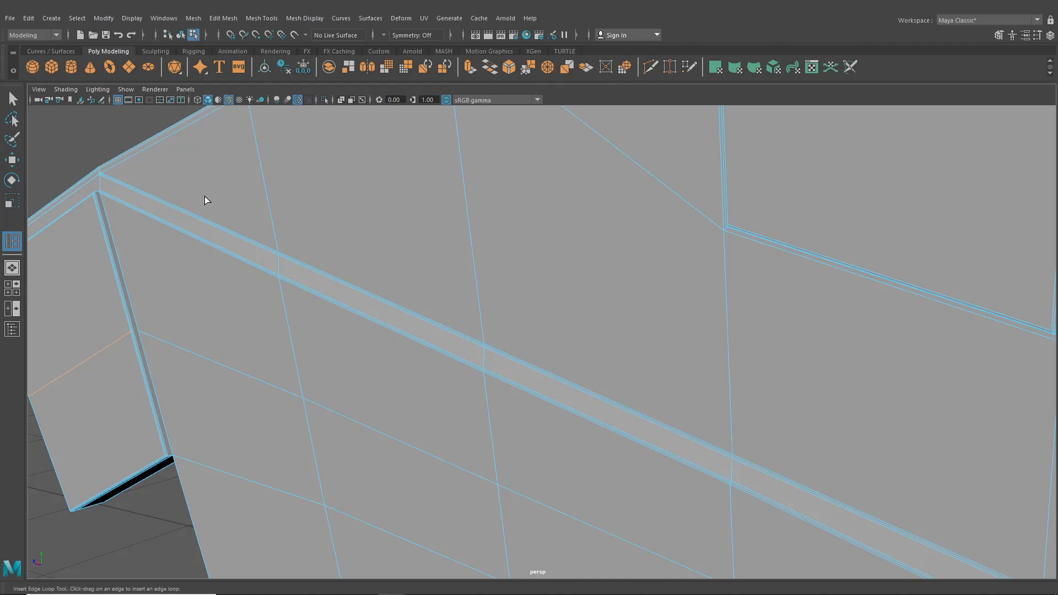
- Multi-Cut across the narrow bevelled strip to join the first end tab's loop with the main panel's loop
left_click_drag(155, 332, 140, 345, "alt")
scroll(141, 346, "up", 4)
middle_click_drag(141, 346, 330, 358, "alt")
scroll(320, 304, "up", 5)
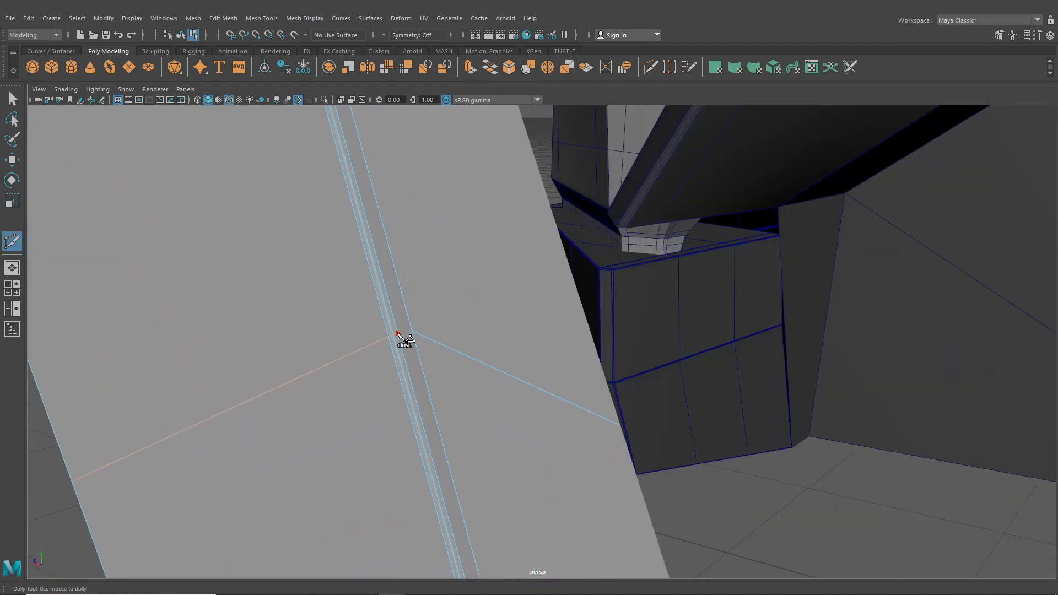
scroll(413, 334, "down", 6)
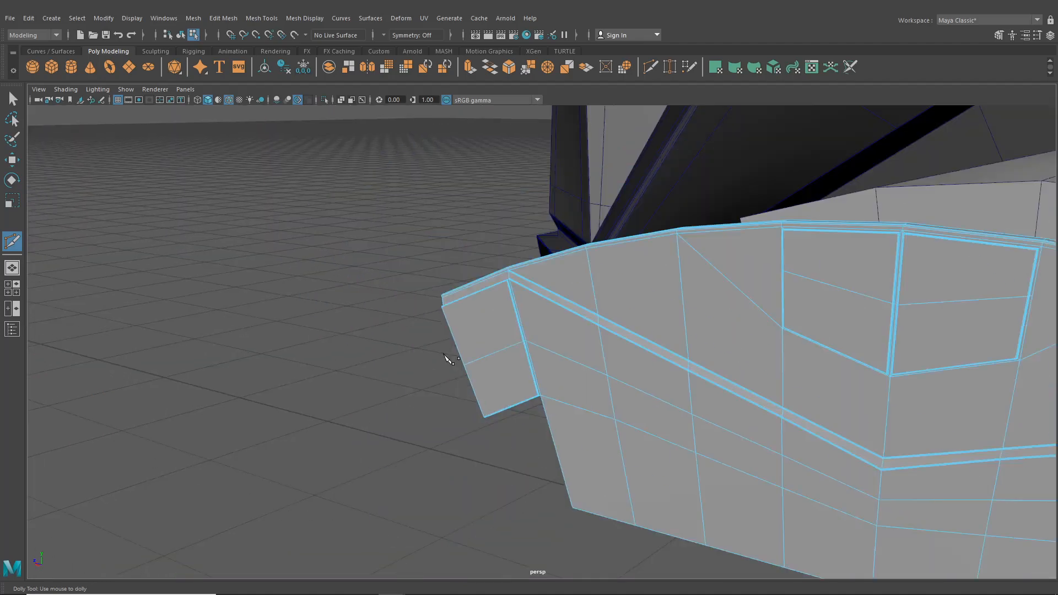
- Join the opposite end tab's loop to the main panel's loop with a Multi-Cut across its bevelled strip
left_click_drag(446, 359, 610, 380, "alt")
middle_click_drag(610, 381, 323, 366, "alt")
scroll(326, 366, "up", 3)
middle_click_drag(600, 355, 519, 356, "alt")
scroll(554, 363, "up", 4)
middle_click_drag(554, 362, 504, 392, "alt")
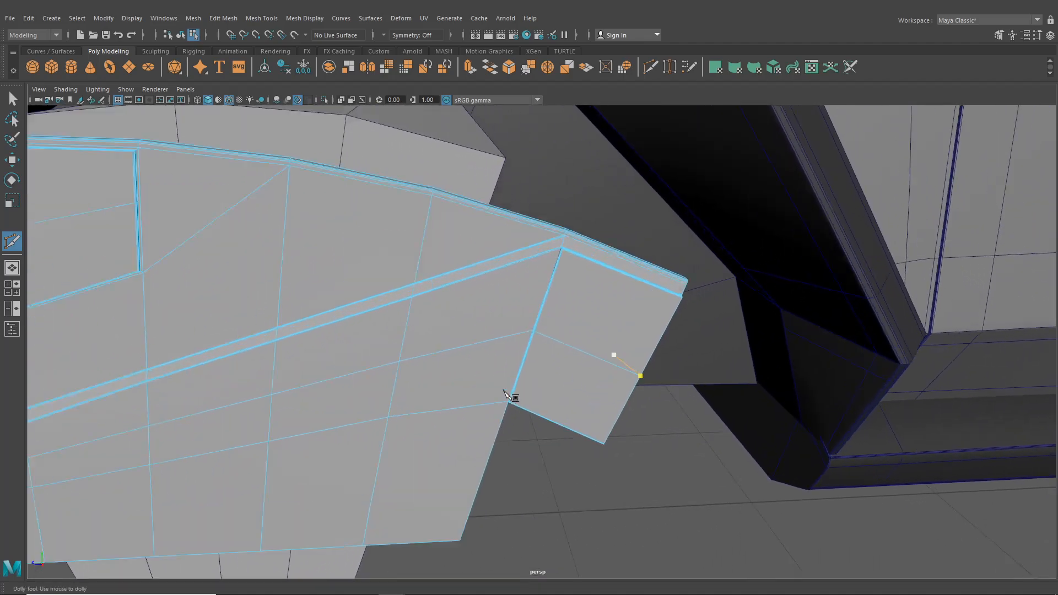
left_click_drag(556, 366, 584, 376, "alt")
scroll(564, 377, "up", 6)
scroll(567, 379, "down", 3)
left_click(596, 354)
right_click_drag(578, 337, 606, 386, "alt")
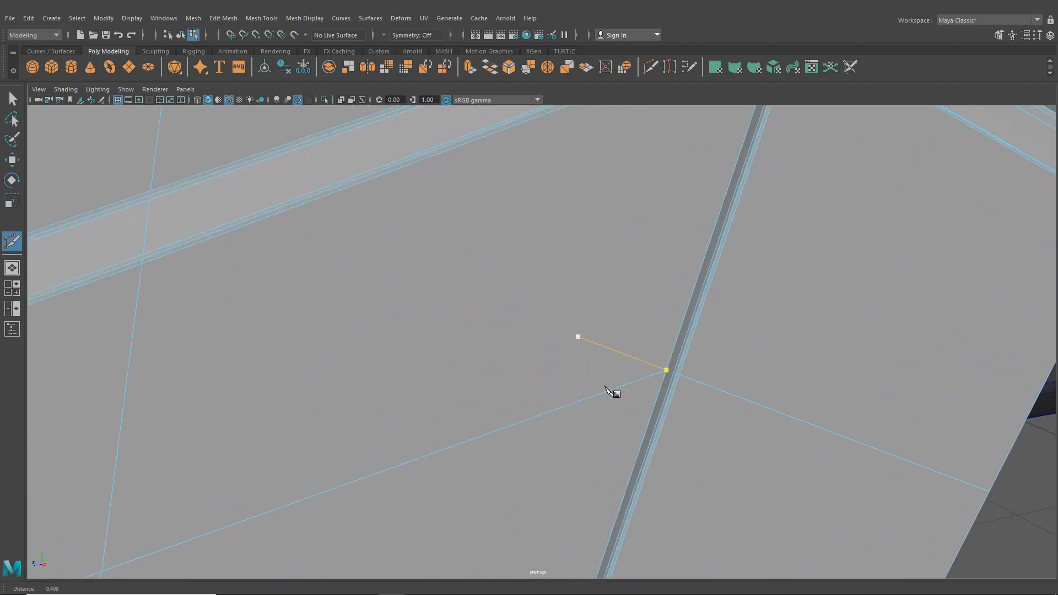
right_click(668, 375)
scroll(637, 403, "down", 7)
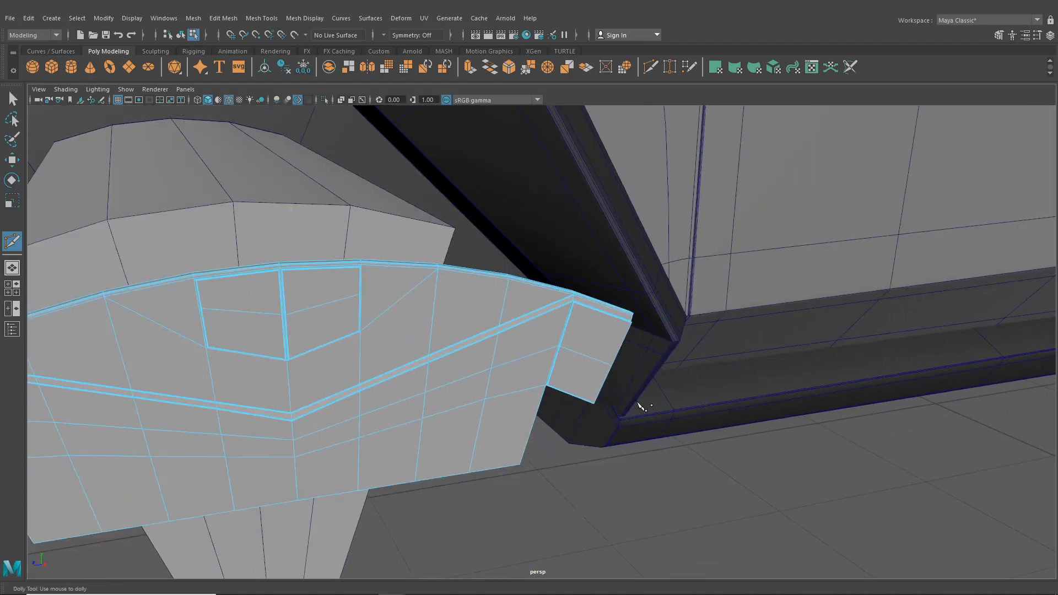
- Insert one edge loop across the arc piece's lower panel and another just above the V-shaped band
left_click(270, 20)
left_click(269, 94)
left_click_drag(395, 366, 382, 415, "alt")
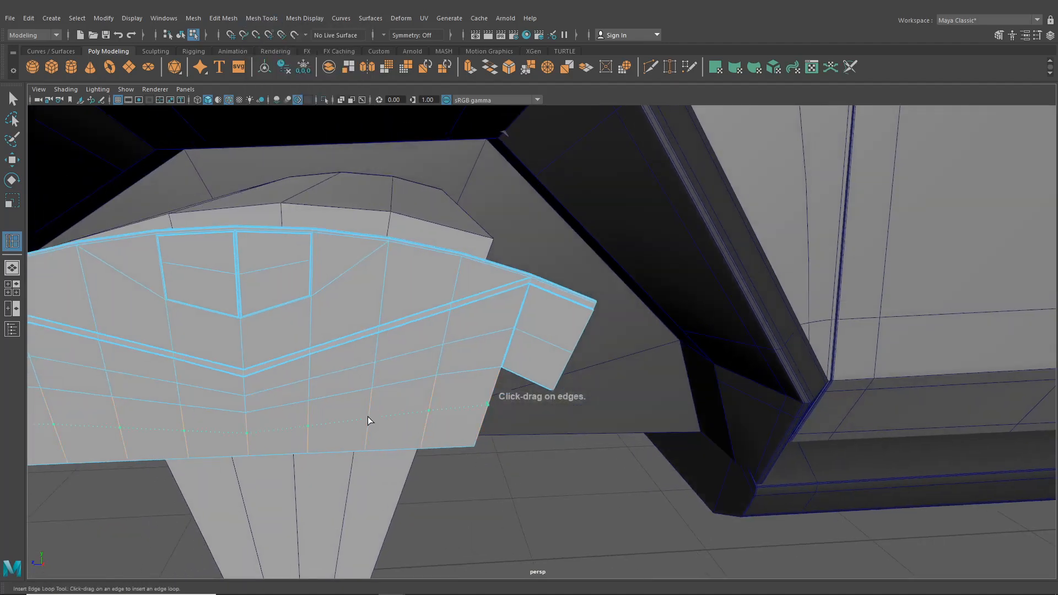
left_click(241, 342)
left_click_drag(241, 342, 402, 359, "alt")
left_click(12, 99)
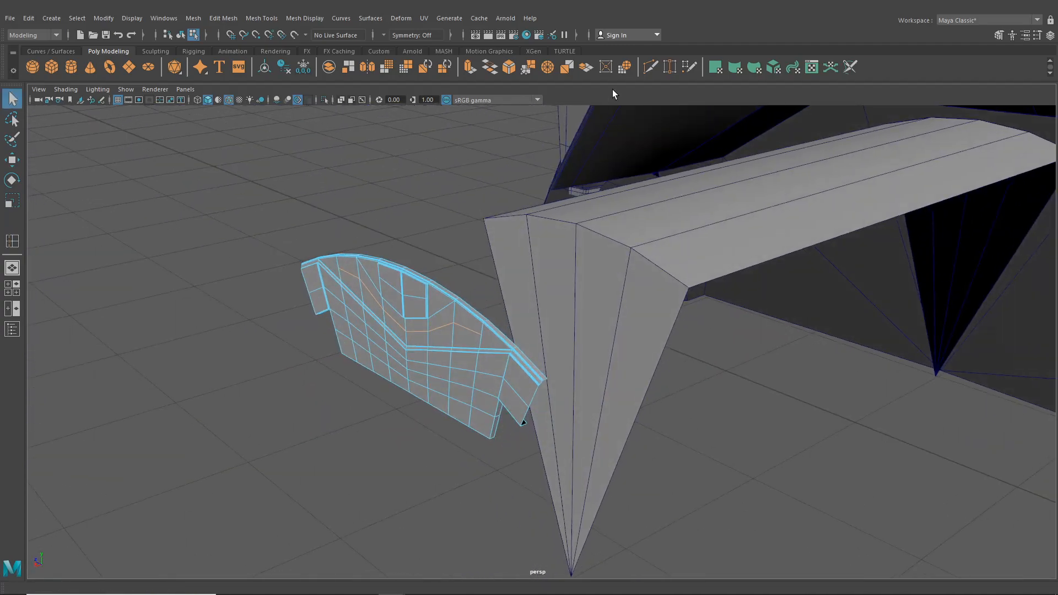
- Multi-Cut from one open end of the loop above the V-shaped band to the corner where the band meets the rim
left_click(651, 67)
left_click_drag(549, 246, 686, 238, "alt")
middle_click_drag(686, 238, 598, 215, "alt")
scroll(588, 253, "up", 4)
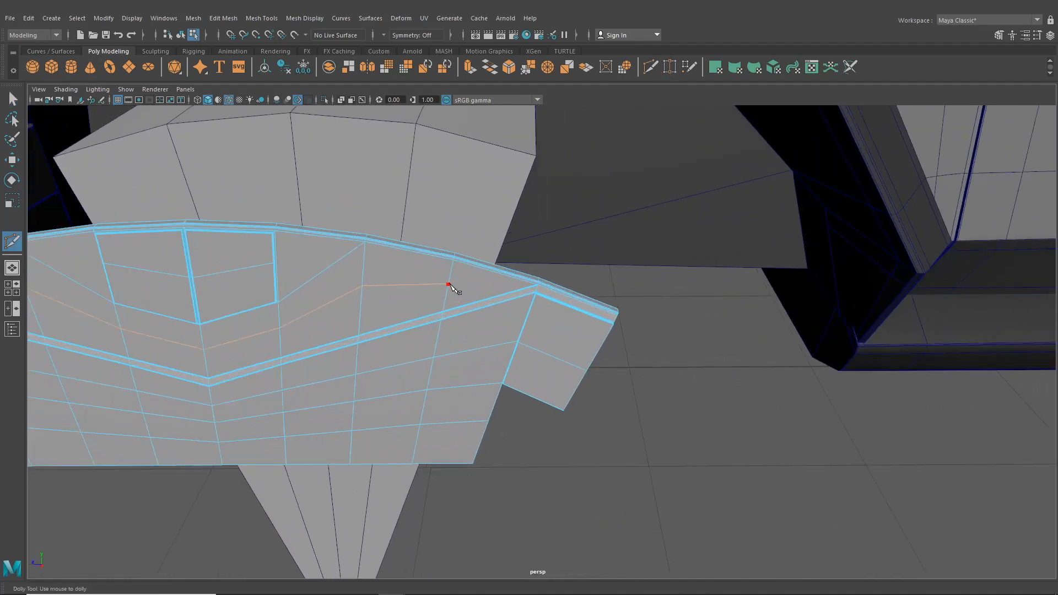
left_click_drag(460, 289, 542, 316, "alt")
right_click_drag(491, 324, 568, 356, "alt")
right_click_drag(623, 333, 428, 388, "alt")
left_click(795, 303)
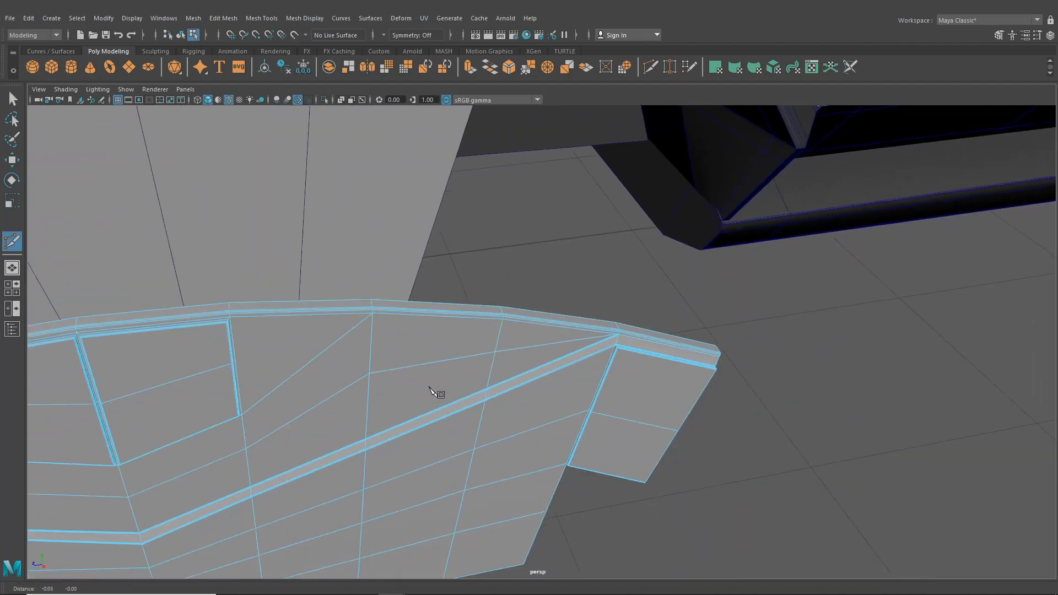
- Connect both outer ends of the central recessed panels' middle edge line to the nearest rim vertices with Multi-Cut
middle_click_drag(427, 387, 455, 362, "alt")
right_click_drag(455, 365, 404, 483, "alt")
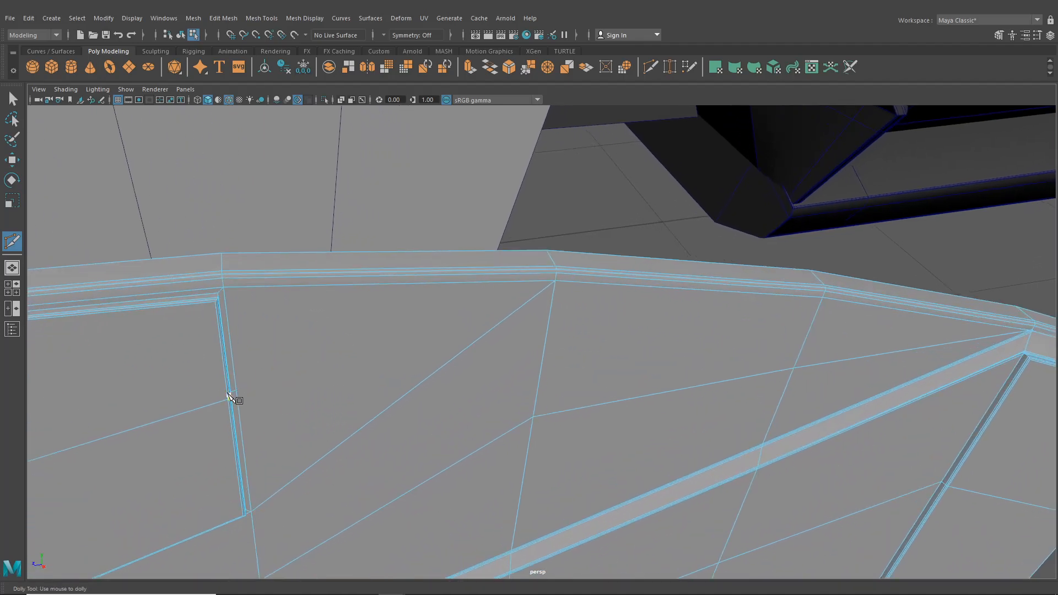
left_click(556, 282)
right_click(556, 282)
right_click_drag(552, 285, 433, 347, "alt")
middle_click_drag(434, 348, 446, 295, "alt")
right_click_drag(447, 296, 480, 348, "alt")
left_click(482, 345)
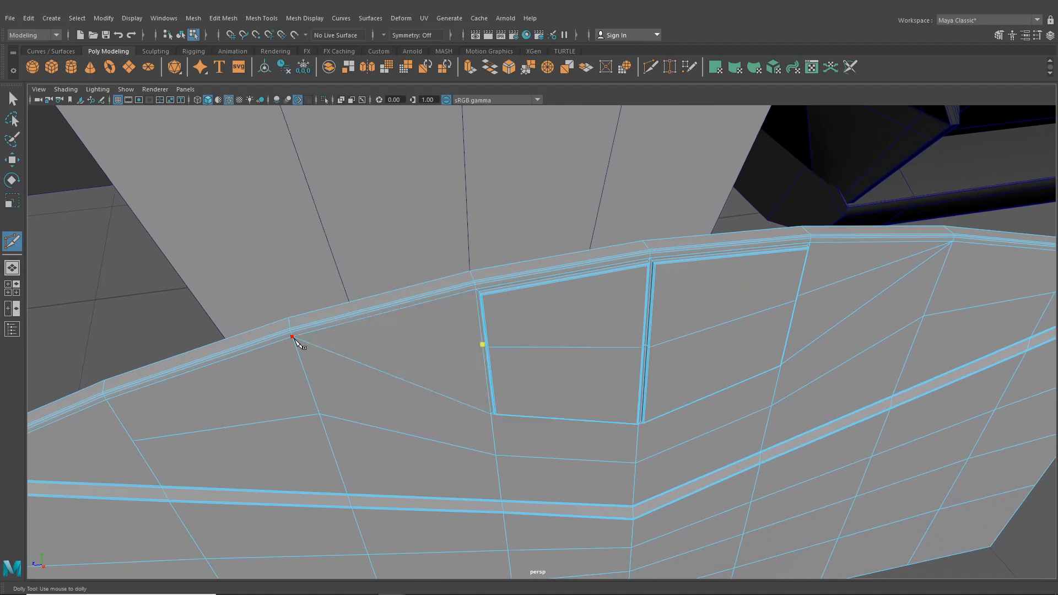
left_click(292, 338)
right_click(291, 339)
- Connect the remaining open end of the loop above the V-shaped band to the band's other rim corner
middle_click_drag(248, 418, 474, 343, "alt")
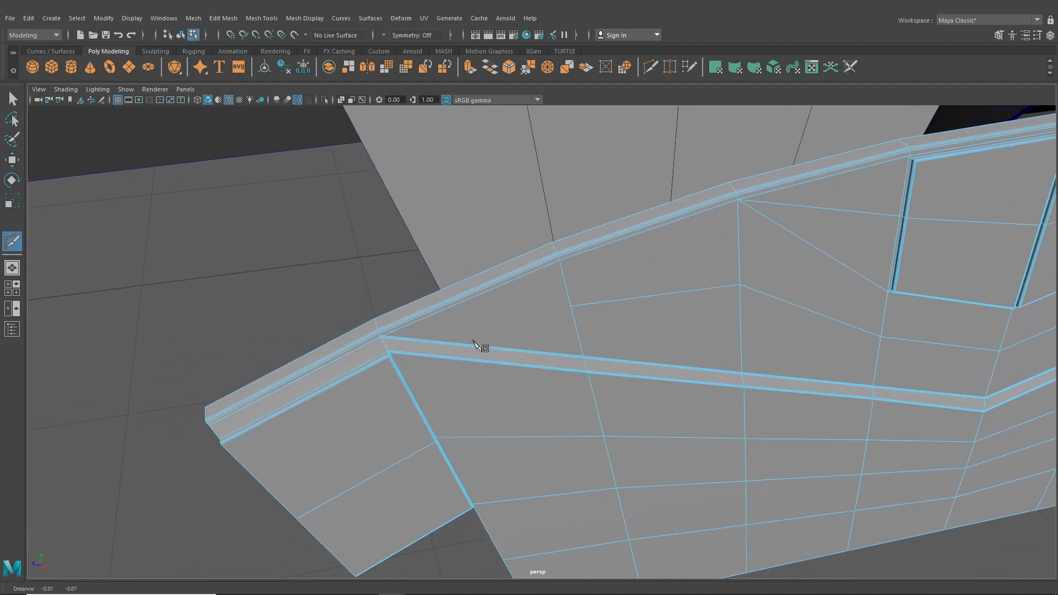
right_click_drag(474, 344, 421, 449, "alt")
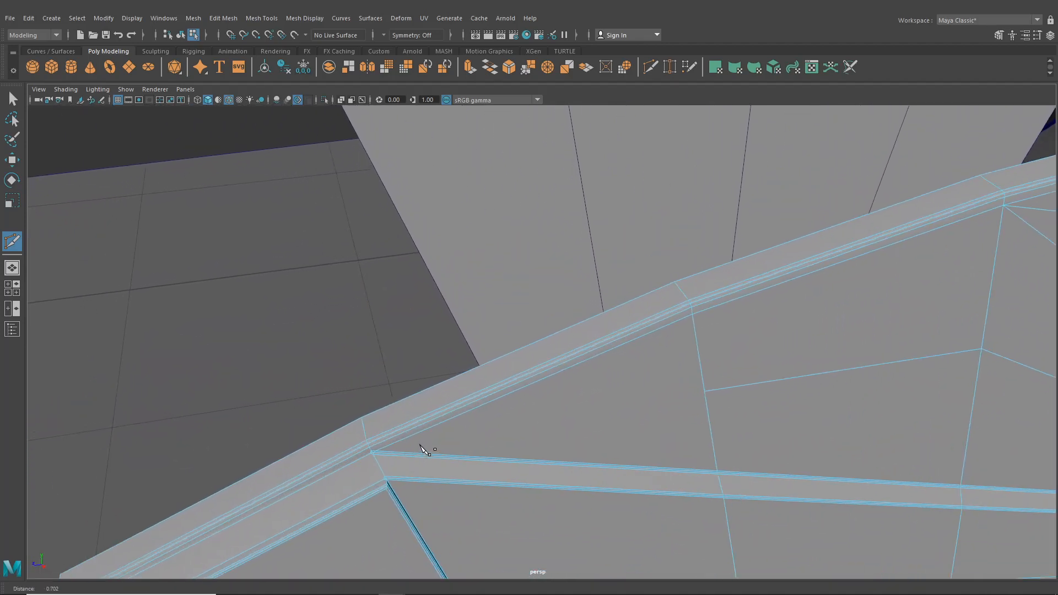
left_click(373, 452)
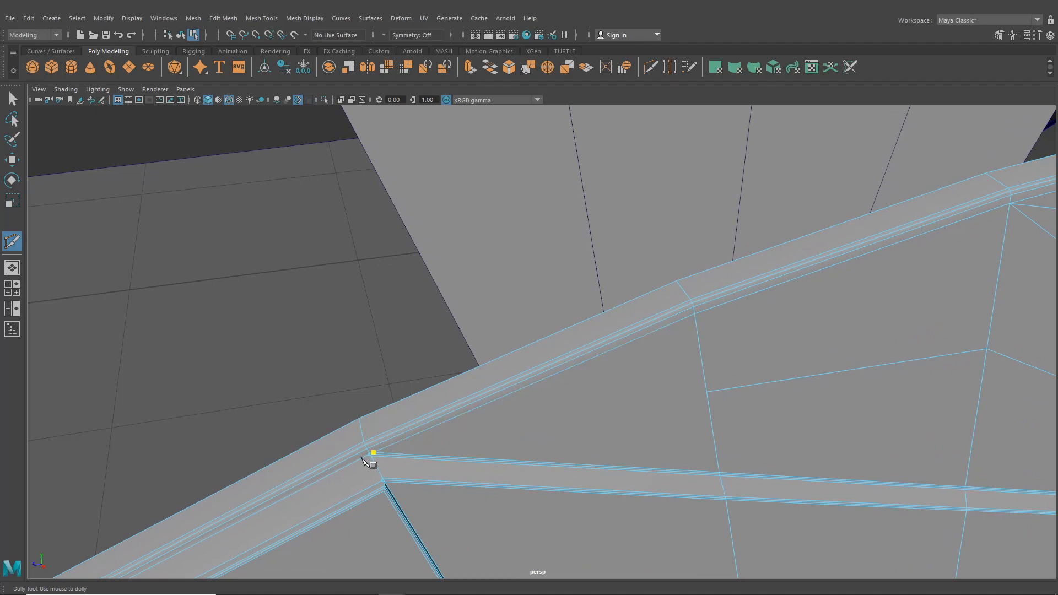
left_click(707, 394)
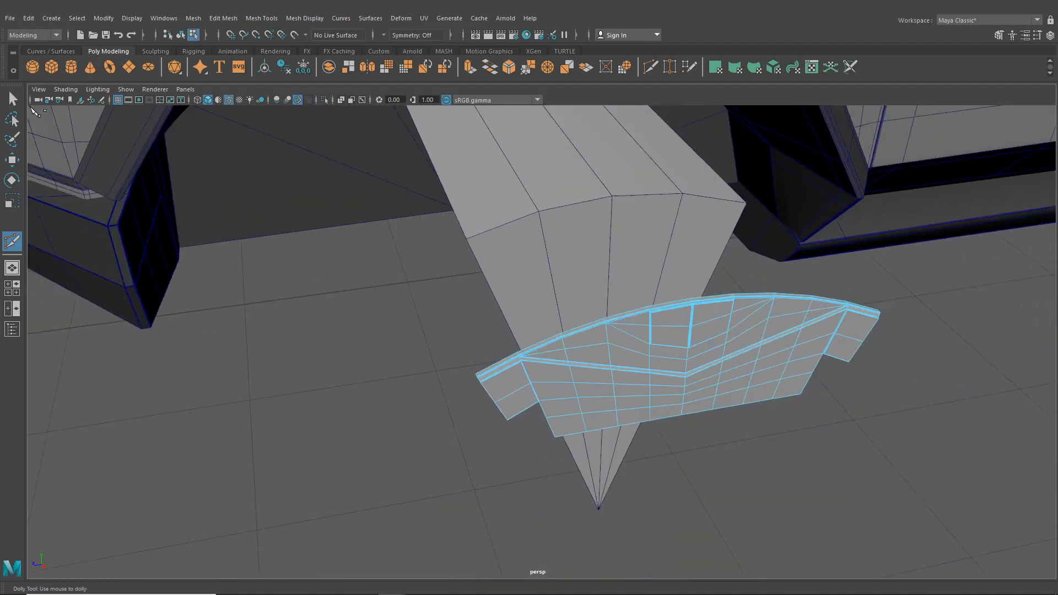
left_click(12, 99)
- Switch to object selection, select the arc piece and apply a Lattice deformer to it
left_click(181, 35)
left_click_drag(402, 296, 339, 285, "alt")
middle_click_drag(434, 313, 494, 369, "alt")
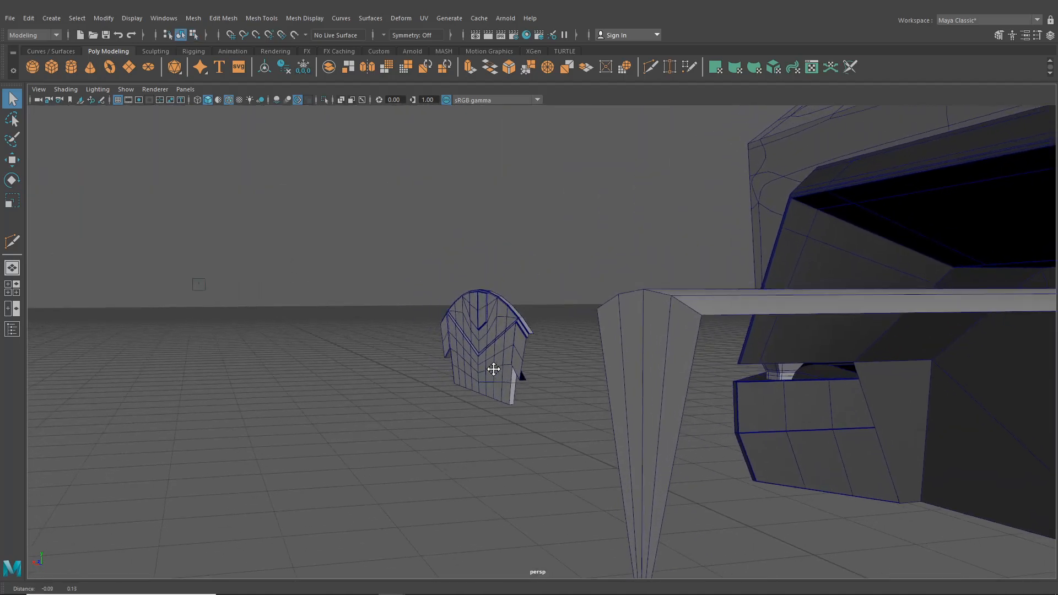
scroll(492, 368, "up", 3)
left_click(462, 357)
left_click(292, 18)
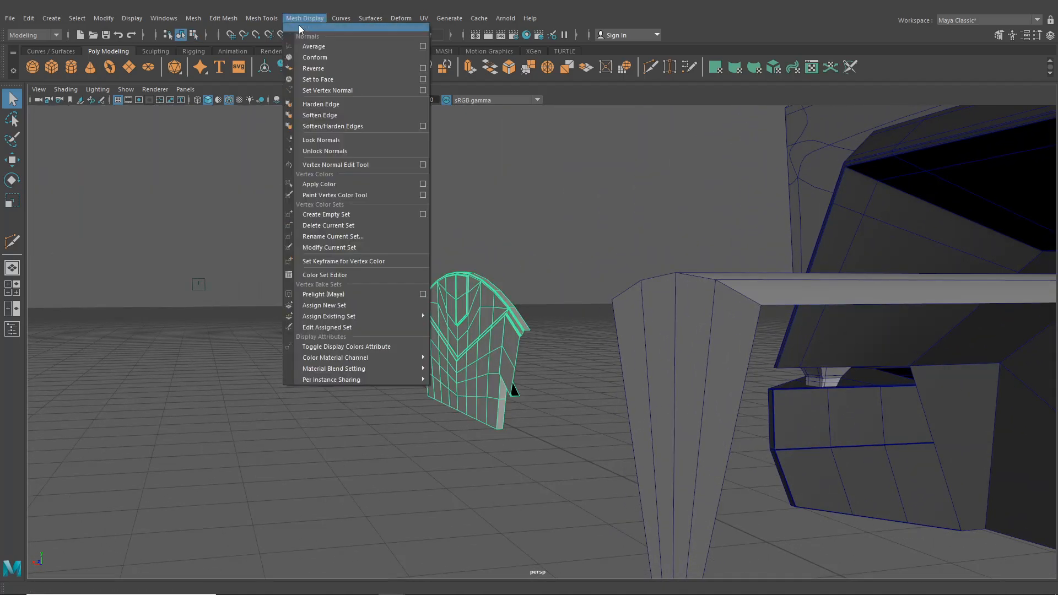
left_click(431, 104)
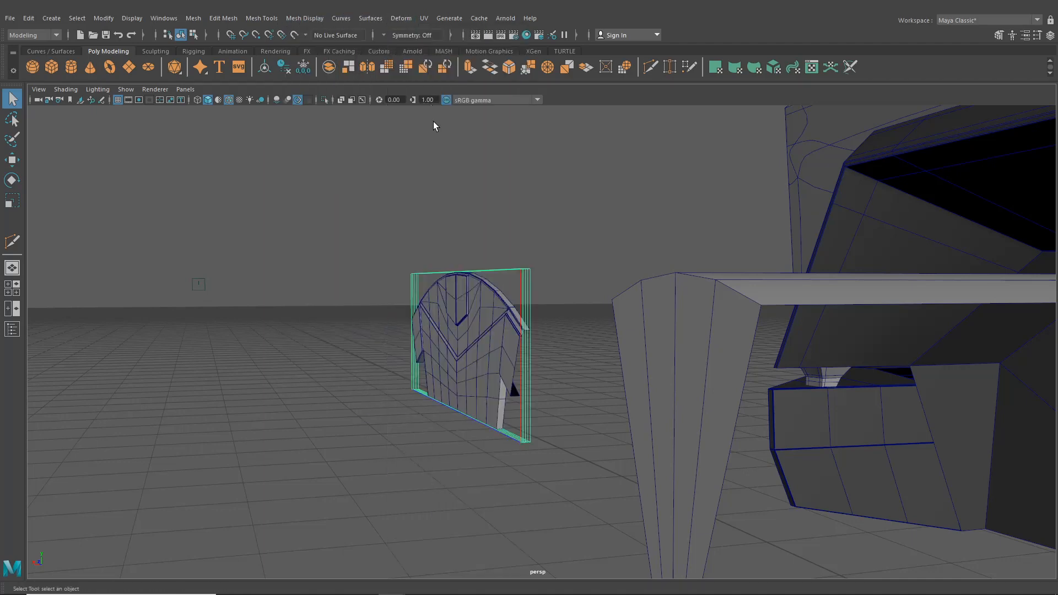
- Show the Channel Box and set the lattice divisions to S 5, T 2 and U 2
left_click_drag(441, 215, 940, 106, "alt")
left_click(1051, 37)
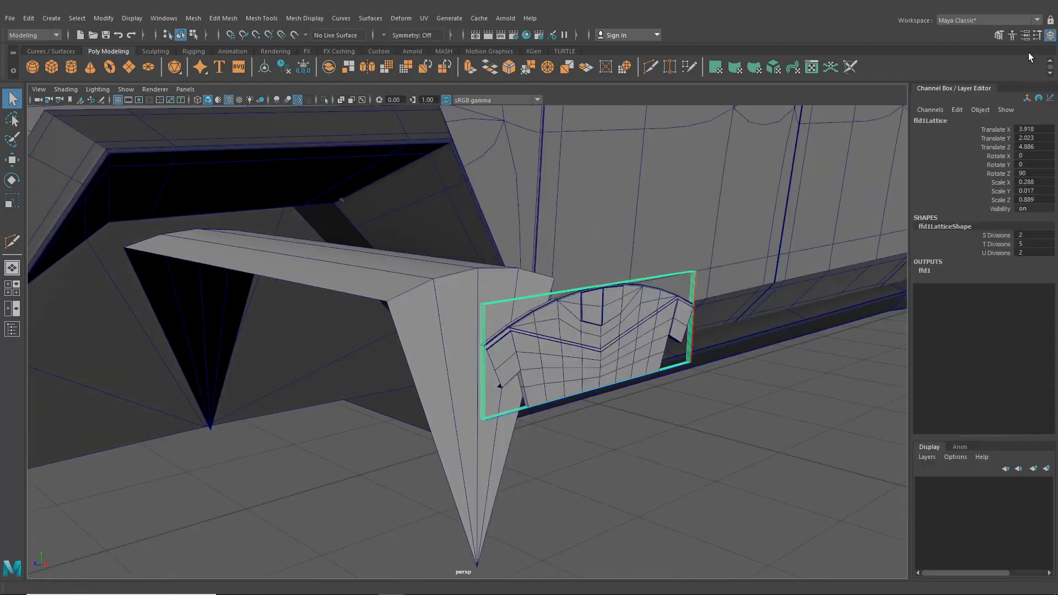
type("2")
left_click(1026, 235)
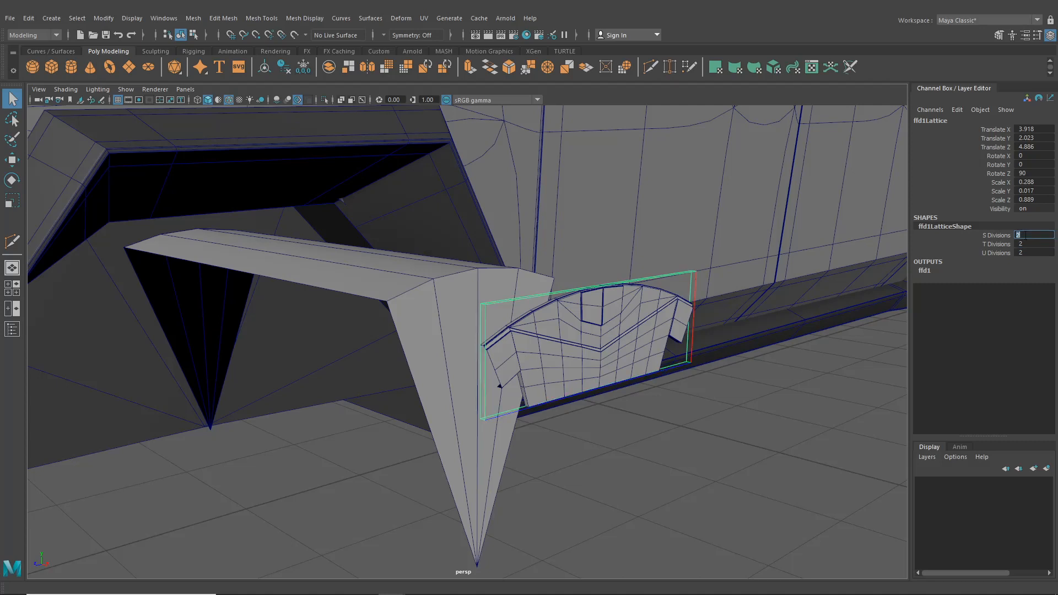
type("6")
key("Return")
type("4")
key("Return")
type("5")
key("Return")
- Try moving every row of lattice points except the lowest slightly toward the car body
left_click_drag(664, 325, 633, 283, "alt")
right_click_drag(633, 282, 609, 251)
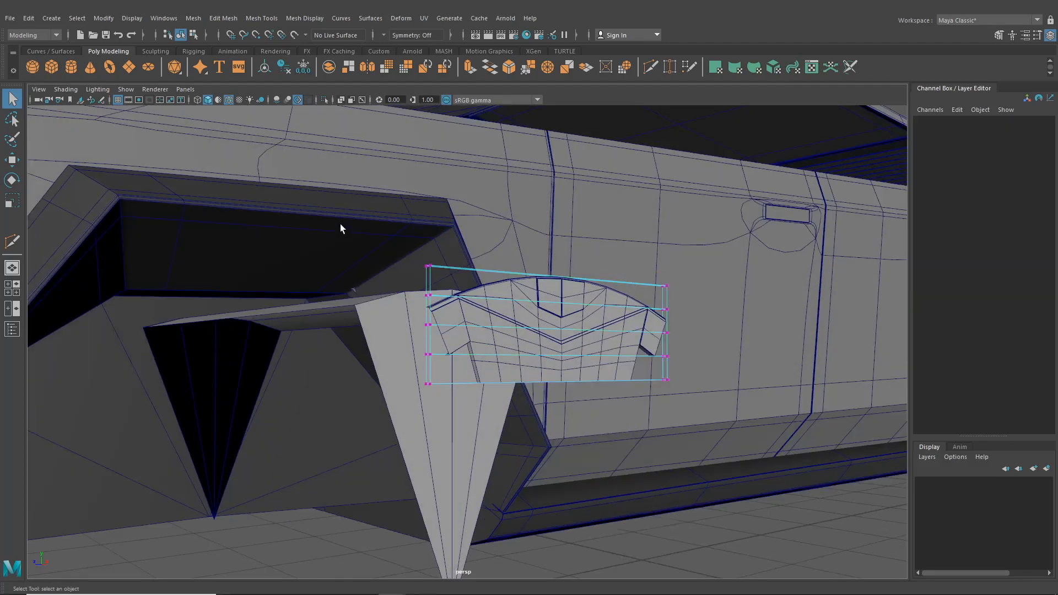
left_click_drag(340, 224, 747, 290, "alt")
left_click_drag(362, 239, 730, 368)
left_click(11, 160)
left_click_drag(567, 366, 599, 309, "alt")
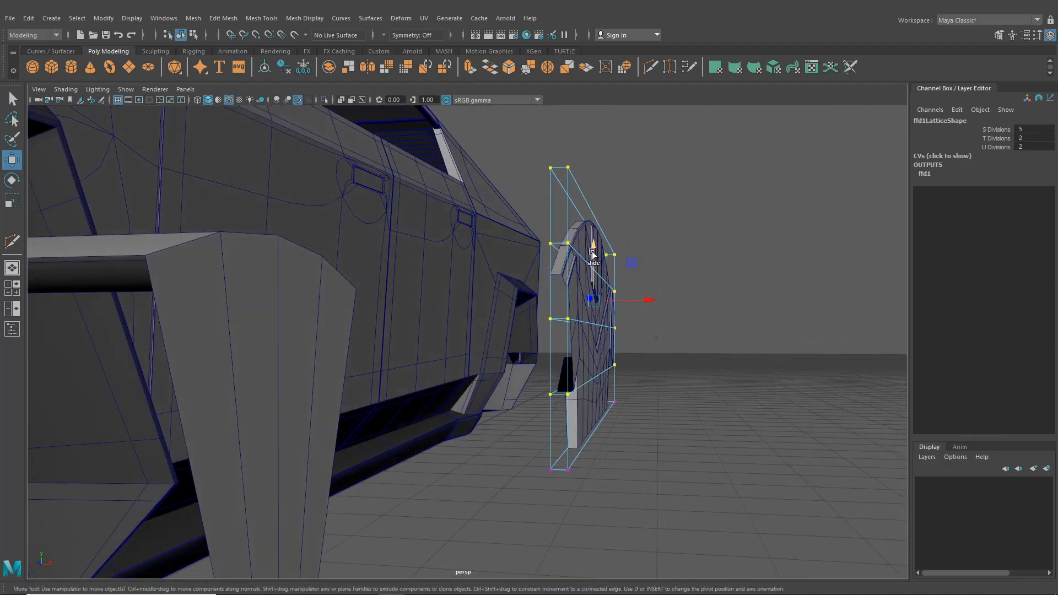
left_click_drag(593, 254, 591, 253)
left_click_drag(645, 300, 646, 300)
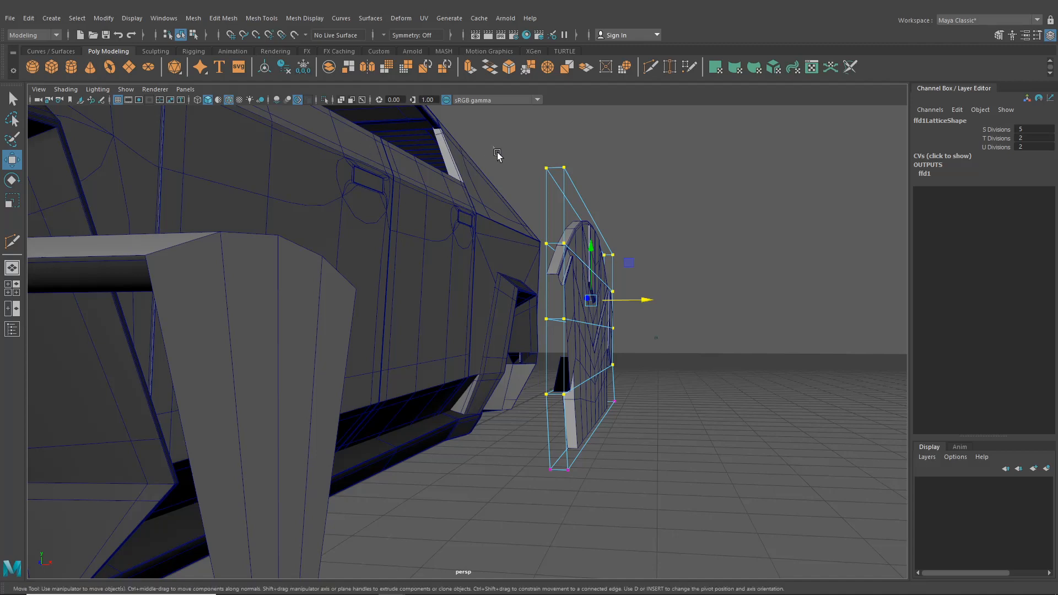
- Try shifting the upper rows of lattice points progressively further inward to curve the arc piece
left_click_drag(493, 146, 670, 351)
left_click_drag(646, 275, 639, 270)
left_click_drag(453, 142, 653, 307)
left_click_drag(630, 243, 624, 241)
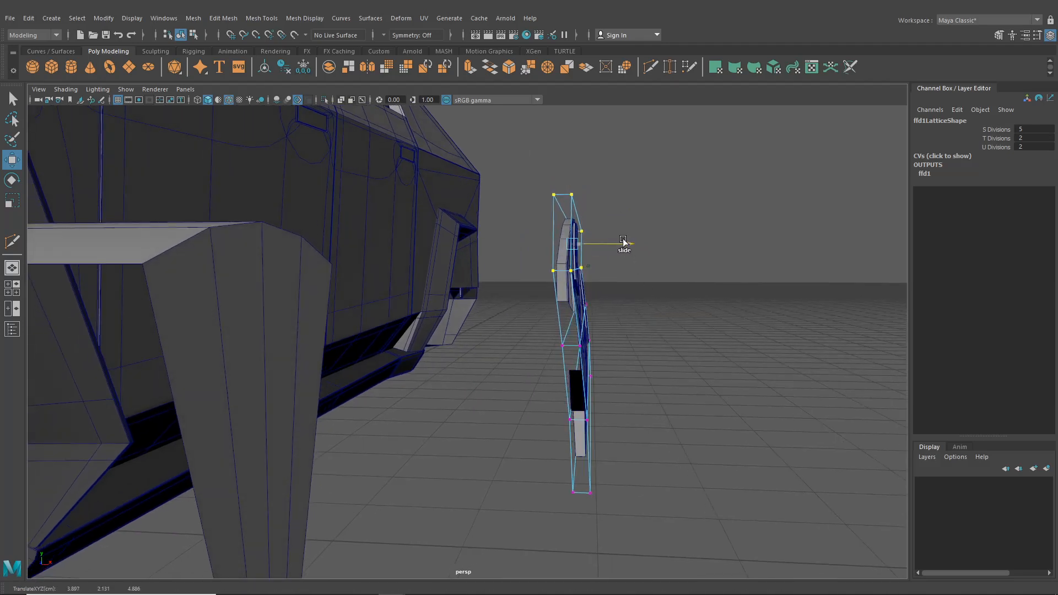
left_click_drag(503, 171, 610, 240)
left_click_drag(610, 239, 614, 214, "alt")
left_click_drag(615, 215, 485, 314, "alt")
- Examine the curvature of the arc piece and its lattice in the top view, then return to the perspective view
left_click(11, 285)
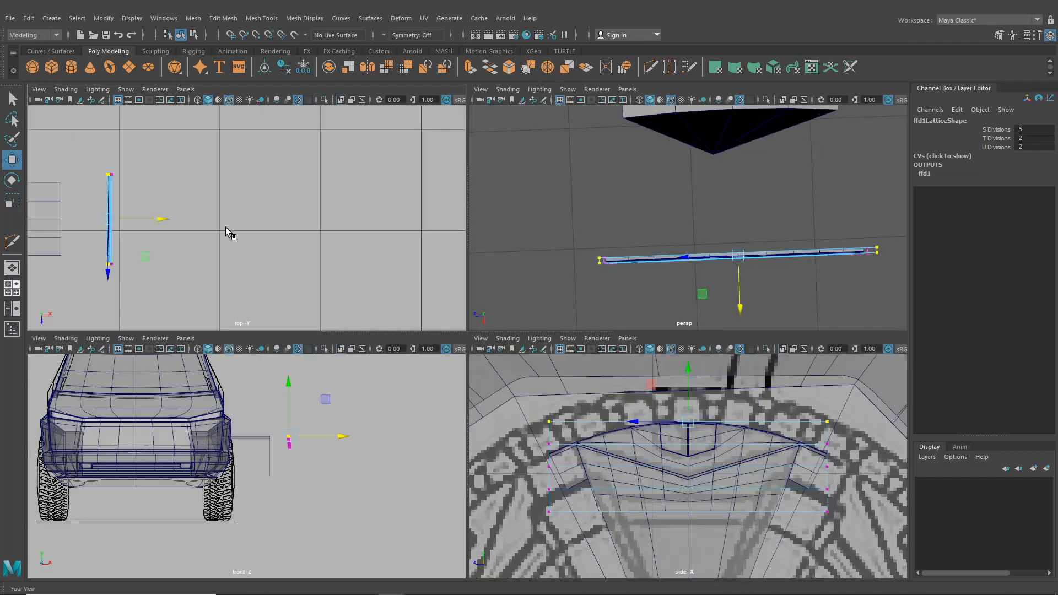
key("space")
middle_click_drag(338, 274, 523, 322, "alt")
scroll(491, 309, "up", 2)
scroll(520, 319, "up", 1)
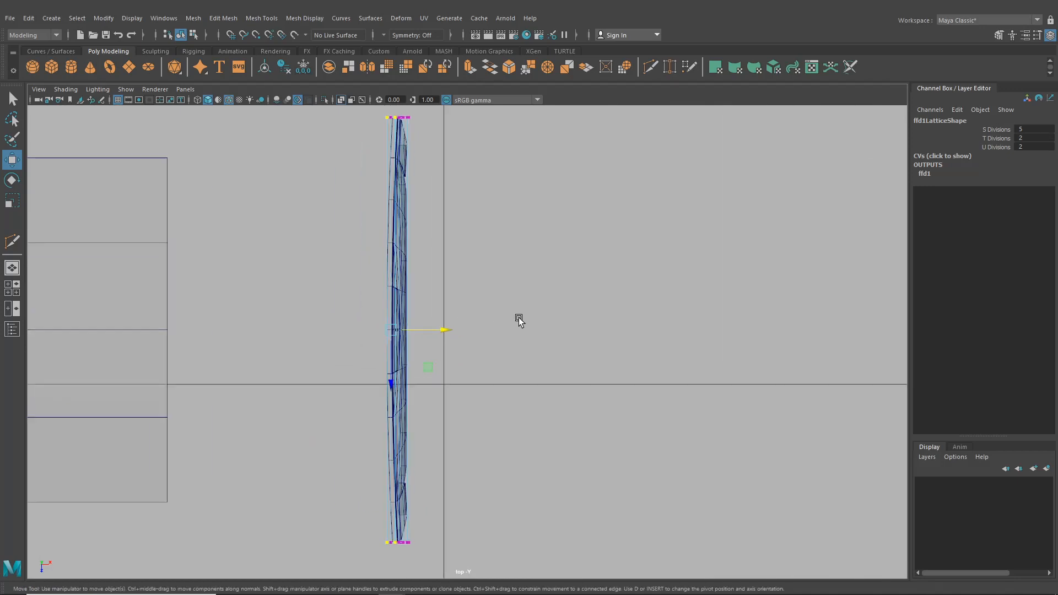
middle_click_drag(423, 213, 496, 267, "alt")
scroll(496, 267, "up", 3)
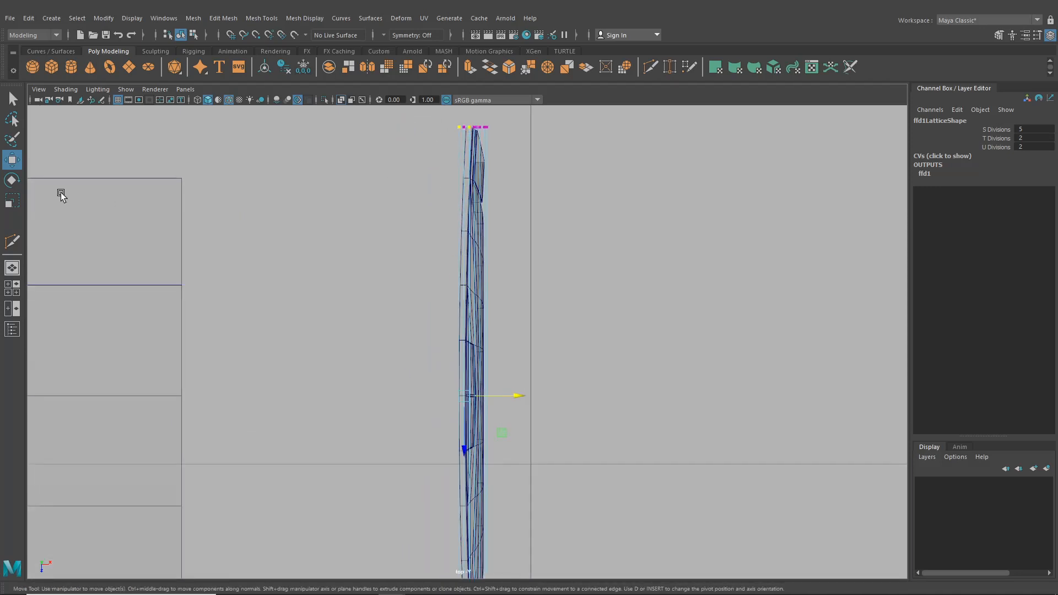
left_click(12, 269)
- Limit the point selection to the lattice's second row from the top, then return to whole-object selection
left_click_drag(429, 348, 319, 267, "alt")
left_click_drag(570, 263, 590, 243, "alt")
left_click_drag(602, 262, 507, 334, "alt")
left_click_drag(595, 248, 595, 248, "shift")
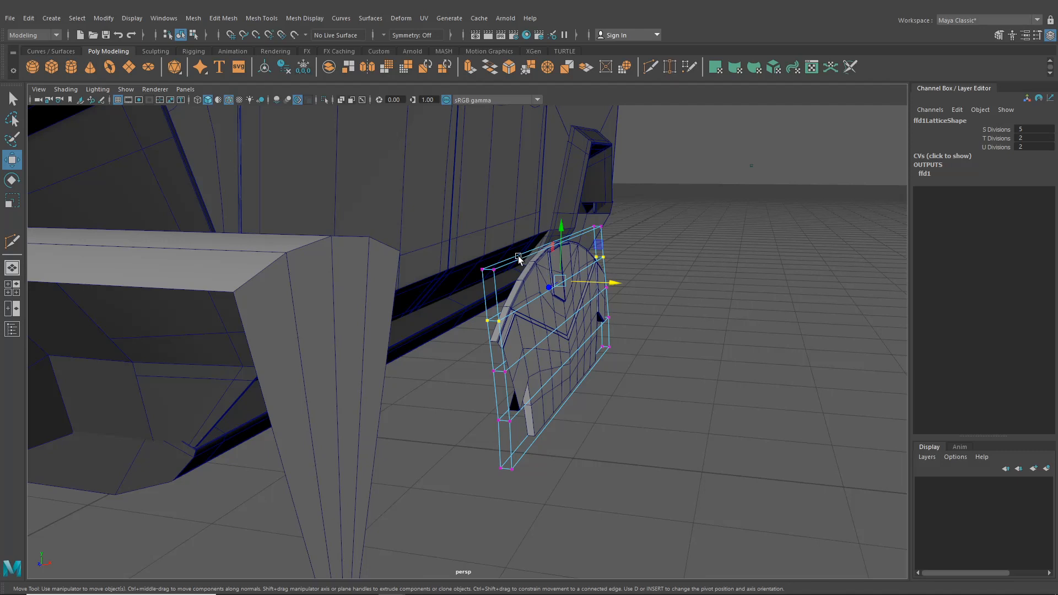
right_click_drag(519, 259, 563, 257)
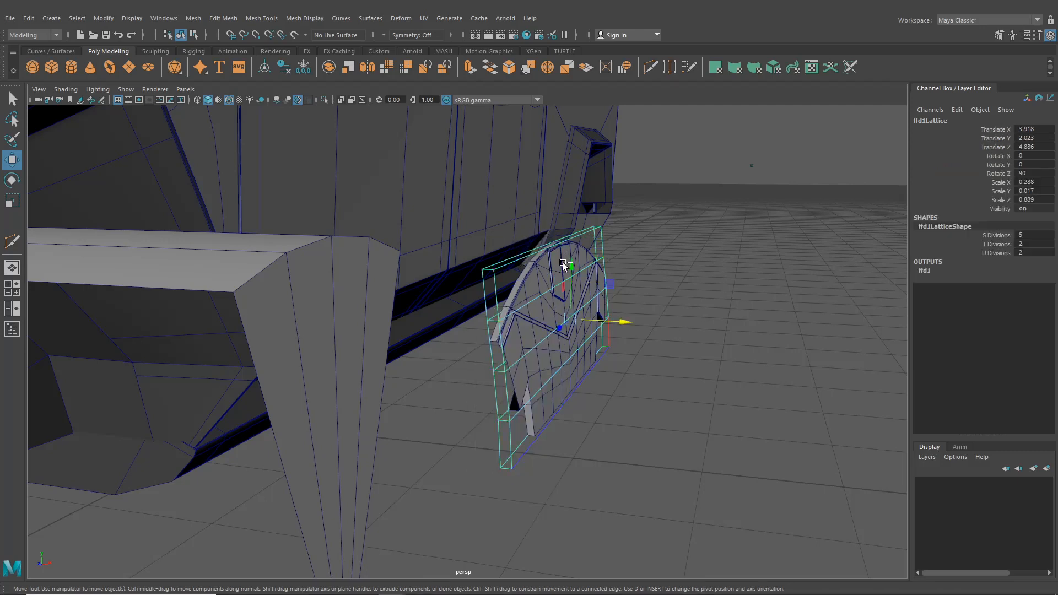
- Undo the moves of the lattice points
key("ctrl+z")
key("ctrl+z")
key("ctrl+z")
key("ctrl+z")
key("ctrl+z")
key("ctrl+z")
key("ctrl+z")
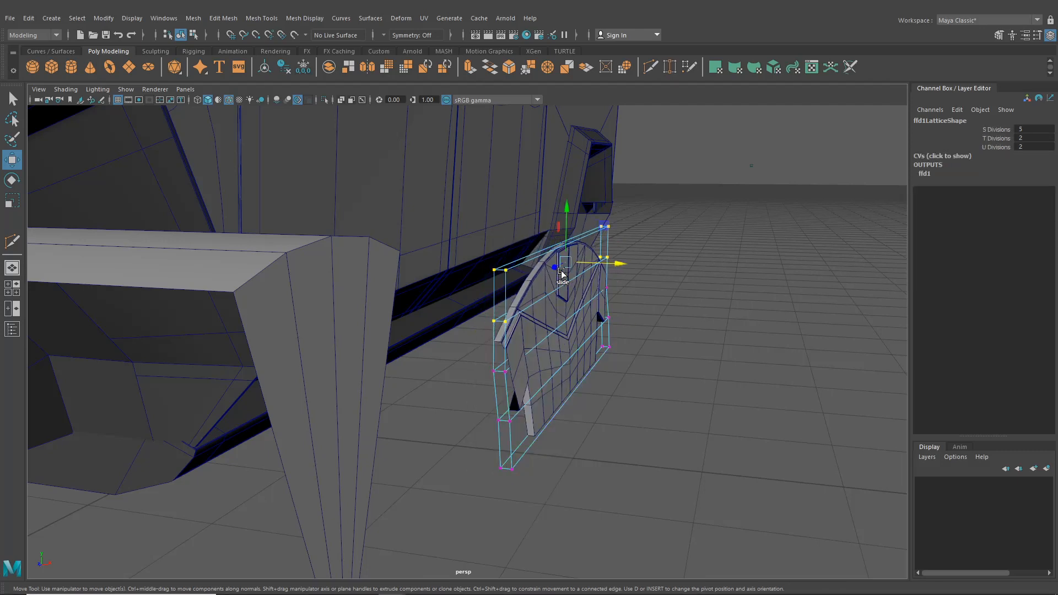
key("ctrl+z")
key("ctrl+z")
key("ctrl+z")
key("ctrl+z")
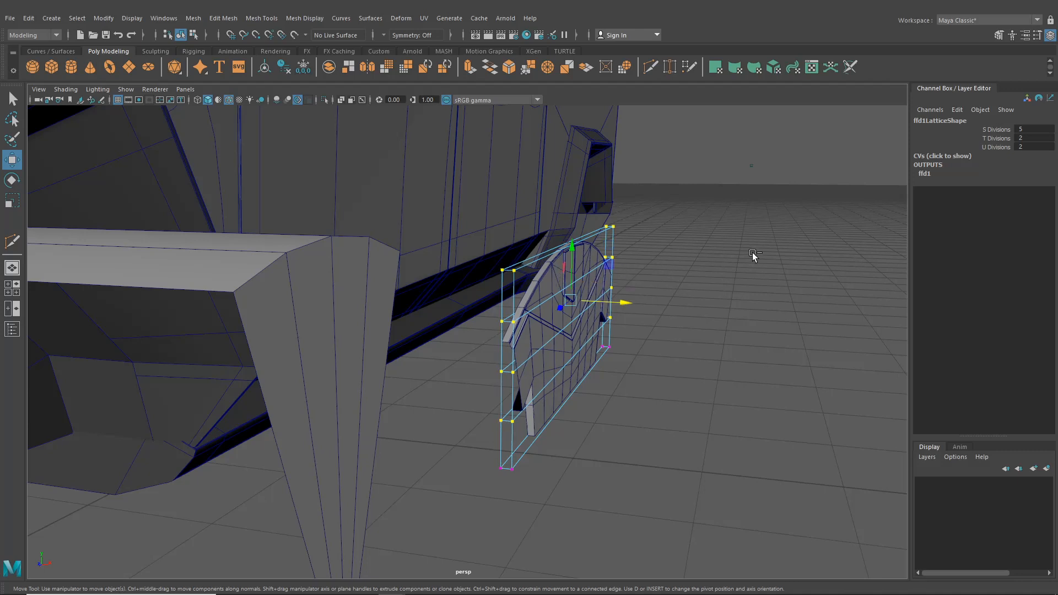
key("ctrl+z")
key("ctrl+z")
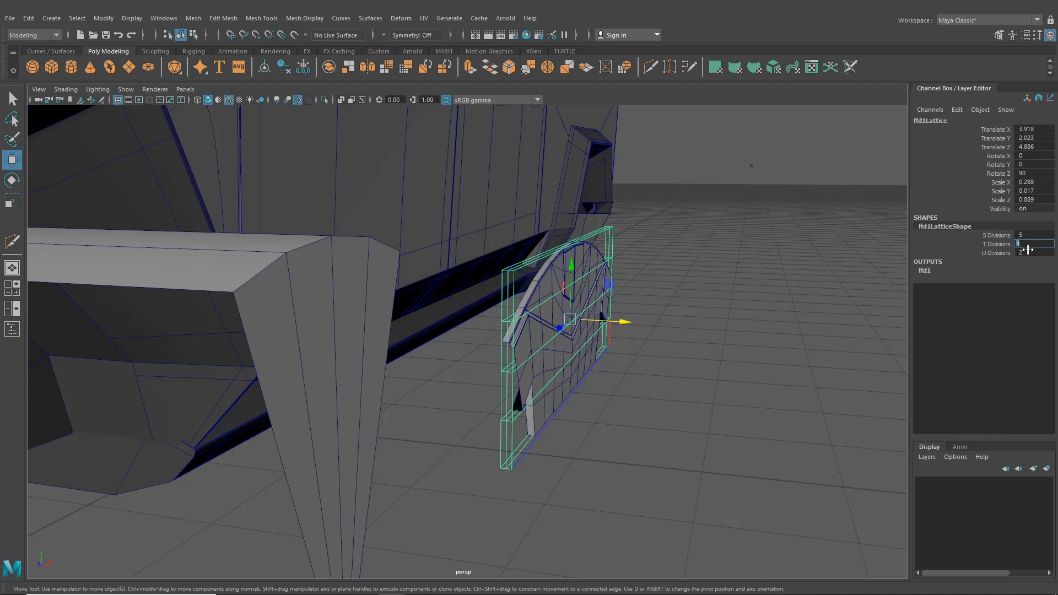
- Set the lattice's T divisions to 2 and its U divisions to 4
left_click(1028, 251)
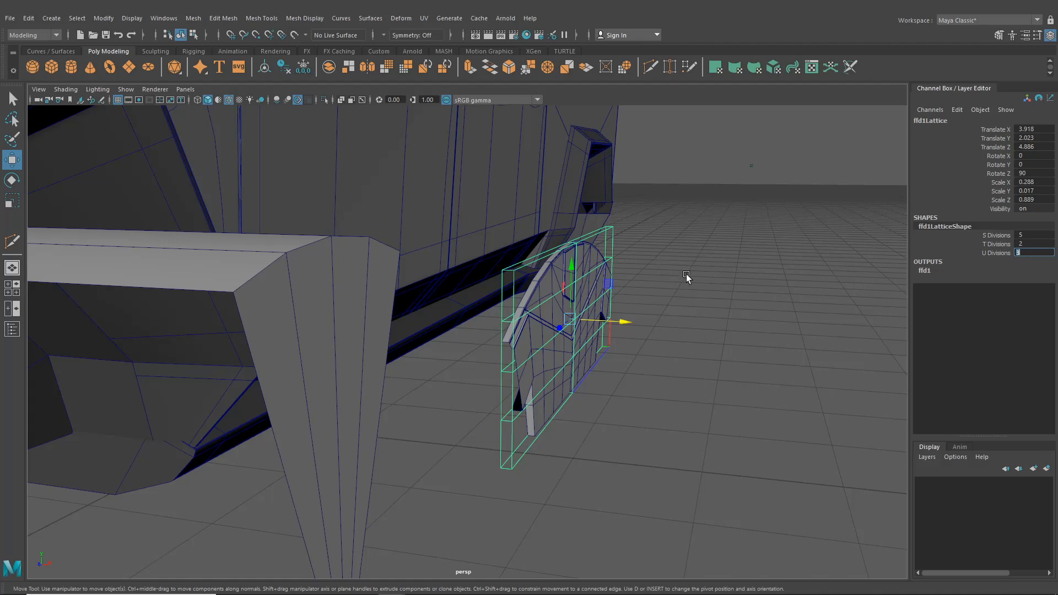
left_click_drag(688, 274, 713, 281, "alt")
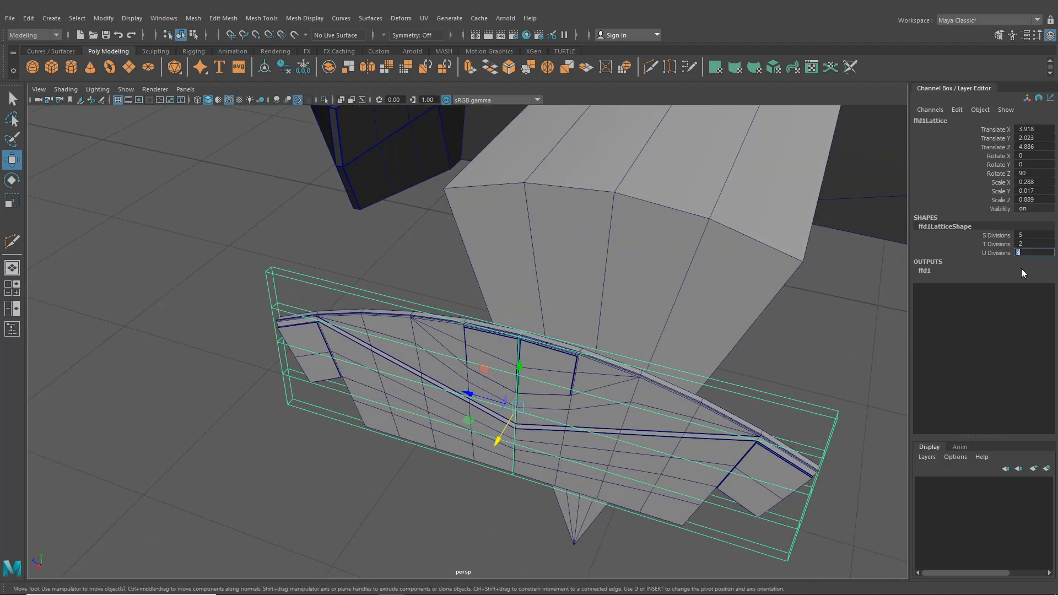
key("Return")
left_click_drag(526, 381, 505, 357, "alt")
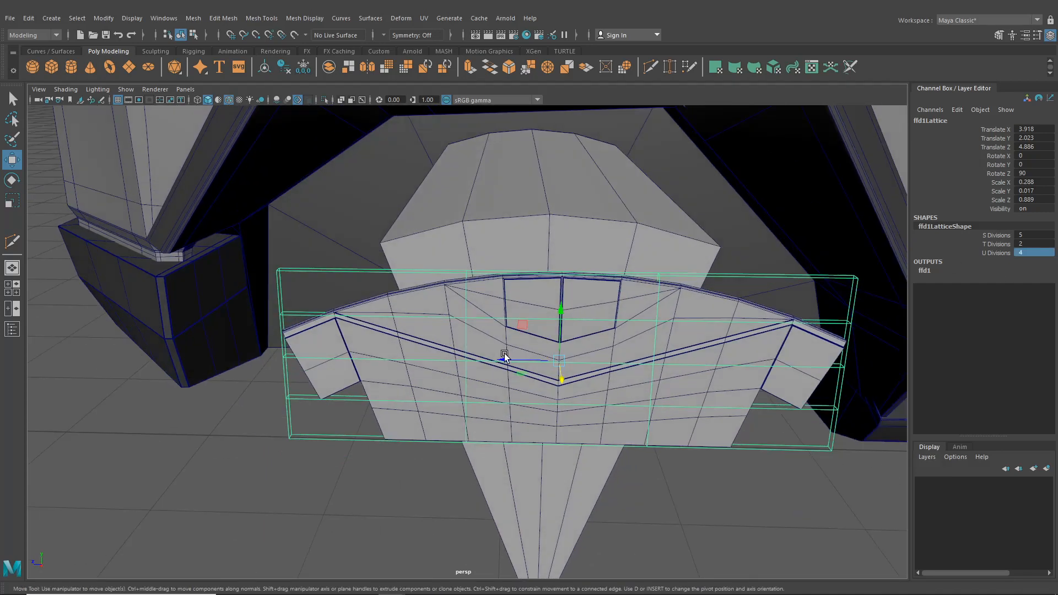
- Switch to lattice point selection and shift the upper rows of points slightly inward toward the car
right_click_drag(350, 270, 321, 240)
left_click_drag(346, 300, 341, 271, "alt")
left_click_drag(223, 213, 872, 366)
left_click_drag(871, 366, 683, 353, "alt")
left_click_drag(642, 271, 634, 272)
- Nudge the lattice's second row of points from the bottom and the second row from the top slightly inward
left_click_drag(658, 357, 658, 346, "alt")
left_click_drag(653, 402, 525, 359)
left_click_drag(532, 368, 537, 380, "alt")
left_click_drag(640, 376, 638, 375)
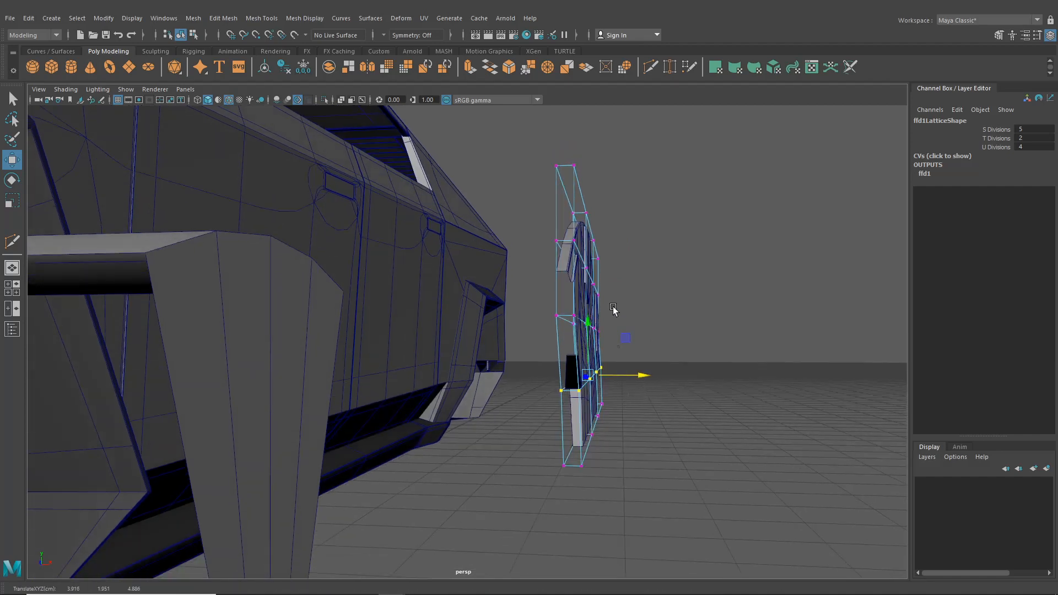
left_click_drag(613, 308, 587, 290, "alt")
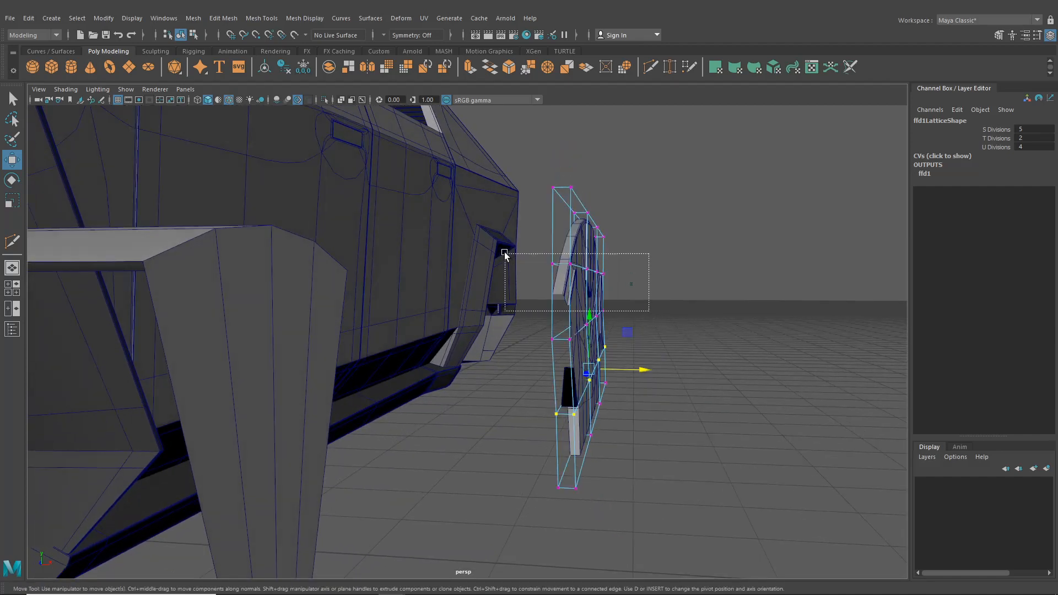
left_click_drag(505, 255, 549, 269)
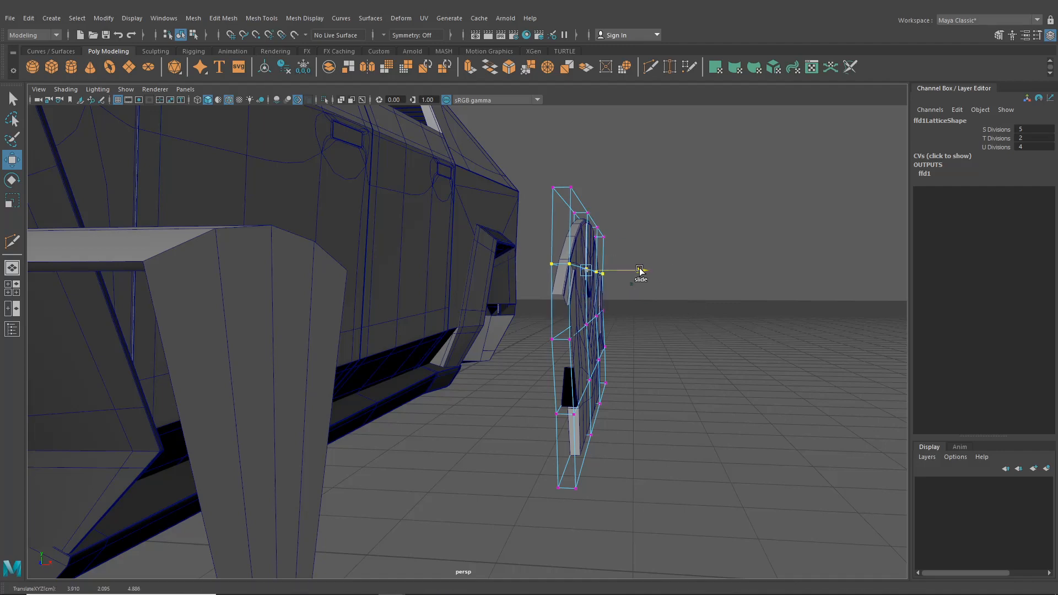
left_click_drag(641, 270, 637, 271)
- Move the lattice's top row of points further inward to curve the arc piece's upper edge
left_click_drag(511, 170, 638, 255)
left_click_drag(632, 246, 645, 252, "alt")
left_click_drag(639, 214, 630, 214)
left_click_drag(632, 213, 625, 211, "alt")
mouse_move(627, 214)
left_mouse_down("alt")
mouse_move(635, 235)
mouse_move(629, 203)
left_mouse_up("alt")
- In the four-view layout, select the end points of the lattice's second row from the top and nudge them inward along X
left_click(12, 284)
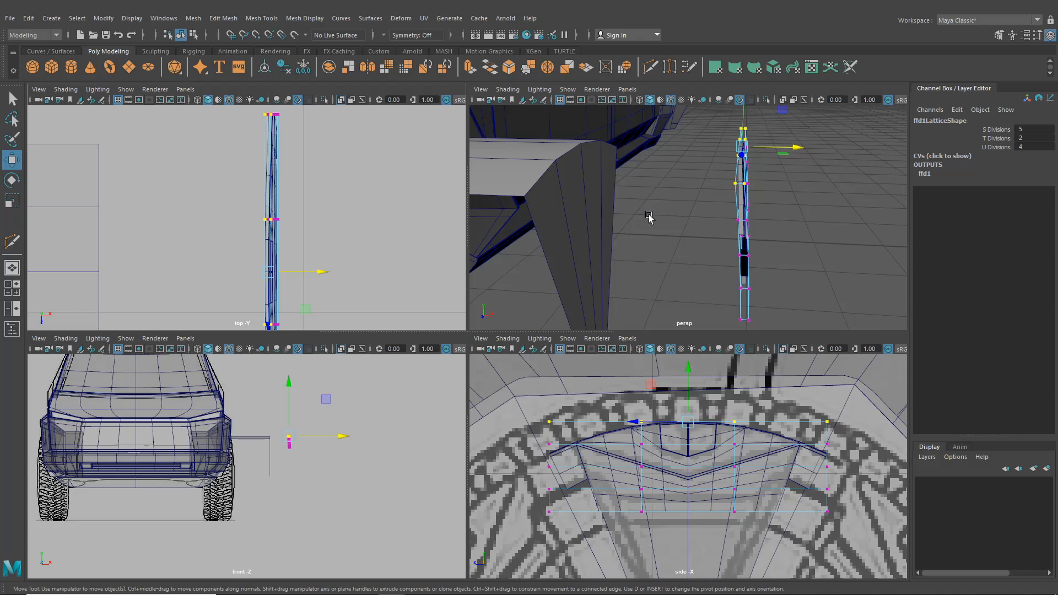
left_click_drag(649, 217, 734, 240, "alt")
left_click_drag(753, 245, 712, 245, "alt")
left_click_drag(812, 143, 810, 142, "shift")
left_click_drag(366, 265, 359, 260, "alt")
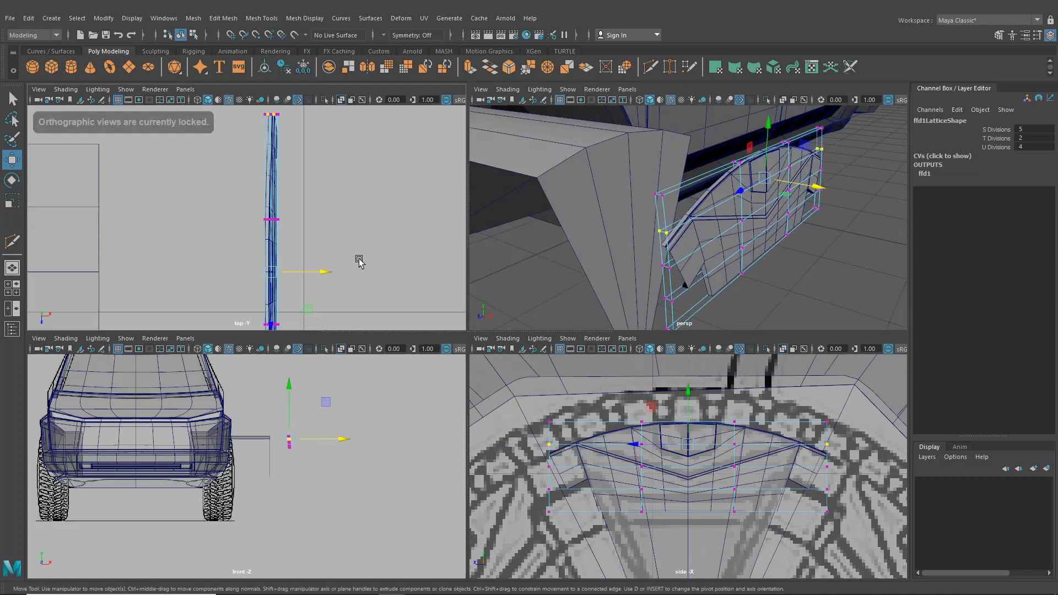
middle_click_drag(358, 260, 374, 265, "alt")
left_click_drag(337, 279, 335, 280)
- Fine-tune the inward offset of the second row's end points along X in the top view
middle_click_drag(328, 226, 343, 264, "alt")
right_click_drag(343, 263, 356, 278, "alt")
mouse_move(356, 278)
middle_mouse_down("alt")
mouse_move(355, 264)
mouse_move(372, 267)
middle_mouse_up("alt")
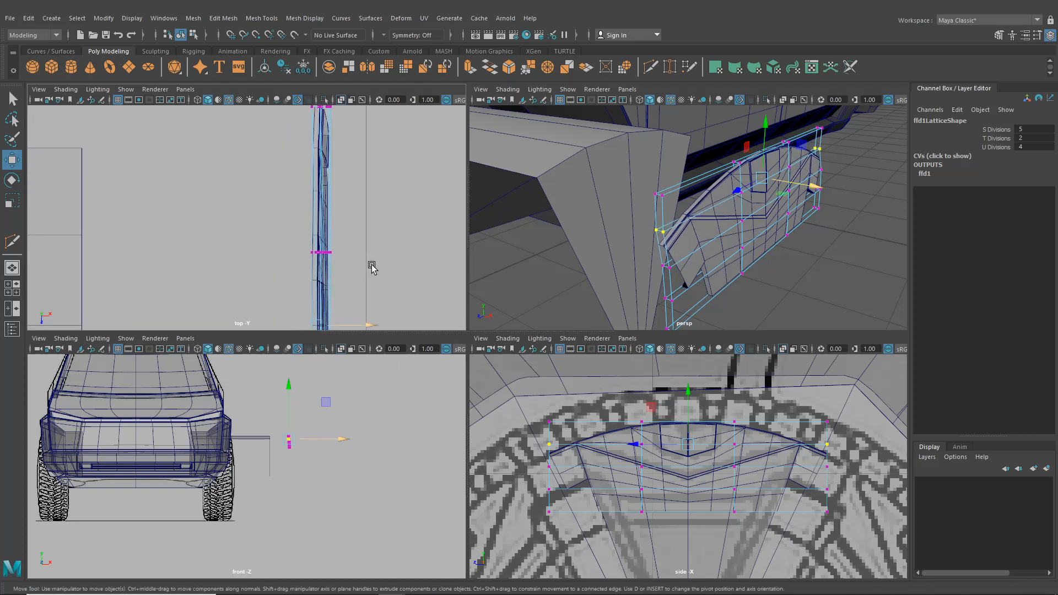
left_click_drag(366, 312, 360, 317)
key("ctrl+z")
right_click_drag(374, 282, 366, 300, "alt")
left_click_drag(360, 302, 360, 302)
- Return to whole-object selection in the full perspective view and delete all construction history to bake the lattice deformation into the arc piece
left_click_drag(703, 219, 472, 277, "alt")
key("space")
left_click(193, 37)
left_click(181, 36)
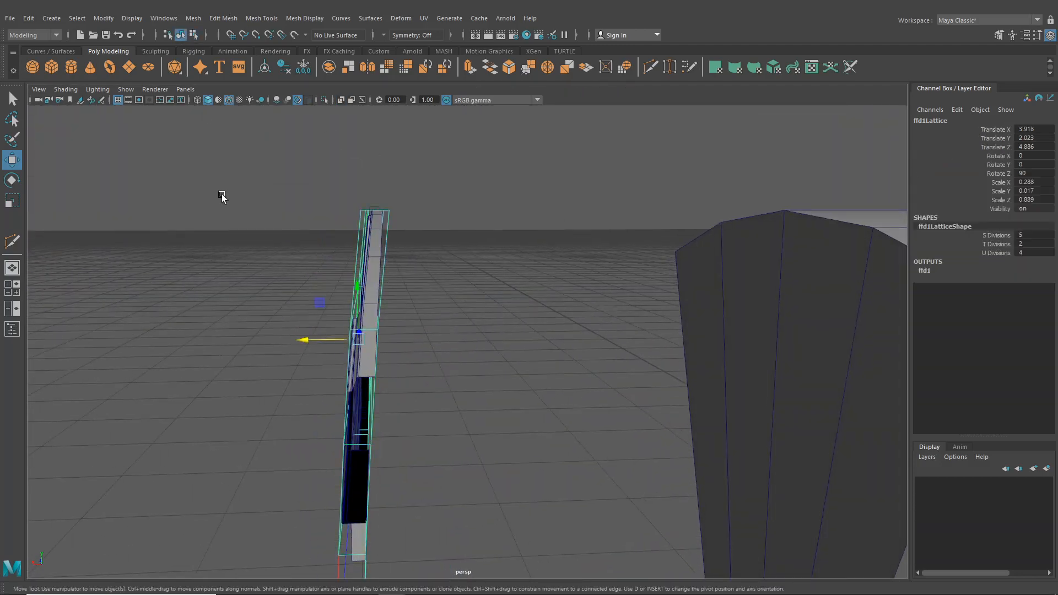
left_click(222, 199)
left_click_drag(222, 198, 324, 256, "alt")
scroll(363, 304, "down", 3)
left_click_drag(363, 302, 401, 289, "alt")
left_click(401, 289)
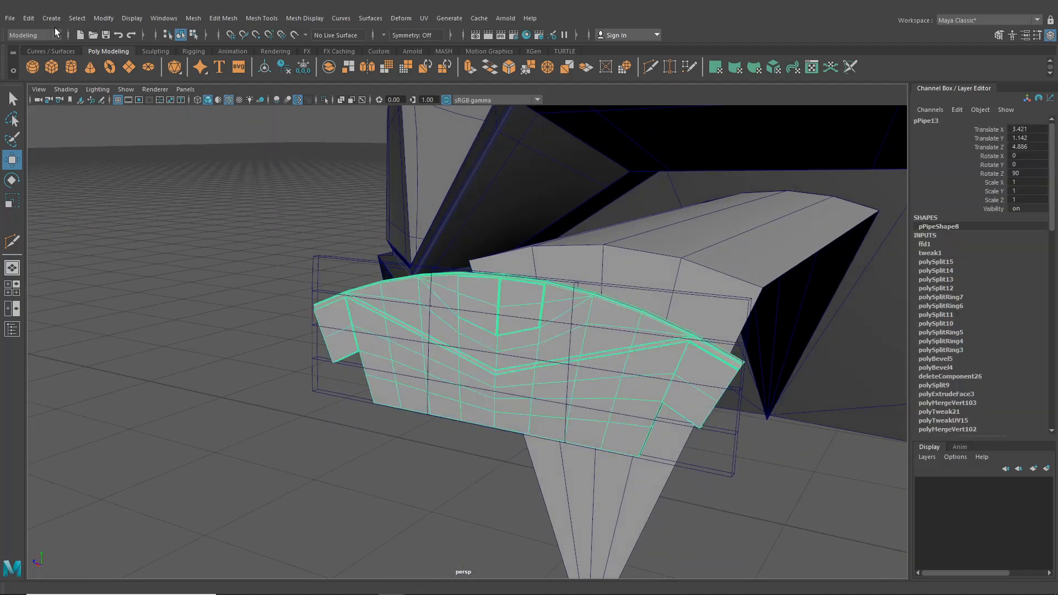
left_click(28, 18)
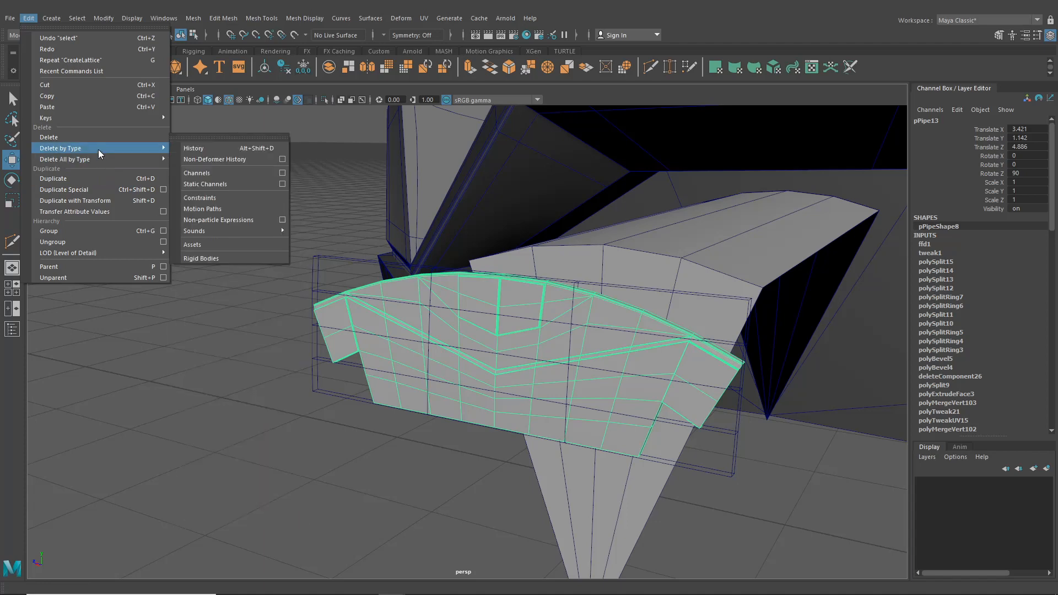
mouse_move(128, 160)
left_click(194, 161)
- Switch to edge selection and select the border edge loop along the back of the arc piece's rim
left_click_drag(181, 214, 516, 282, "alt")
right_click_drag(516, 283, 544, 283)
left_click_drag(544, 283, 588, 320, "alt")
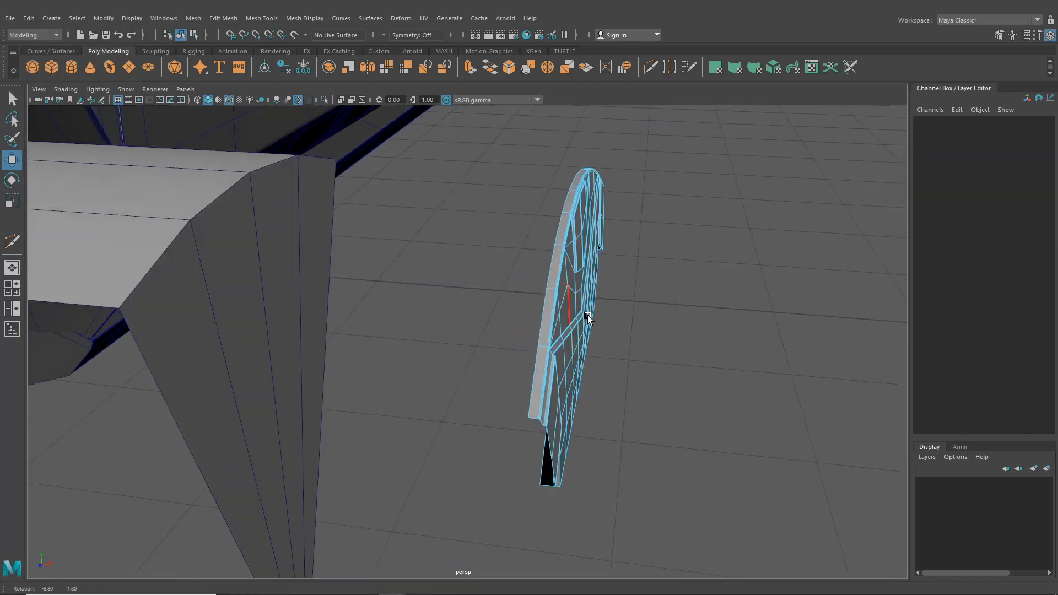
middle_click_drag(588, 320, 518, 359, "alt")
scroll(518, 358, "up", 3)
left_click_drag(518, 359, 478, 363, "alt")
scroll(478, 362, "up", 3)
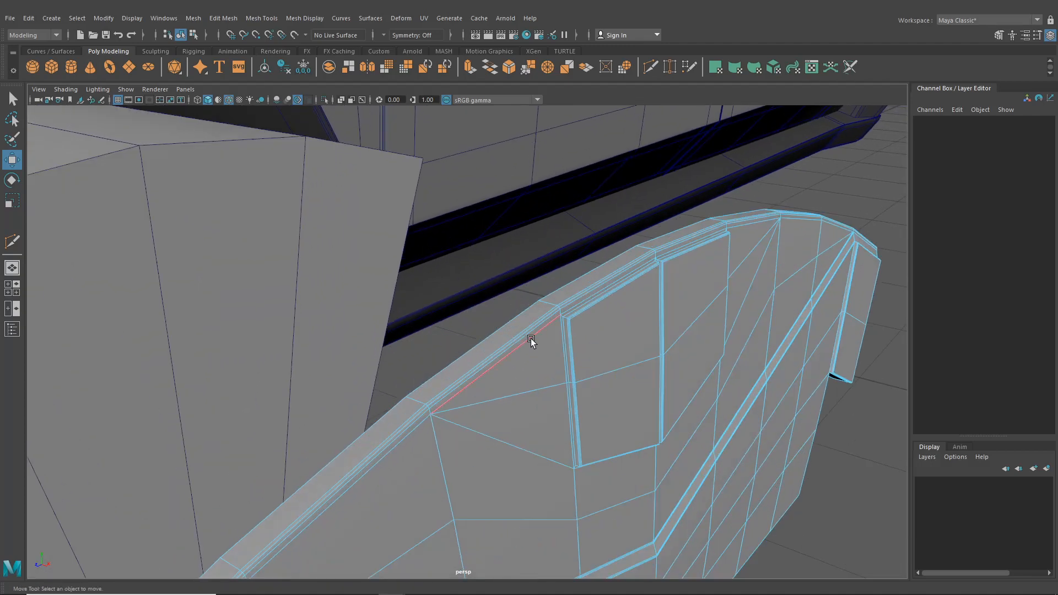
key("alt")
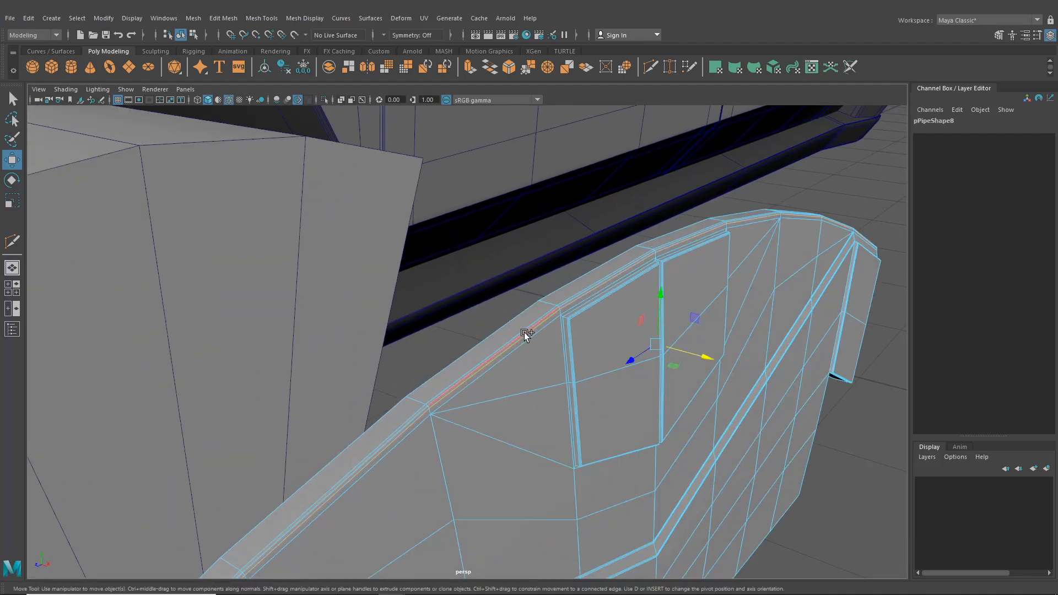
double_click(524, 332)
left_click_drag(511, 332, 532, 354, "alt")
double_click(514, 329)
- Try to flatten and shift the selected border edges along X
left_click(12, 201)
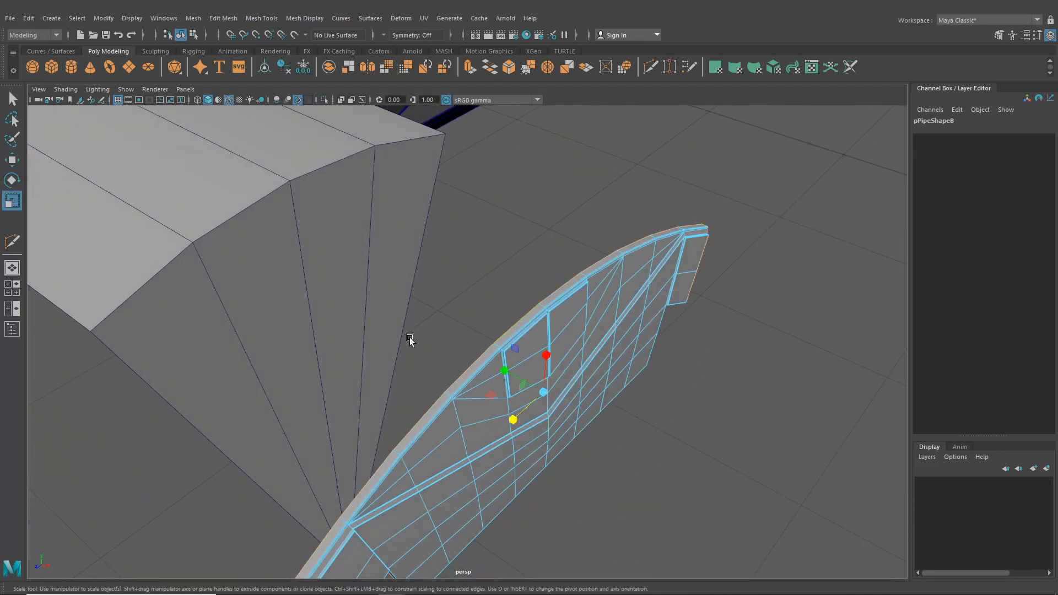
left_click_drag(409, 338, 492, 368, "alt")
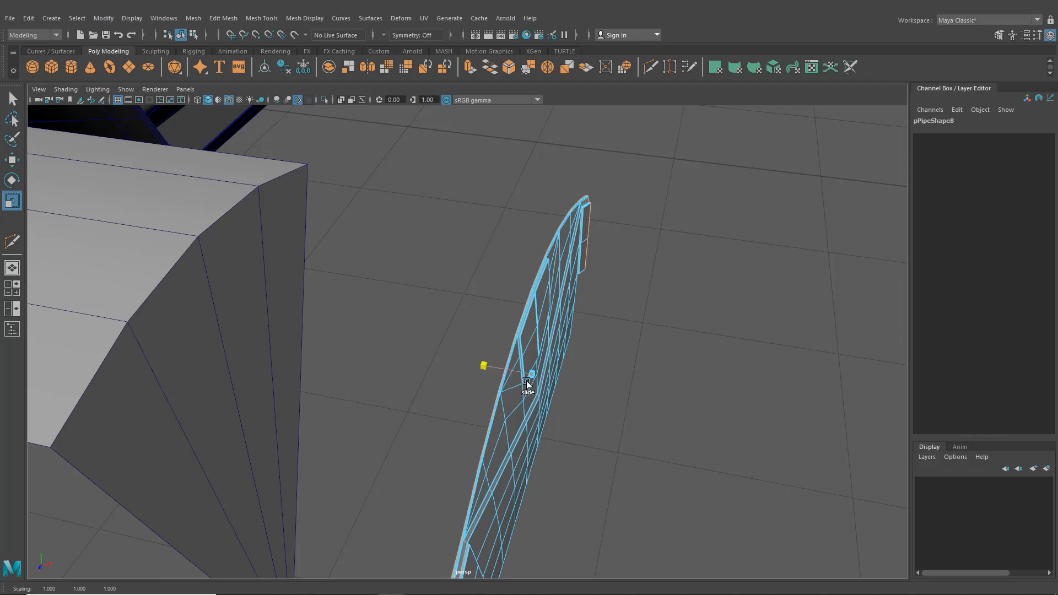
left_click(12, 160)
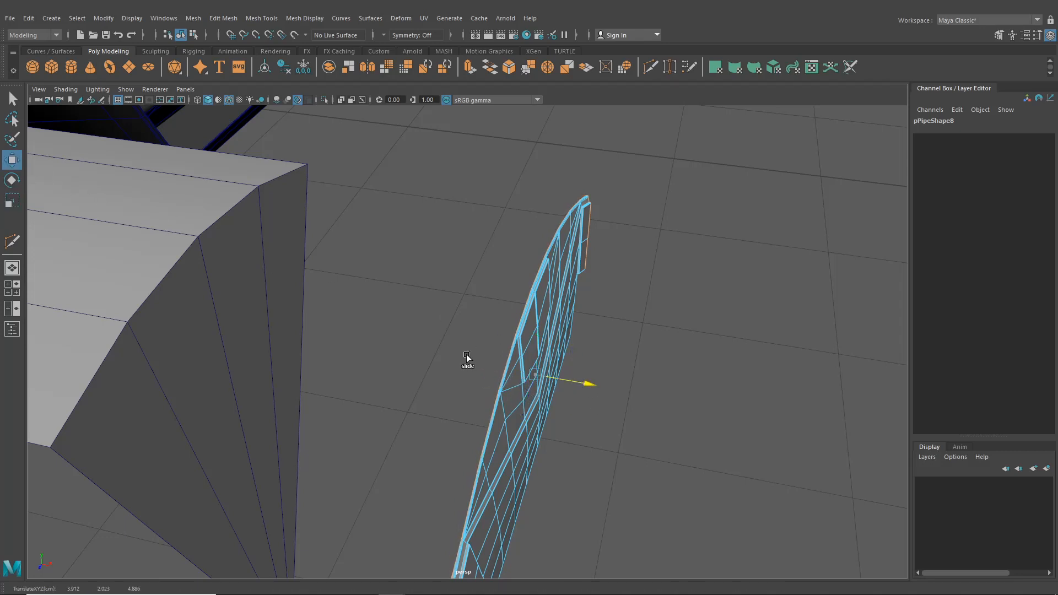
key("ctrl+z")
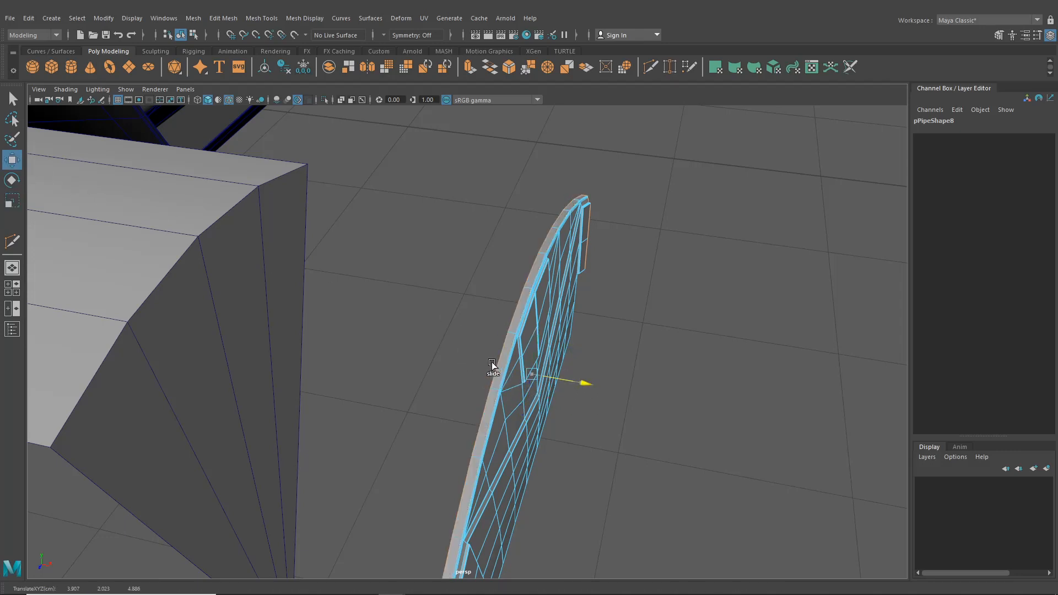
- Turn off the edge transform constraint and try moving the border edges inward along X
left_click(999, 35)
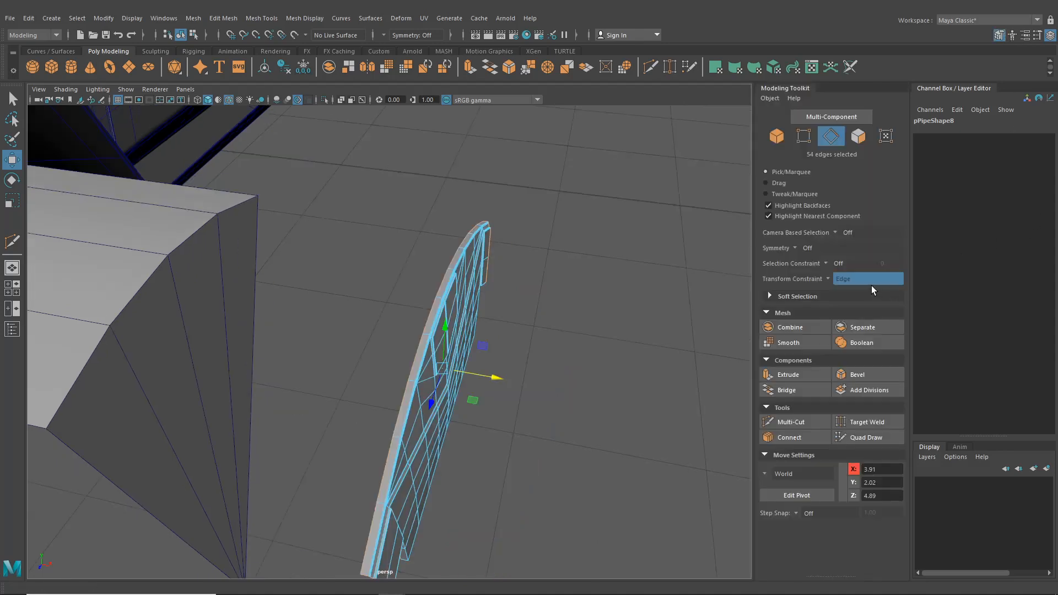
left_click(827, 279)
left_click(843, 283)
left_click(1002, 36)
left_click_drag(585, 382, 505, 366)
- Select only the back rim edges along the arc piece's outer curve, segment by segment from one end to the other
middle_click_drag(507, 363, 547, 267, "alt")
left_click_drag(547, 266, 530, 297, "alt")
left_click(481, 369)
left_click(499, 310, "shift")
left_click(521, 264, "shift")
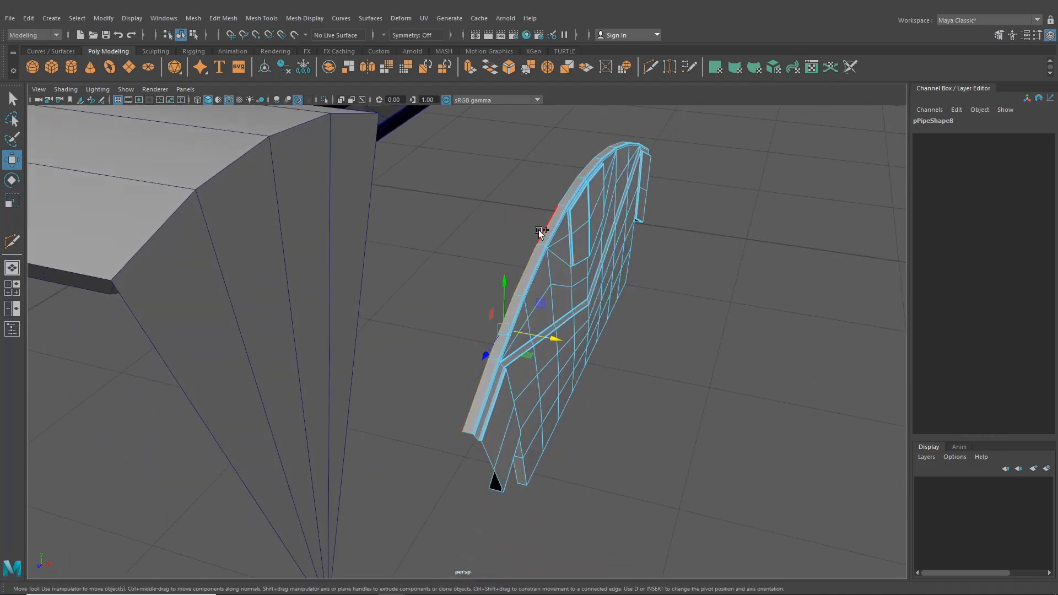
left_click(543, 225, "shift")
left_click(566, 187, "shift")
left_click(585, 166, "shift")
left_click_drag(588, 168, 524, 378, "alt")
left_click_drag(560, 412, 572, 372, "alt")
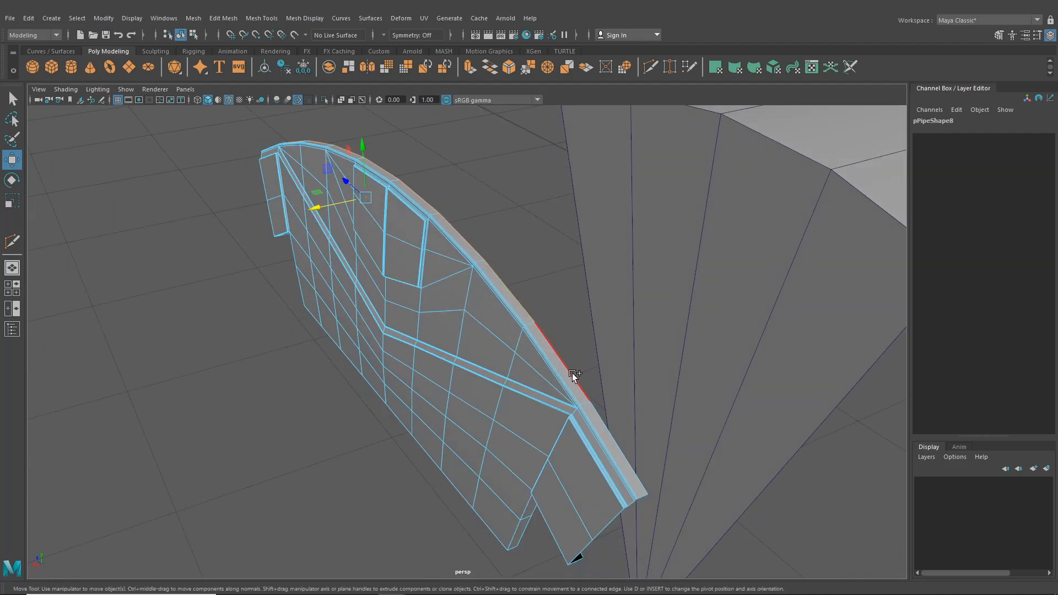
- Pull the selected back rim edges far inward to widen the rim and flatten them along X
left_click_drag(484, 316, 451, 213, "alt")
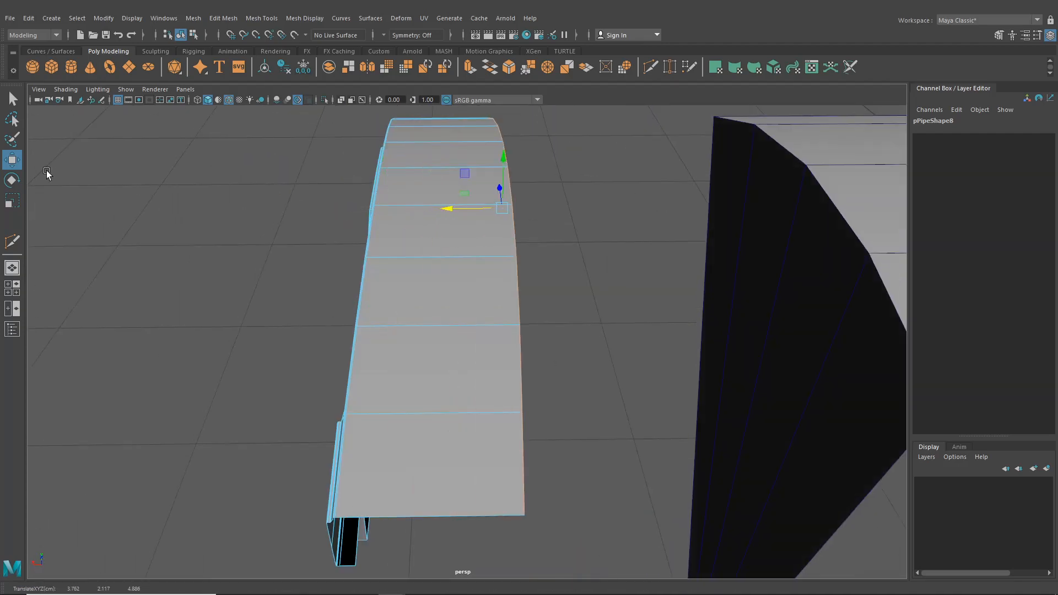
key("r")
left_click_drag(554, 208, 510, 309)
- Move the edge loop nearest the widened strip to the middle of the rim and flatten it along X
double_click(507, 305)
key("w")
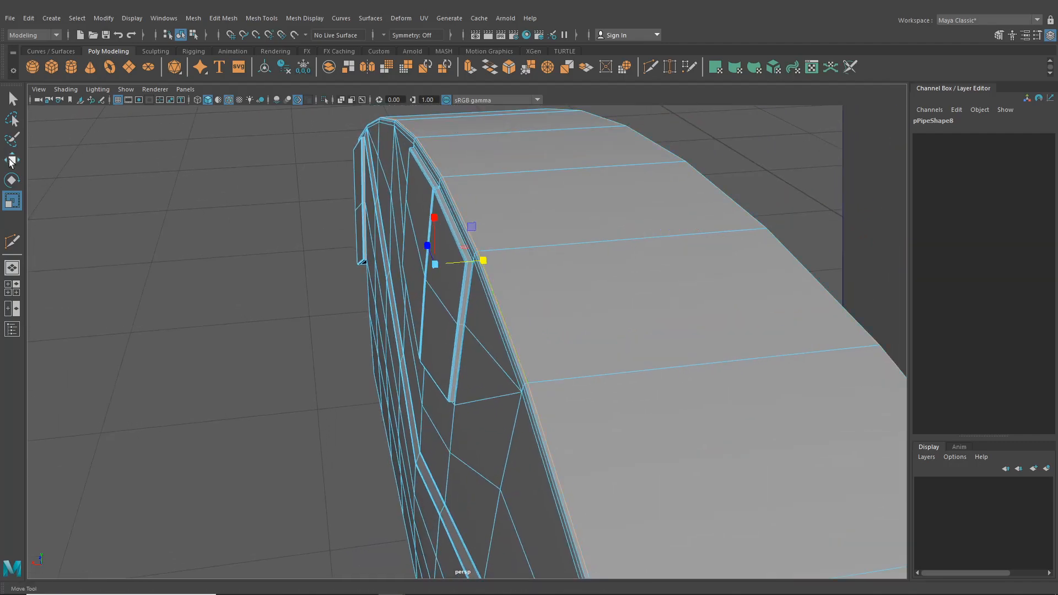
left_click_drag(425, 273, 542, 263, "ctrl+shift")
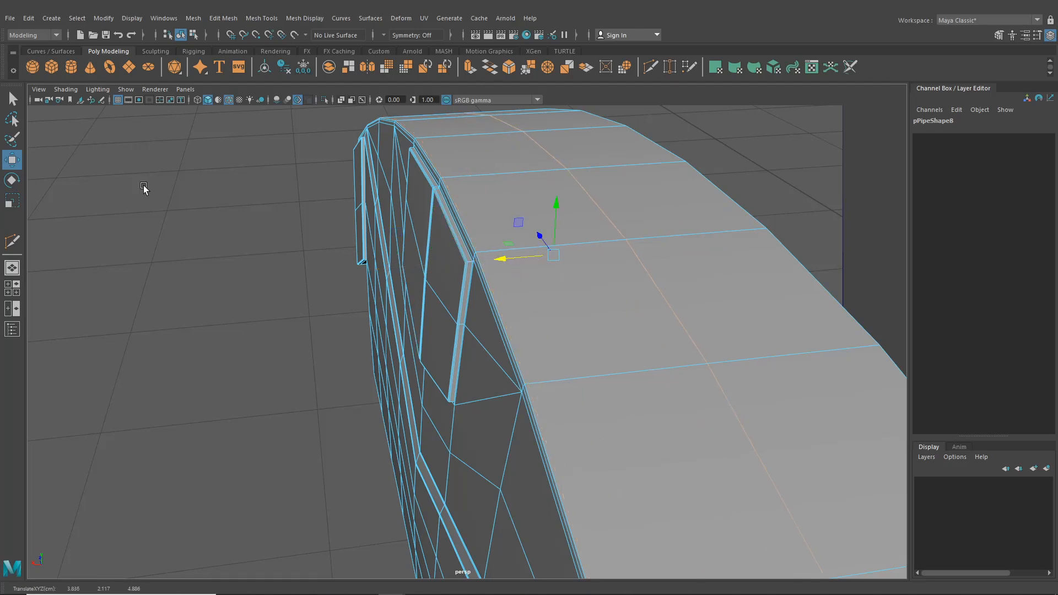
left_click(13, 204)
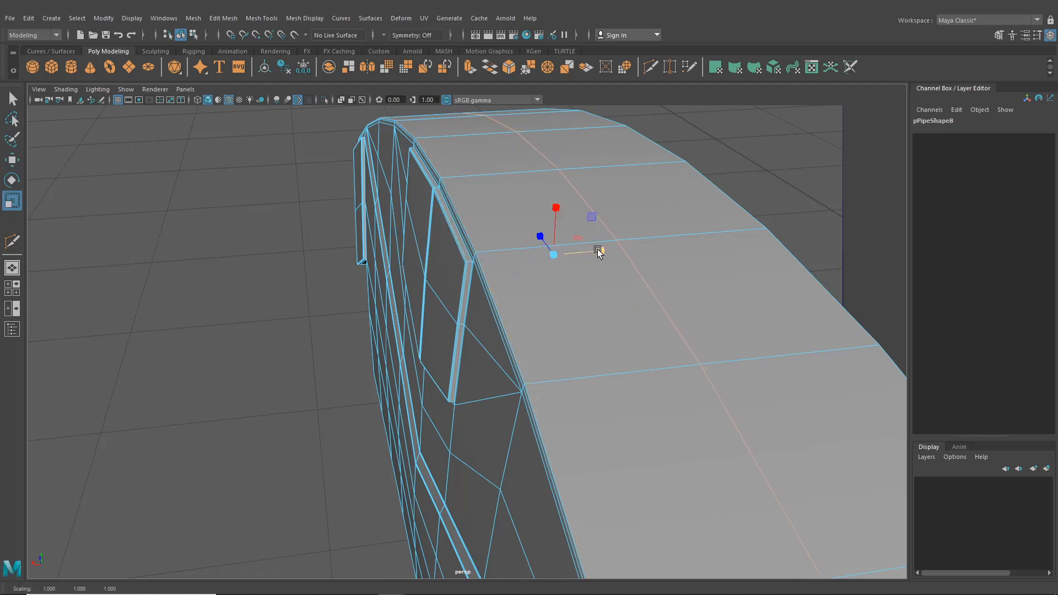
key("ctrl+z")
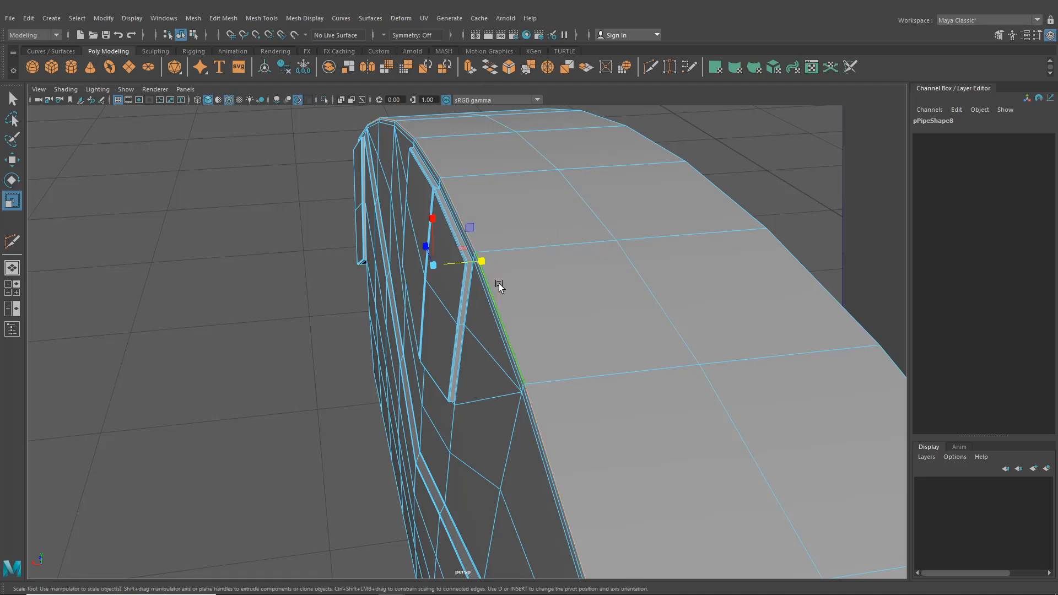
- Move the next edge loop onto the rim between the front edge and the middle loop, and flatten it along X
key("w")
left_click_drag(382, 270, 432, 269)
left_click(13, 202)
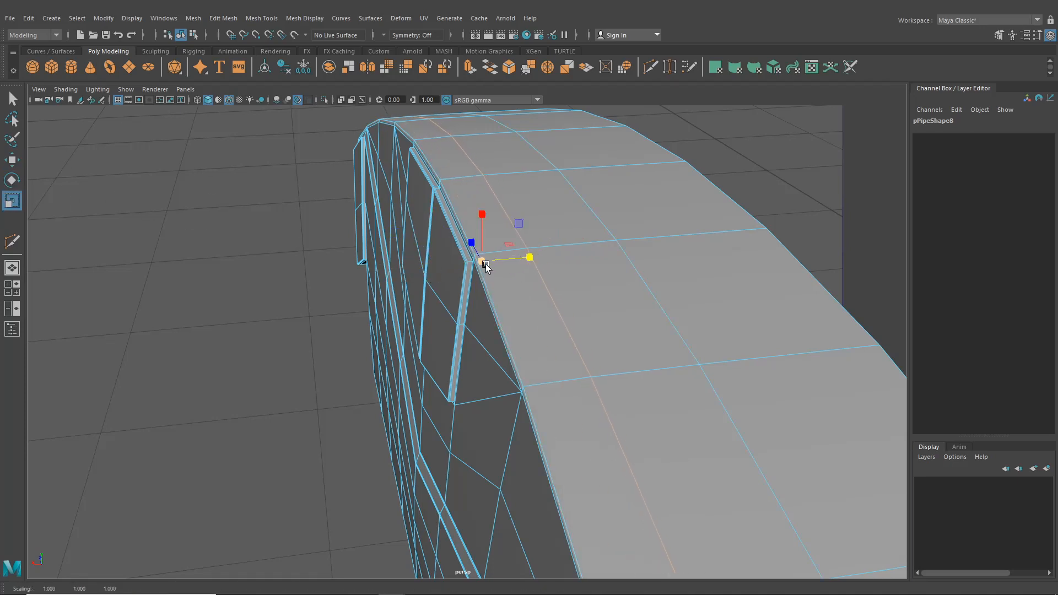
left_click_drag(525, 256, 465, 264)
- Shift the third edge loop inward from the arc's front edge and flatten it along X
double_click(488, 286)
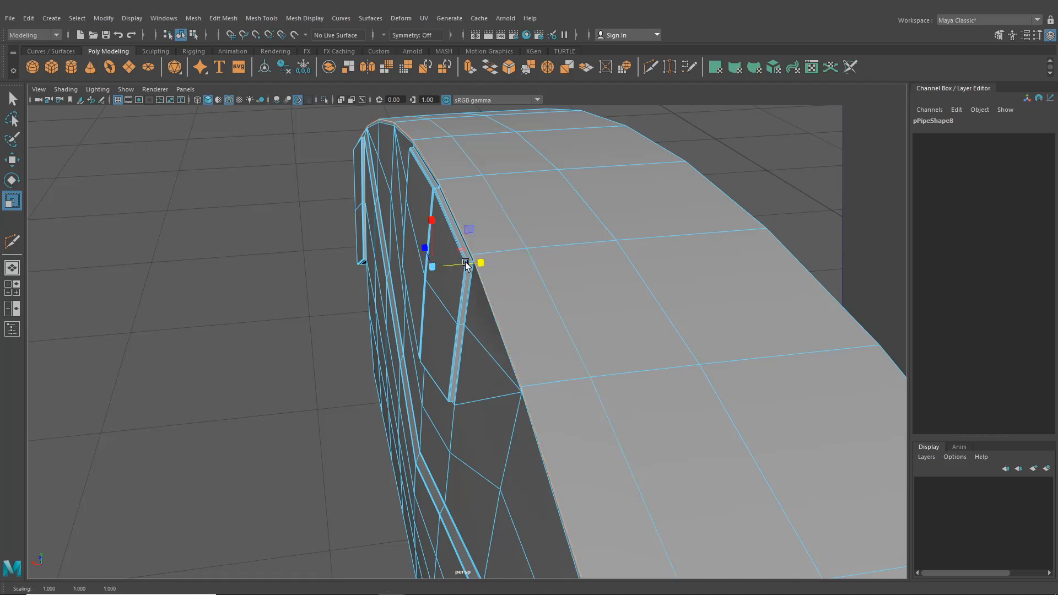
left_click(12, 160)
left_click_drag(388, 273, 413, 270)
key("e")
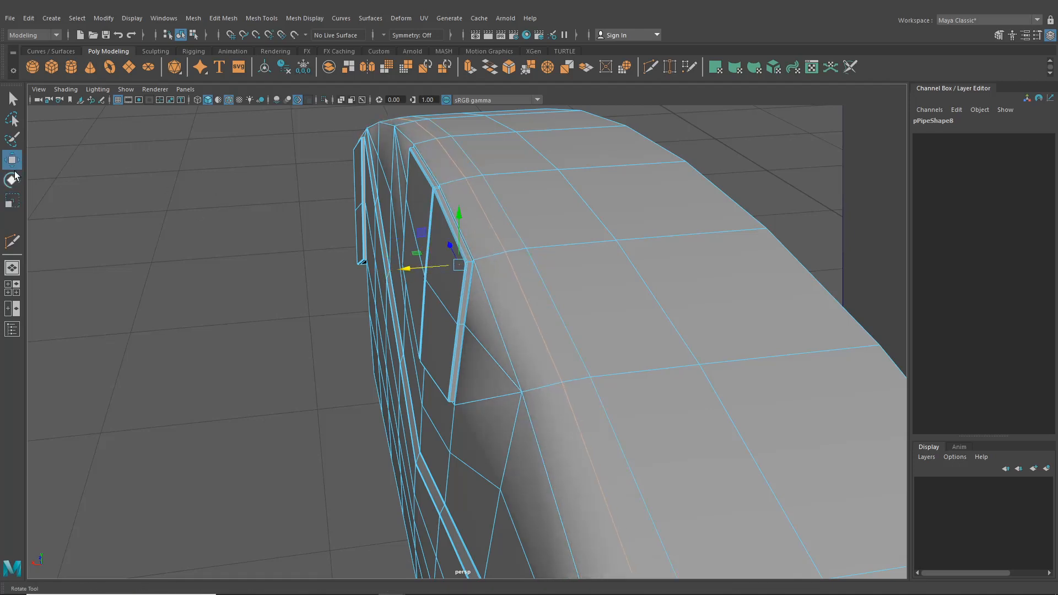
key("r")
left_click_drag(499, 260, 473, 264)
- Move the flattened third edge loop back close to the arc piece's front edge
left_click(12, 159)
left_click_drag(298, 221, 302, 214, "alt")
right_click_drag(302, 214, 352, 266, "alt")
mouse_move(398, 264)
left_mouse_down()
mouse_move(385, 266)
mouse_move(422, 264)
mouse_move(398, 263)
left_mouse_up()
- Move the two remaining rim edge loops outward along X so they sit close behind the front edge
double_click(498, 319)
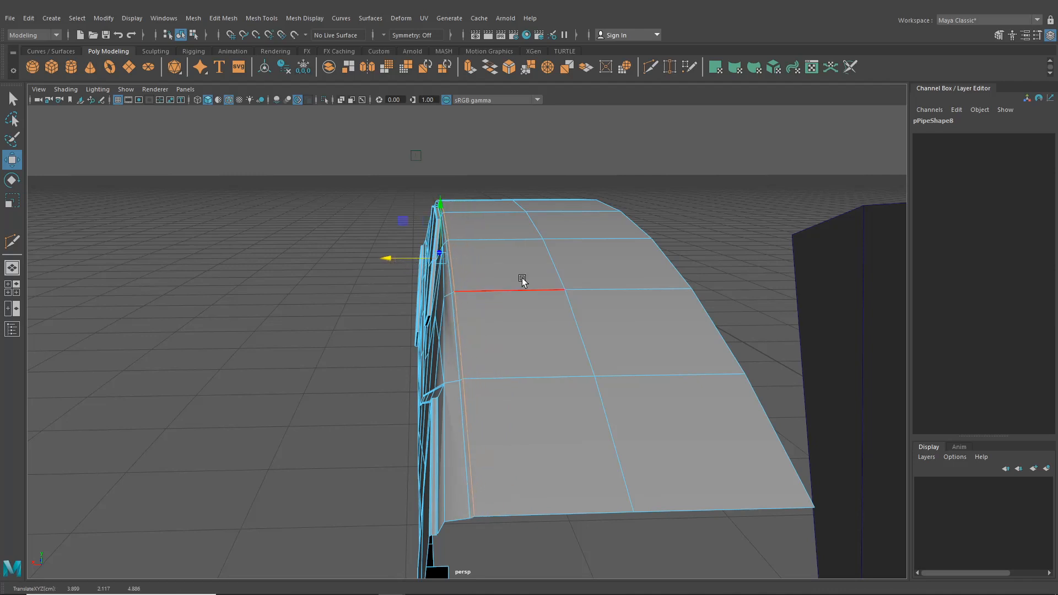
double_click(556, 275)
left_click_drag(476, 257, 402, 263)
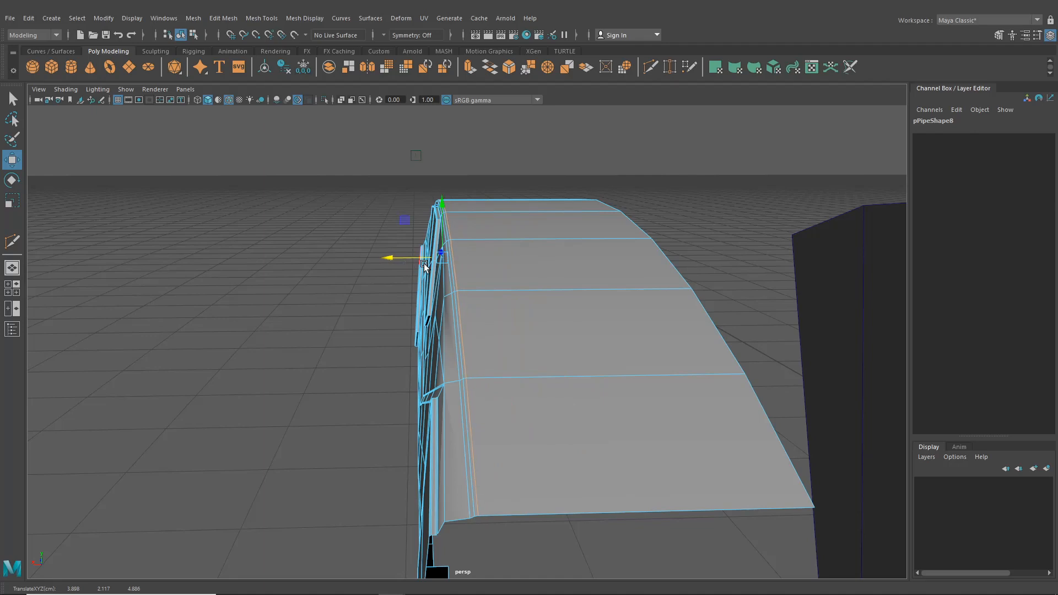
- Move the back border vertices of the arc piece's rim forward along X so they sit close behind the neighbouring edge loops
double_click(658, 259)
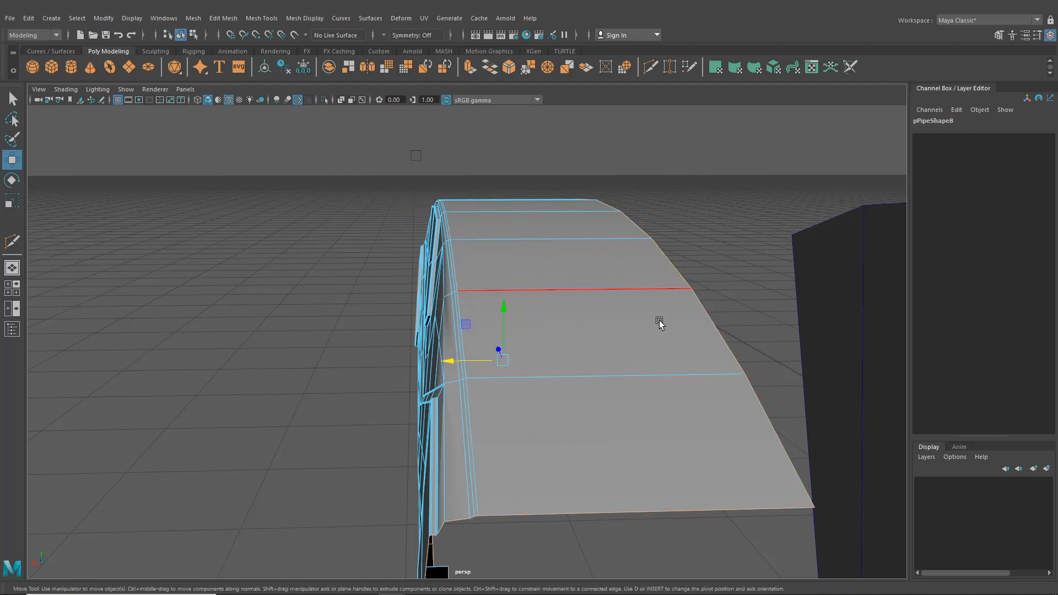
scroll(656, 324, "down", 5)
left_click_drag(645, 321, 629, 330, "alt")
right_click_drag(494, 280, 459, 259)
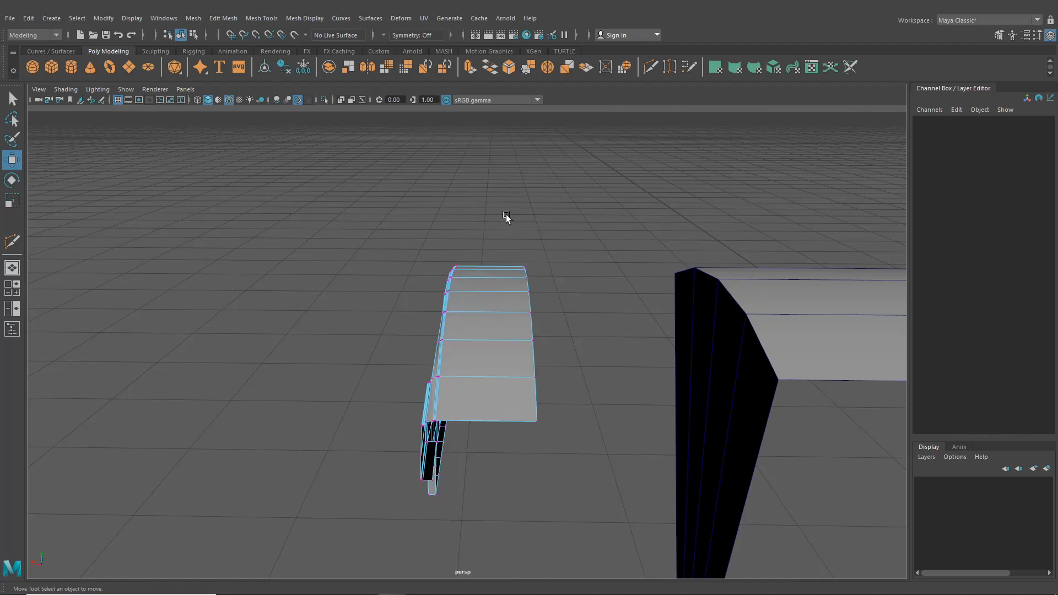
mouse_move(474, 306)
left_mouse_down("alt")
mouse_move(410, 306)
mouse_move(480, 298)
left_mouse_up("alt")
right_click_drag(480, 297, 504, 359, "alt")
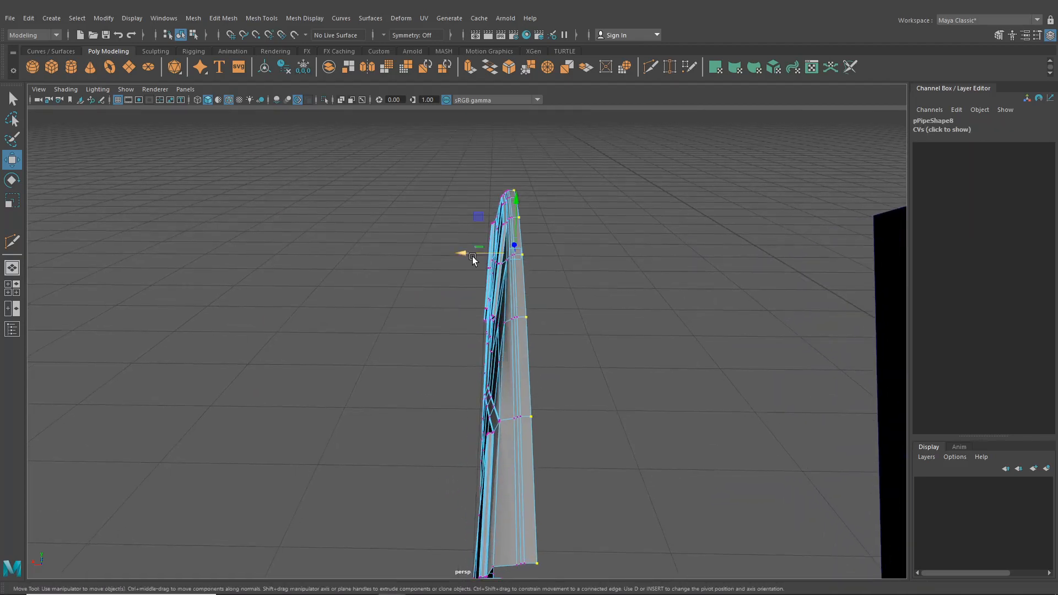
left_click_drag(475, 257, 468, 257)
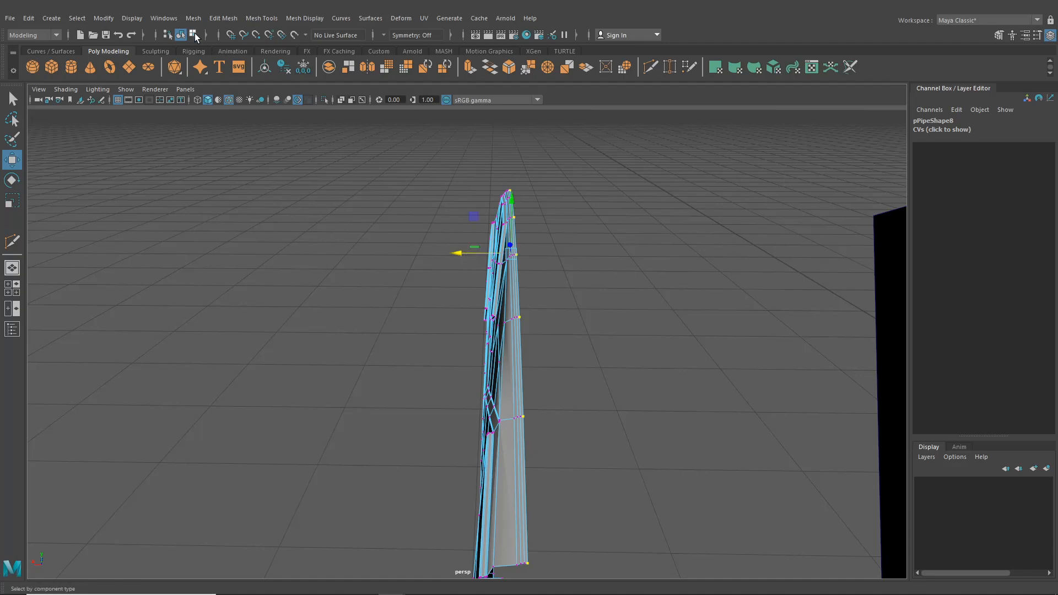
key("F8")
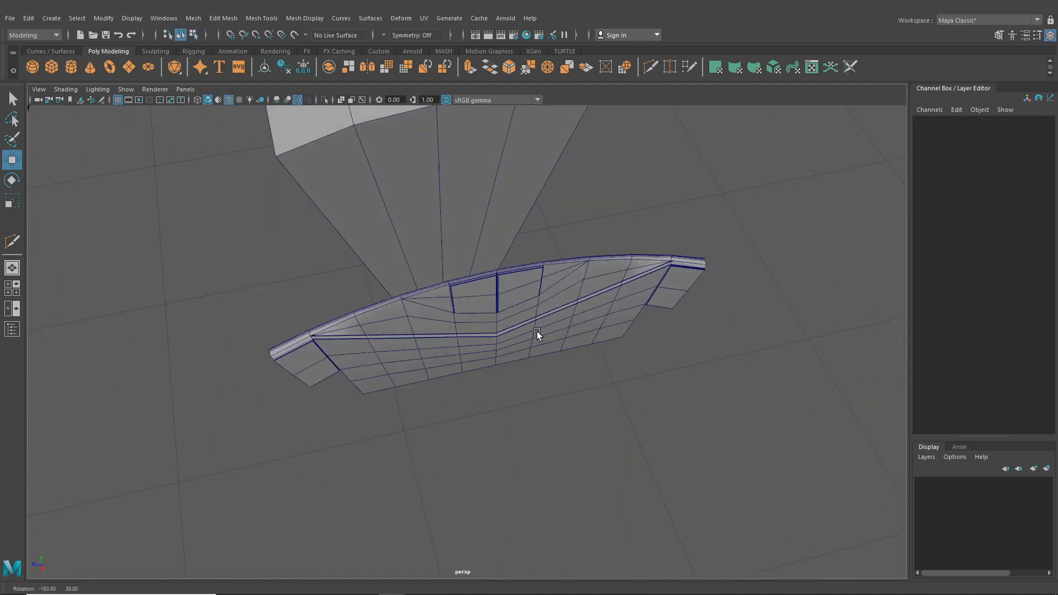
- Turn off the wireframe overlay on shaded objects and put the arc cover piece into vertex editing
scroll(536, 332, "up", 3)
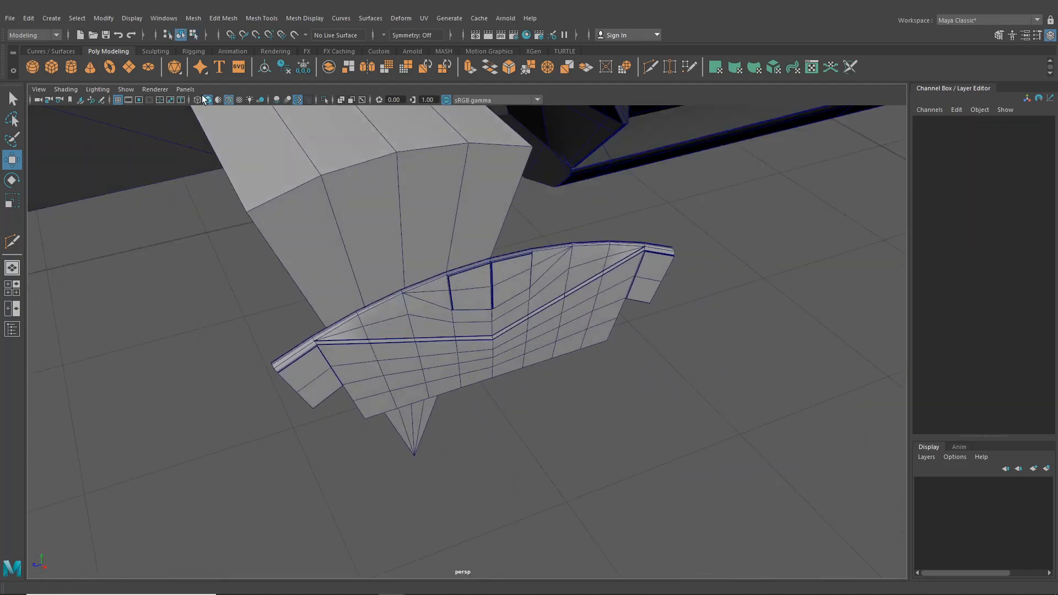
left_click(228, 100)
mouse_move(435, 331)
left_mouse_down("alt")
mouse_move(404, 288)
mouse_move(273, 292)
mouse_move(451, 404)
left_mouse_up("alt")
middle_click_drag(452, 404, 409, 349, "alt")
left_click(352, 326)
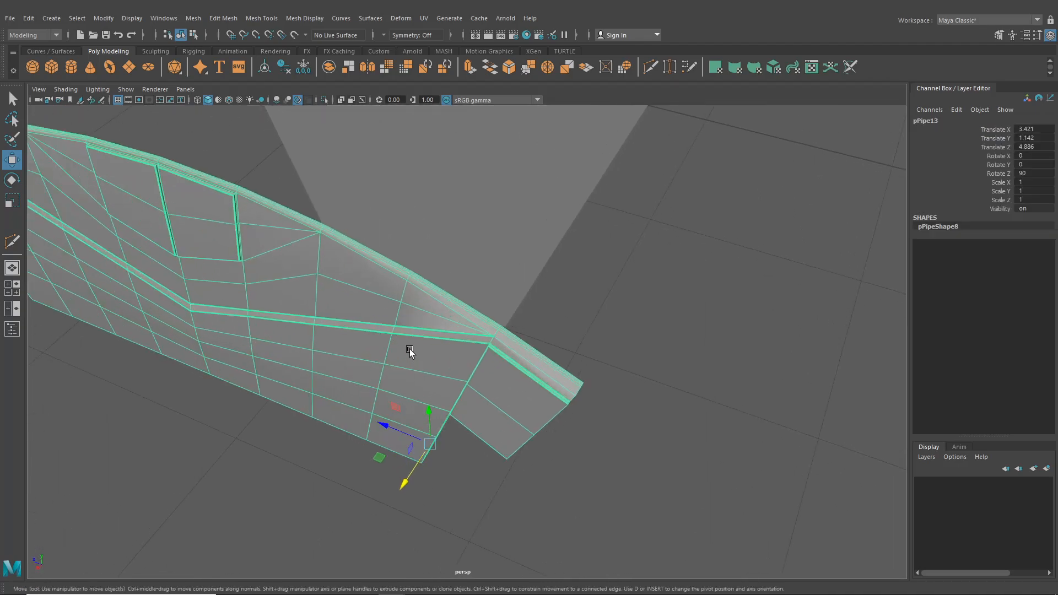
left_click_drag(460, 348, 421, 277, "alt")
right_click_drag(421, 277, 367, 279)
- Merge the clustered vertices where the upper edge of the V-shaped ridge meets the rim at one corner
left_click(418, 358)
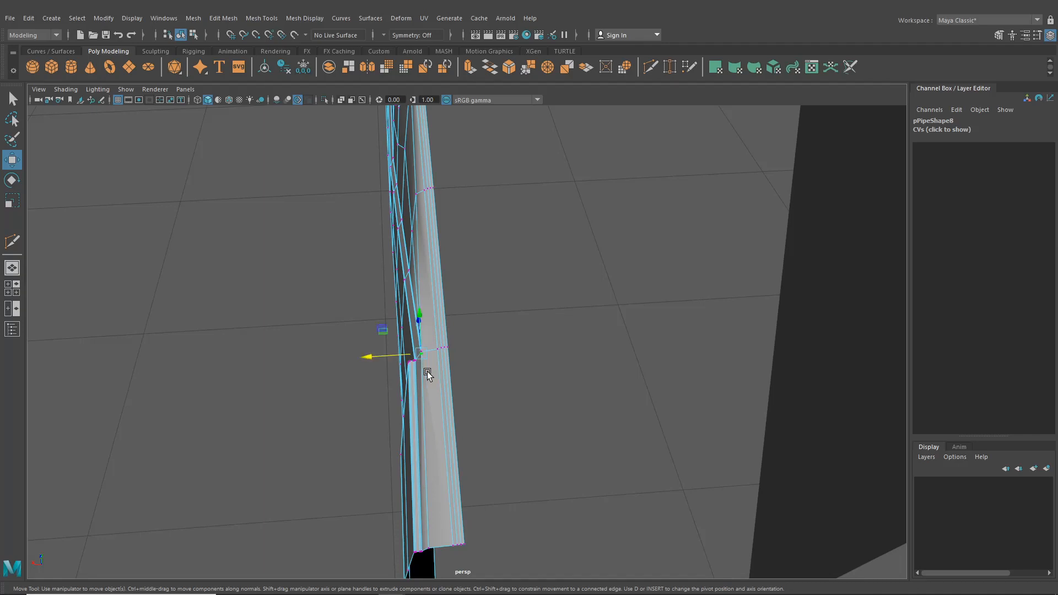
left_click_drag(449, 440, 453, 368, "alt")
right_click_drag(454, 368, 551, 365, "alt")
left_click(590, 340)
left_click_drag(590, 340, 639, 341, "alt")
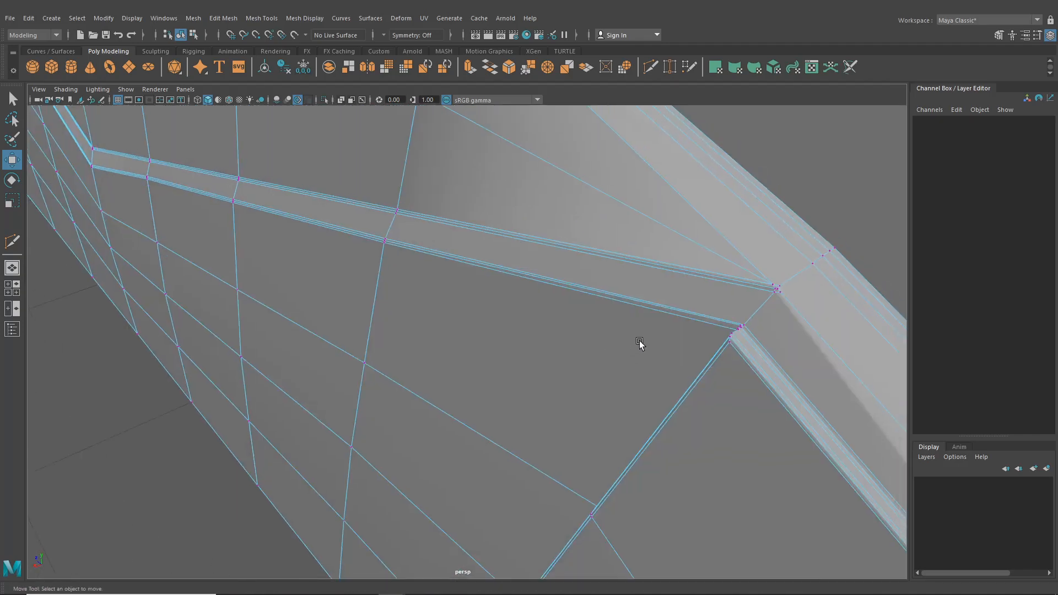
middle_click_drag(639, 341, 678, 380, "alt")
right_click_drag(678, 381, 564, 406, "alt")
left_click(539, 359)
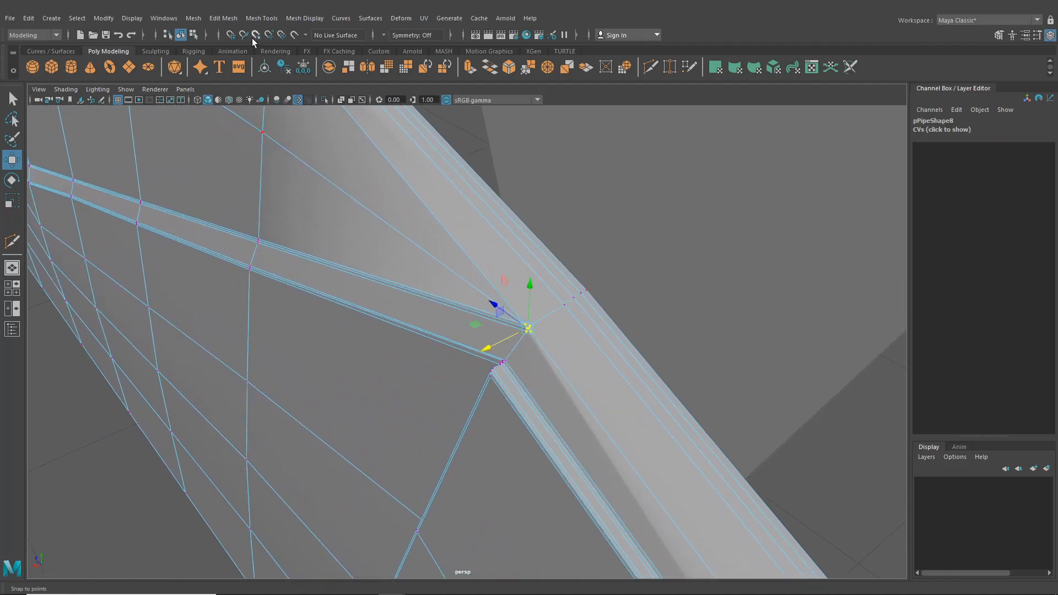
left_click(223, 19)
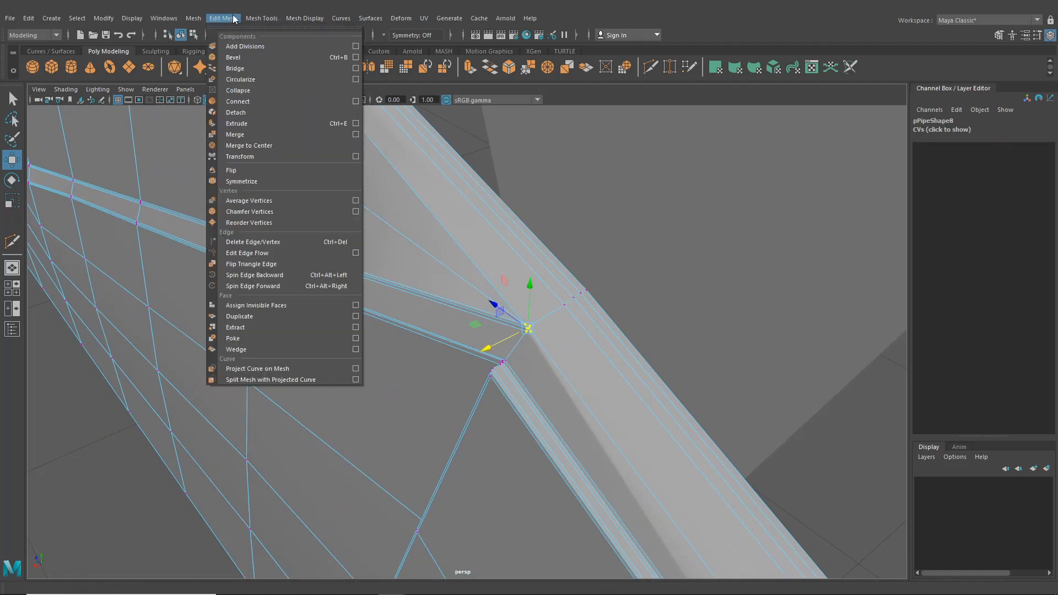
left_click(325, 135)
- Merge the matching vertex cluster at the ridge's opposite corner with a distance threshold of 0.01
left_click_drag(340, 249, 410, 267, "alt")
right_click_drag(485, 320, 416, 300, "alt")
left_click_drag(416, 300, 565, 354, "alt")
left_click_drag(459, 344, 493, 348, "alt")
middle_click_drag(493, 348, 543, 366, "alt")
right_click_drag(543, 366, 593, 380, "alt")
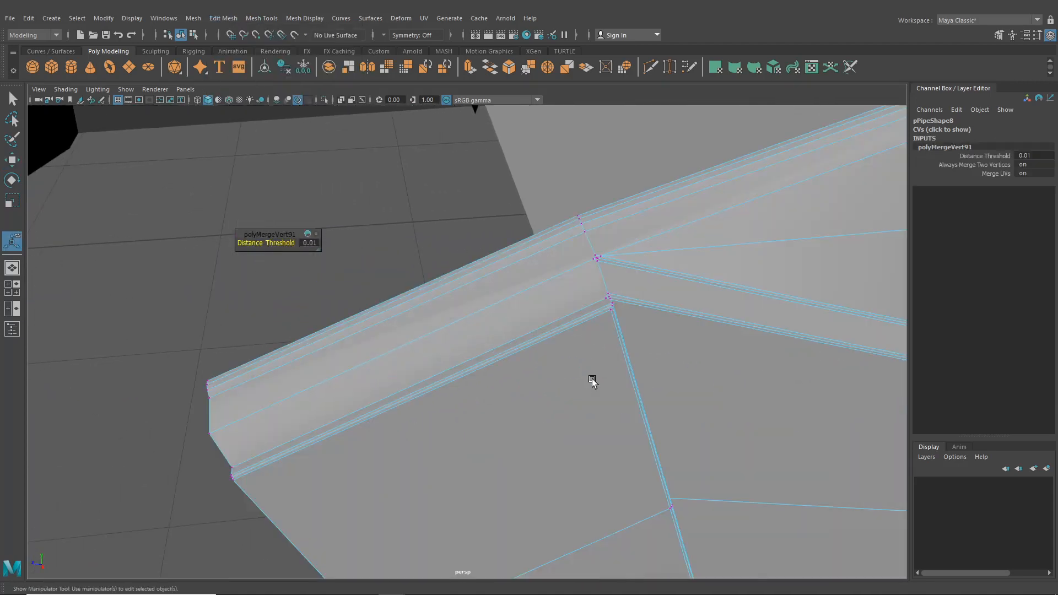
left_click_drag(579, 244, 613, 270)
key("g")
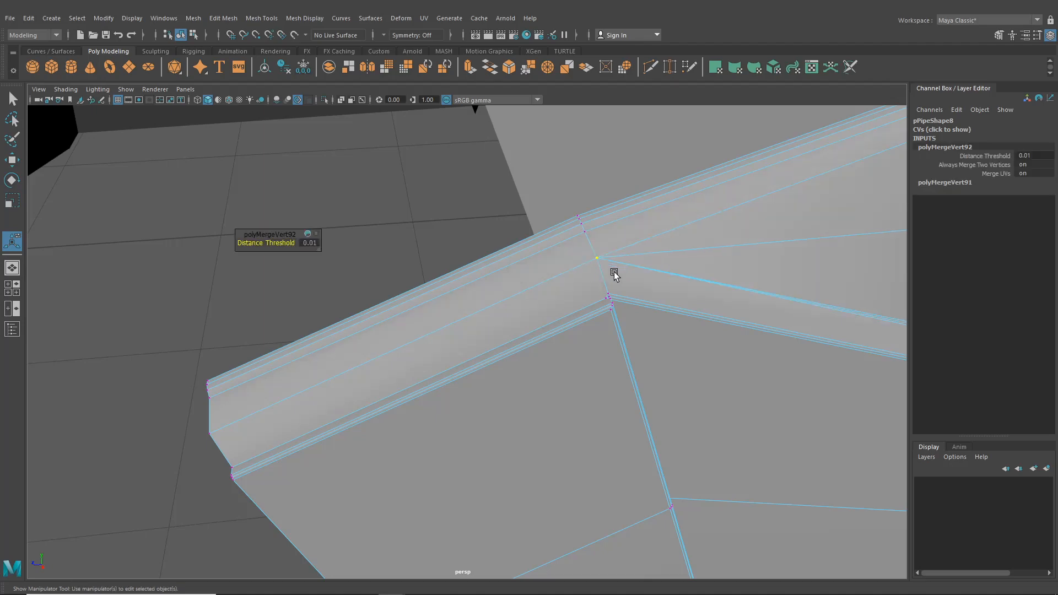
- Return the arc cover piece to object mode and clear the selection
middle_click_drag(647, 308, 488, 301, "alt")
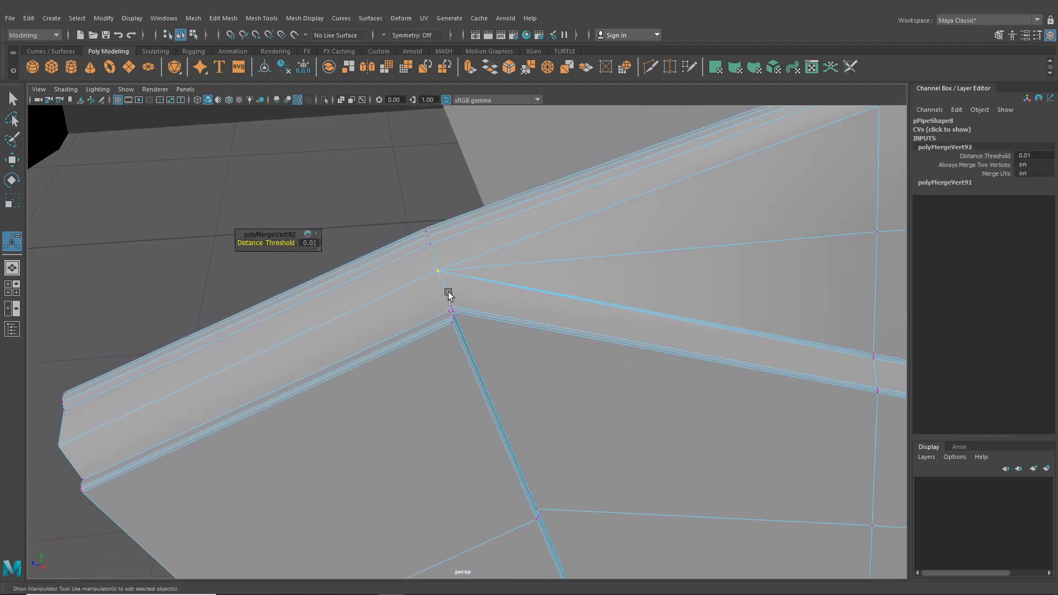
scroll(452, 302, "up", 2)
scroll(455, 308, "down", 1)
scroll(445, 290, "down", 2)
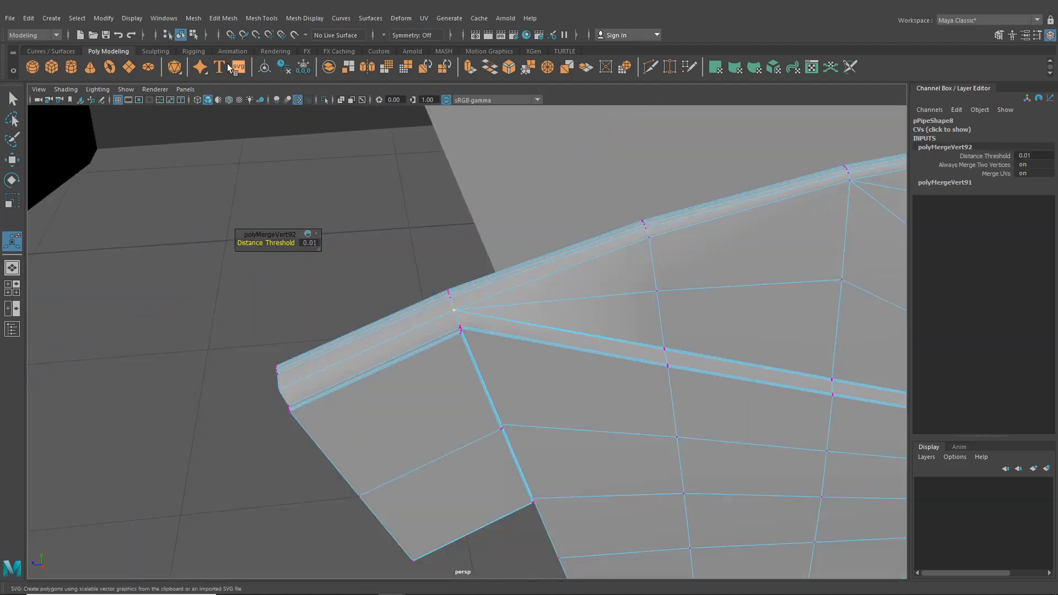
left_click(181, 35)
scroll(503, 307, "down", 2)
left_click(482, 306)
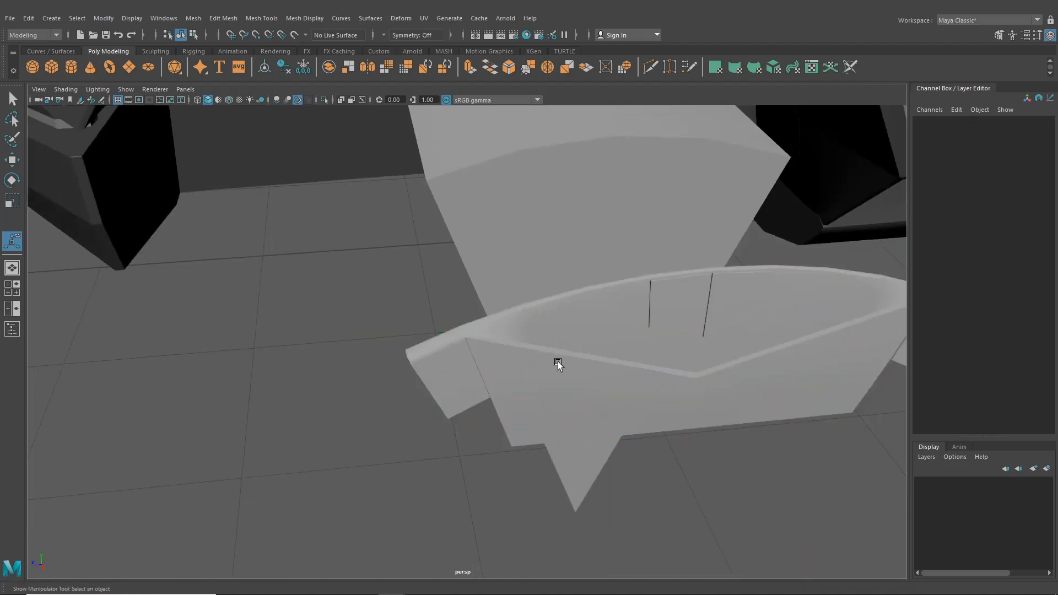
- Assign the dark Lambert material from the Hypershade to the arc cover piece and close the Hypershade
left_click_drag(557, 362, 464, 348, "alt")
scroll(468, 347, "down", 3)
middle_click_drag(518, 375, 444, 293, "alt")
mouse_move(444, 293)
left_mouse_down("alt")
mouse_move(424, 284)
mouse_move(450, 273)
left_mouse_up("alt")
left_click(527, 35)
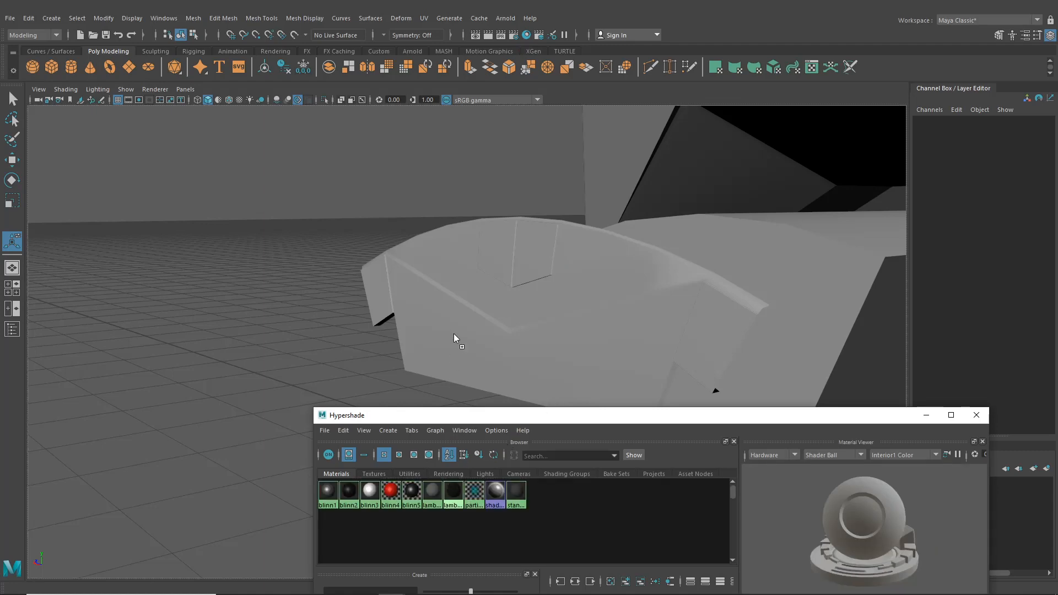
left_click_drag(456, 338, 379, 310, "alt")
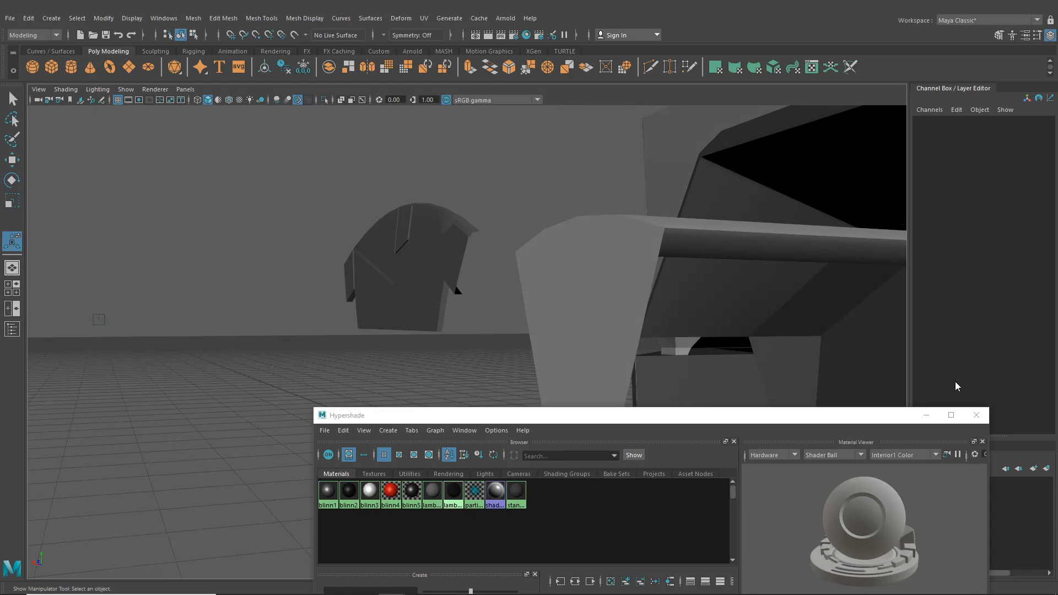
left_click(976, 415)
- Duplicate the arc cover piece in the side view and set the copy's Rotate Y to 51.428 around the wheel centre
left_click_drag(579, 331, 500, 340, "alt")
left_click(500, 341)
left_click_drag(417, 334, 385, 335, "alt")
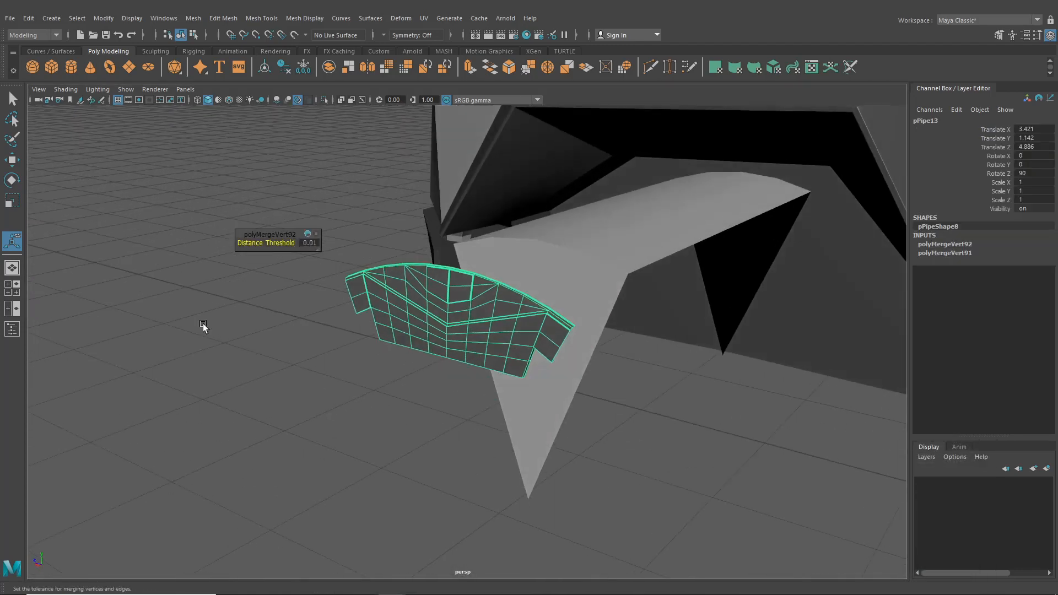
left_click(12, 182)
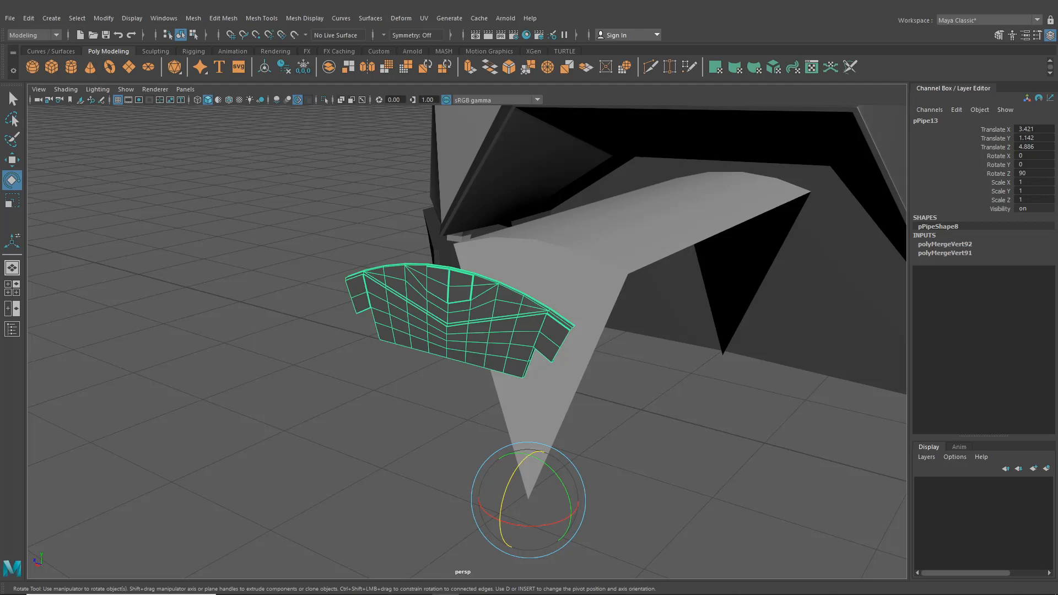
left_click_drag(321, 299, 399, 290, "alt")
left_click_drag(589, 349, 88, 321, "alt")
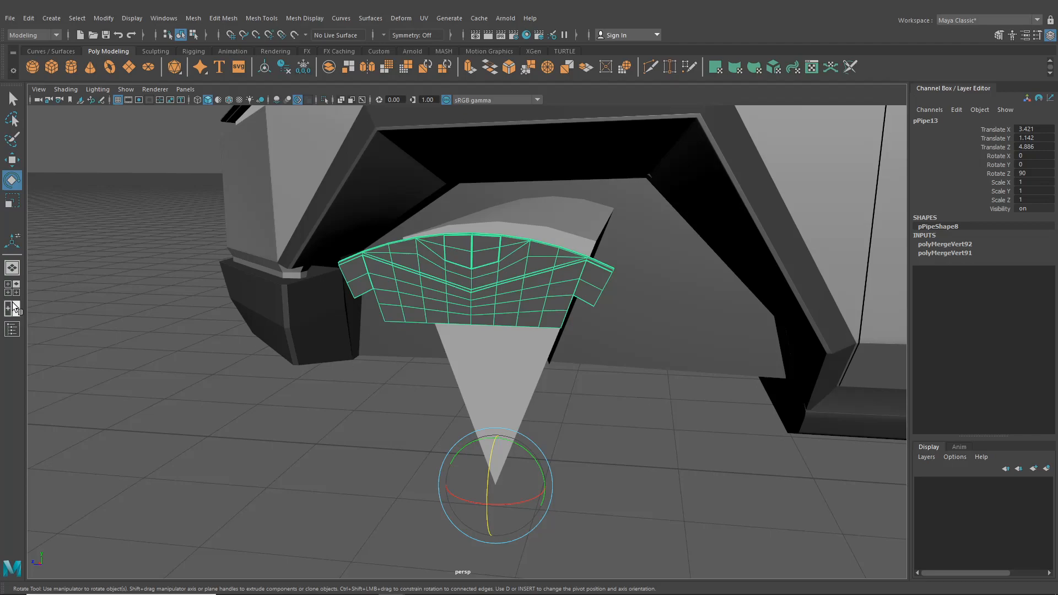
key("space")
key("space")
scroll(603, 448, "up", 5)
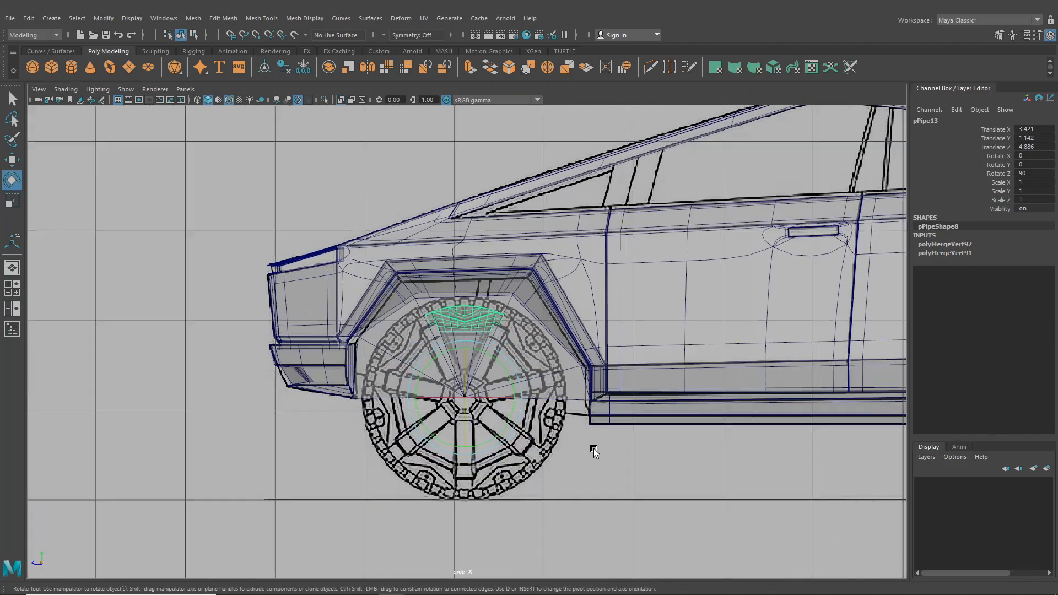
key("ctrl+d")
scroll(501, 398, "up", 3)
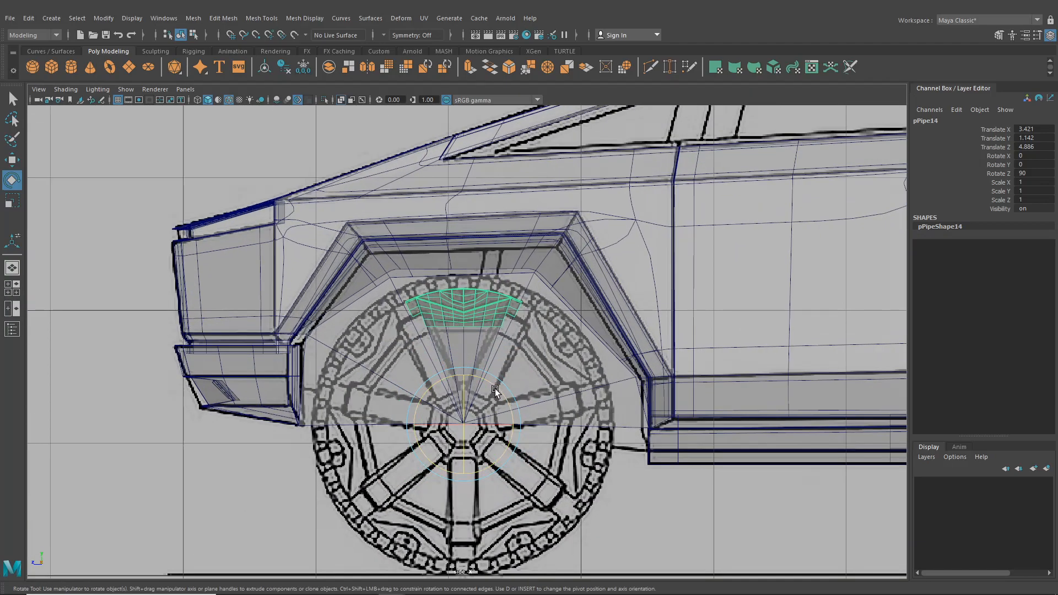
left_click_drag(502, 398, 534, 430)
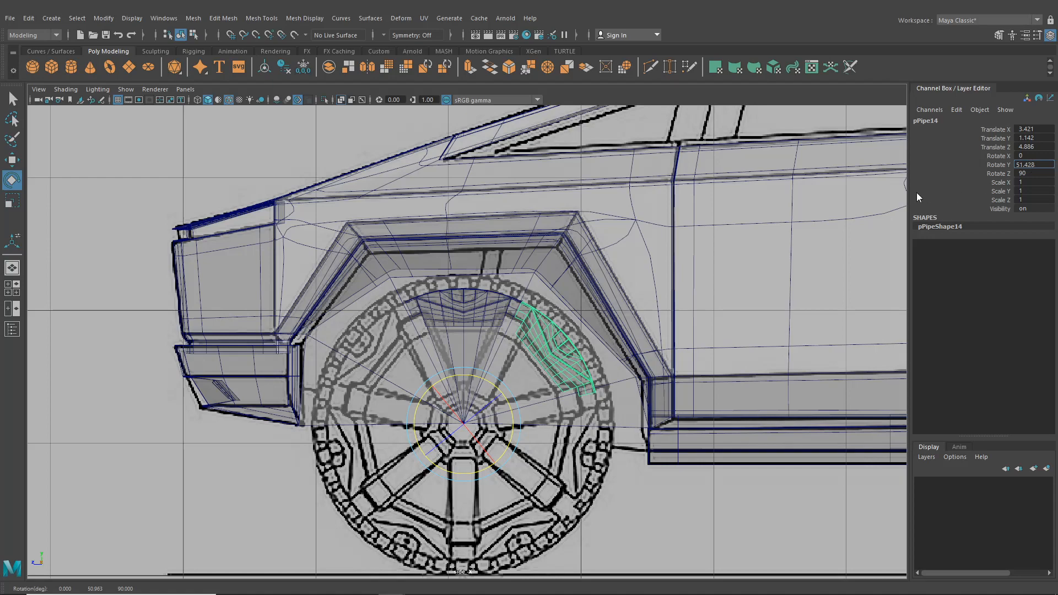
key("Return")
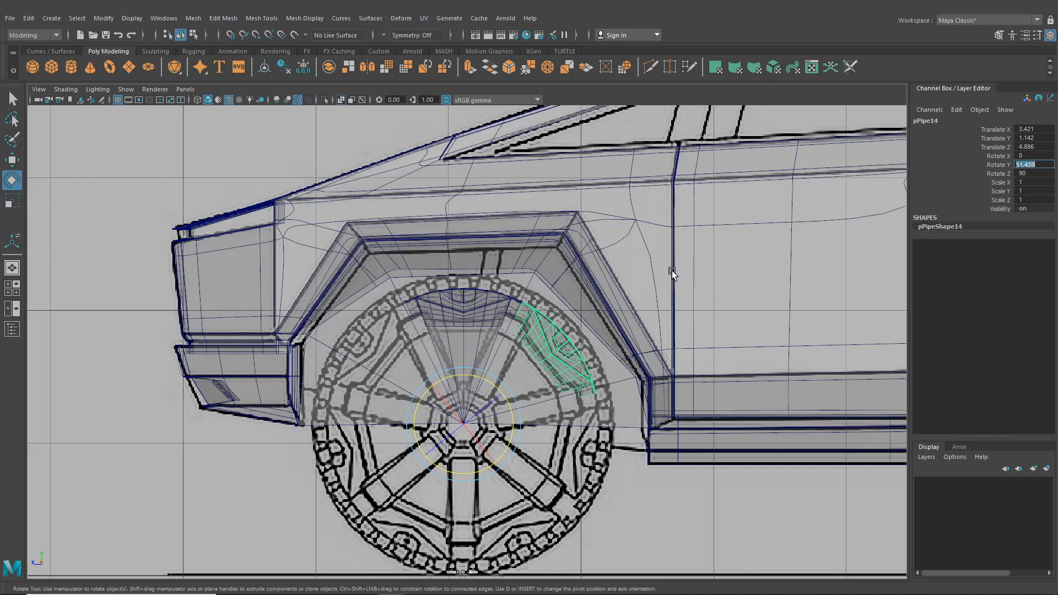
- Back in the perspective view, duplicate the rotated cover piece and set the new copy's Rotate Y to 102.856
left_click(12, 269)
mouse_move(309, 315)
left_mouse_down("alt")
mouse_move(239, 317)
mouse_move(400, 356)
mouse_move(347, 340)
left_mouse_up("alt")
left_click(234, 320)
left_click_drag(637, 379, 690, 395, "alt")
left_click(739, 400)
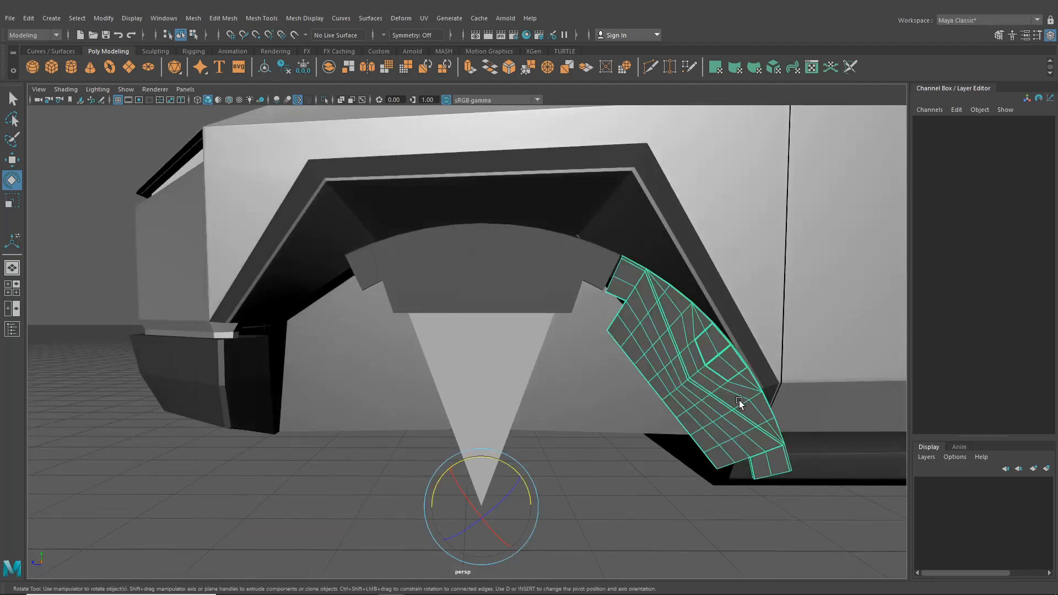
scroll(515, 375, "down", 4)
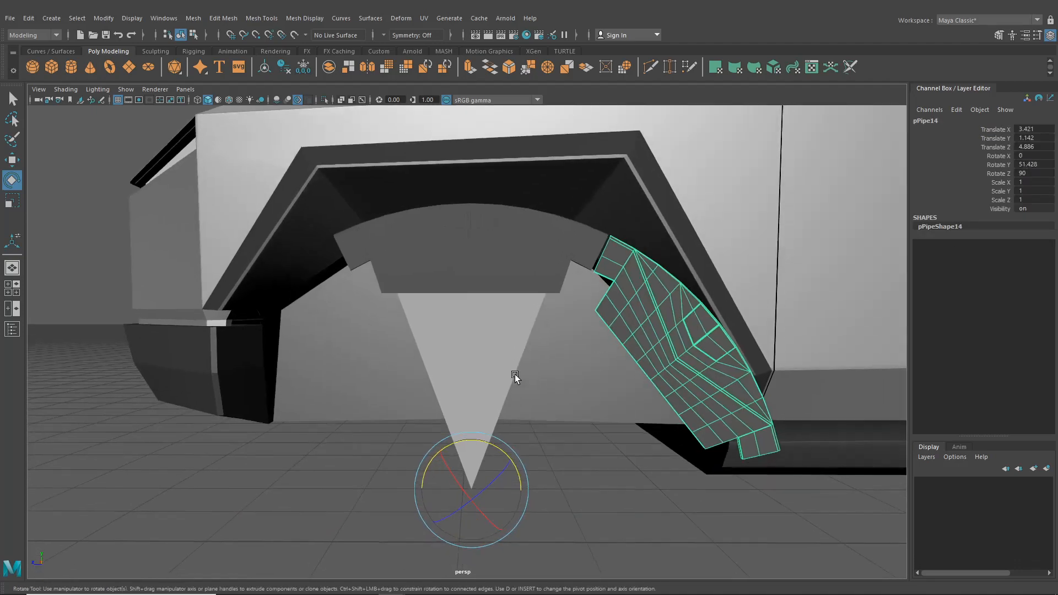
middle_click_drag(521, 396, 504, 383, "alt")
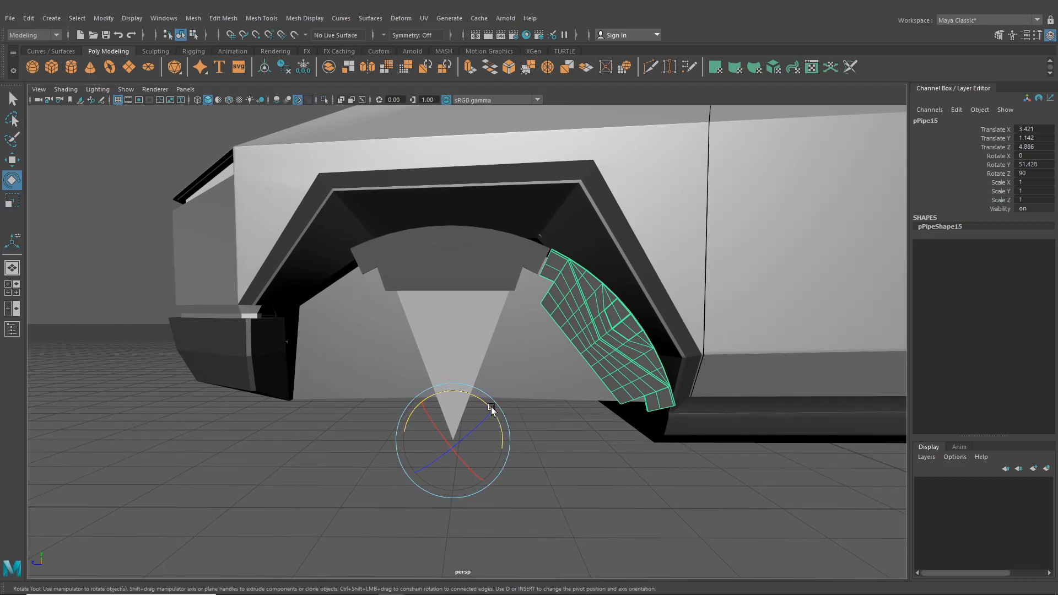
left_click_drag(486, 403, 507, 444)
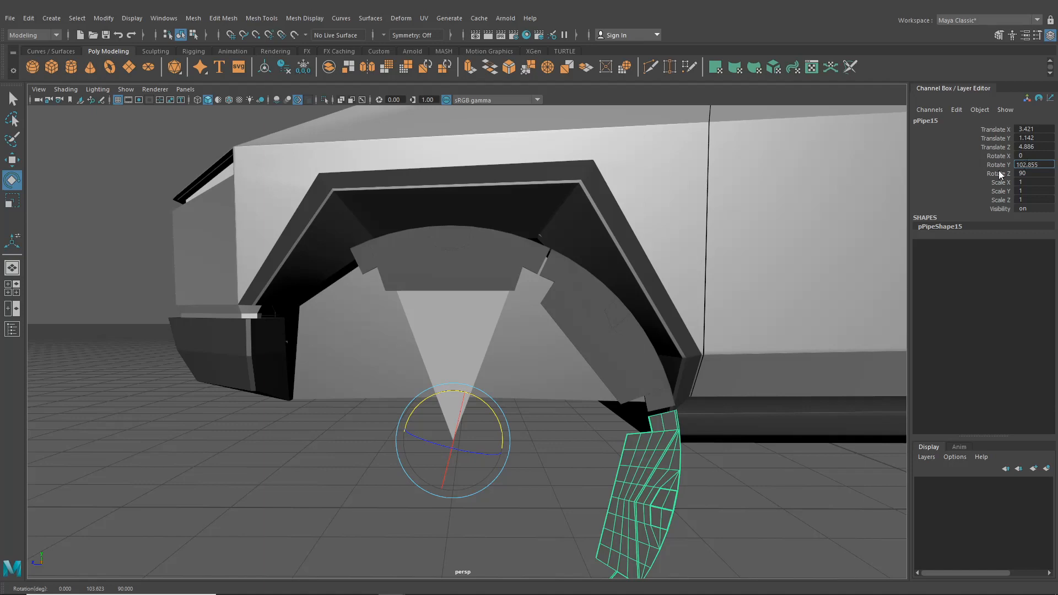
type("6")
key("Return")
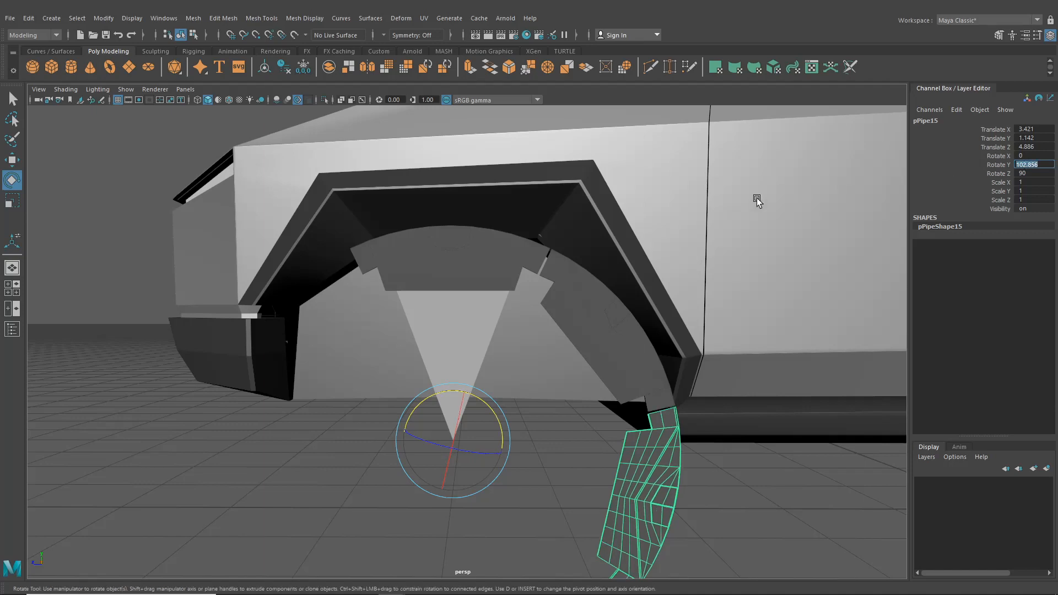
- Duplicate the newest cover piece and set the copy's Rotate Y to 154.284
left_click_drag(690, 290, 641, 281, "alt")
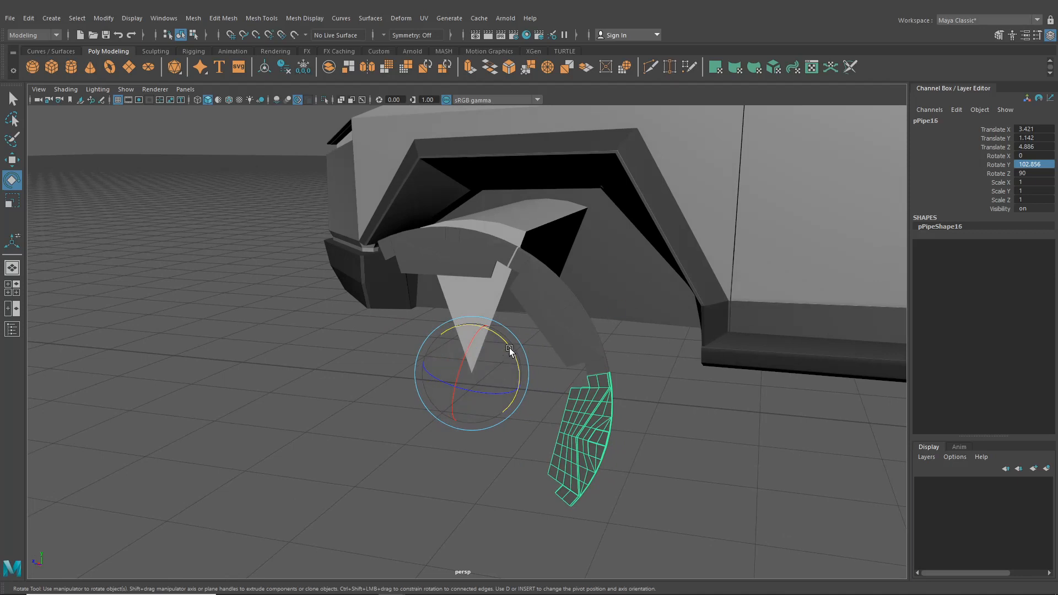
left_click_drag(509, 350, 516, 394, "shift")
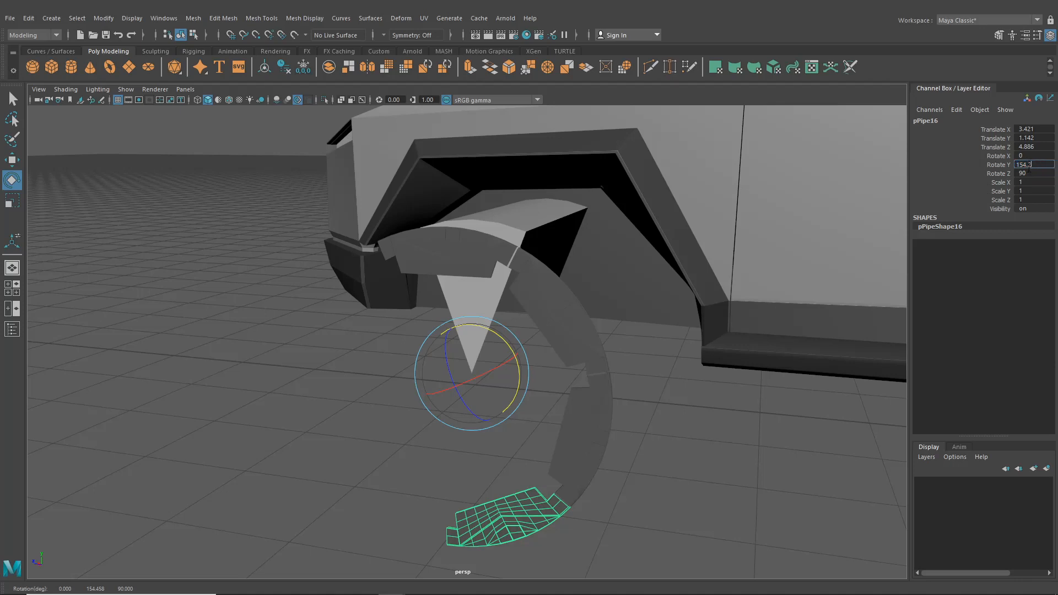
key("Return")
- Duplicate the lowest cover piece and rotate the copy around the wheel centre to a Rotate Y of about 207
left_click_drag(630, 349, 648, 330, "alt")
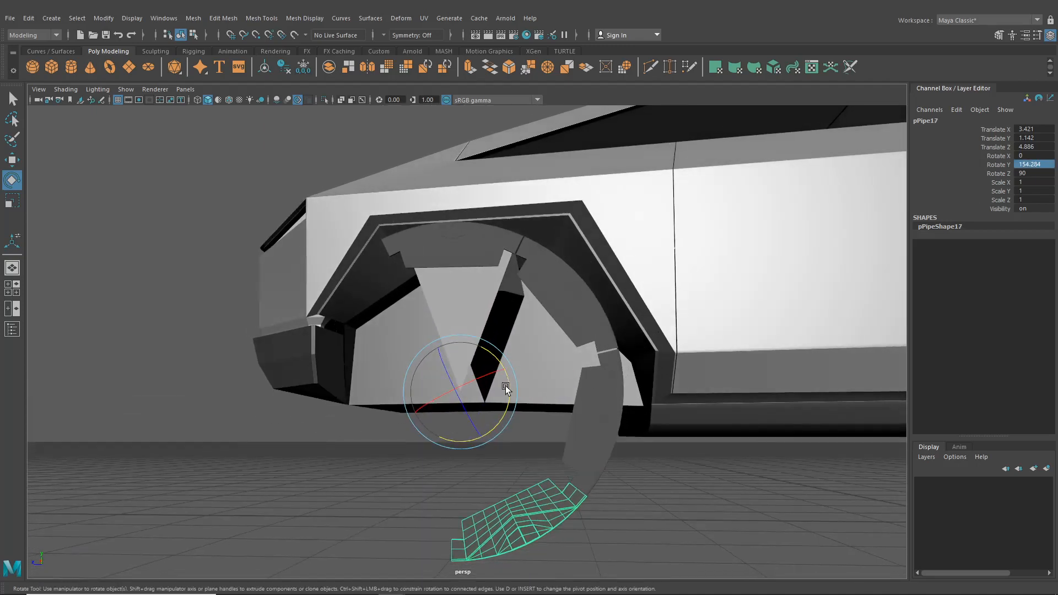
left_click_drag(506, 388, 505, 441)
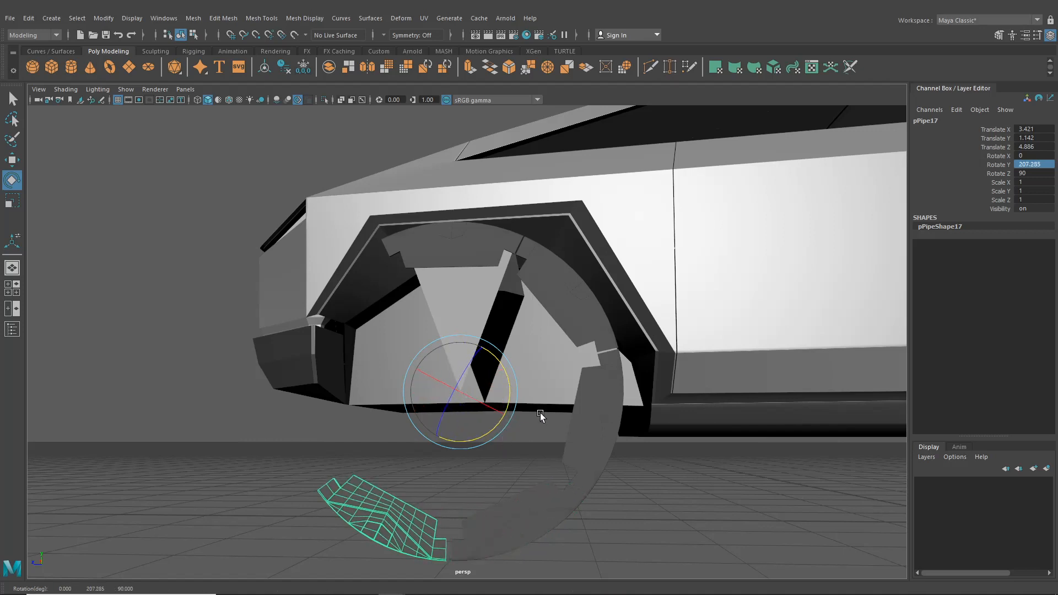
- Set the Rotate Y of the selected wheel ring segment to 205.712
left_click_drag(593, 387, 595, 395, "alt")
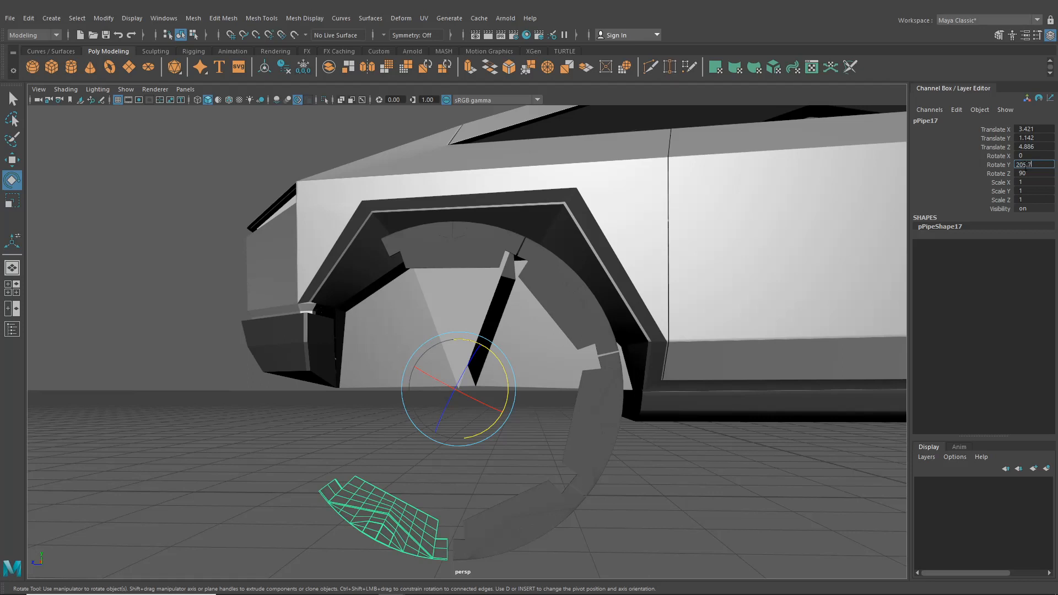
type("2")
key("Return")
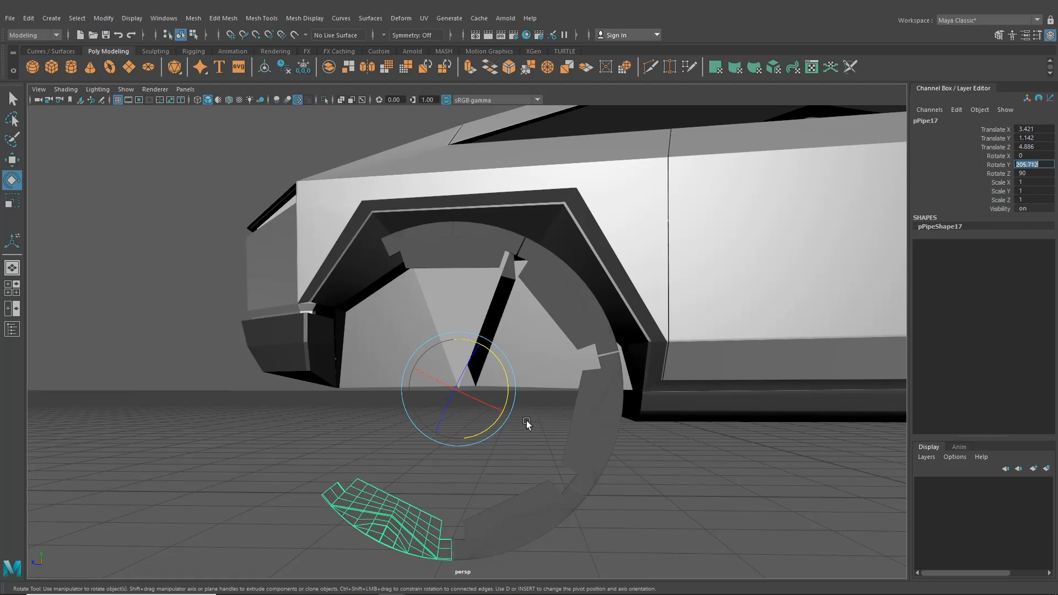
- Duplicate the segment and rotate the copy around the wheel to a Rotate Y of 257.14
left_click_drag(484, 423, 429, 447)
key("ctrl+z")
key("ctrl+d")
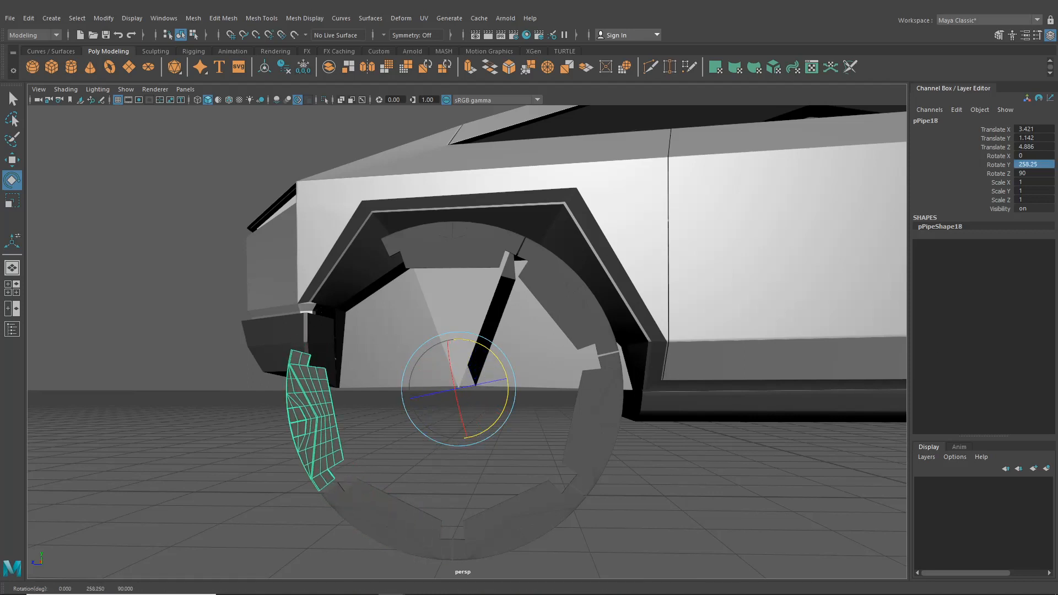
double_click(1028, 166)
key("Return")
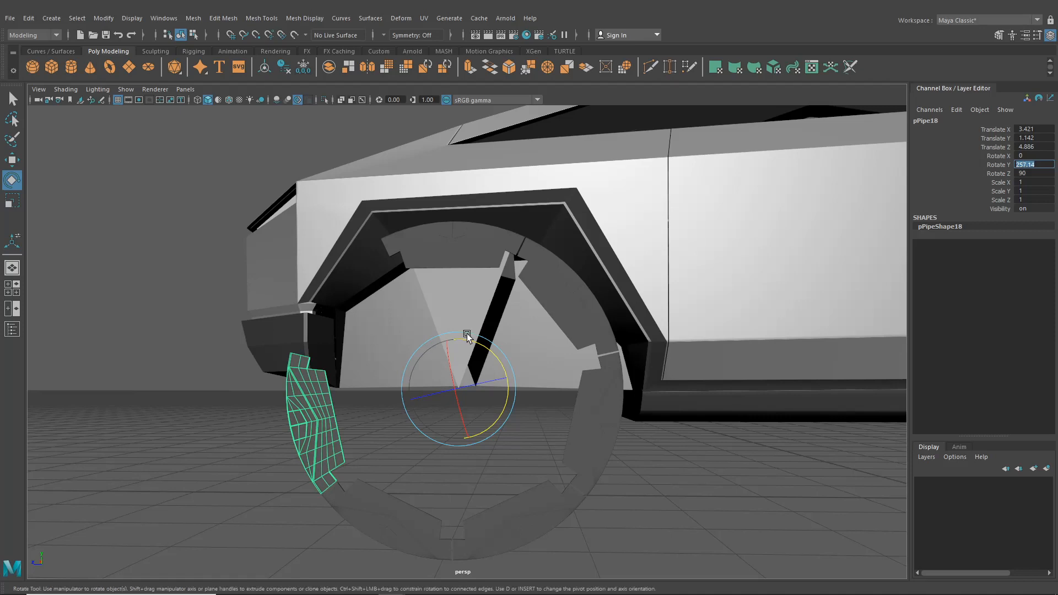
- Duplicate the newest segment and close the ring with the copy at a Rotate Y of 308.568
left_click_drag(455, 341, 524, 398)
key("ctrl+z")
key("ctrl+d")
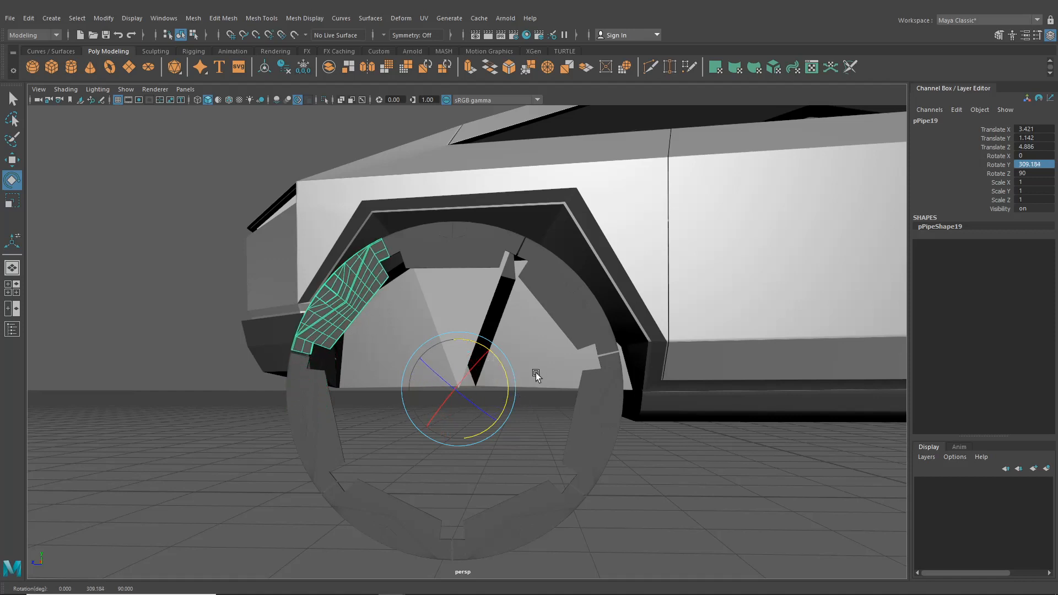
left_click_drag(1038, 165, 1032, 164)
key("Return")
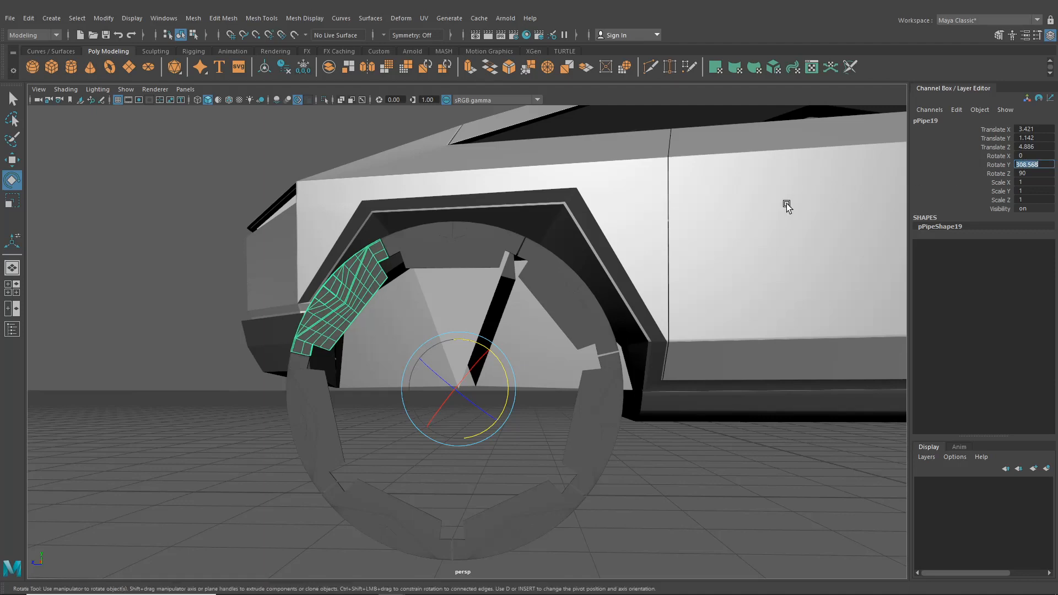
- Inspect the completed ring of segments and the joints between neighbouring pieces
left_click(719, 408)
left_click_drag(662, 450, 572, 457, "alt")
left_click(736, 472)
scroll(648, 468, "up", 3)
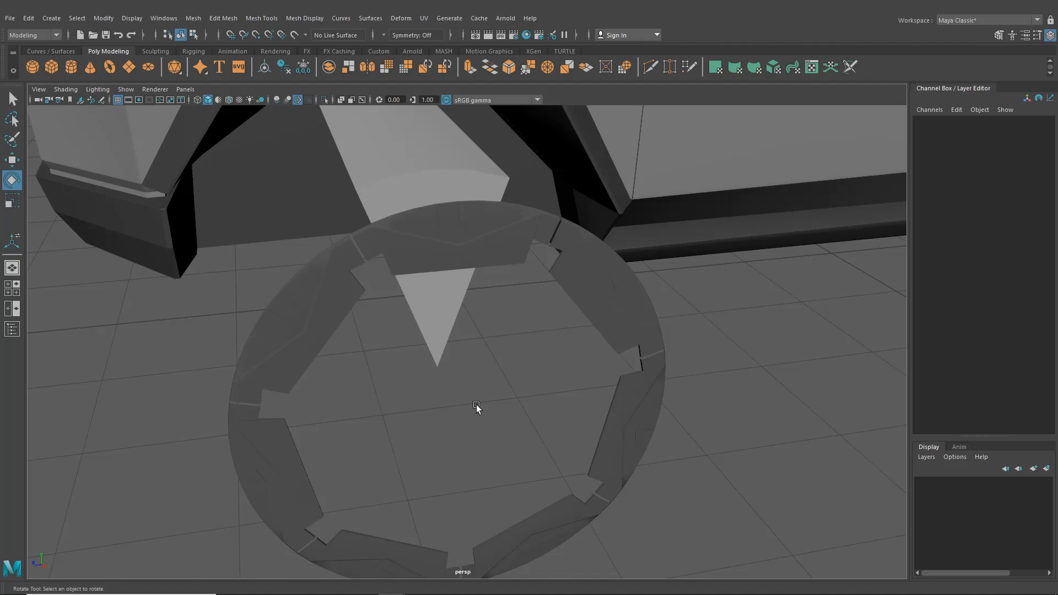
left_click_drag(478, 407, 479, 397, "alt")
middle_click_drag(495, 380, 491, 403, "alt")
left_click_drag(491, 403, 546, 413, "alt")
middle_click_drag(545, 414, 507, 441, "alt")
scroll(508, 442, "up", 5)
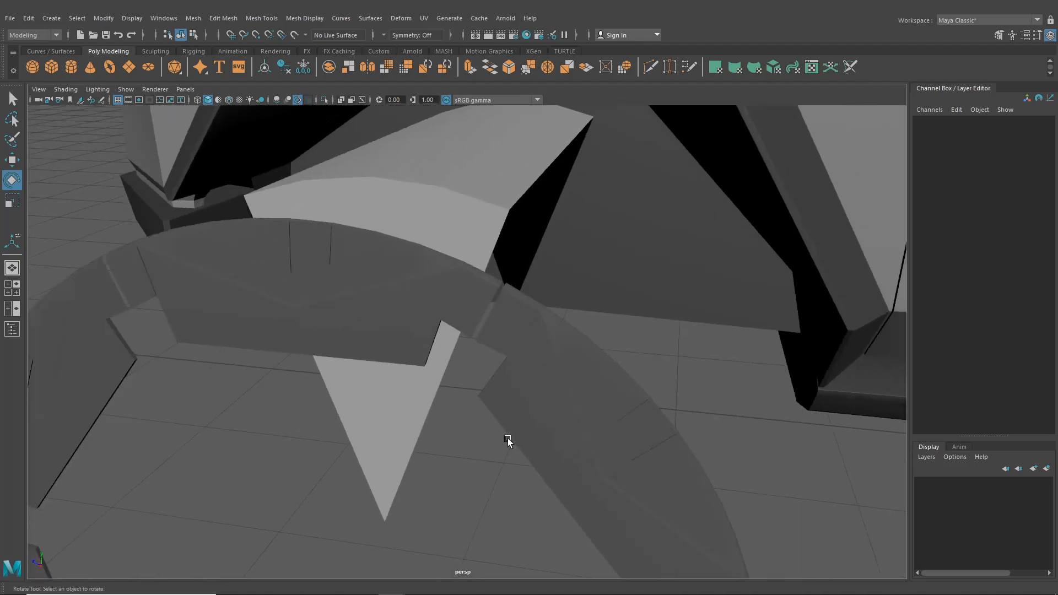
left_click_drag(508, 441, 551, 405, "alt")
- Combine the top ring segment and the adjacent 51.428-degree segment into one mesh and switch it to vertex editing
left_click(590, 293)
left_click_drag(590, 293, 571, 324, "alt")
scroll(566, 314, "up", 4)
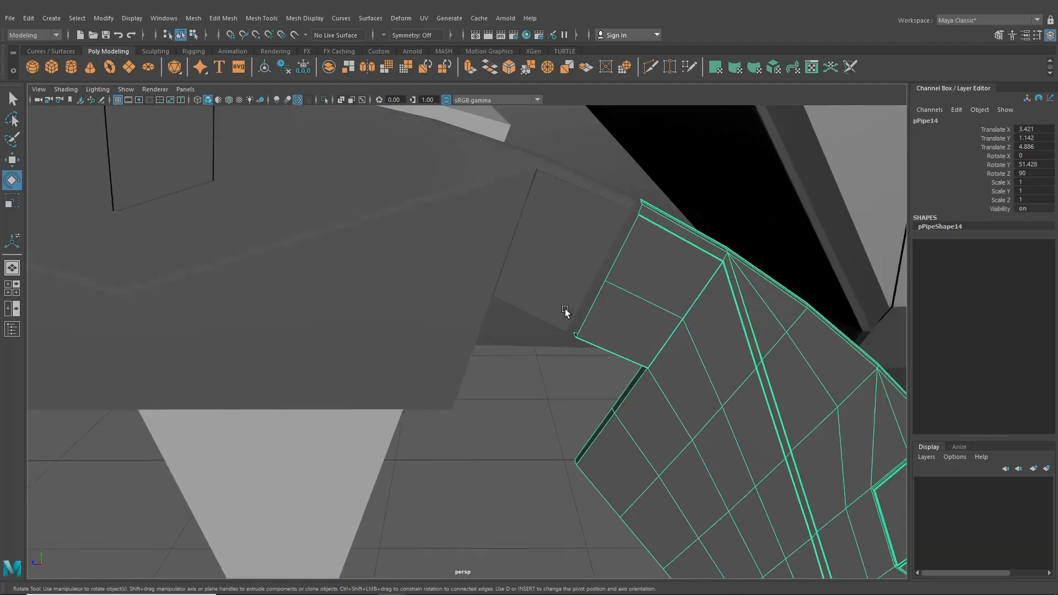
left_click(557, 290, "shift")
middle_click_drag(557, 290, 510, 303, "alt")
left_click(223, 18)
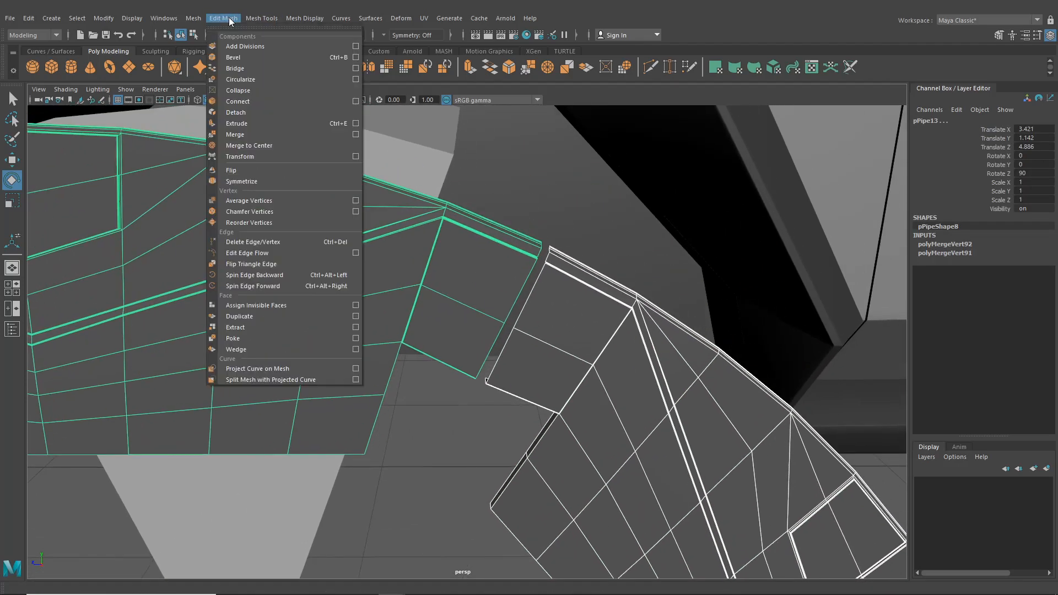
mouse_move(262, 18)
mouse_move(194, 18)
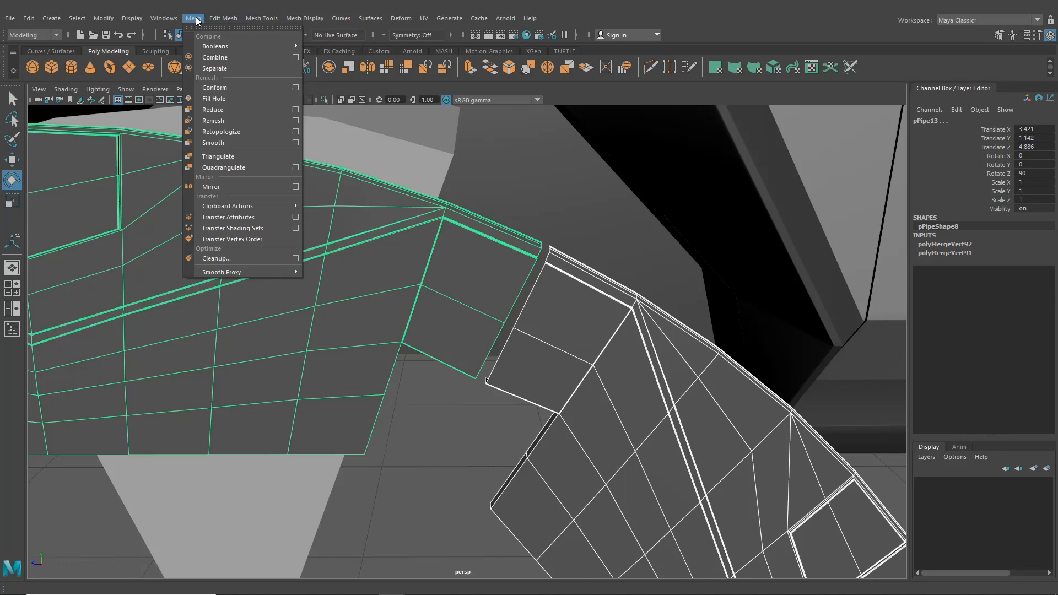
left_click(211, 59)
left_click_drag(301, 226, 355, 263, "alt")
scroll(380, 341, "up", 5)
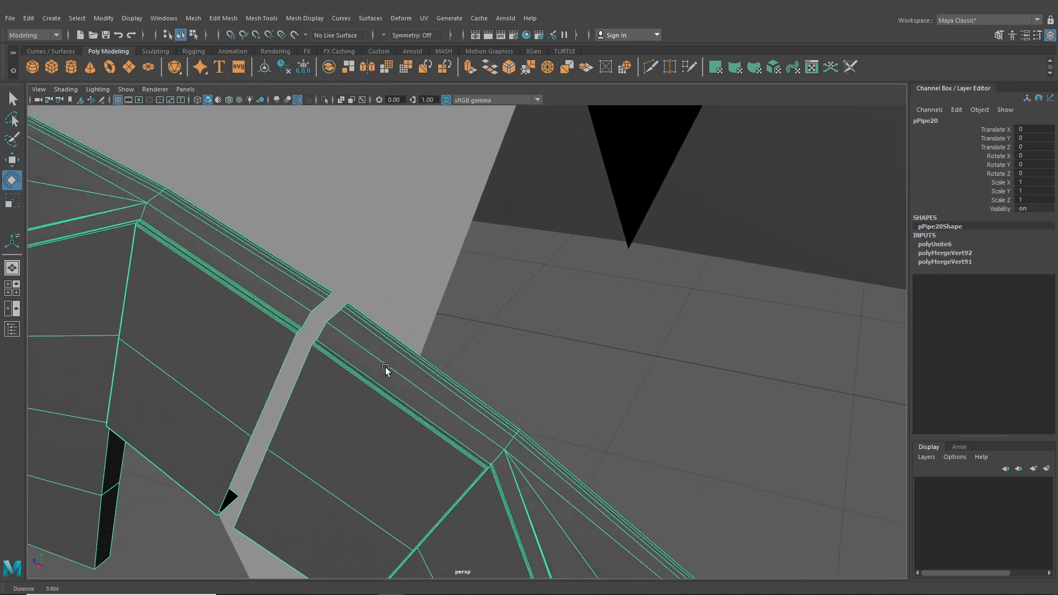
middle_click_drag(388, 369, 431, 390, "alt")
right_click_drag(309, 320, 273, 284)
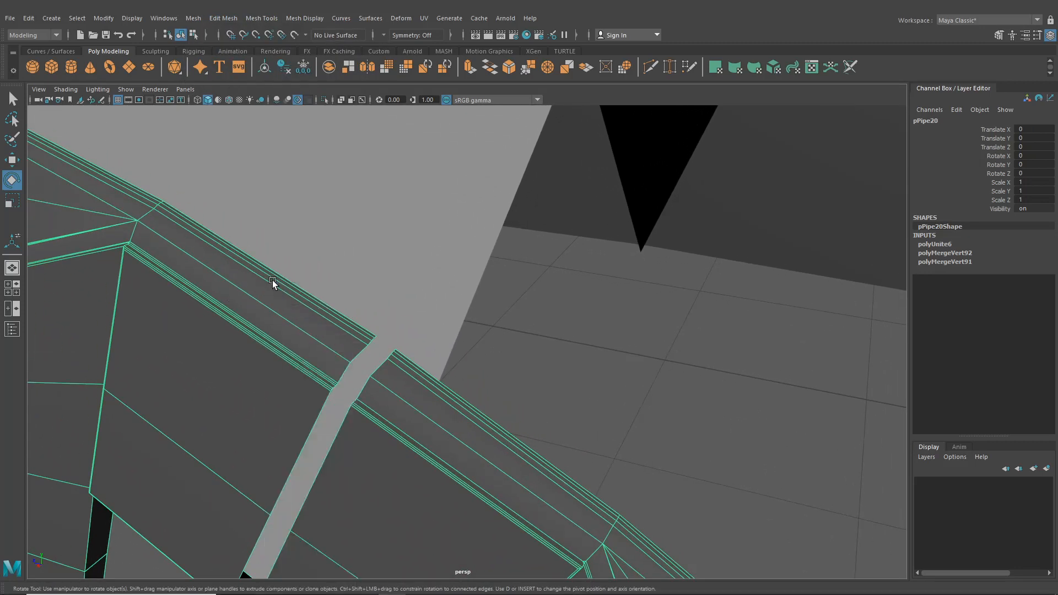
- Try to merge all the outer-edge vertices on both sides of the gap at once
left_click(379, 333)
key("q")
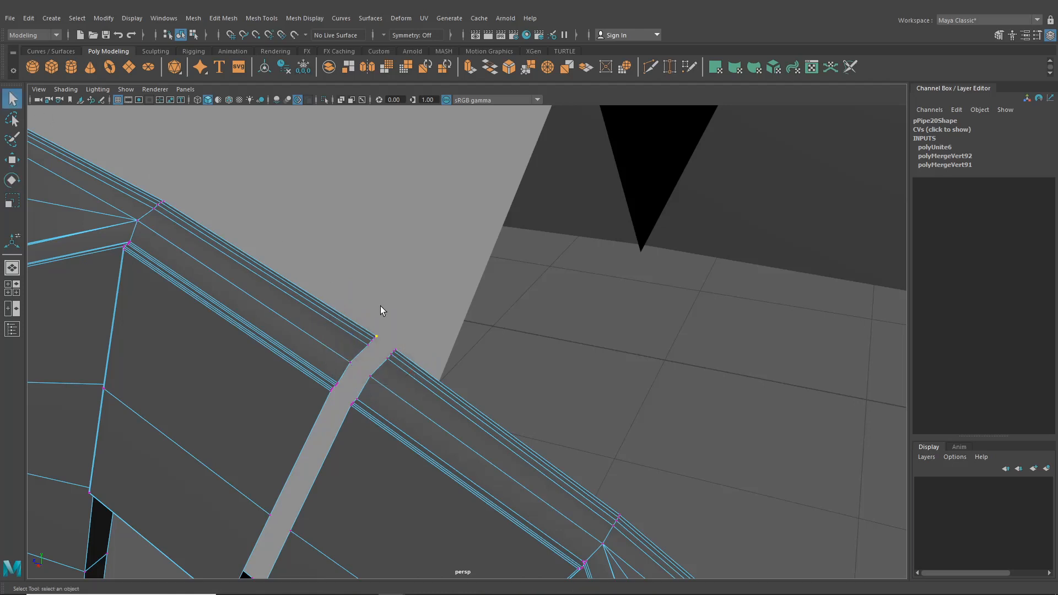
left_click_drag(406, 369, 407, 370)
left_click_drag(359, 314, 407, 376)
left_click(225, 18)
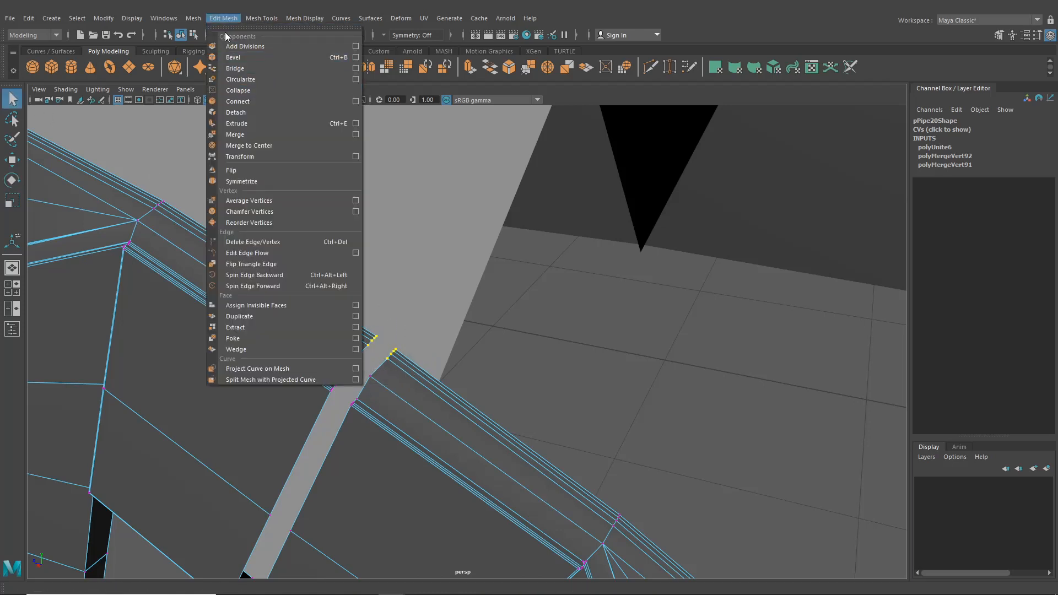
left_click(238, 135)
key("ctrl+z")
- Merge the facing vertices along the outer edge of the gap pair by pair, down to the fourth pair
middle_click_drag(352, 248, 375, 231, "alt")
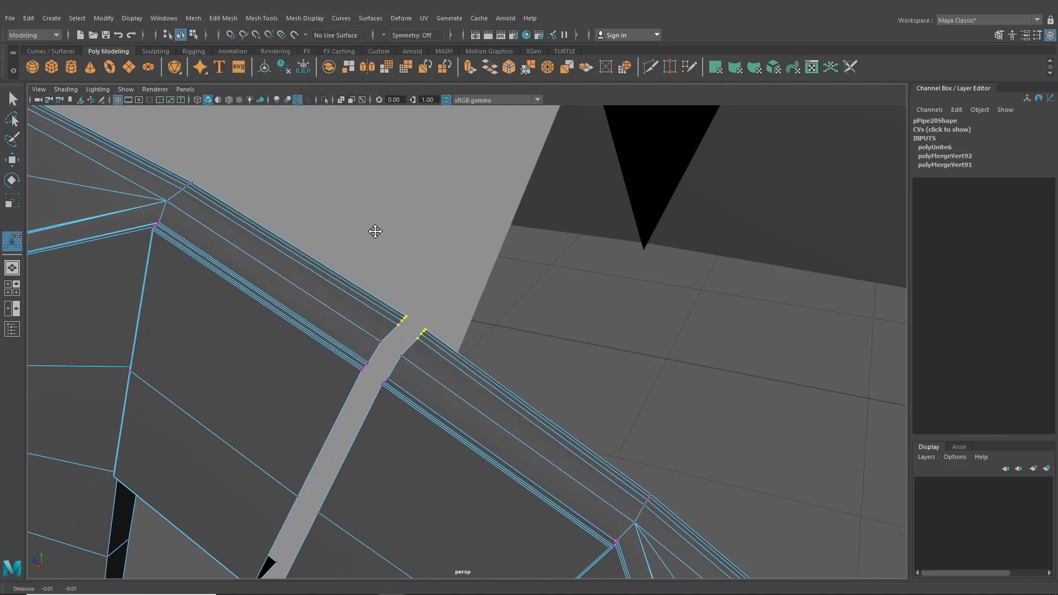
scroll(376, 248, "up", 5)
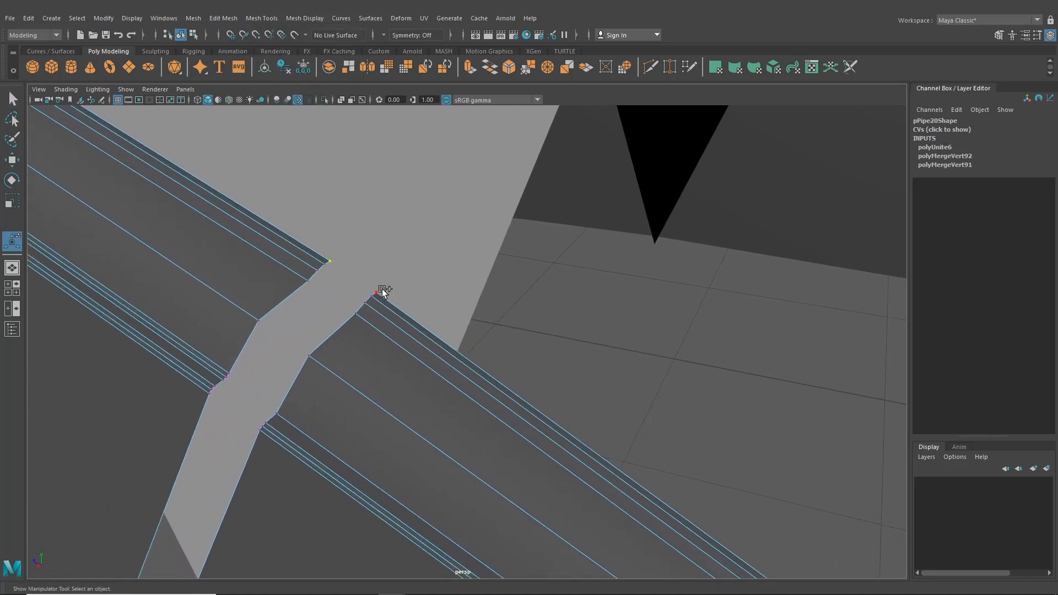
key("g")
left_click(327, 265)
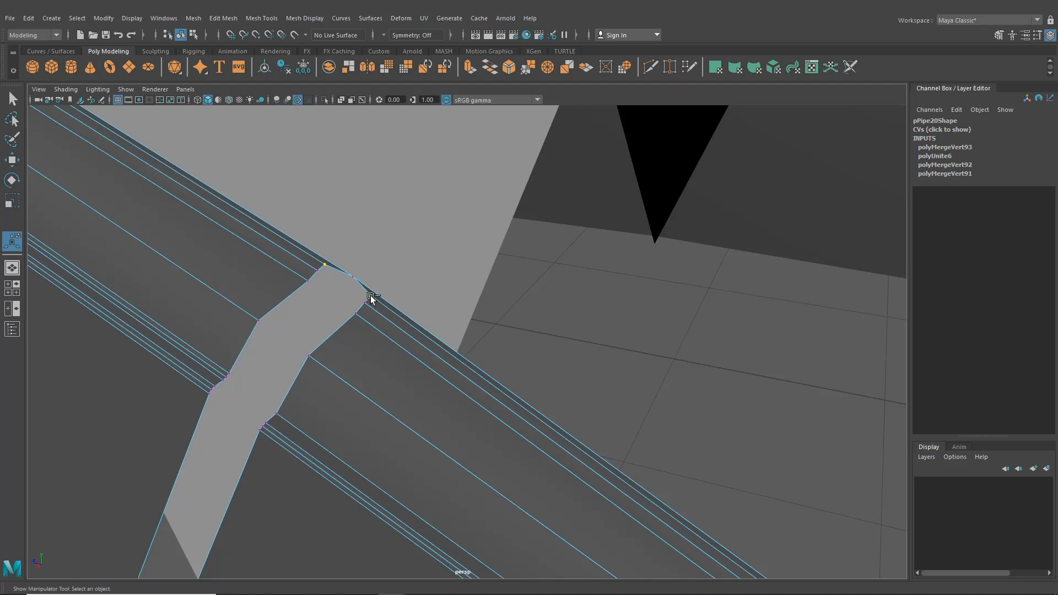
key("g")
left_click(319, 271)
left_click(365, 301, "shift")
key("g")
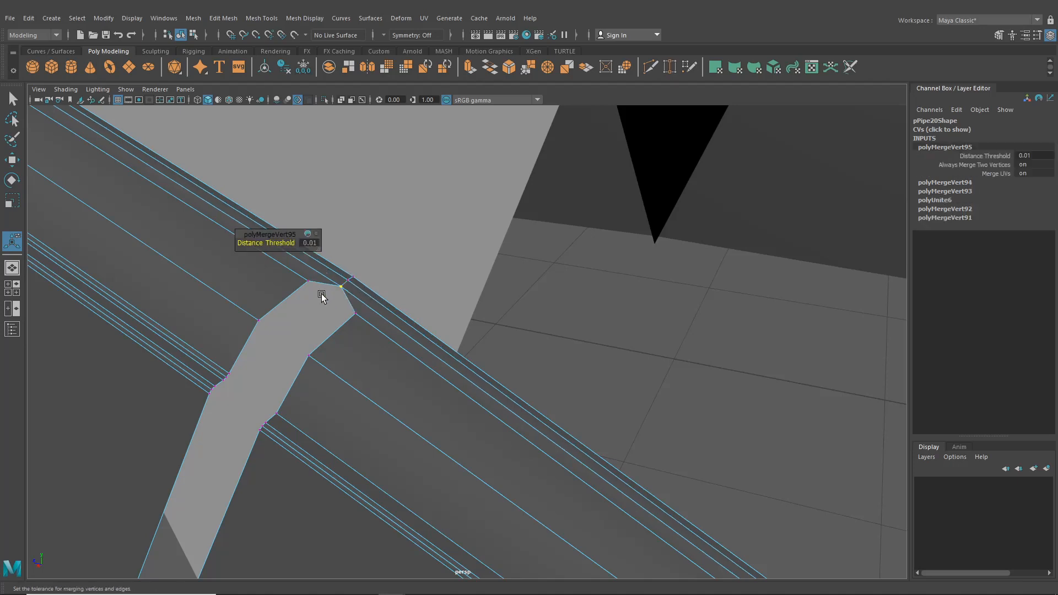
left_click(325, 298)
left_click(356, 314, "shift")
key("g")
- Merge the next two facing vertex pairs across the gap, on the curved band and at its inner border
left_click(267, 332)
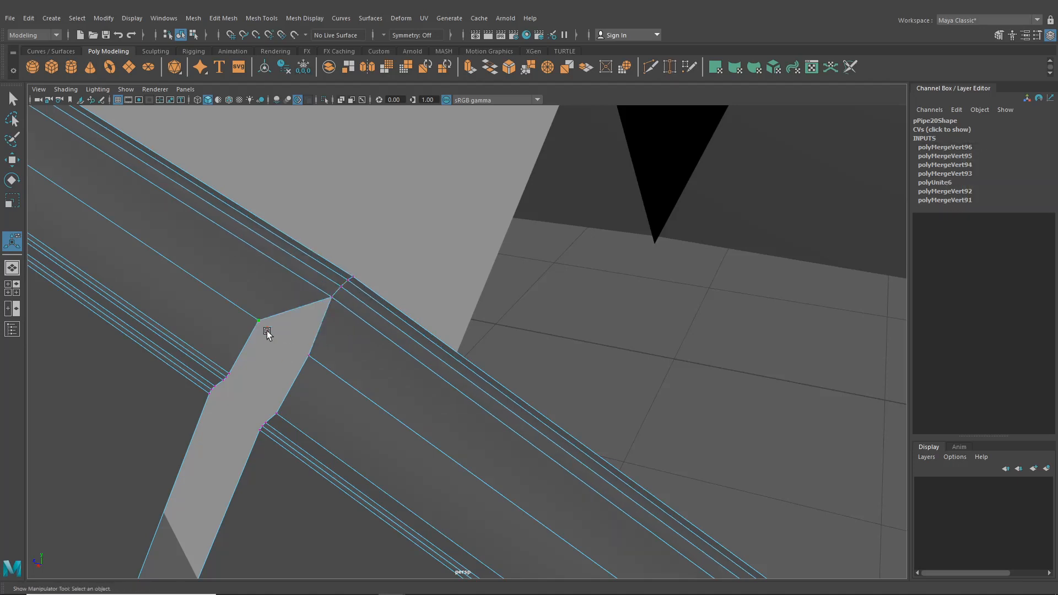
left_click(307, 364, "shift")
key("g")
left_click(232, 377)
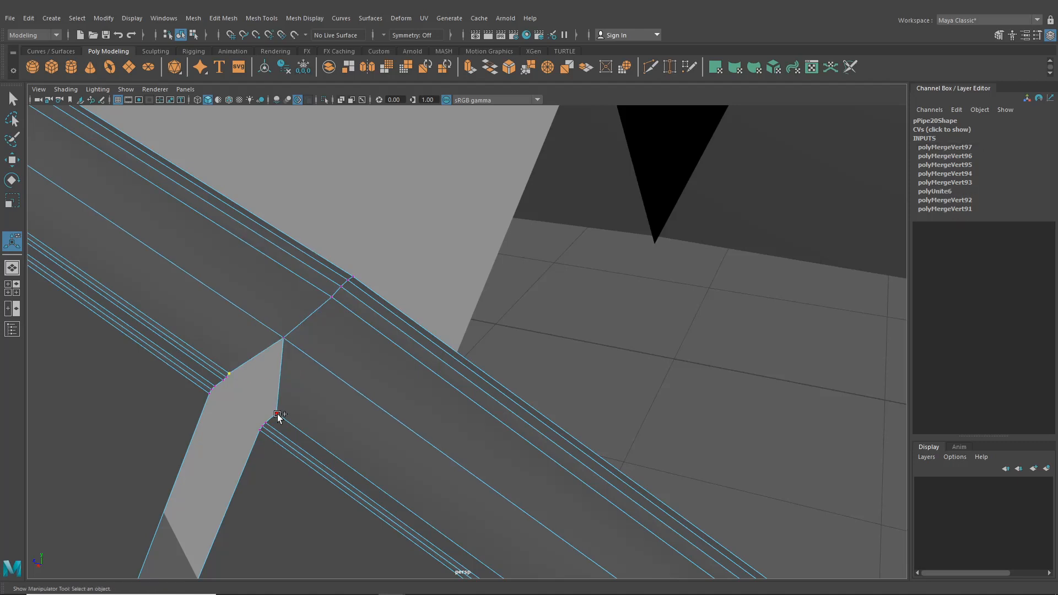
key("f")
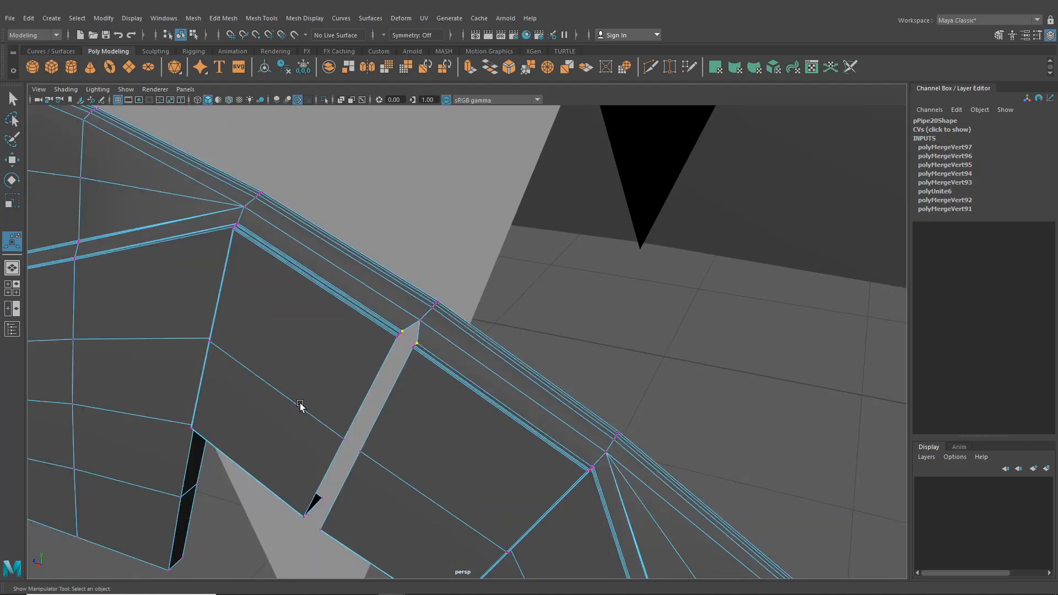
scroll(300, 405, "up", 5)
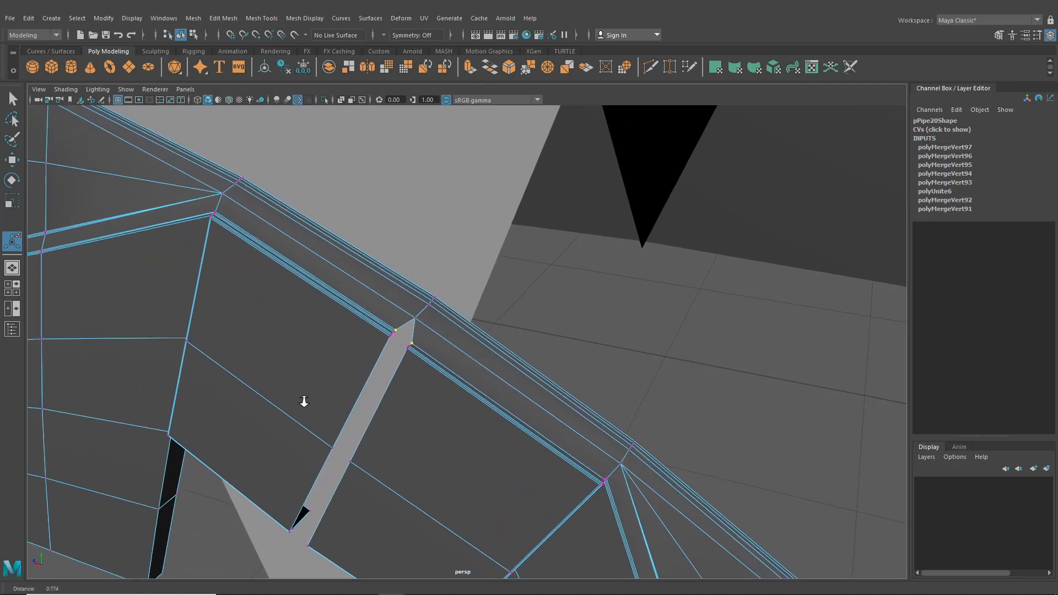
right_click_drag(320, 423, 413, 452, "alt")
middle_click_drag(412, 453, 369, 416, "alt")
right_click_drag(277, 272, 375, 334, "alt")
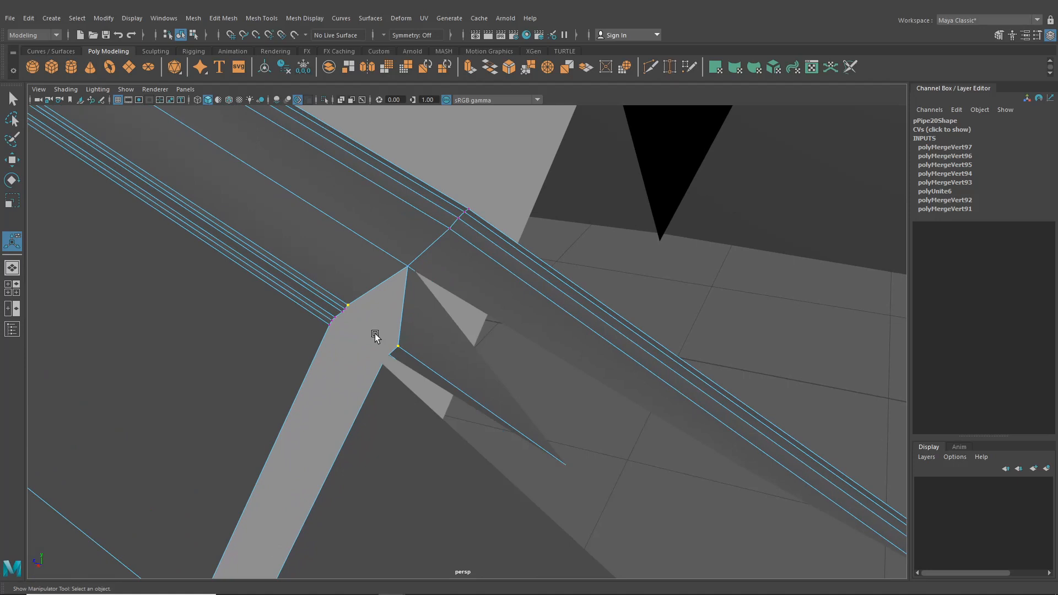
left_click_drag(374, 335, 349, 313)
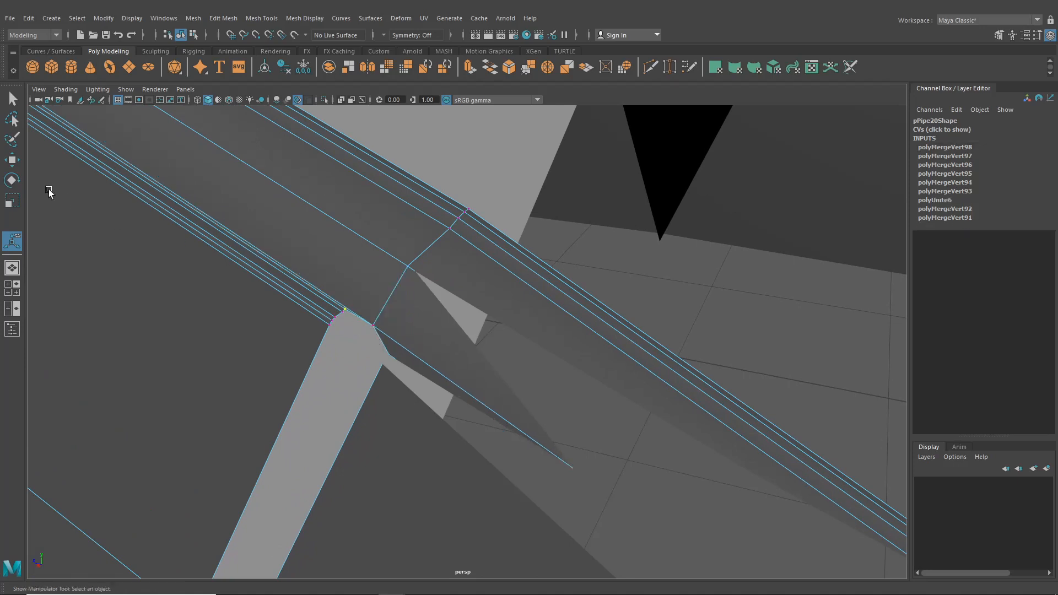
- Use Target Weld to join the loose vertices beside the gap to the merged vertex at the curved band's inner border
left_click(624, 66)
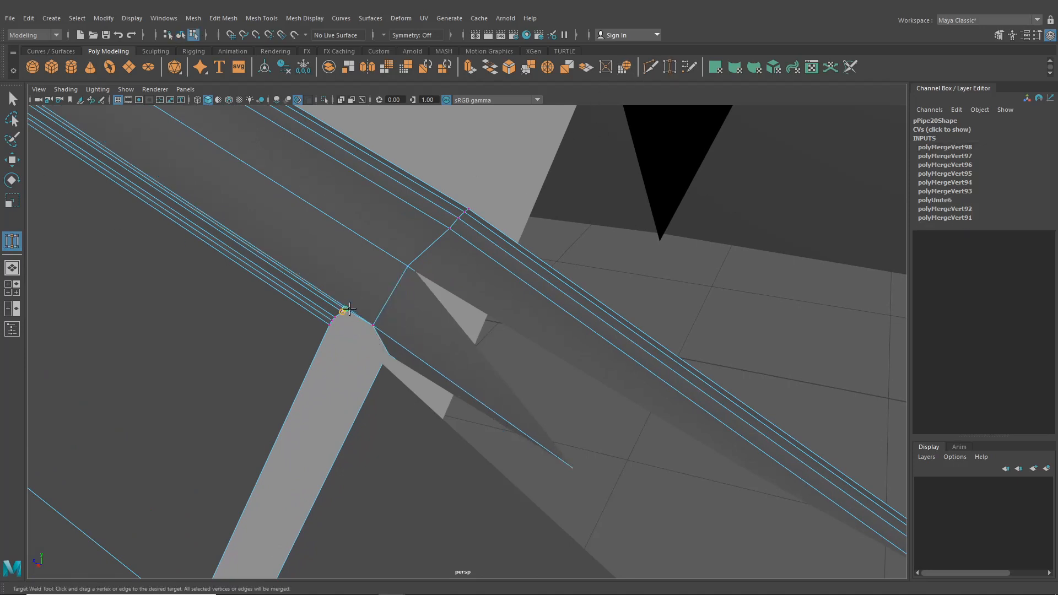
left_click_drag(349, 308, 371, 325)
right_click_drag(409, 359, 393, 354, "alt")
left_click(14, 100)
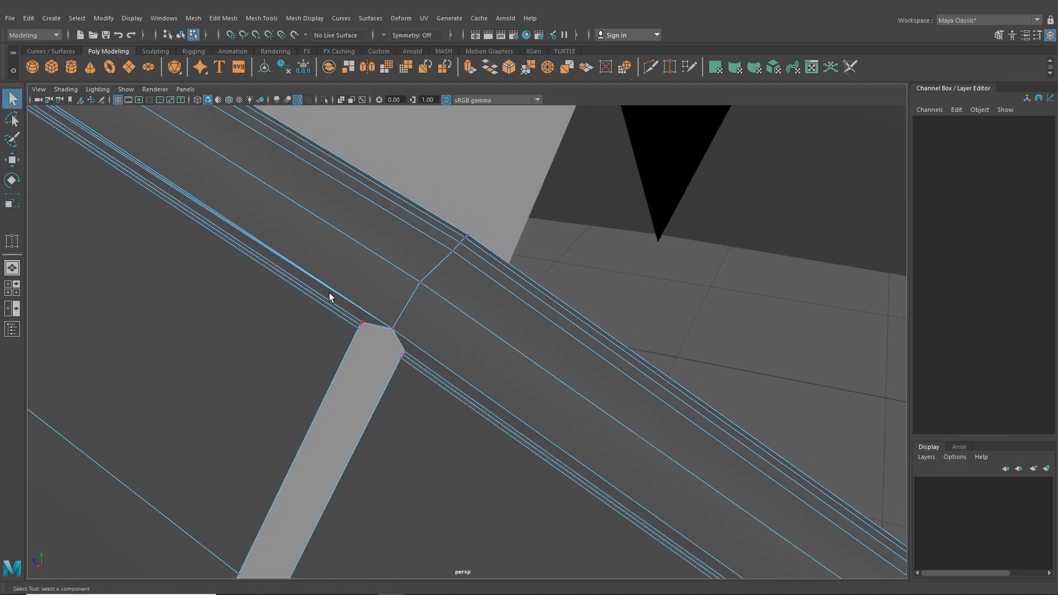
- Merge the three remaining closely spaced vertex pairs where the curved band meets the flat face of the segments
left_click(363, 323)
key("y")
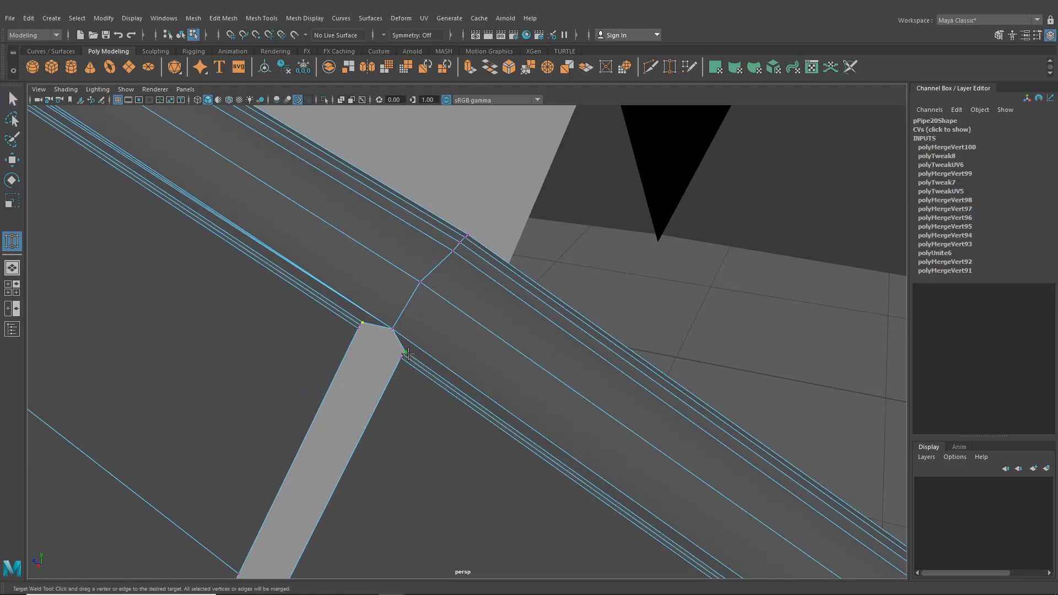
key("q")
left_click(224, 17)
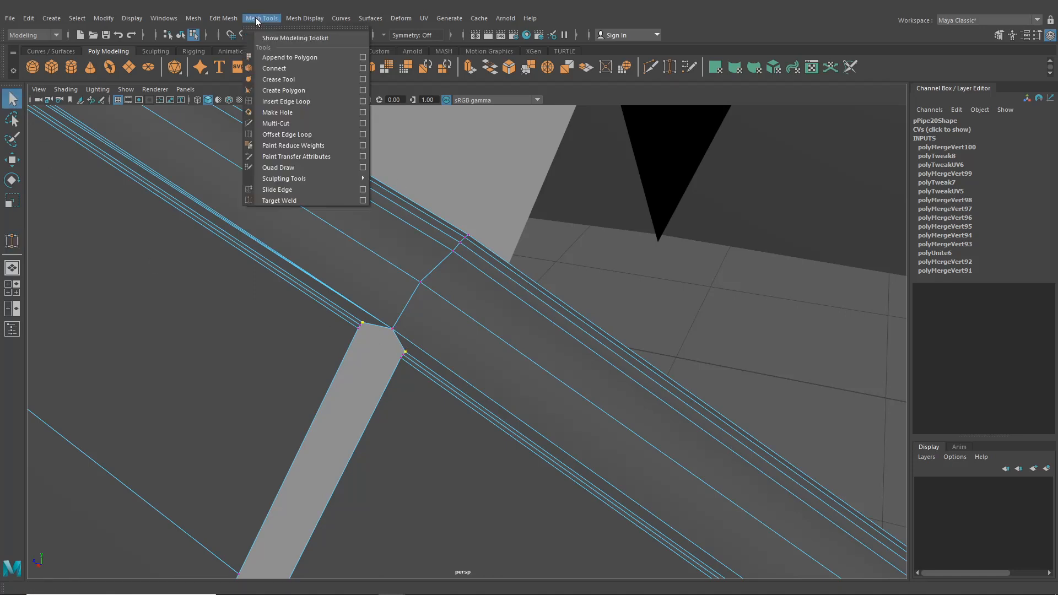
left_click(248, 134)
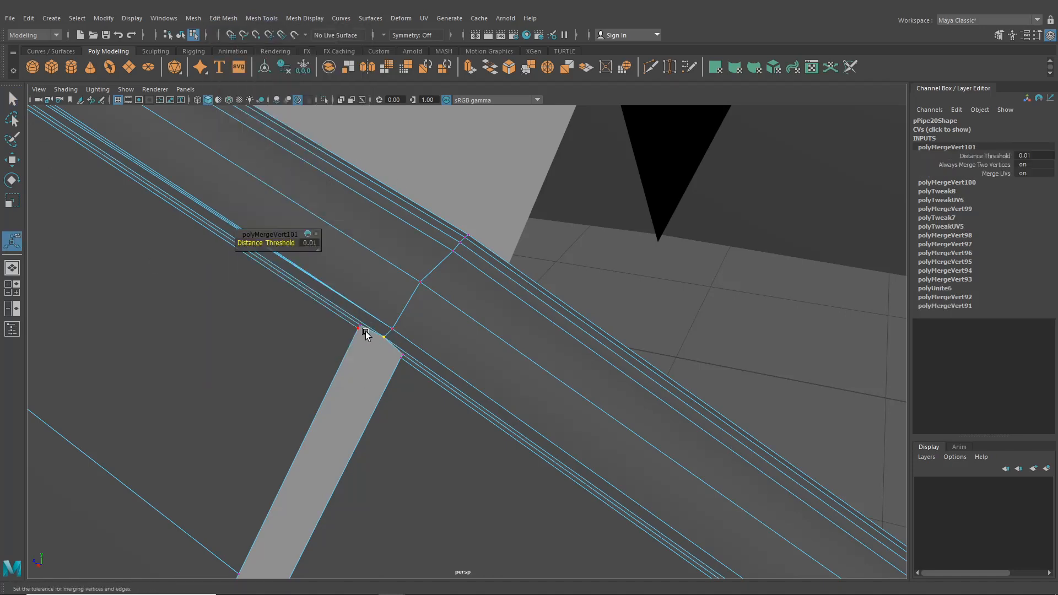
left_click(409, 357, "shift")
key("g")
left_click(357, 334)
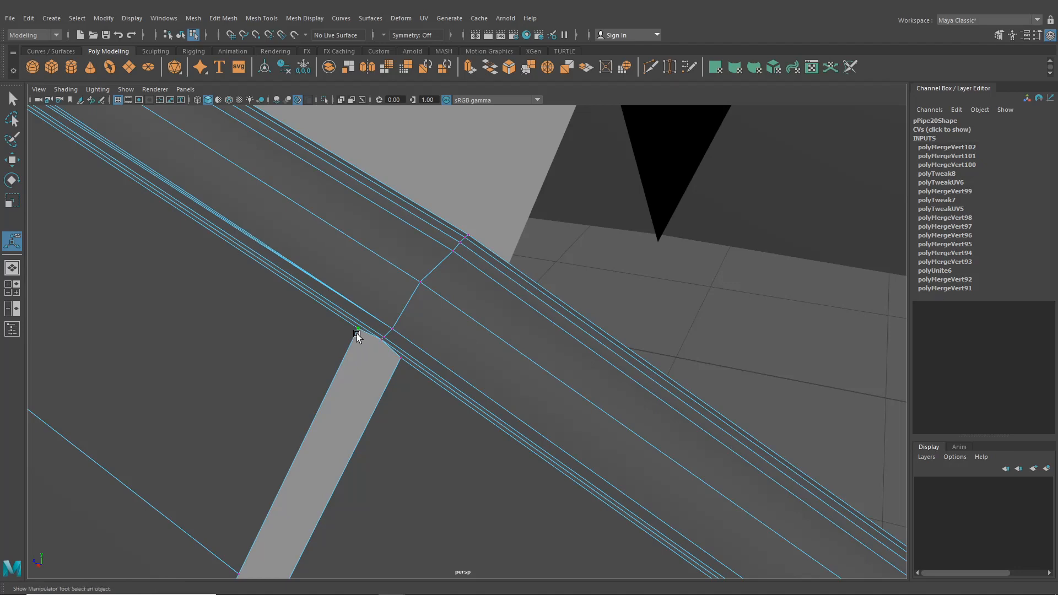
left_click(403, 361, "shift")
key("g")
- Merge the facing vertex pair halfway along the gap in the flat face
scroll(416, 368, "down", 5)
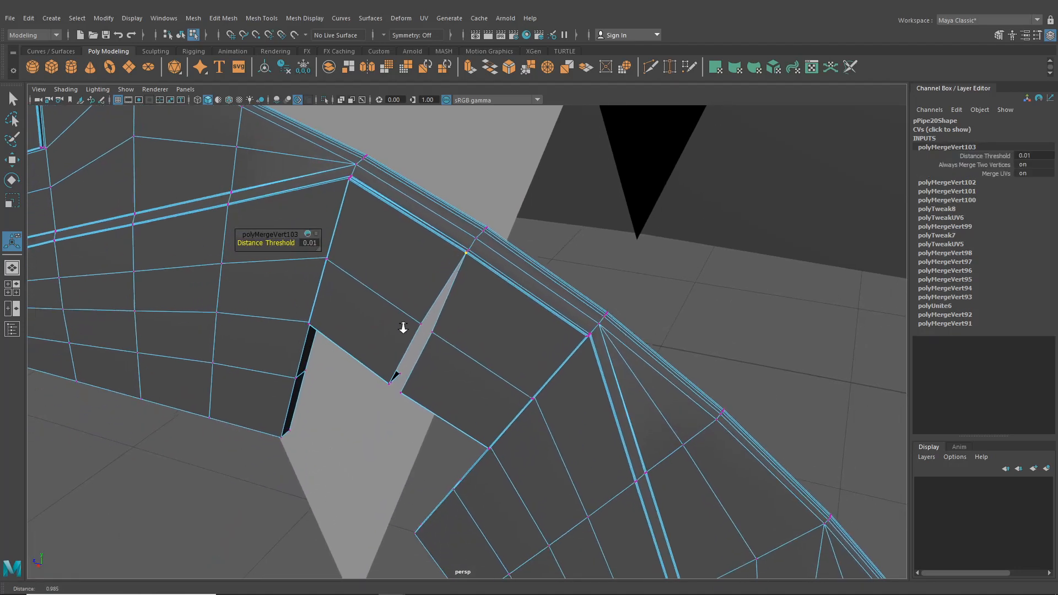
left_click_drag(401, 306, 440, 354)
key("g")
- Merge the front corner vertex pair at the inner end of the gap between the two segments
left_click_drag(503, 378, 553, 321, "alt")
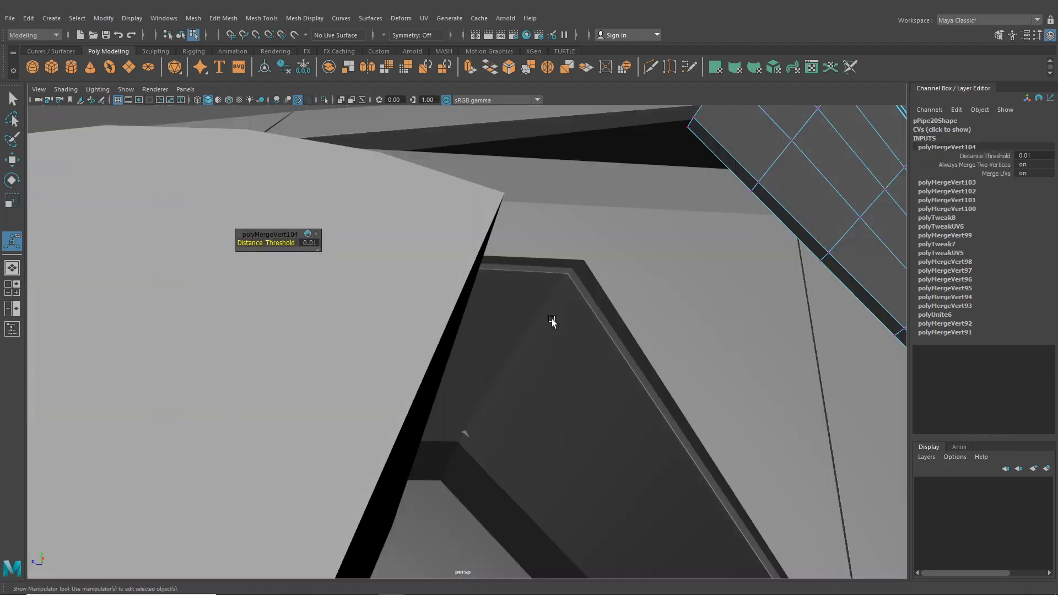
middle_click_drag(553, 322, 454, 460, "alt")
right_click_drag(446, 366, 476, 325, "alt")
middle_click_drag(472, 328, 461, 359, "alt")
right_click_drag(461, 359, 480, 385, "alt")
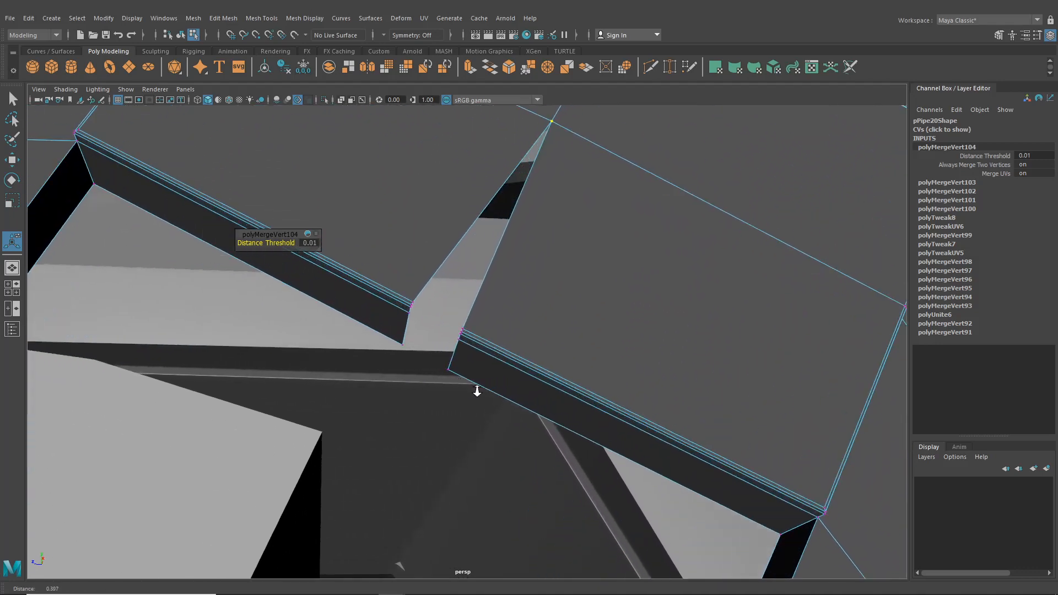
left_click(419, 304)
left_click(466, 325)
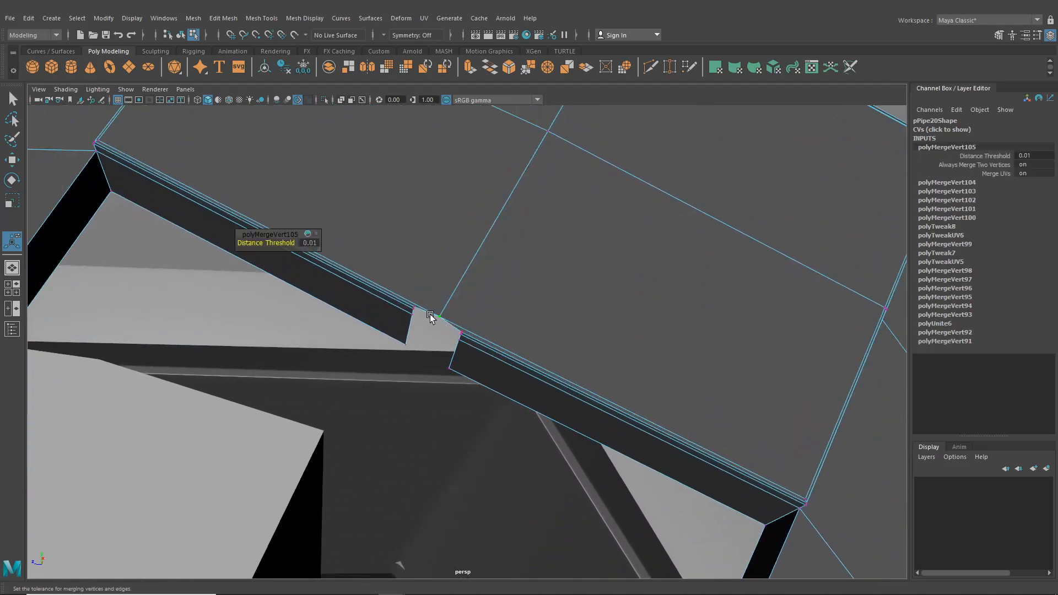
- Merge the remaining closely spaced vertex pairs along the inner border where the gap separates the two segments
left_click(439, 317)
key("g")
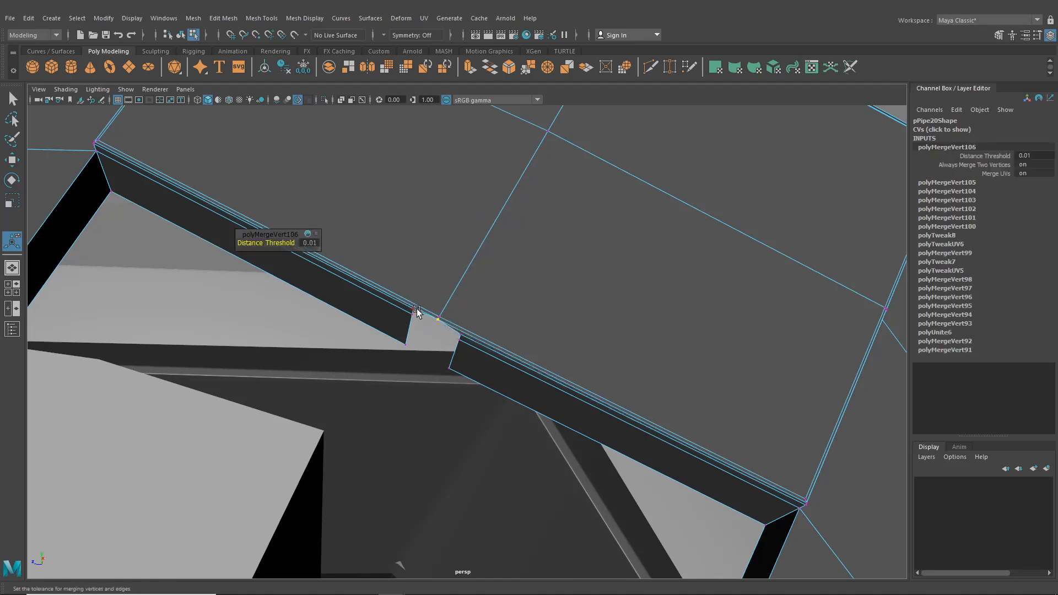
left_click(415, 310)
left_click(454, 335)
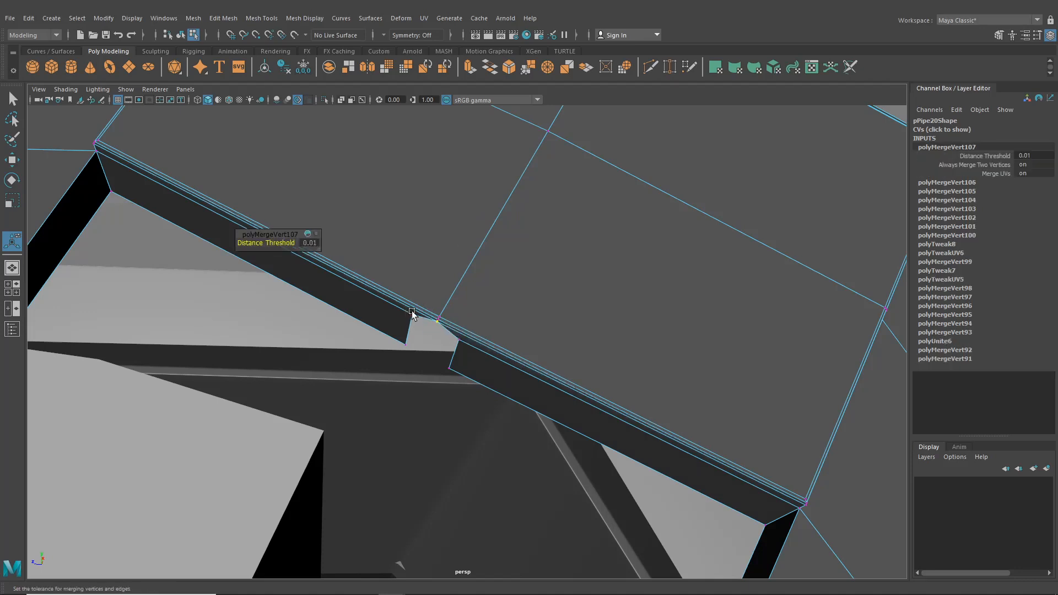
left_click(465, 342)
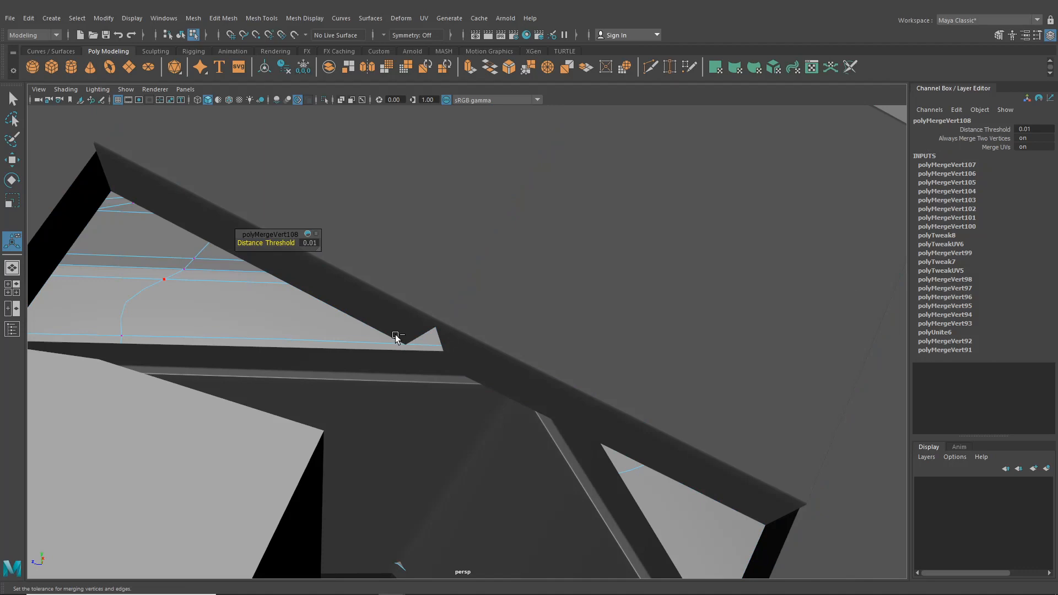
- Merge the two rear corner vertices of the inner wall across the gap and return to whole-object selection
key("ctrl+z")
left_click_drag(384, 328, 427, 368, "ctrl")
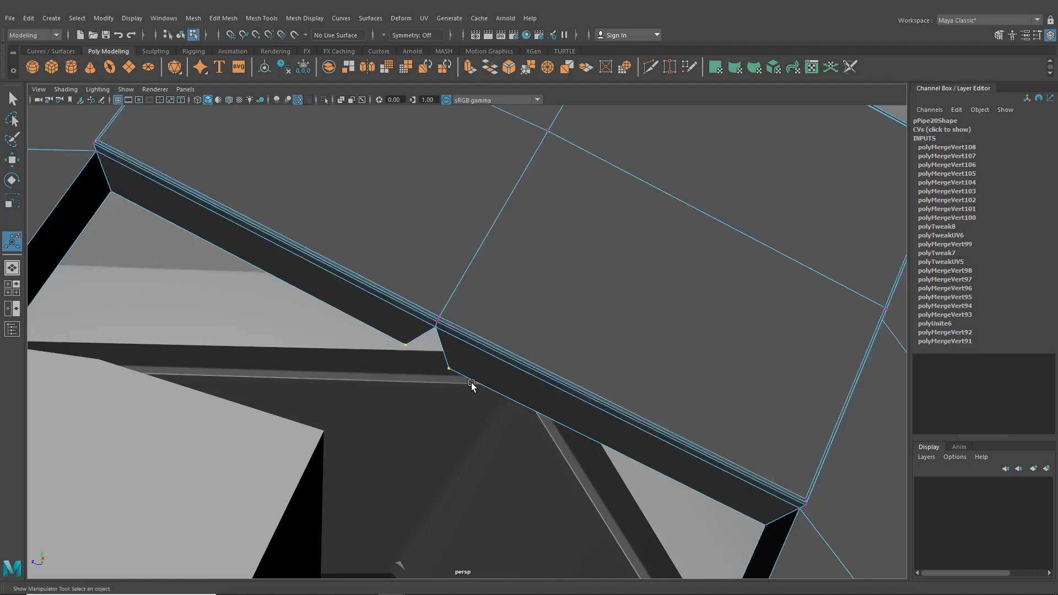
key("g")
scroll(489, 386, "down", 6)
left_click(180, 36)
scroll(451, 264, "down", 2)
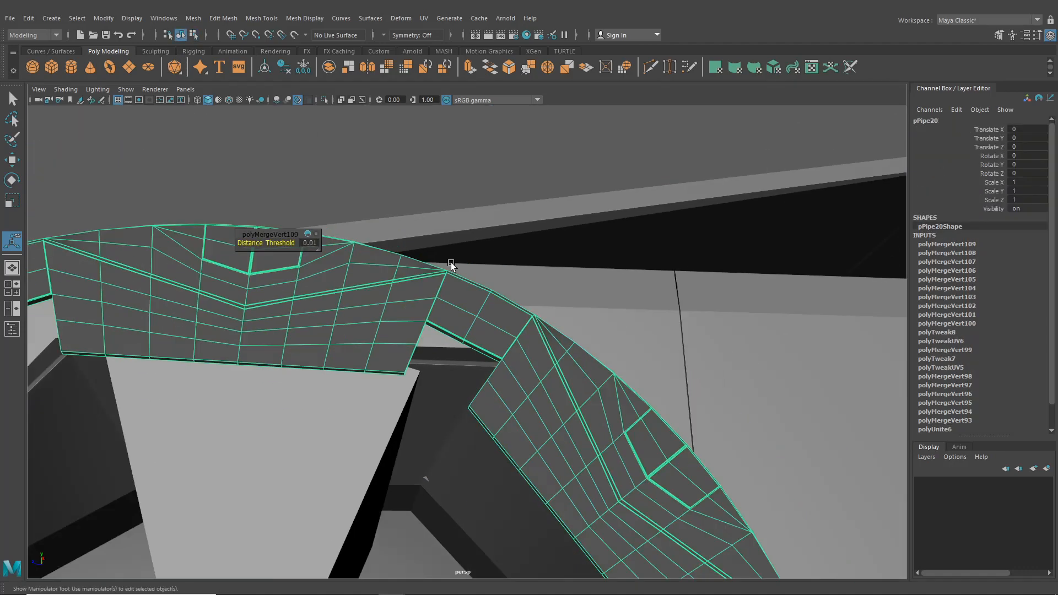
- Examine the merged seam and the remaining gaps between segments around the wheel ring
scroll(451, 264, "down", 5)
left_click_drag(451, 264, 366, 314, "alt")
left_click(229, 269)
left_click_drag(477, 353, 477, 378, "alt")
scroll(469, 361, "up", 3)
scroll(469, 360, "up", 2)
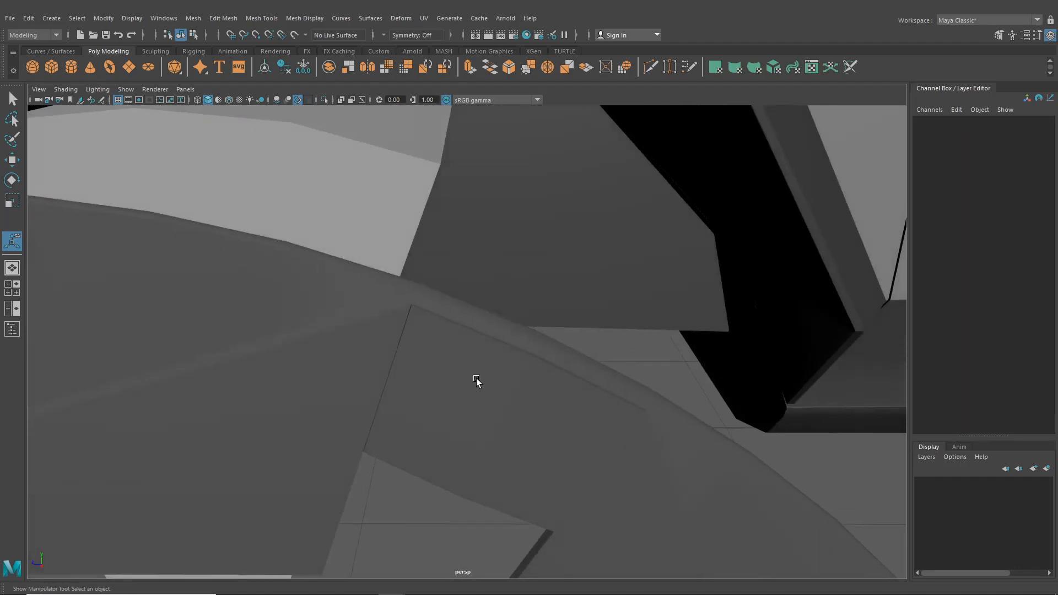
scroll(487, 356, "down", 5)
left_click_drag(467, 333, 515, 298, "alt")
scroll(501, 344, "up", 4)
left_click(524, 346)
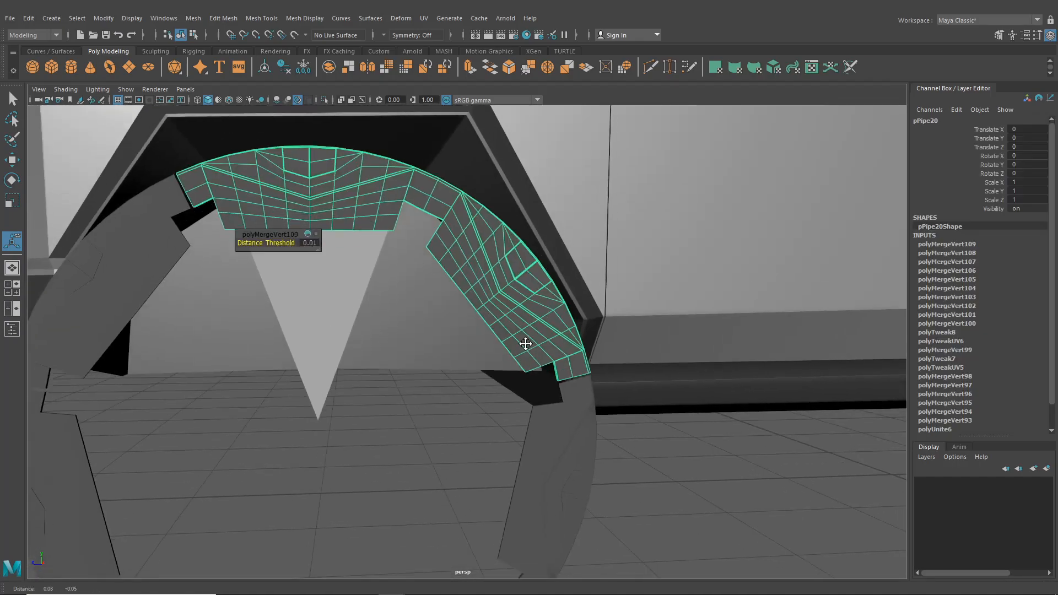
left_click_drag(524, 345, 364, 189, "alt")
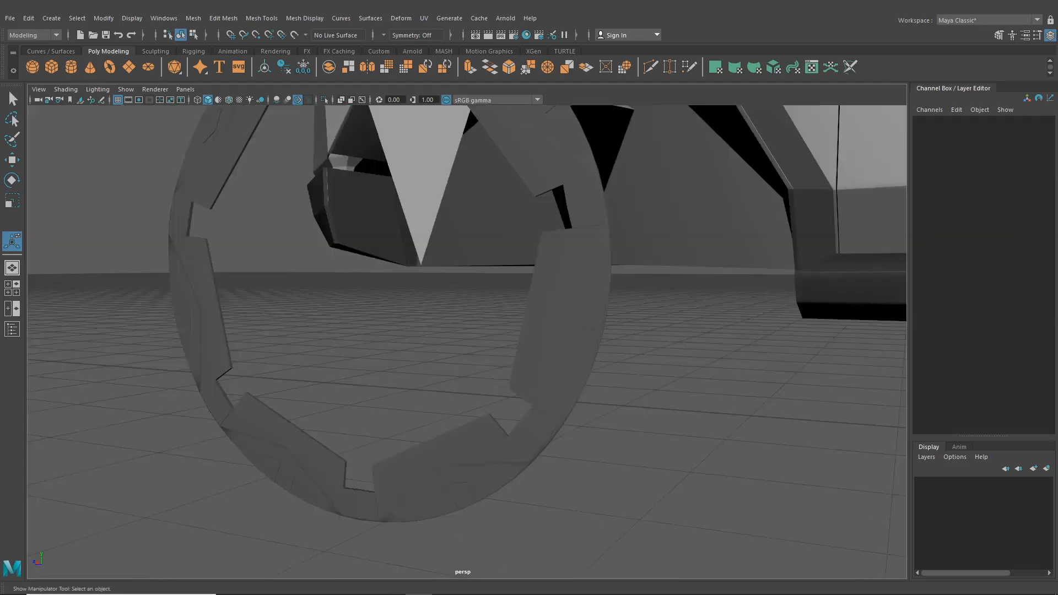
left_click_drag(544, 286, 510, 312, "alt")
- Compare the complete wheel ring with the side-view reference and inspect its position beside the truck's wheel arch
left_click(447, 284)
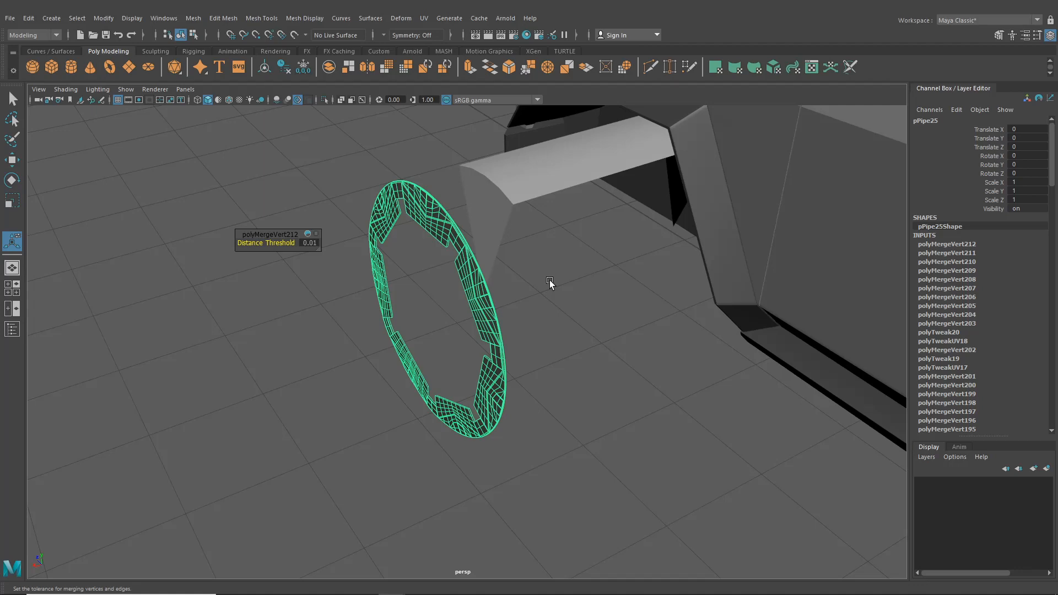
left_click(12, 287)
key("space")
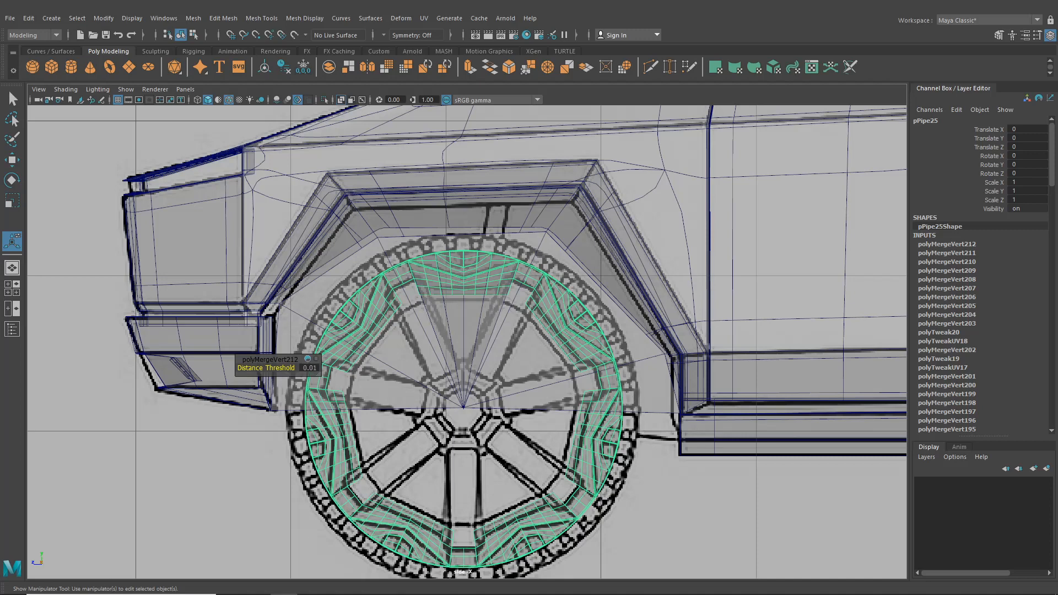
left_click(12, 268)
left_click_drag(400, 295, 676, 444, "alt")
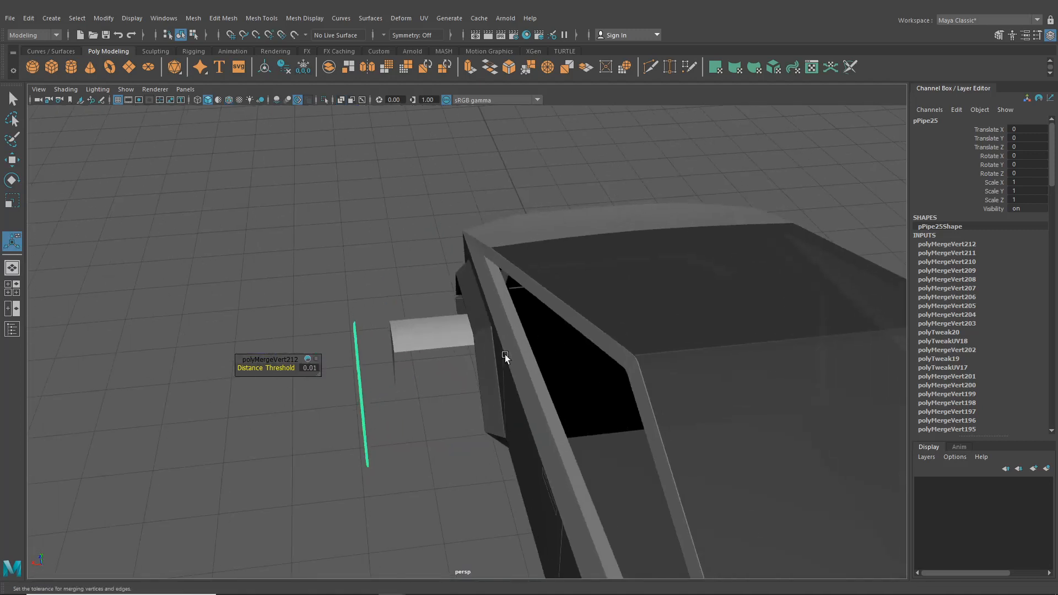
left_click_drag(514, 287, 652, 348, "alt")
middle_click_drag(636, 365, 617, 319, "alt")
scroll(617, 319, "up", 4)
left_click_drag(585, 344, 548, 351, "alt")
left_click_drag(377, 270, 441, 274, "alt")
- Create a polygon cylinder and move it beside the wheel ring, to about X 1.958 and Z 4.245
left_click(70, 67)
scroll(469, 331, "down", 4)
left_click_drag(496, 353, 695, 403, "alt")
left_click(16, 163)
left_click_drag(723, 257, 769, 339)
left_click_drag(706, 298, 445, 345)
- Rotate the cylinder to 90 degrees around Z so that its axis runs along the wheel axle
left_click(11, 181)
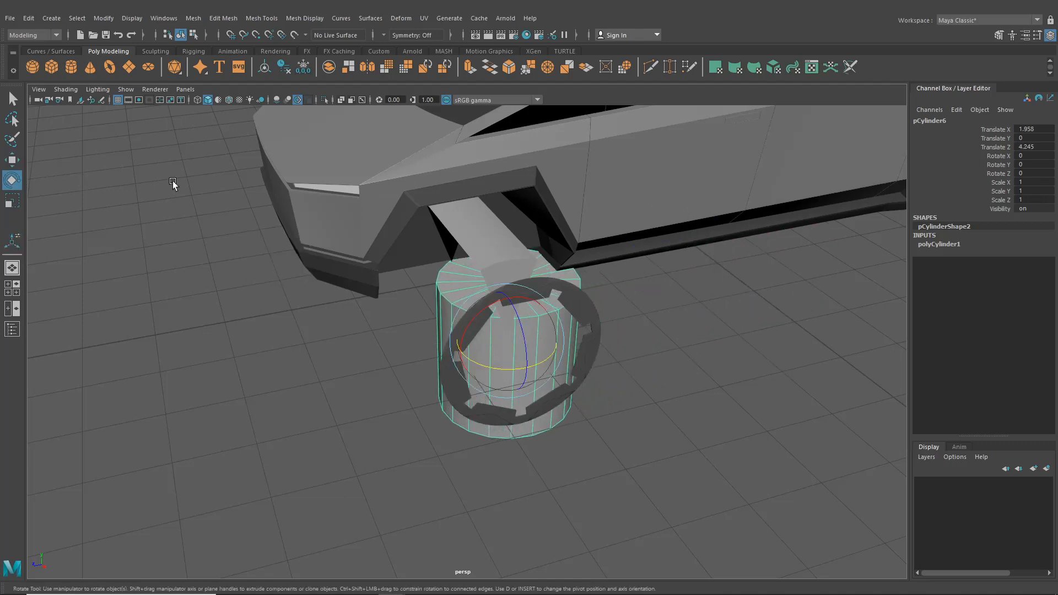
left_click_drag(517, 279, 860, 213)
left_click(1033, 173)
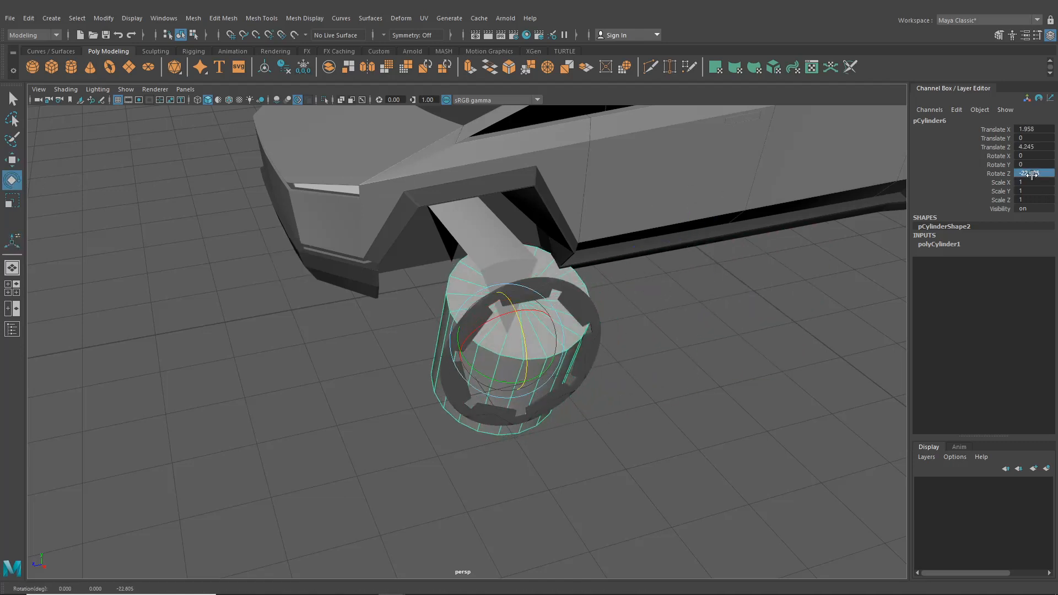
key("Return")
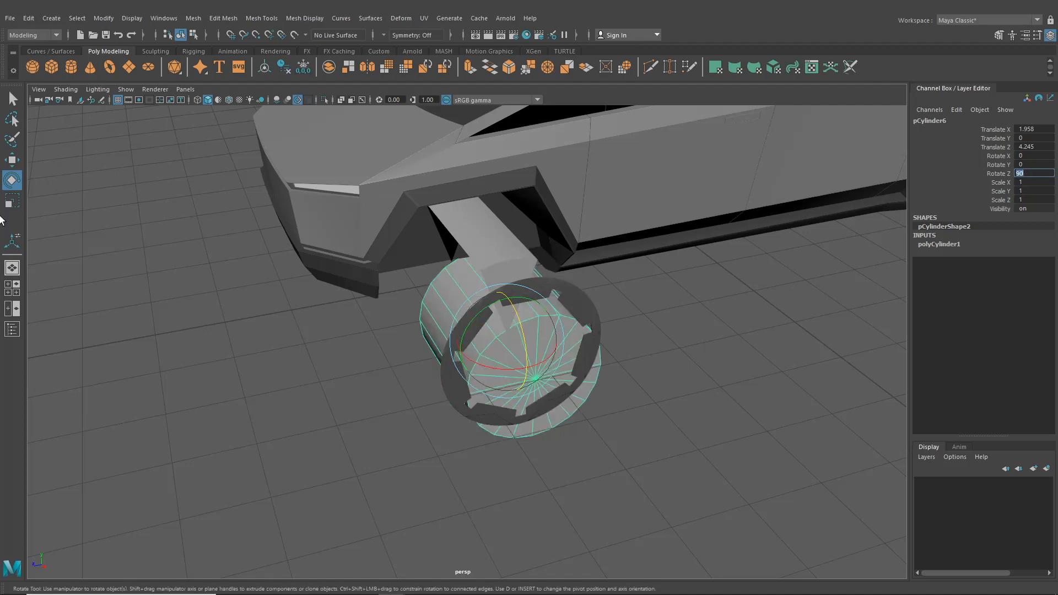
- Move the cylinder to the wheel's centre, at about X 3.421, Y 1.142 and Z 4.886
left_click(12, 288)
key("space")
key("w")
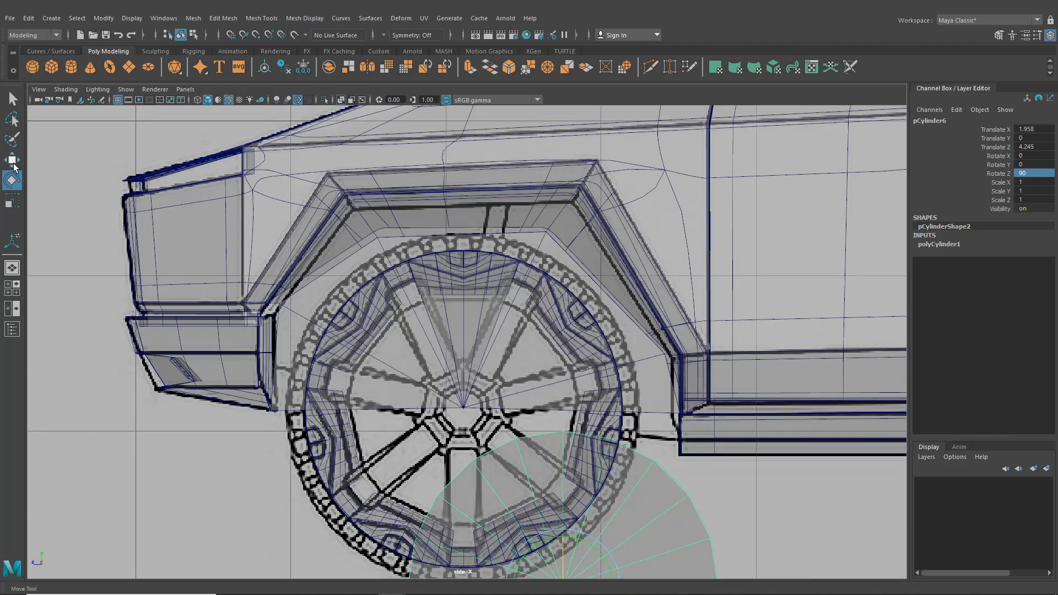
scroll(418, 370, "up", 4)
left_click(18, 270)
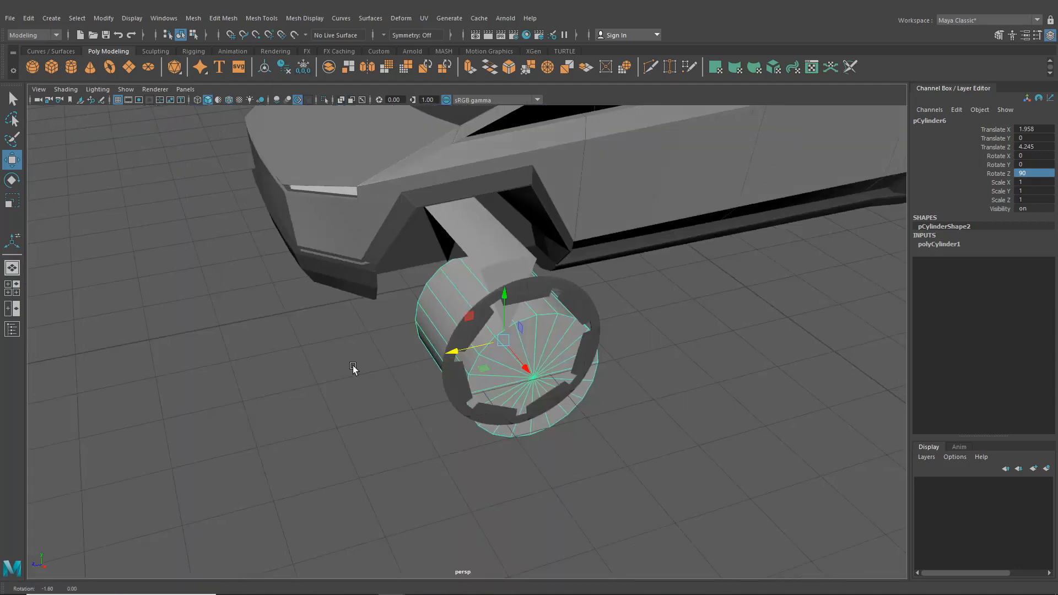
left_click_drag(354, 369, 478, 329, "alt")
scroll(424, 380, "up", 2)
left_click_drag(510, 359, 373, 366, "alt")
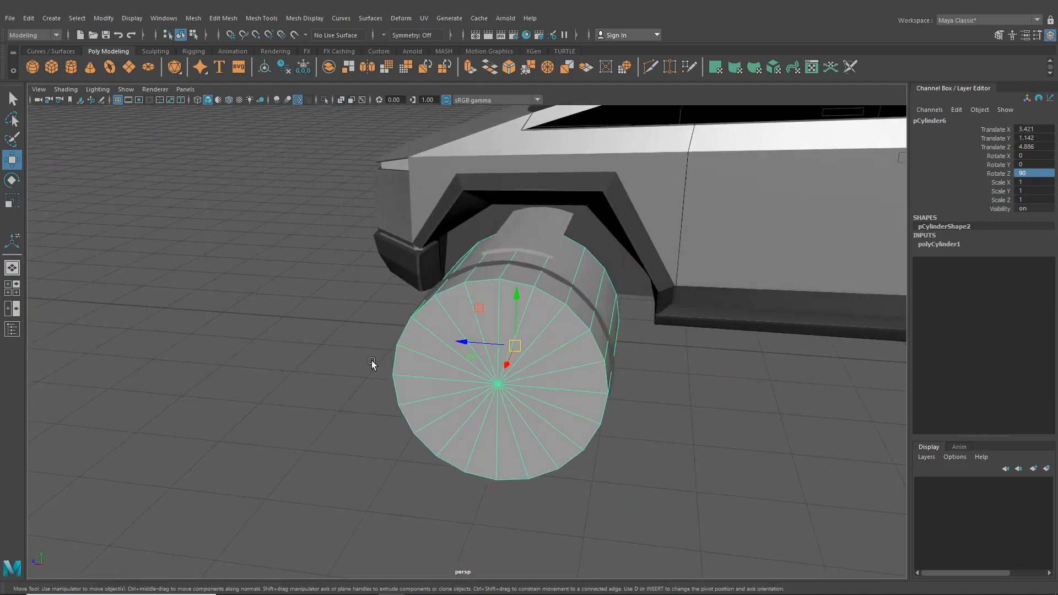
- Set the cylinder's axis subdivisions to 7
left_click(12, 293)
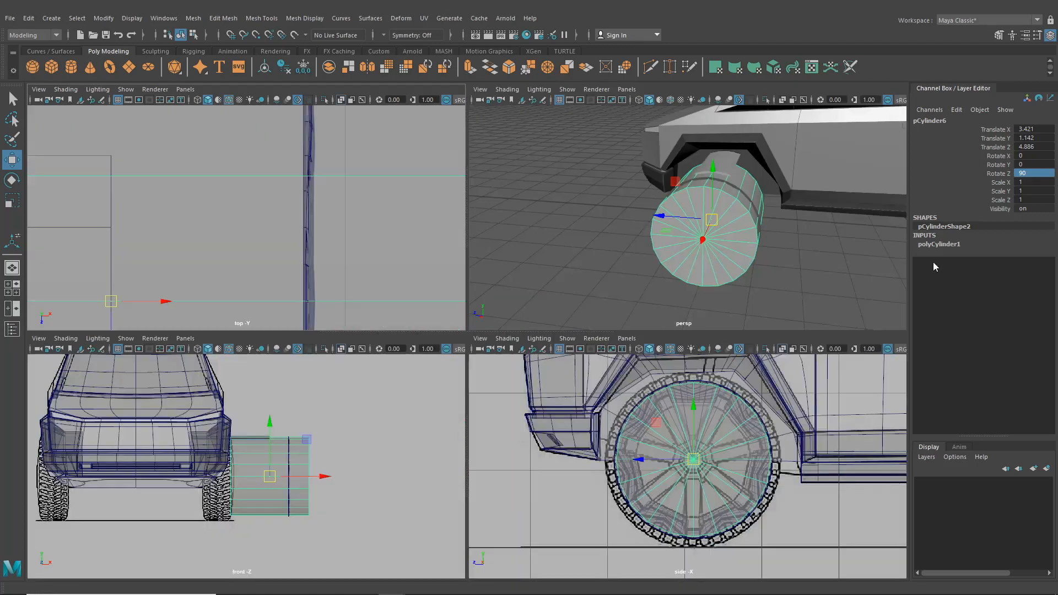
left_click(943, 244)
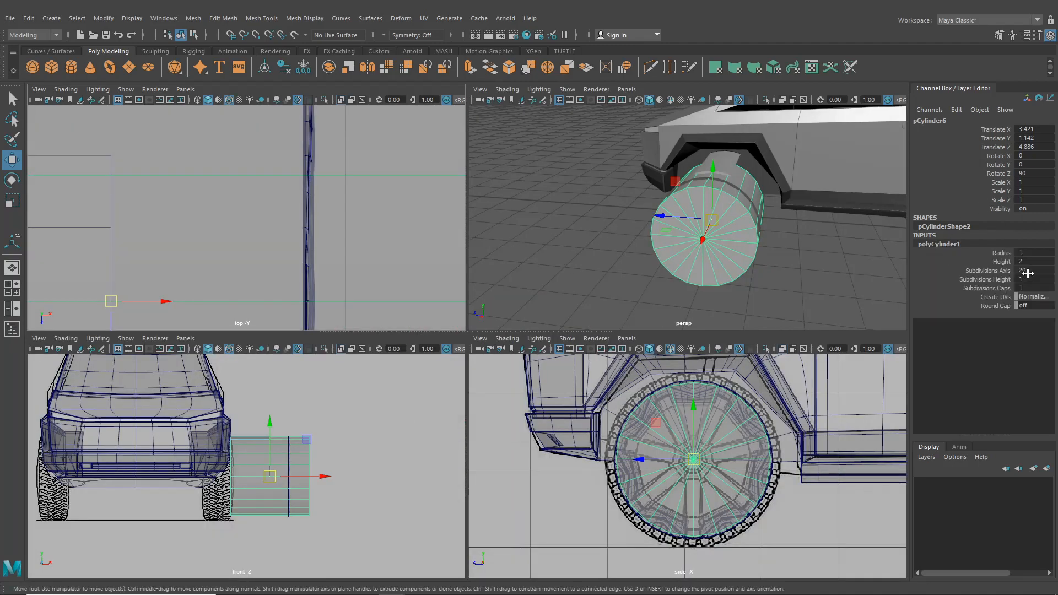
type("7")
key("Return")
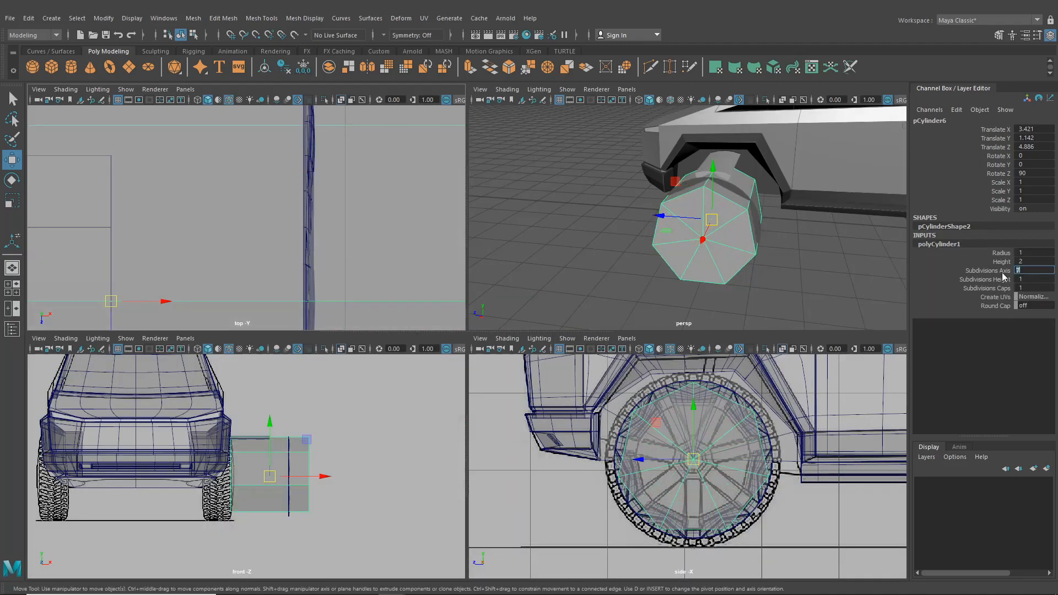
- Scale the seven-sided cylinder uniformly to about 0.182 so it matches the hub in the side-view reference
key("r")
left_click_drag(694, 459, 602, 449)
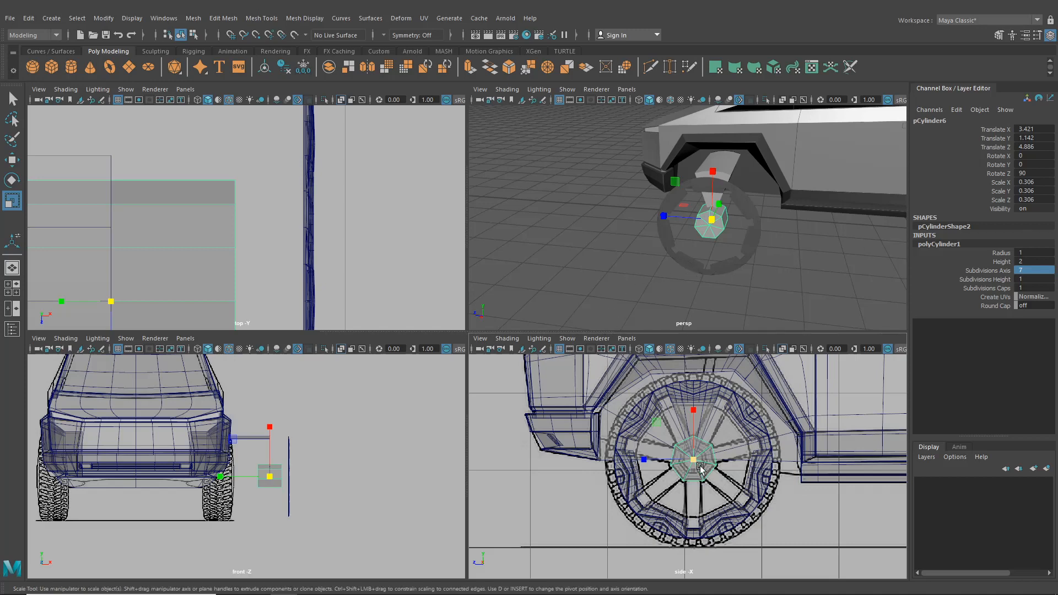
scroll(683, 482, "up", 6)
scroll(683, 481, "up", 1)
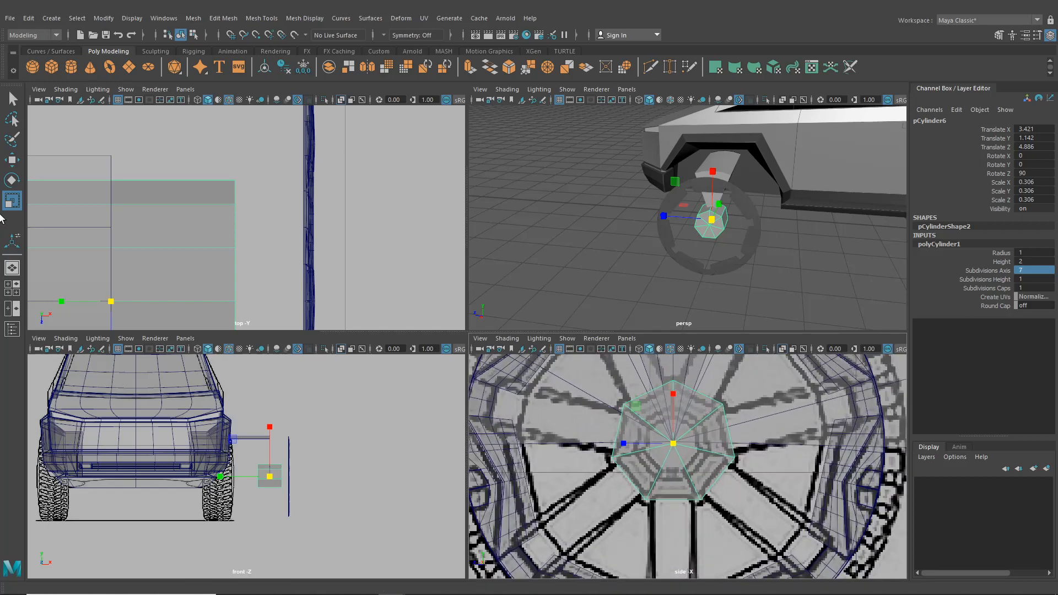
key("w")
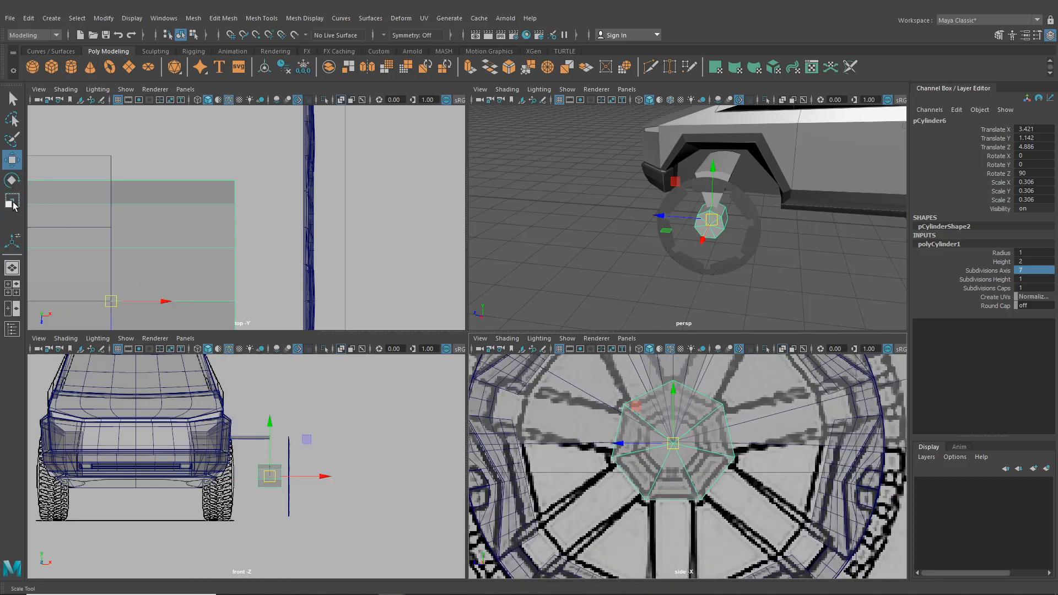
left_click(12, 201)
scroll(649, 452, "up", 1)
left_click_drag(671, 438, 624, 436)
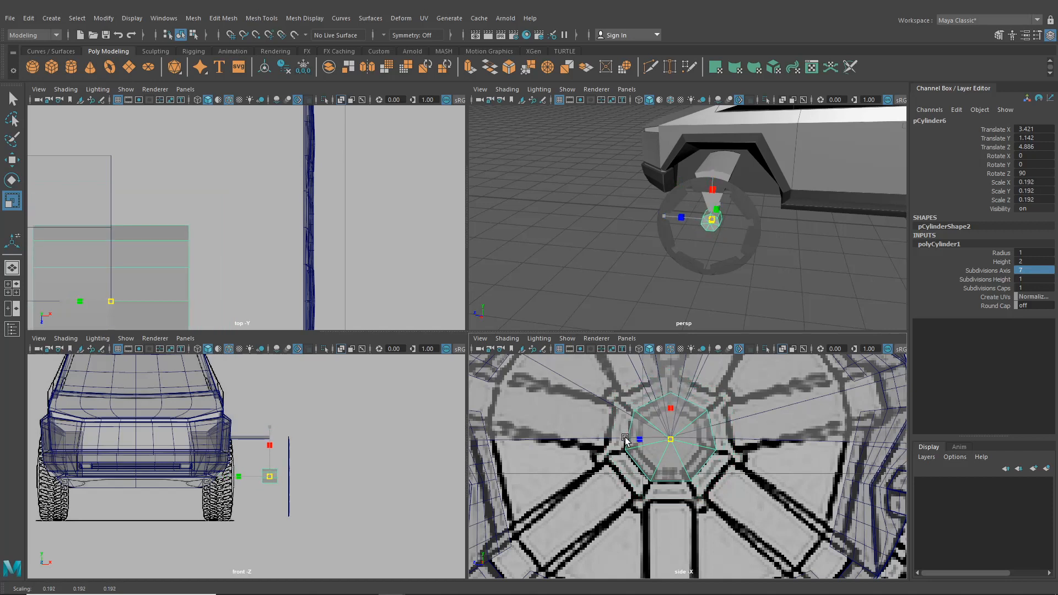
left_click_drag(624, 437, 622, 438)
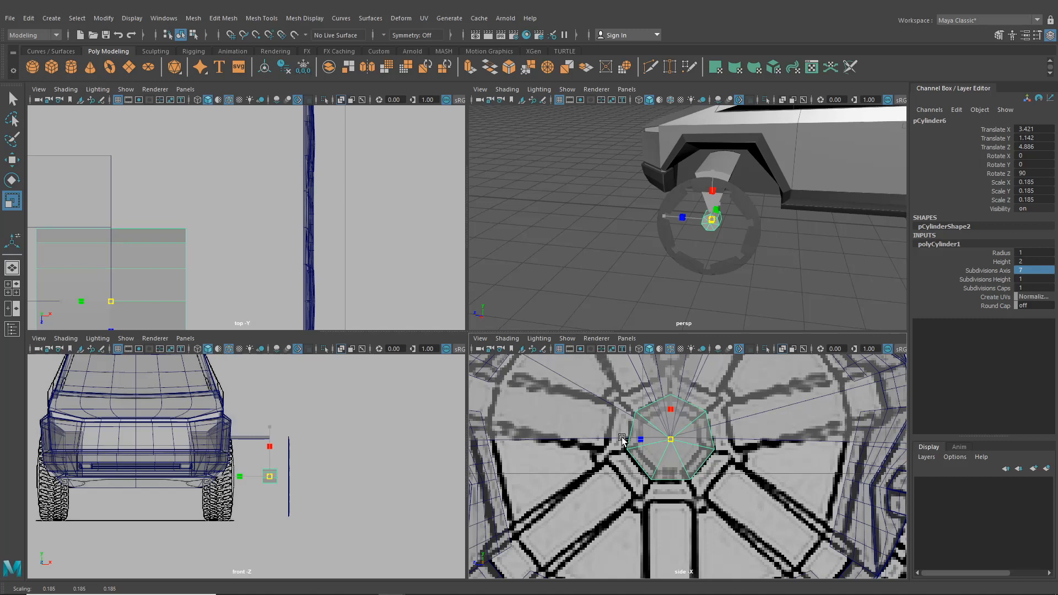
left_click_drag(622, 441, 620, 441)
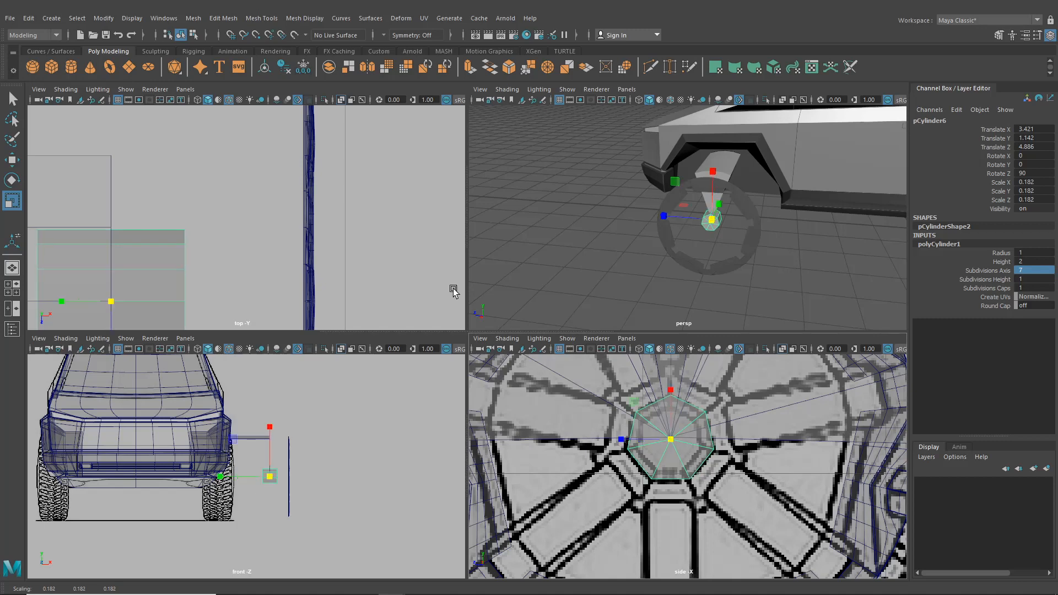
- Move the small cylinder outward towards the wheel ring, to about X 3.499
left_click(12, 161)
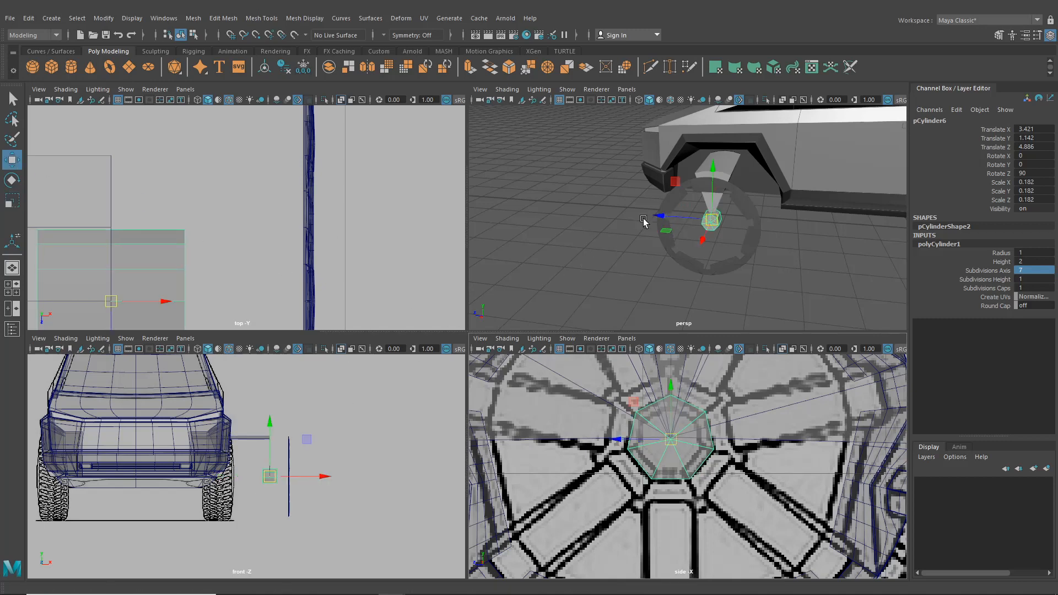
left_click_drag(644, 221, 725, 240, "alt")
scroll(337, 408, "up", 2)
scroll(337, 484, "up", 1)
left_click_drag(337, 485, 342, 513)
key("space")
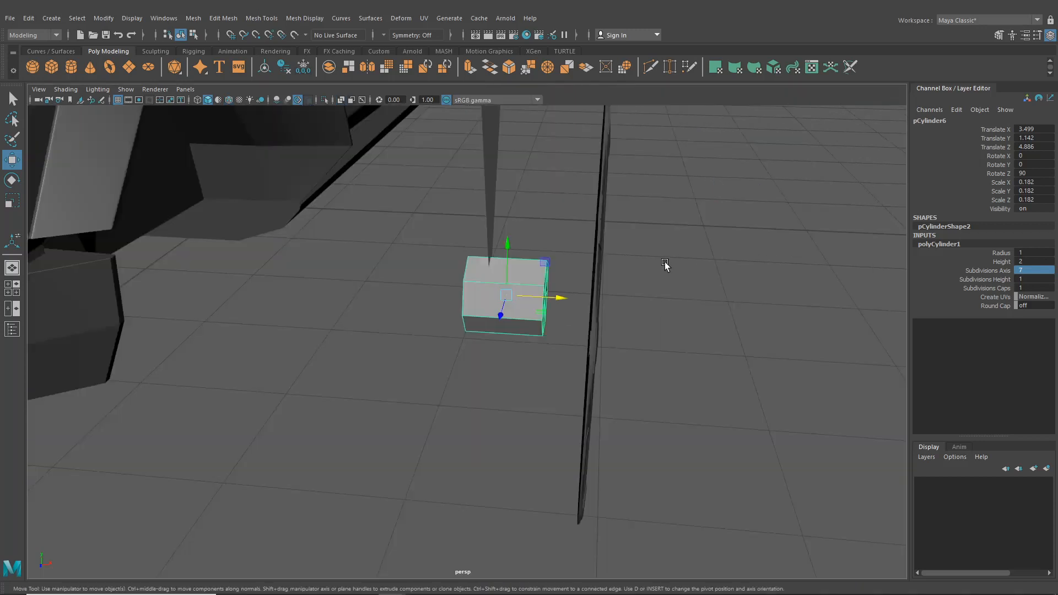
- Delete the hub cylinder's side and inner end faces, keeping only the outer cap
scroll(665, 263, "down", 3)
left_click_drag(665, 263, 602, 221, "alt")
left_click_drag(588, 331, 441, 383, "alt")
scroll(441, 383, "up", 2)
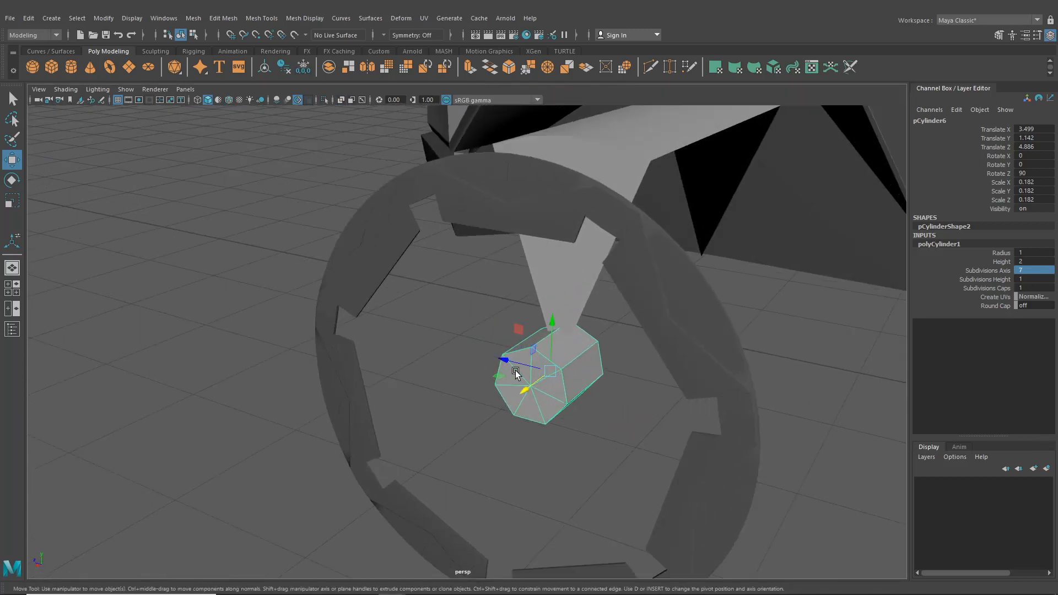
right_click_drag(515, 373, 514, 331)
left_click_drag(552, 400, 472, 290, "alt")
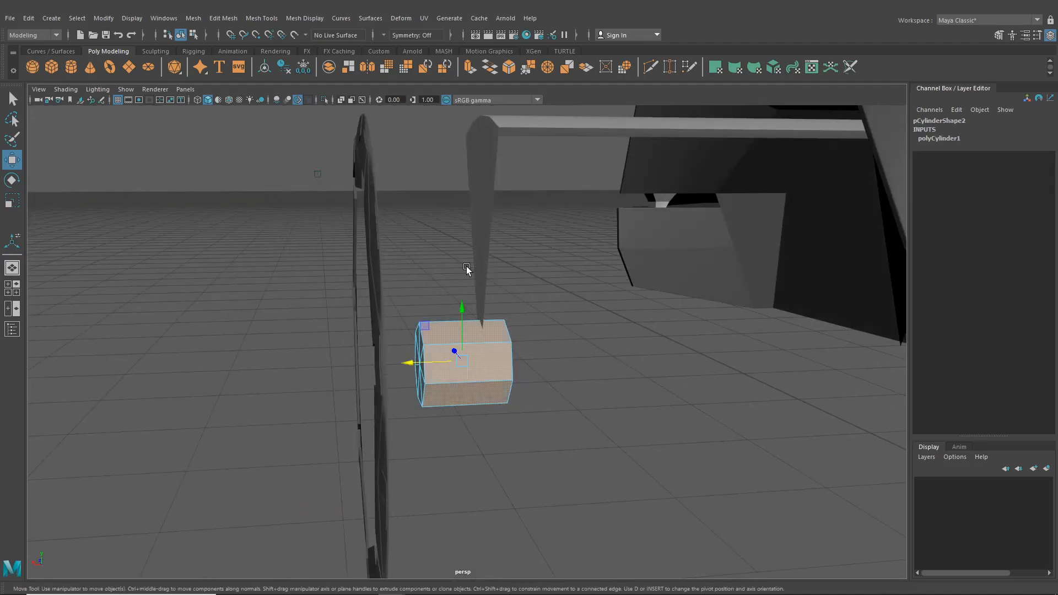
key("Delete")
- Extrude the cap faces and scale them inward to fit the hub outline in the side-view reference
left_click_drag(449, 368, 544, 368, "alt")
middle_click_drag(544, 368, 464, 351, "alt")
right_click_drag(464, 350, 508, 398, "alt")
key("ctrl+e")
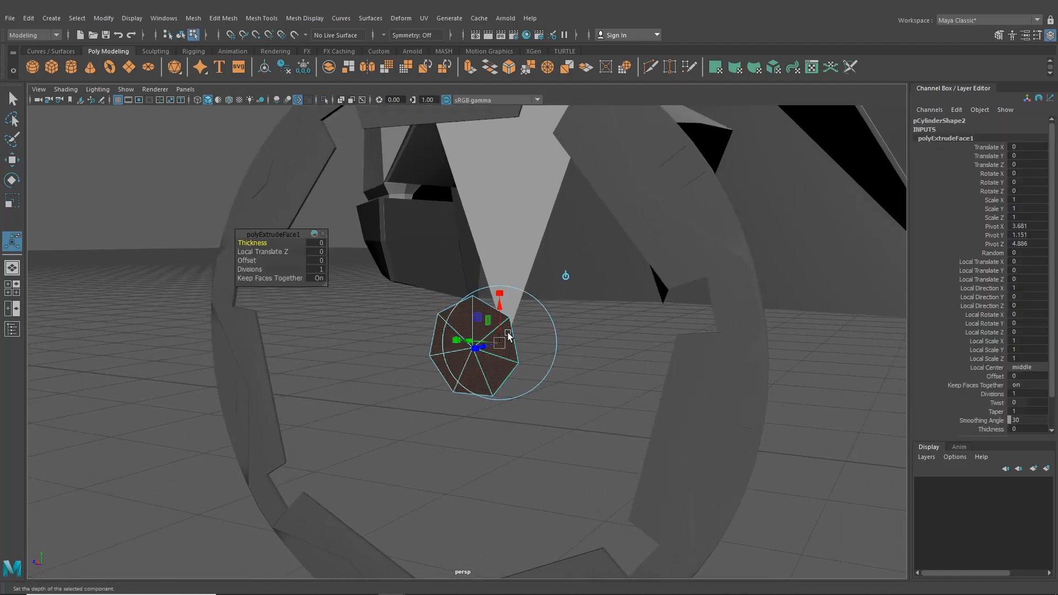
right_click_drag(504, 299, 527, 351, "alt")
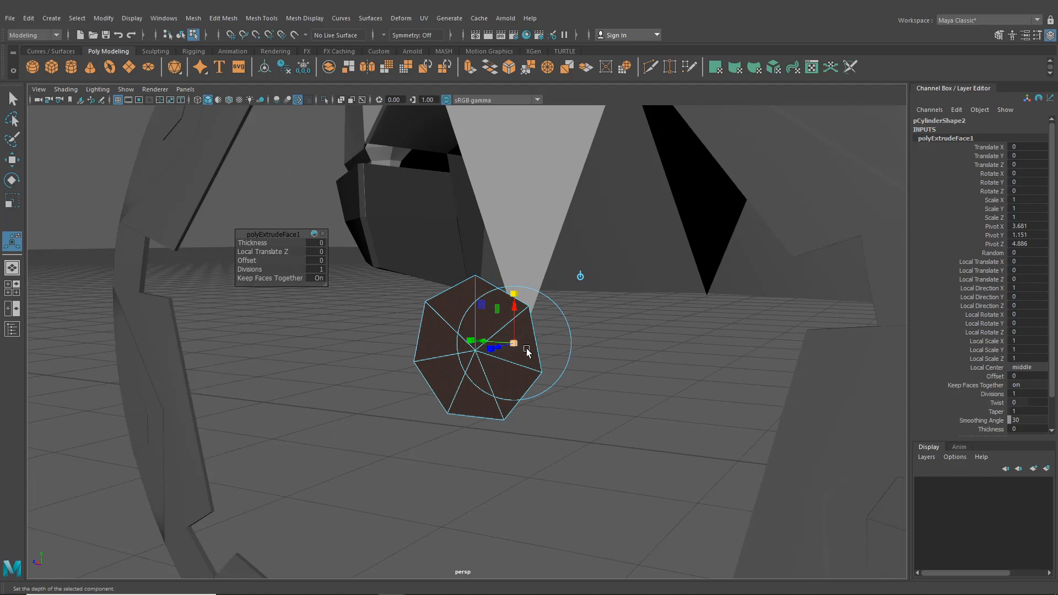
left_click(580, 278)
left_click_drag(477, 346, 476, 347)
left_click(7, 290)
scroll(669, 466, "up", 4)
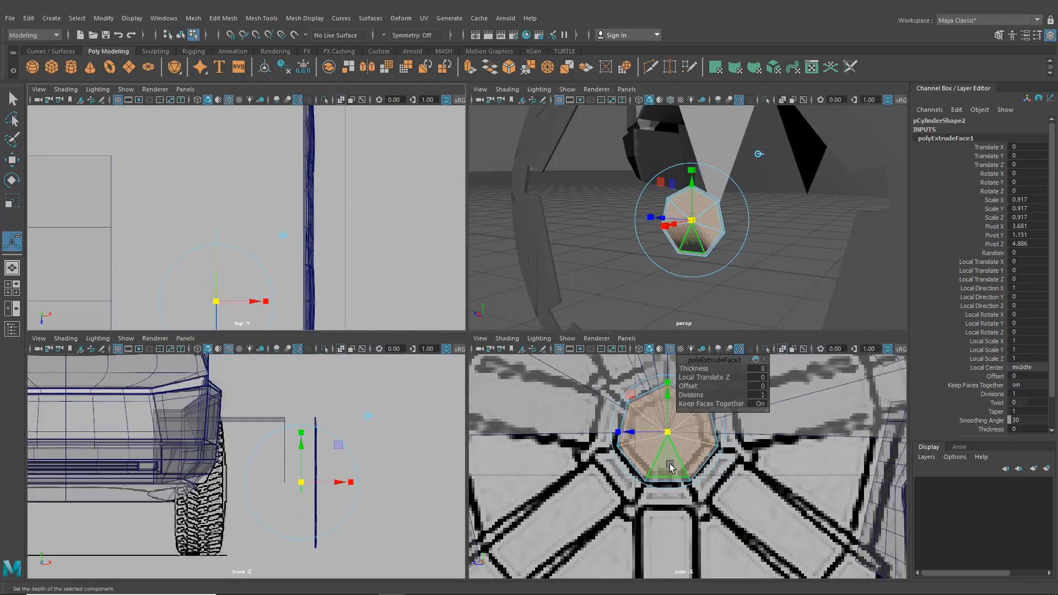
left_click_drag(663, 425, 656, 425)
- Delete the seven dark triangular faces covering the hub's extruded inner cap, one after another
left_click_drag(645, 293, 640, 249, "alt")
left_click_drag(640, 249, 634, 220, "alt")
left_click(646, 216)
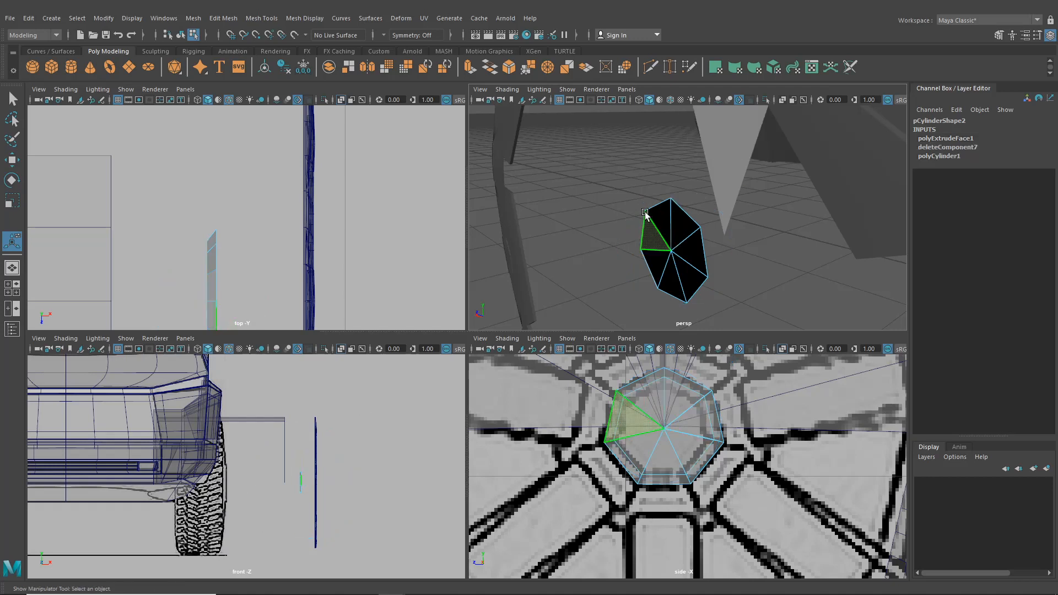
key("Delete")
left_click(659, 219)
key("Delete")
left_click(682, 232)
key("Delete")
left_click(687, 253)
key("Delete")
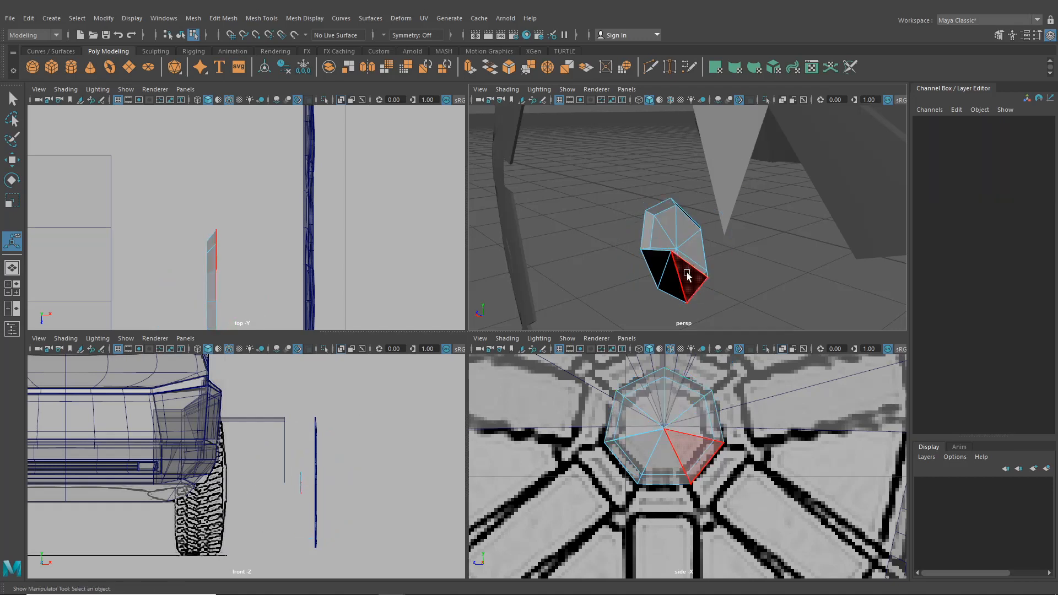
left_click(679, 278)
key("Delete")
left_click(667, 281)
key("Delete")
left_click(654, 265)
key("Delete")
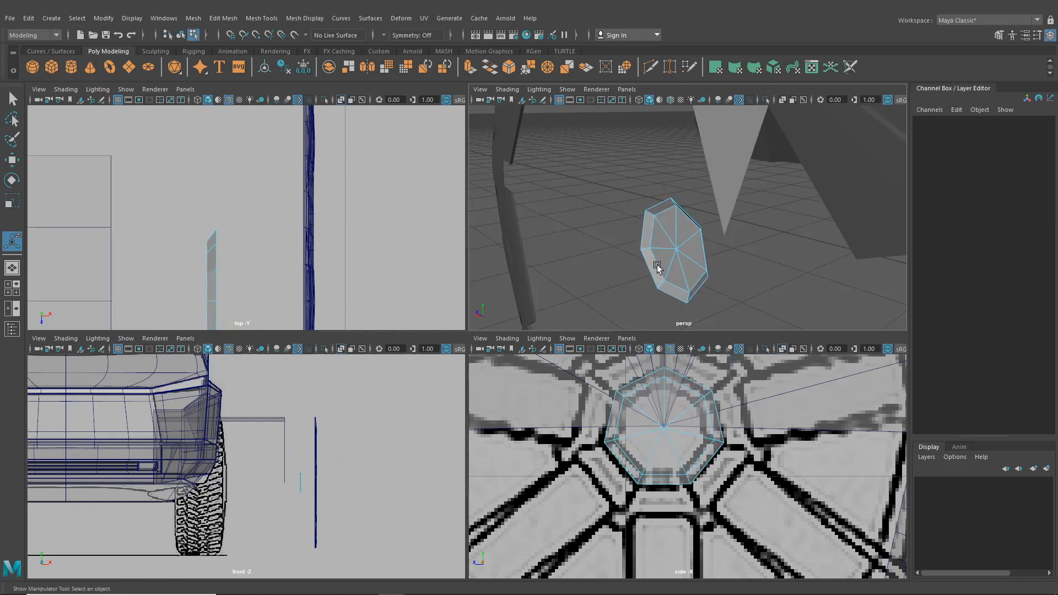
- Extrude the hub's outer rim edge loop and scale it outward uniformly to about 1.833 to match the reference
right_click_drag(668, 242, 661, 207)
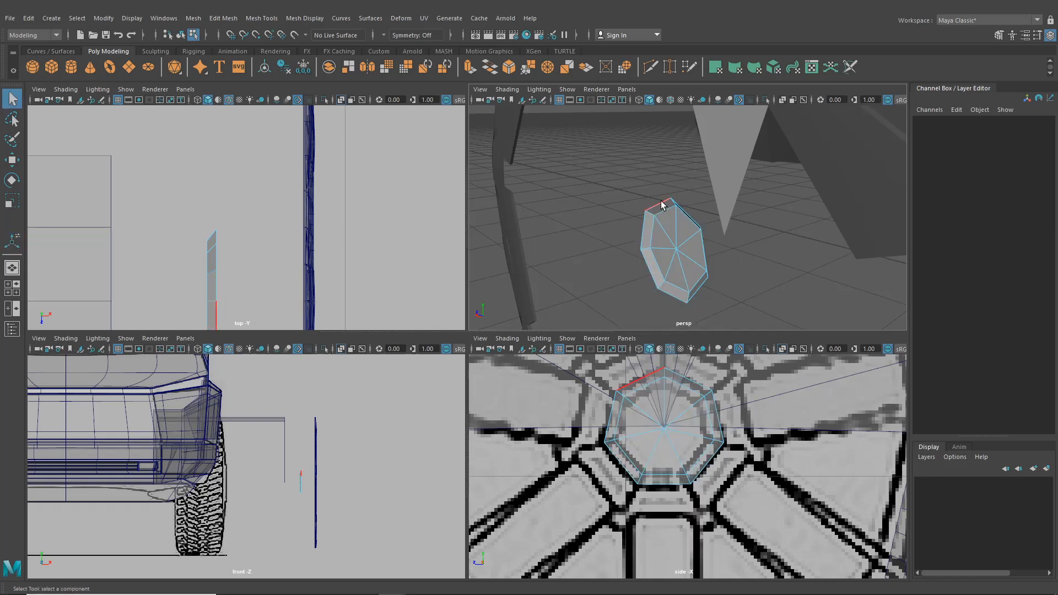
double_click(661, 205)
key("ctrl+e")
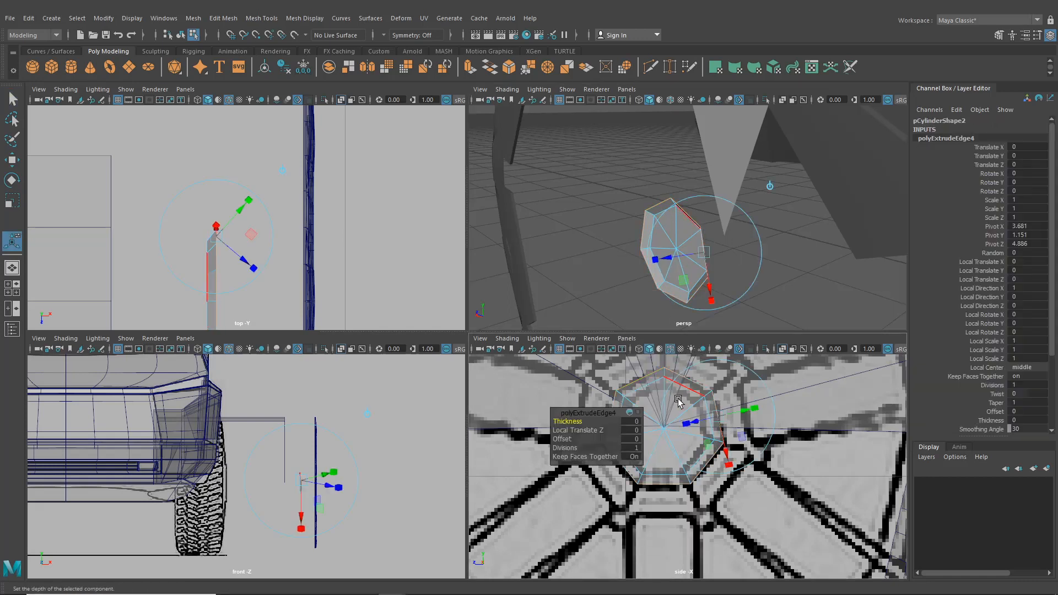
middle_click_drag(724, 431, 730, 462, "alt")
left_click(793, 395)
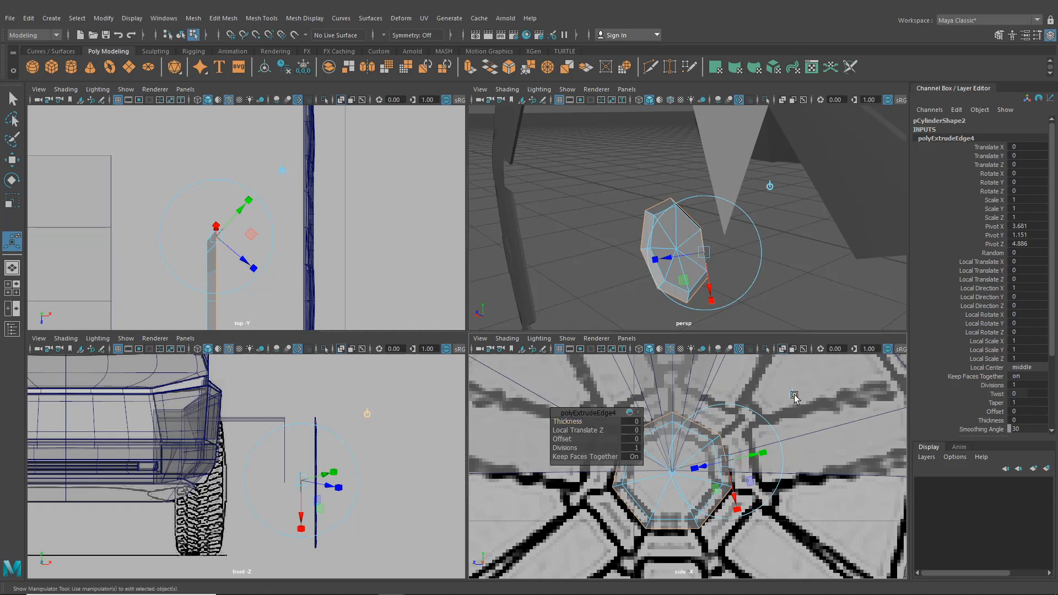
left_click(673, 420)
left_click_drag(673, 470, 700, 479)
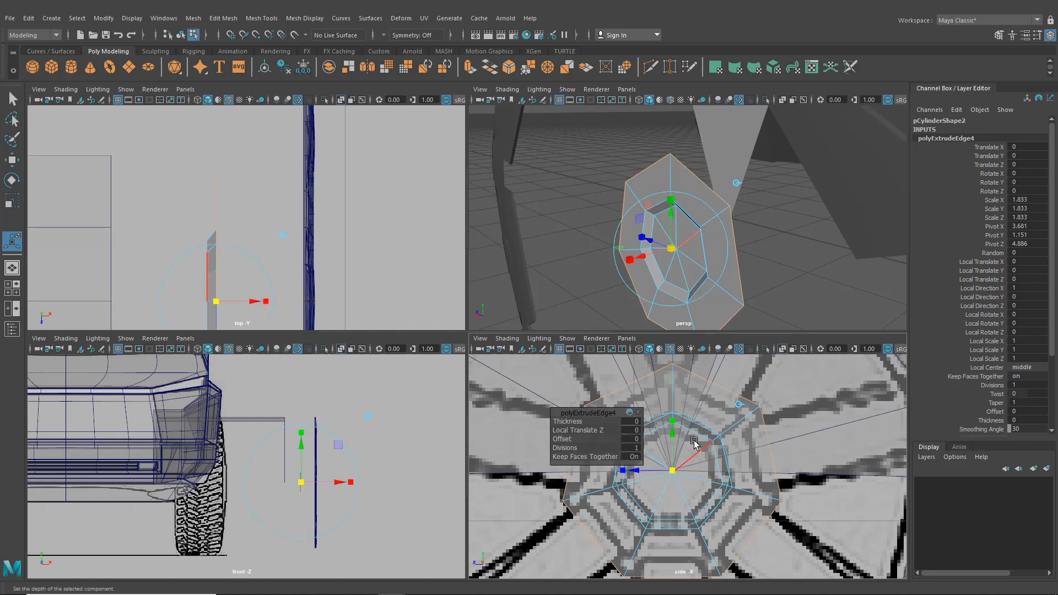
- Move the hub's widened rim edges back along X towards the truck so the hub tapers outward
key("space")
scroll(588, 356, "down", 10)
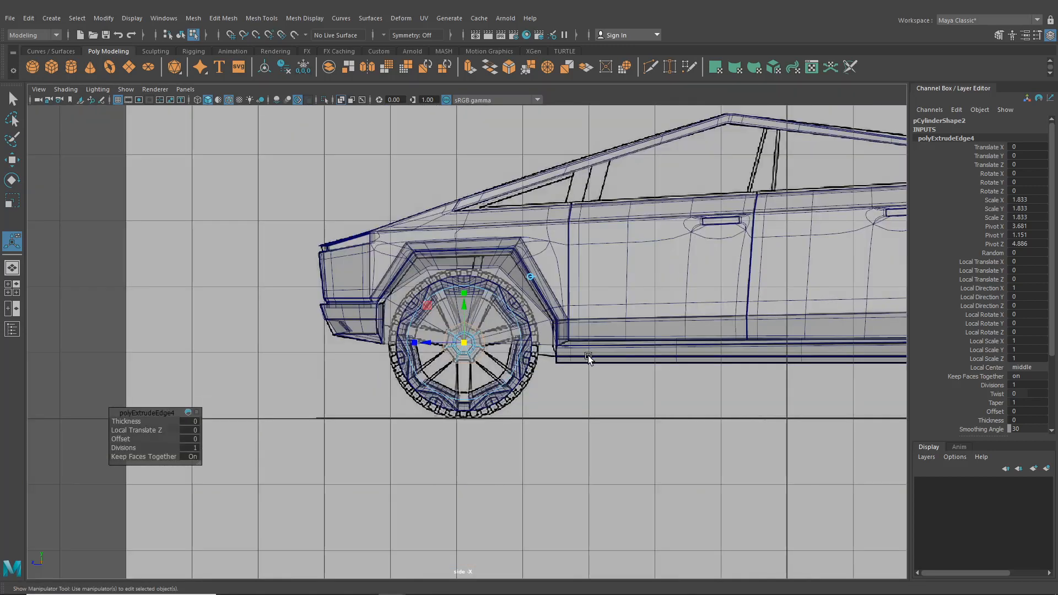
left_click_drag(588, 355, 265, 314, "alt")
left_click(12, 269)
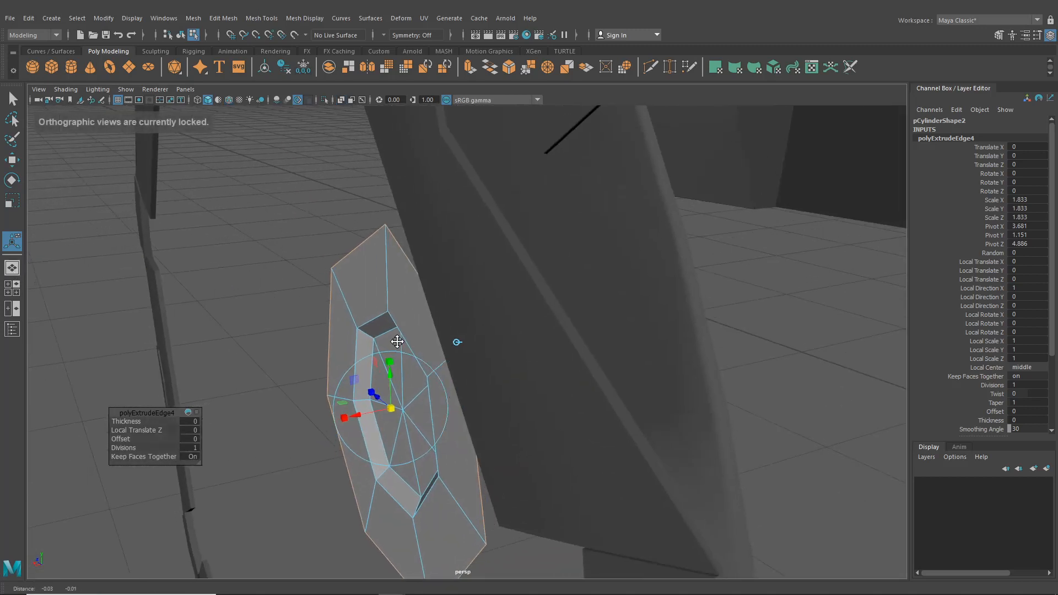
left_click(12, 160)
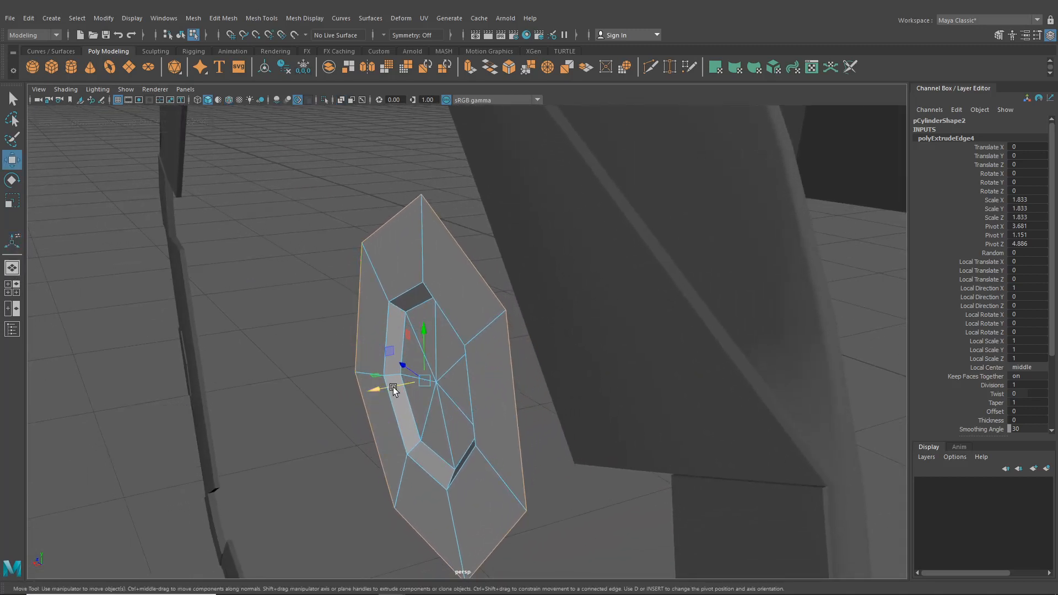
left_click_drag(376, 390, 629, 359)
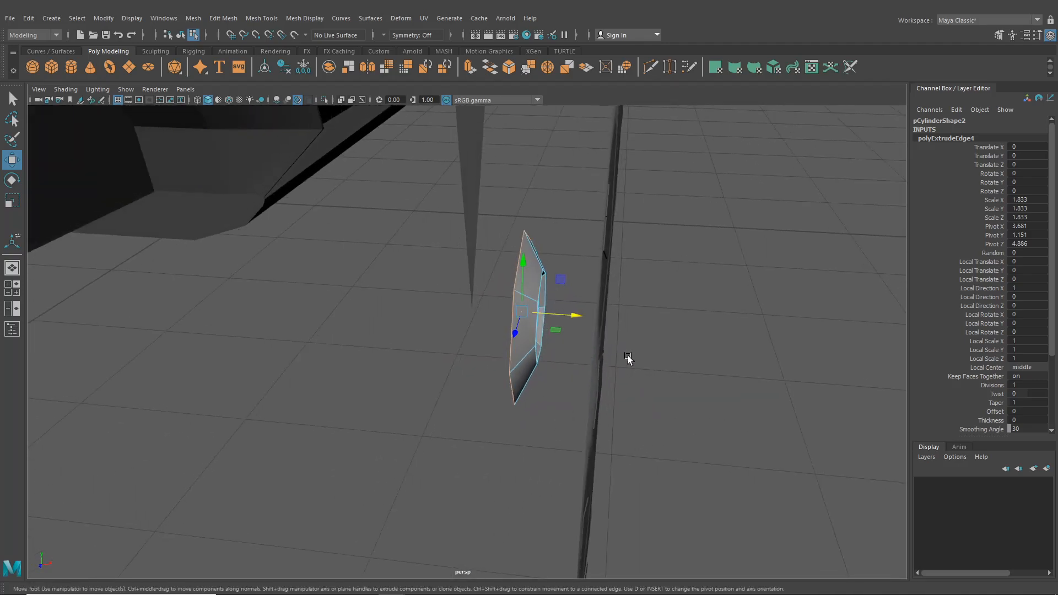
left_click_drag(567, 314, 557, 490, "alt")
left_click(634, 473)
scroll(634, 473, "down", 4)
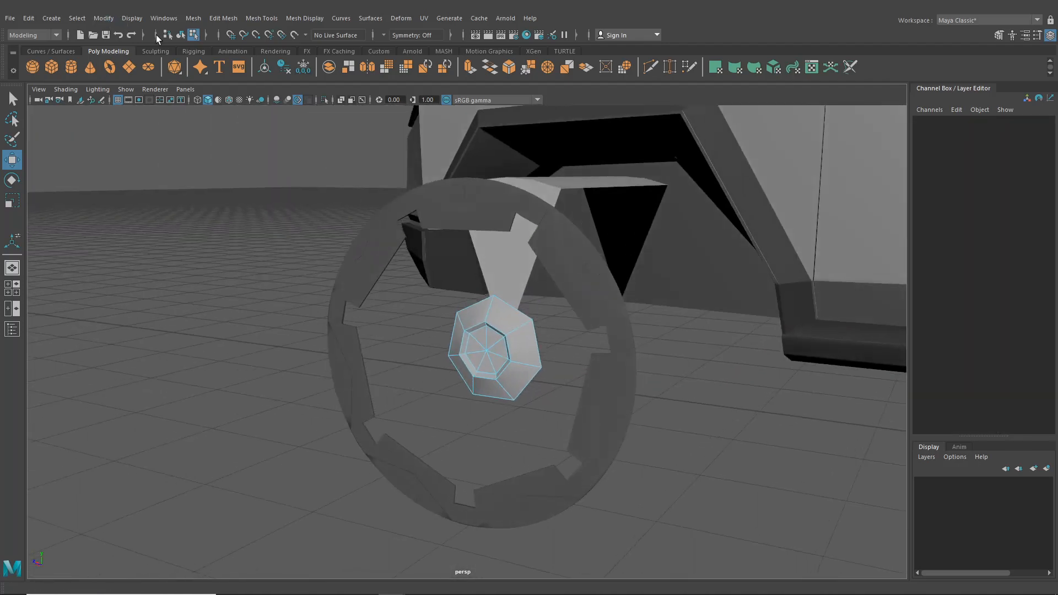
- Extrude the hub's rim edge loop again and offset it about -0.058 in X to give the rim depth
scroll(485, 359, "up", 3)
right_click_drag(511, 298, 512, 251)
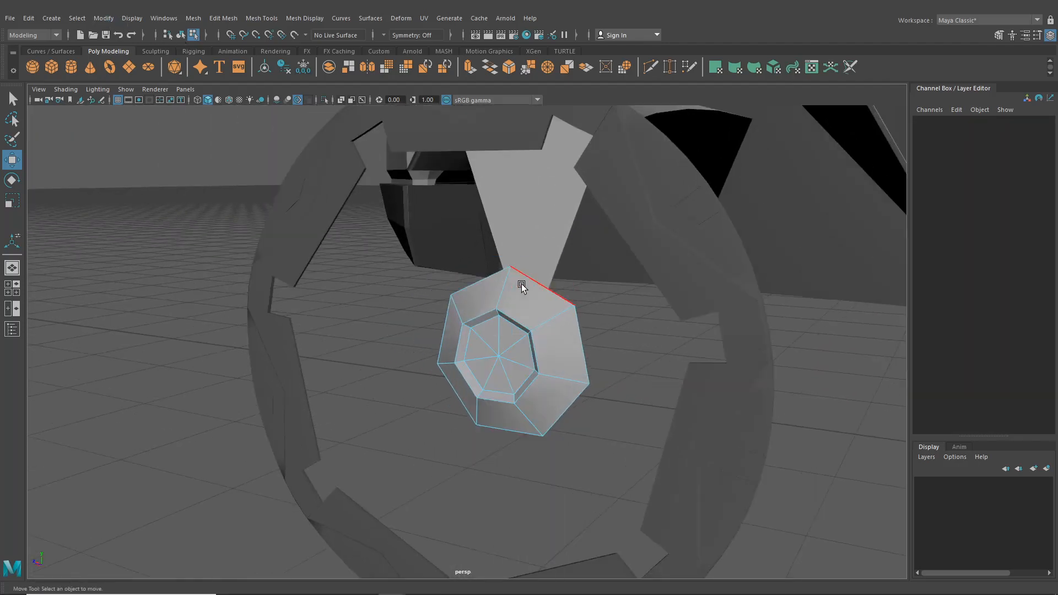
key("ctrl+e")
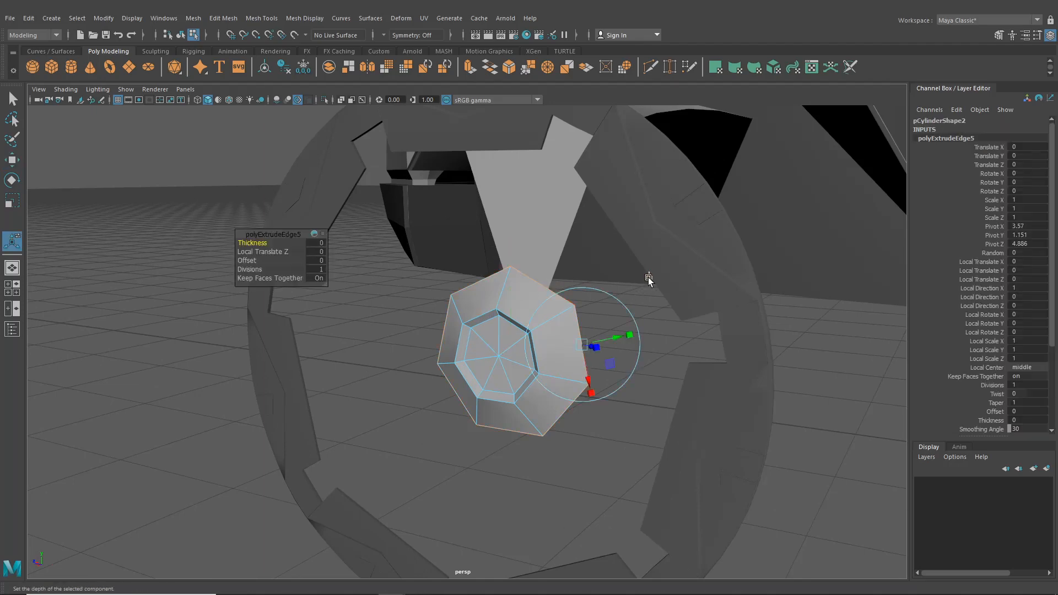
left_click_drag(649, 281, 558, 345, "alt")
left_click_drag(461, 370, 548, 390)
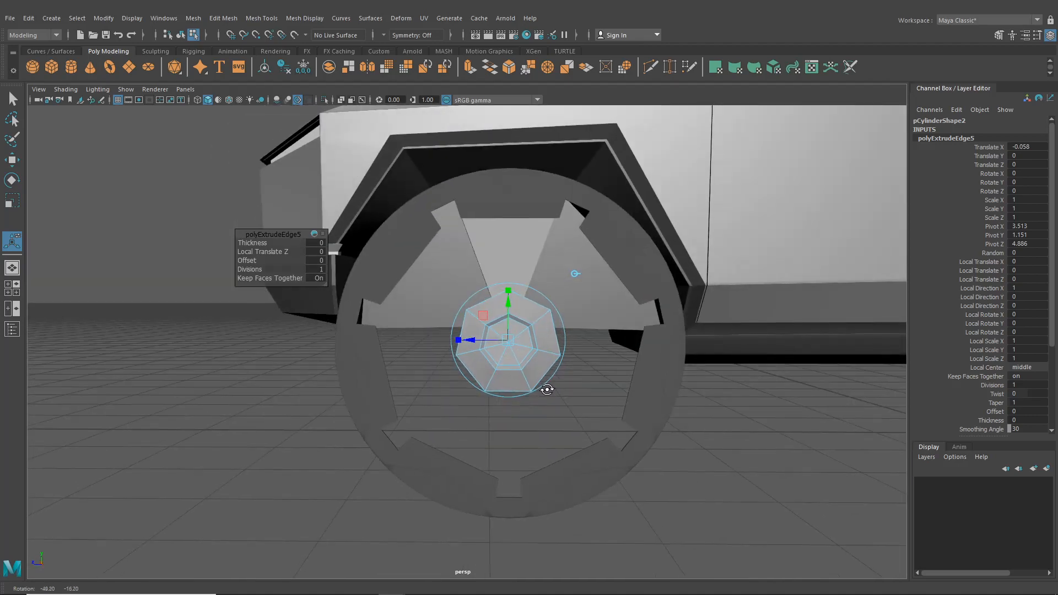
- Create a new polygon cylinder and move it towards the front wheel, to about X 1.631 and Z 3.684
left_click(19, 286)
left_click_drag(645, 225, 725, 247, "alt")
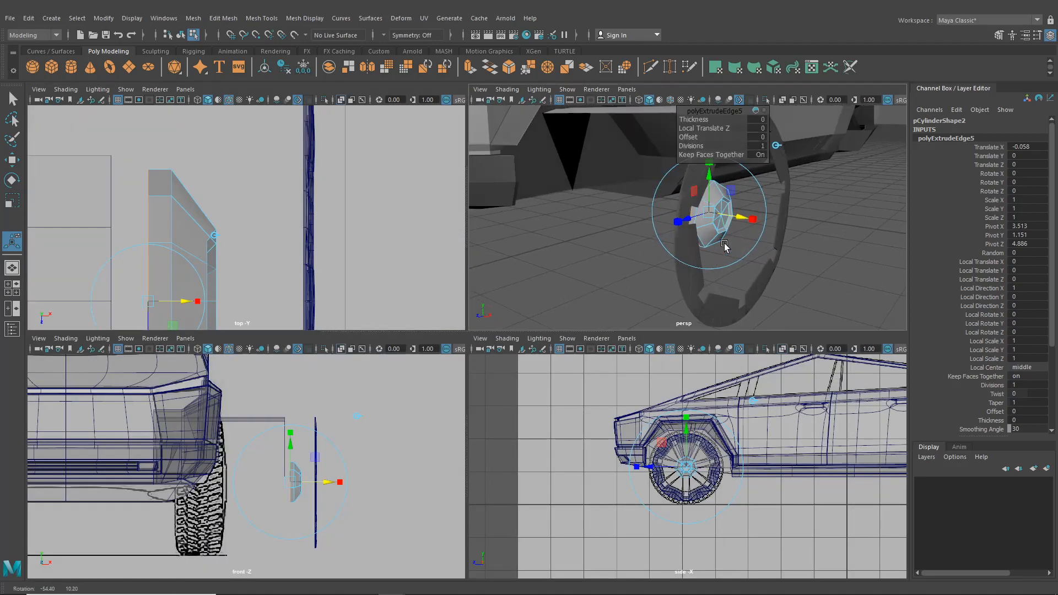
left_click(71, 66)
left_click(12, 161)
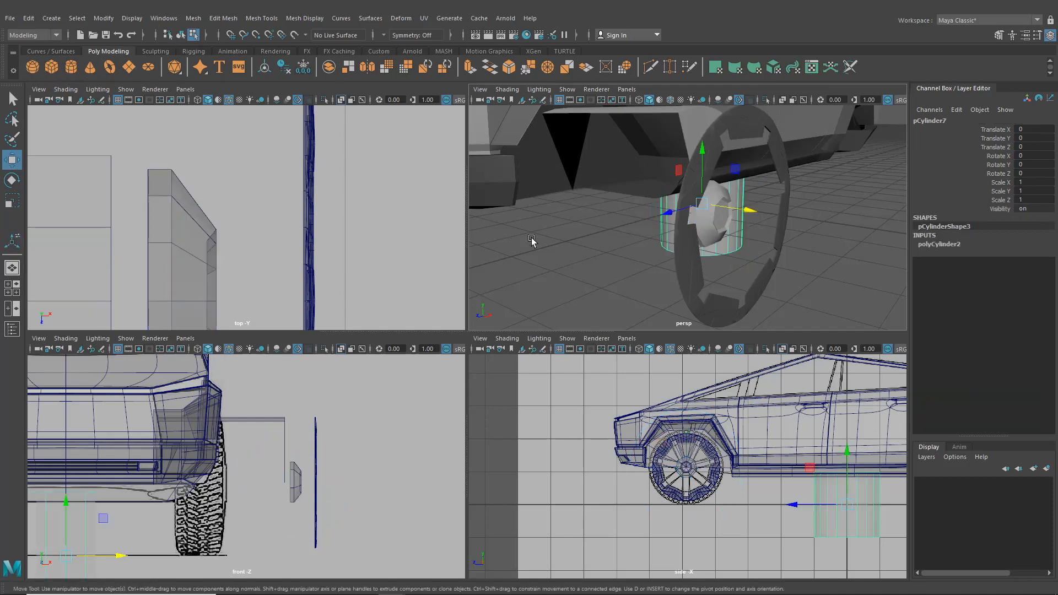
left_click_drag(533, 239, 598, 267, "alt")
left_click_drag(783, 157, 738, 245)
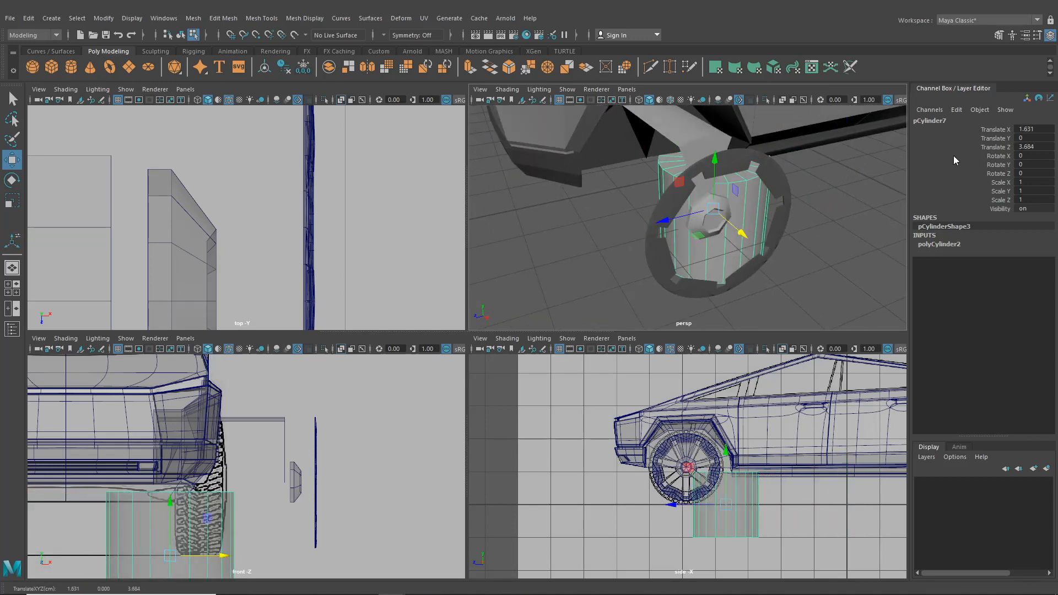
- Rotate the new cylinder to exactly 90 degrees about Z so its axis runs across the truck
left_click(17, 182)
left_click_drag(730, 182, 741, 210)
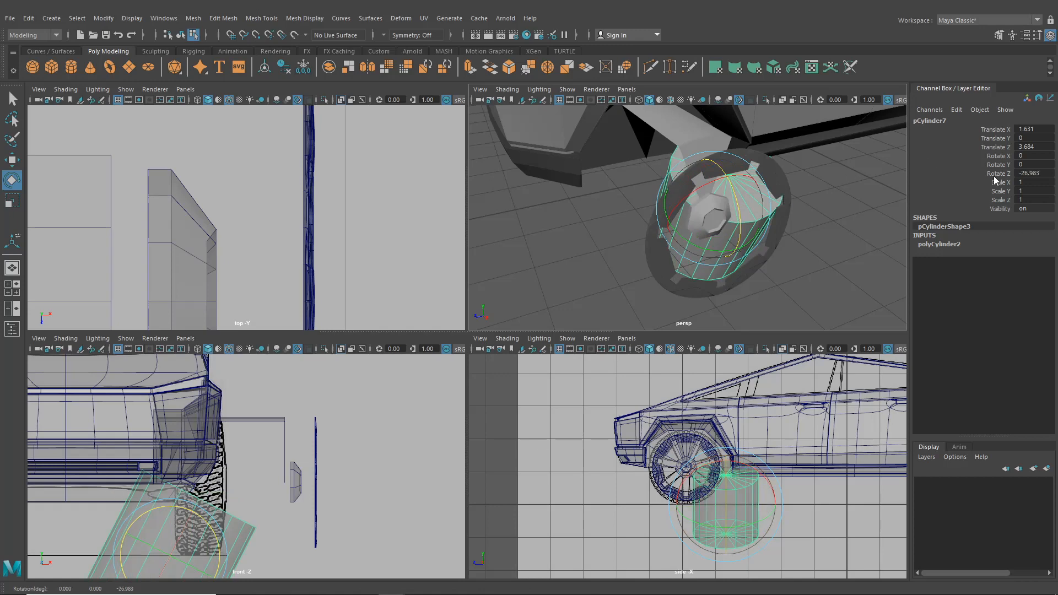
type("90")
key("Return")
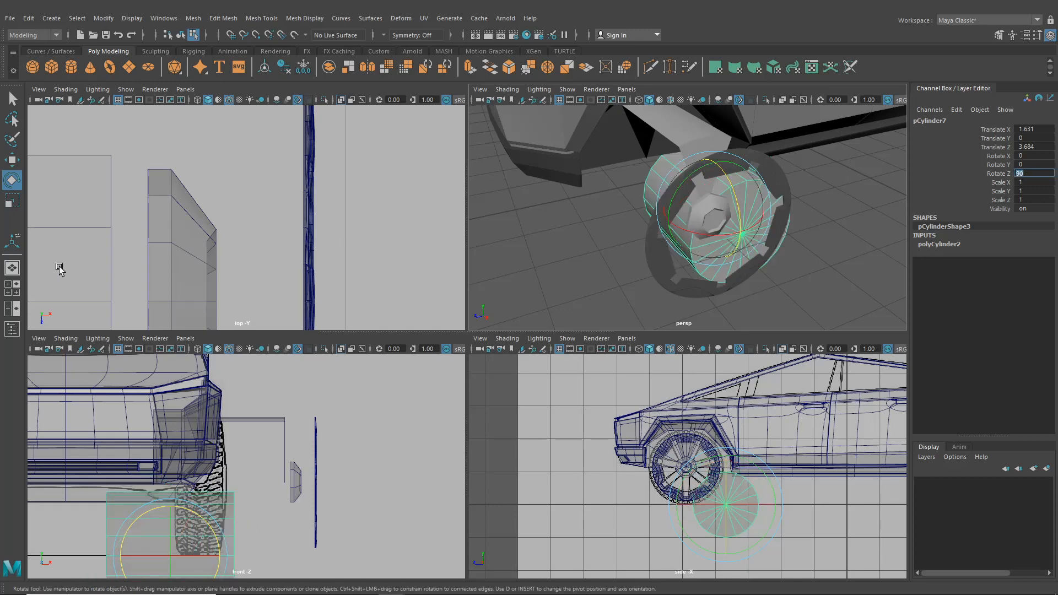
- Centre the cylinder on the wheel behind the hub, at about X 3.421, Y 1.142, Z 4.886
left_click(12, 161)
left_click_drag(656, 214, 744, 216, "alt")
scroll(670, 234, "up", 4)
left_click_drag(555, 241, 595, 229)
scroll(696, 214, "down", 4)
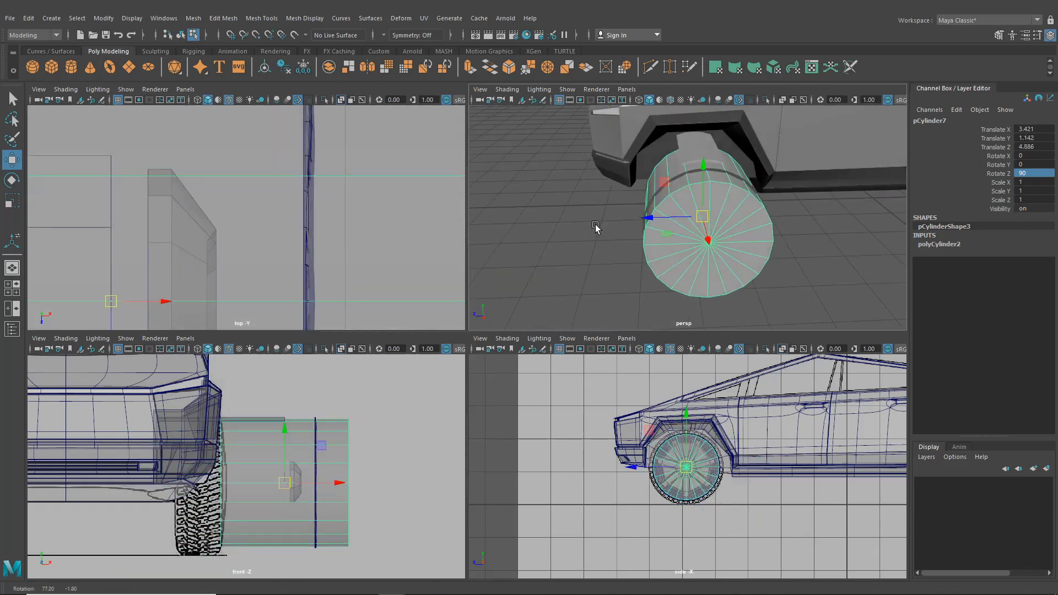
- Scale the cylinder uniformly to about 0.313 and set its axis subdivisions to 7
key("space")
key("r")
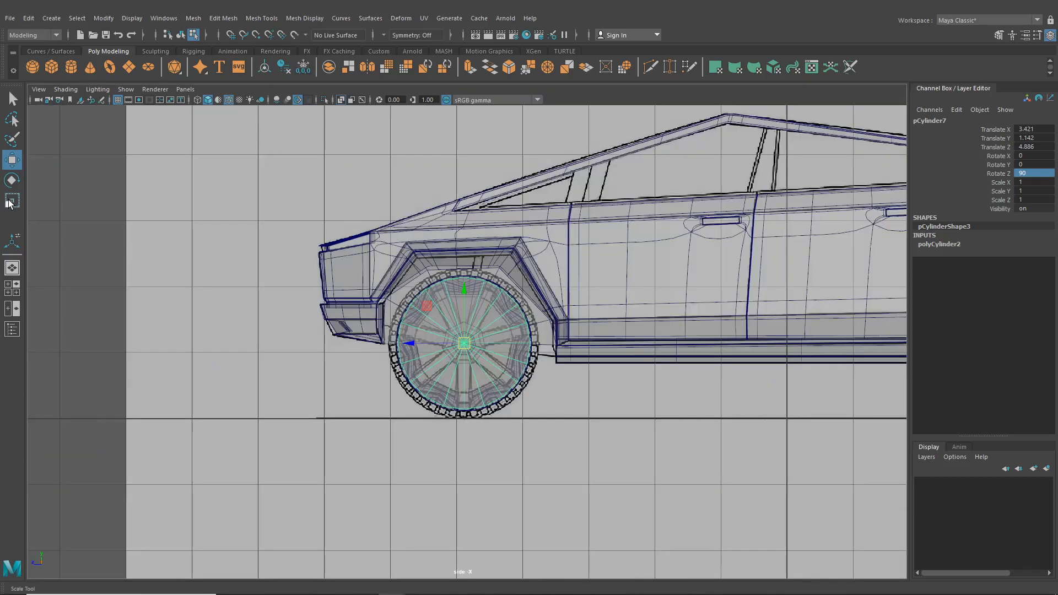
scroll(463, 353, "up", 3)
left_click_drag(462, 344, 407, 320)
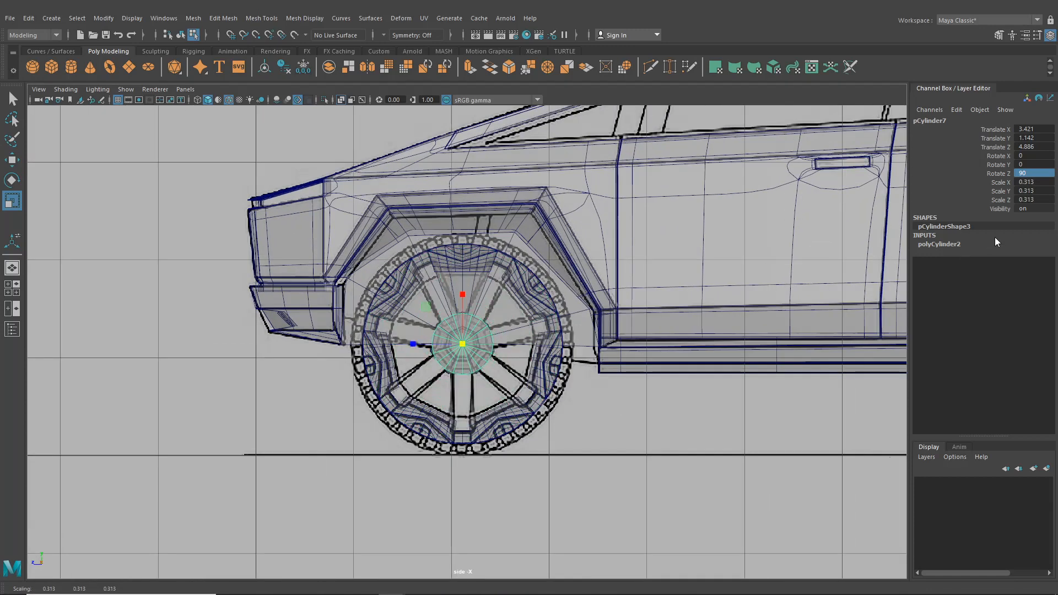
left_click(950, 244)
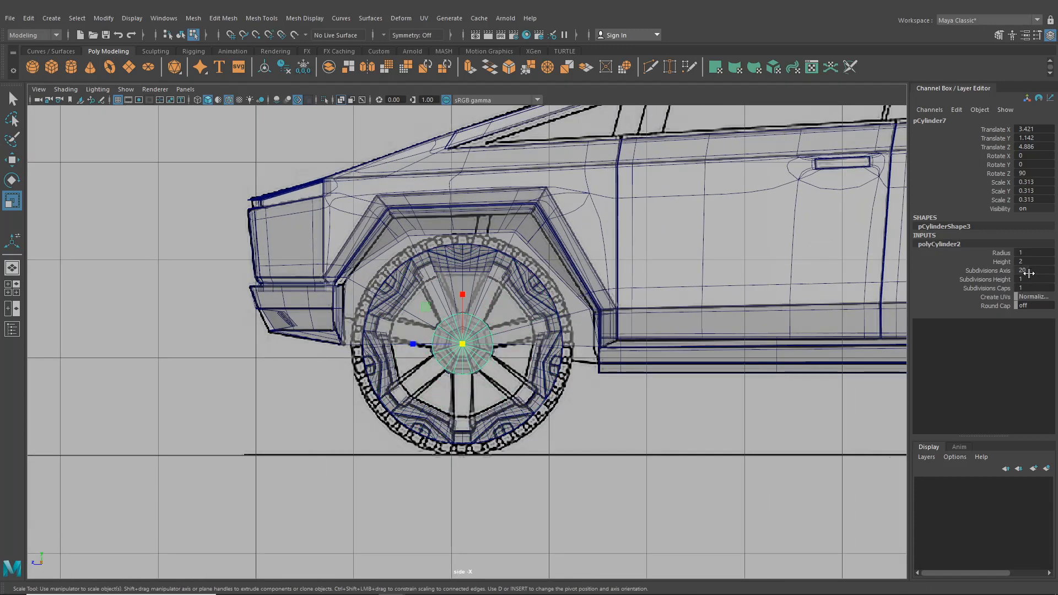
key("Return")
- Scale the seven-sided cylinder down uniformly to about 0.23 so it sits inside the hub outline in the side-view reference
scroll(491, 340, "up", 4)
left_click_drag(459, 346, 443, 349)
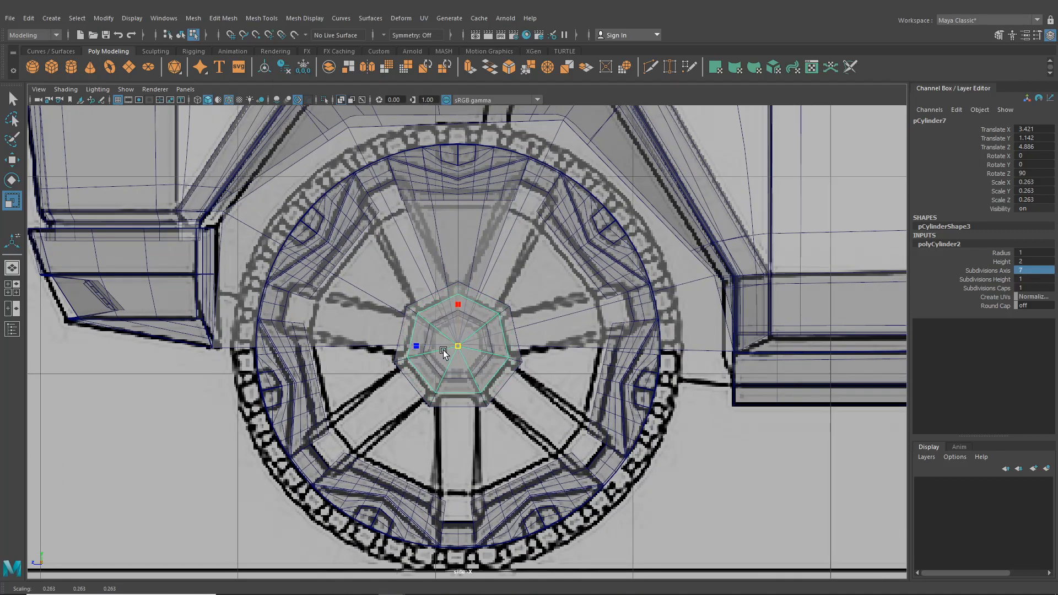
scroll(444, 349, "up", 3)
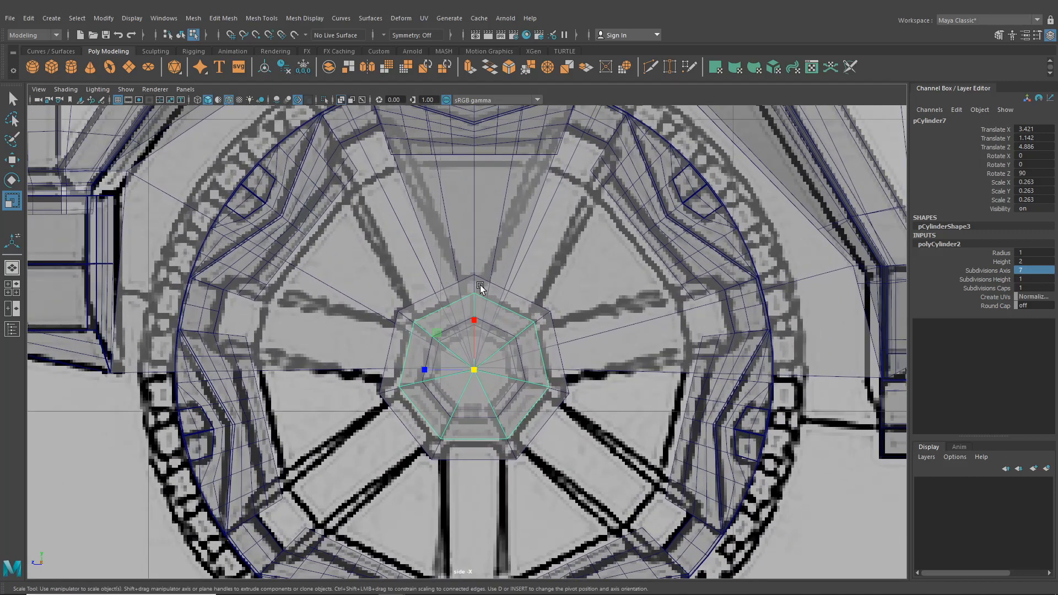
left_click_drag(478, 370, 474, 373)
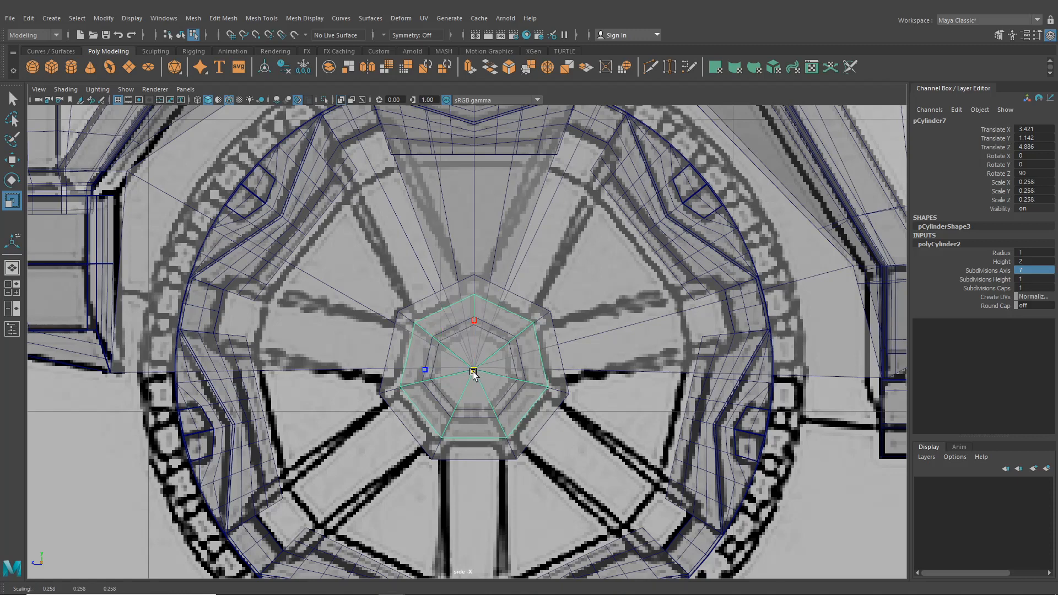
middle_click_drag(480, 363, 481, 370, "alt")
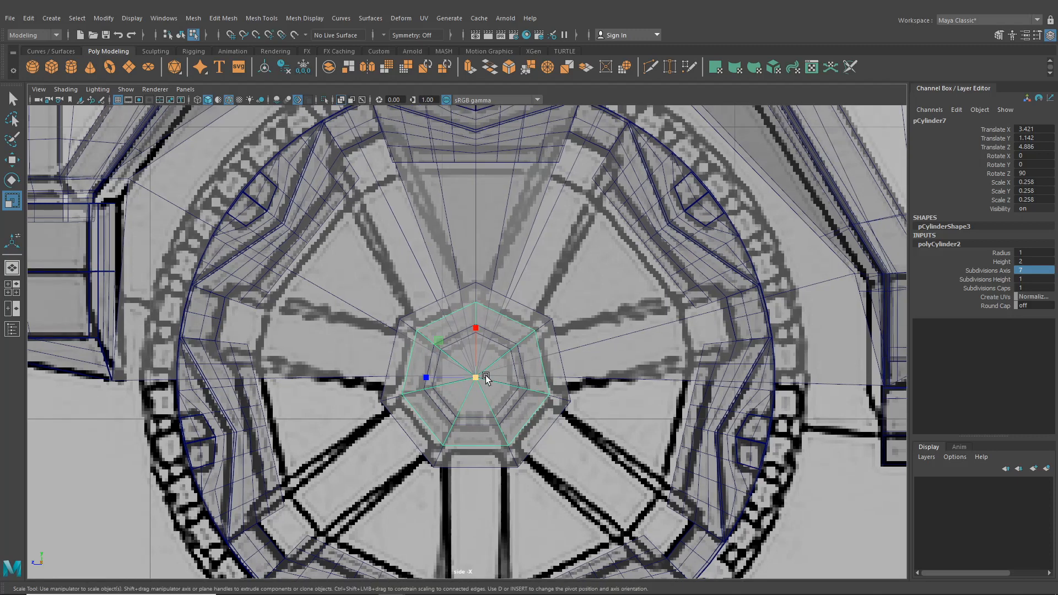
left_click_drag(476, 378, 464, 382)
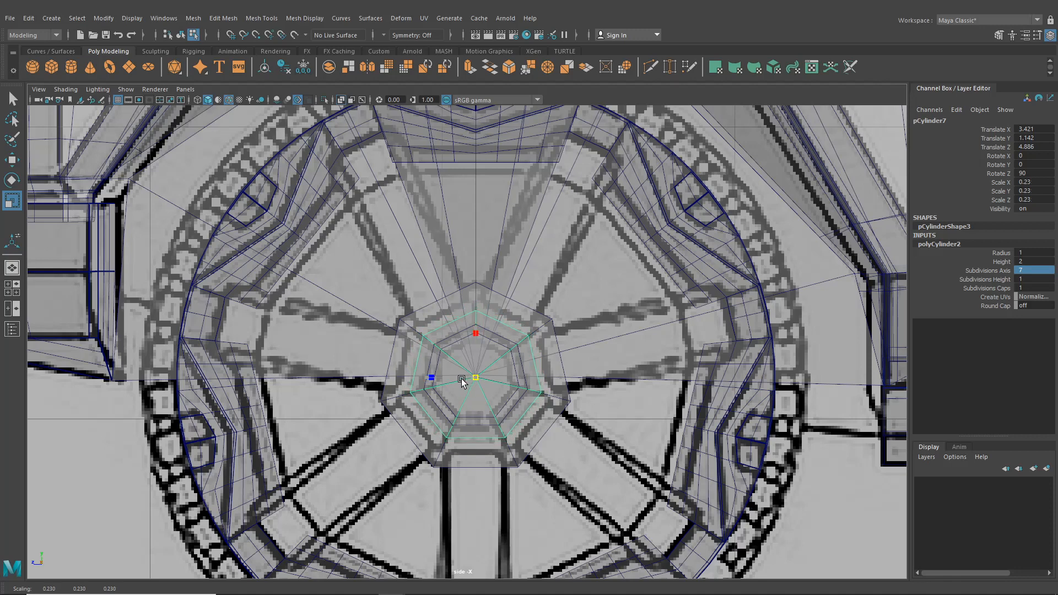
- Flatten the cylinder along its own axis to a Y scale of about 0.044, leaving a thin disc behind the hub
left_click(12, 268)
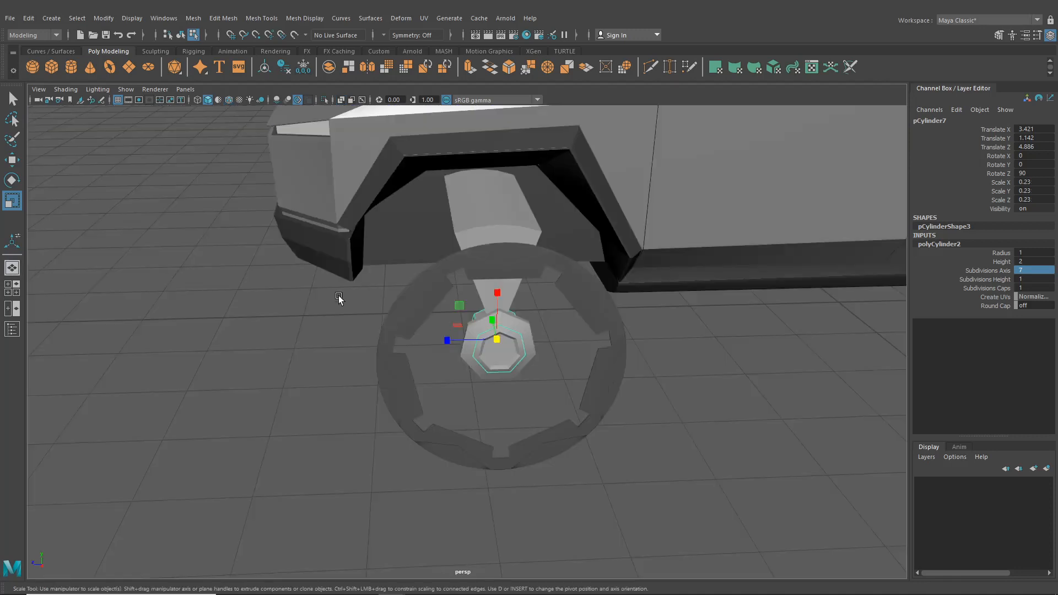
left_click_drag(353, 301, 262, 327, "alt")
middle_click_drag(376, 330, 377, 323, "alt")
right_click_drag(377, 321, 448, 348, "alt")
left_click_drag(449, 347, 425, 350, "alt")
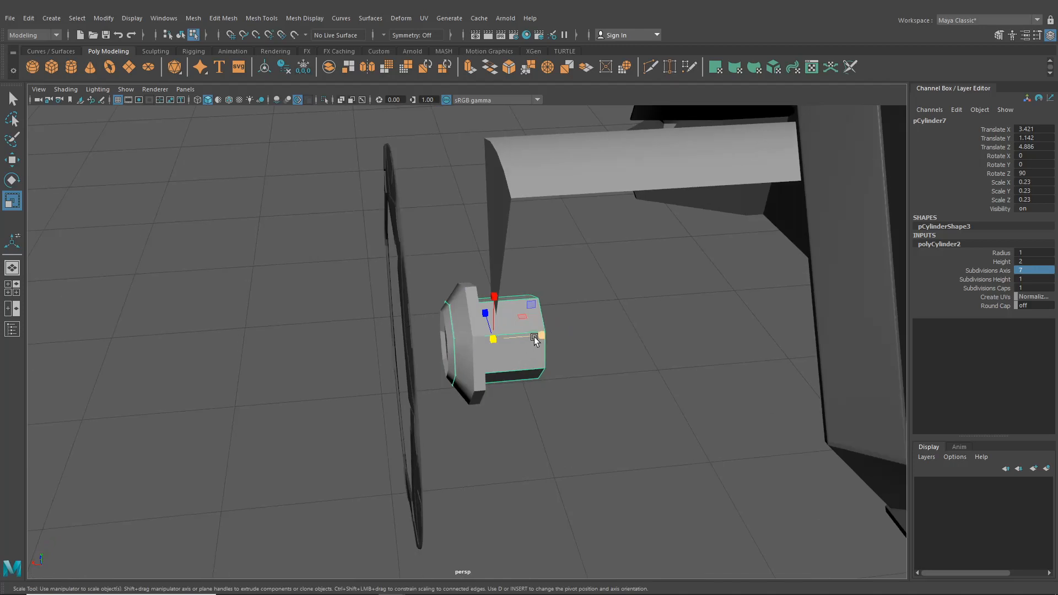
left_click_drag(540, 338, 501, 346)
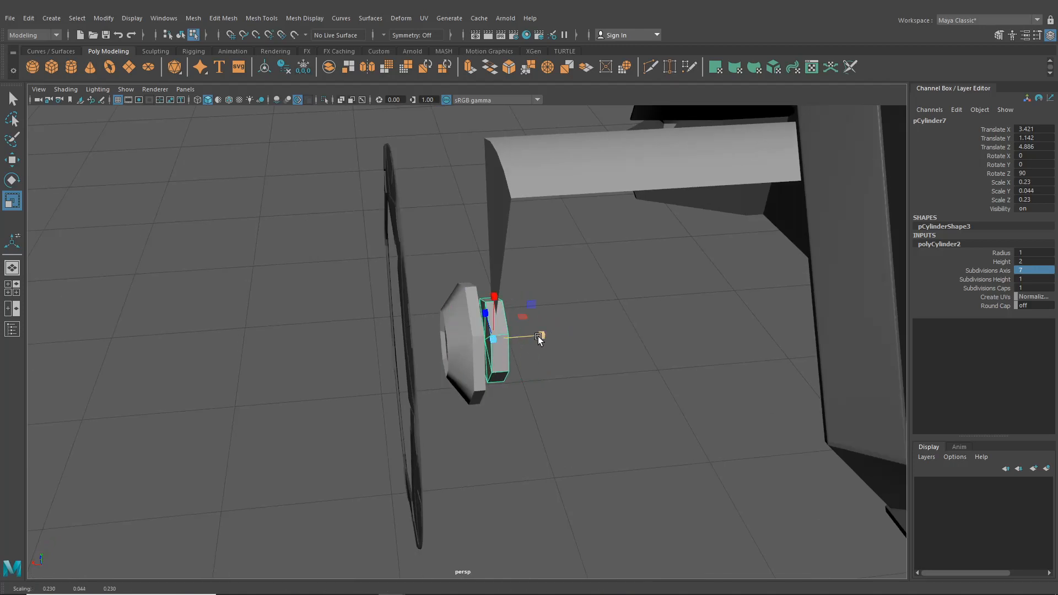
- Extrude the disc's seven side faces with Keep Faces Together off, at a Local Translate Z of about 0.536, to form separate spokes matching the side-view reference
right_click_drag(496, 320, 501, 322)
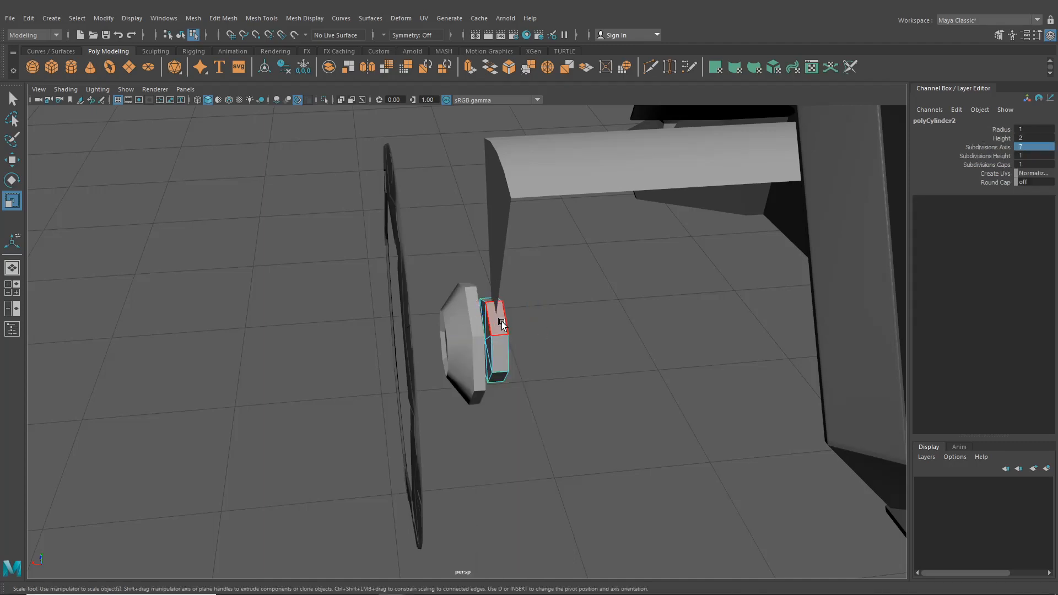
left_click(501, 323)
key("ctrl+e")
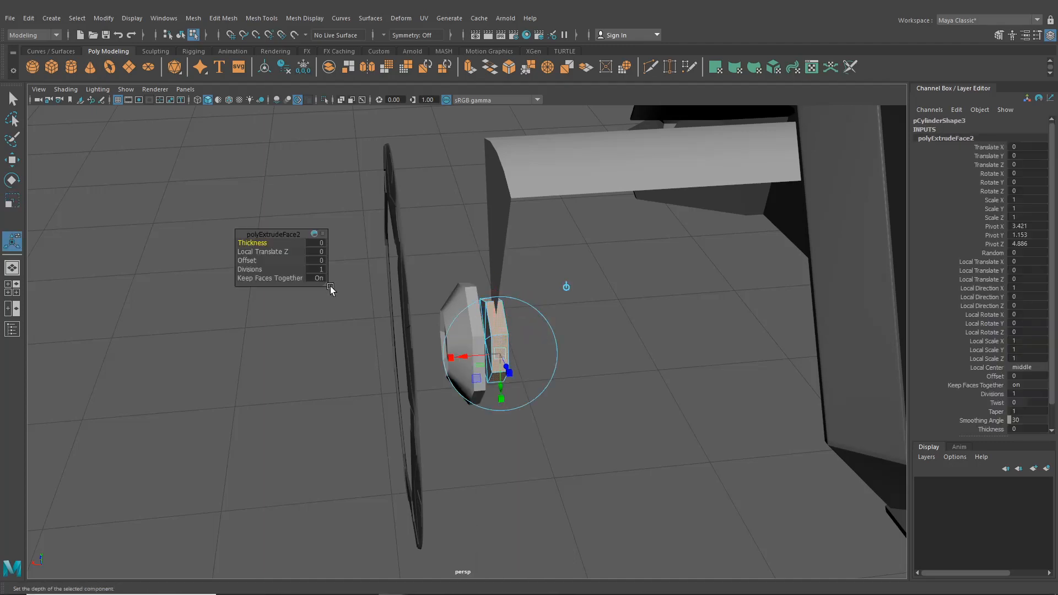
left_click(8, 287)
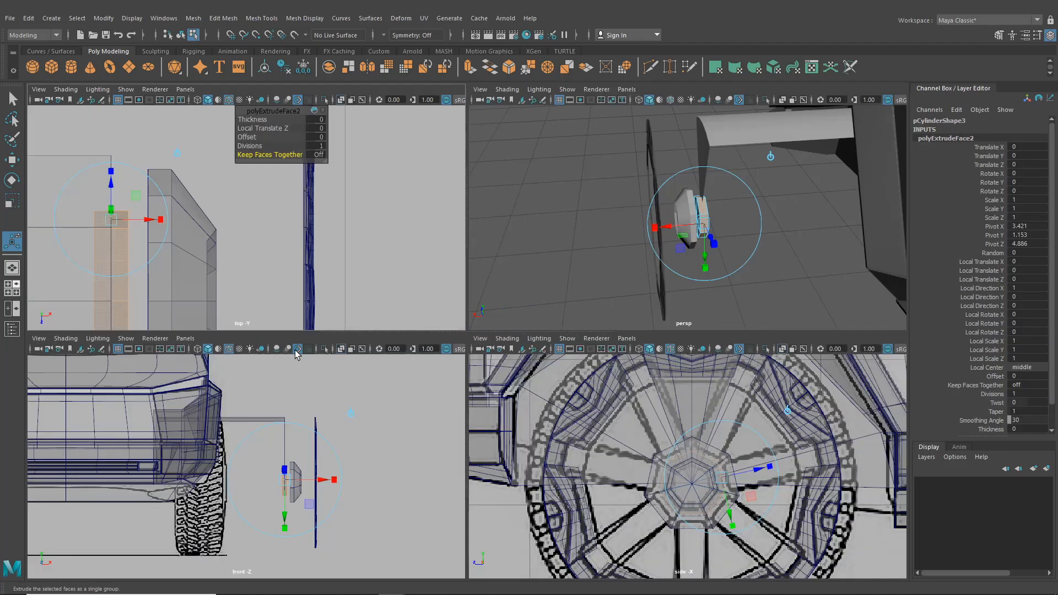
left_click_drag(737, 473, 820, 467)
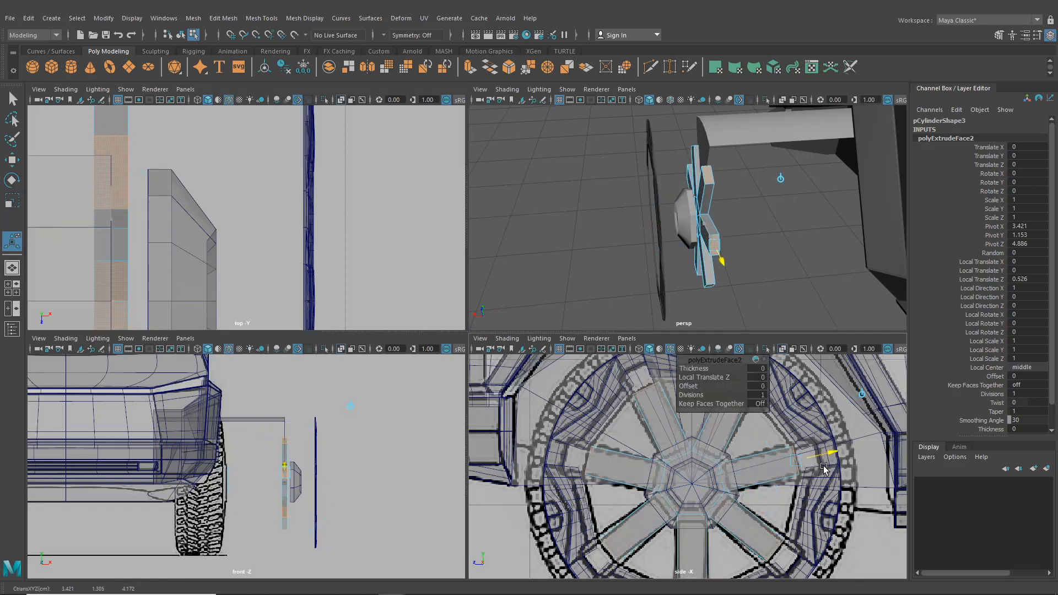
key("space")
scroll(765, 428, "up", 3)
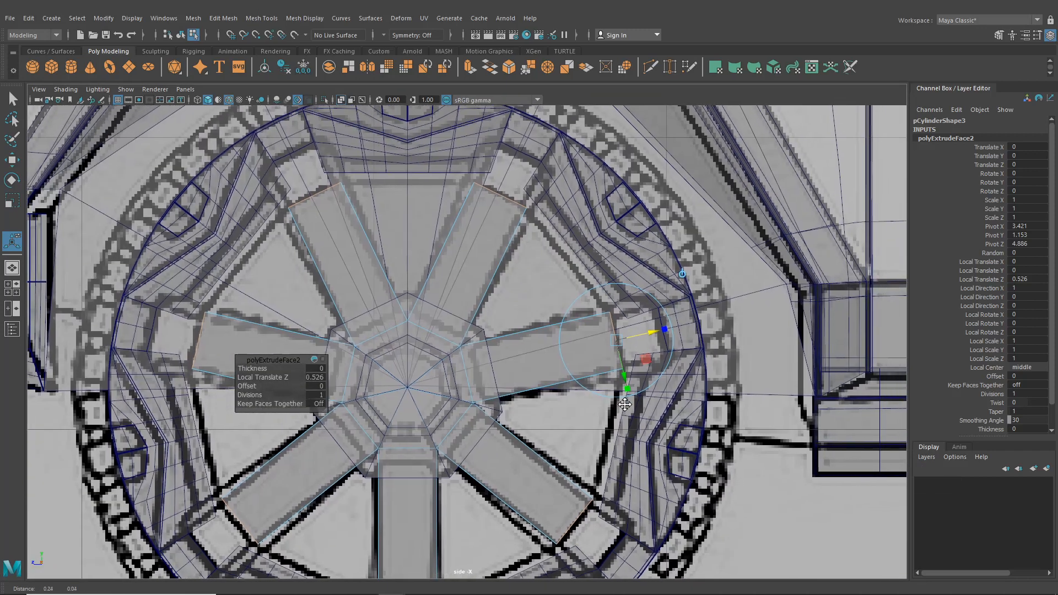
left_click_drag(649, 337, 654, 338)
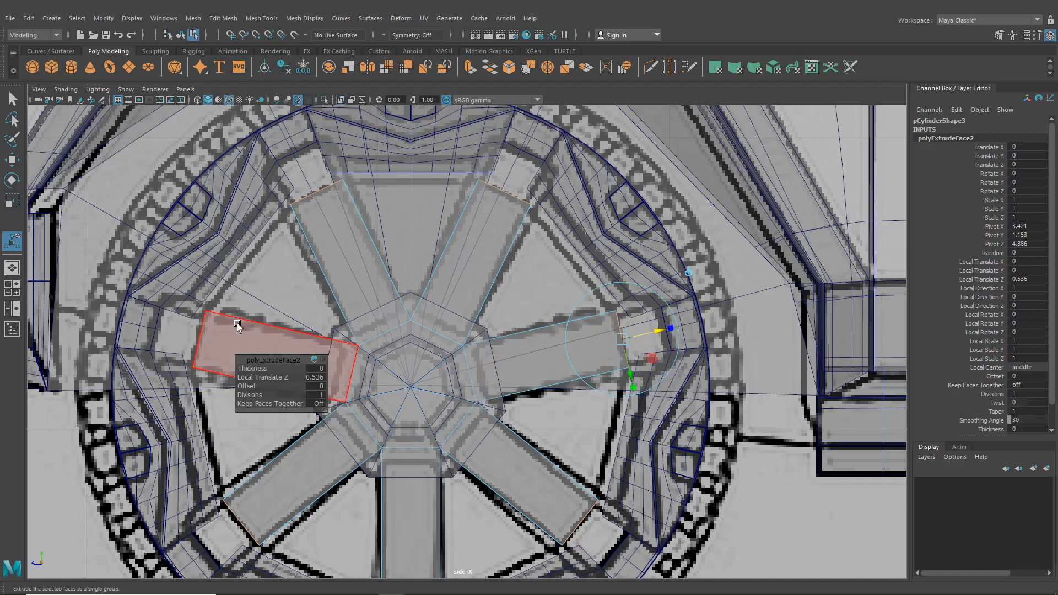
- Shift the extruded spoke ends towards the wheel ring with a Local Translate X of about 0.13, slanting the spokes
left_click(16, 272)
left_click_drag(353, 308, 408, 319, "alt")
left_click_drag(465, 429, 436, 430)
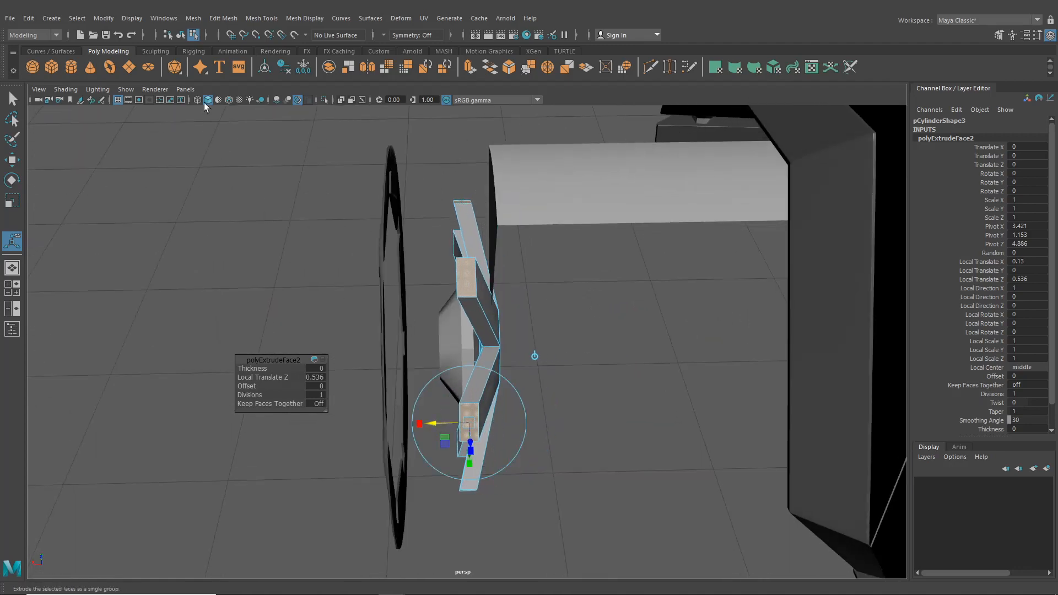
- Move the whole spoke piece along X to about 3.565 so it sits closer to the wheel ring
left_click(180, 36)
left_click(15, 166)
left_click_drag(414, 367, 433, 364, "alt")
left_click_drag(470, 334, 565, 312)
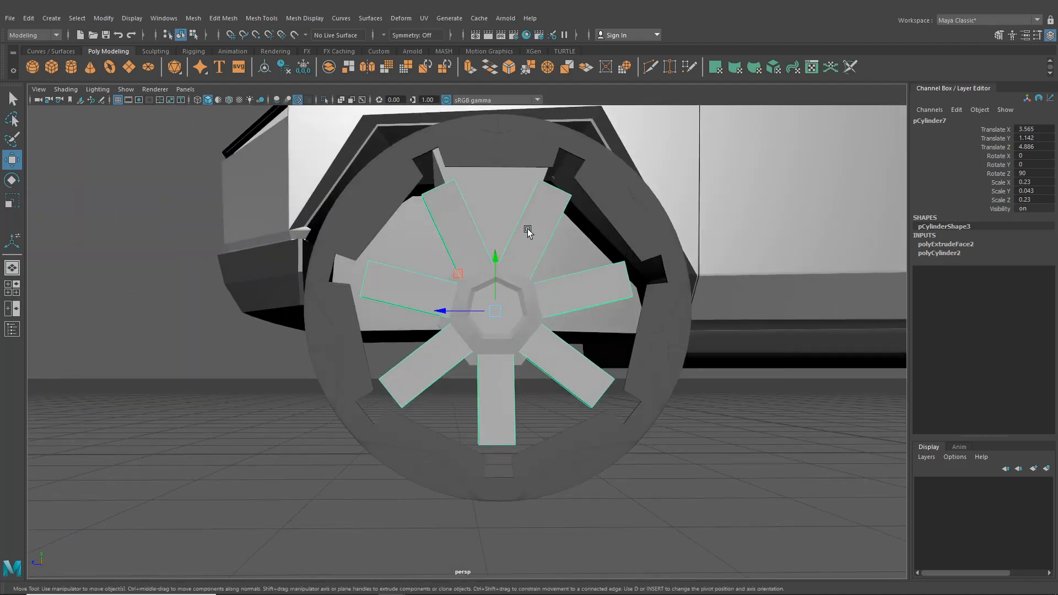
- Try to scale the selected spoke end faces uniformly against the side-view reference
right_click_drag(528, 229, 529, 258)
left_click_drag(537, 258, 514, 287, "alt")
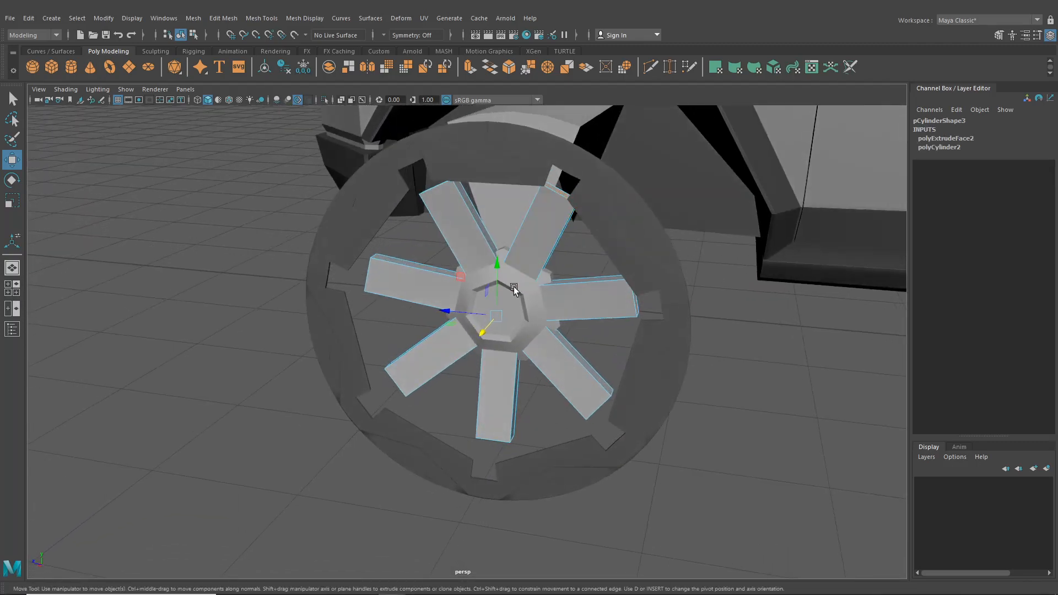
left_click(20, 289)
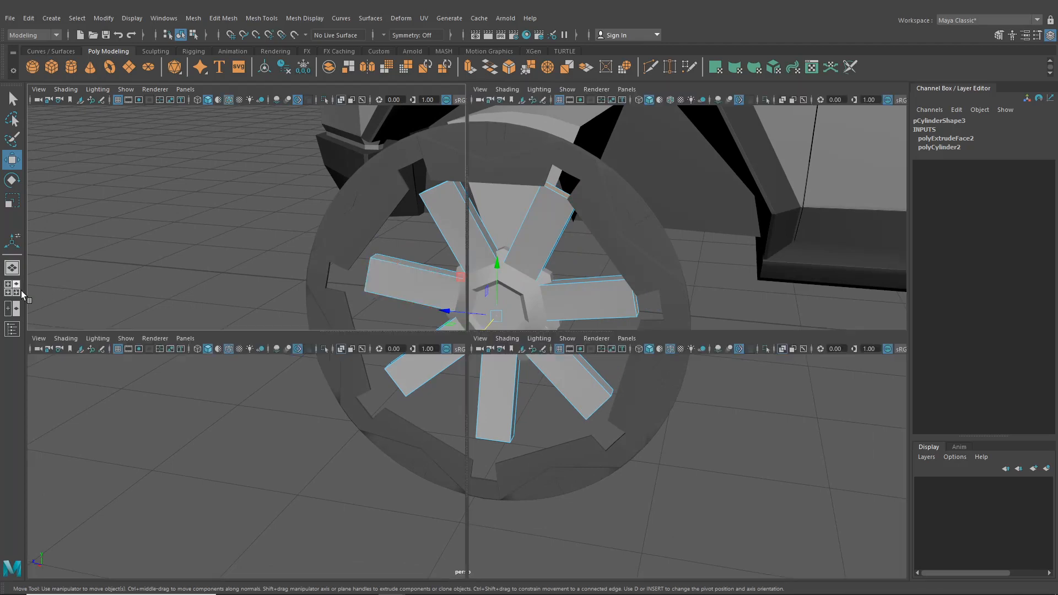
key("space")
left_click(9, 203)
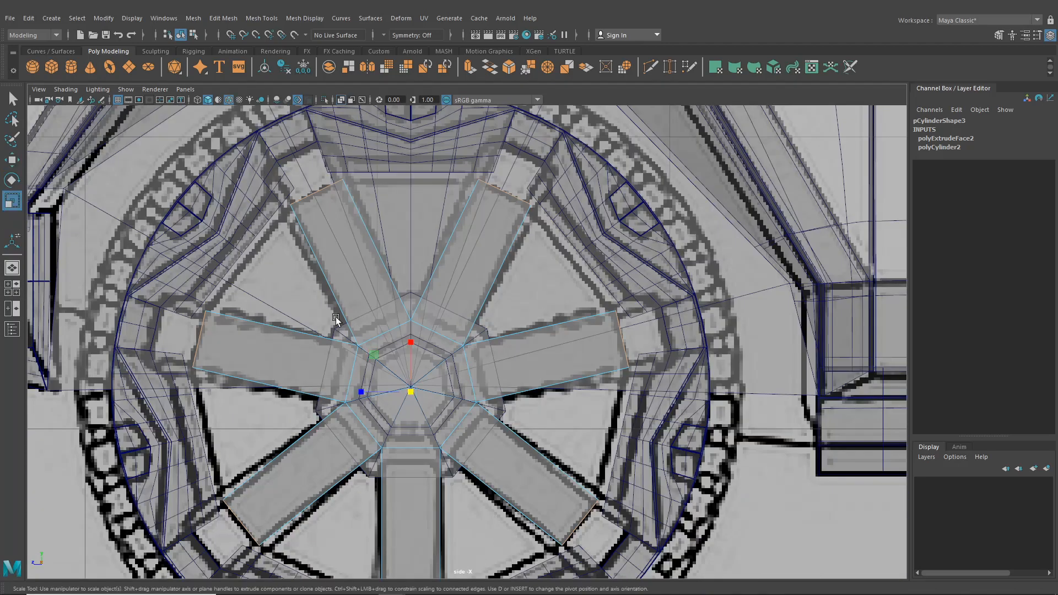
left_click_drag(413, 392, 414, 393)
mouse_move(428, 395)
left_mouse_down()
mouse_move(451, 400)
mouse_move(439, 402)
left_mouse_up()
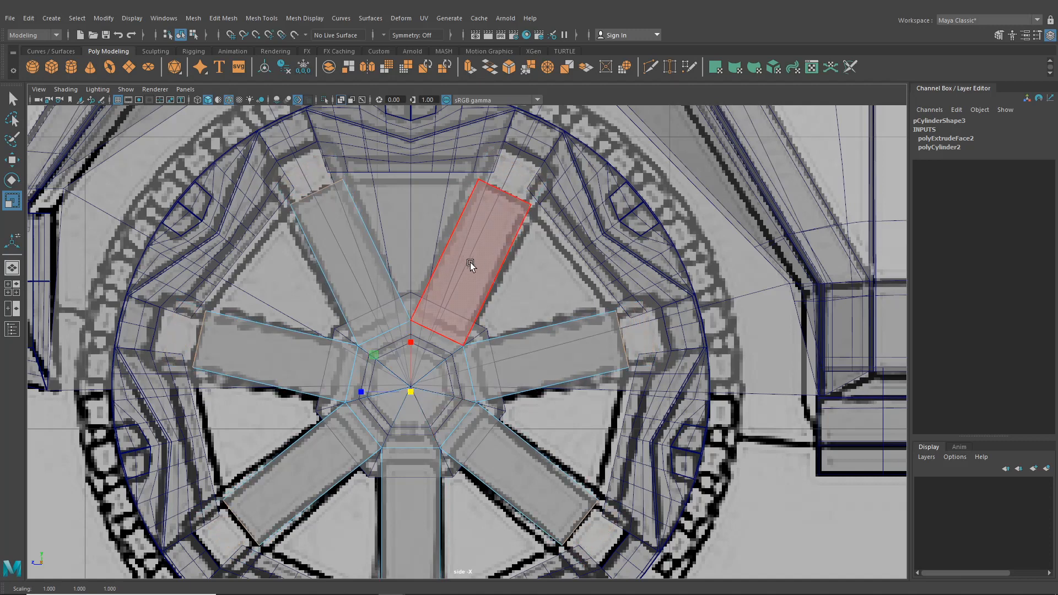
left_click(12, 268)
left_click_drag(496, 331, 540, 330, "alt")
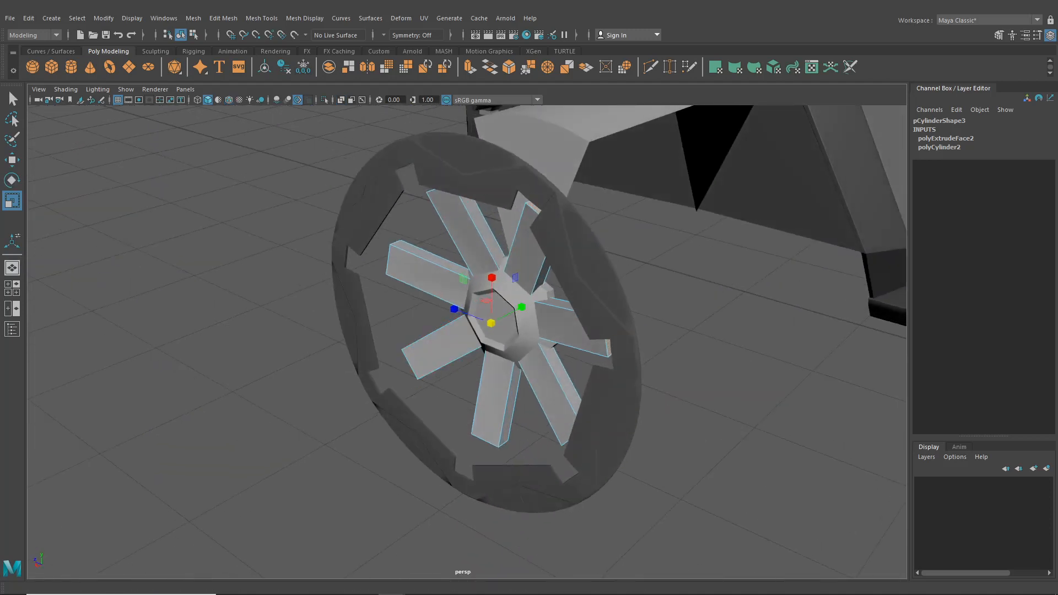
left_click(223, 18)
left_click(259, 105)
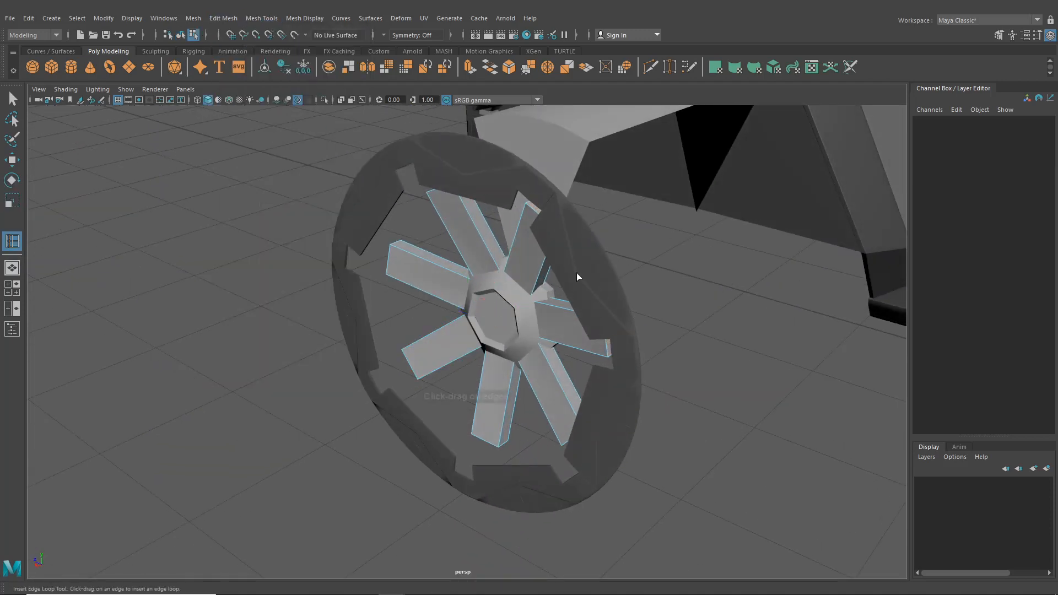
scroll(576, 272, "up", 5)
left_click(10, 98)
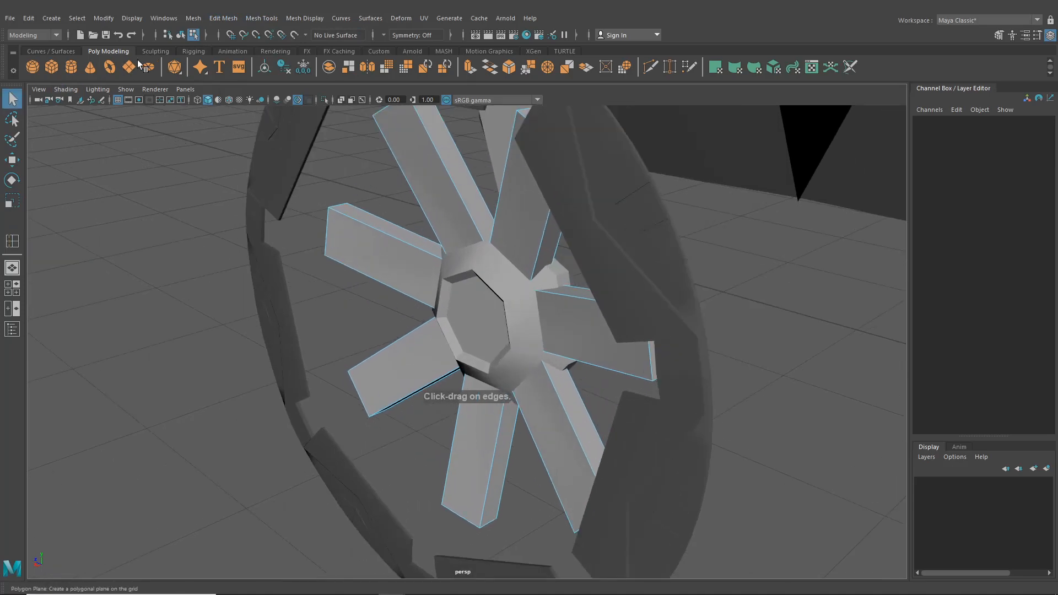
- Move the spoke piece outward along X until it stands clear in front of the wheel ring
left_click(182, 35)
key("w")
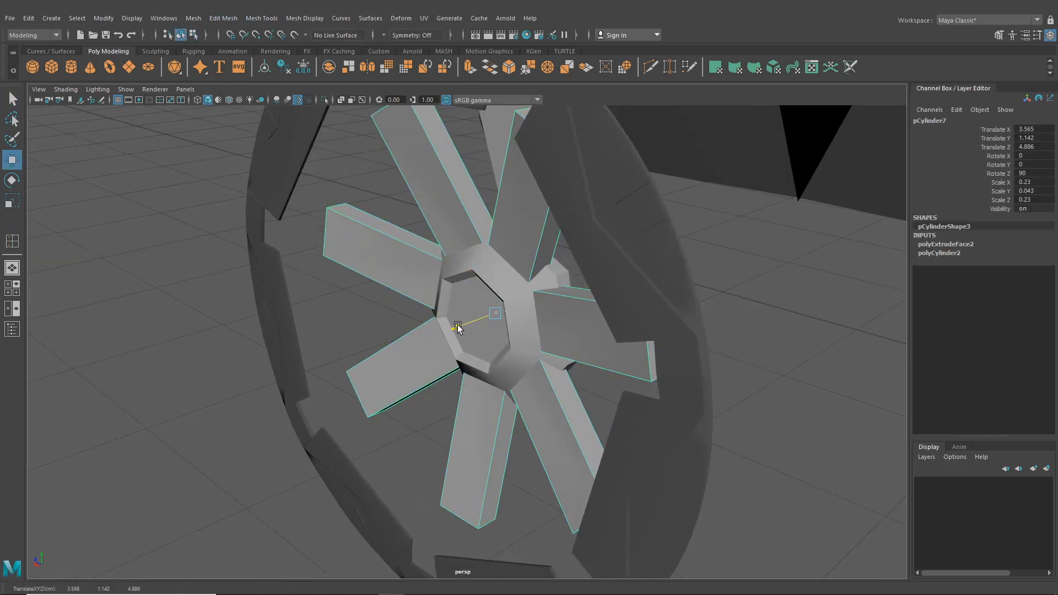
left_click_drag(464, 330, 325, 335)
- Delete the faces of the lower and left-hand spokes together with the adjoining centre faces
right_click_drag(361, 255, 360, 284)
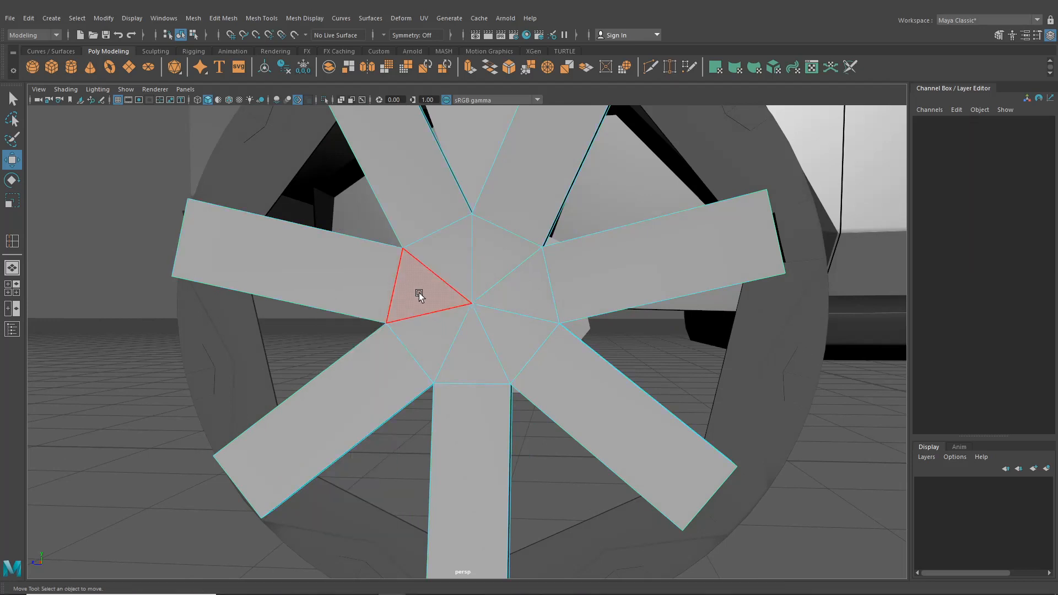
scroll(417, 287, "down", 2)
left_click_drag(456, 360, 525, 437)
key("Delete")
key("Delete")
left_click_drag(173, 189, 325, 490)
key("Delete")
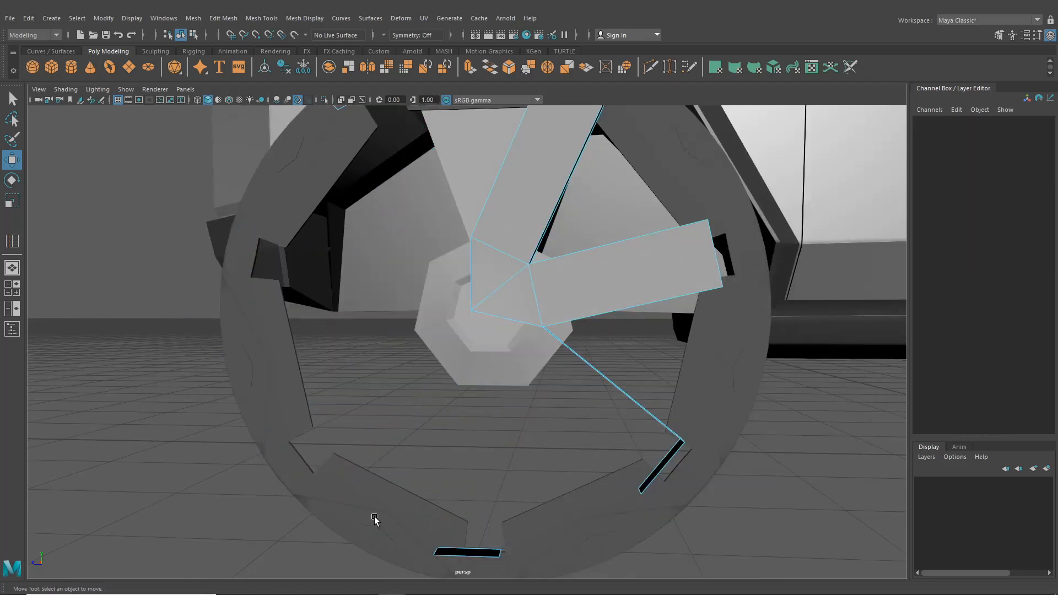
- Delete the leftover end faces of the lower spokes and the whole right-hand spoke
left_click_drag(387, 524, 587, 577)
key("Delete")
left_click_drag(640, 418, 703, 496)
key("Delete")
left_click_drag(738, 389, 640, 217)
key("Delete")
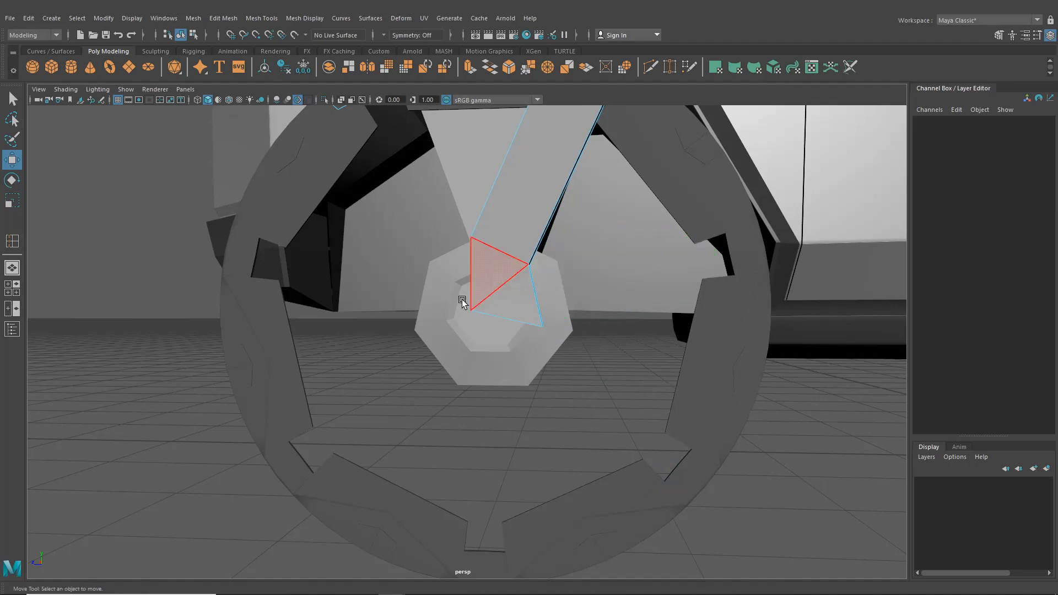
- Delete the remaining triangular centre faces and the stray end face, keeping only the upper-right spoke
left_click(517, 316)
key("Delete")
left_click_drag(532, 323, 583, 367, "alt")
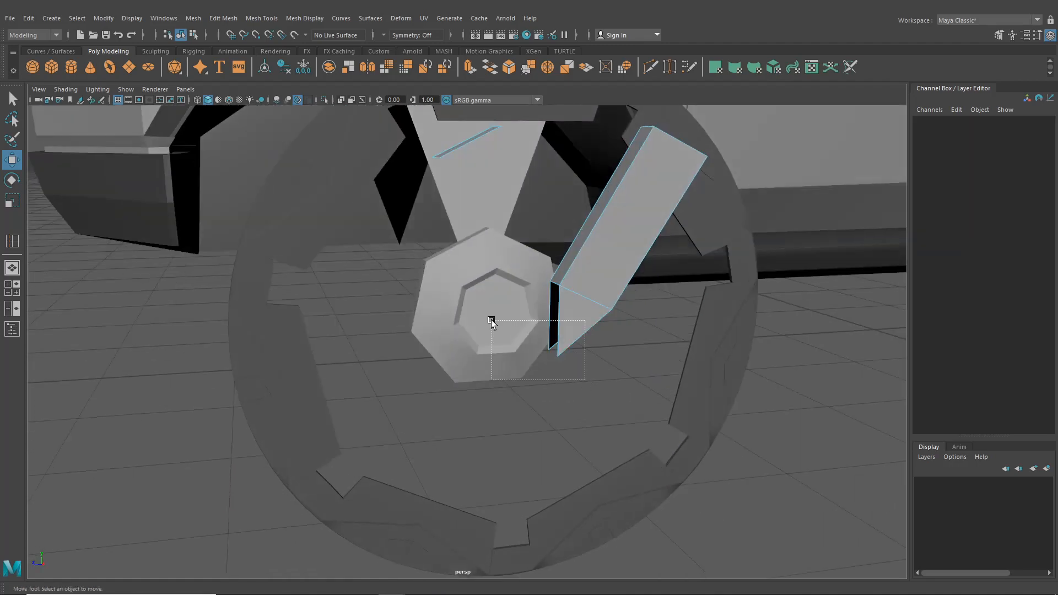
left_click_drag(492, 320, 488, 323)
key("Delete")
left_click_drag(586, 291, 491, 300, "alt")
left_click(246, 172)
key("Delete")
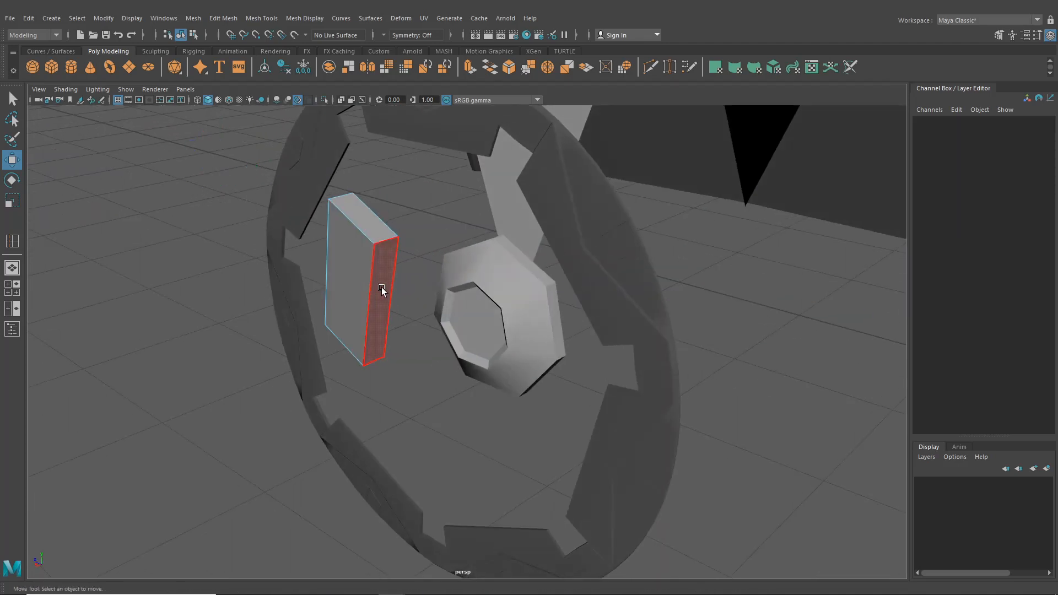
- Delete the back face and the end face of the remaining spoke
left_click_drag(381, 287, 242, 280, "alt")
left_click(238, 275)
key("Delete")
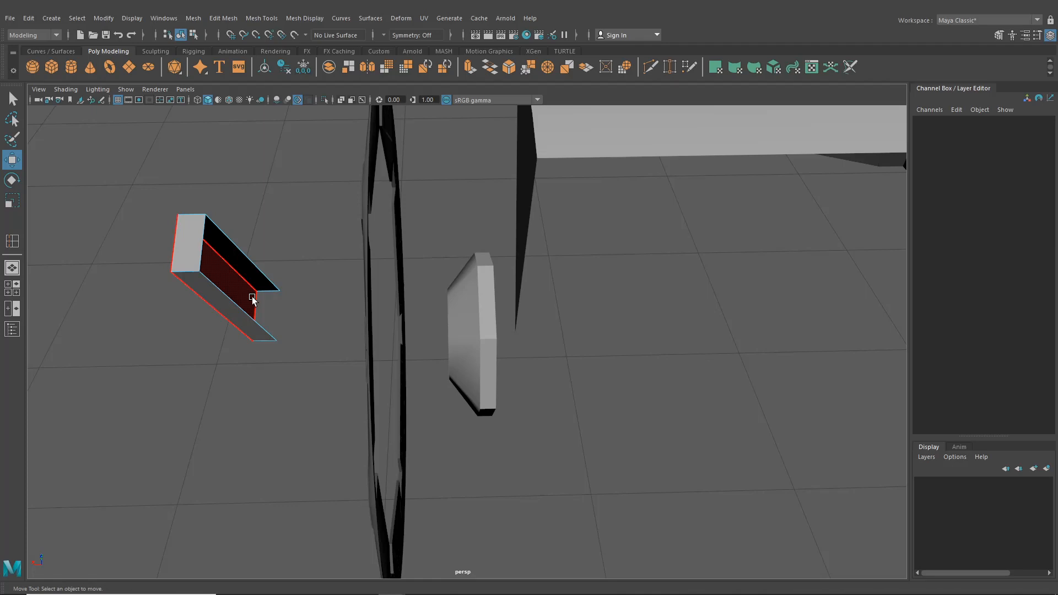
left_click(197, 257)
key("Delete")
- Undo all the face deletions on the spoke piece to restore the seven spokes
left_click_drag(229, 300, 326, 293, "alt")
key("space")
key("space")
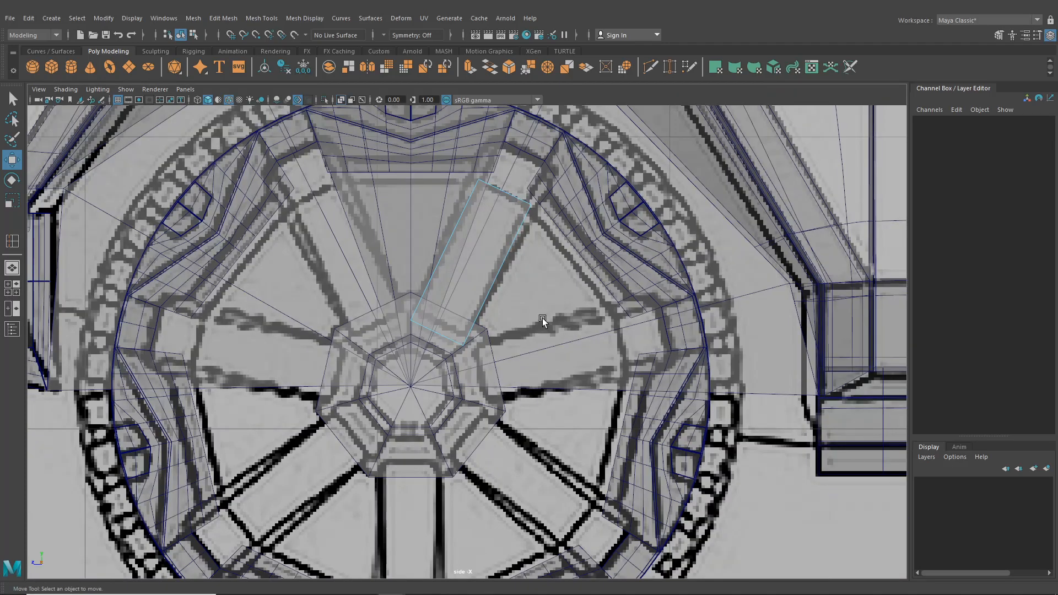
right_click_drag(488, 256, 484, 281)
middle_click_drag(529, 361, 545, 334, "alt")
key("ctrl+z")
key("ctrl+z")
key("ctrl+z")
key("ctrl+z")
key("ctrl+z")
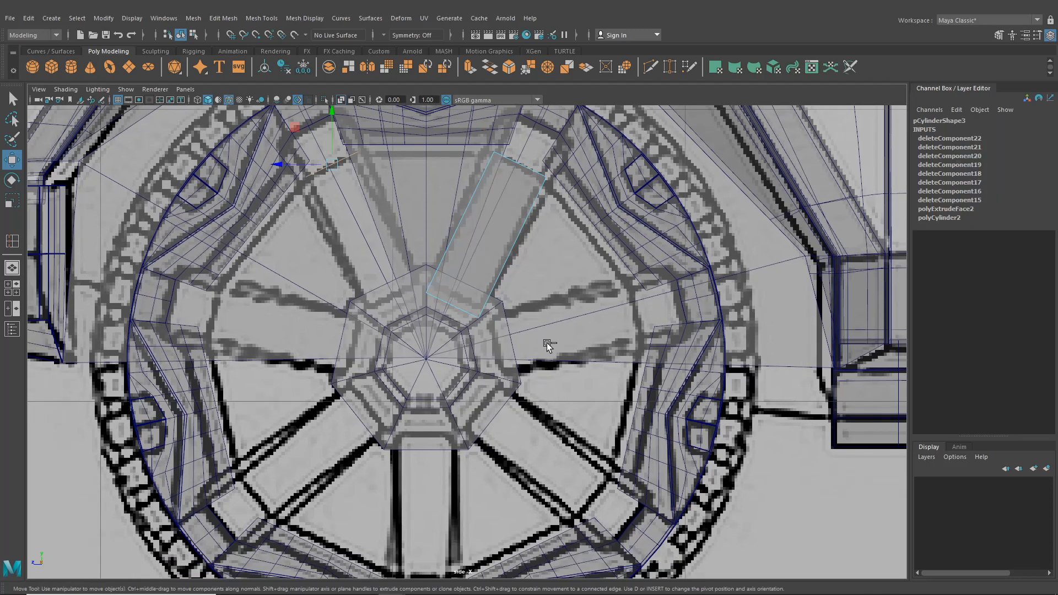
key("ctrl+z")
key("ctrl+z")
key("ctrl+z")
key("ctrl+z")
key("ctrl+z")
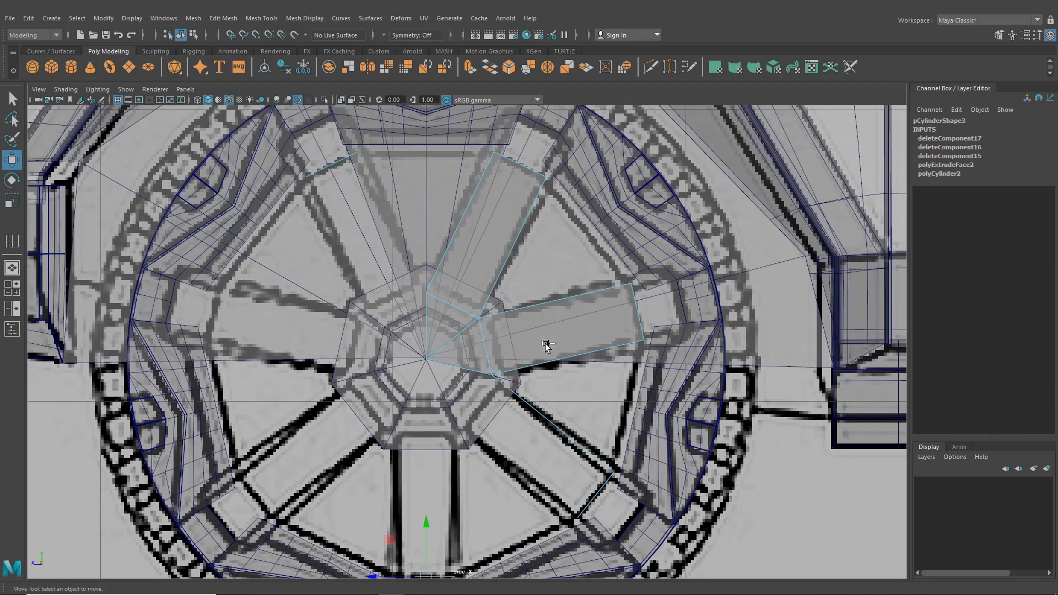
key("ctrl+z")
key("ctrl+z")
key("ctrl+z")
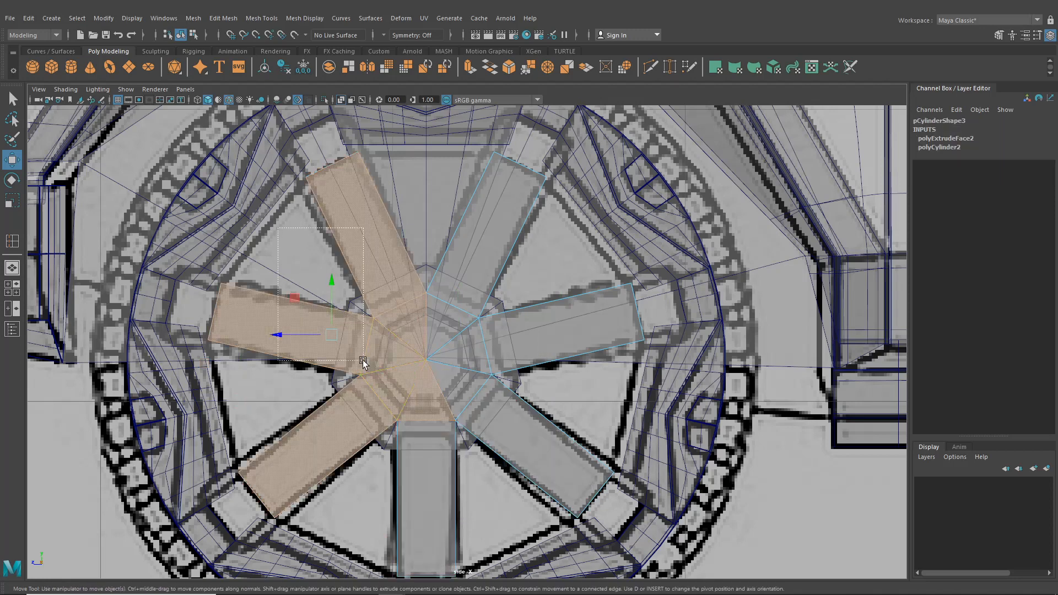
- Delete the left, upper and right spokes with their centre faces in the side view, keeping only the vertical bottom spoke
left_click_drag(362, 360, 379, 442)
key("Delete")
left_click_drag(415, 216, 513, 322)
key("Delete")
left_click_drag(518, 276, 561, 479)
key("Delete")
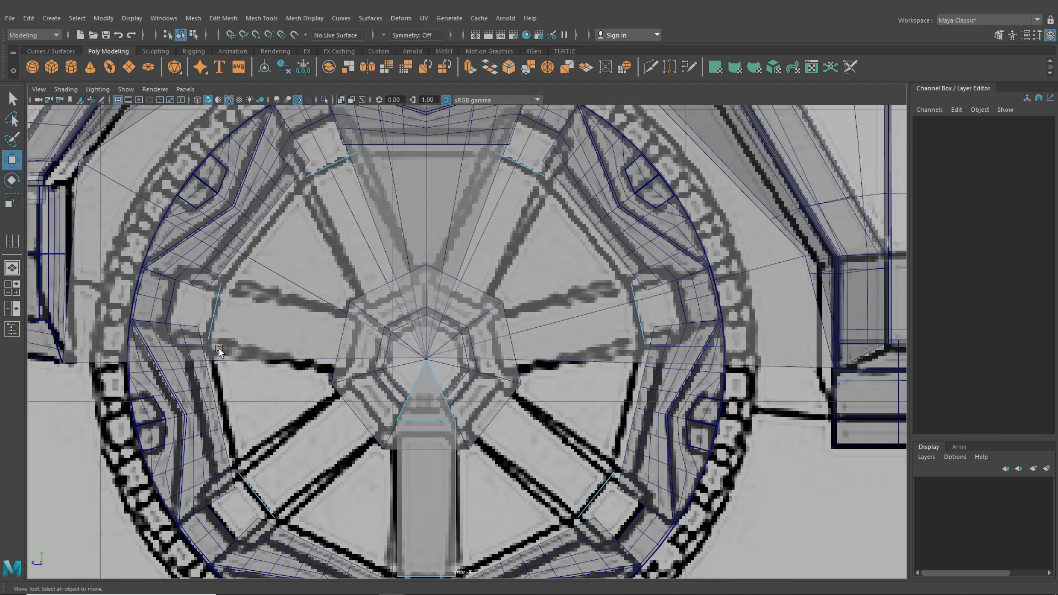
- Delete the stray end faces left over from the removed spokes around the single vertical spoke
left_click(12, 268)
mouse_move(389, 406)
left_mouse_down("alt")
mouse_move(365, 395)
mouse_move(313, 226)
mouse_move(538, 312)
left_mouse_up("alt")
key("Delete")
left_click_drag(572, 281, 511, 425)
key("Delete")
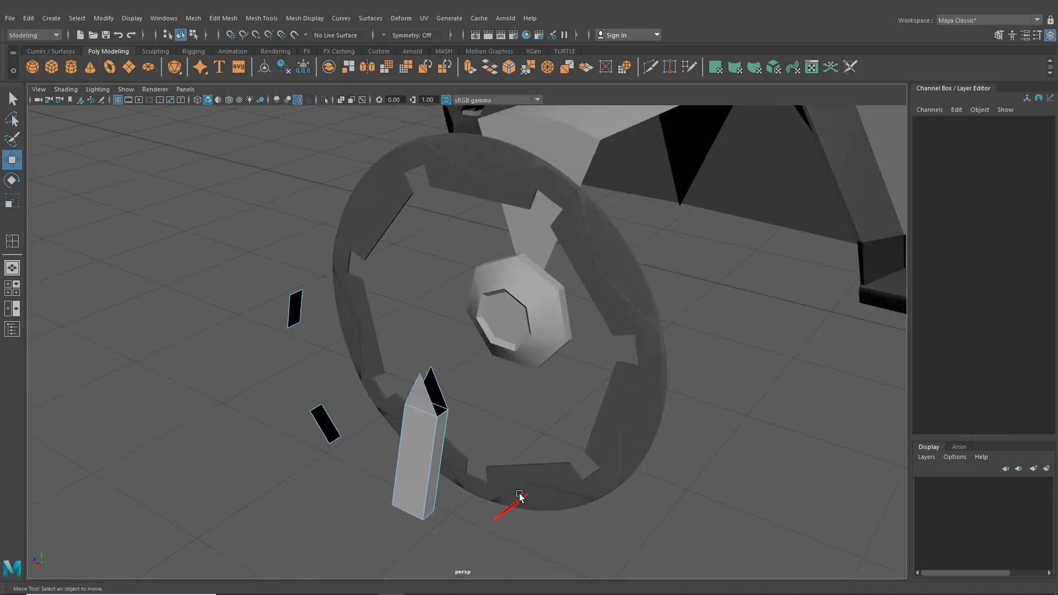
left_click(508, 498)
left_click_drag(260, 289, 347, 443)
key("Delete")
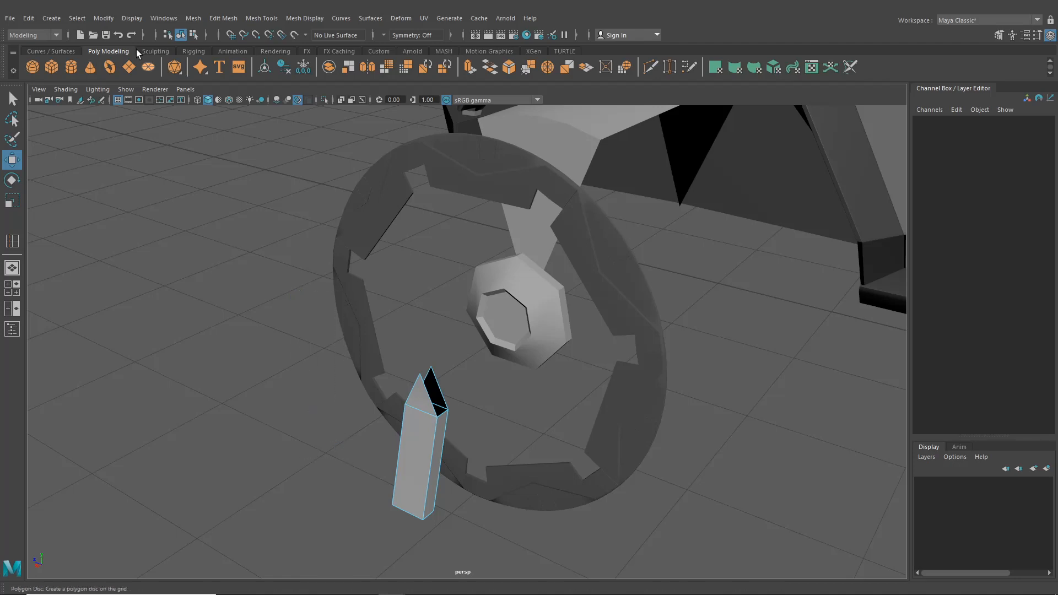
- Bevel all edges of the seven-sided centre hub
left_click(192, 36)
left_click(181, 36)
scroll(505, 279, "up", 4)
left_click(522, 250)
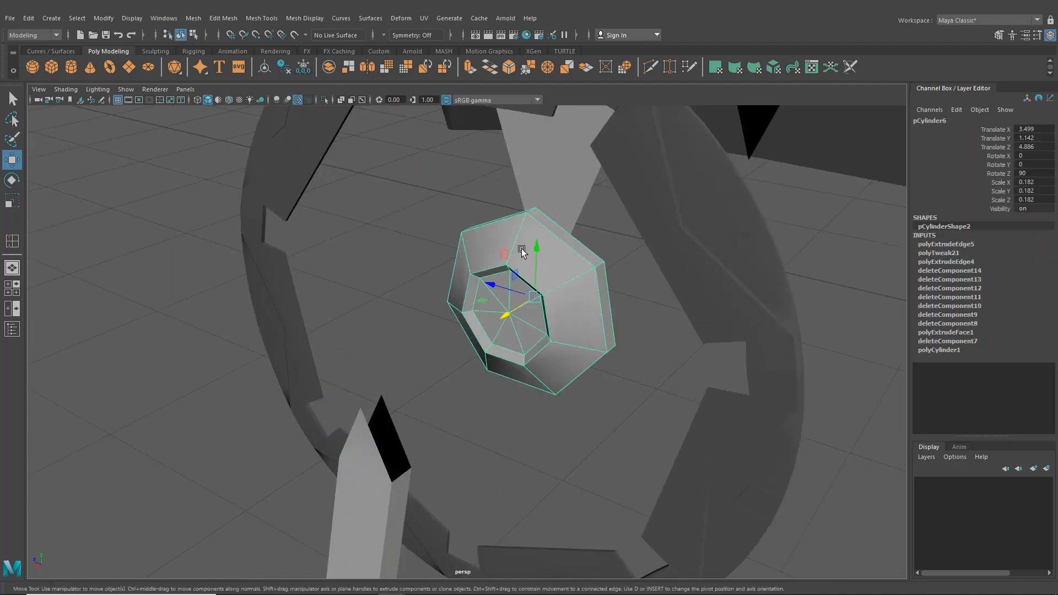
right_click_drag(522, 249, 515, 221)
left_click_drag(397, 173, 657, 442)
left_click_drag(556, 420, 673, 428, "alt")
scroll(596, 426, "up", 2)
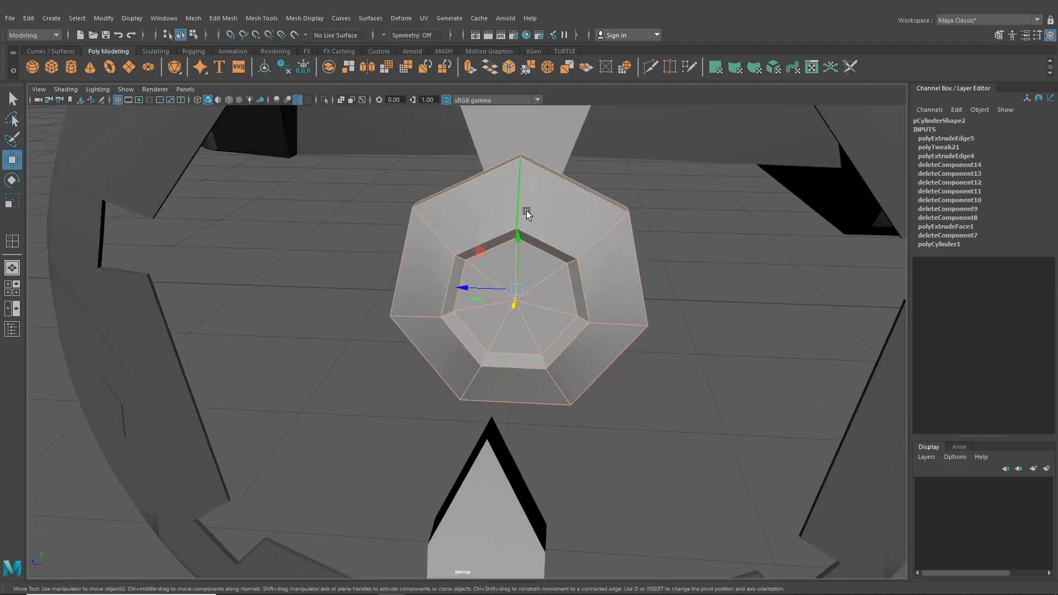
middle_click_drag(526, 214, 495, 227, "alt")
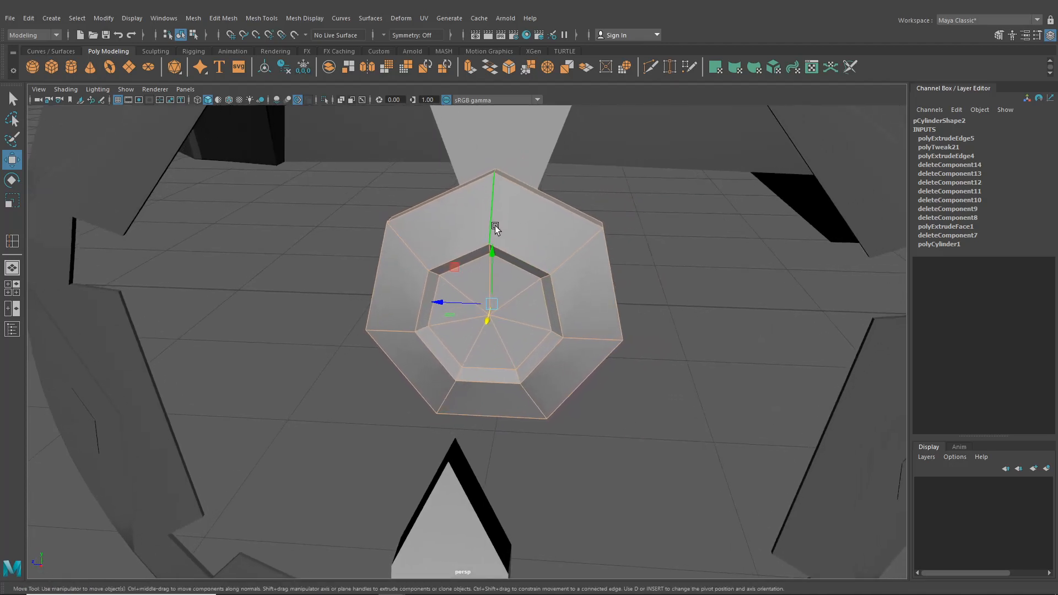
left_click_drag(507, 208, 539, 208, "alt")
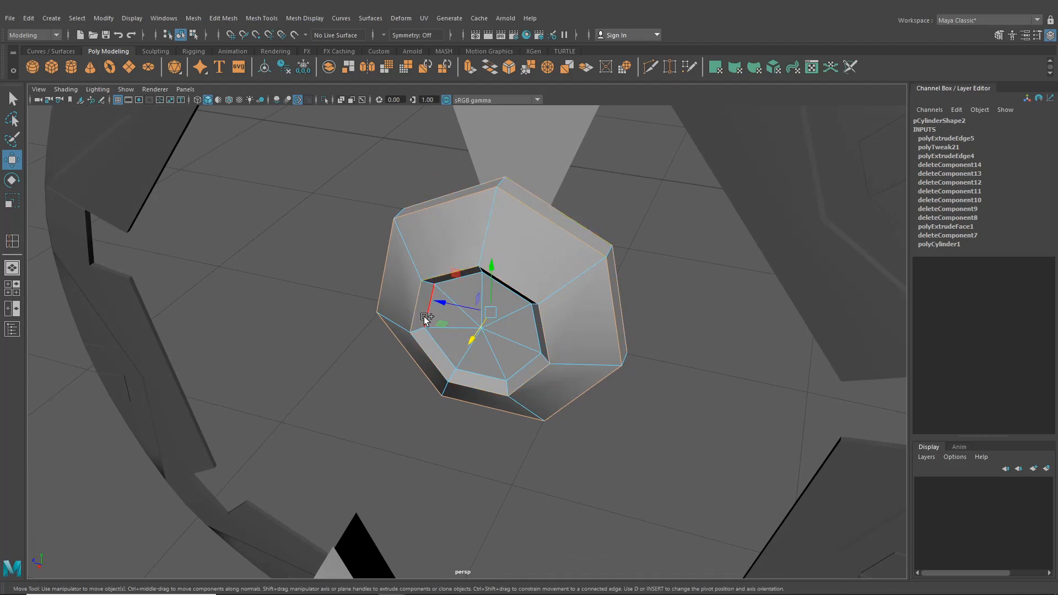
left_click_drag(464, 352, 480, 329, "alt")
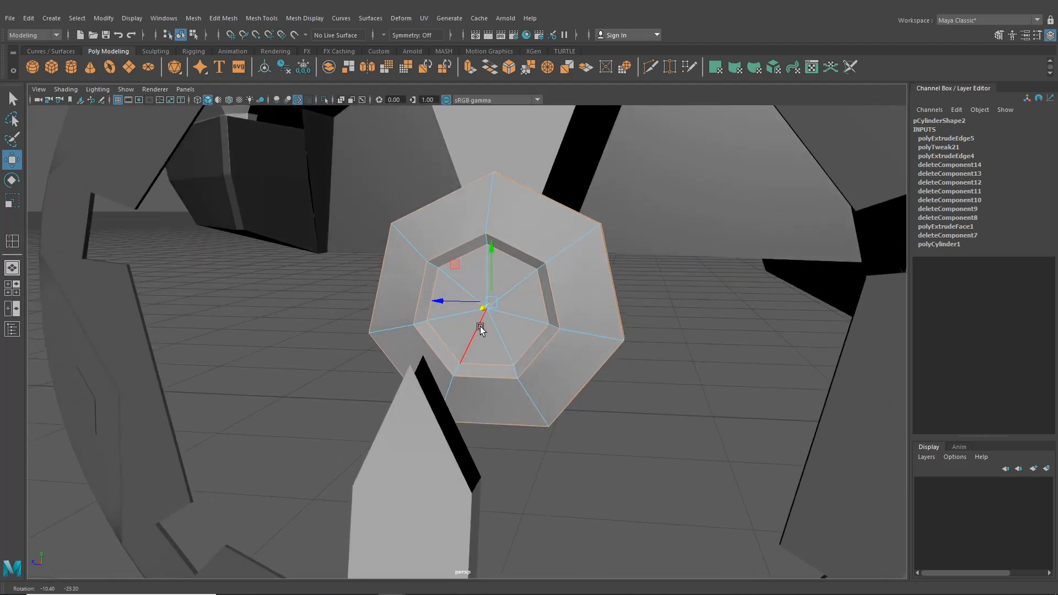
left_click_drag(321, 135, 539, 350)
scroll(539, 350, "up", 3)
left_click(277, 20)
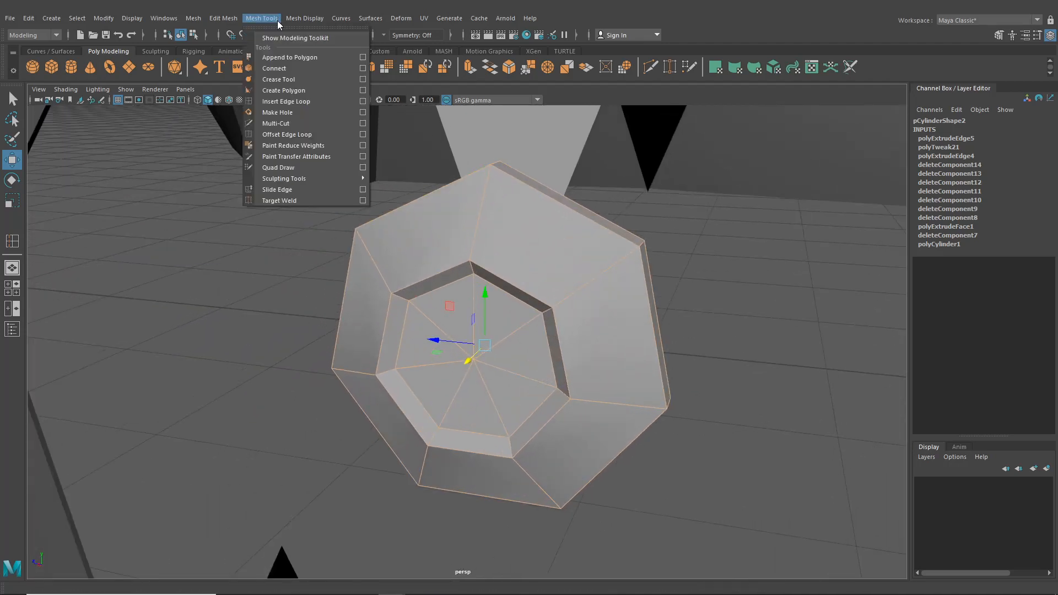
mouse_move(224, 18)
left_click(231, 57)
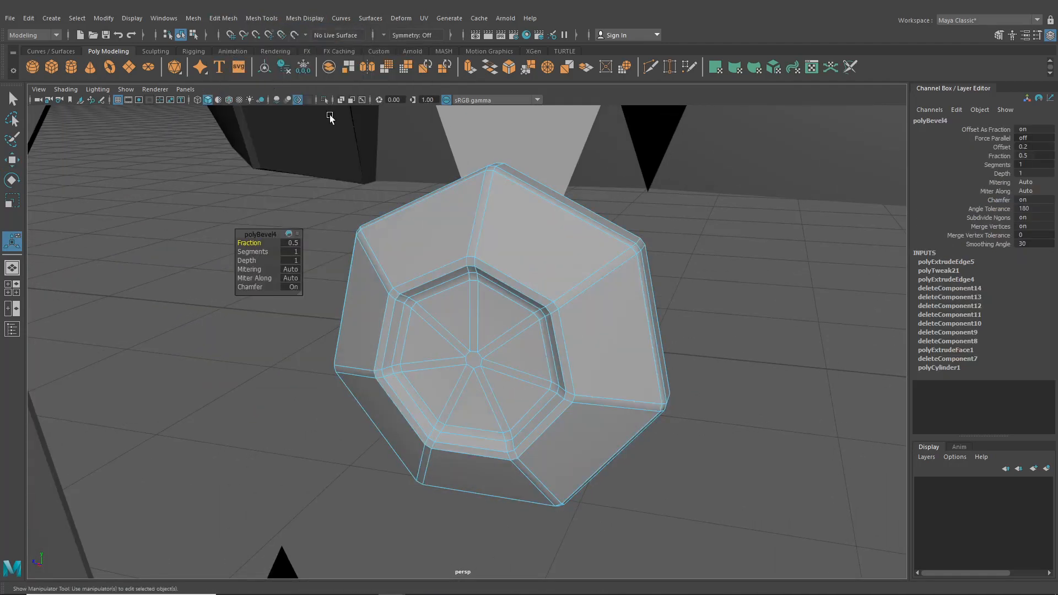
- Set the hub bevel's fraction to 0.2 and its segments to 3, and deselect the hub
left_click_drag(330, 117, 401, 236, "alt")
mouse_move(268, 243)
left_mouse_down()
mouse_move(258, 243)
mouse_move(269, 253)
left_mouse_up()
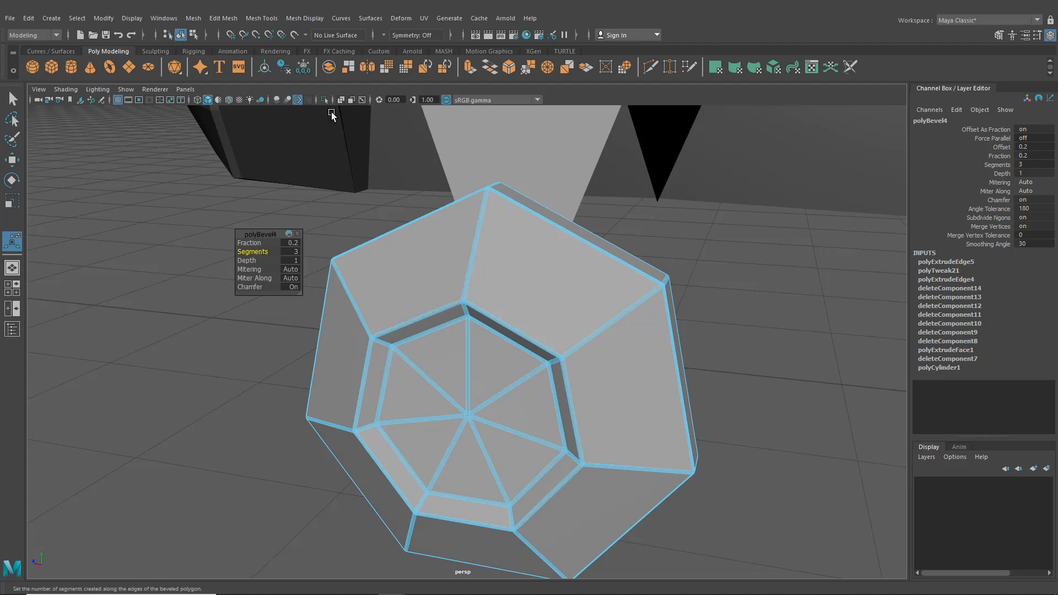
left_click(180, 35)
left_click(275, 247)
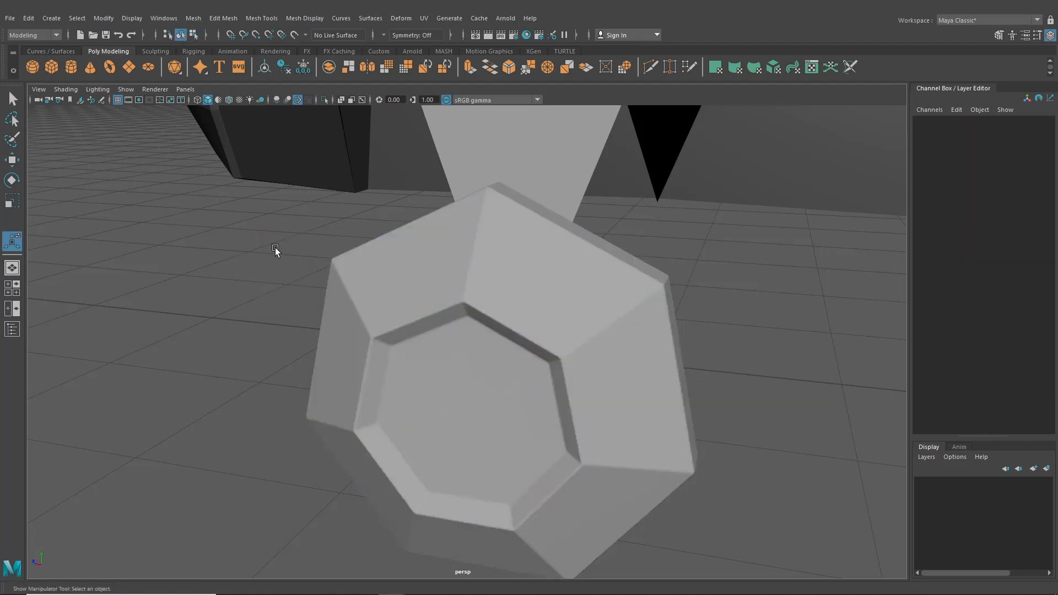
left_click_drag(276, 247, 428, 317, "alt")
scroll(355, 303, "down", 5)
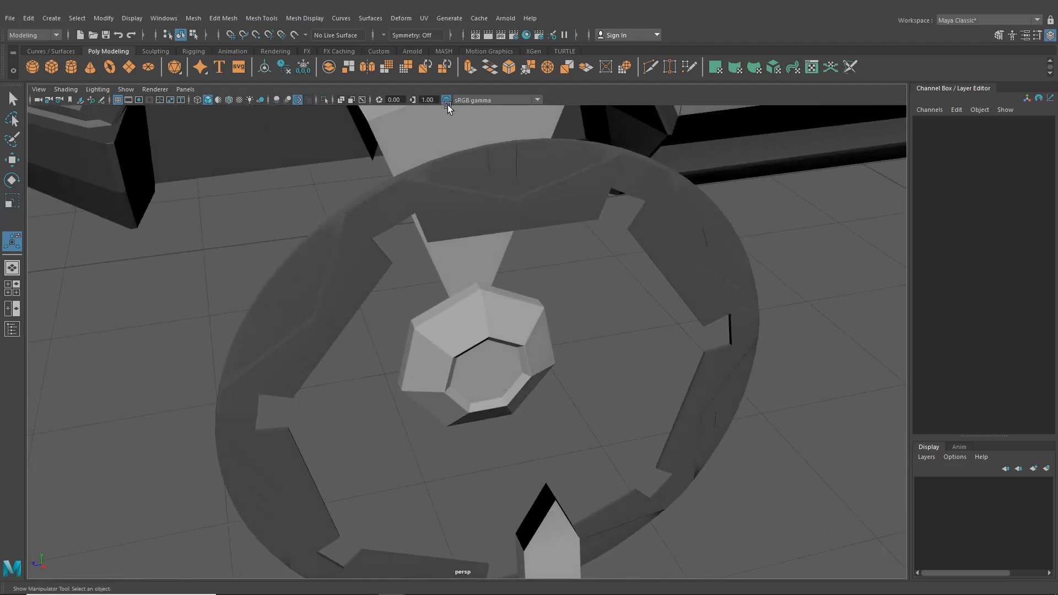
- Assign the dark blinn2 material to the centre hub and close Hypershade
left_click(526, 35)
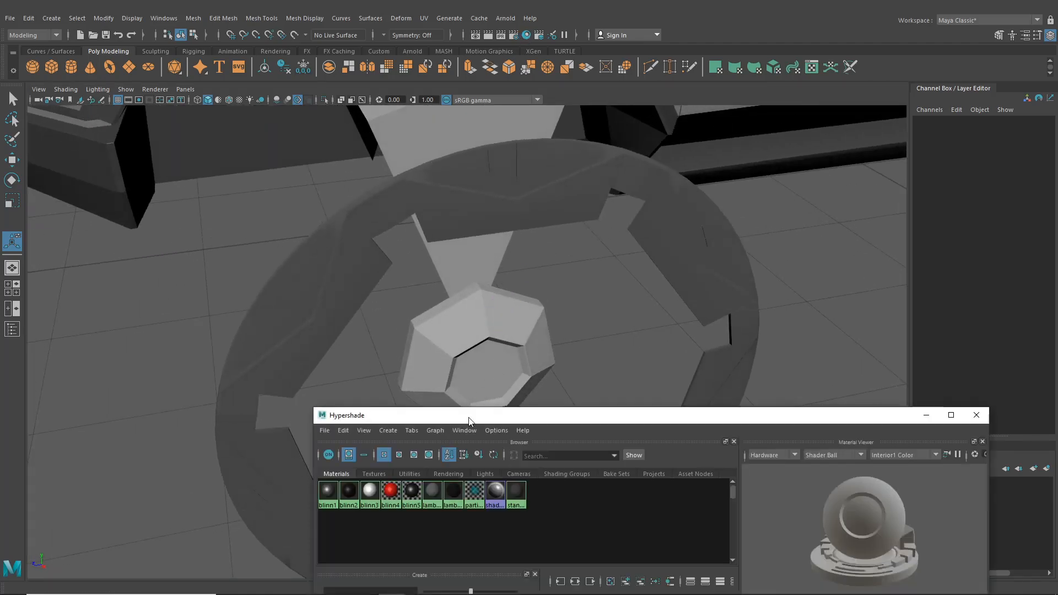
middle_click_drag(434, 360, 436, 358)
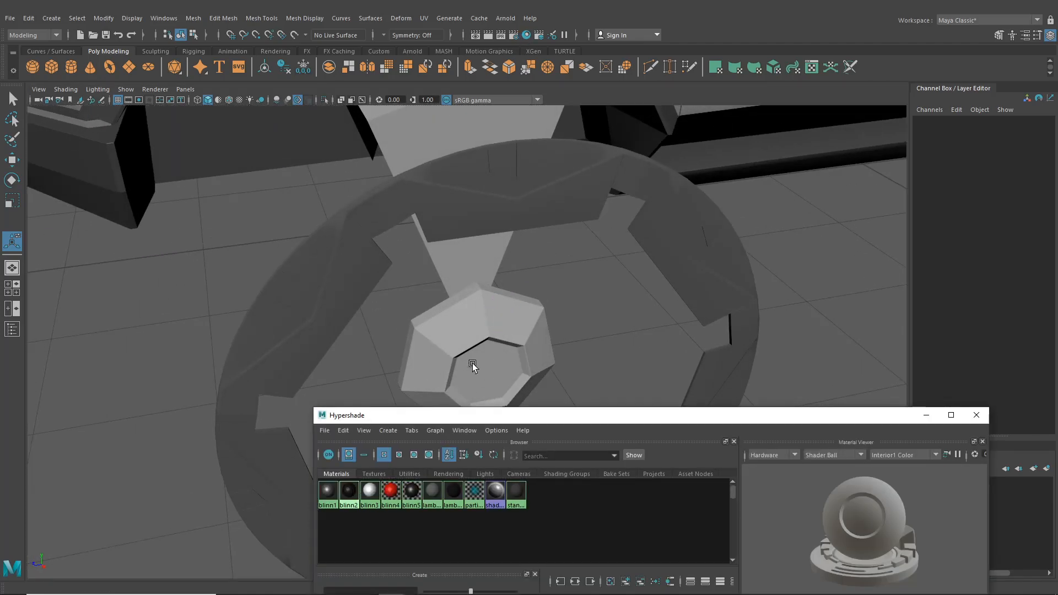
left_click_drag(472, 363, 476, 341, "alt")
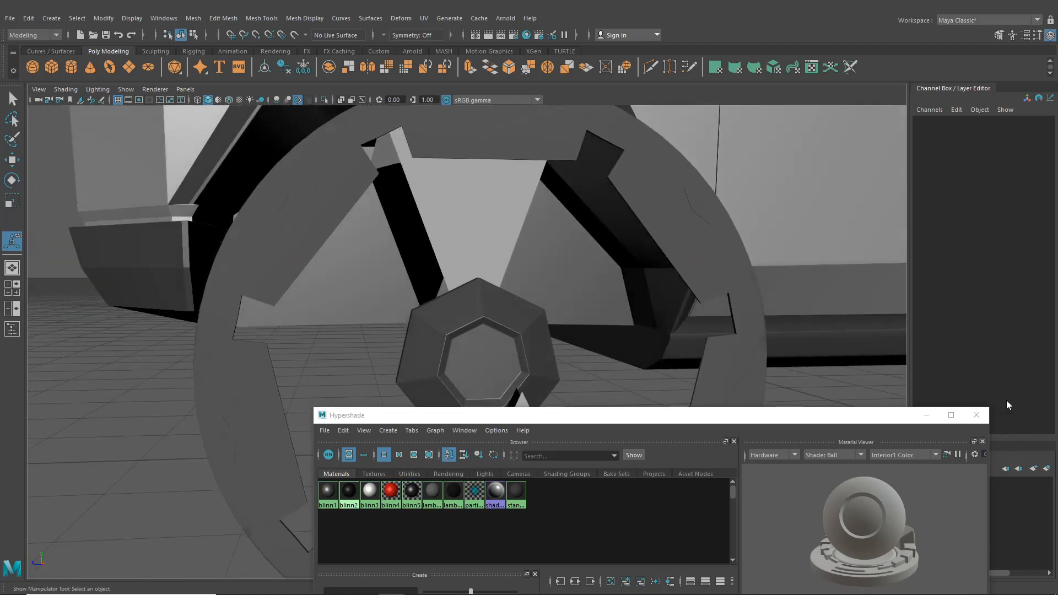
left_click(977, 415)
- Delete the two pointed triangular faces at the spoke's upper end and its wheel-facing back face
left_click_drag(693, 328, 409, 381, "alt")
left_click(409, 381)
right_click(409, 394)
right_click_drag(402, 384, 407, 315)
left_click_drag(421, 339, 402, 359, "alt")
left_click(402, 359)
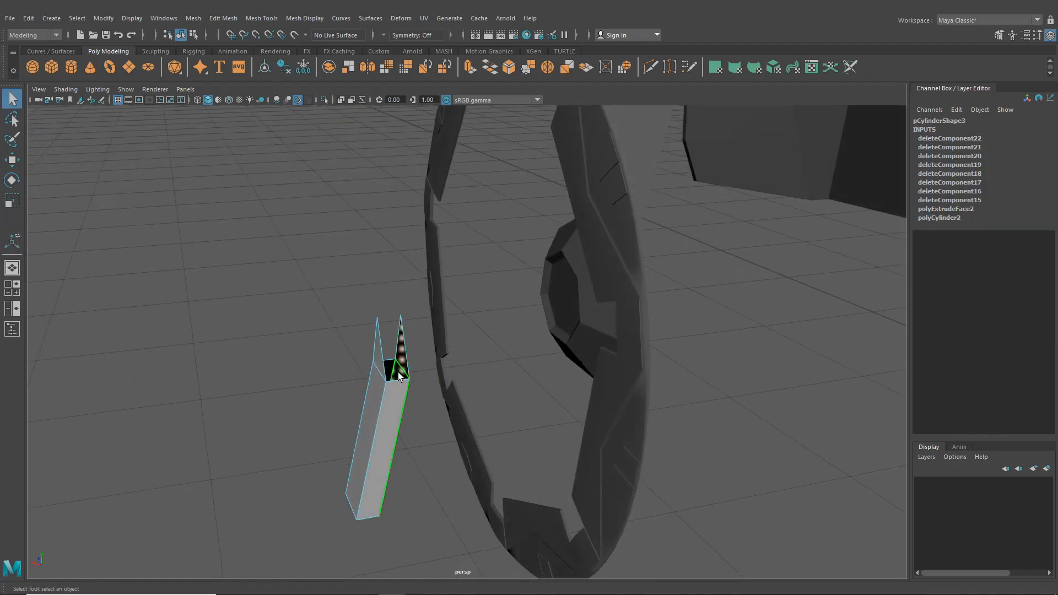
key("Delete")
left_click(380, 366)
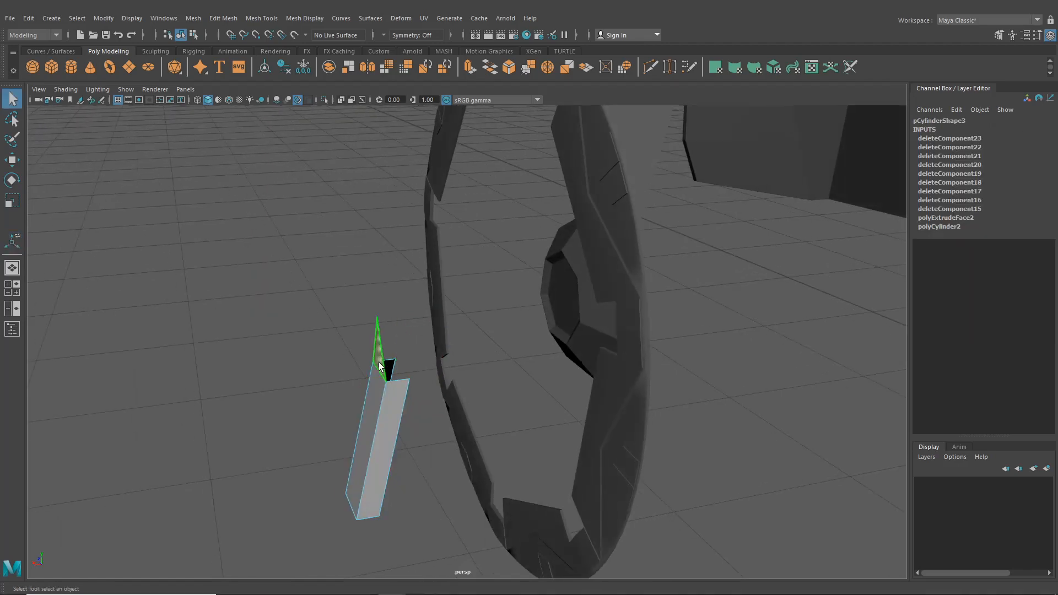
key("Delete")
left_click_drag(383, 469, 349, 456, "alt")
left_click(345, 409)
key("Delete")
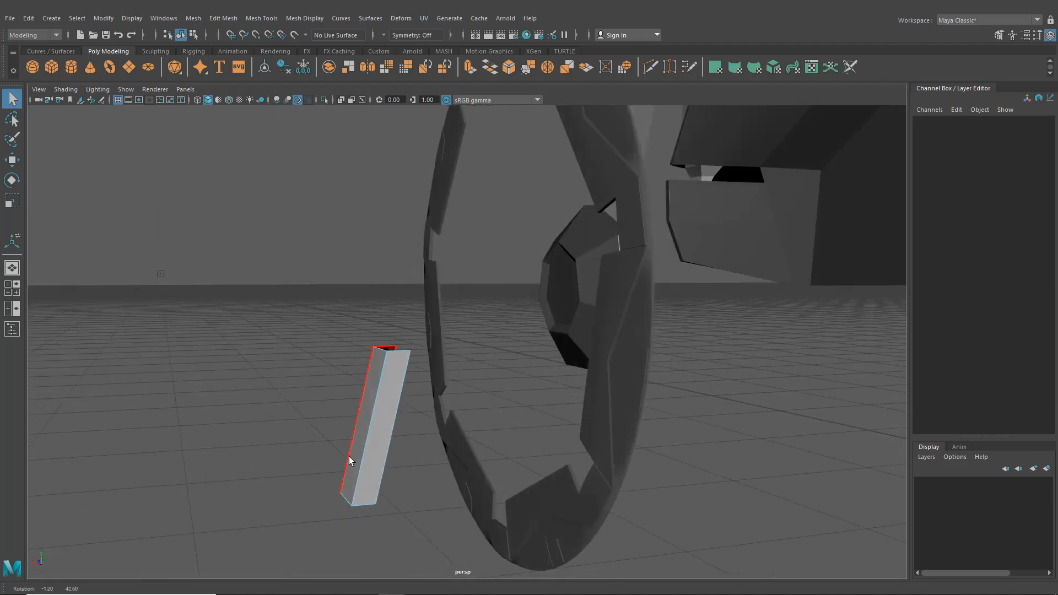
- Move the spoke's back vertices outward, away from the wheel, to make the spoke thinner
right_click_drag(393, 280, 353, 286)
left_click_drag(416, 355, 415, 356)
left_click_drag(373, 498, 384, 537, "alt")
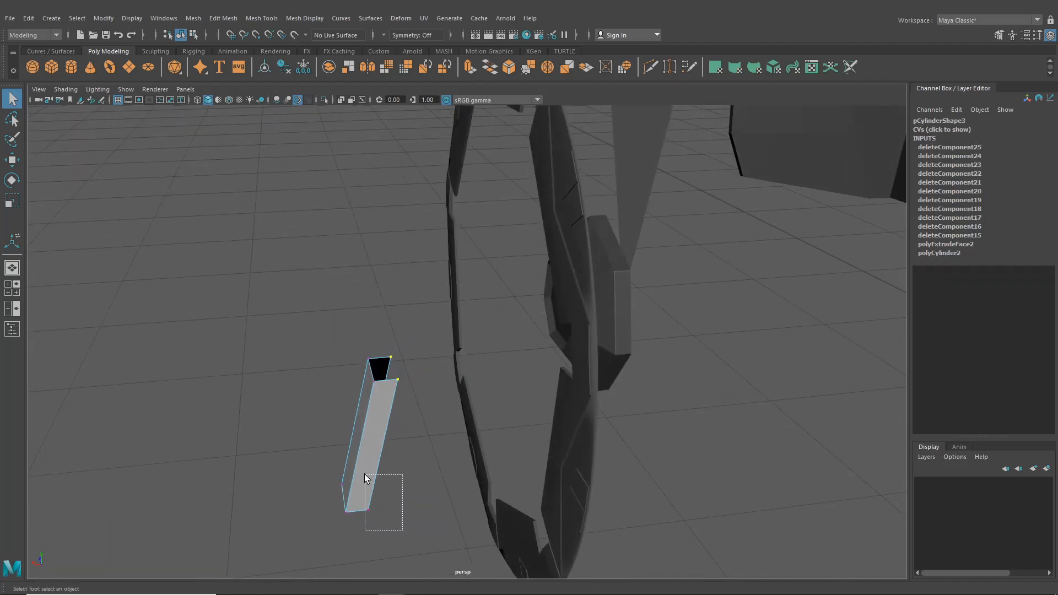
left_click_drag(365, 474, 365, 474, "shift")
left_click_drag(365, 474, 371, 446, "alt")
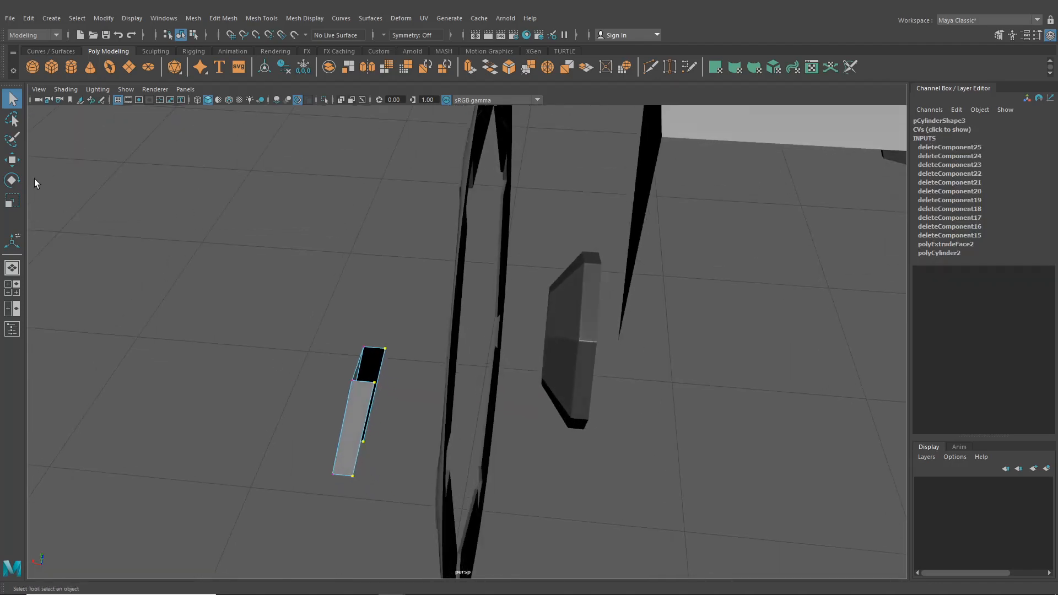
key("w")
left_click_drag(327, 412, 553, 545)
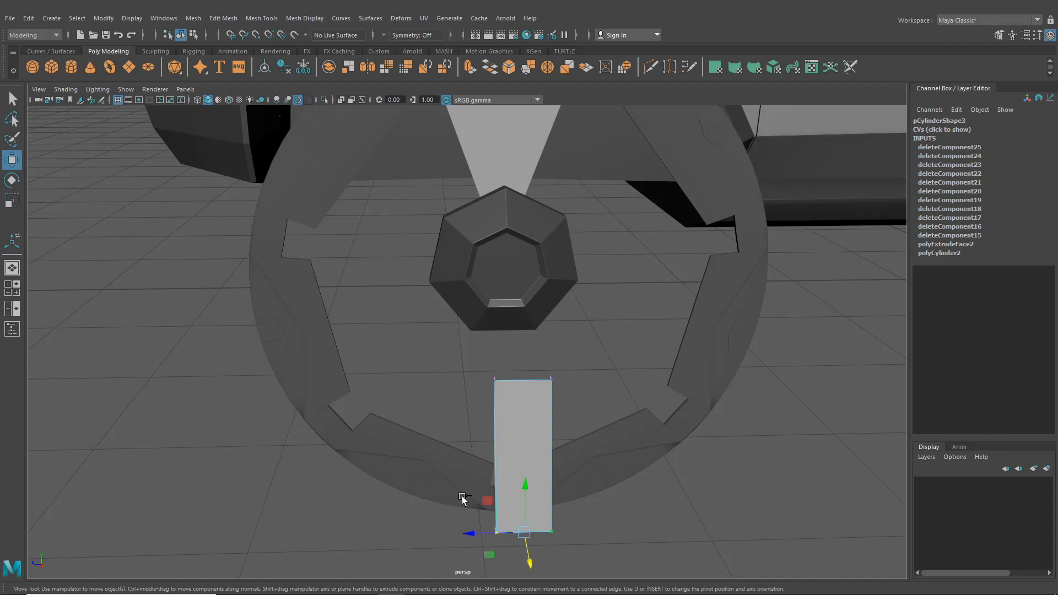
- In the side view, scale the spoke's back vertices slightly narrower across its width
left_click(17, 289)
key("space")
middle_click_drag(669, 504, 660, 338, "alt")
scroll(571, 393, "up", 2)
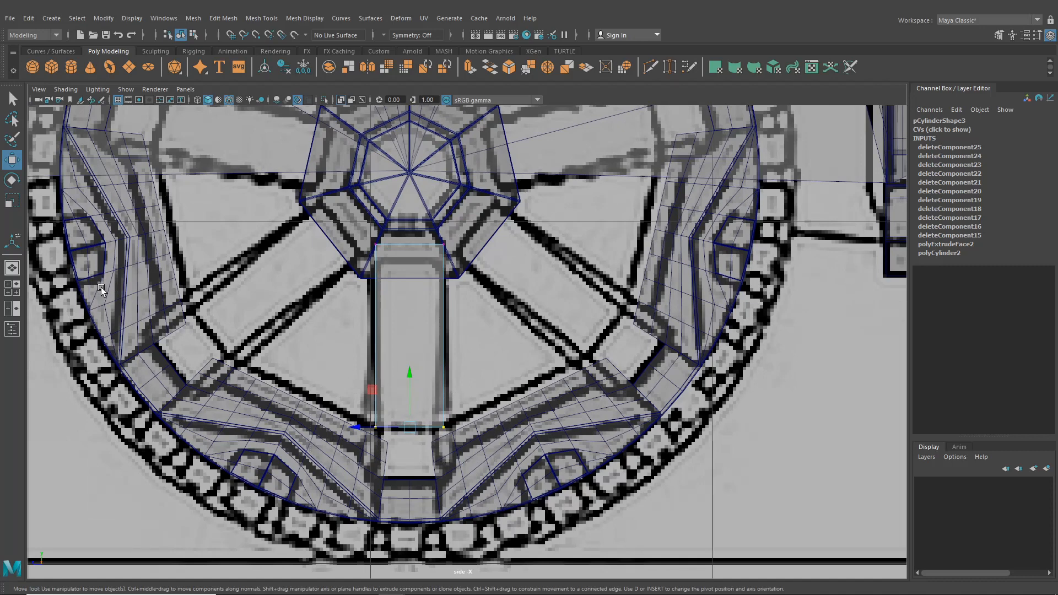
key("r")
scroll(428, 438, "up", 1)
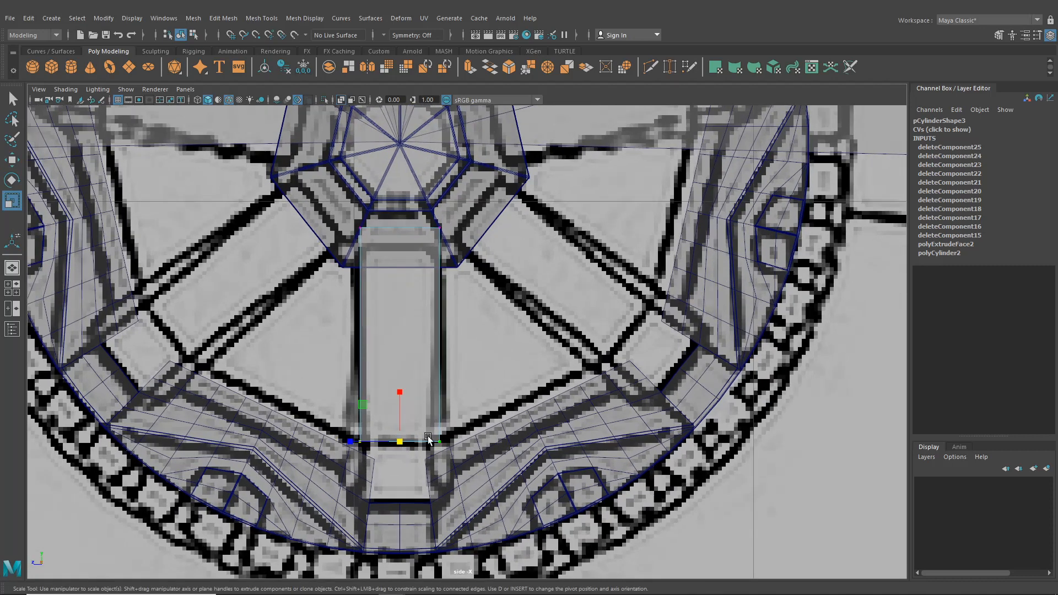
left_click_drag(402, 442, 404, 443)
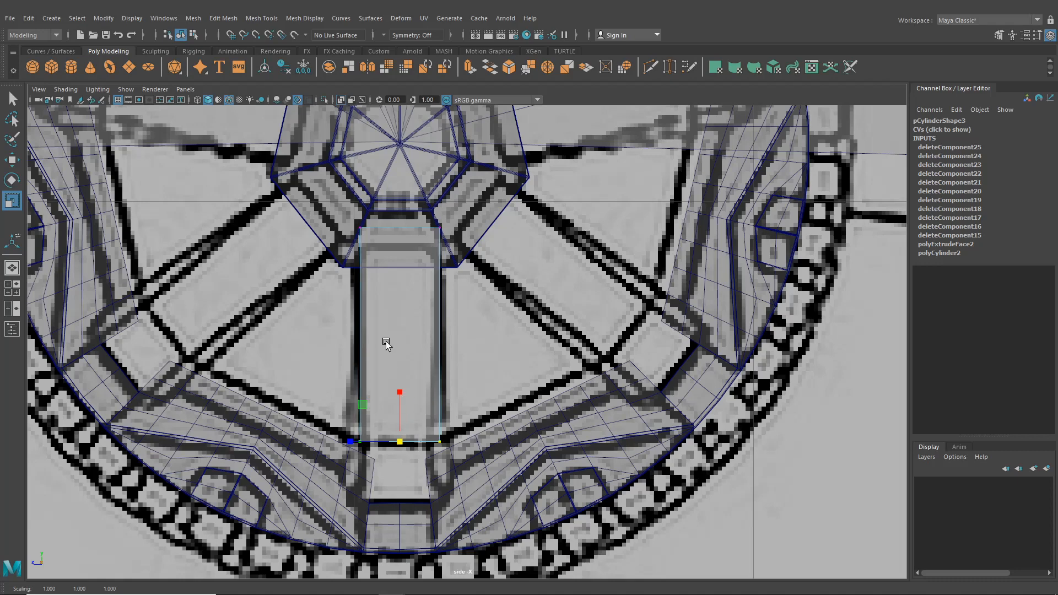
left_click_drag(479, 477, 309, 212)
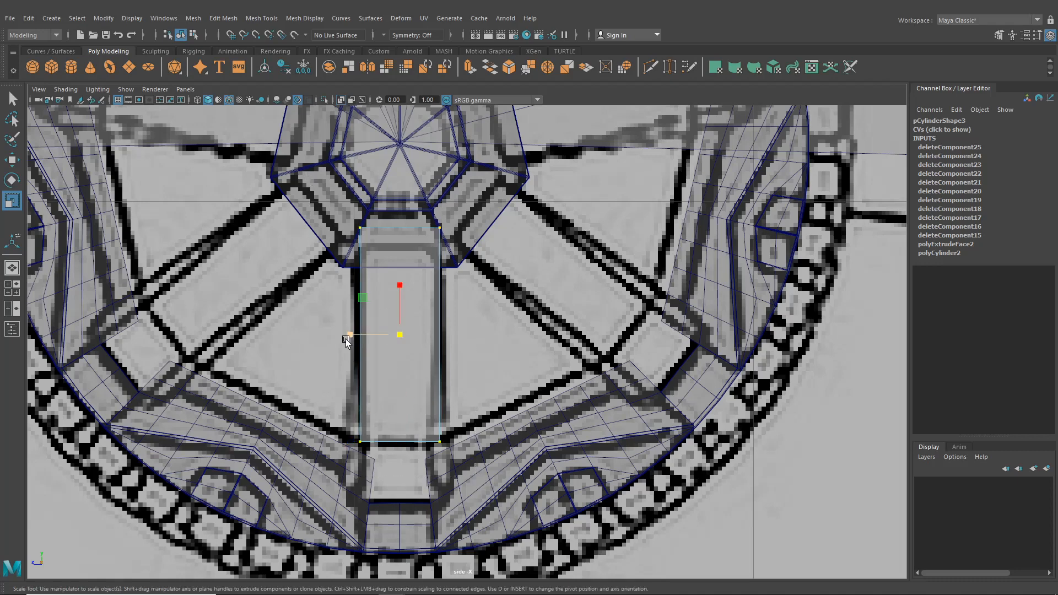
left_click_drag(346, 340, 350, 340)
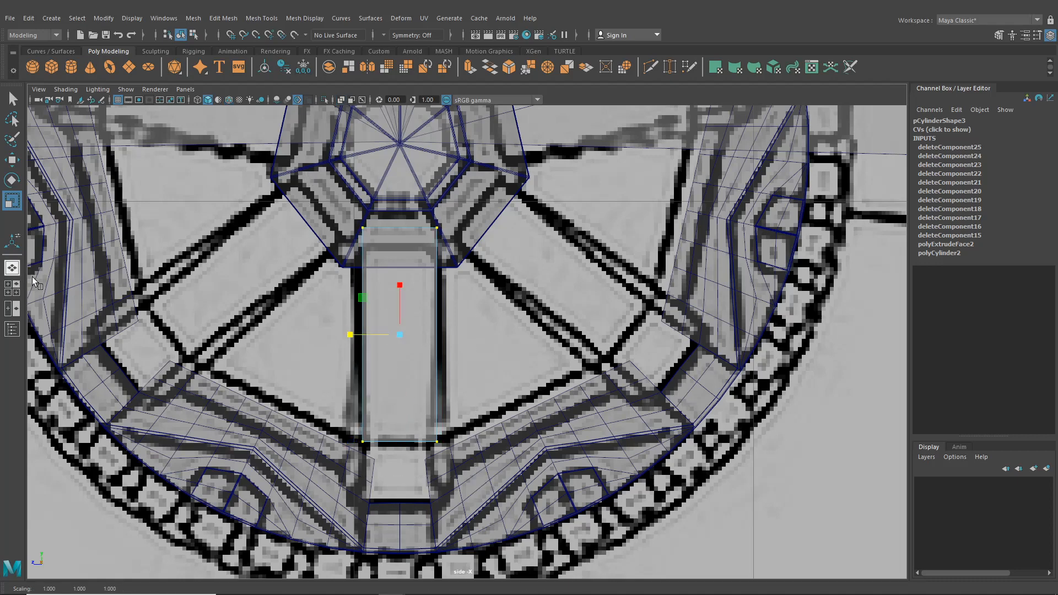
left_click(15, 269)
left_click_drag(541, 383, 544, 465, "alt")
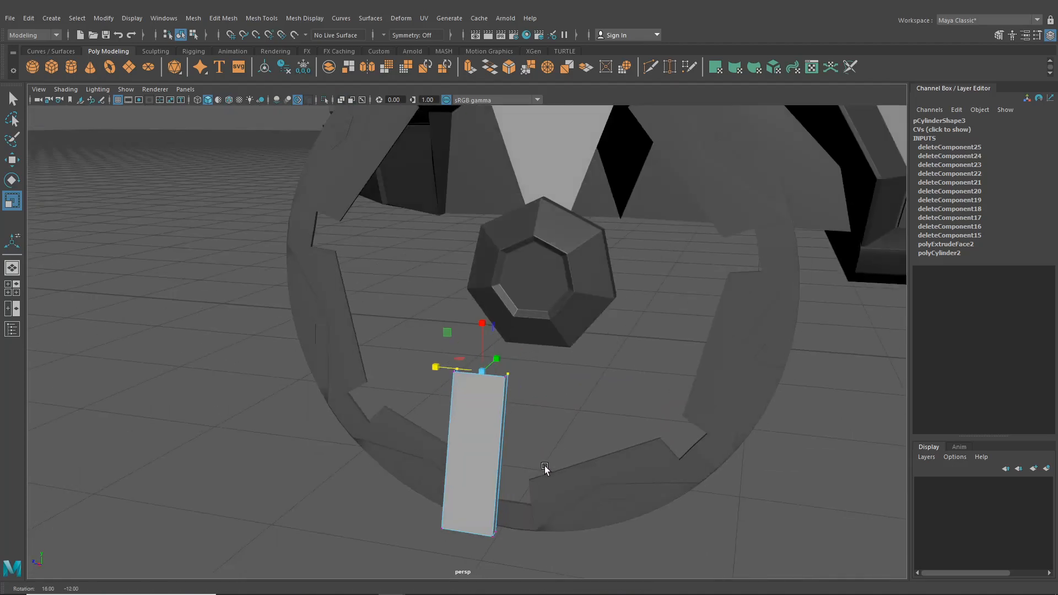
left_click_drag(499, 545, 534, 527, "alt")
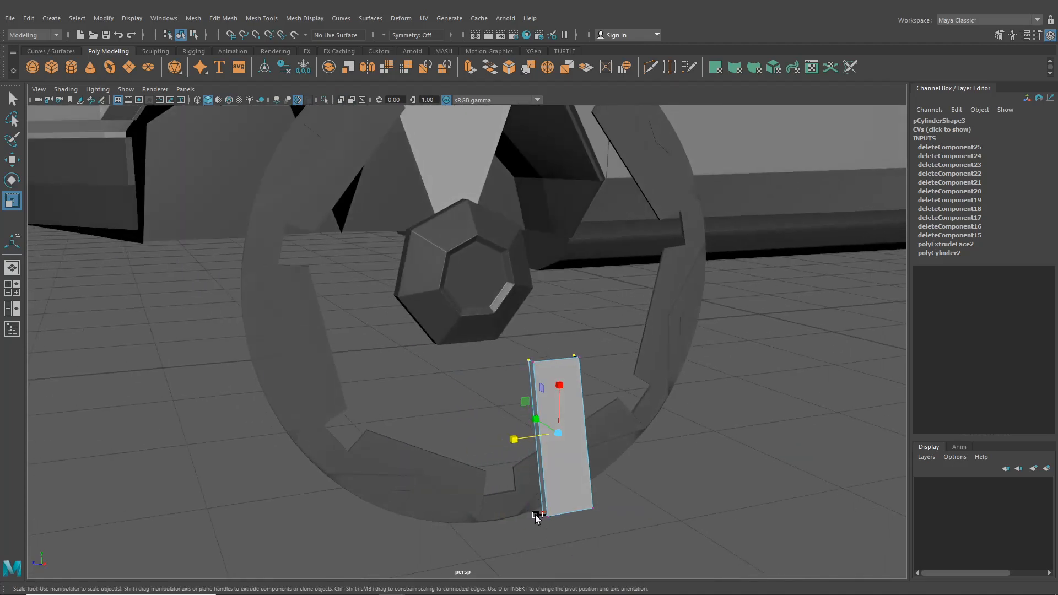
- Widen the spoke's back vertices in the side view by a factor of about 1.19 across its width
left_click(12, 287)
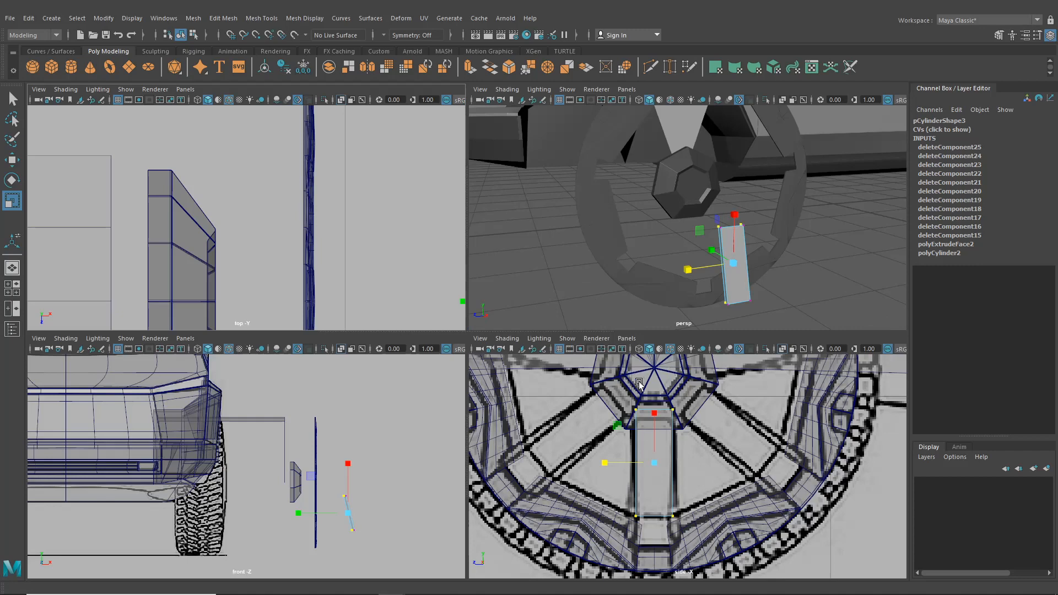
key("space")
left_click_drag(352, 334, 342, 333)
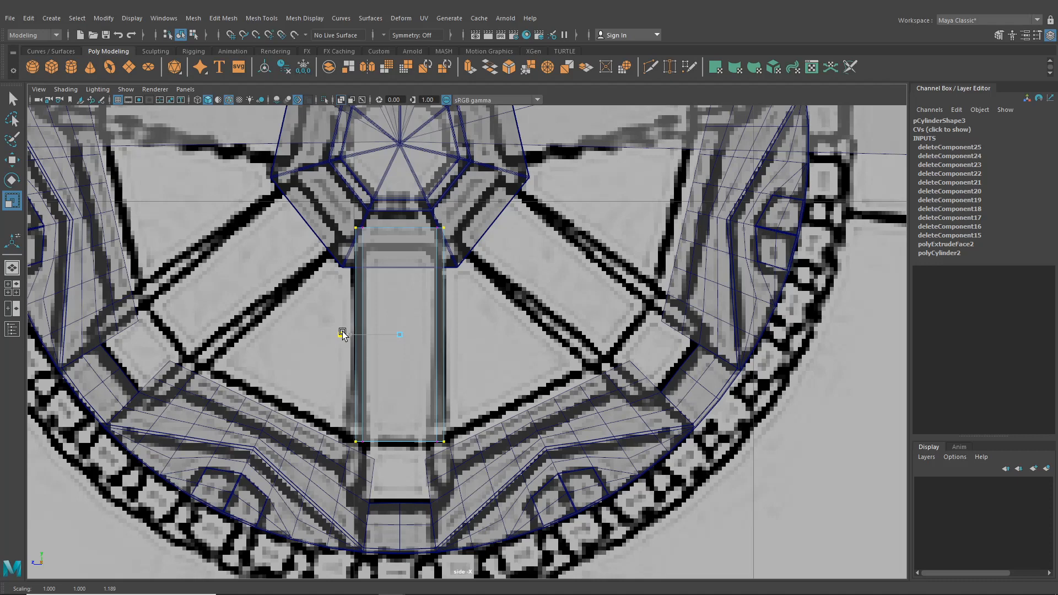
left_click(12, 268)
left_click_drag(378, 341, 469, 346, "alt")
middle_click_drag(565, 367, 498, 358, "alt")
scroll(498, 358, "up", 2)
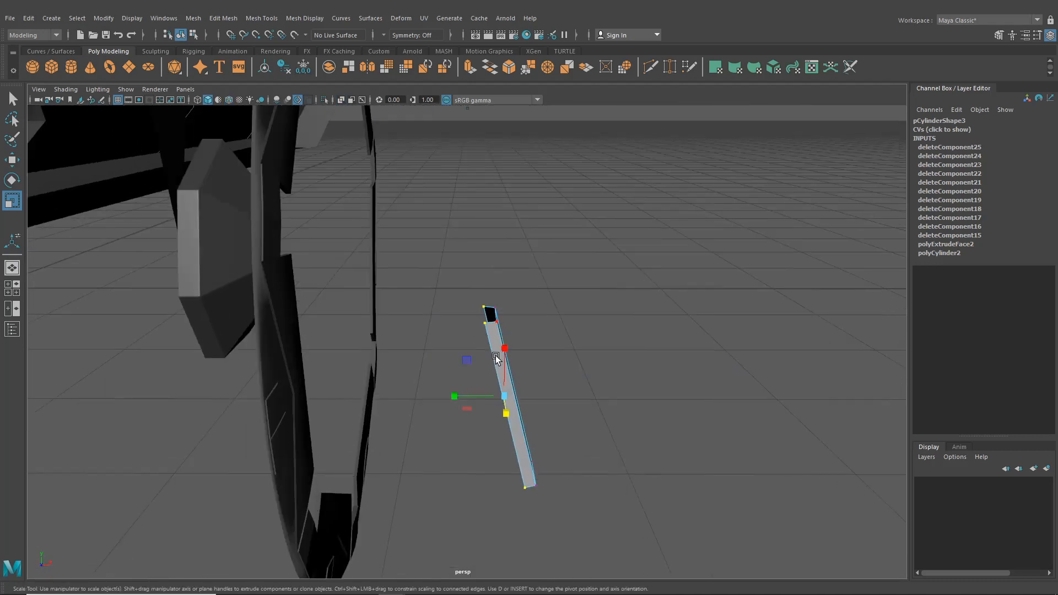
- Move the spoke's lower back vertices slightly outward so its thickness tapers towards the lower end
right_click_drag(496, 342, 448, 297)
left_click_drag(509, 433, 510, 409, "alt")
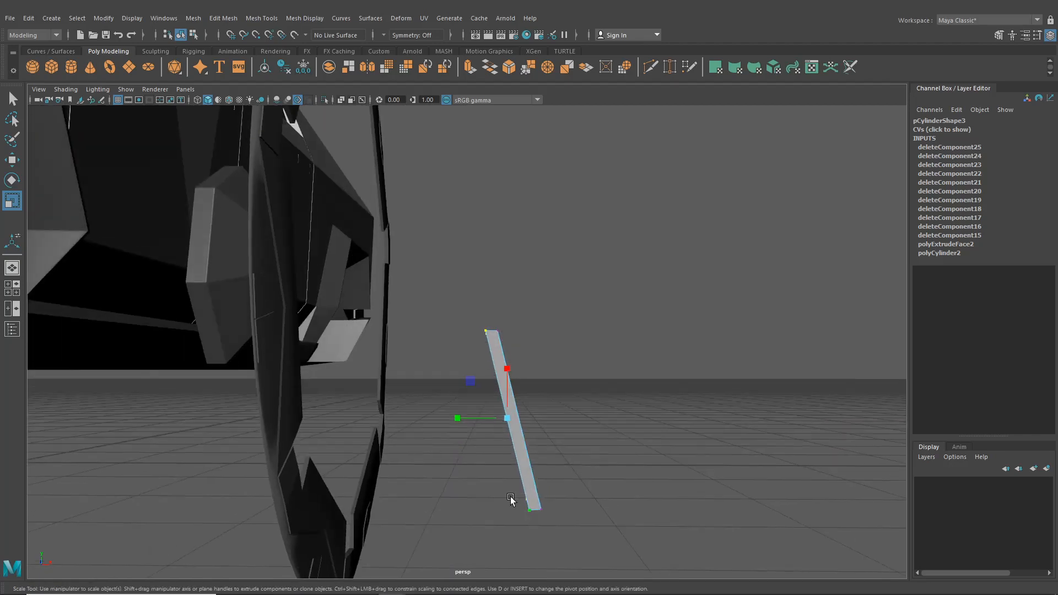
left_click_drag(529, 525, 514, 533)
key("w")
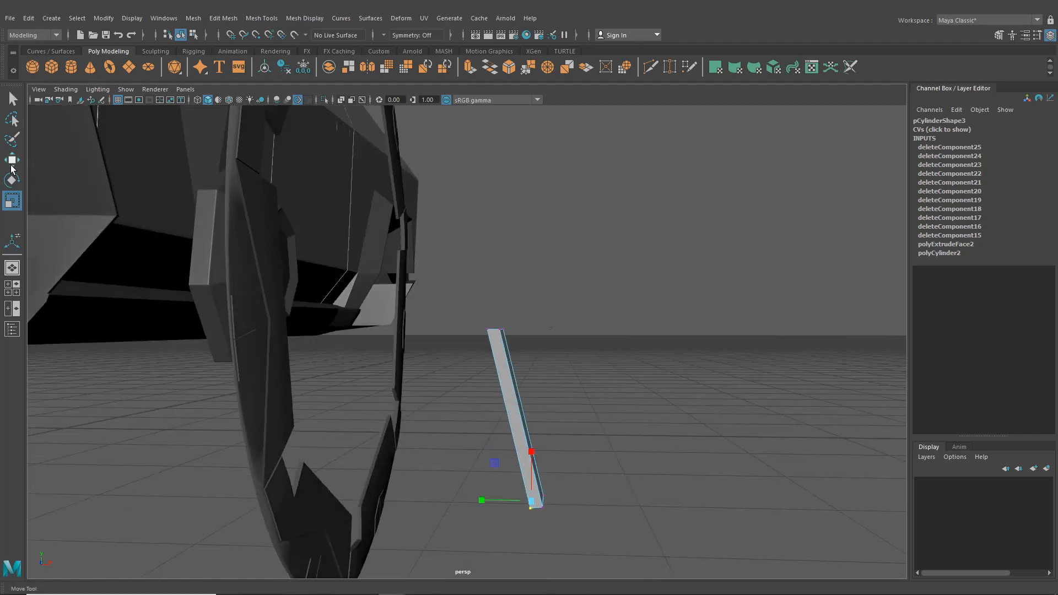
left_click_drag(555, 502, 449, 362)
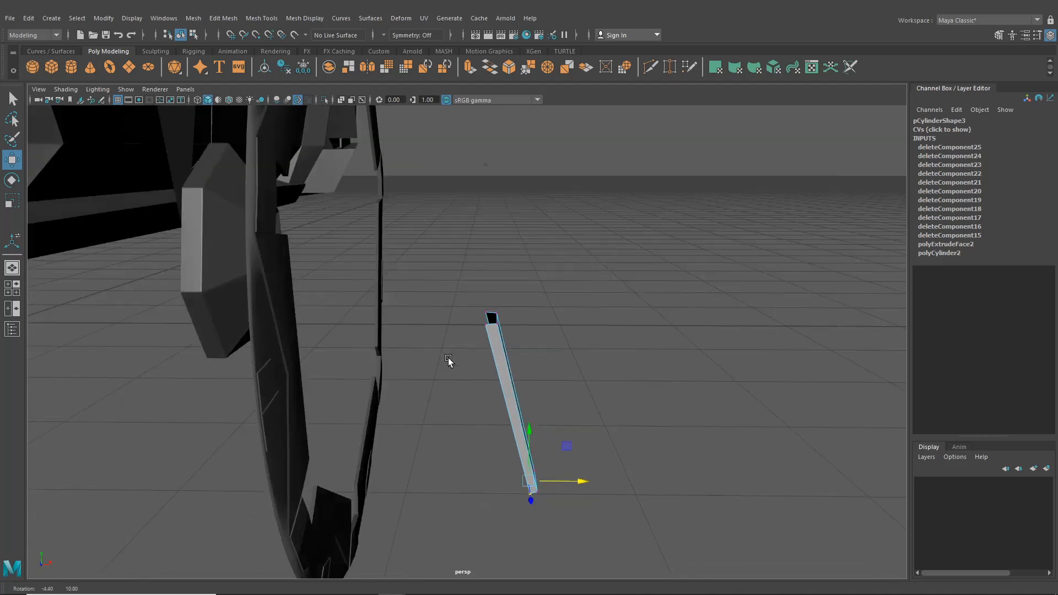
- Move the spoke's two upper back vertices slightly outward, away from the wheel
left_click_drag(449, 290, 499, 350)
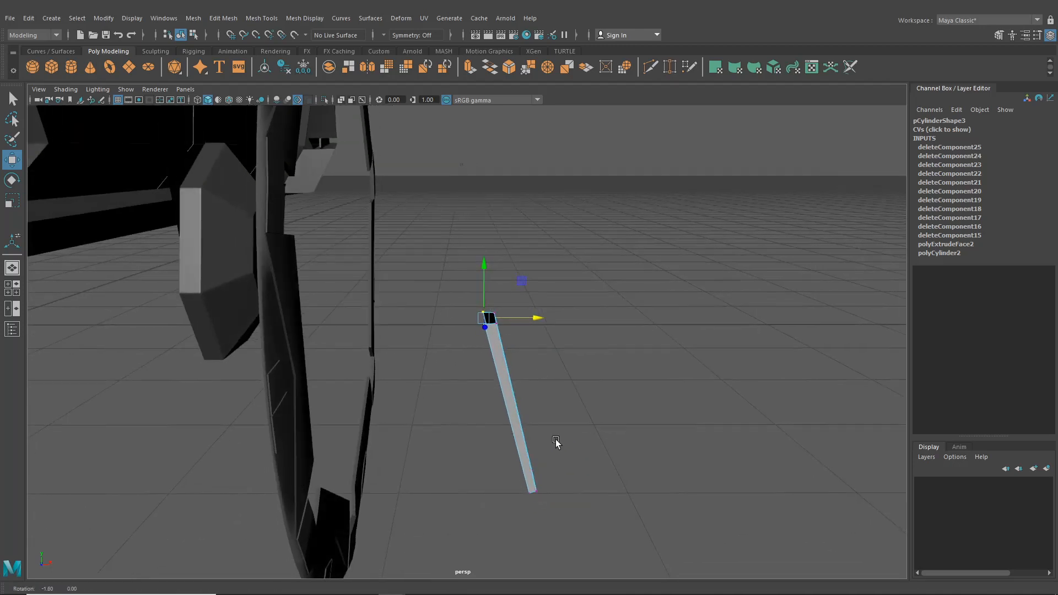
left_click_drag(555, 439, 511, 431, "alt")
key("ctrl+z")
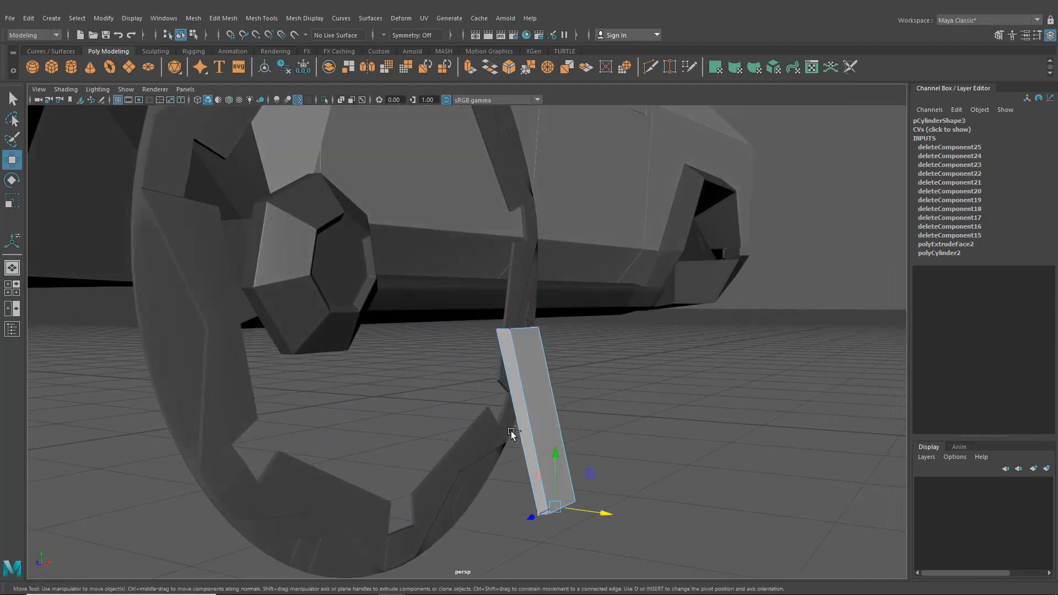
left_click_drag(491, 375, 489, 329, "alt")
left_click(490, 324)
left_click(514, 290, "shift")
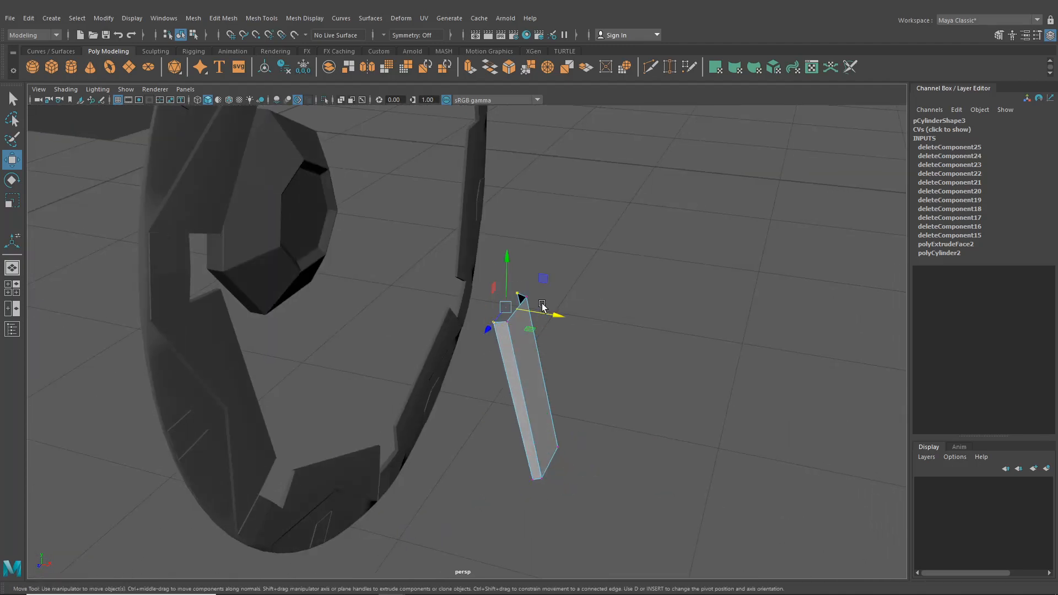
left_click_drag(549, 314, 555, 316)
- Extrude the edges at the spoke's lower end downward by about 0.103
left_click(534, 484)
left_click_drag(536, 485, 451, 464, "alt")
left_click(438, 555, "shift")
right_click_drag(525, 407, 525, 251)
left_click(540, 475)
left_click_drag(604, 513, 495, 523, "alt")
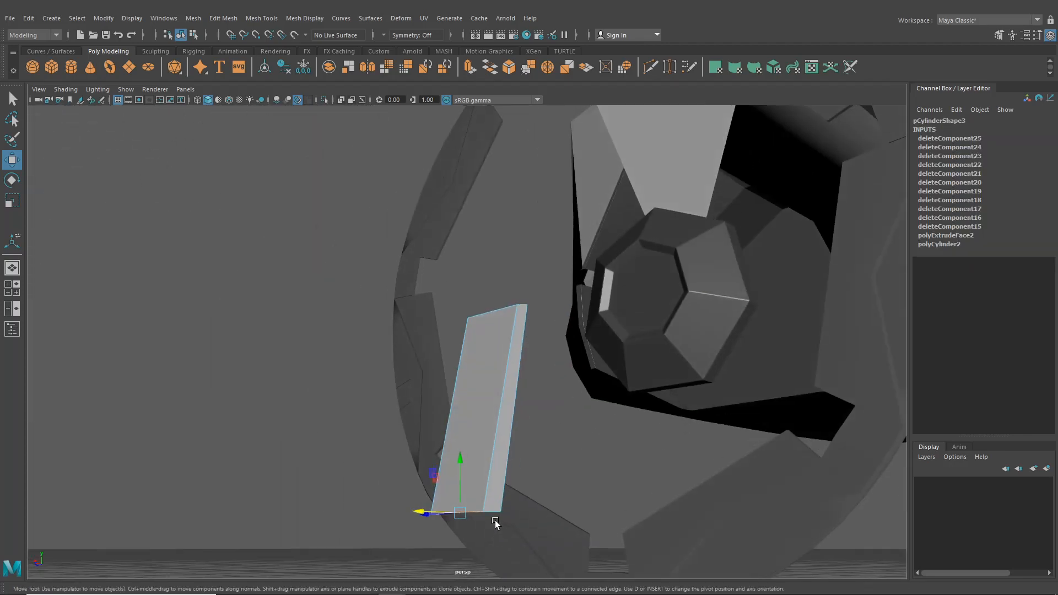
key("ctrl+e")
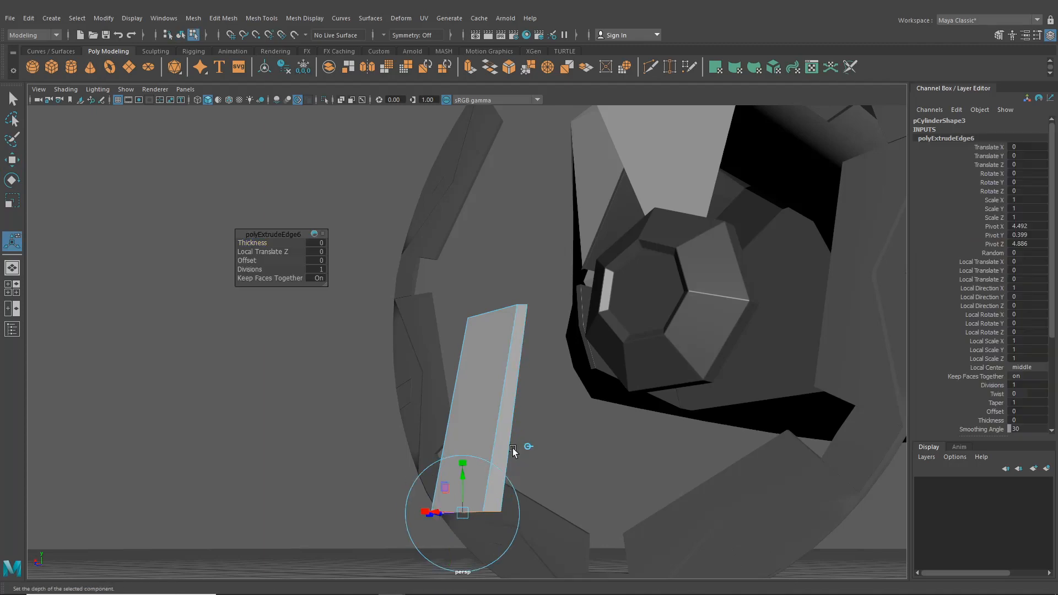
left_click_drag(462, 487, 444, 444)
- In the side view, lengthen the spoke's lower extrusion to about 0.165 downward to match the reference
left_click(8, 292)
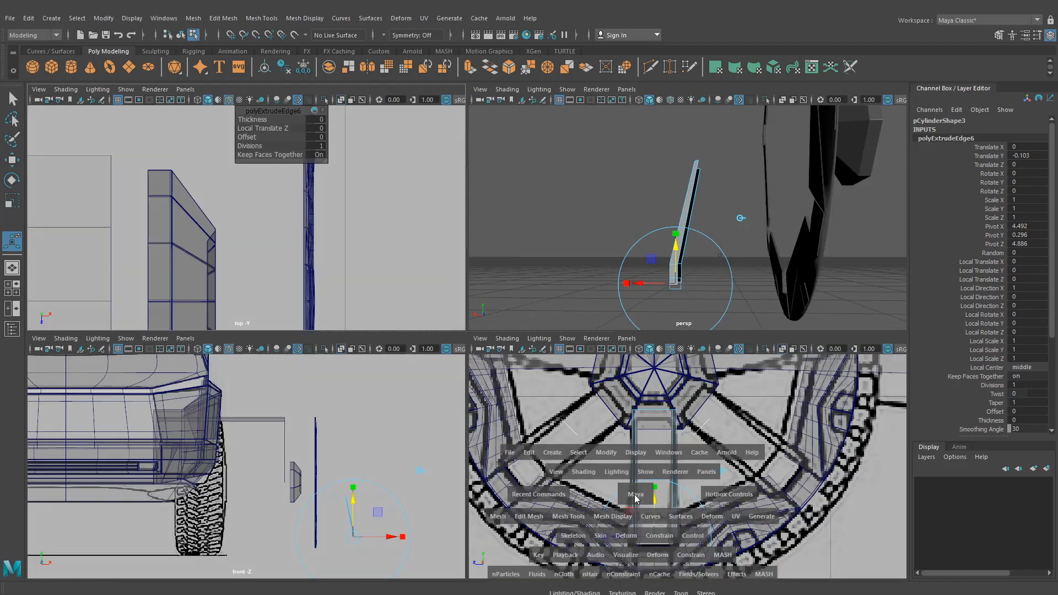
key("space")
scroll(435, 397, "up", 3)
left_click(425, 400)
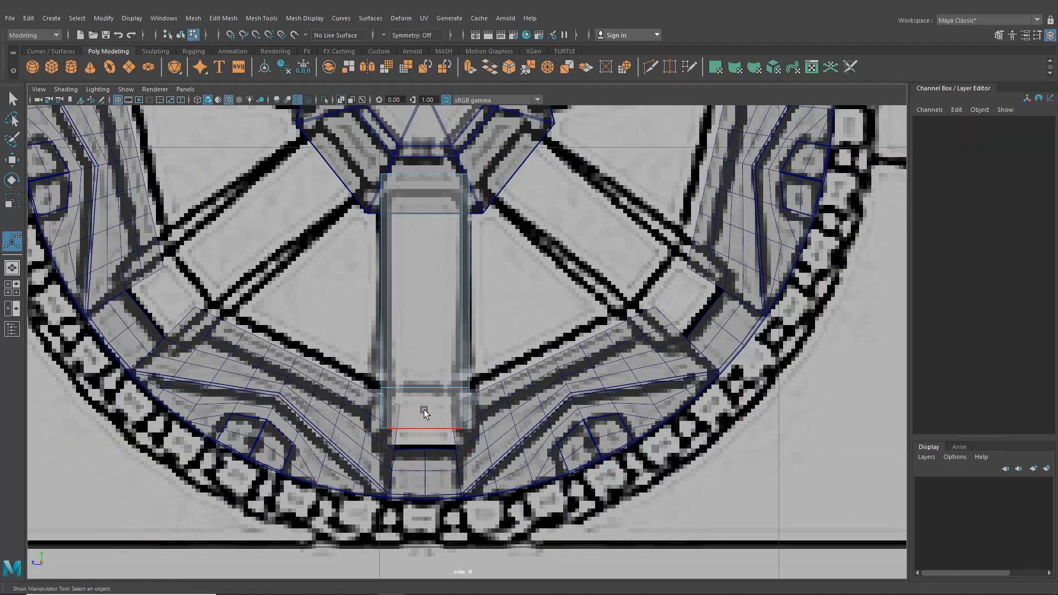
left_click(429, 464)
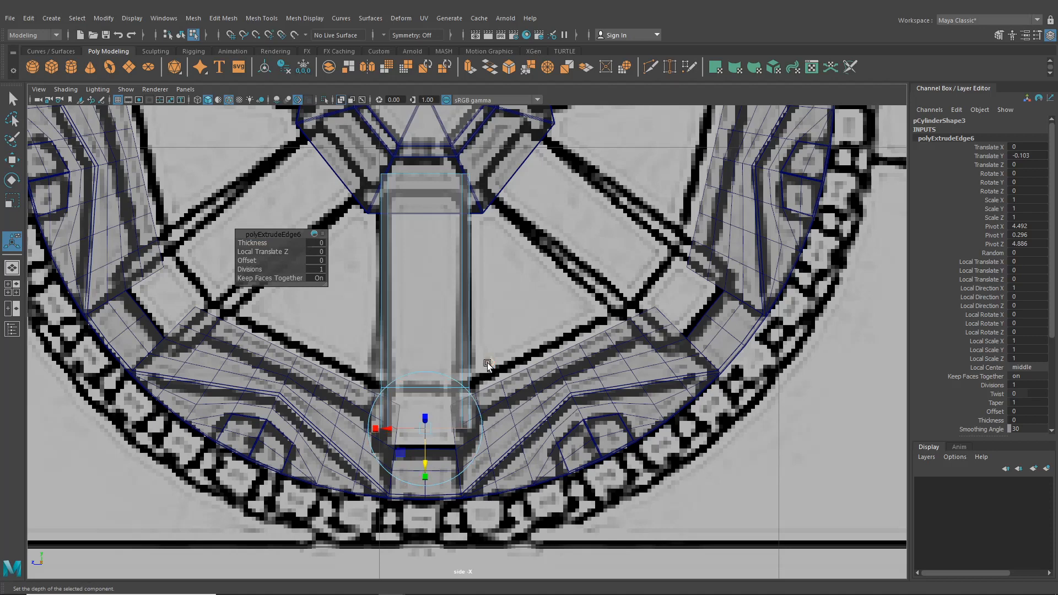
left_click_drag(425, 387, 443, 422)
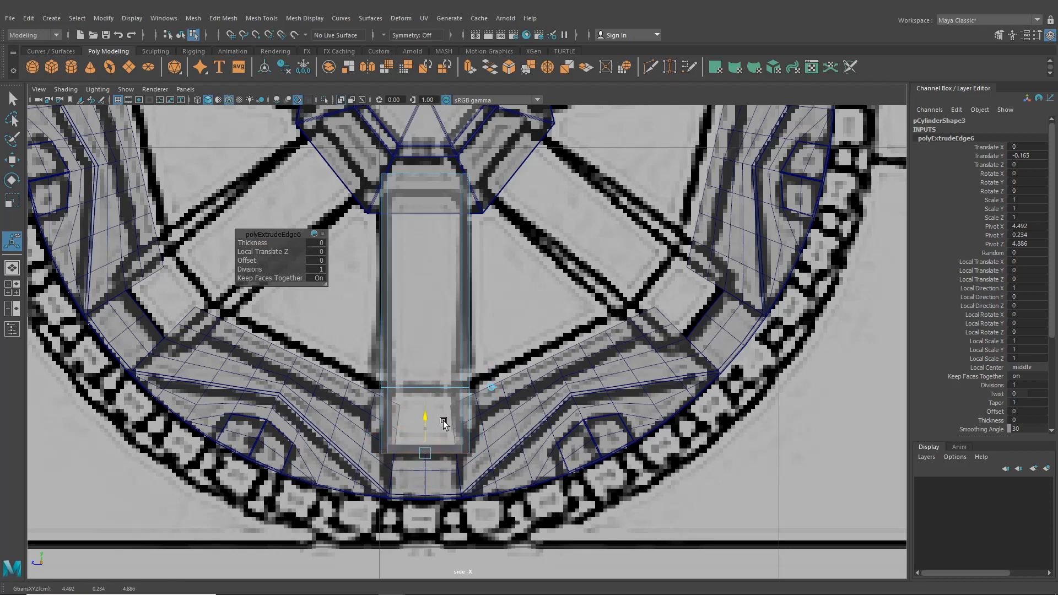
- Raise the front bottom edge of the spoke slightly to match the reference, slanting its lower end
scroll(443, 424, "up", 4)
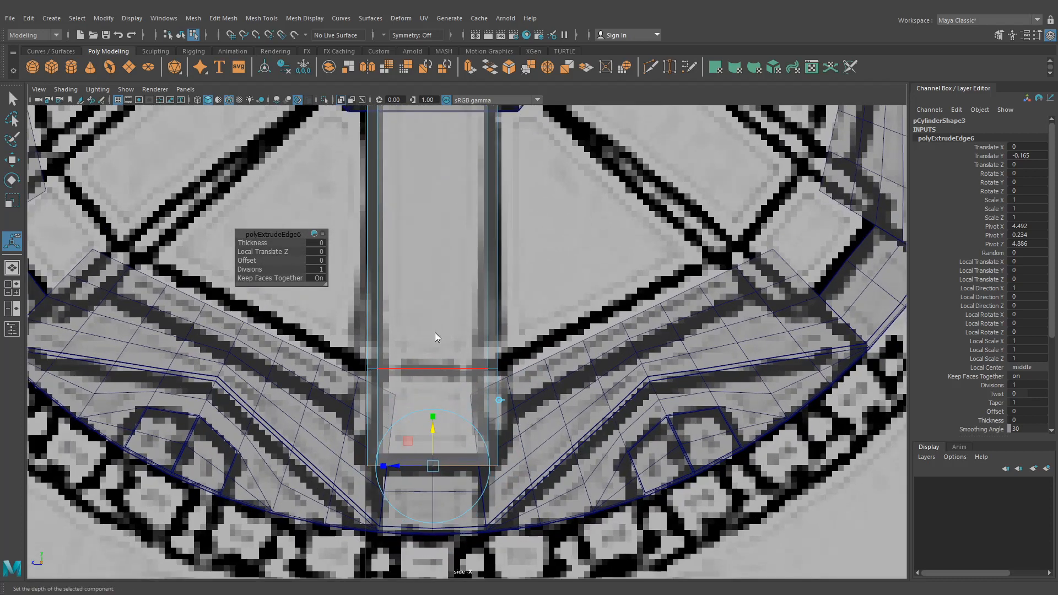
right_click_drag(435, 279, 383, 280)
right_click_drag(412, 323, 411, 258)
left_click(20, 160)
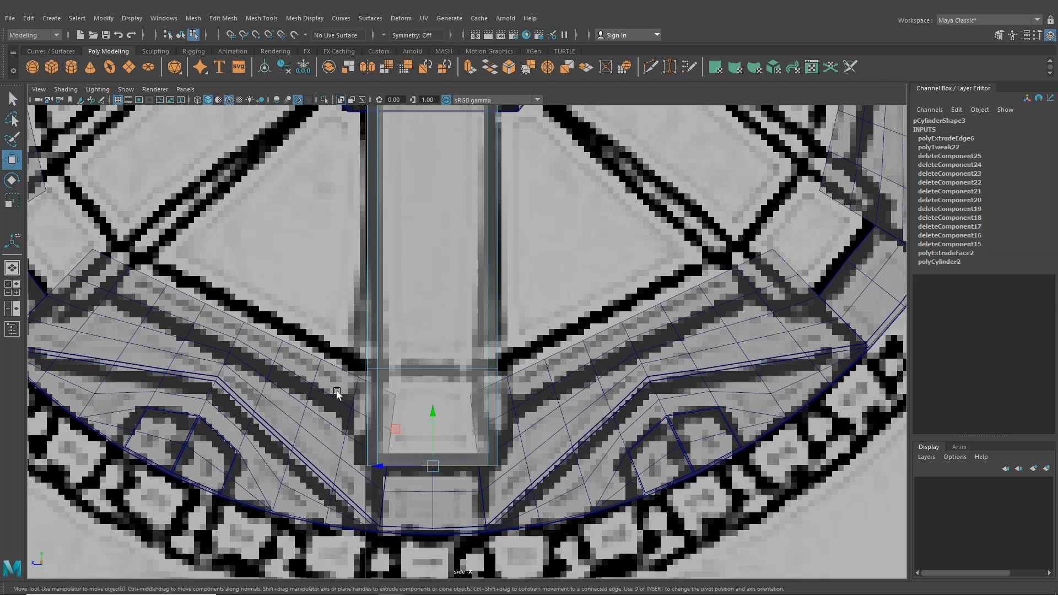
left_click_drag(431, 415, 435, 406)
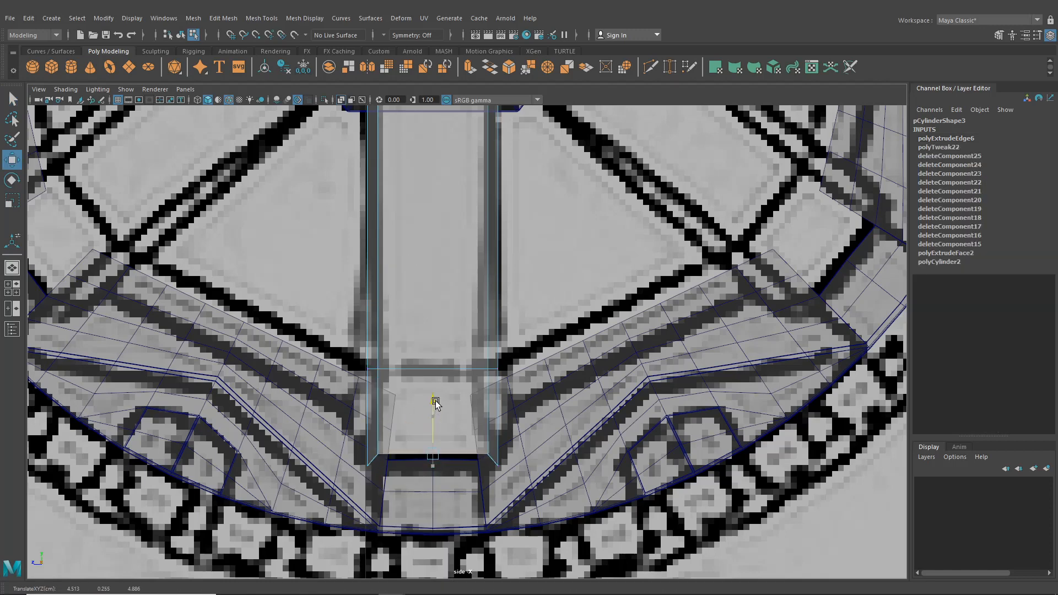
- Bridge the two short slanted side edges at the spoke's lower end to close the opening
right_click_drag(420, 280, 419, 259)
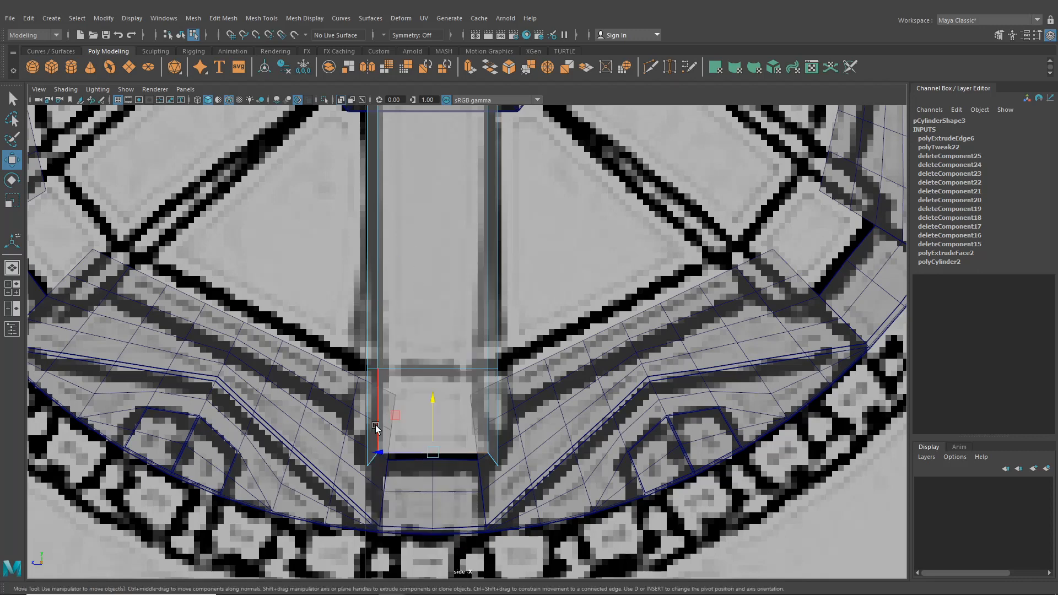
left_click(371, 461)
left_click(495, 460, "shift")
left_click(262, 19)
mouse_move(224, 18)
left_click(236, 69)
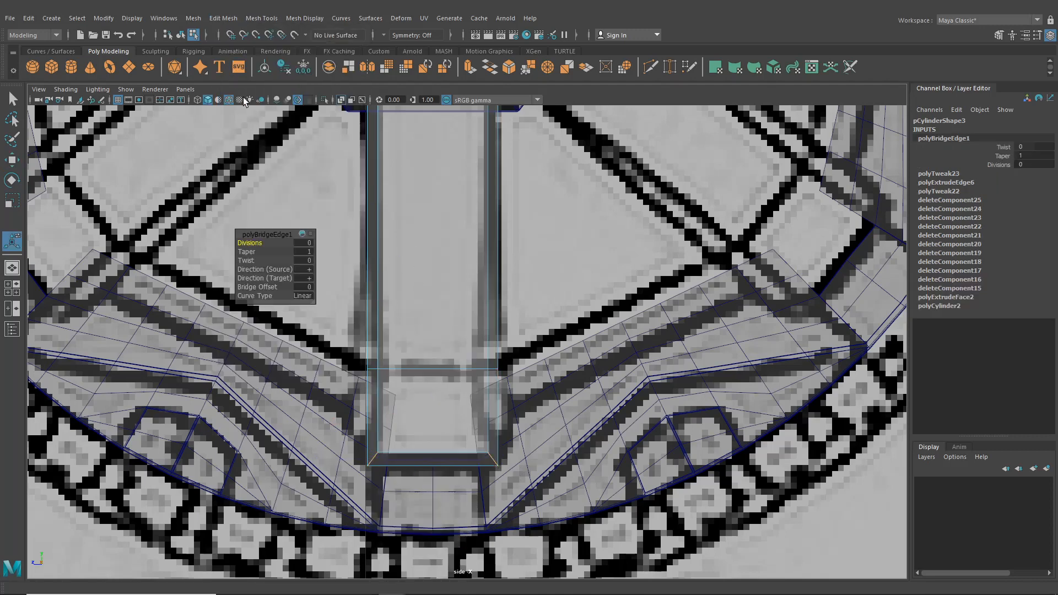
- Lower the two back vertices at the spoke's upper end slightly so the top slopes toward the wheel
left_click_drag(35, 256, 520, 302, "alt")
right_click_drag(522, 280, 483, 281)
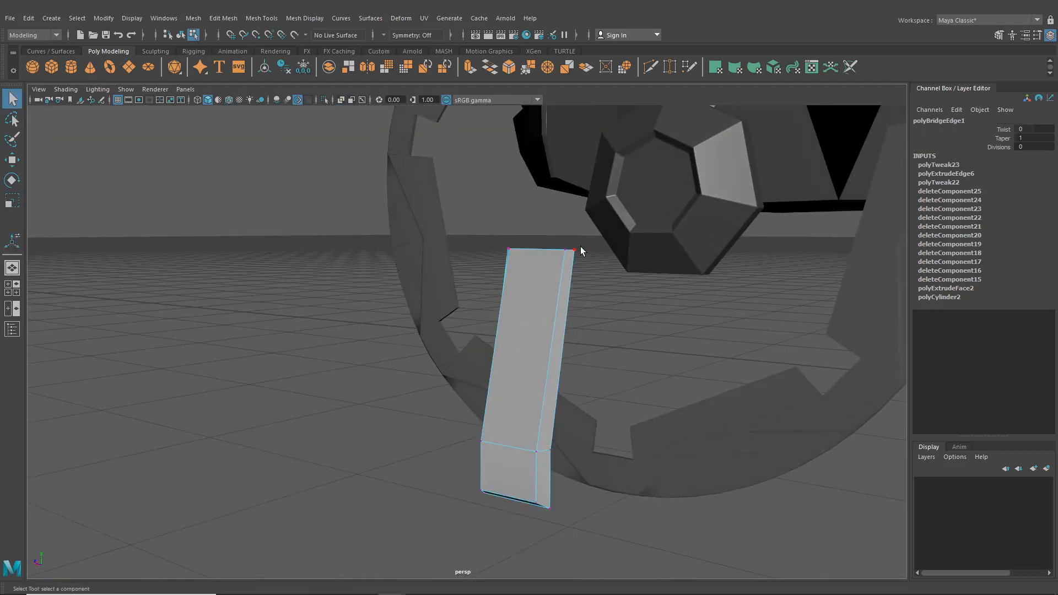
left_click(577, 248)
left_click_drag(432, 288, 565, 290, "alt")
key("w")
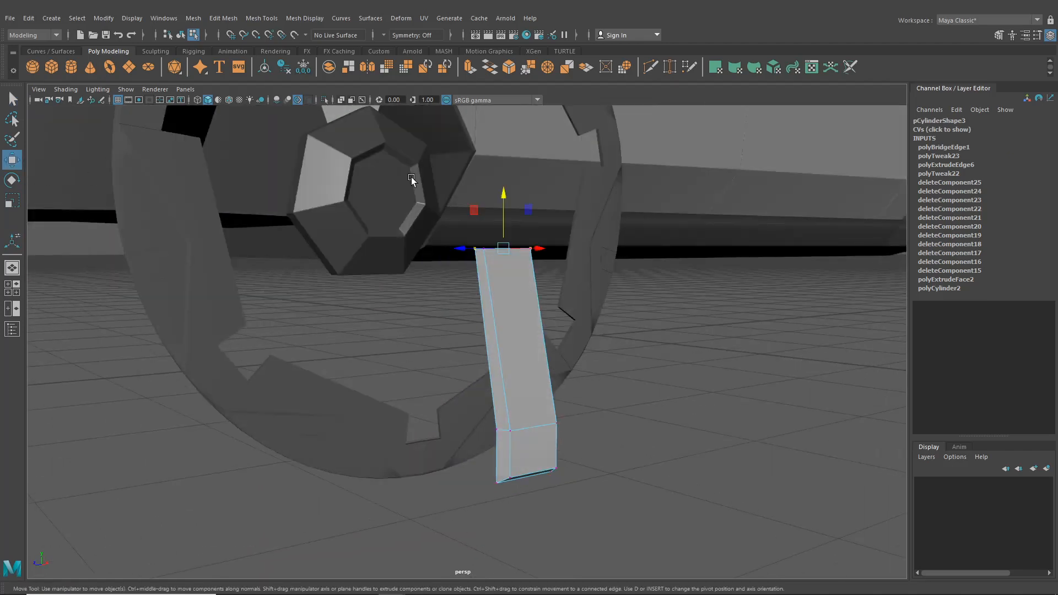
left_click_drag(502, 196, 584, 309)
- Bridge the opposite edges at the spoke's open upper end, and return to object selection with nothing selected
key("F10")
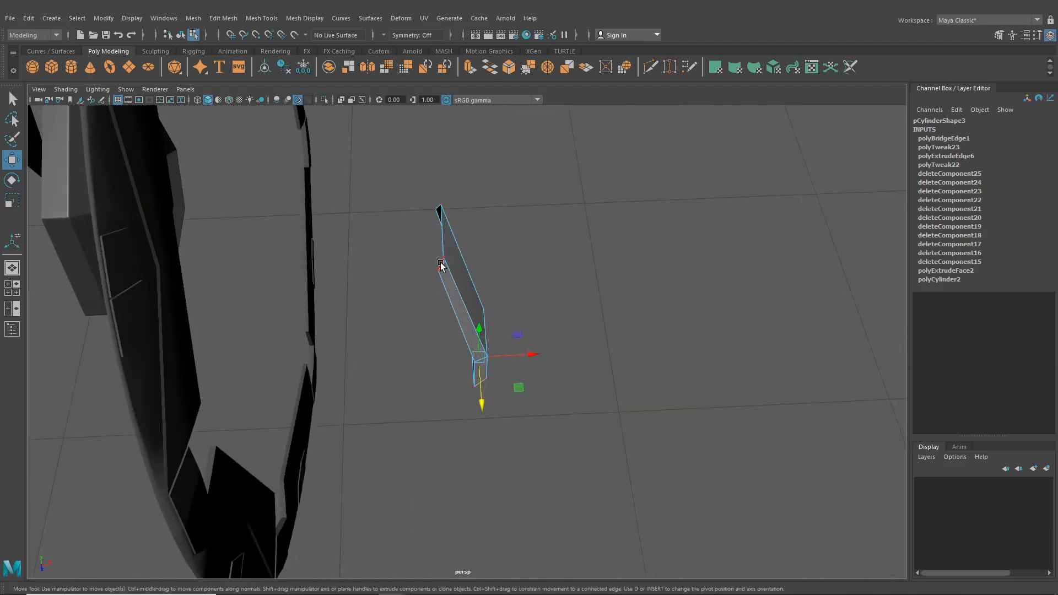
left_click(441, 266)
left_click(438, 207, "shift")
left_click(224, 18)
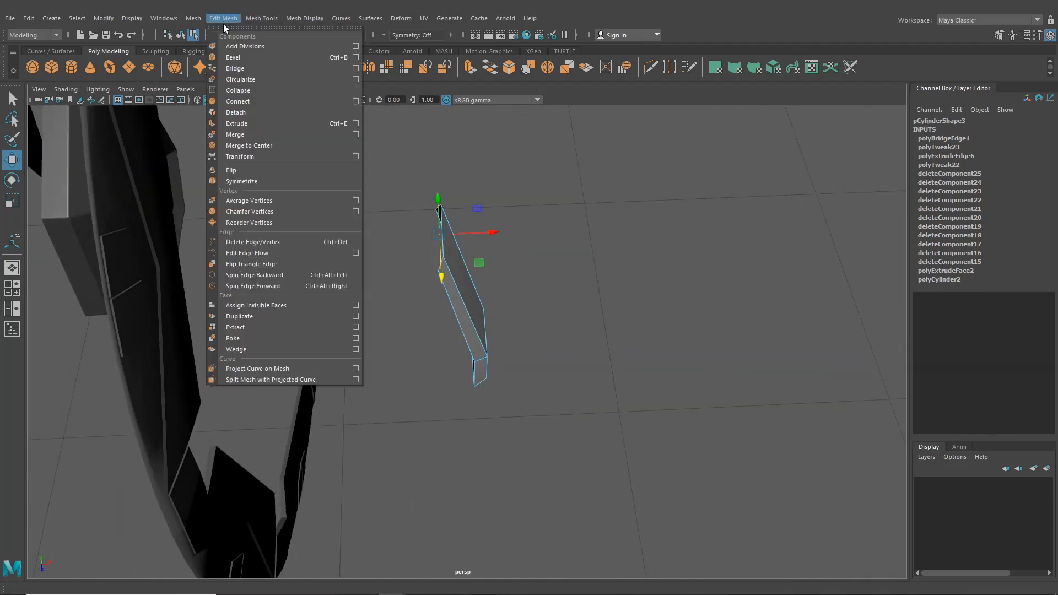
left_click(237, 69)
left_click_drag(501, 270, 323, 245, "alt")
left_click(180, 35)
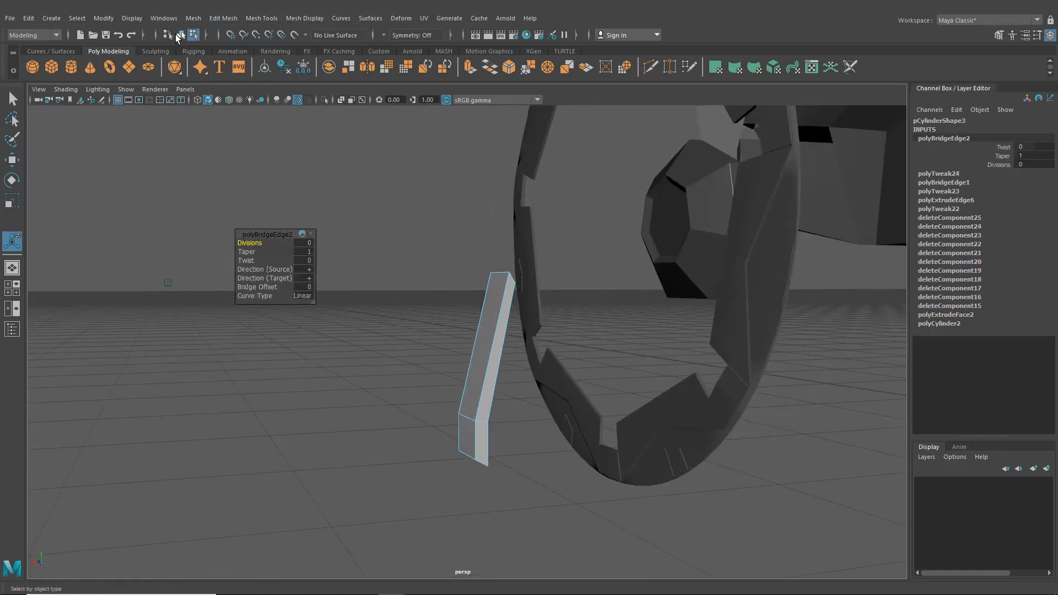
left_click(283, 184)
left_click_drag(284, 184, 513, 307, "alt")
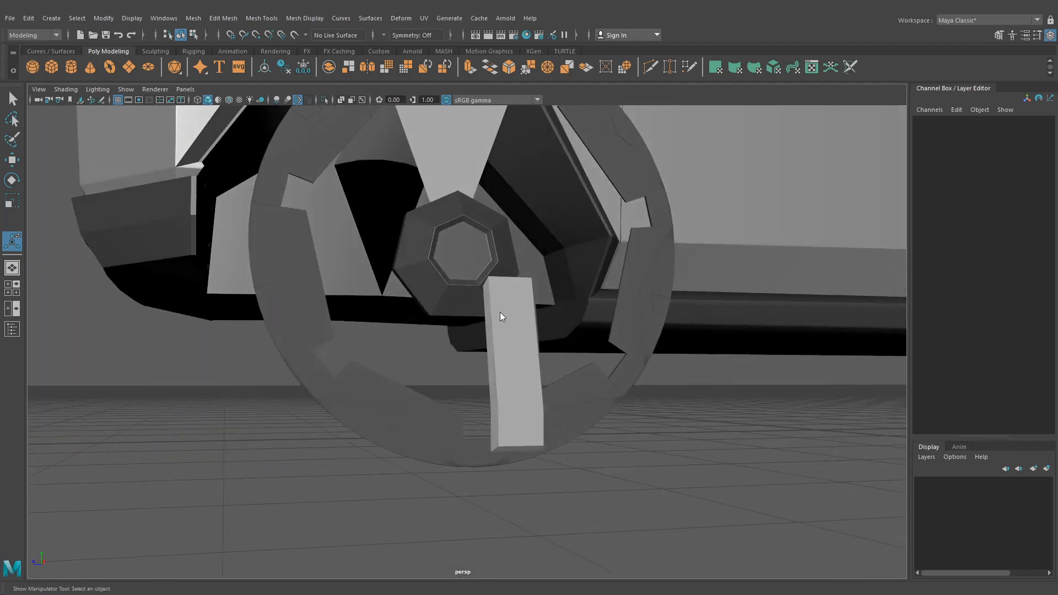
- Try to insert an edge loop low across the spoke's short bottom section, and undo it in the side view
right_click_drag(500, 312, 507, 249)
left_click_drag(507, 255, 542, 383, "alt")
left_click_drag(528, 450, 486, 418, "alt")
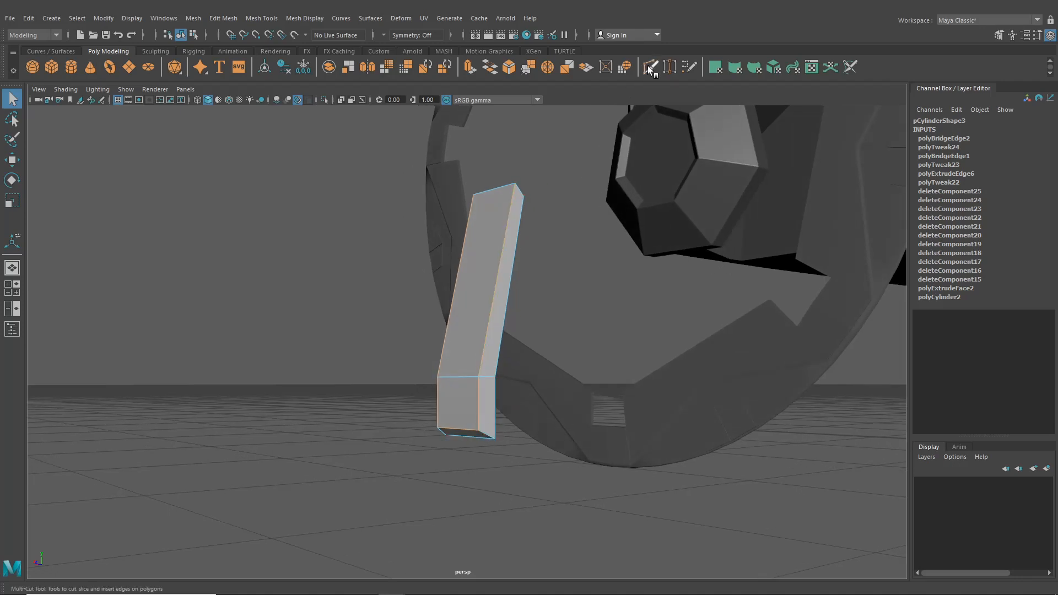
left_click_drag(475, 356, 467, 365, "alt")
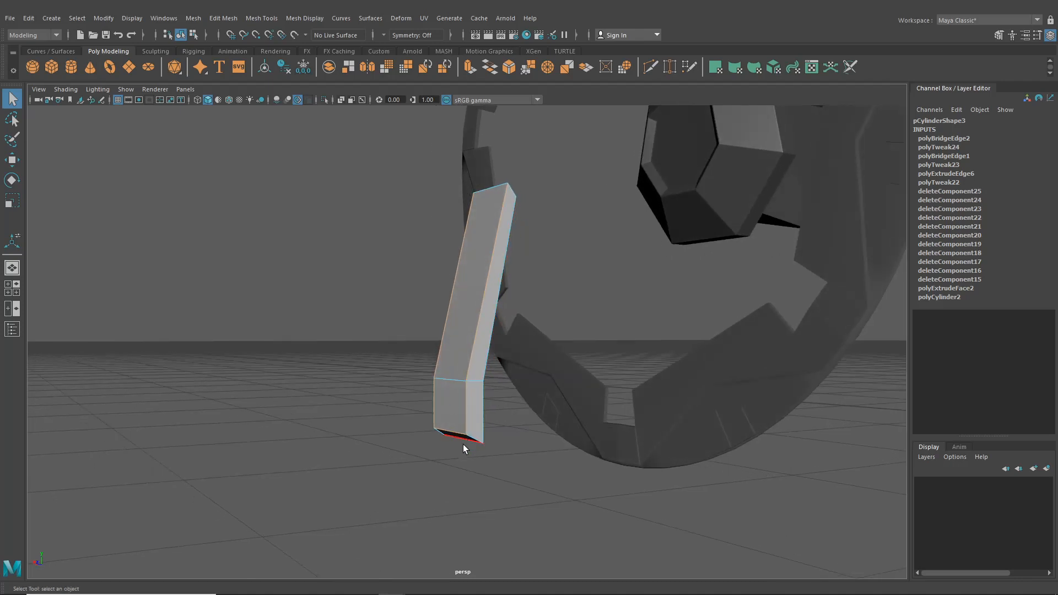
left_click(364, 19)
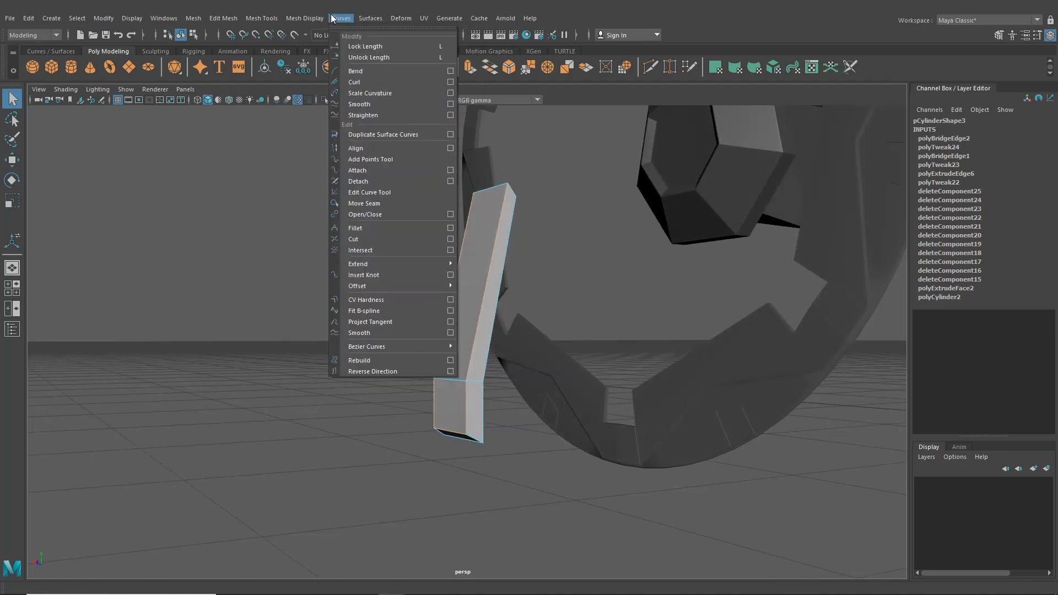
mouse_move(261, 18)
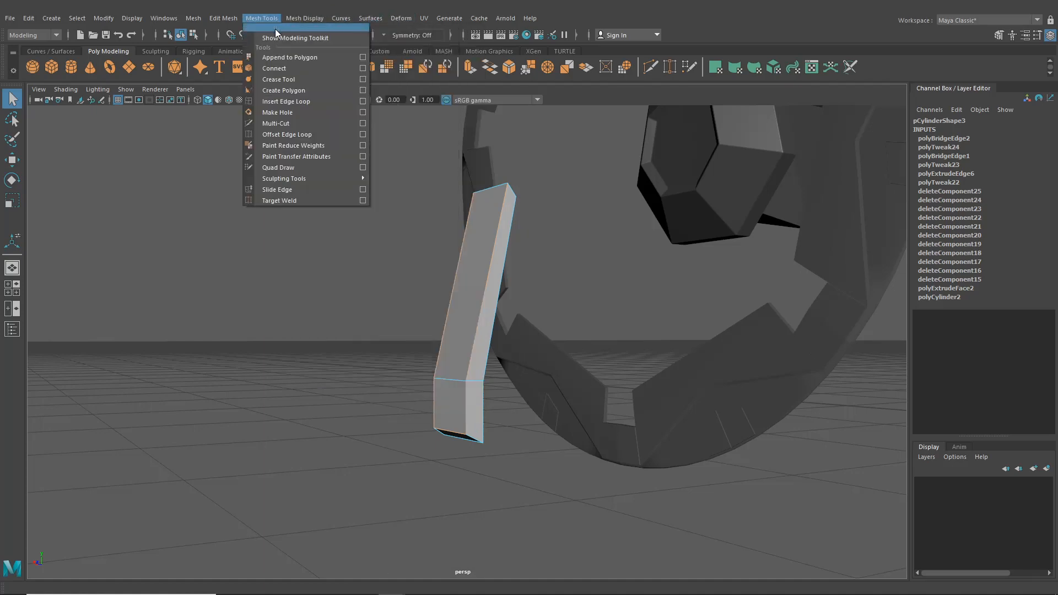
left_click(288, 102)
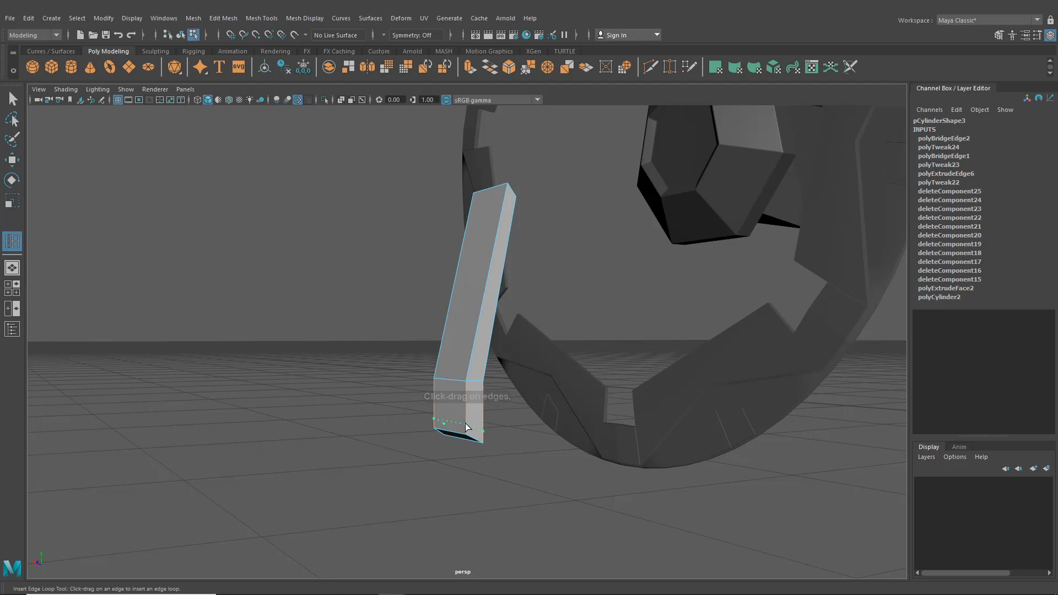
left_click(465, 419)
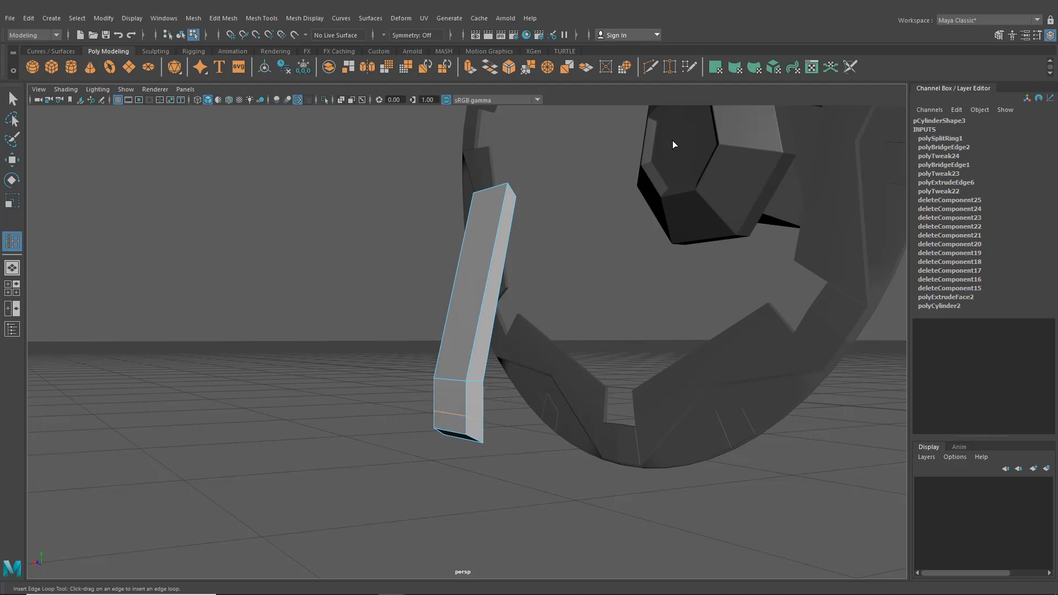
key("f")
left_click(13, 287)
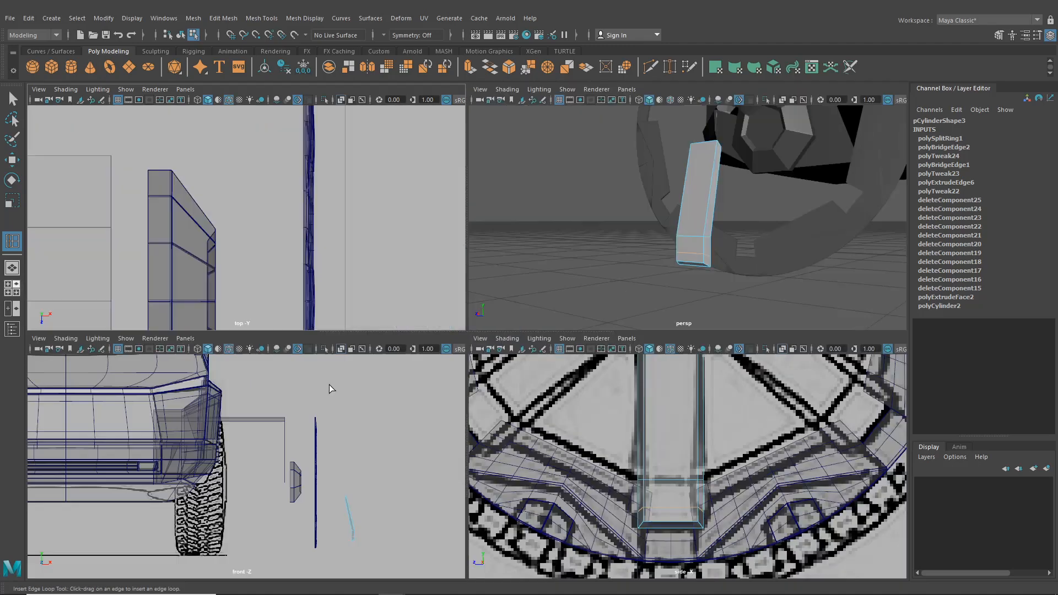
key("space")
scroll(626, 457, "up", 1)
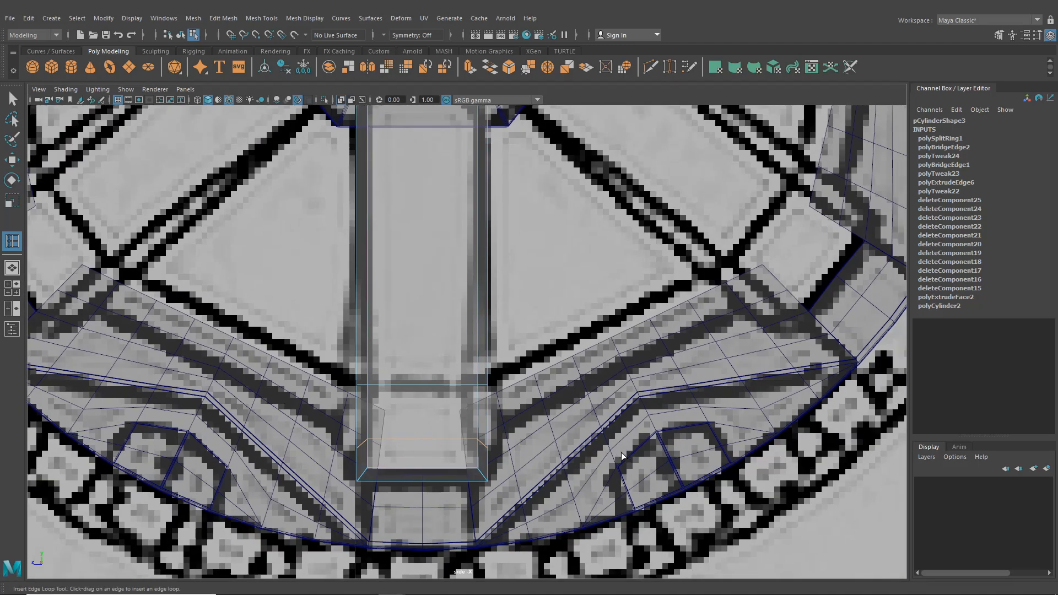
key("ctrl+z")
- In the side view, insert an edge loop across the spoke just below its bend
middle_click_drag(592, 307, 499, 436, "alt")
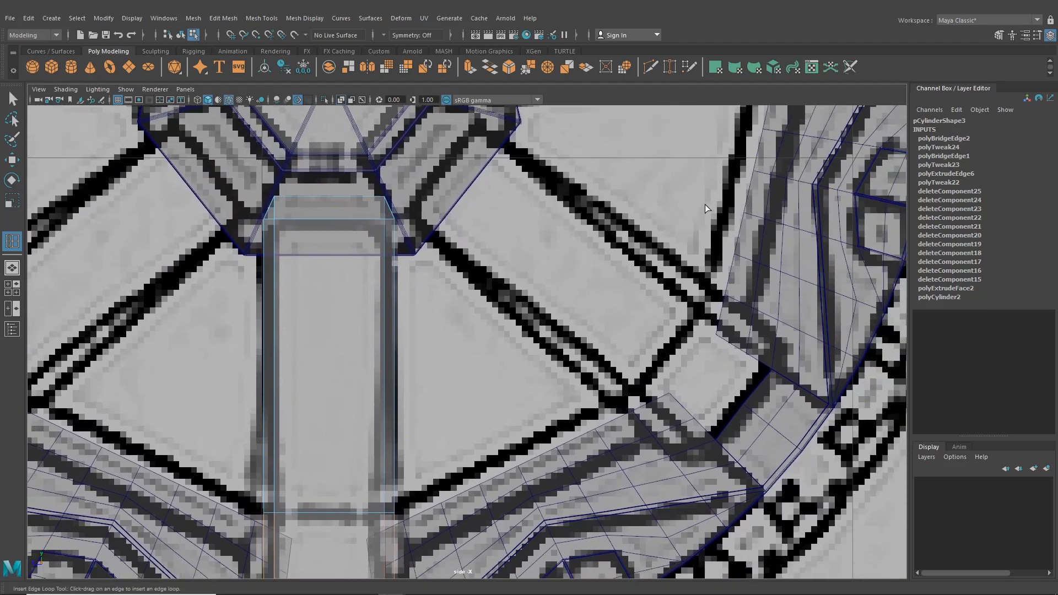
scroll(705, 205, "down", 10)
scroll(472, 377, "up", 5)
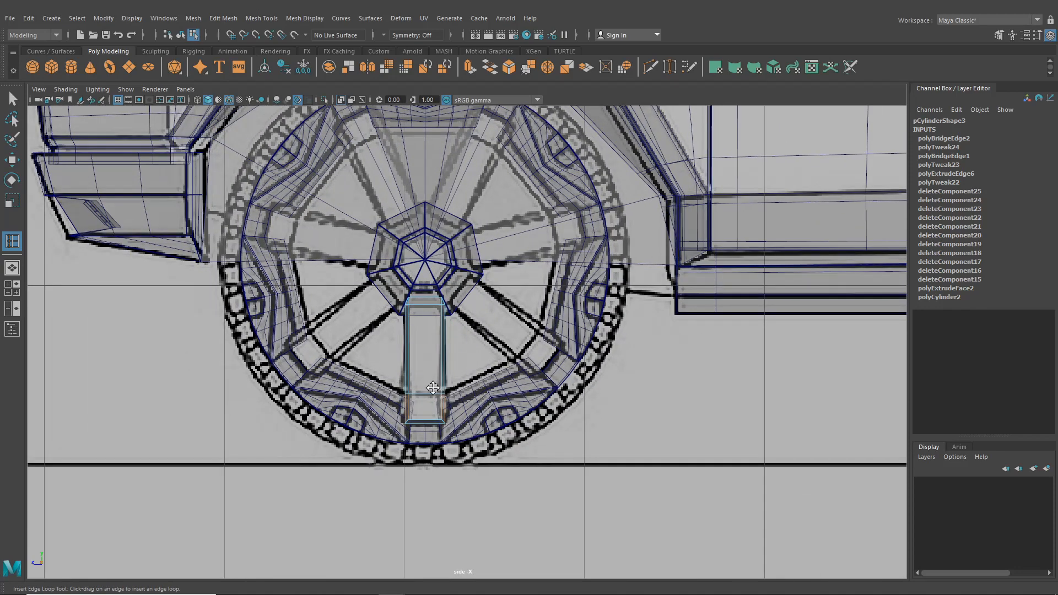
scroll(433, 388, "up", 4)
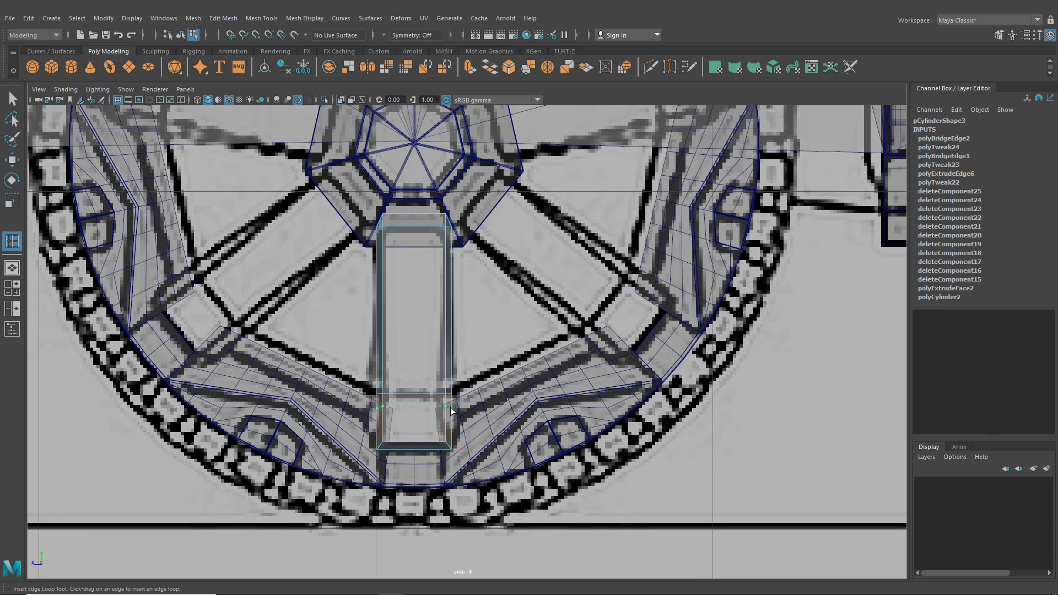
left_click(451, 411)
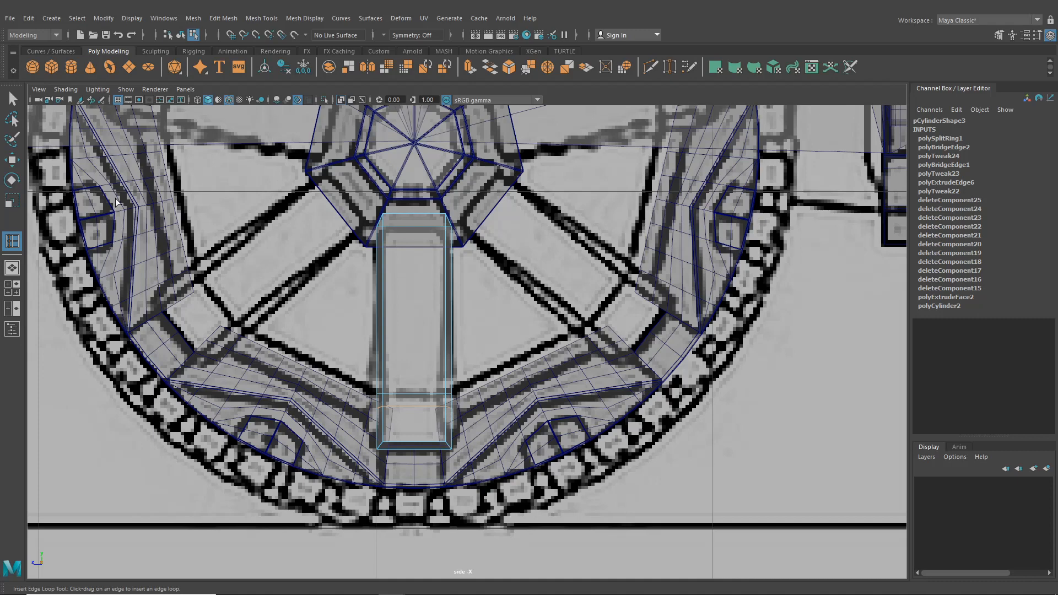
- Target-weld the two rear vertices at the spoke's bottom end onto the adjacent front bottom vertices
left_click(12, 268)
left_click_drag(435, 327, 495, 357, "alt")
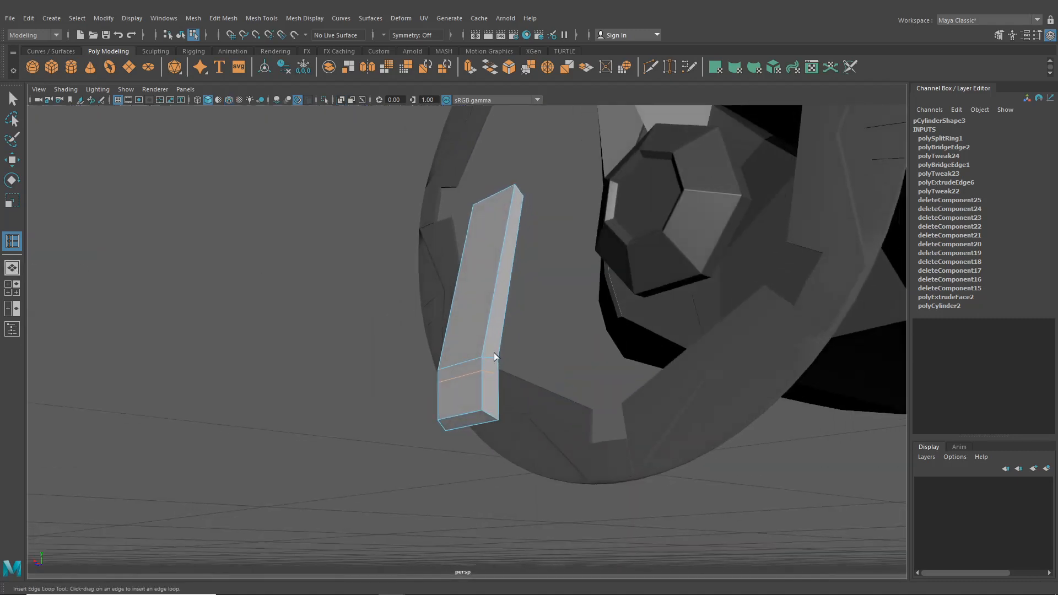
scroll(539, 357, "up", 3)
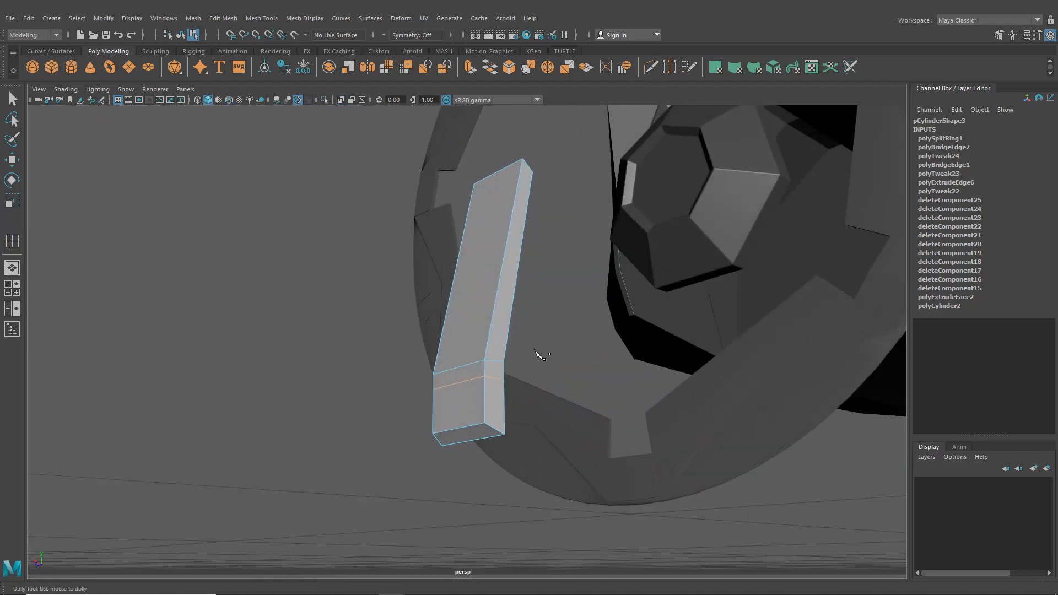
left_click(12, 160)
left_click(669, 69)
right_click_drag(501, 279, 453, 282)
left_click_drag(508, 452, 488, 440)
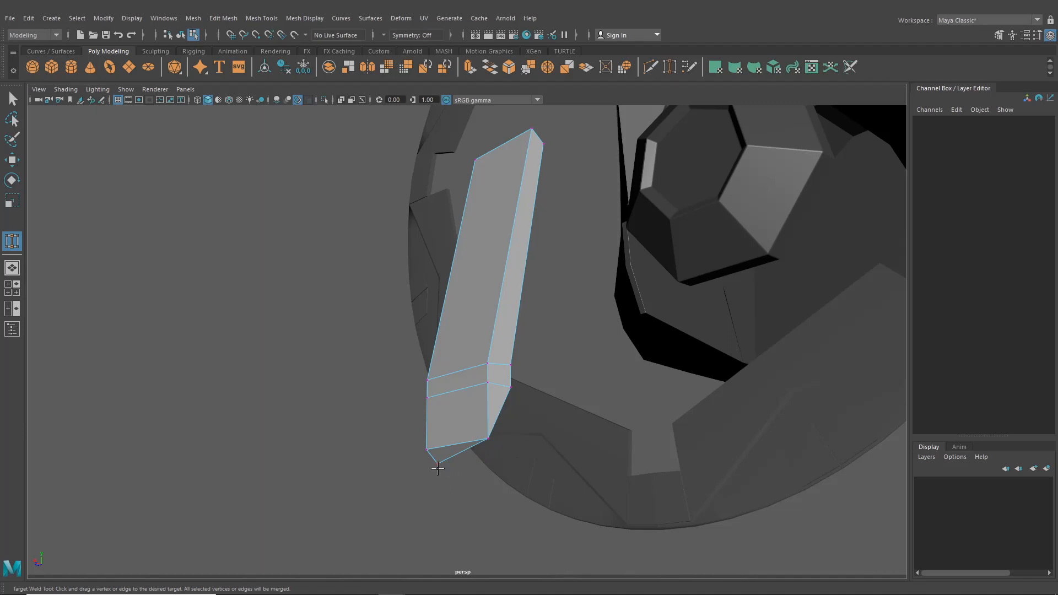
left_click_drag(424, 445, 425, 447)
left_click_drag(425, 447, 544, 478, "alt")
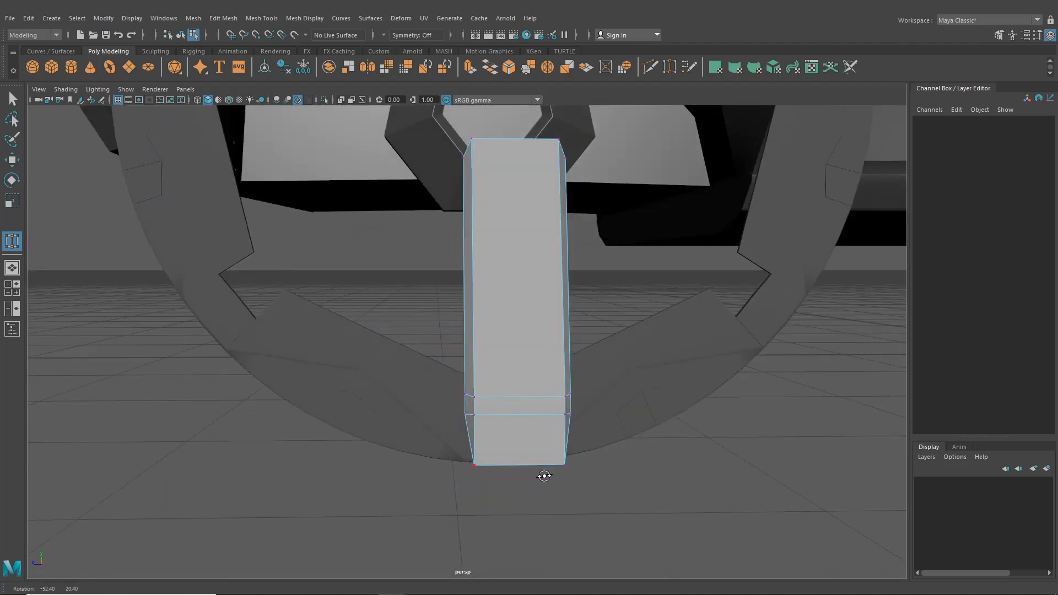
- In the side view, lower the spoke's bottom vertices slightly to match the reference, and return to object selection with nothing selected
key("space")
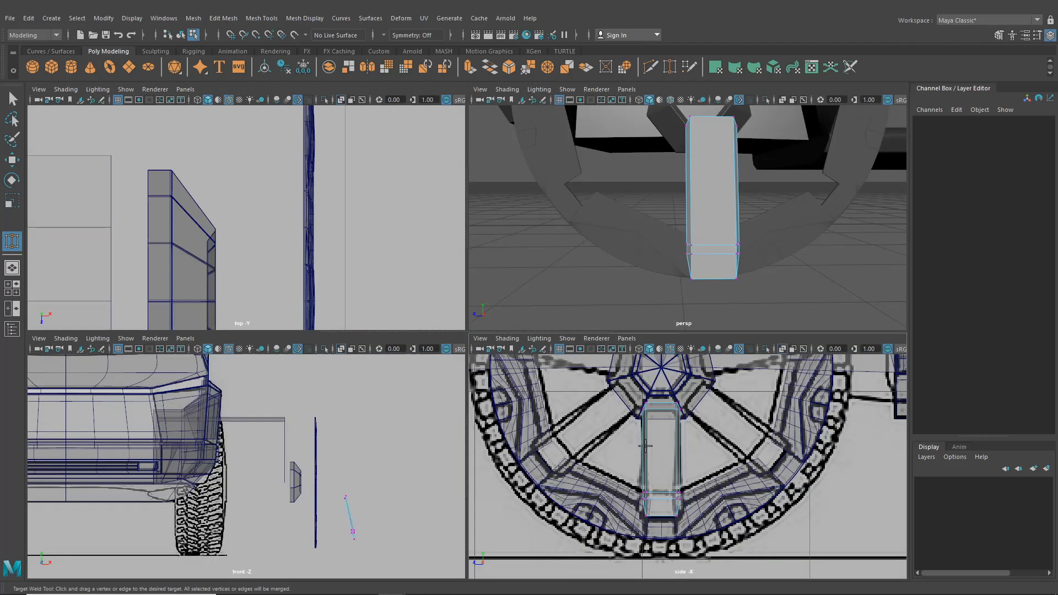
key("space")
left_click(12, 160)
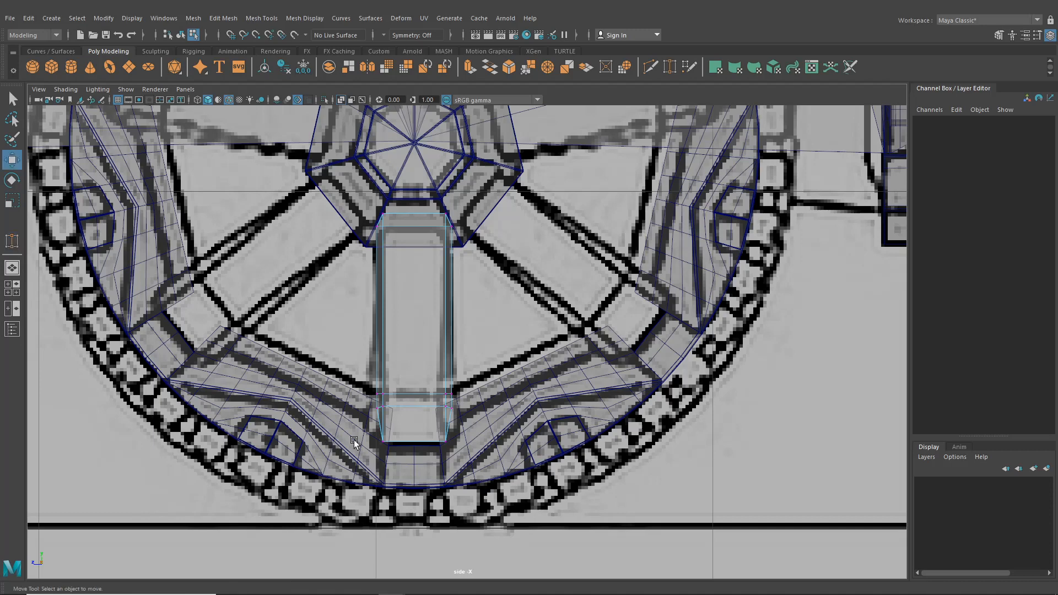
left_click_drag(353, 437, 477, 479)
left_click_drag(414, 396, 415, 403)
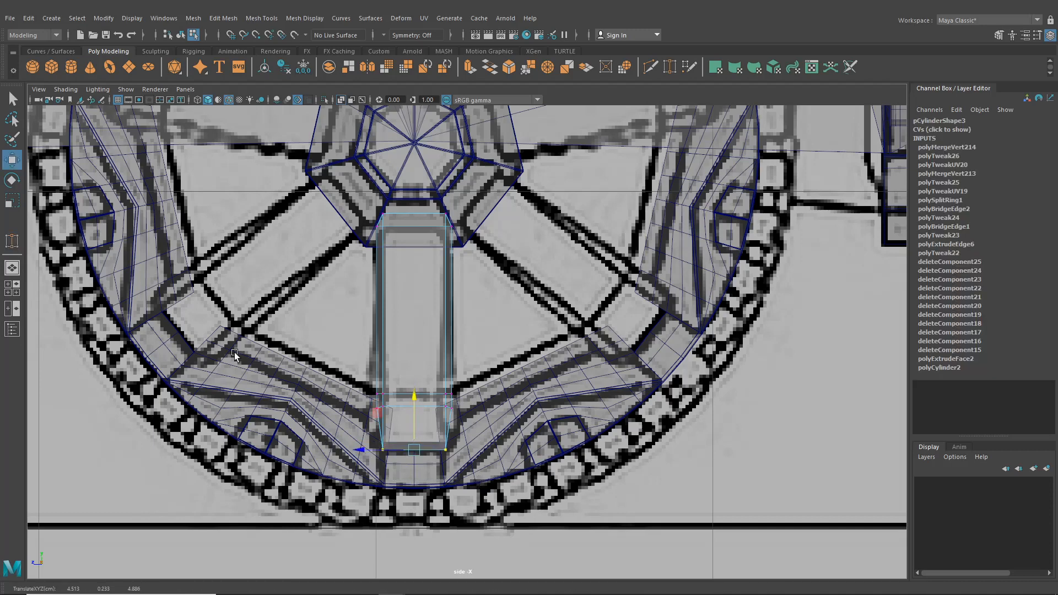
left_click(12, 269)
right_click_drag(337, 270, 299, 262, "alt")
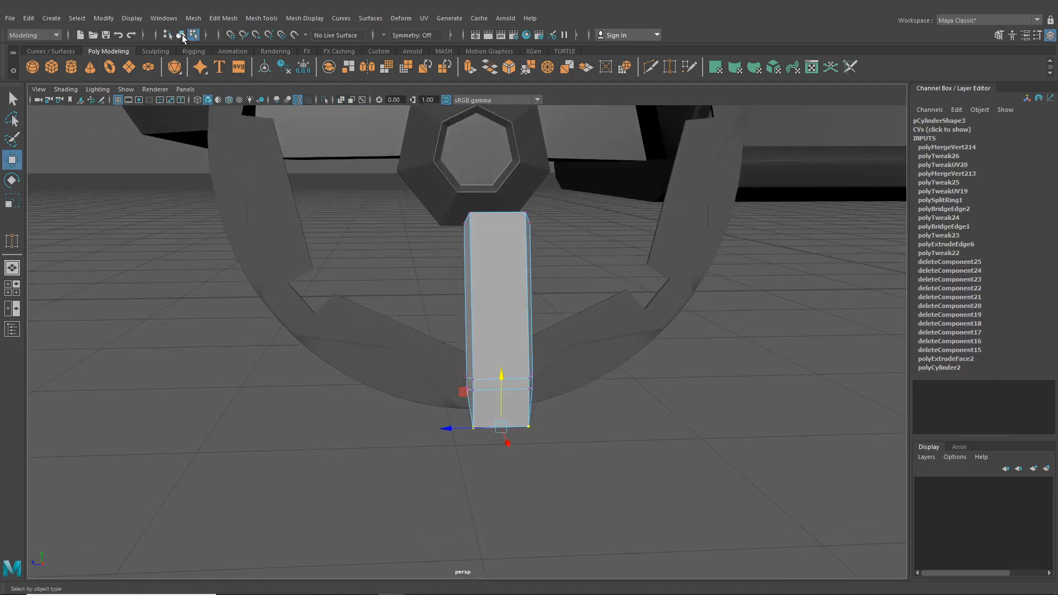
left_click(181, 36)
left_click(183, 281)
scroll(430, 334, "down", 5)
left_click_drag(435, 335, 382, 337, "alt")
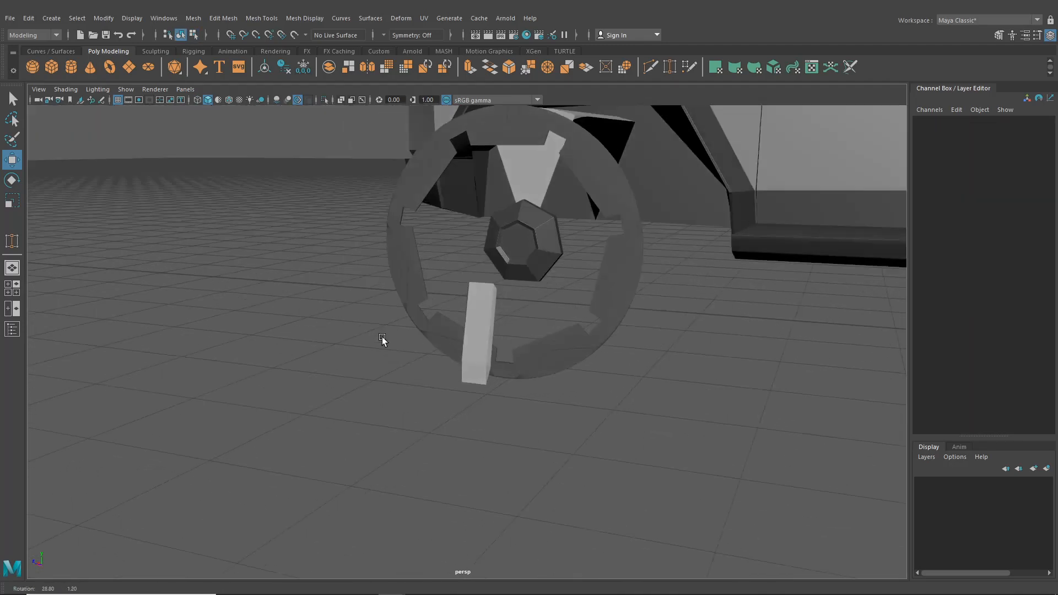
- Select the edges outlining the spoke's front face, including the edge across its bend
scroll(382, 336, "up", 4)
left_click(488, 342)
right_click_drag(468, 298, 469, 266)
scroll(505, 337, "up", 2)
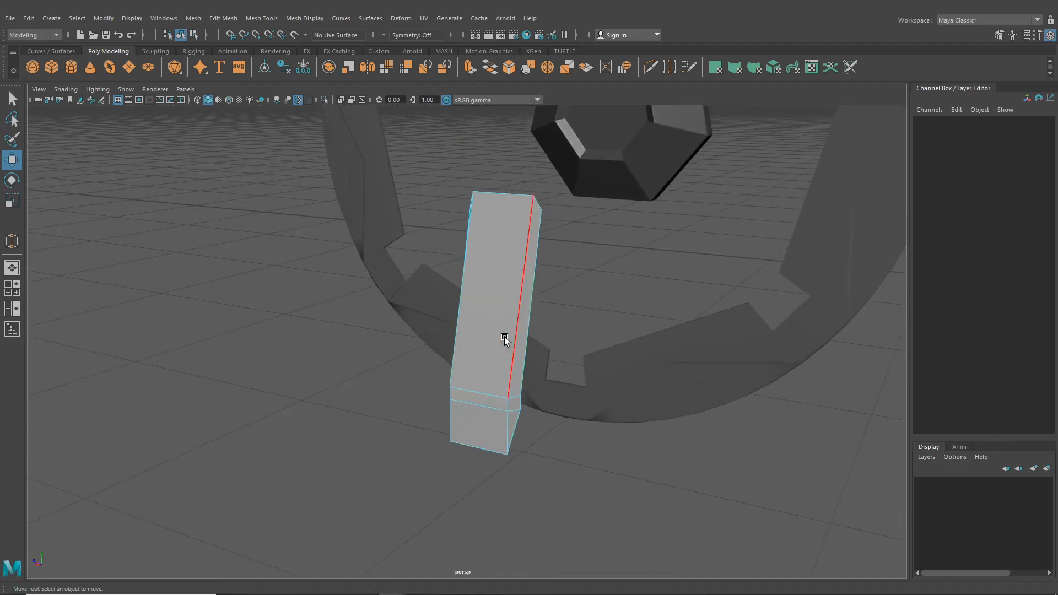
left_click_drag(505, 339, 454, 414, "alt")
left_click(433, 375)
left_click(472, 354, "shift")
left_click_drag(431, 367, 518, 377, "alt")
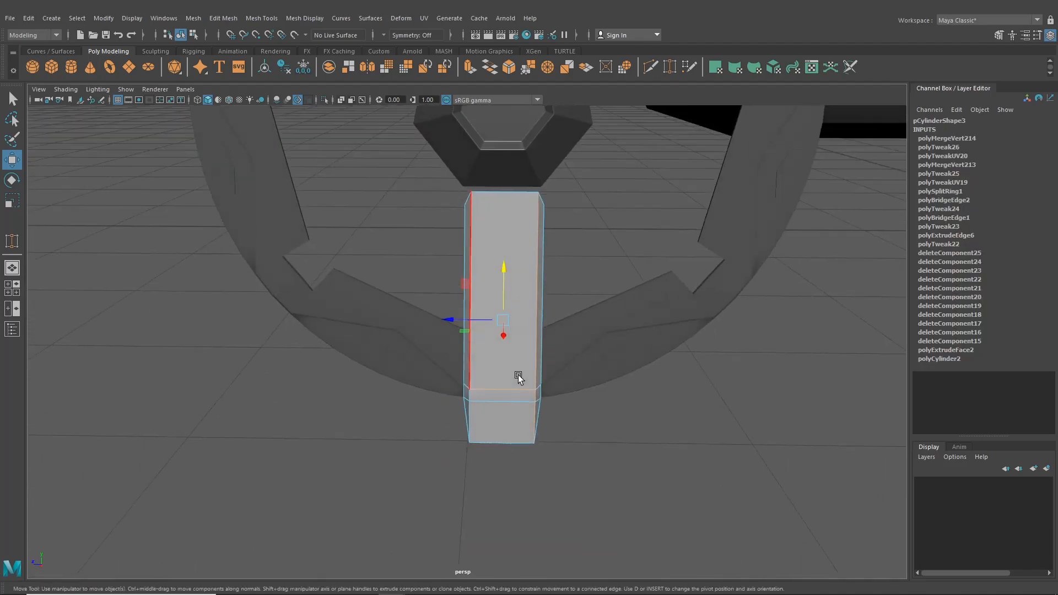
left_click(476, 247, "shift")
left_click_drag(484, 267, 612, 267, "alt")
- Try bevelling the selected spoke edges with a fraction of 0.1 and 3 segments, and undo the bevel
left_click(223, 17)
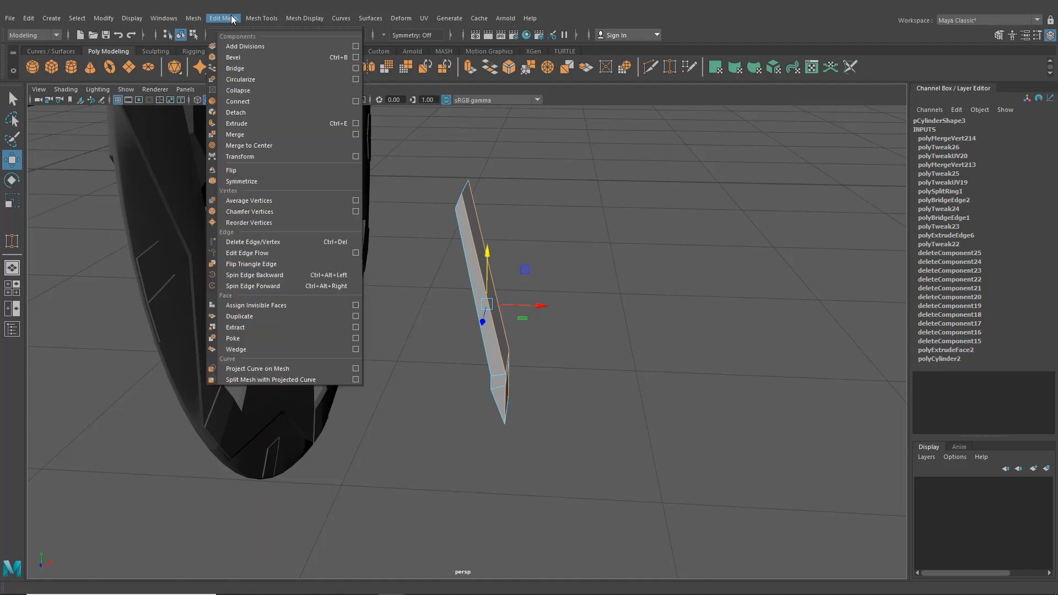
left_click(232, 51)
scroll(458, 263, "up", 2)
left_click_drag(458, 264, 261, 251, "alt")
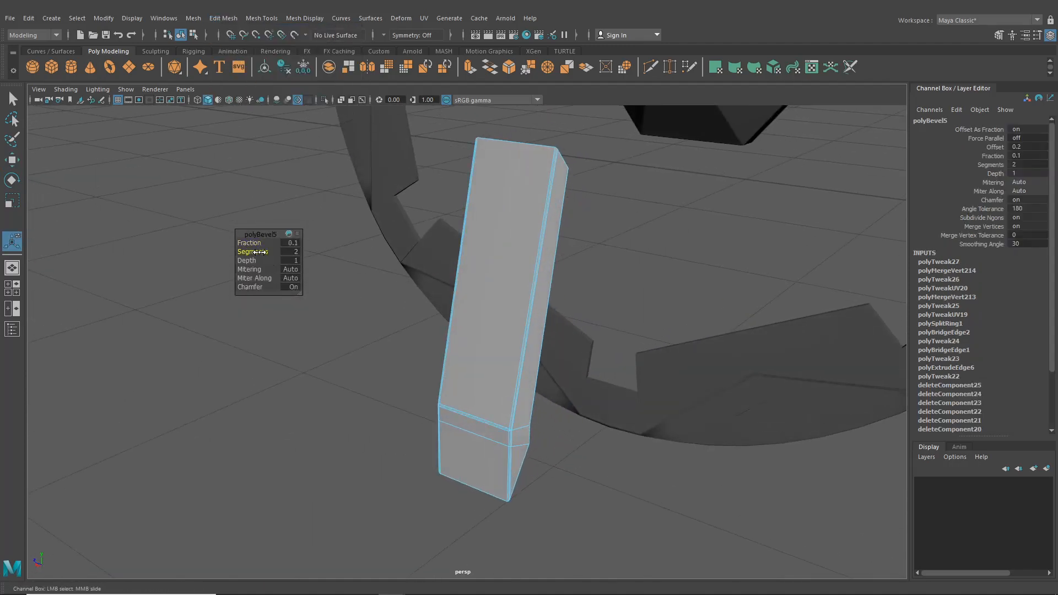
left_click_drag(380, 323, 307, 333, "alt")
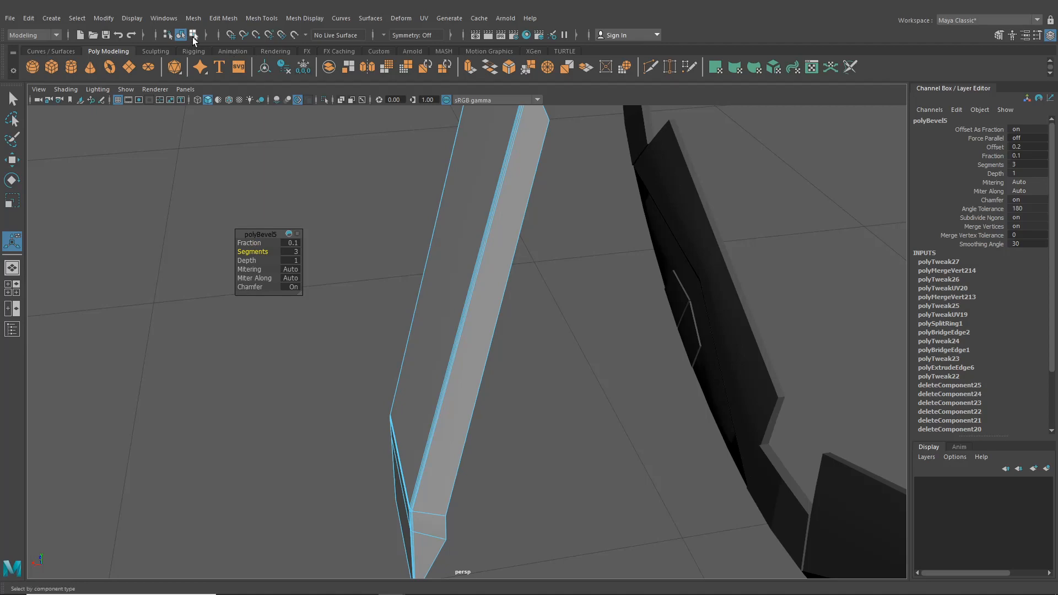
left_click(181, 36)
left_click(394, 274)
scroll(397, 276, "down", 4)
left_click_drag(425, 317, 548, 291, "alt")
left_click(535, 343)
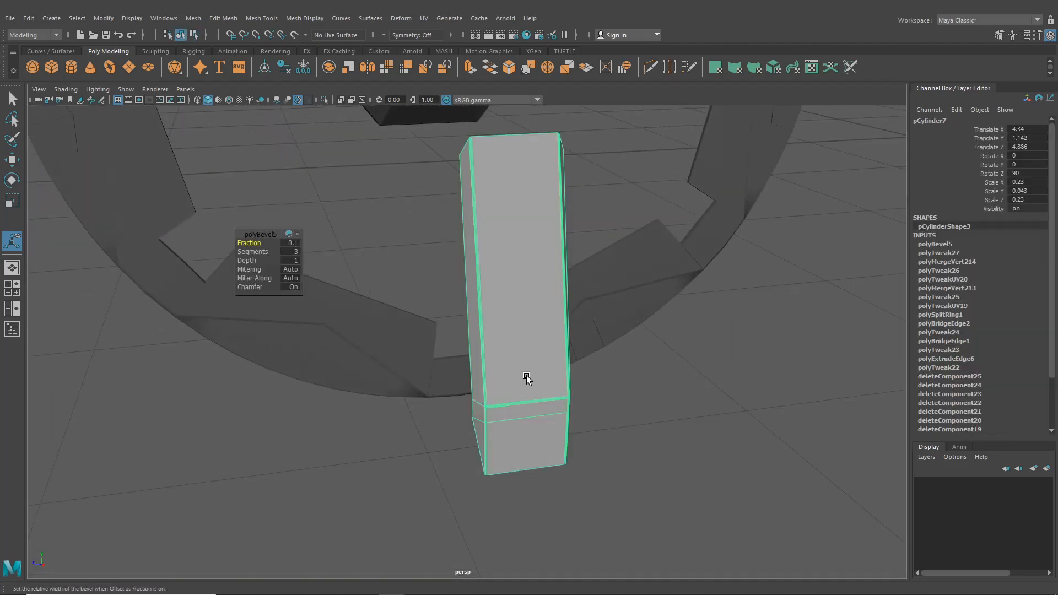
scroll(524, 377, "up", 2)
key("t")
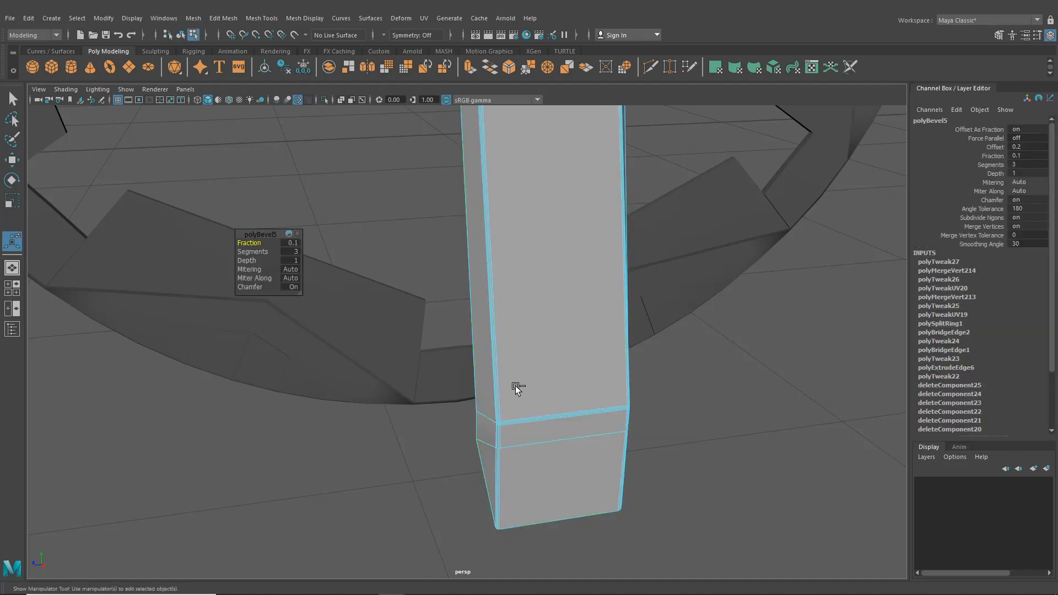
key("F10")
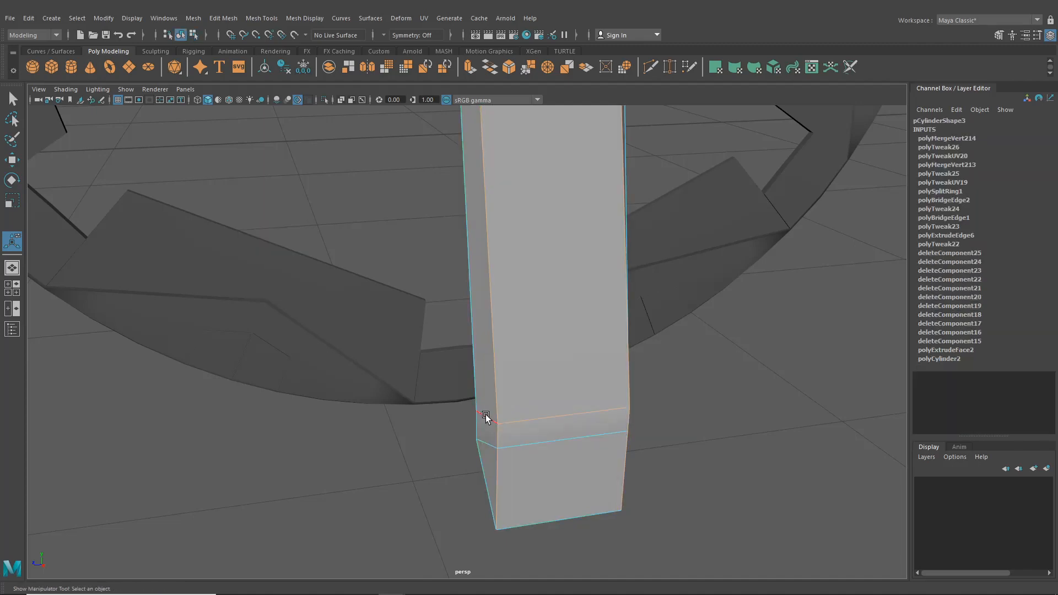
- Bevel the spoke's front outline and bend edges, including the bend's short side edges, with fraction 0.1 and 2 segments, and reselect the whole spoke
left_click_drag(541, 441, 442, 439, "alt")
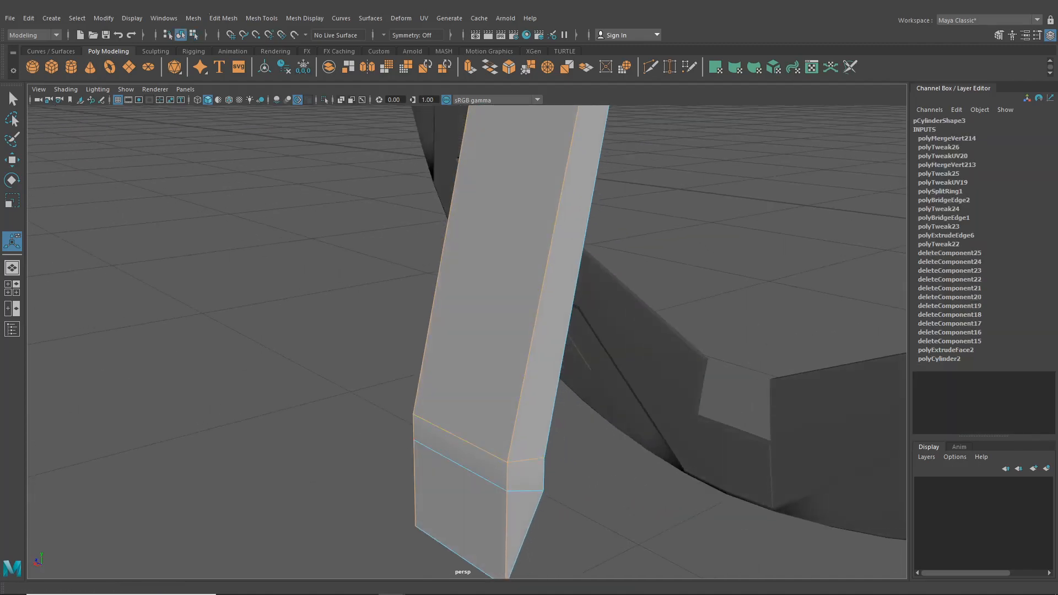
left_click(220, 18)
left_click(242, 59)
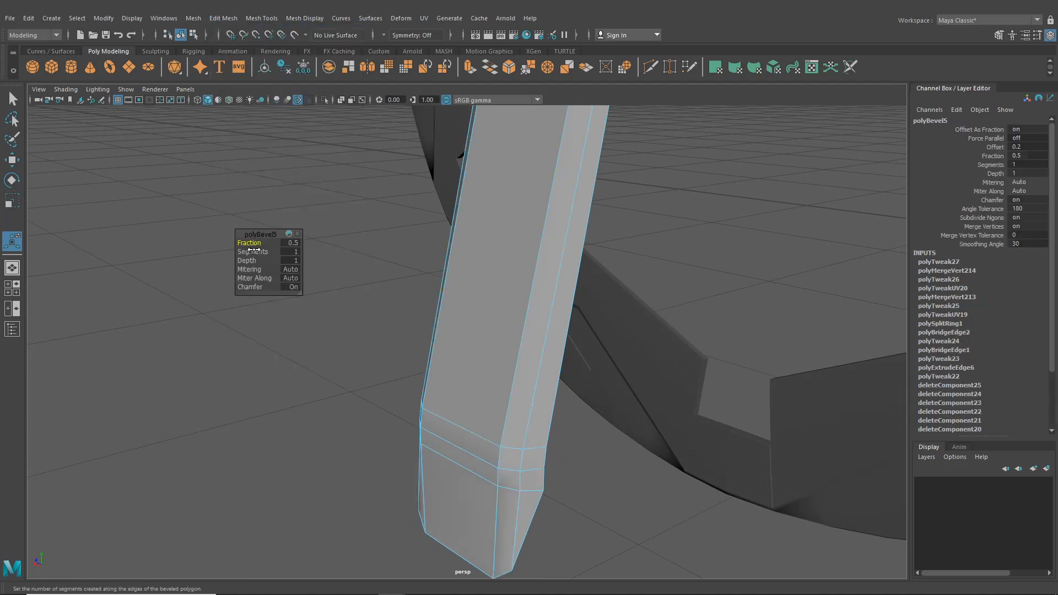
left_click_drag(257, 245, 236, 142)
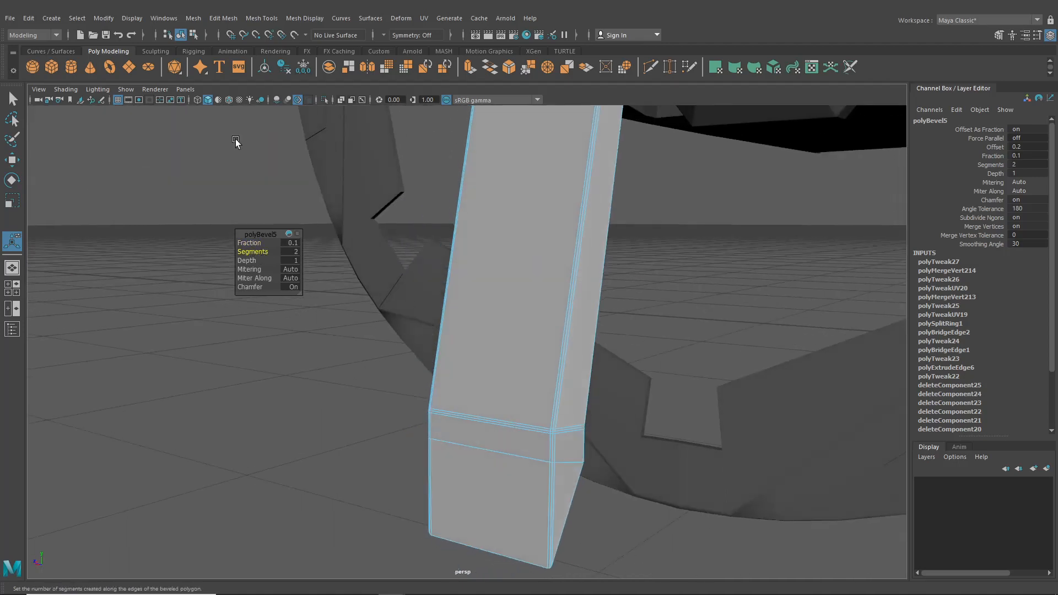
left_click(181, 35)
left_click_drag(175, 232, 537, 313, "alt")
left_click(537, 313)
left_click_drag(172, 244, 57, 172, "alt")
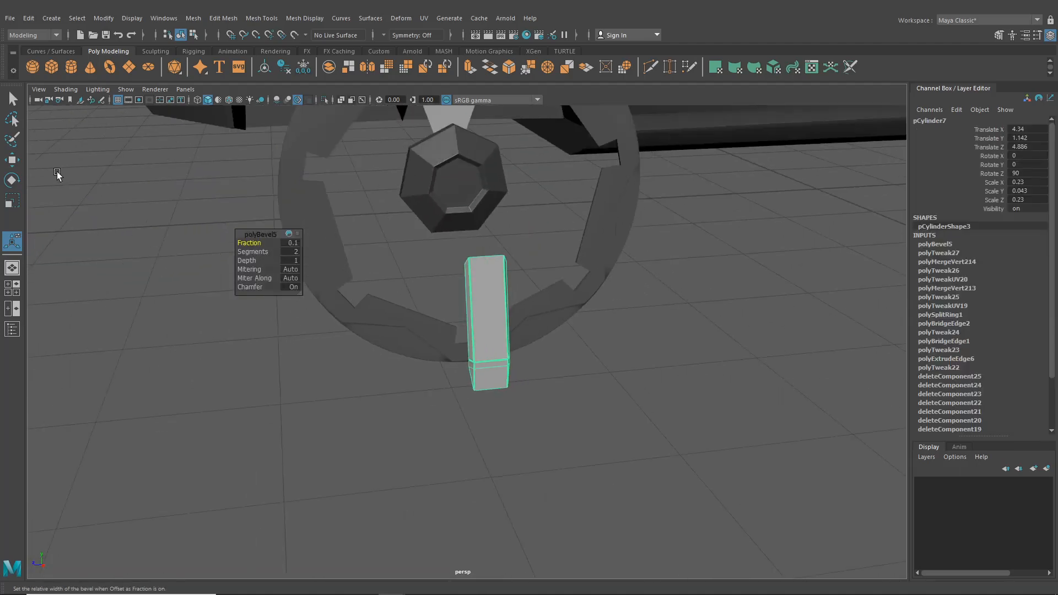
- Duplicate the spoke and rotate the copy around the hub, setting its Rotate Y to -51.428
left_click(12, 160)
left_click_drag(419, 182, 425, 231, "alt")
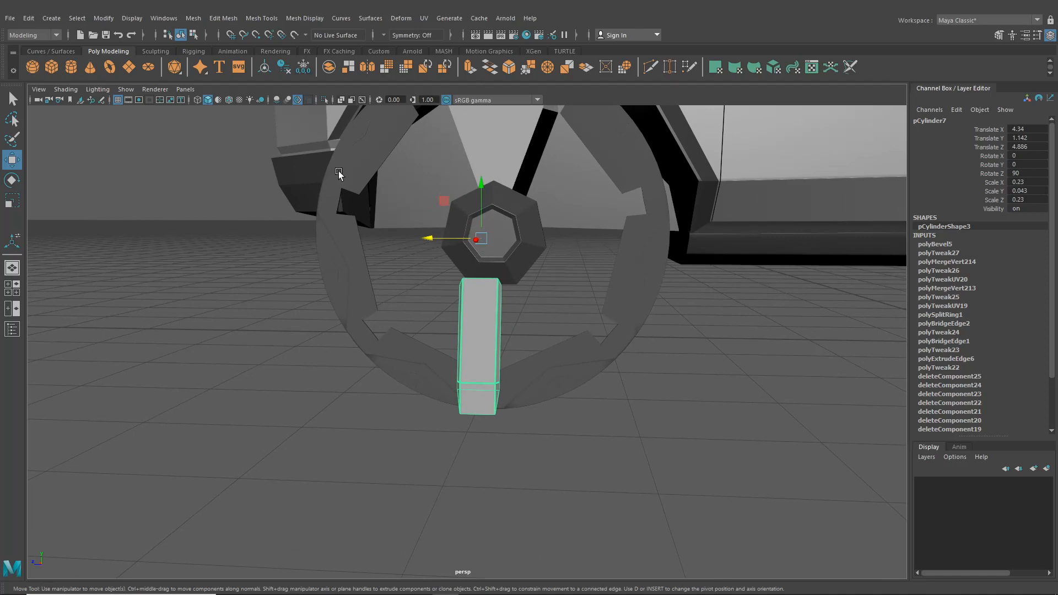
left_click(12, 180)
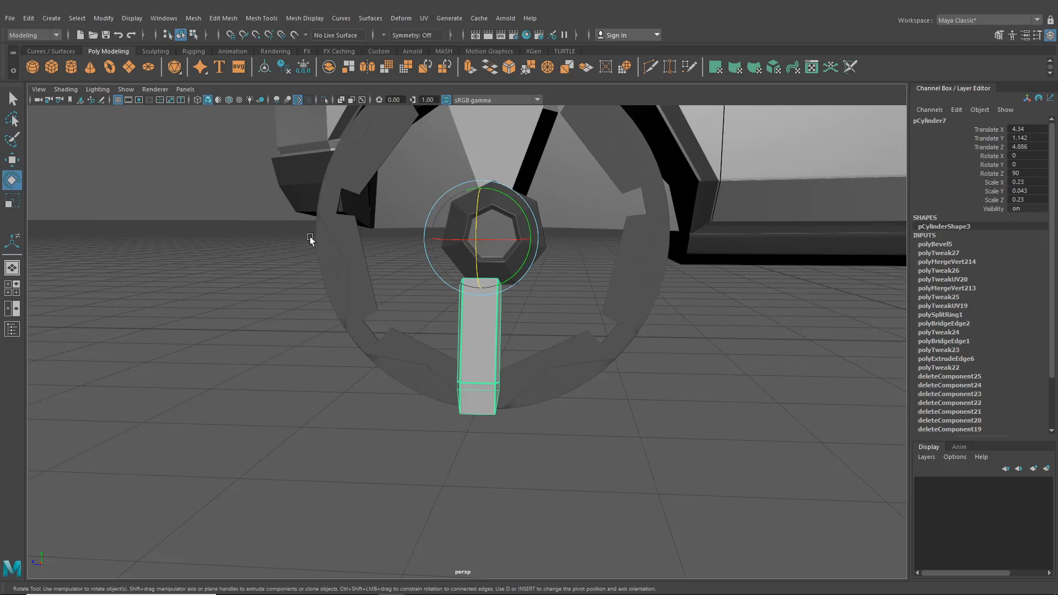
key("ctrl+d")
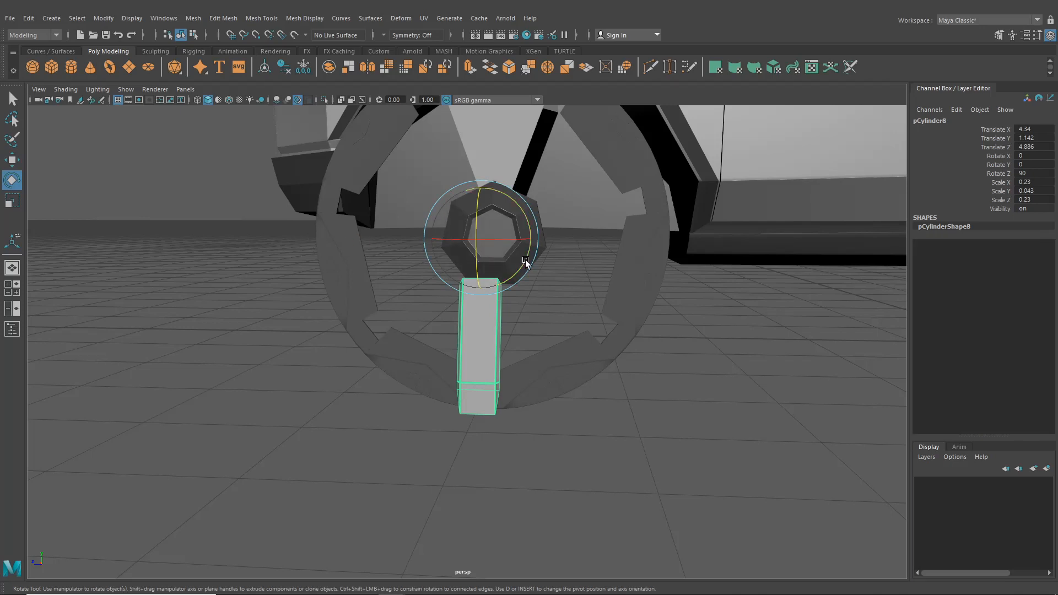
mouse_move(524, 260)
left_mouse_down()
mouse_move(567, 183)
mouse_move(528, 220)
mouse_move(528, 247)
left_mouse_up()
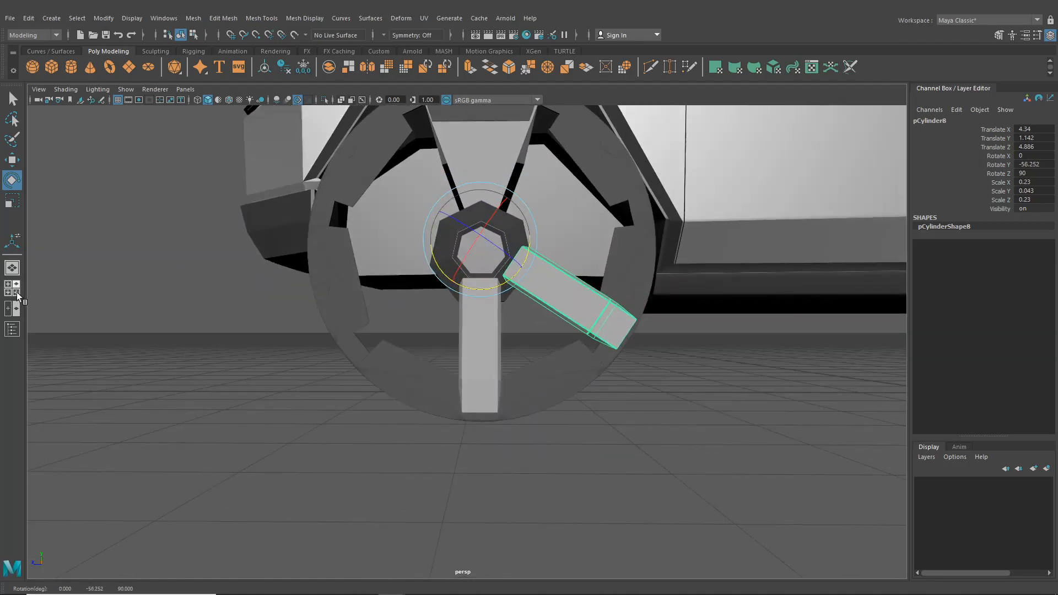
left_click(13, 287)
left_click_drag(668, 420, 668, 425)
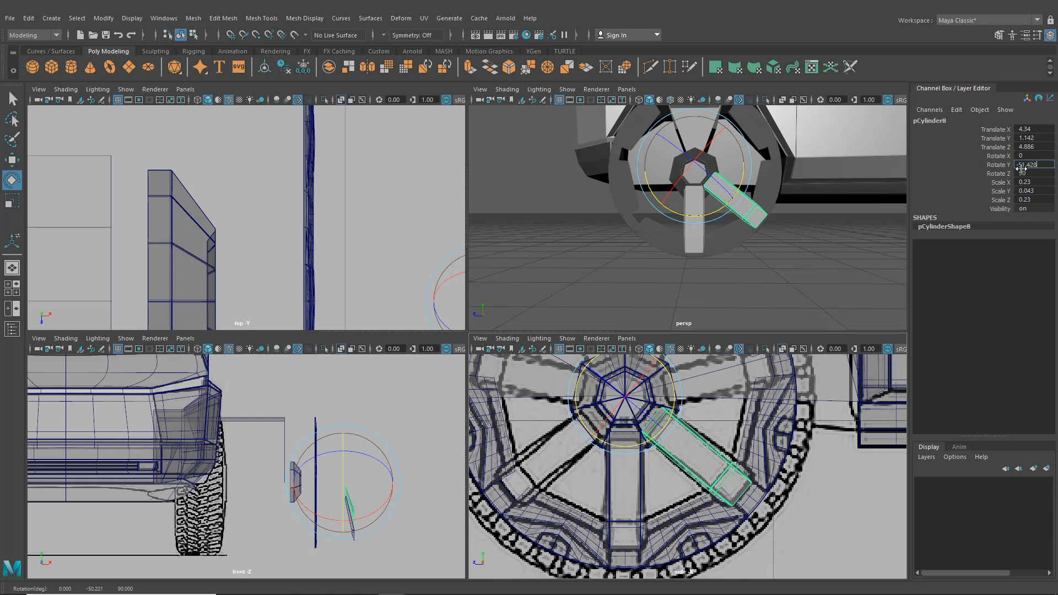
key("Return")
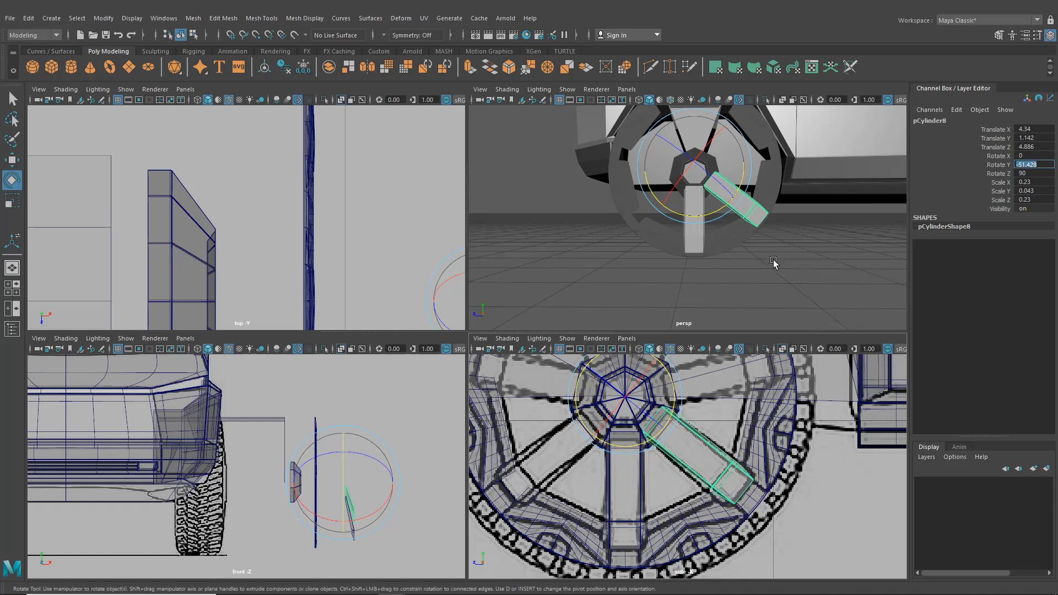
- Try setting the copied spoke's Rotate Y to 0, and undo the change
type("0")
key("Return")
middle_click_drag(765, 468, 699, 438, "alt")
key("ctrl+z")
scroll(699, 446, "up", 4)
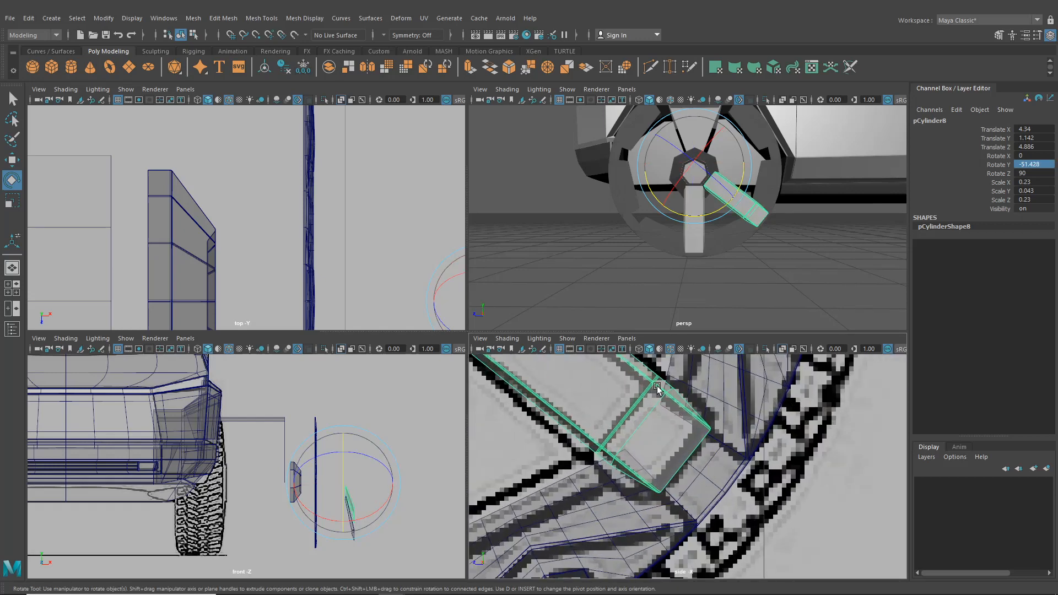
- Select both spokes, duplicate them together, and rotate the copies around the hub until Rotate Y is -102.85
key("space")
mouse_move(719, 333)
left_mouse_down("alt")
mouse_move(666, 361)
mouse_move(717, 347)
left_mouse_up("alt")
left_click(473, 353, "shift")
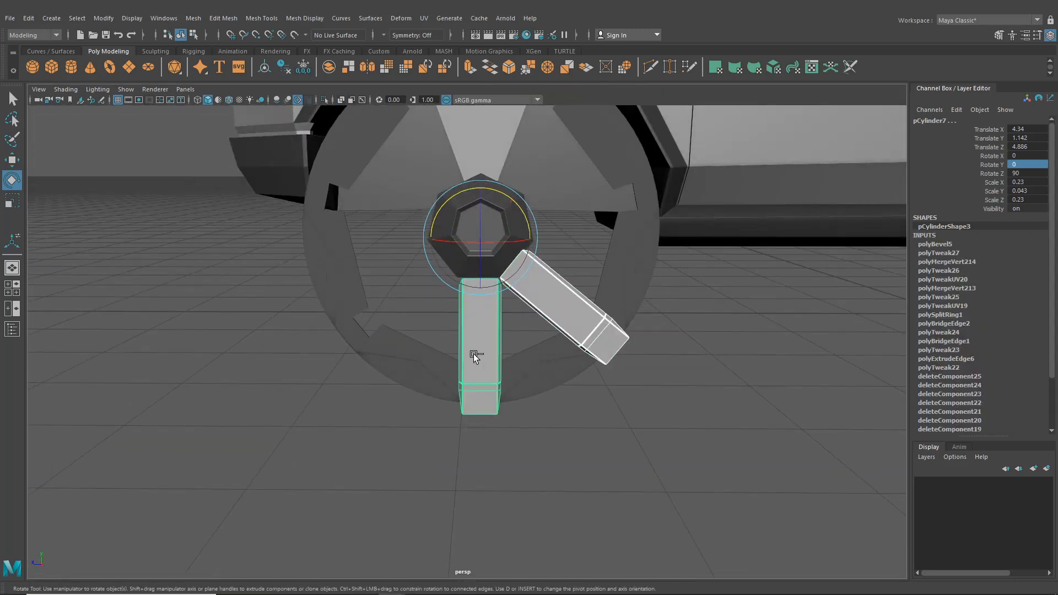
key("ctrl+d")
left_click_drag(518, 208, 330, 184)
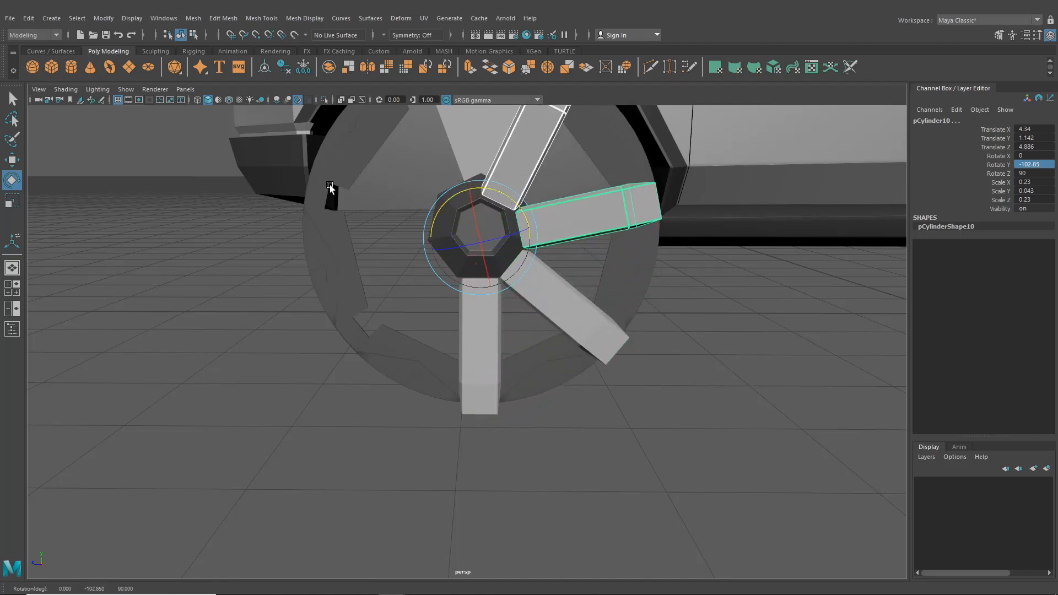
- In the side view, try setting Rotate Y to -102.856 for the two new spokes, and undo the change
left_click(11, 287)
key("space")
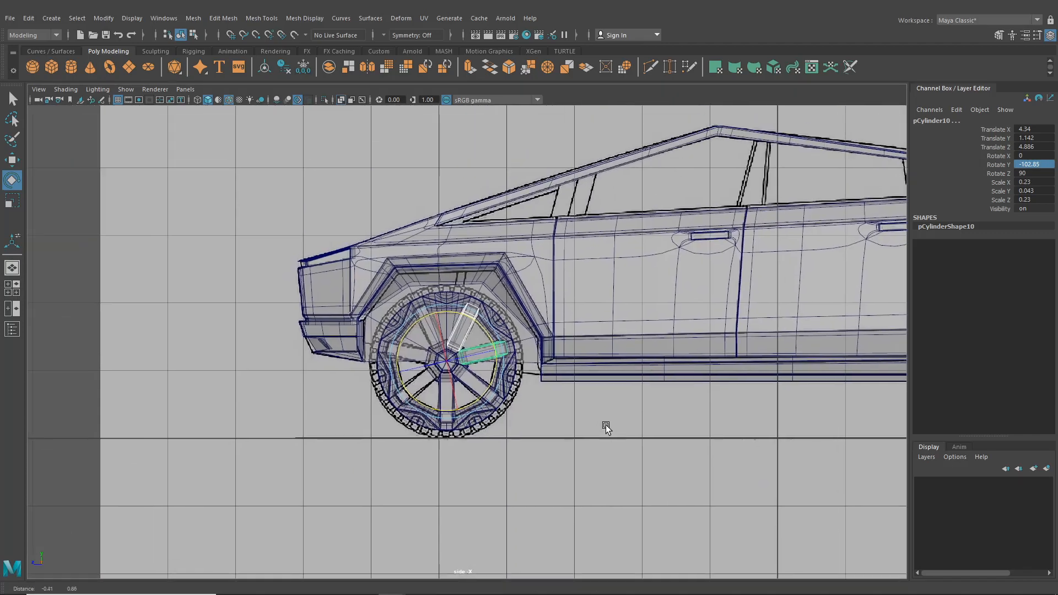
scroll(603, 428, "up", 2)
scroll(553, 419, "up", 2)
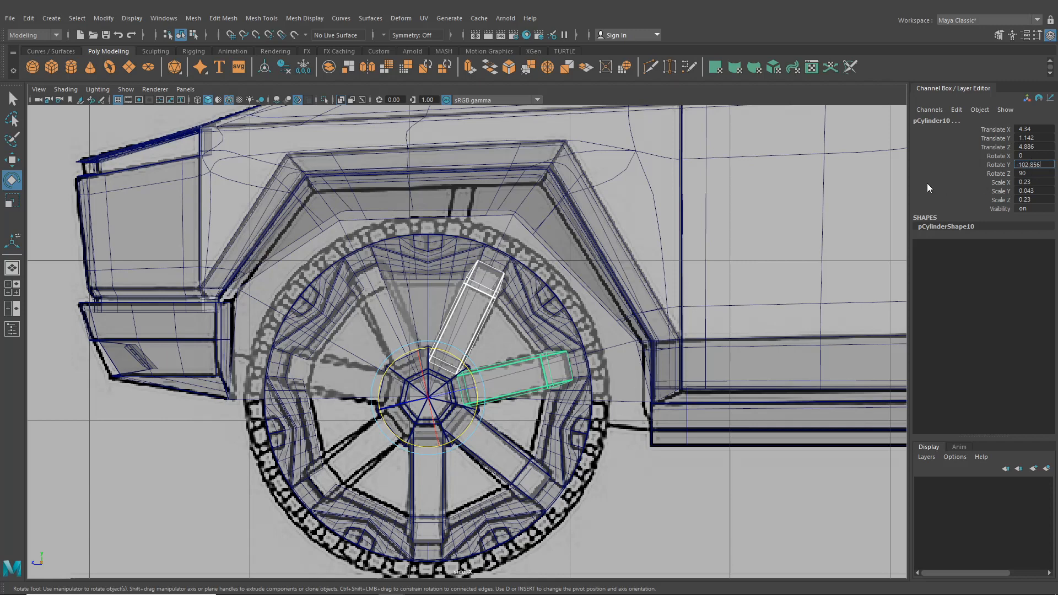
key("Return")
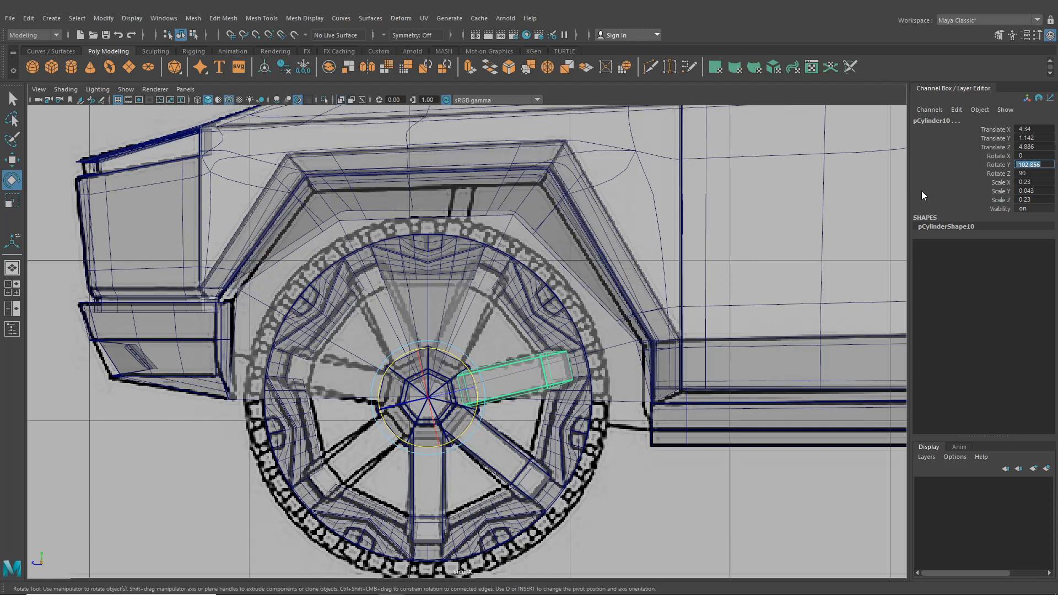
left_click(574, 339)
key("ctrl+z")
key("ctrl+z")
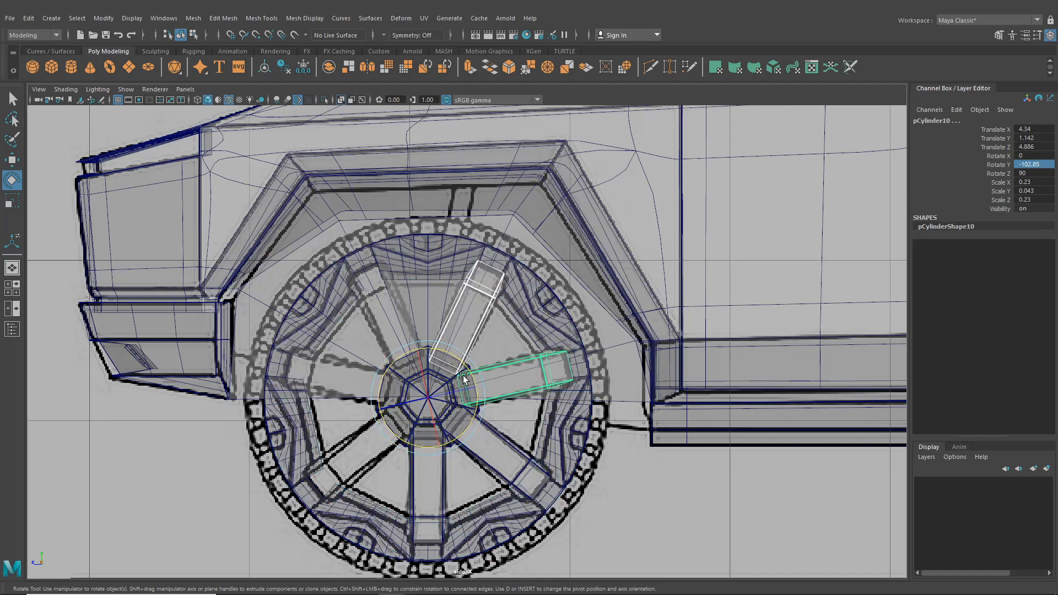
- Duplicate the bottom spoke and its lower-right neighbour together, and rotate the copies around the hub until Rotate Y is 51.334
middle_click_drag(497, 355, 544, 325, "alt")
left_click(474, 451)
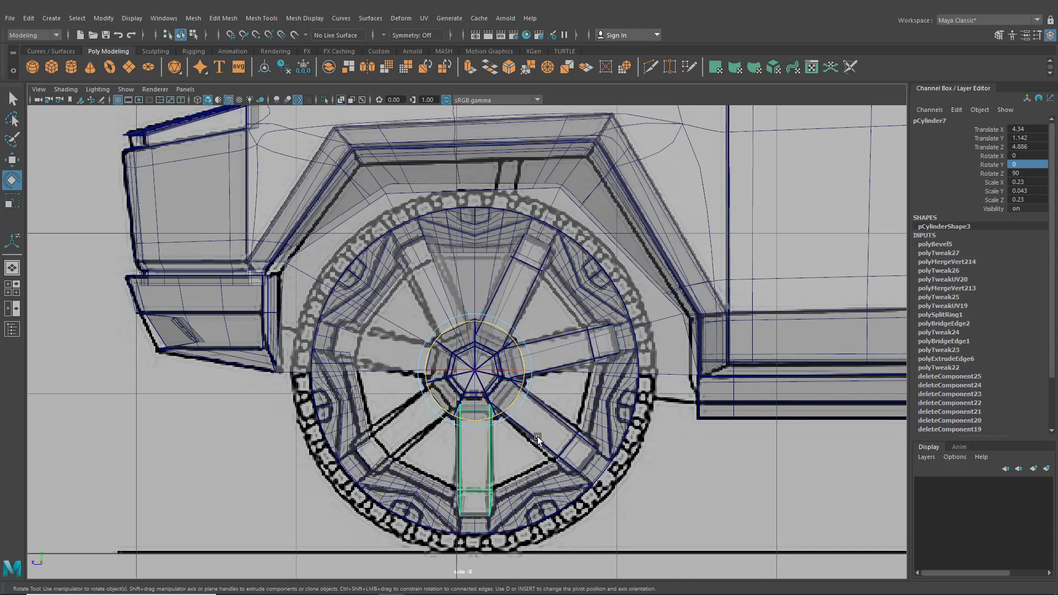
left_click(537, 435, "shift")
key("ctrl+d")
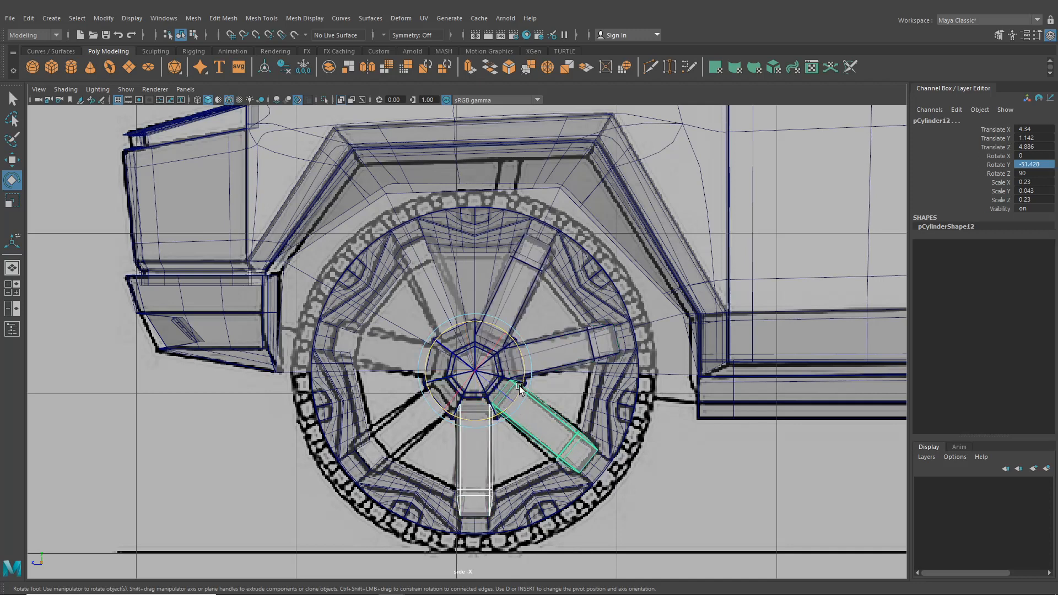
left_click_drag(519, 386, 429, 444)
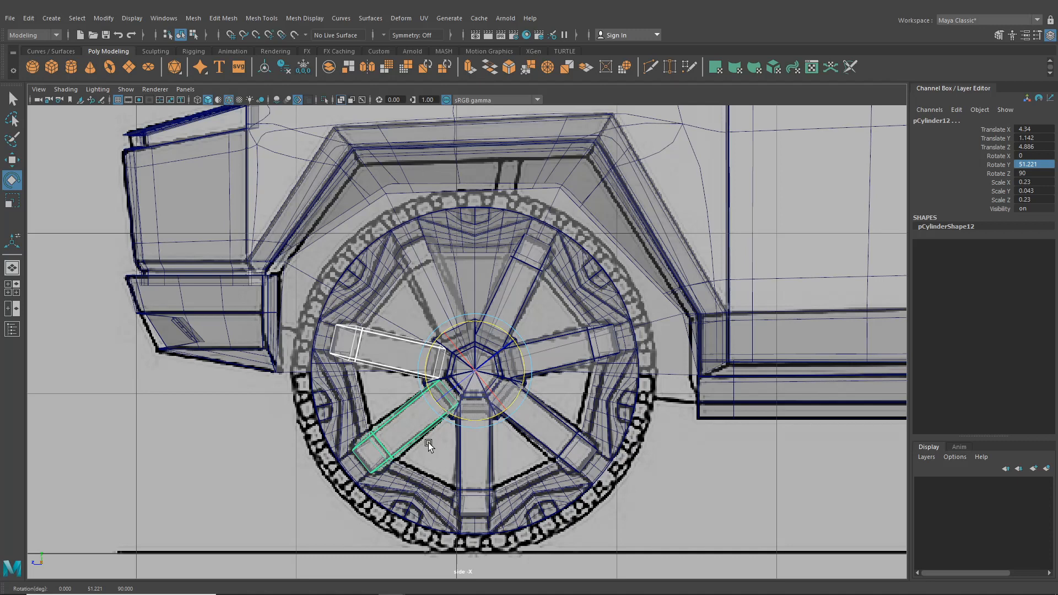
left_click_drag(429, 445, 428, 443)
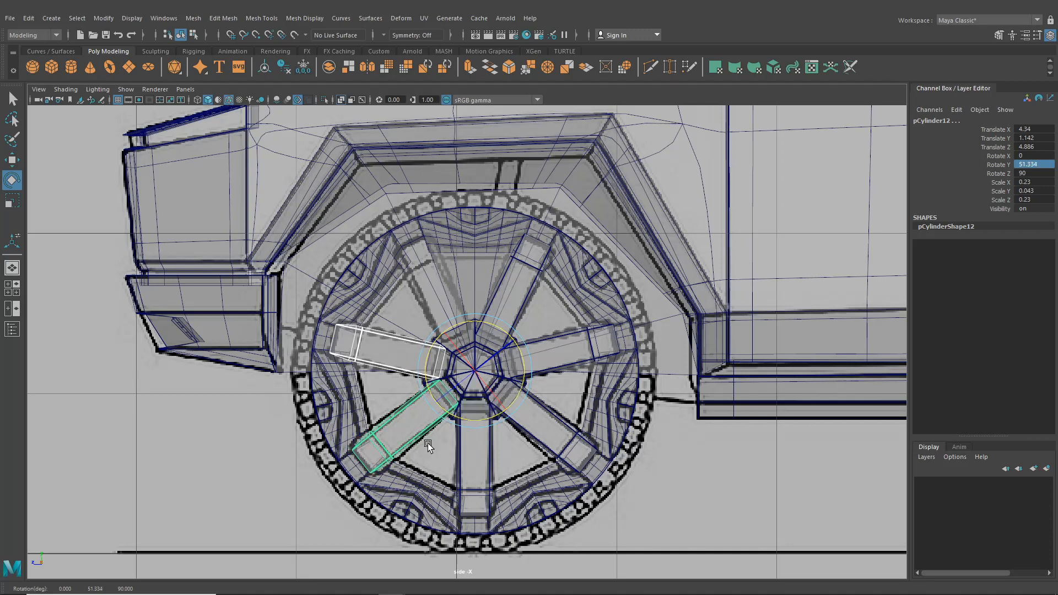
- Duplicate the bottom spoke, rotate the copy into the remaining upper-left gap, and set its Rotate Y to 154.284
left_click(465, 445)
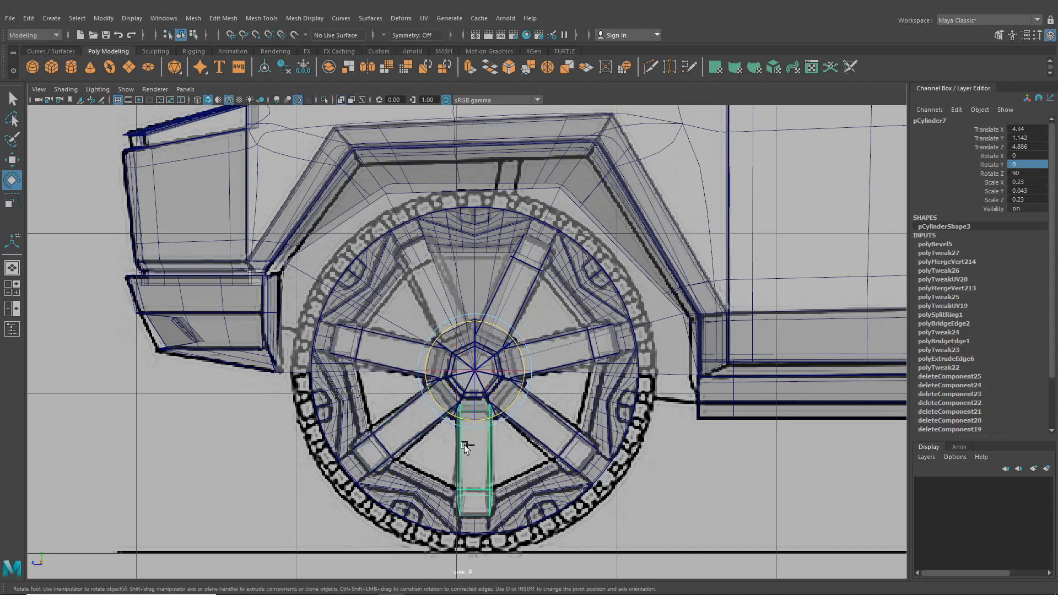
key("ctrl+d")
mouse_move(502, 412)
left_mouse_down()
mouse_move(351, 403)
mouse_move(278, 313)
mouse_move(281, 287)
left_mouse_up()
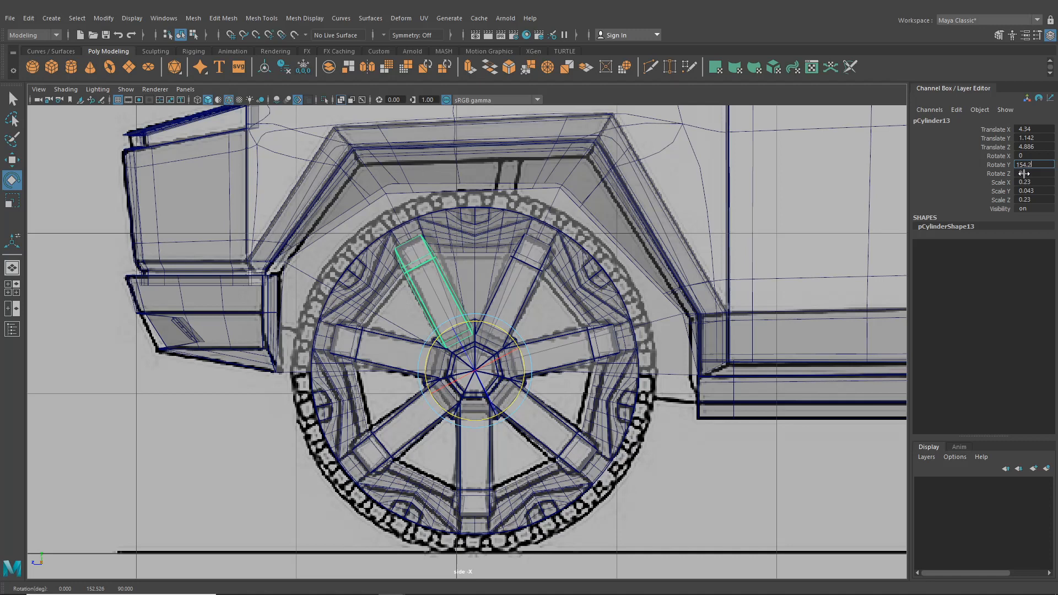
key("Return")
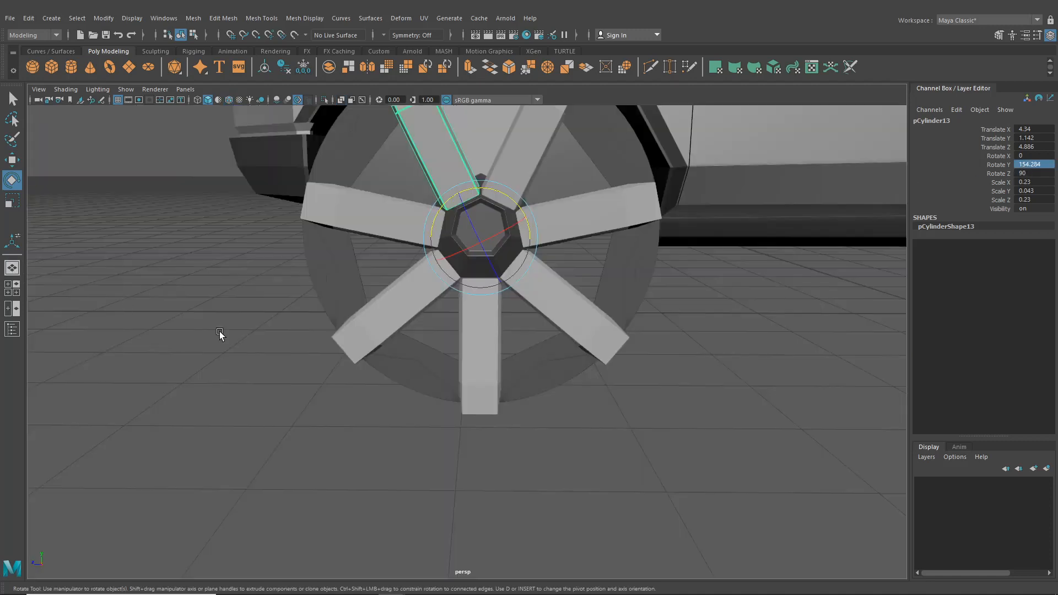
- Select all seven spokes in the perspective view and combine them into a single mesh
mouse_move(220, 333)
left_mouse_down("alt")
mouse_move(331, 366)
mouse_move(314, 371)
mouse_move(329, 420)
left_mouse_up("alt")
scroll(317, 365, "up", 3)
left_click(406, 447)
scroll(407, 448, "down", 4)
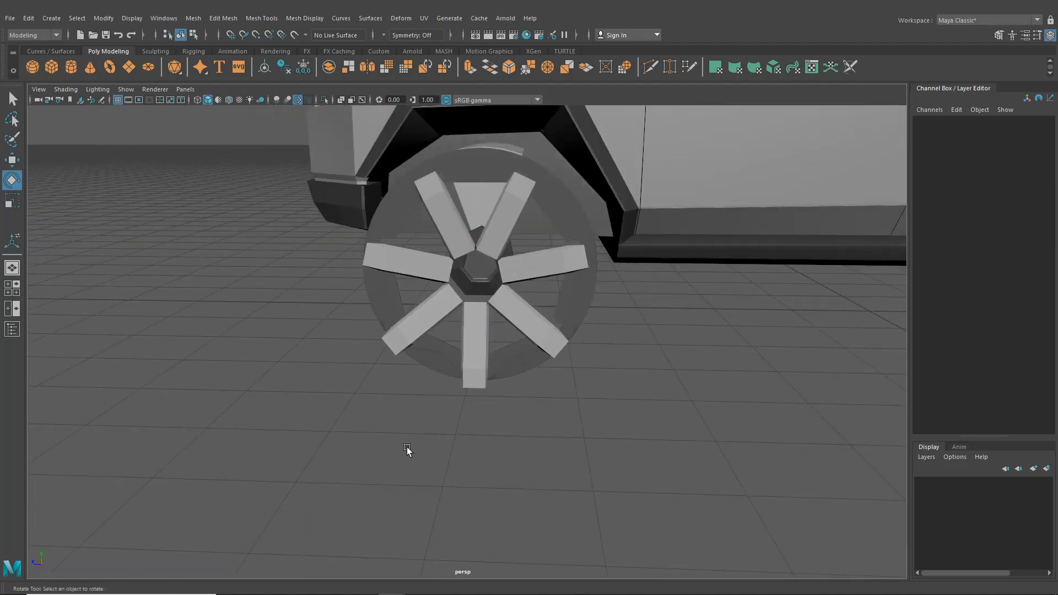
left_click_drag(420, 450, 347, 466, "alt")
left_click_drag(480, 288, 367, 380, "alt")
left_click_drag(379, 171, 468, 342)
left_click(261, 17)
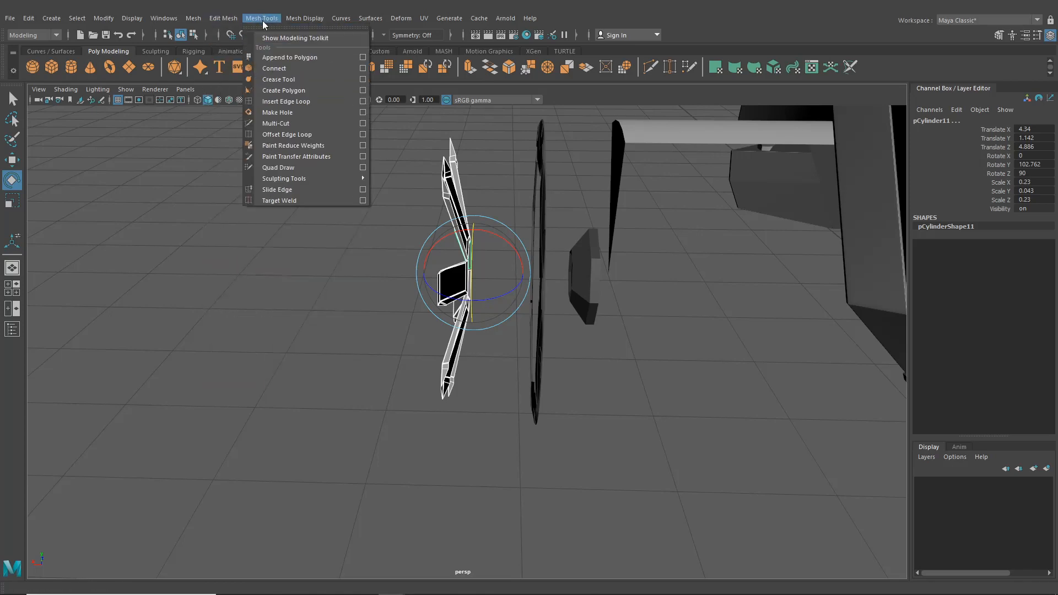
mouse_move(193, 18)
left_click(213, 58)
- In edge mode, select the facing rear side edges of the two top spokes and bridge them
left_click_drag(333, 248, 445, 279, "alt")
scroll(441, 280, "up", 5)
left_click_drag(349, 304, 403, 190, "alt")
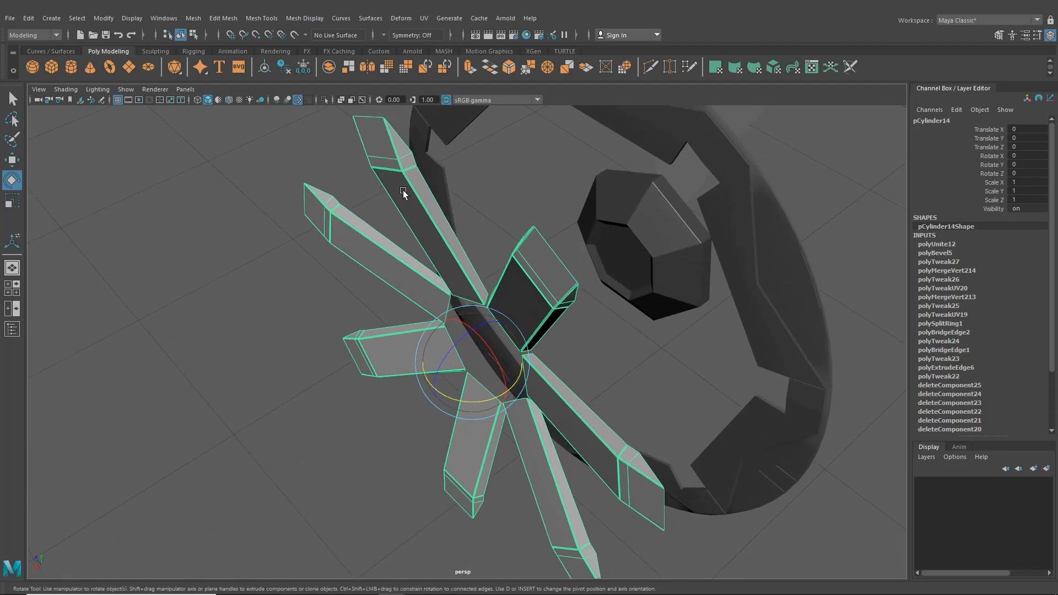
right_click_drag(403, 190, 423, 178)
left_click(423, 177)
left_click_drag(423, 178, 567, 224, "alt")
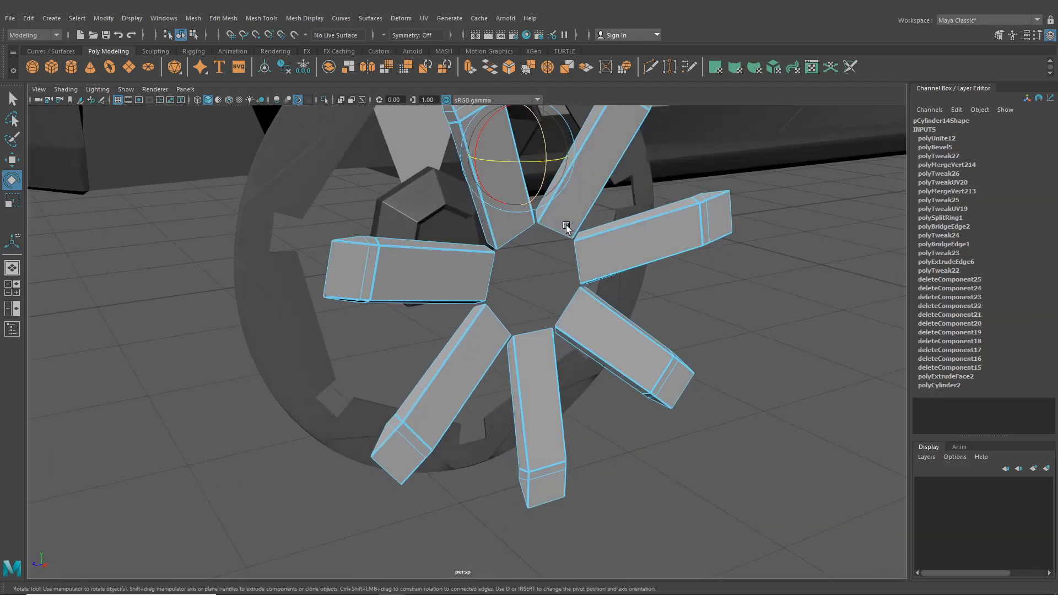
scroll(489, 205, "up", 5)
left_click(472, 170, "shift")
left_click_drag(503, 240, 466, 243, "alt")
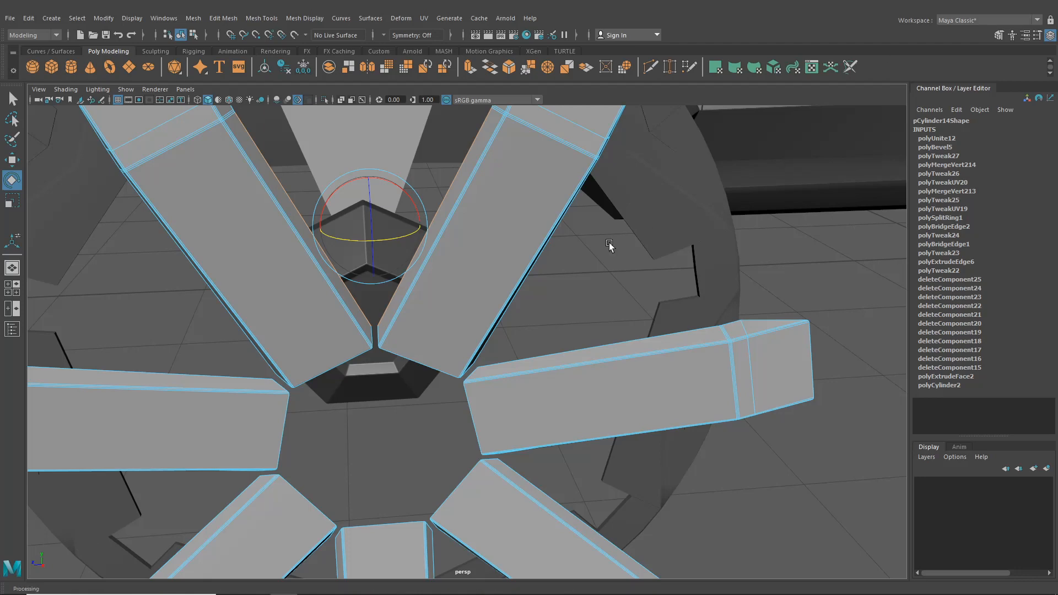
left_click_drag(610, 243, 573, 279, "alt")
left_click(257, 20)
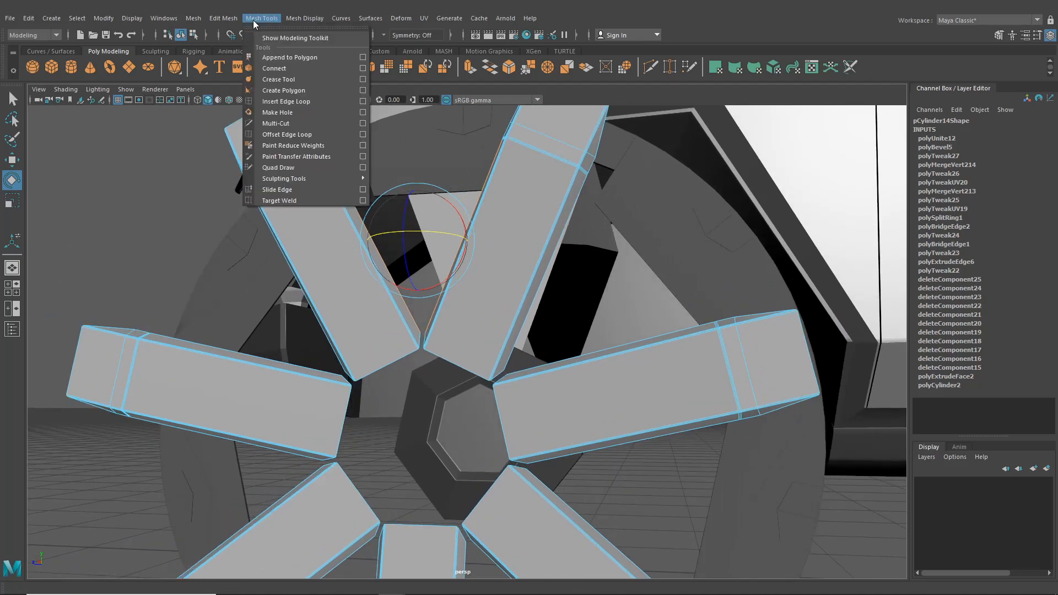
mouse_move(215, 20)
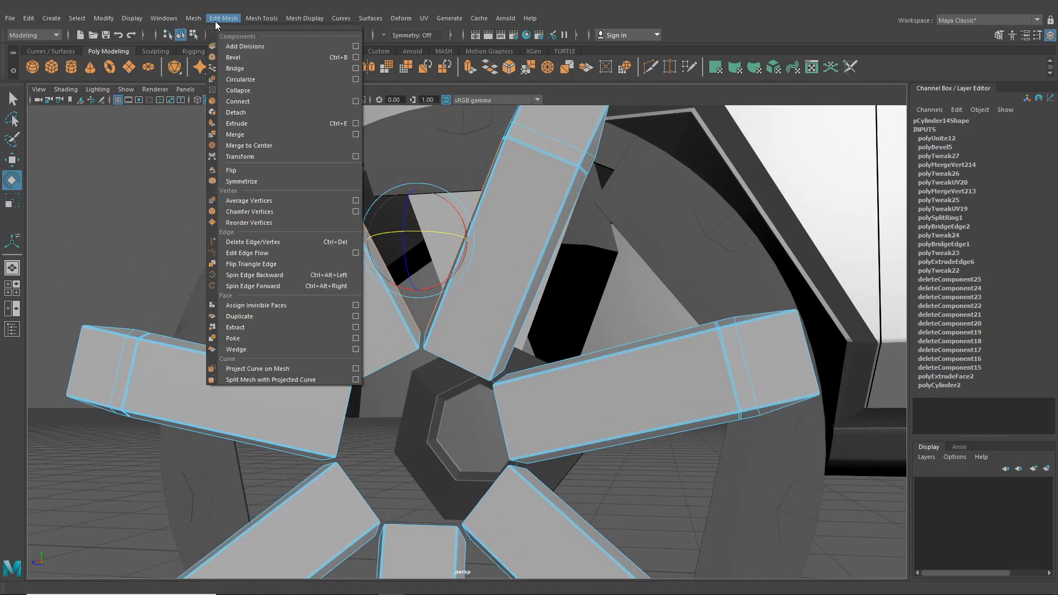
left_click(246, 69)
- Bridge the facing rear side edges across the next two spoke gaps, going clockwise from the top
left_click_drag(529, 264, 586, 358, "alt")
left_click(536, 242)
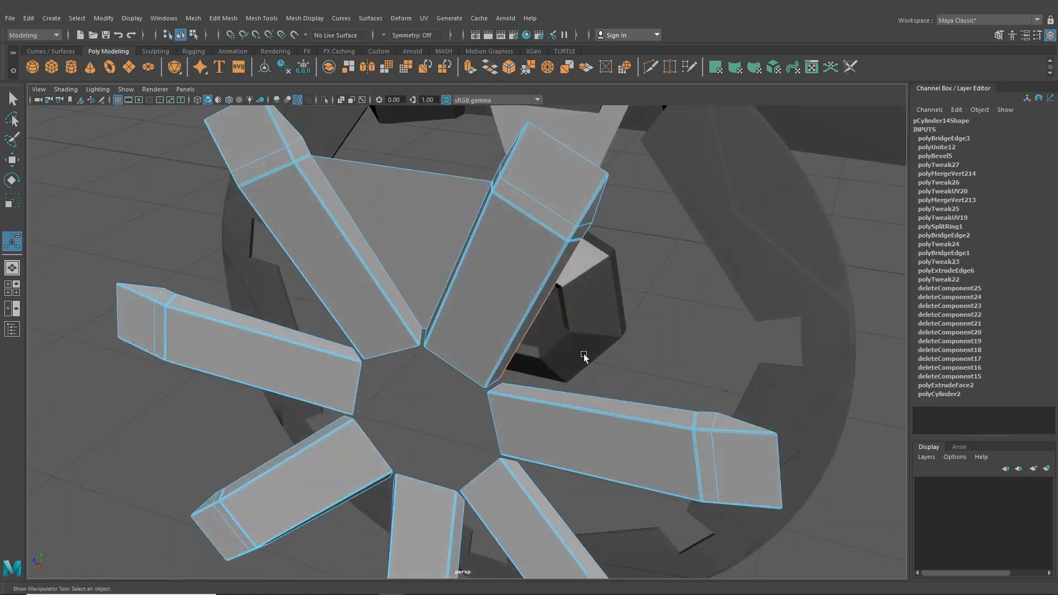
left_click(586, 395, "shift")
key("g")
left_click_drag(606, 546, 604, 437, "alt")
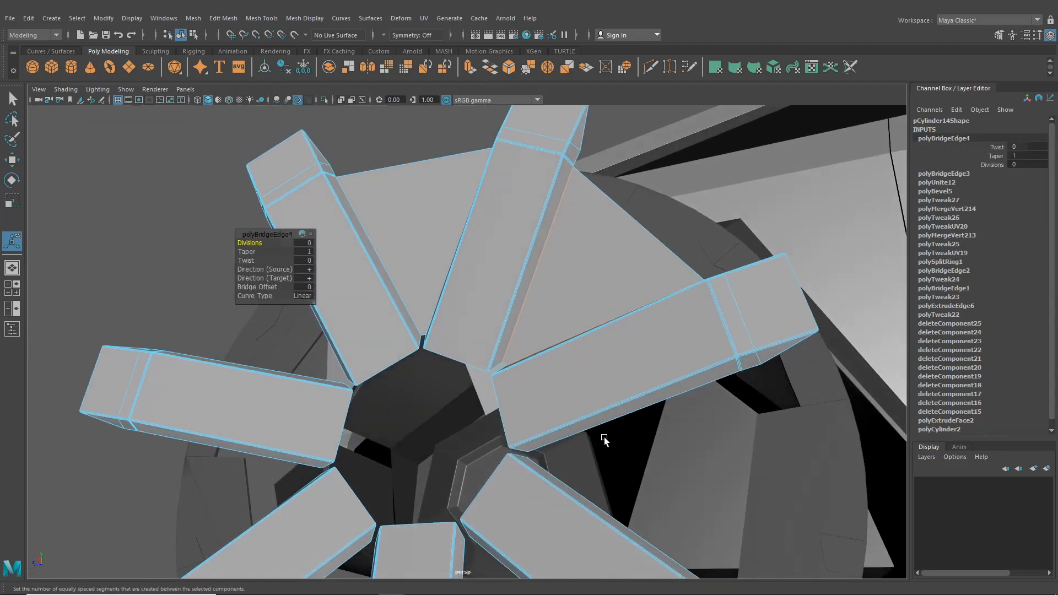
left_click(604, 431)
left_click(601, 500, "shift")
key("g")
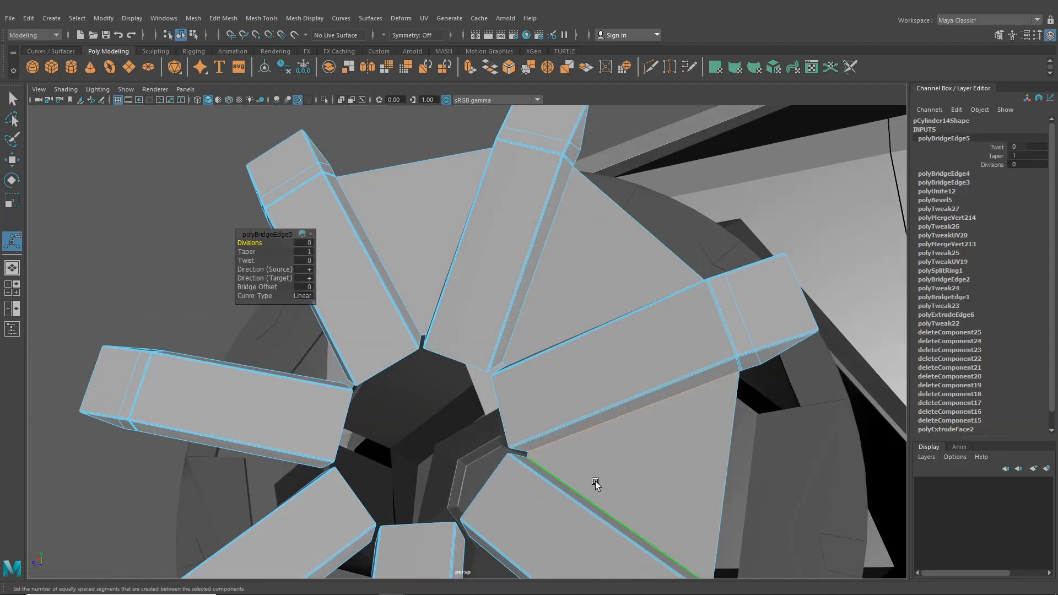
- Bridge the facing rear side edges across the two gaps on either side of the bottom spoke
left_click_drag(596, 484, 535, 461, "alt")
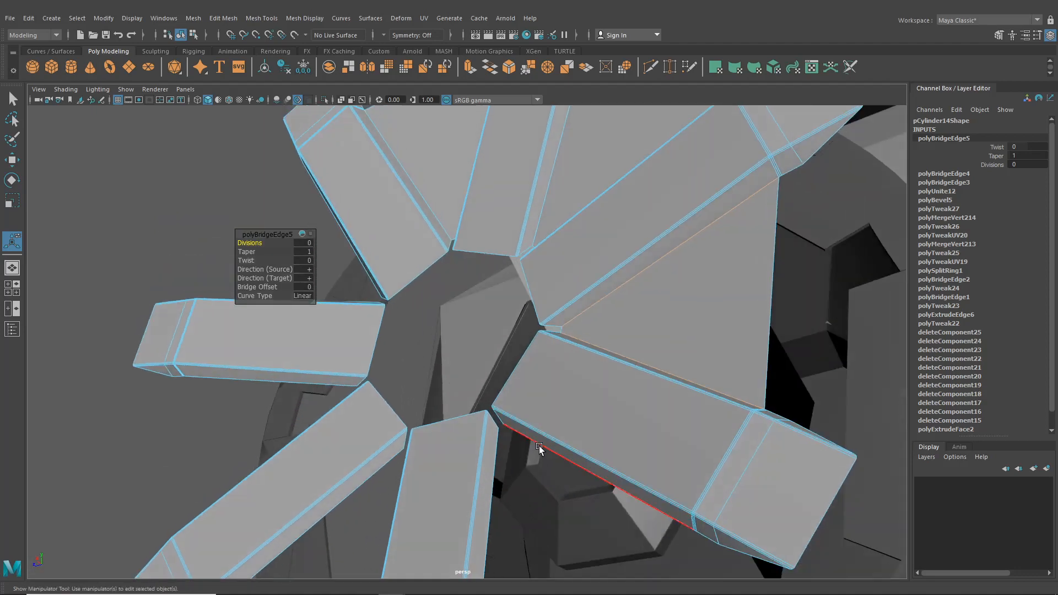
left_click(539, 445)
left_click(494, 468, "shift")
key("g")
left_click(373, 471)
left_click_drag(372, 471, 382, 501, "alt")
left_click(383, 501, "shift")
key("g")
- Bridge the facing rear side edges across the last two open spoke gaps on the wheel's left half
left_click(281, 356)
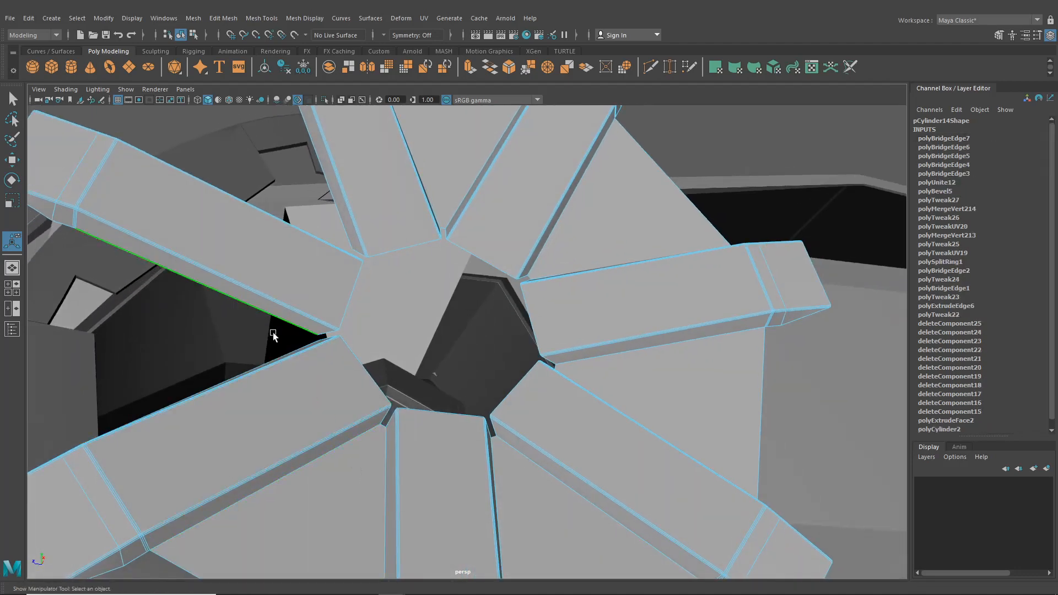
left_click_drag(280, 356, 314, 206, "alt")
left_click(280, 370, "shift")
key("g")
left_click(218, 230, "shift")
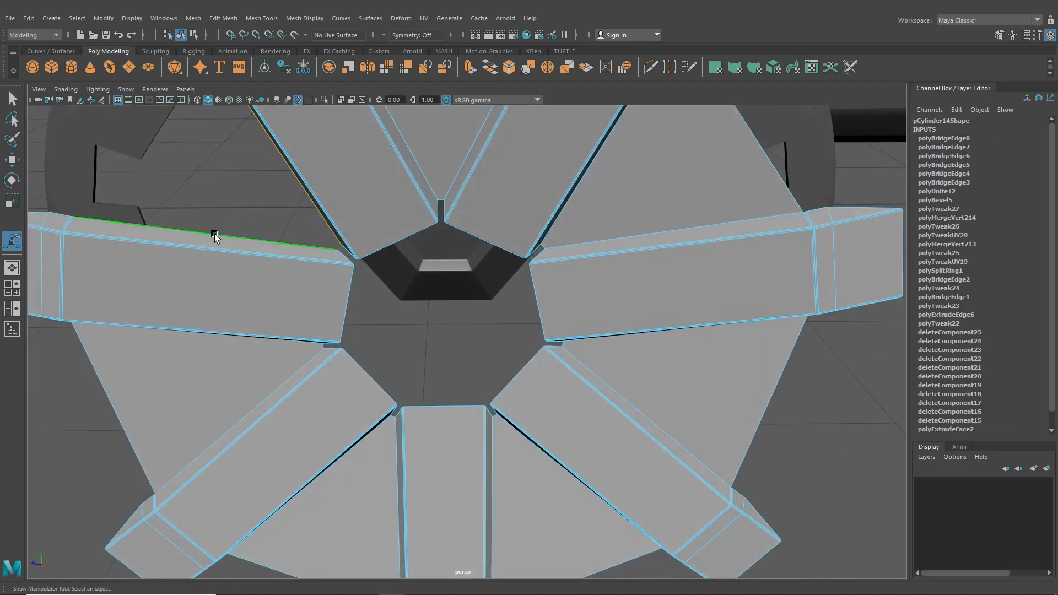
key("g")
- Compare the bridged spokes with the wheel reference in the side view, and return to the perspective view
left_click(12, 286)
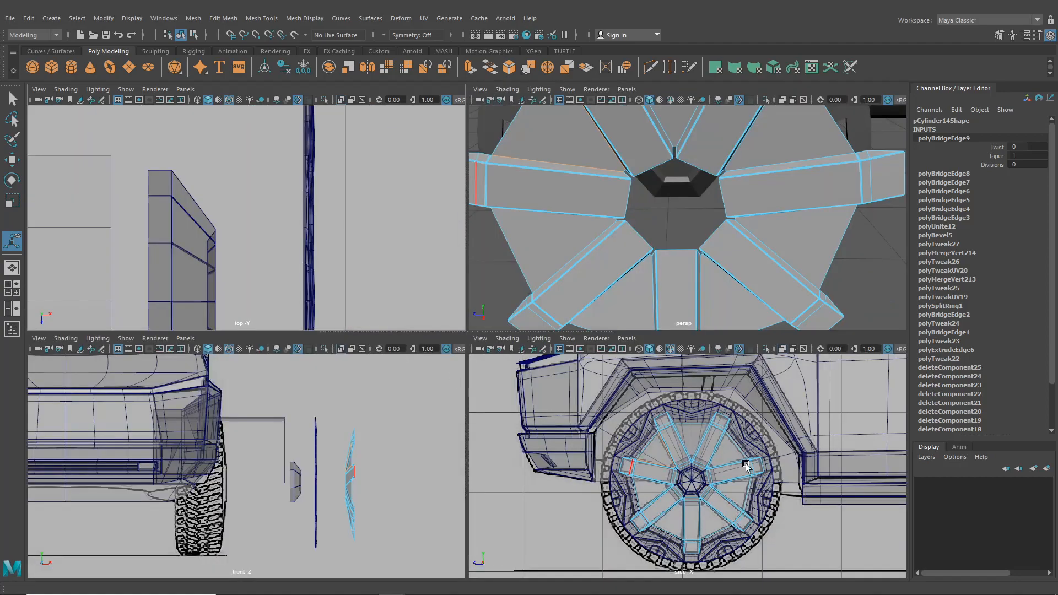
key("space")
middle_click_drag(706, 381, 691, 430, "alt")
scroll(692, 431, "up", 3)
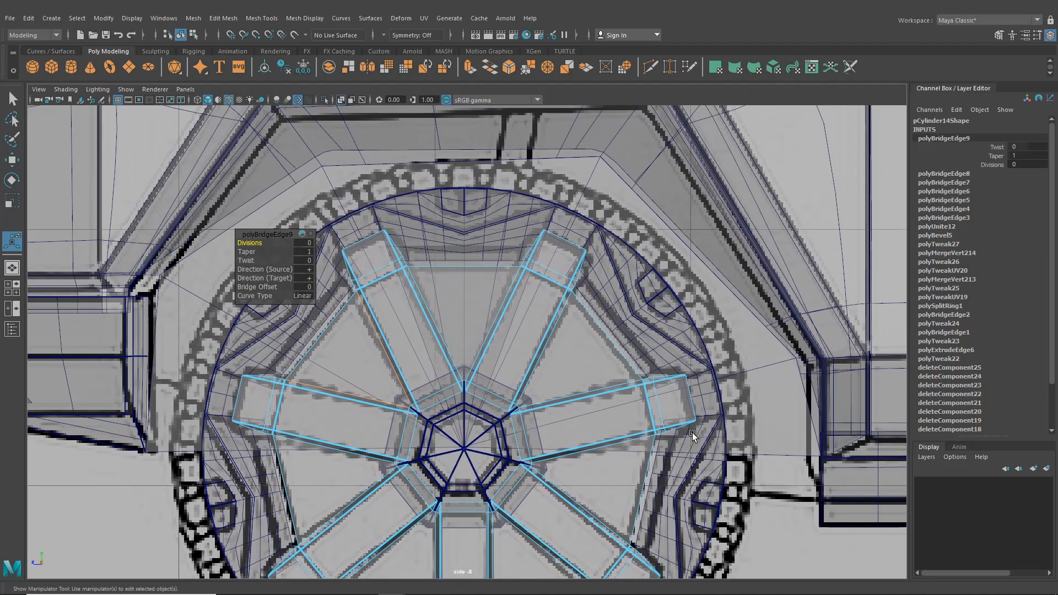
left_click(557, 286)
left_click(12, 269)
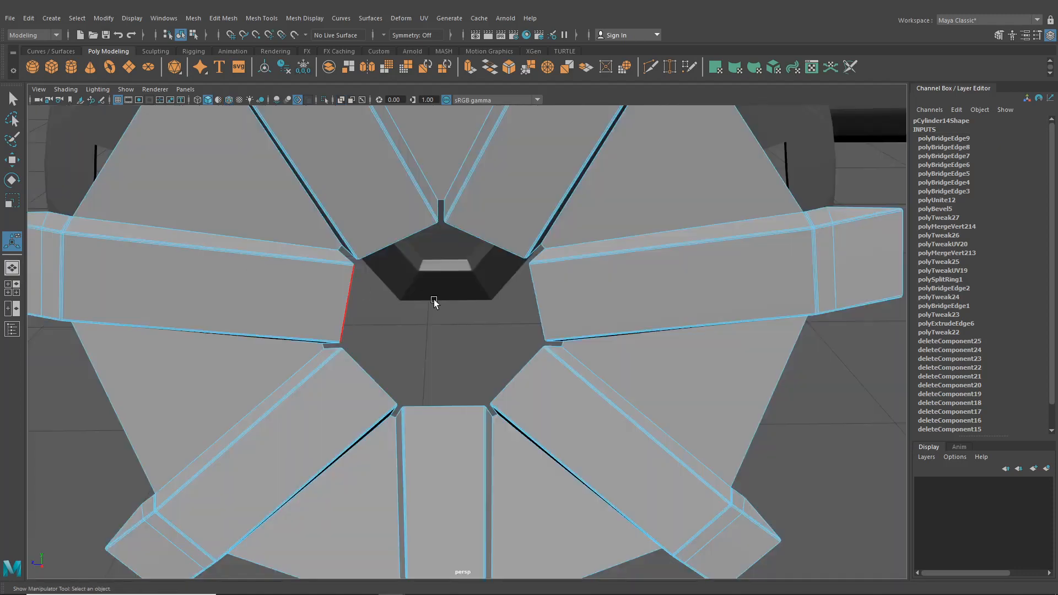
- Select the facing short side edges at the outer bends of two adjacent upper spokes and bridge them
left_click_drag(435, 300, 495, 296, "alt")
middle_click_drag(495, 296, 505, 313, "alt")
left_click_drag(505, 312, 531, 338, "alt")
right_click_drag(510, 247, 543, 321, "alt")
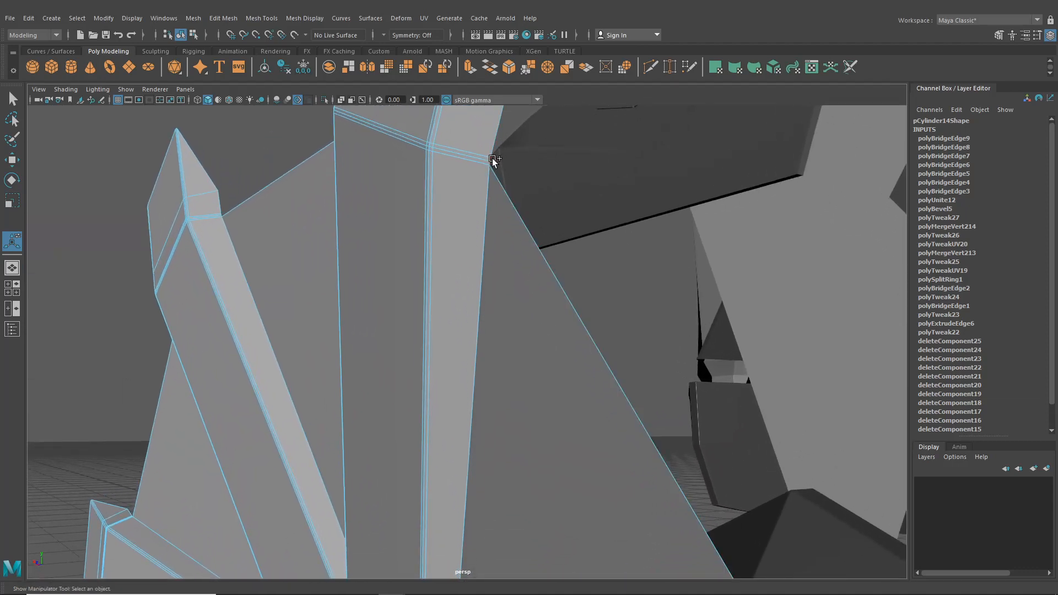
right_click_drag(653, 408, 616, 342, "alt")
left_click_drag(616, 341, 779, 455, "alt")
middle_click_drag(779, 456, 499, 370, "alt")
right_click_drag(499, 369, 537, 430, "alt")
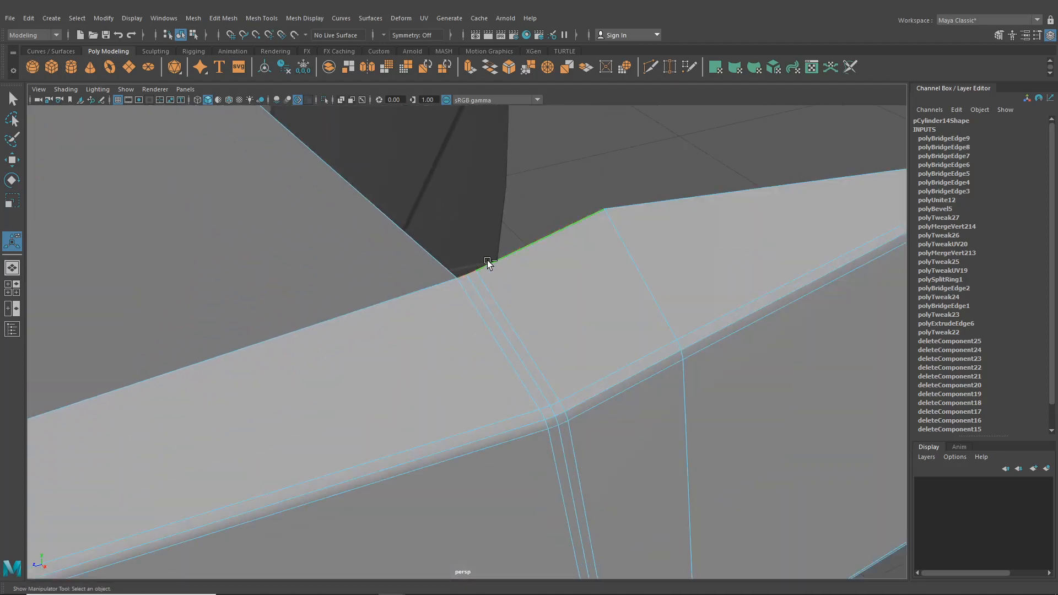
key("g")
- Select the short outer-bend edges on both sides of the second spoke gap, going clockwise, and bridge them
right_click_drag(523, 353, 489, 298, "alt")
left_click_drag(489, 298, 432, 397, "alt")
middle_click_drag(431, 397, 420, 256, "alt")
left_click_drag(475, 372, 497, 392, "alt")
right_click_drag(497, 393, 529, 430, "alt")
middle_click_drag(529, 430, 488, 361, "alt")
right_click_drag(488, 362, 527, 341, "alt")
left_click(550, 322)
right_click_drag(601, 474, 567, 425, "alt")
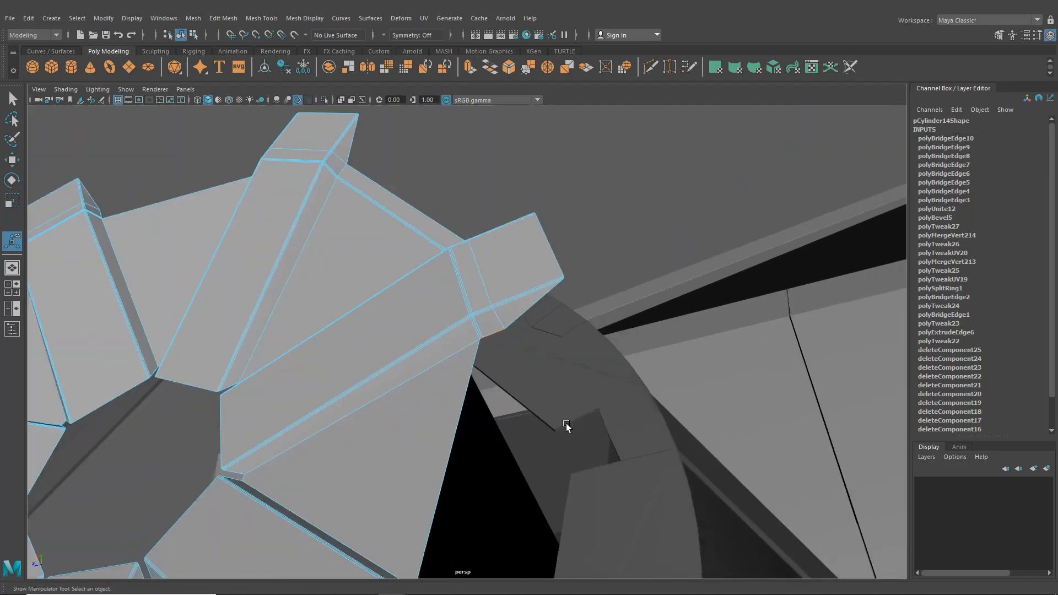
left_click_drag(567, 425, 574, 500, "alt")
middle_click_drag(575, 499, 576, 331, "alt")
right_click_drag(577, 331, 449, 427, "alt")
middle_click_drag(449, 428, 471, 378, "alt")
mouse_move(470, 379)
right_mouse_down("alt")
mouse_move(486, 391)
mouse_move(474, 382)
right_mouse_up("alt")
left_click(372, 339, "shift")
left_click(376, 346, "shift")
left_click(391, 360, "shift")
key("g")
- Bridge the short outer-bend edges across the third spoke gap, continuing clockwise beside the spoke tips
middle_click_drag(473, 382, 504, 357, "alt")
left_click_drag(503, 356, 546, 352, "alt")
right_click_drag(546, 352, 519, 403, "alt")
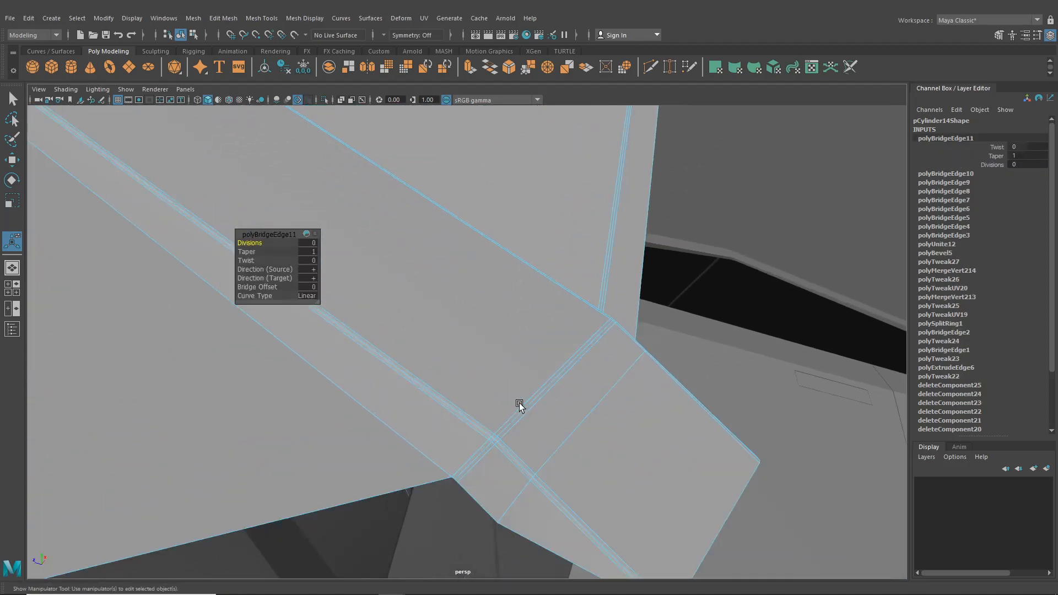
left_click_drag(520, 403, 451, 450, "alt")
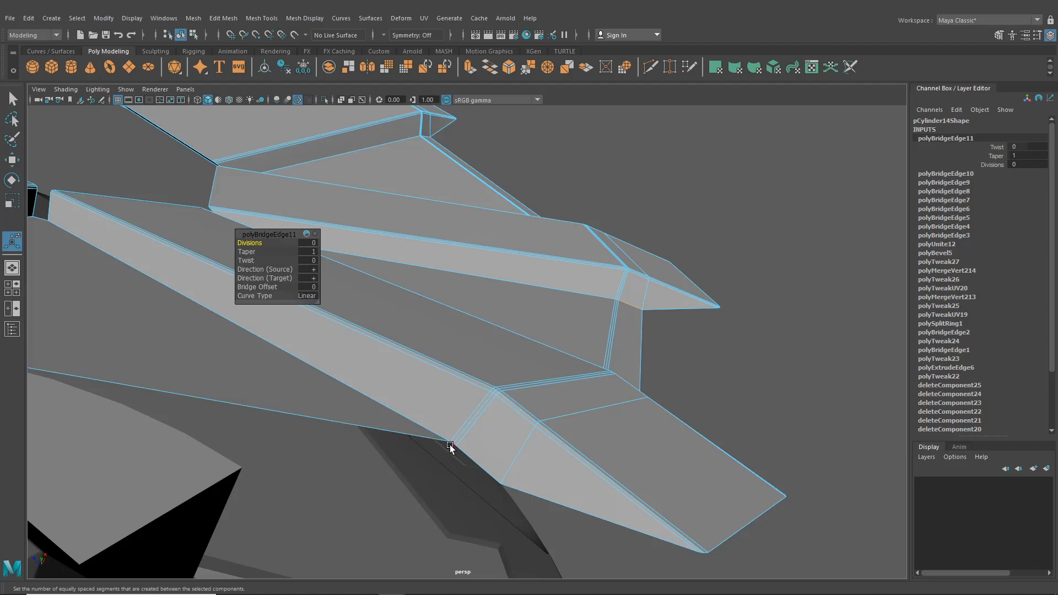
left_click(450, 444)
left_click(454, 446, "shift")
left_click(471, 459, "shift")
left_click_drag(471, 458, 462, 386, "alt")
middle_click_drag(462, 386, 529, 287, "alt")
left_click_drag(529, 287, 541, 342, "alt")
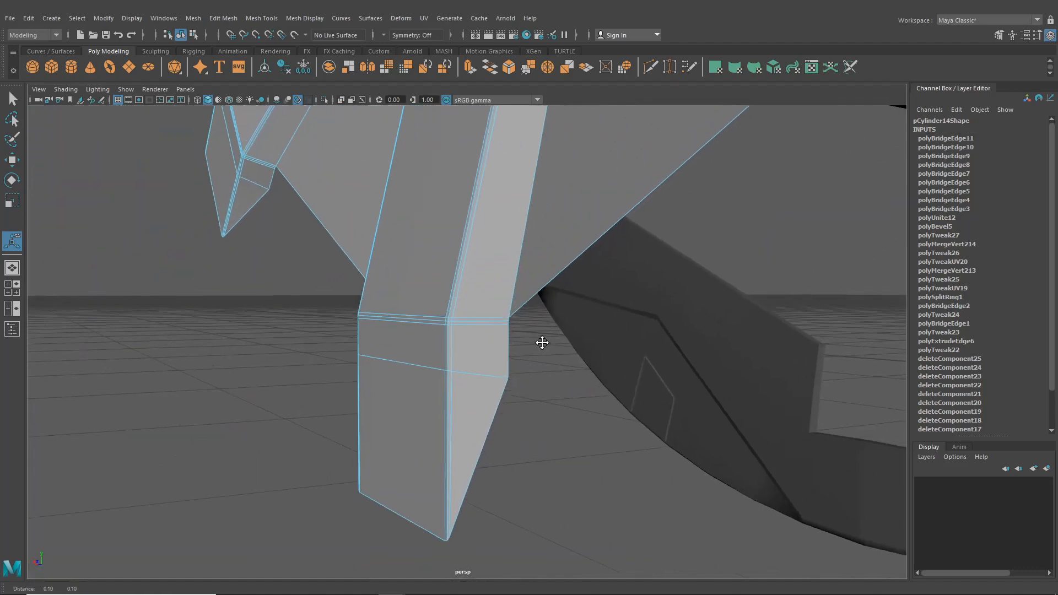
right_click_drag(540, 342, 481, 396, "alt")
left_click(519, 342, "shift")
left_click(518, 352, "shift")
key("g")
- Bridge the short outer-bend edges across the fourth spoke gap
left_click_drag(481, 396, 653, 383, "alt")
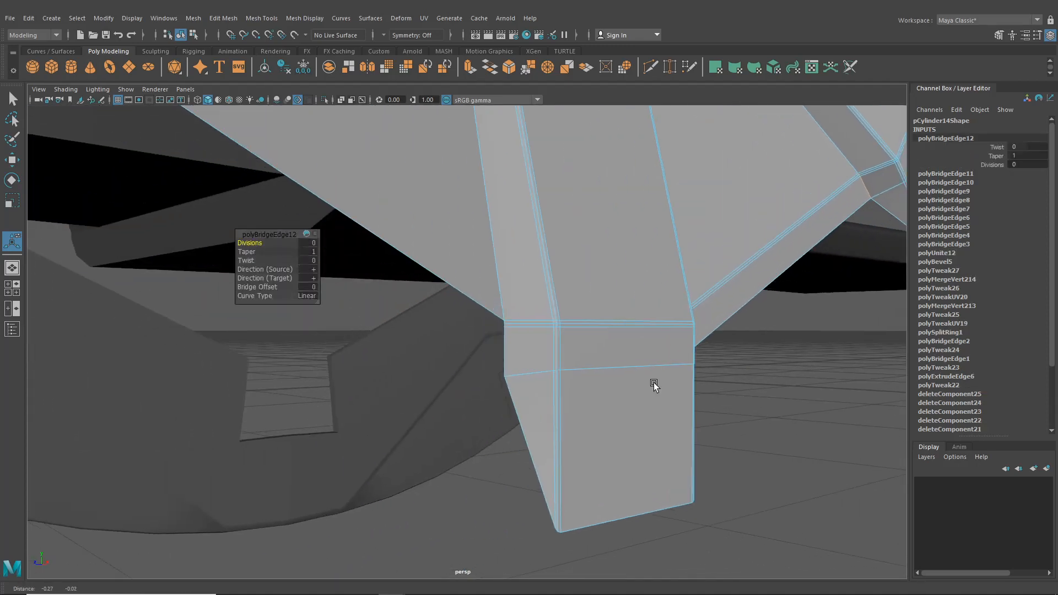
left_click(504, 324)
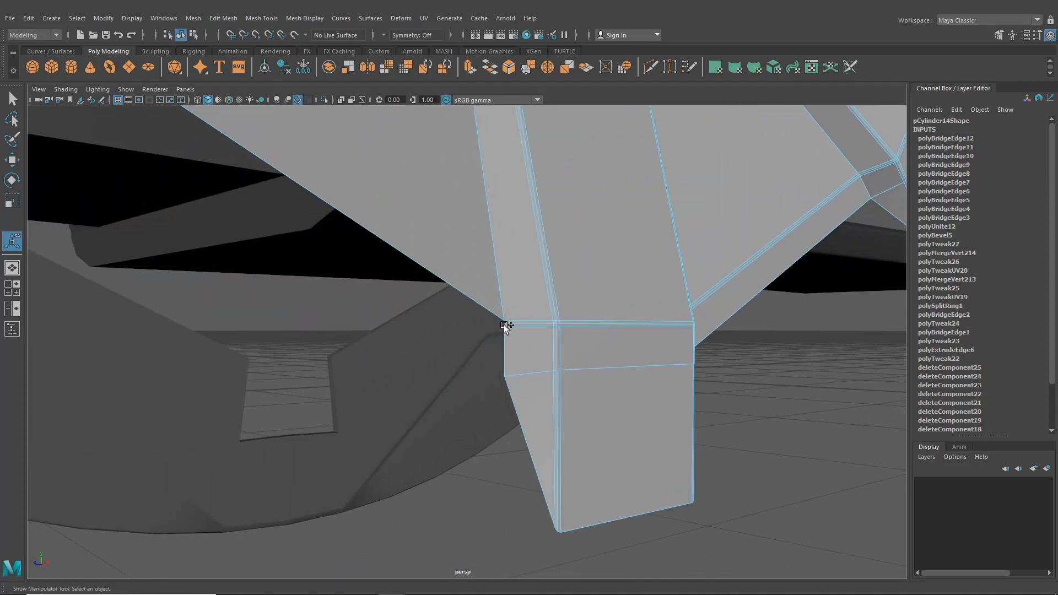
left_click_drag(500, 348, 508, 408, "alt")
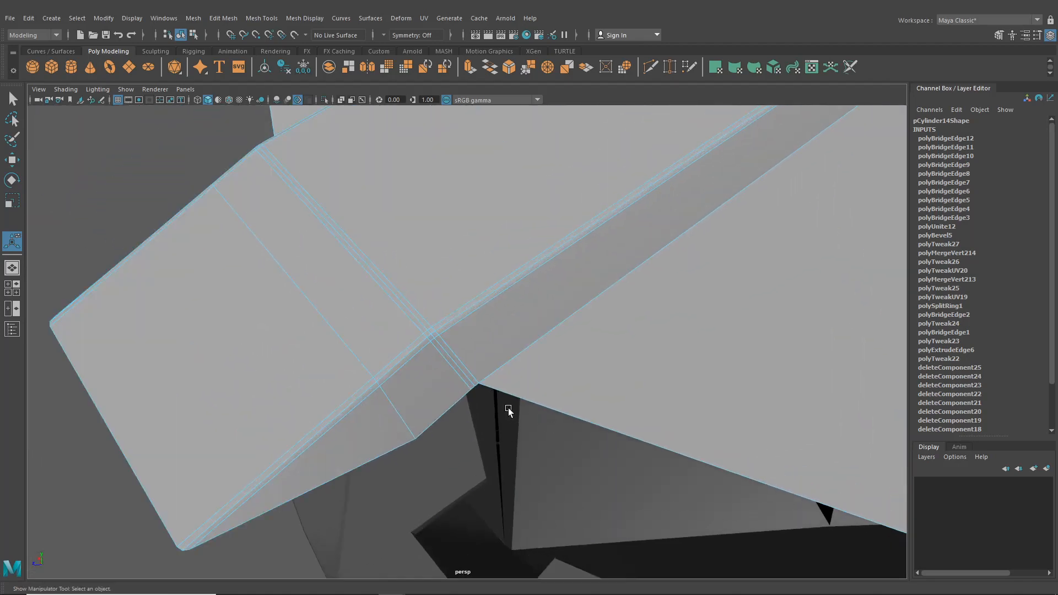
left_click(477, 384, "shift")
left_click(464, 399, "shift")
key("g")
- Select the matching short edges at the outer bends on both sides of the fifth spoke gap and bridge them
right_click_drag(479, 409, 492, 323, "alt")
left_click_drag(492, 323, 306, 384, "alt")
right_click_drag(337, 360, 297, 369, "alt")
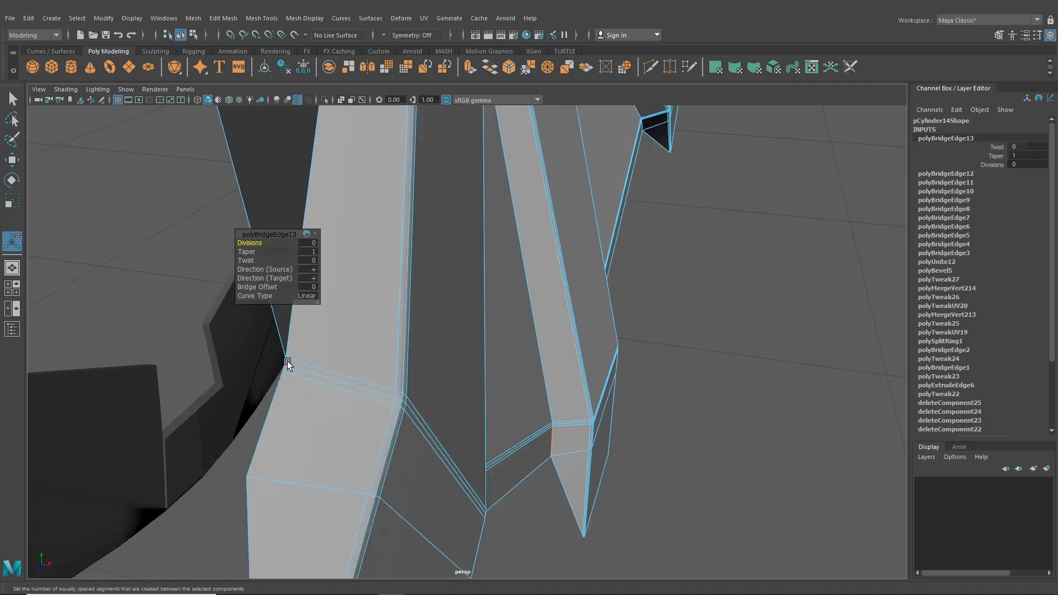
left_click(286, 361)
scroll(308, 387, "down", 5)
left_click_drag(333, 393, 327, 276, "alt")
middle_click_drag(327, 276, 339, 319, "alt")
scroll(365, 324, "up", 3)
left_click_drag(369, 325, 409, 392, "alt")
middle_click_drag(409, 392, 399, 357, "alt")
scroll(429, 409, "up", 3)
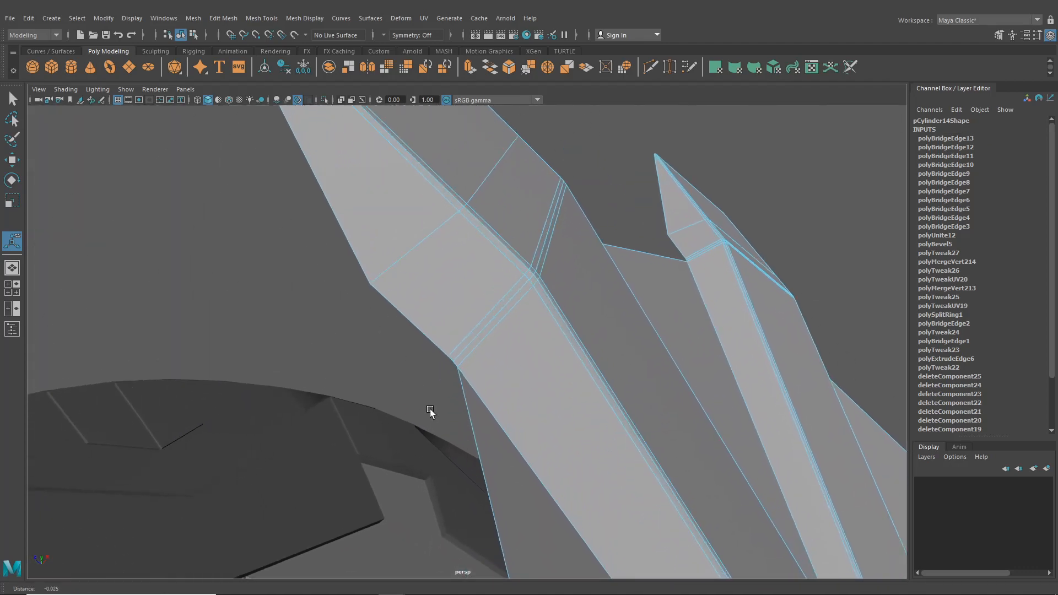
left_click(434, 351, "shift")
key("g")
- Select the matching short edges at the outer bends on both sides of the sixth spoke gap and bridge them
scroll(492, 339, "down", 4)
mouse_move(492, 340)
left_mouse_down("alt")
mouse_move(484, 371)
mouse_move(507, 331)
left_mouse_up("alt")
middle_click_drag(508, 331, 446, 416, "alt")
left_click_drag(445, 416, 472, 307, "alt")
middle_click_drag(473, 307, 436, 380, "alt")
scroll(484, 326, "up", 8)
middle_click_drag(484, 325, 493, 305, "alt")
left_click(487, 299)
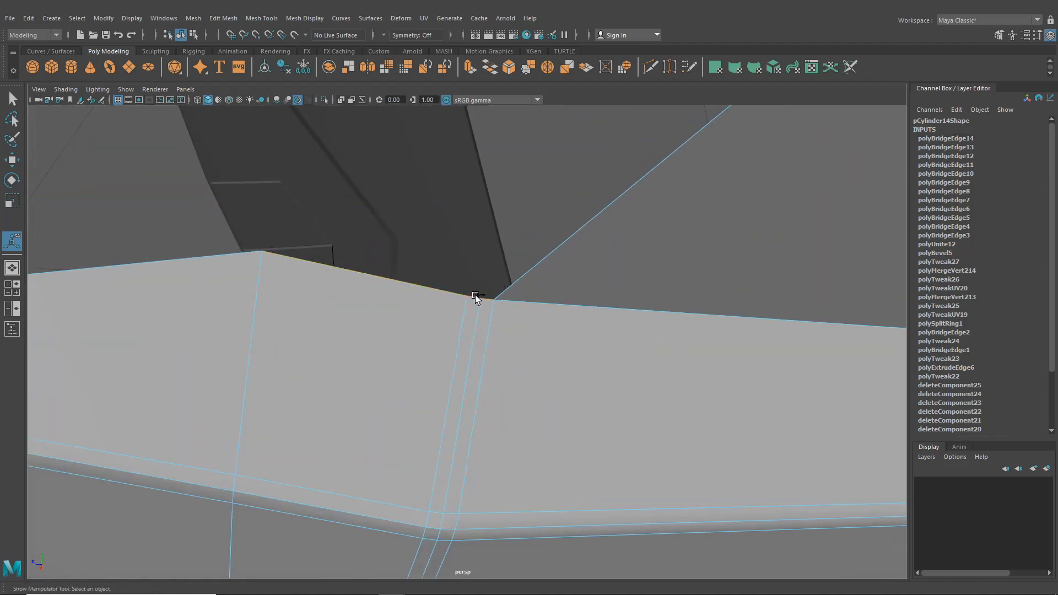
left_click(474, 297, "shift")
left_click(460, 298, "shift")
scroll(520, 282, "down", 6)
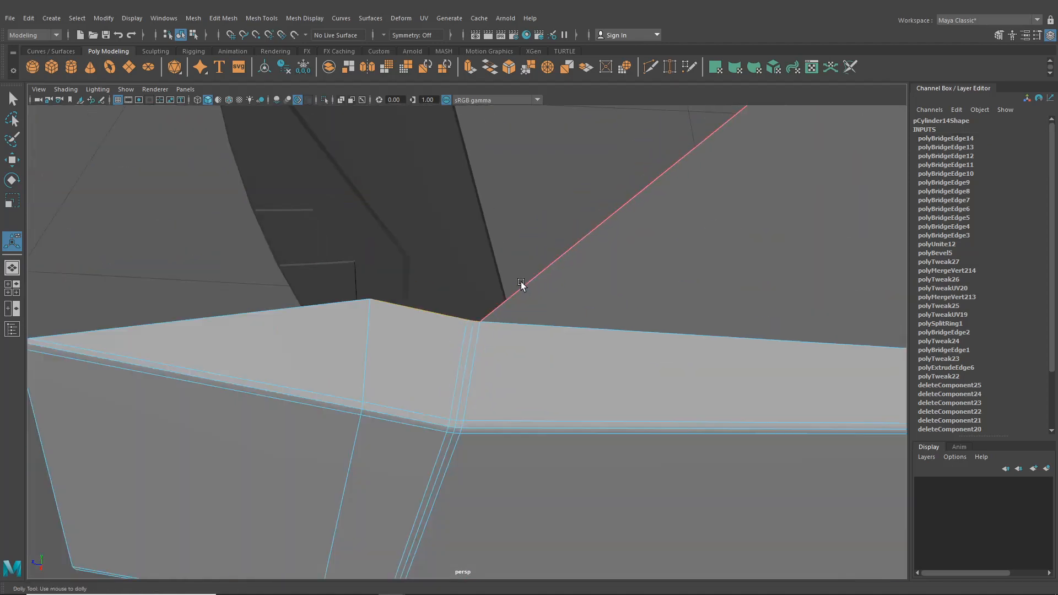
left_click_drag(521, 282, 584, 236, "alt")
middle_click_drag(584, 237, 507, 355, "alt")
scroll(507, 355, "up", 5)
middle_click_drag(598, 190, 492, 349, "alt")
scroll(484, 350, "up", 5)
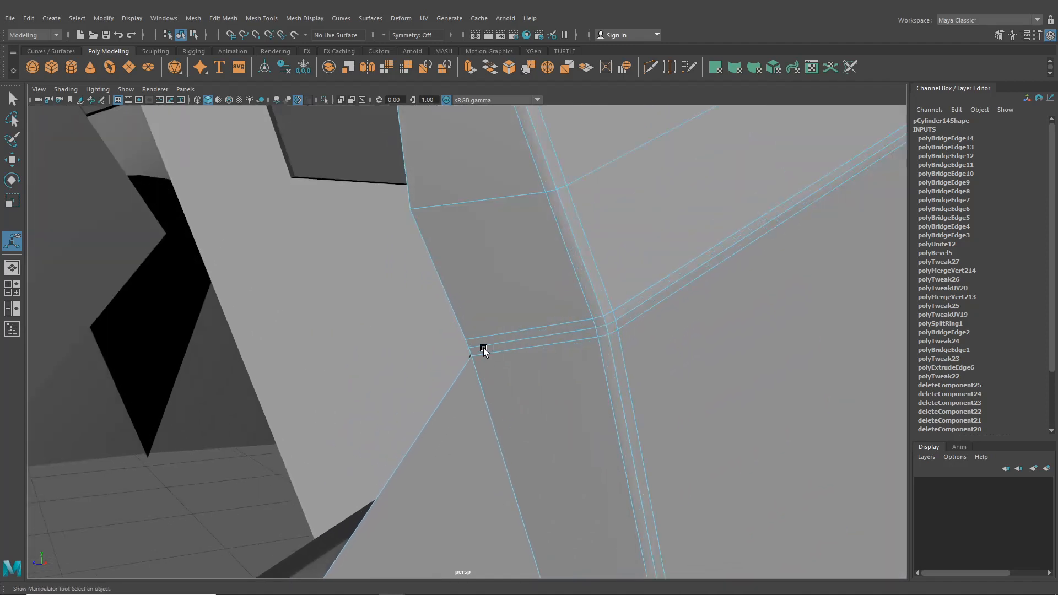
left_click(462, 333)
key("g")
- Bridge the short outer-bend edges across the seventh and last spoke gap, and return to object selection
scroll(507, 324, "down", 6)
left_click_drag(584, 328, 406, 362, "alt")
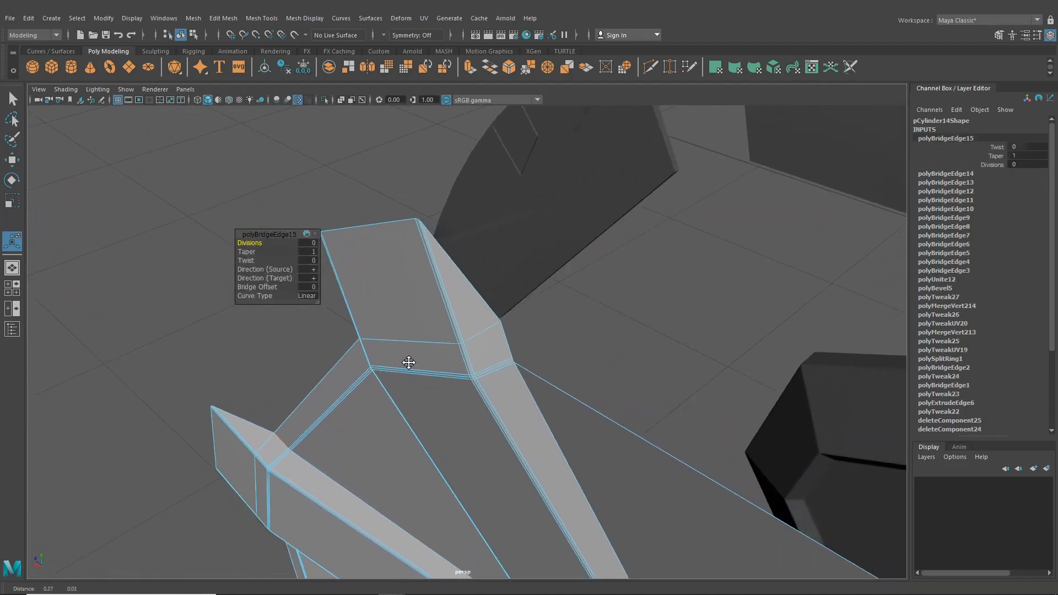
middle_click_drag(406, 361, 396, 366, "alt")
scroll(396, 367, "up", 4)
left_click(370, 384)
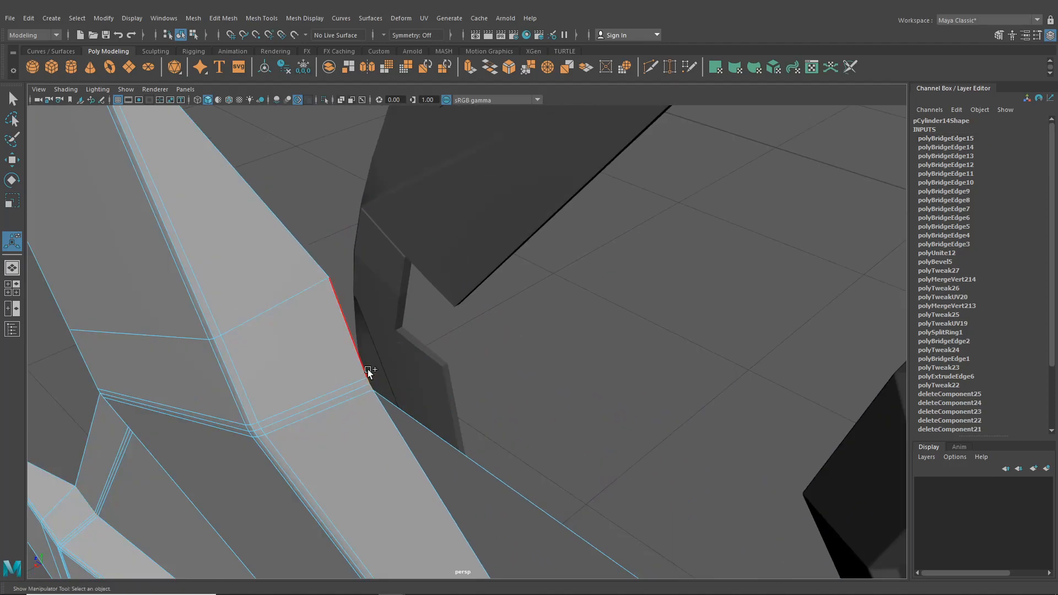
left_click(367, 372)
scroll(433, 391, "down", 6)
mouse_move(432, 391)
left_mouse_down("alt")
mouse_move(534, 380)
mouse_move(428, 402)
left_mouse_up("alt")
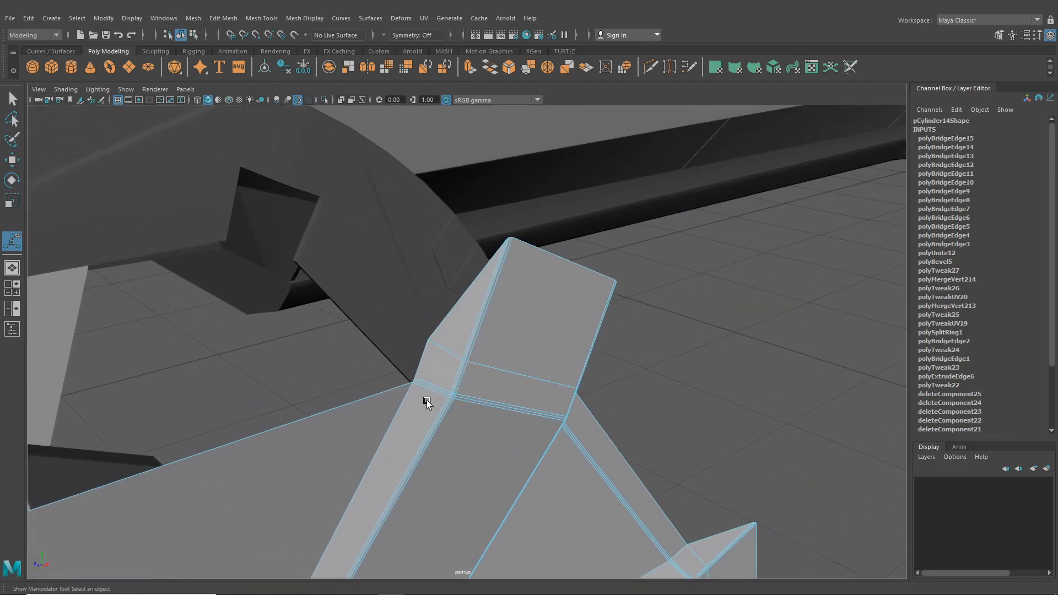
right_click_drag(428, 402, 447, 481, "alt")
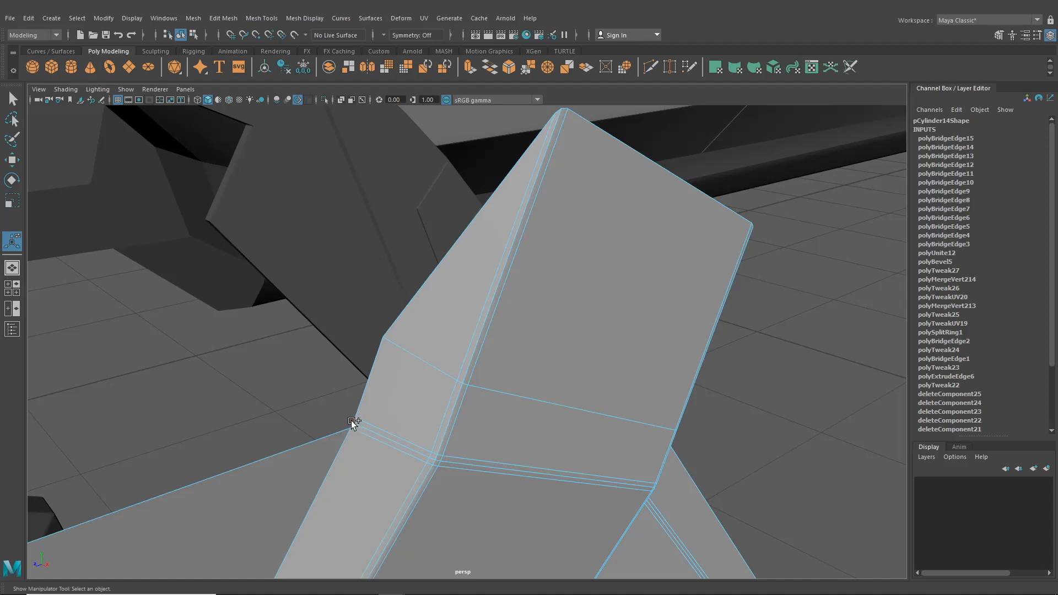
key("g")
scroll(437, 392, "down", 8)
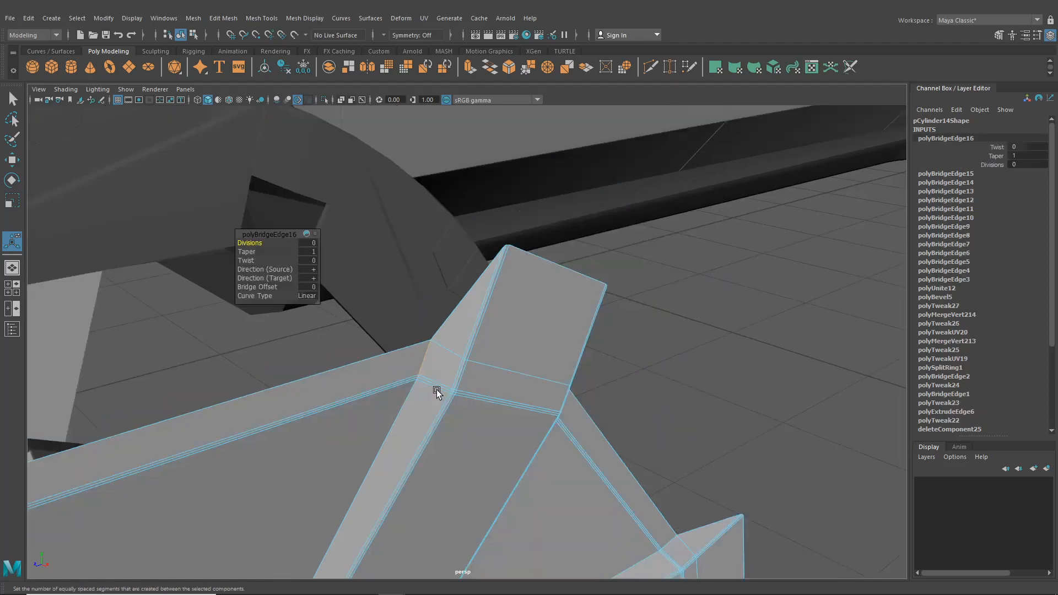
left_click_drag(475, 413, 427, 410, "alt")
left_click(182, 37)
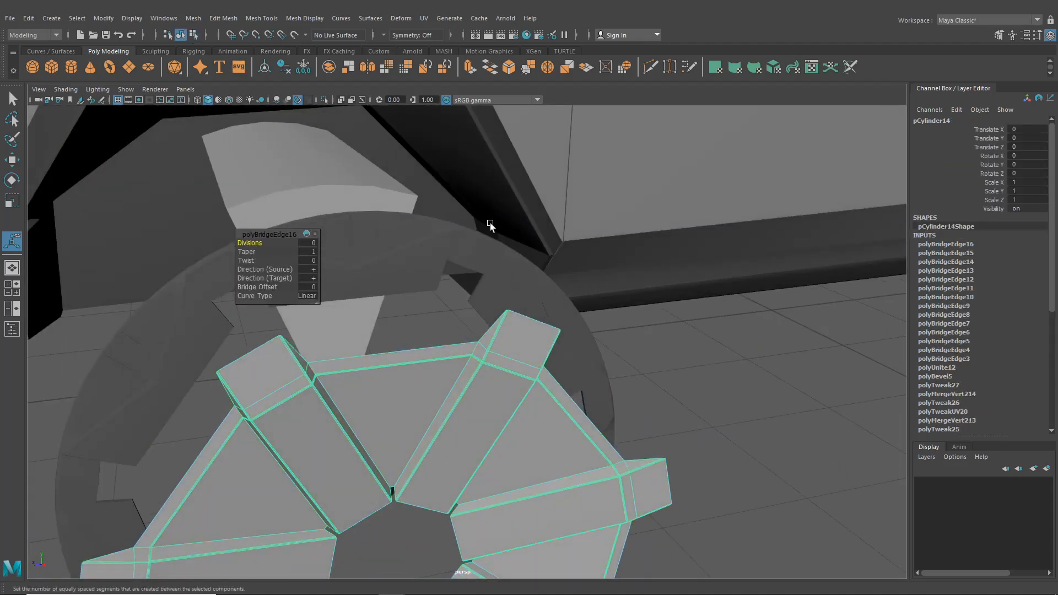
left_click(705, 363)
- Select the spoke mesh's open outer border edges and extrude them toward the back to give the wheel face thickness
scroll(705, 363, "down", 6)
left_click_drag(695, 375, 506, 382, "alt")
scroll(577, 374, "up", 5)
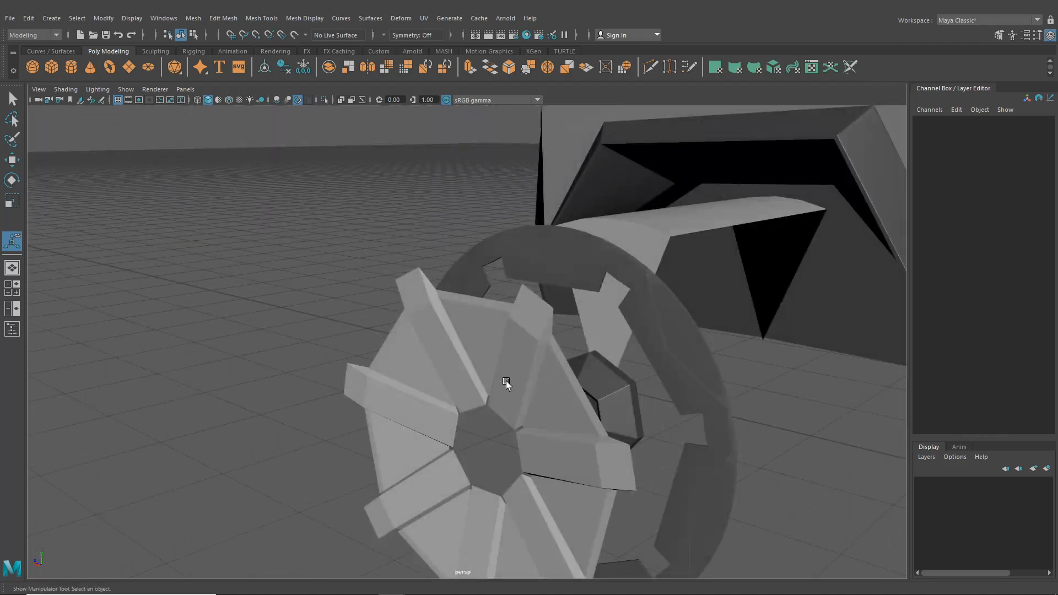
left_click(513, 358)
right_click_drag(514, 358, 514, 310)
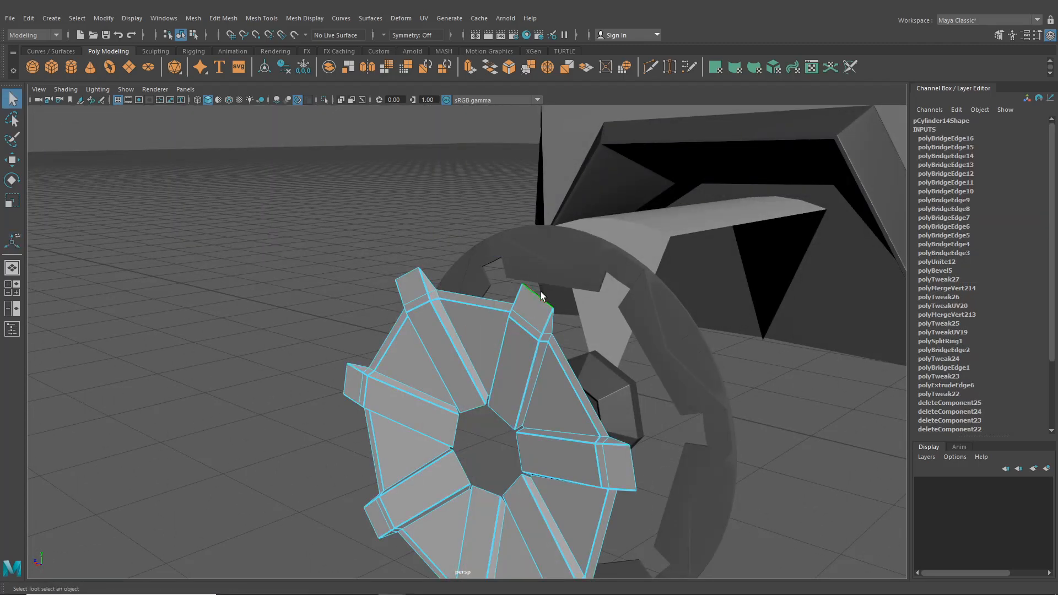
left_click_drag(542, 297, 529, 340, "alt")
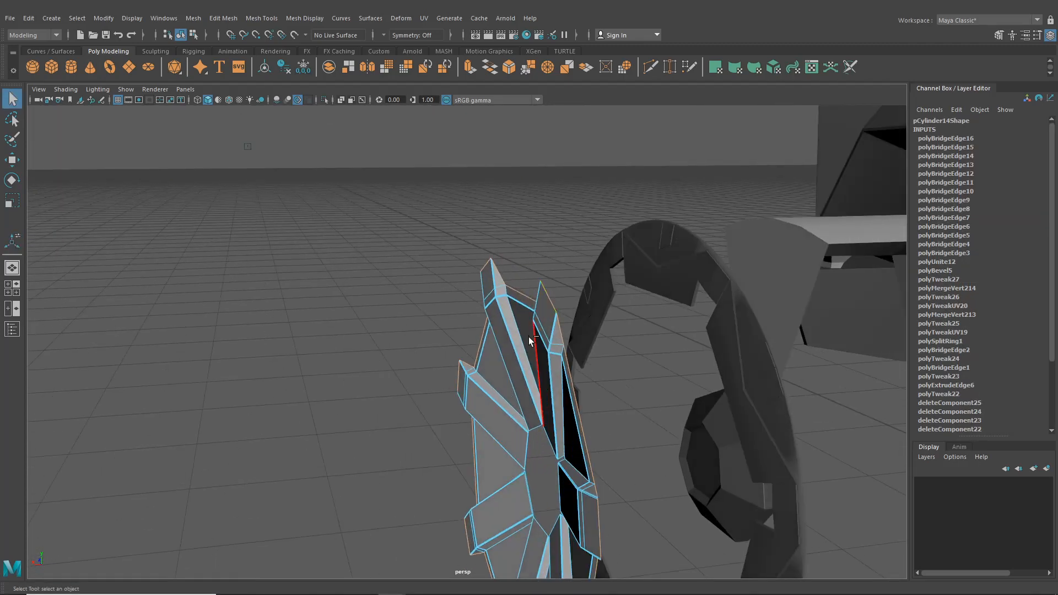
key("ctrl+e")
left_click_drag(464, 307, 556, 380, "alt")
key("q")
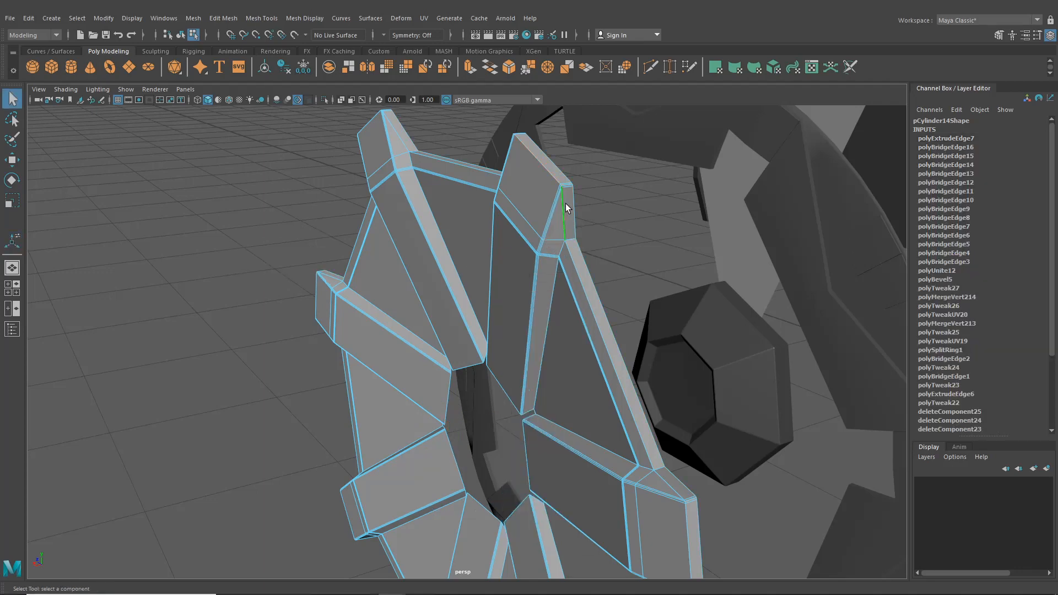
left_click_drag(565, 203, 597, 273, "alt")
scroll(562, 314, "down", 1)
left_click_drag(567, 317, 573, 284, "alt")
left_click(181, 35)
left_click(226, 233)
scroll(325, 297, "down", 3)
left_click_drag(327, 301, 305, 310, "alt")
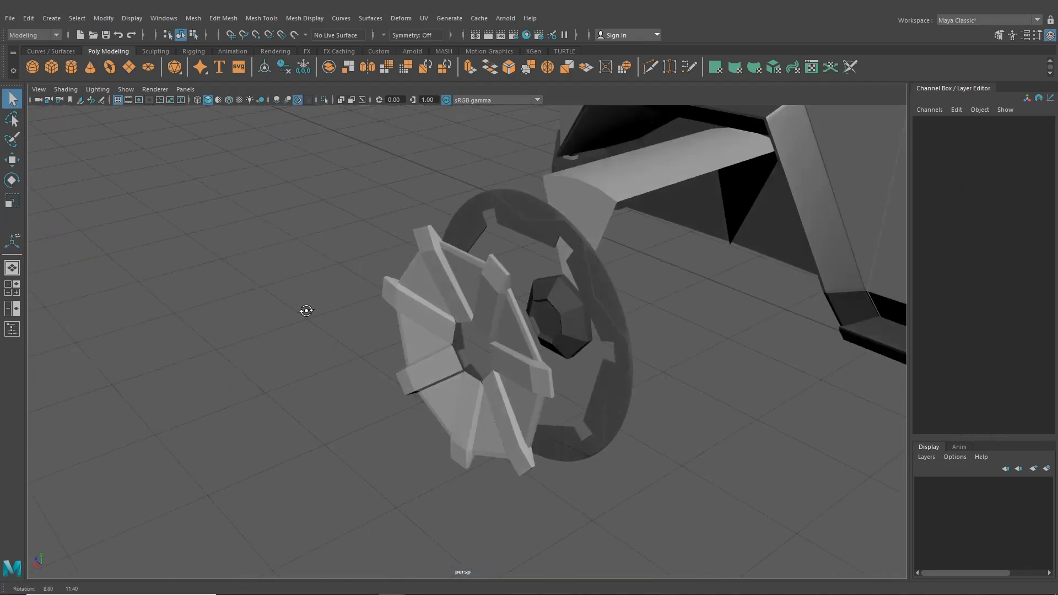
- Move the spoke mesh along X to -0.786, behind the rim ring and around the hub
left_click(413, 362)
key("w")
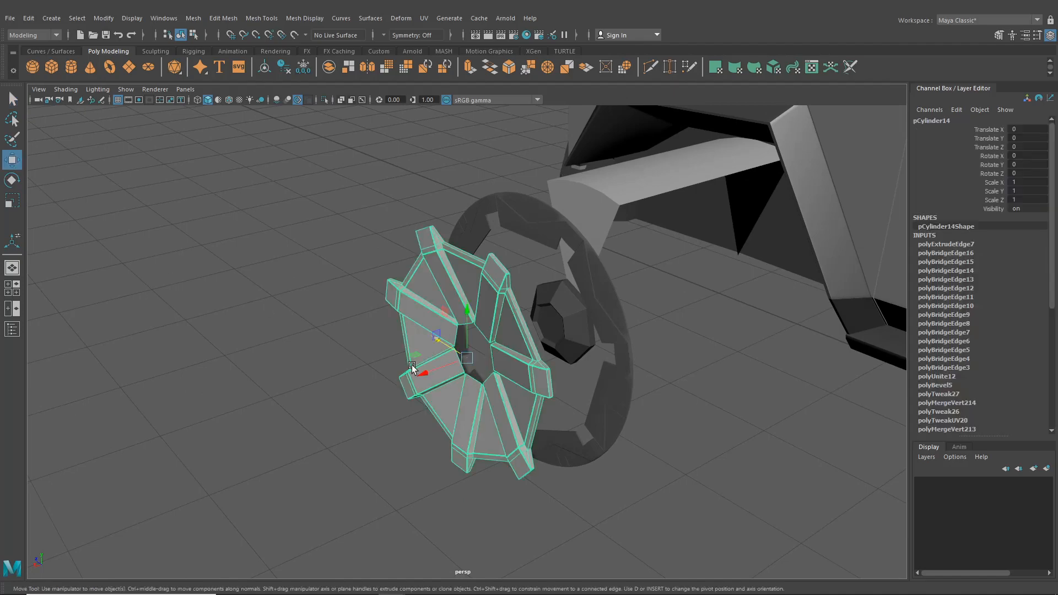
left_click_drag(412, 366, 465, 364)
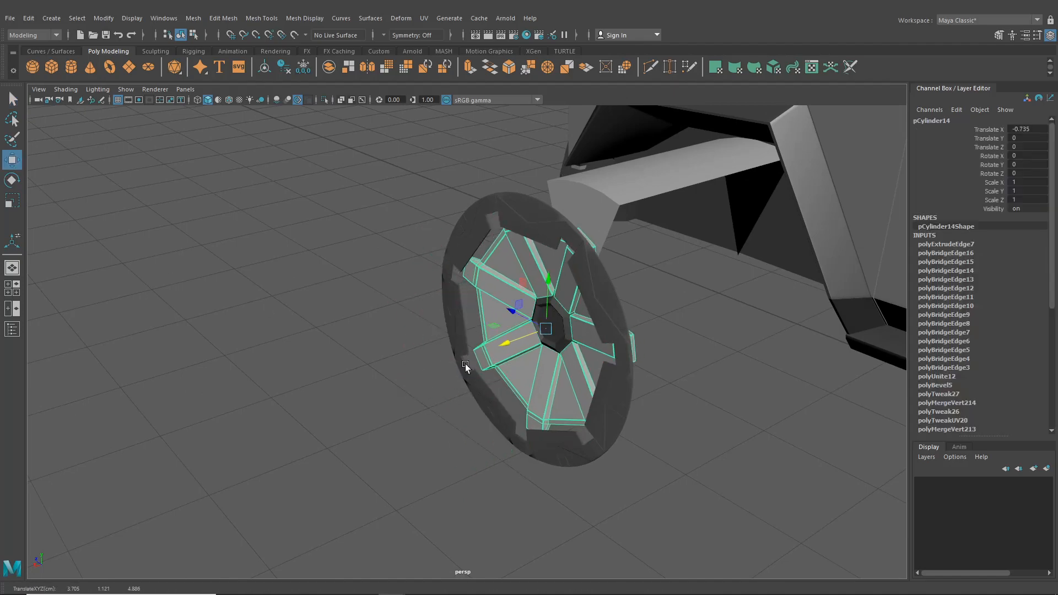
left_click(17, 304)
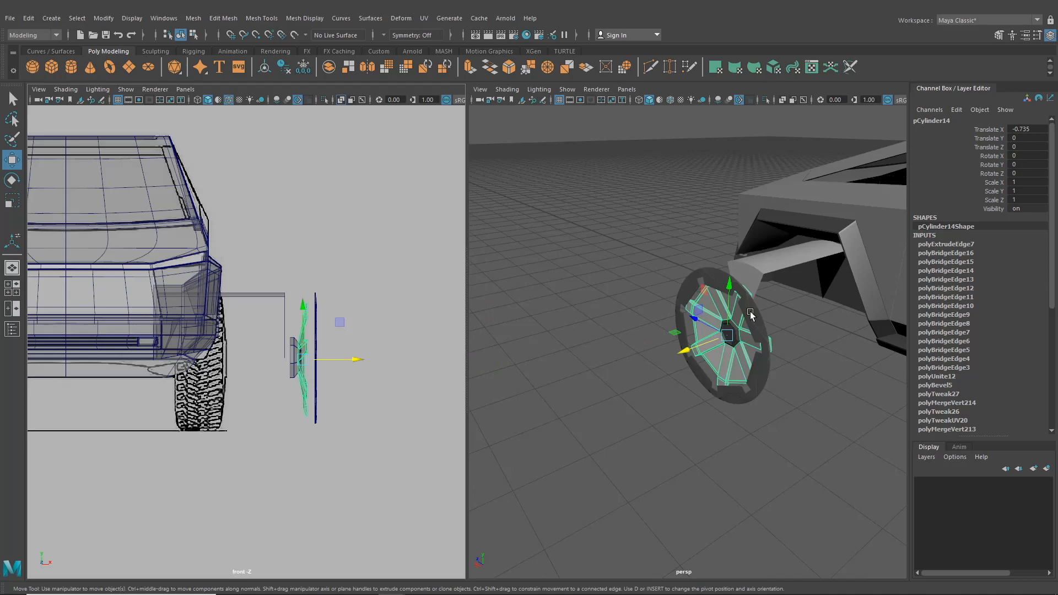
scroll(731, 331, "up", 5)
key("space")
scroll(719, 354, "up", 4)
left_click_drag(719, 354, 588, 296, "alt")
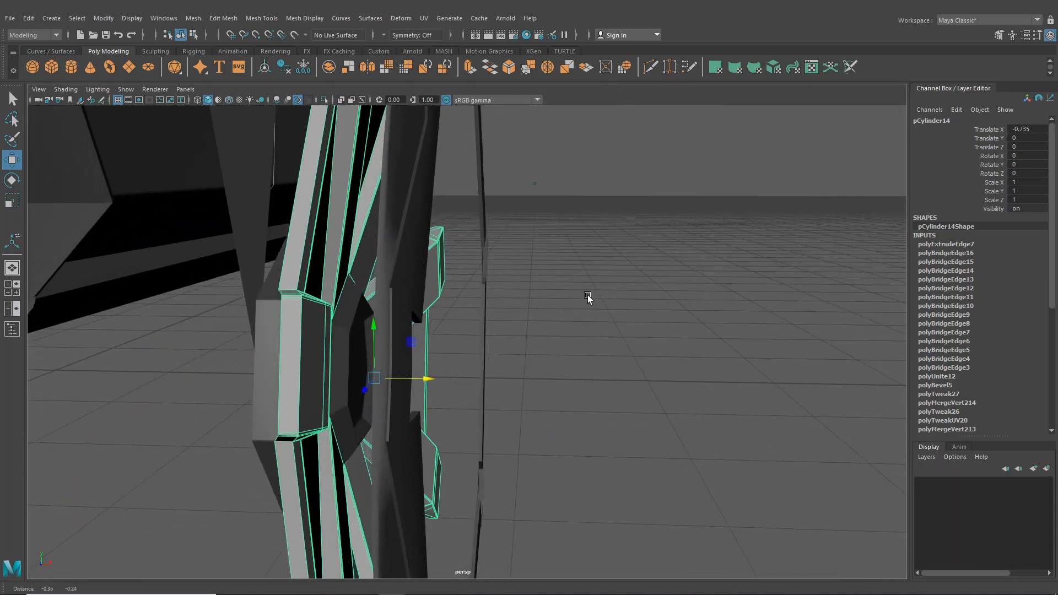
middle_click_drag(588, 295, 675, 265, "alt")
left_click_drag(543, 332, 537, 333)
left_click_drag(537, 333, 418, 366, "alt")
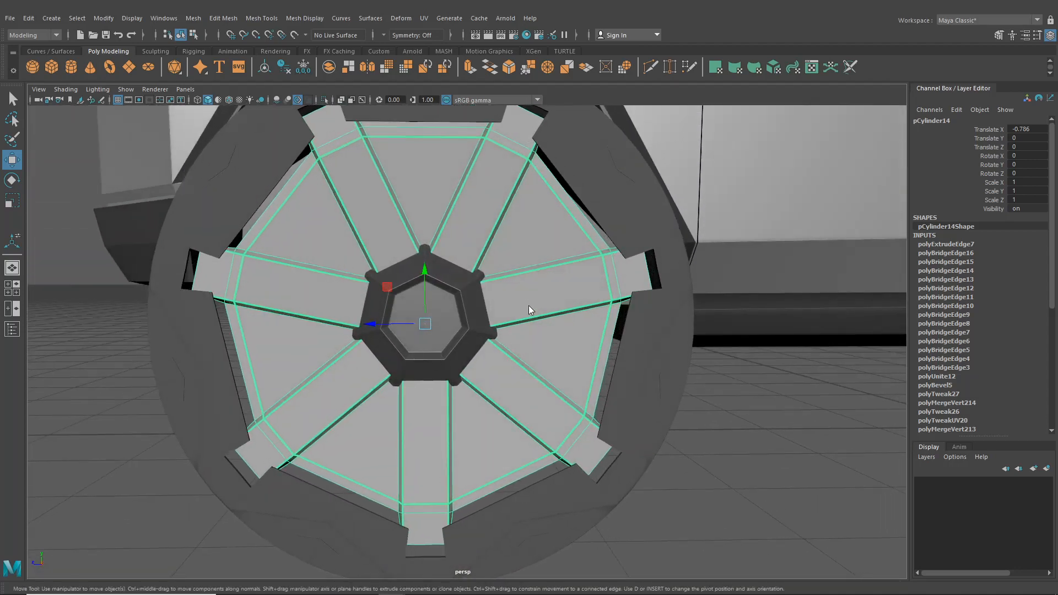
right_click_drag(529, 309, 462, 298)
left_click_drag(491, 393, 492, 393)
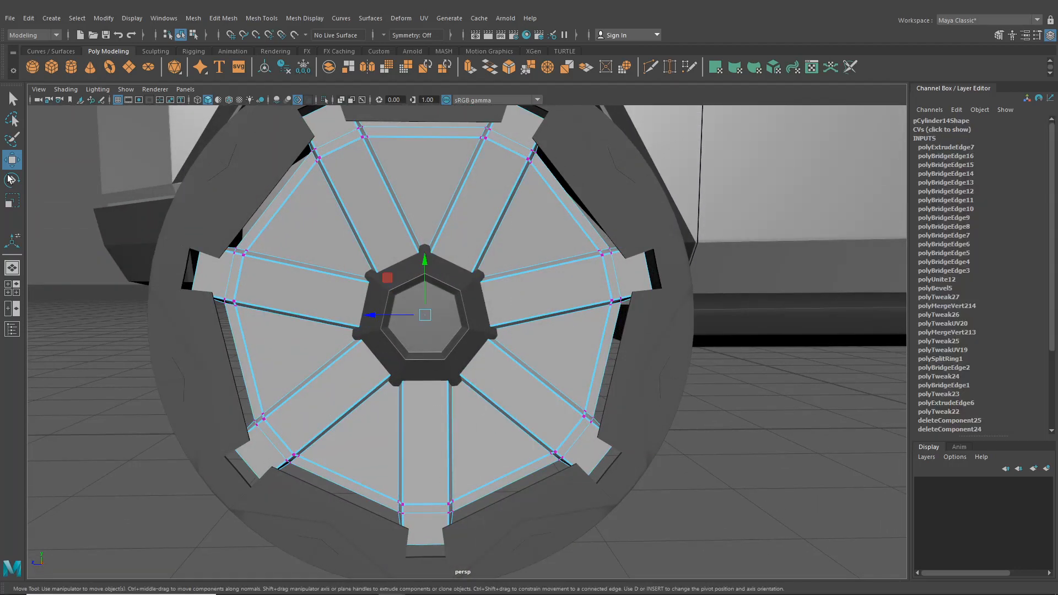
key("r")
left_click_drag(425, 316, 349, 341)
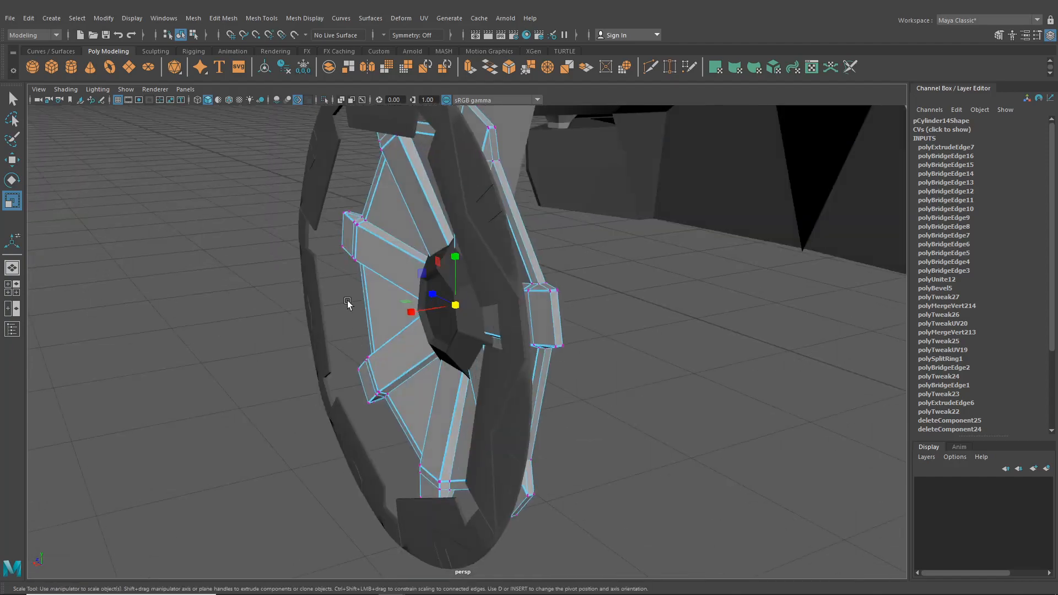
left_click(194, 36)
left_click(181, 36)
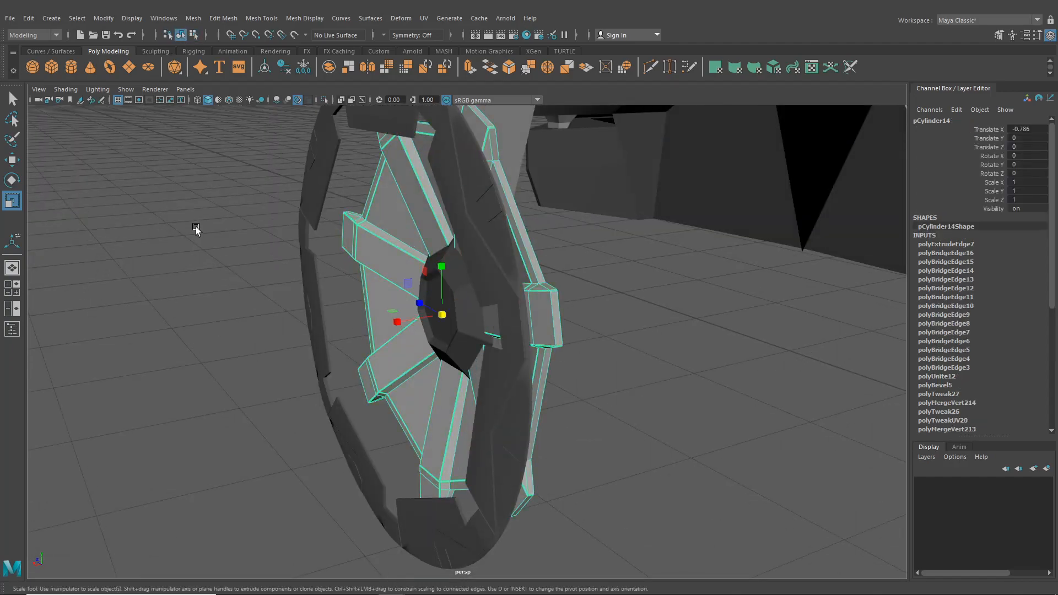
left_click(192, 245)
- Return the spoke mesh to X -0.735 and compare its fit with the rim ring's notches from the side
left_click_drag(189, 254, 423, 359, "alt")
left_click(441, 371)
left_click(464, 410)
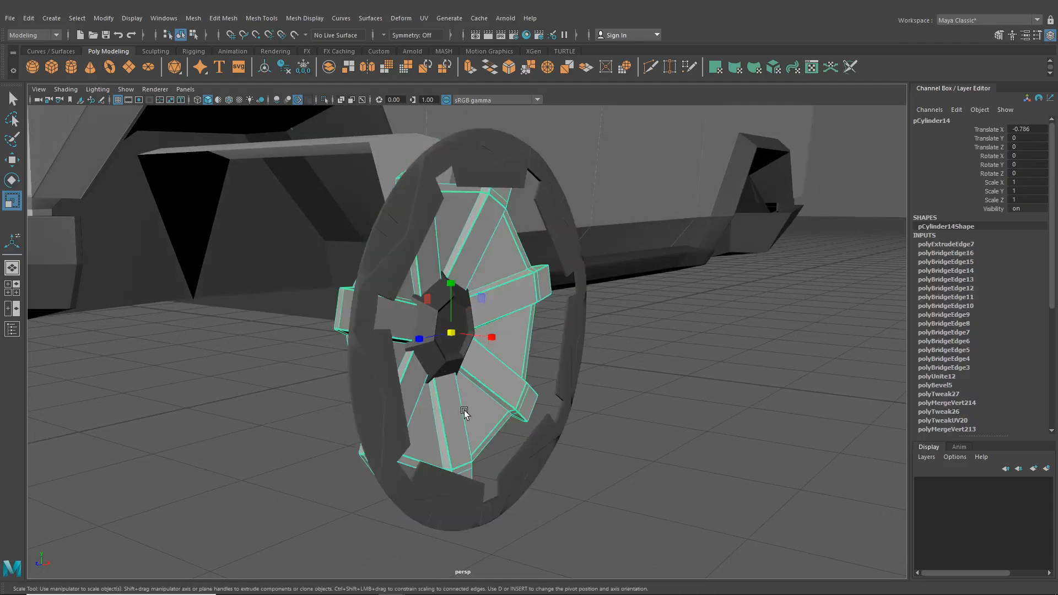
left_click_drag(465, 412, 415, 406, "alt")
left_click(12, 160)
left_click_drag(466, 319, 269, 387, "alt")
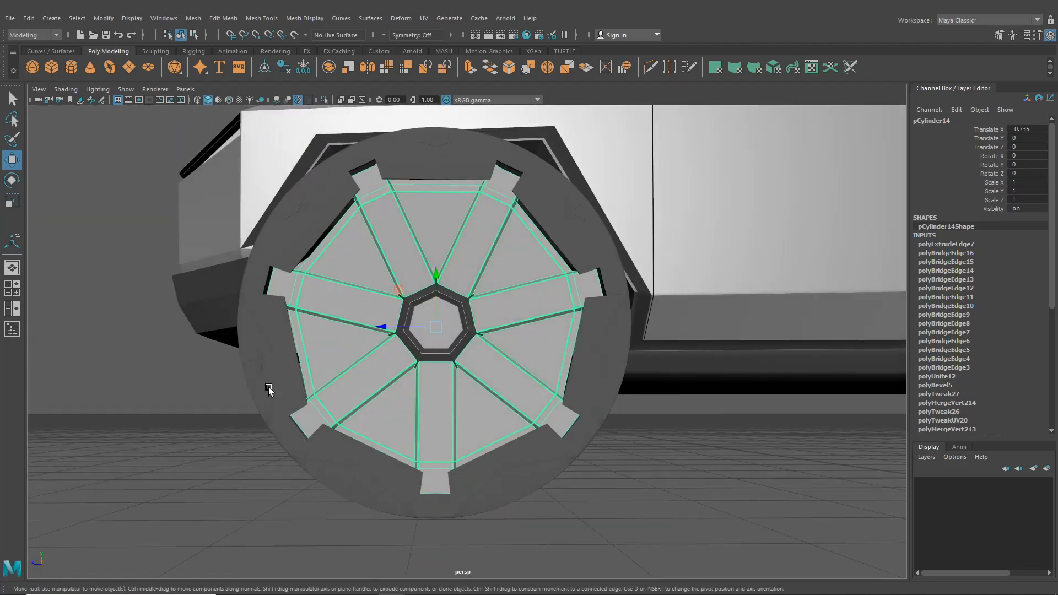
- Move the spoke mesh outward along X to -0.523 so the spokes sit in front of the rim ring
left_click(213, 418)
scroll(331, 383, "down", 5)
left_click_drag(418, 358, 462, 370, "alt")
scroll(462, 371, "up", 5)
left_click_drag(455, 329, 556, 397, "alt")
left_click(385, 354)
left_click(139, 337)
scroll(375, 331, "down", 4)
left_click(478, 373)
left_click(457, 349, "shift")
left_click(236, 433)
left_click(431, 357)
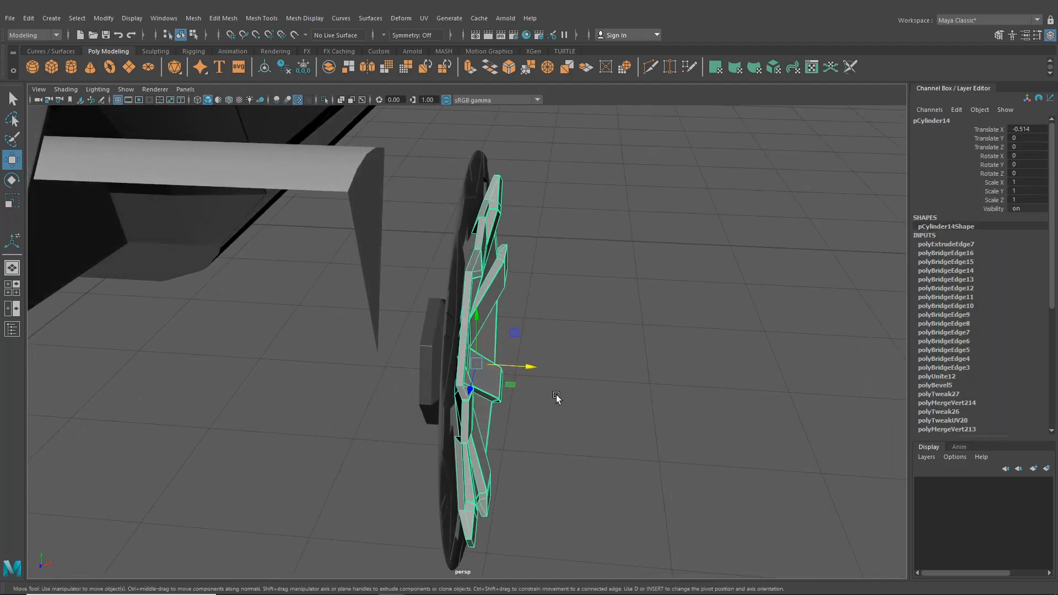
left_click_drag(527, 365, 498, 271)
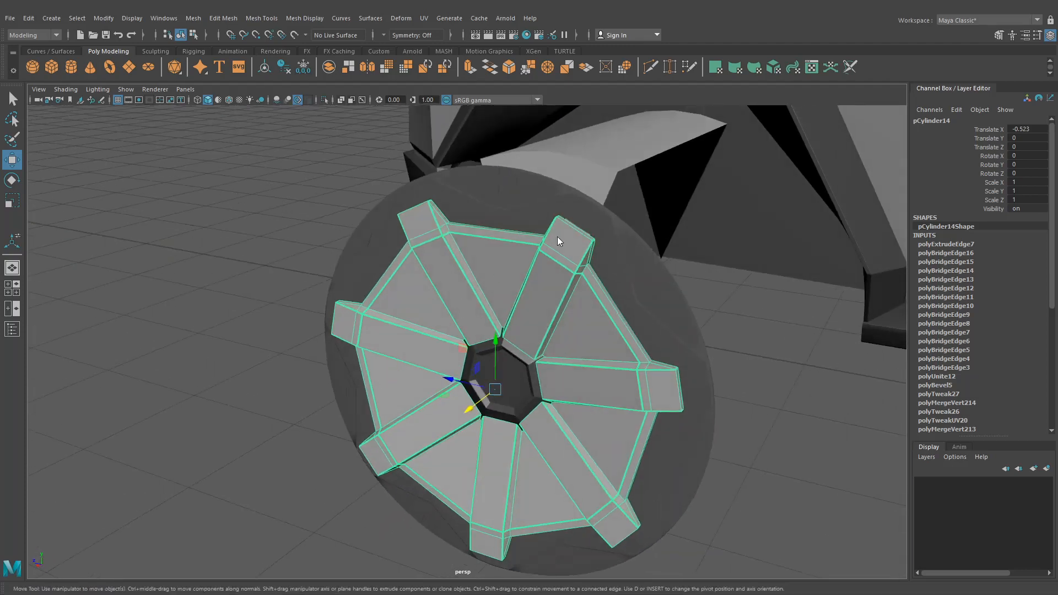
- Select the outer tip vertices of all seven spokes and move them slightly along X toward the rim ring
right_click_drag(557, 237, 503, 232)
left_click_drag(341, 172, 439, 219)
left_click_drag(583, 235, 524, 165, "alt")
left_click_drag(522, 165, 550, 191, "shift")
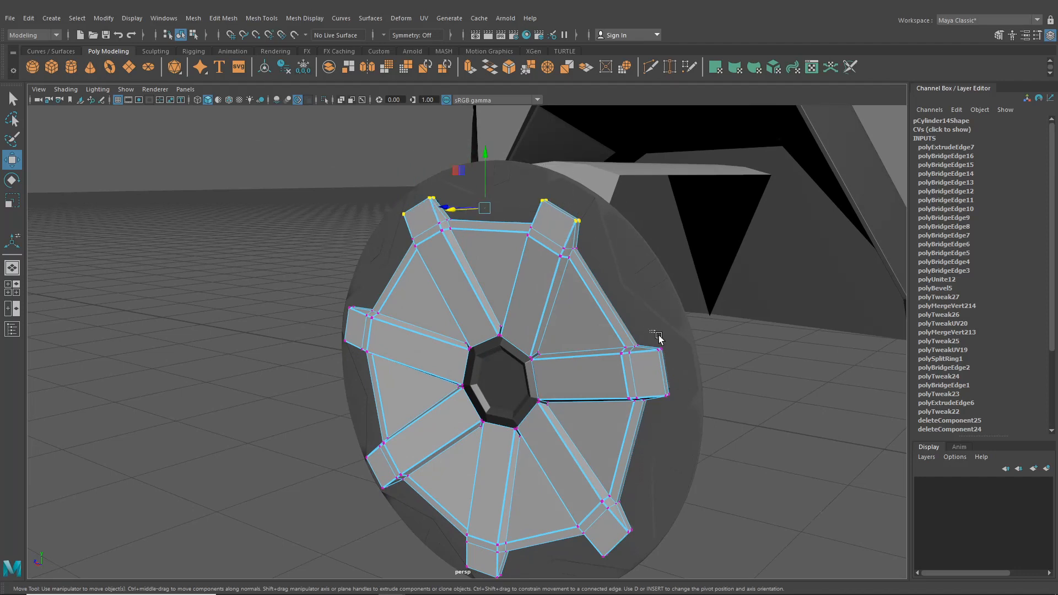
left_click_drag(630, 450, 667, 361, "alt")
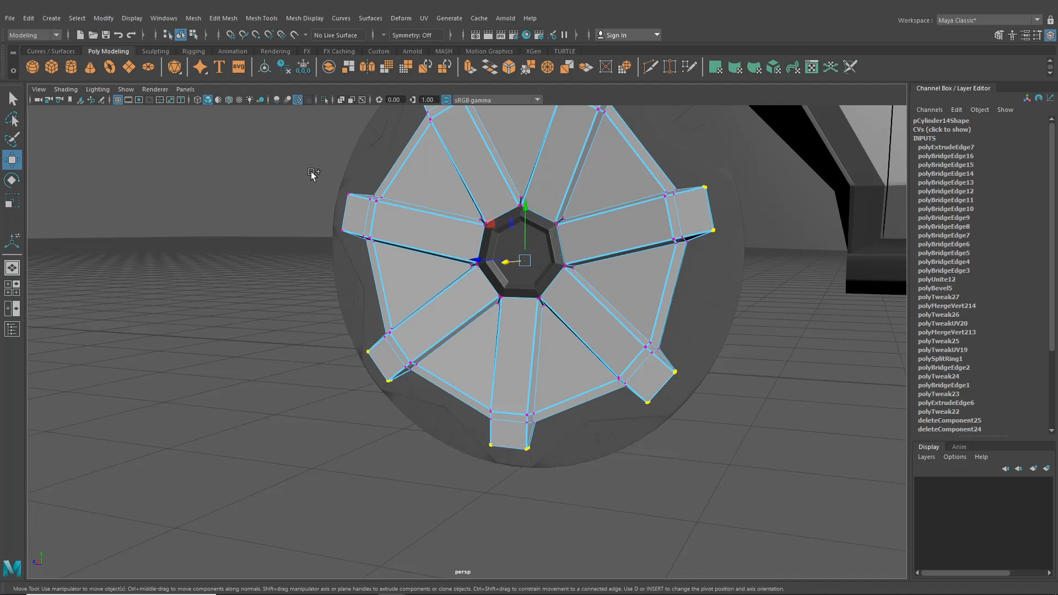
left_click_drag(344, 226, 401, 284, "alt")
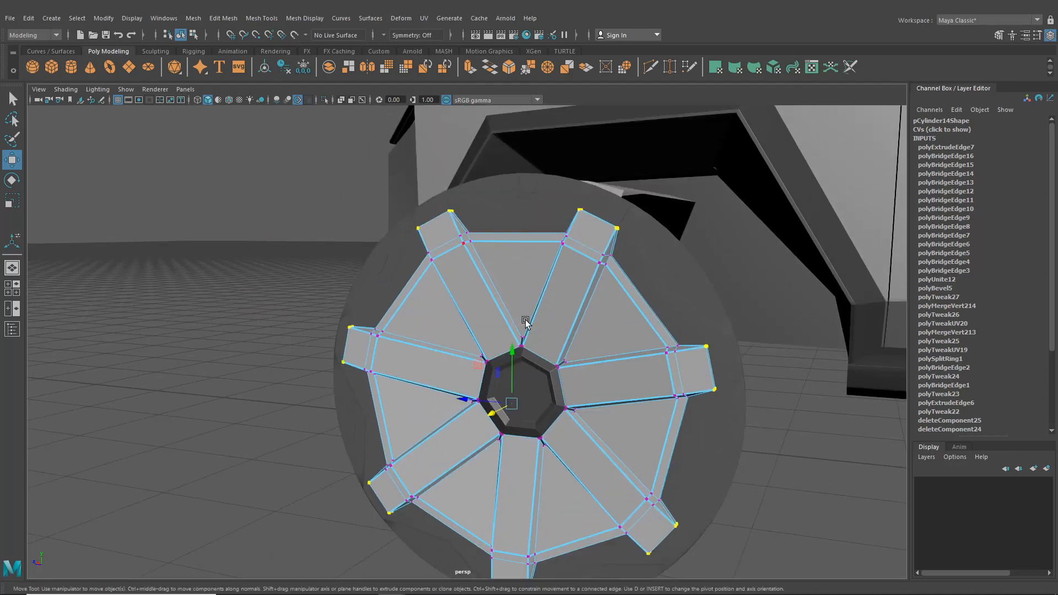
left_click_drag(526, 323, 454, 372, "alt")
left_click_drag(413, 422, 415, 424)
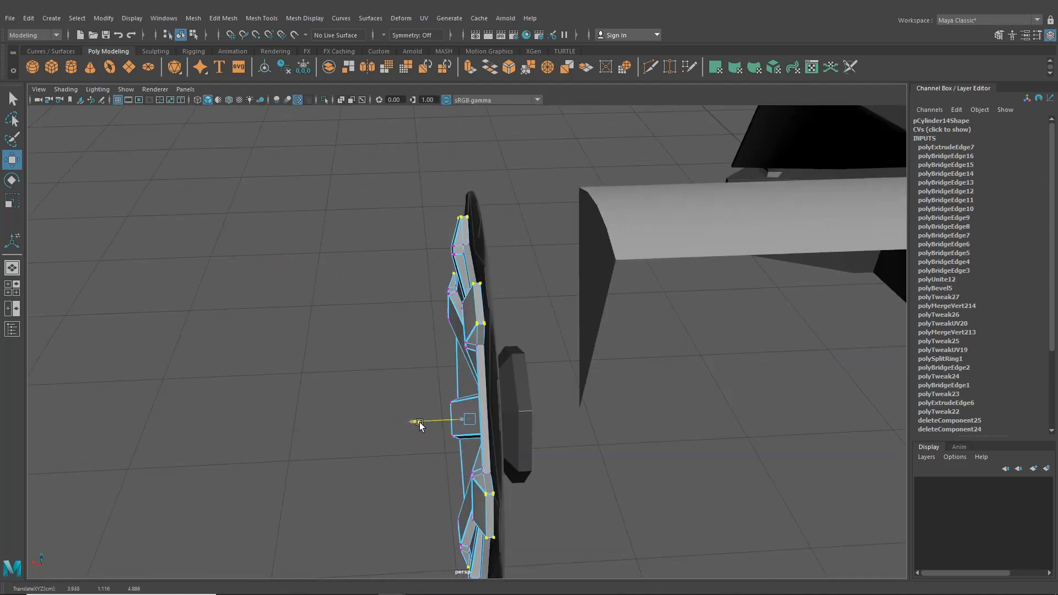
left_click_drag(413, 422, 523, 406, "alt")
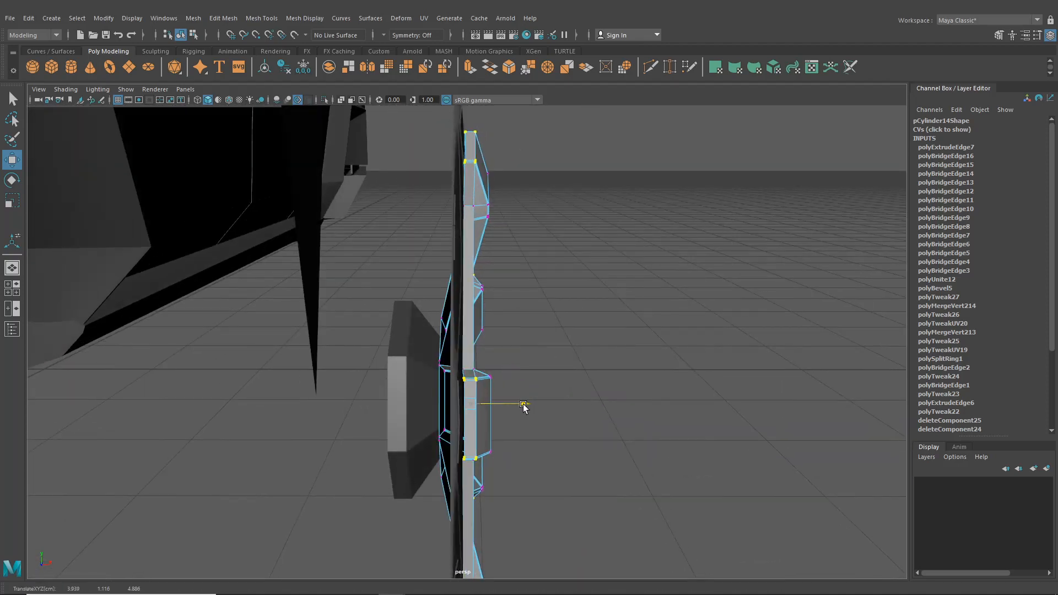
left_click(621, 411)
left_click_drag(621, 411, 432, 419, "alt")
left_click(192, 35)
left_click(181, 35)
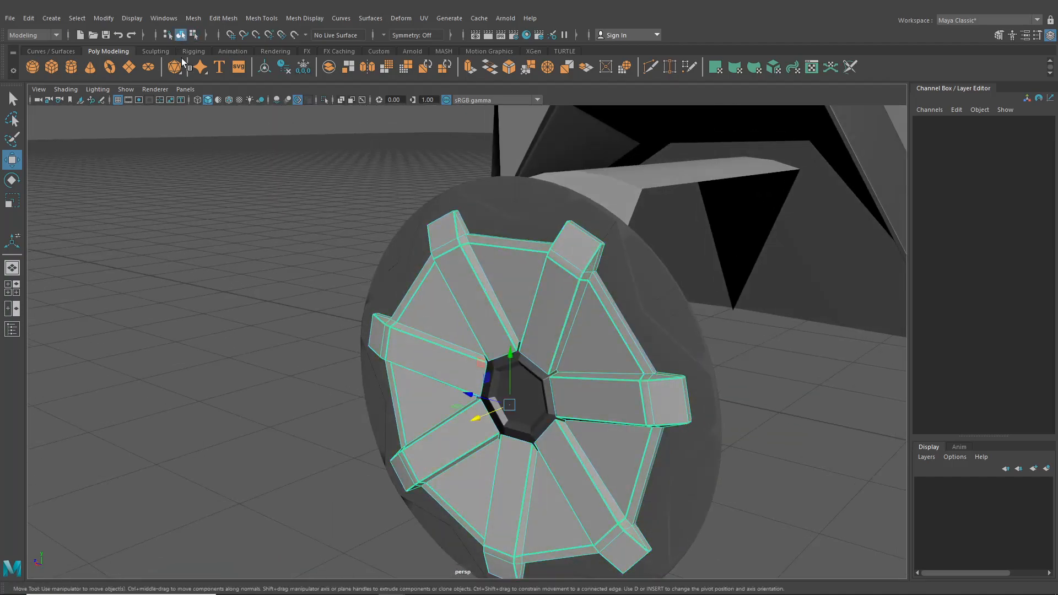
left_click(331, 231)
- Select the heptagonal hub piece at the wheel's centre and move it outward along X to 3.75
scroll(435, 305, "down", 5)
left_click_drag(434, 304, 563, 333, "alt")
scroll(450, 304, "up", 5)
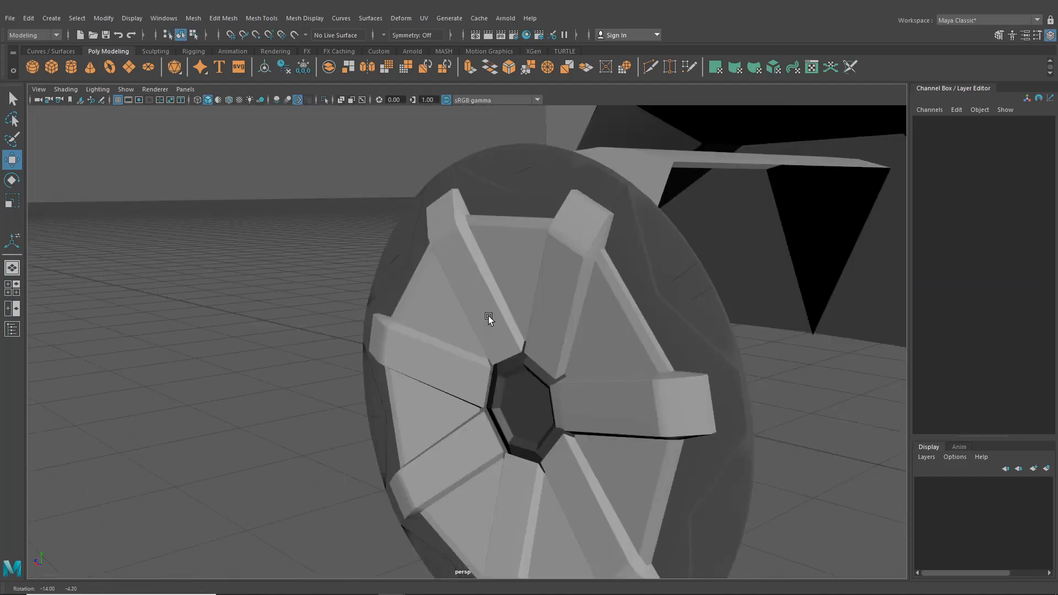
scroll(510, 332, "up", 6)
left_click(475, 330)
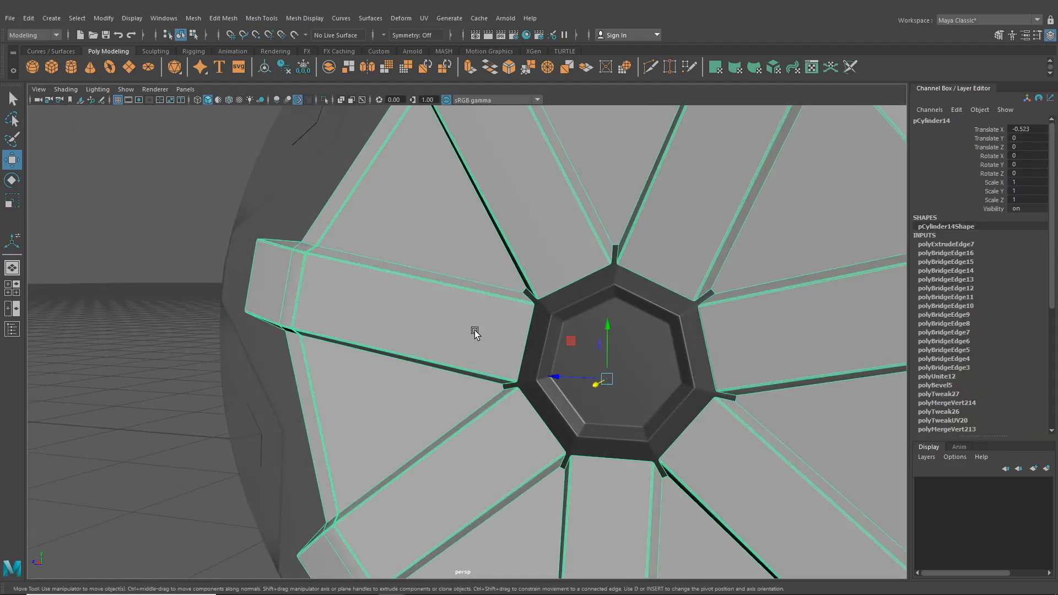
left_click_drag(479, 323, 518, 336, "alt")
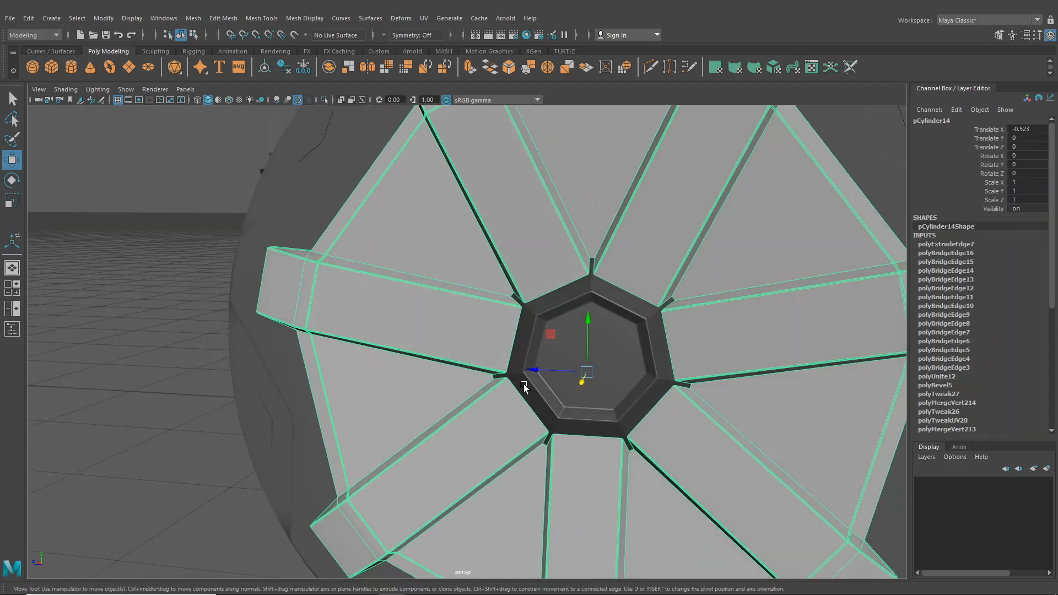
left_click_drag(523, 385, 582, 405, "alt")
left_click(519, 319)
mouse_move(540, 310)
left_mouse_down()
mouse_move(559, 333)
mouse_move(548, 321)
left_mouse_up()
left_click_drag(489, 273, 575, 276, "alt")
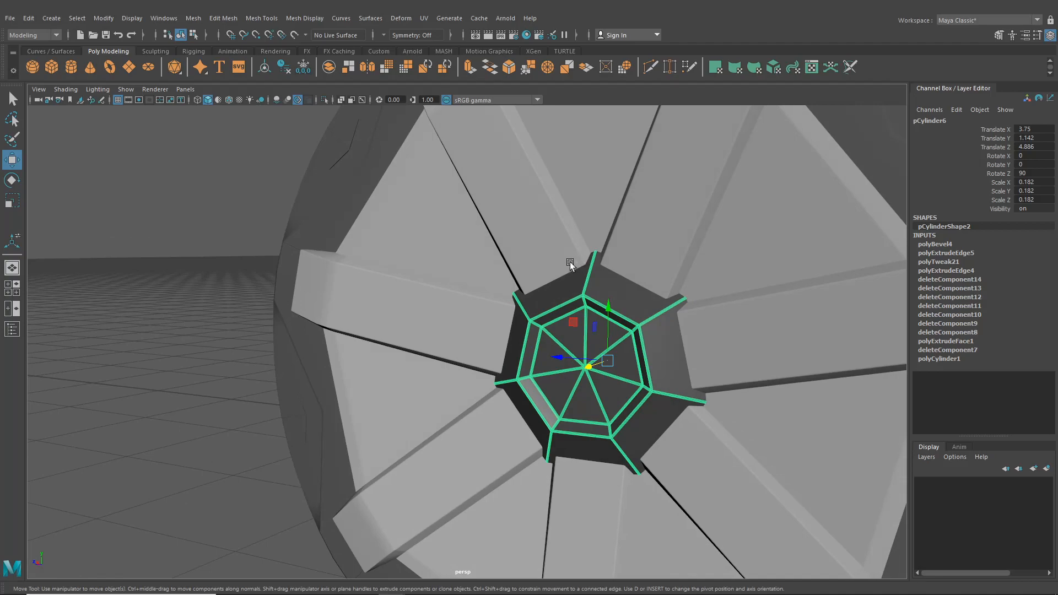
right_click_drag(570, 262, 585, 312, "alt")
left_click_drag(586, 312, 463, 321, "alt")
left_click(335, 371)
- Assign the existing dark blinn2 material to the seven-spoke mesh
right_click_drag(337, 371, 383, 372, "alt")
left_click_drag(382, 374, 508, 369, "alt")
scroll(508, 369, "up", 3)
scroll(574, 359, "down", 5)
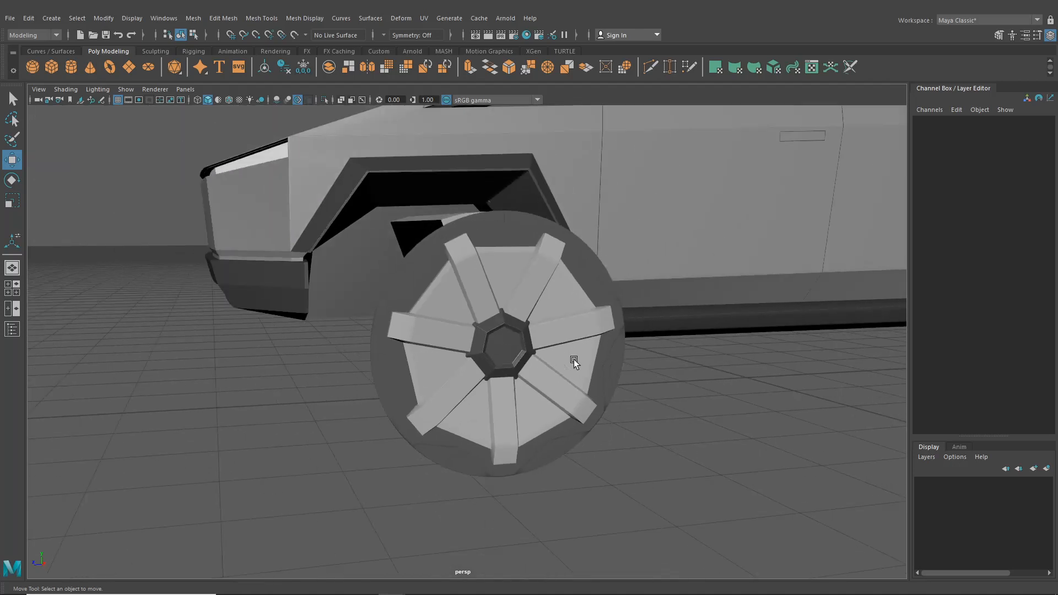
left_click(524, 36)
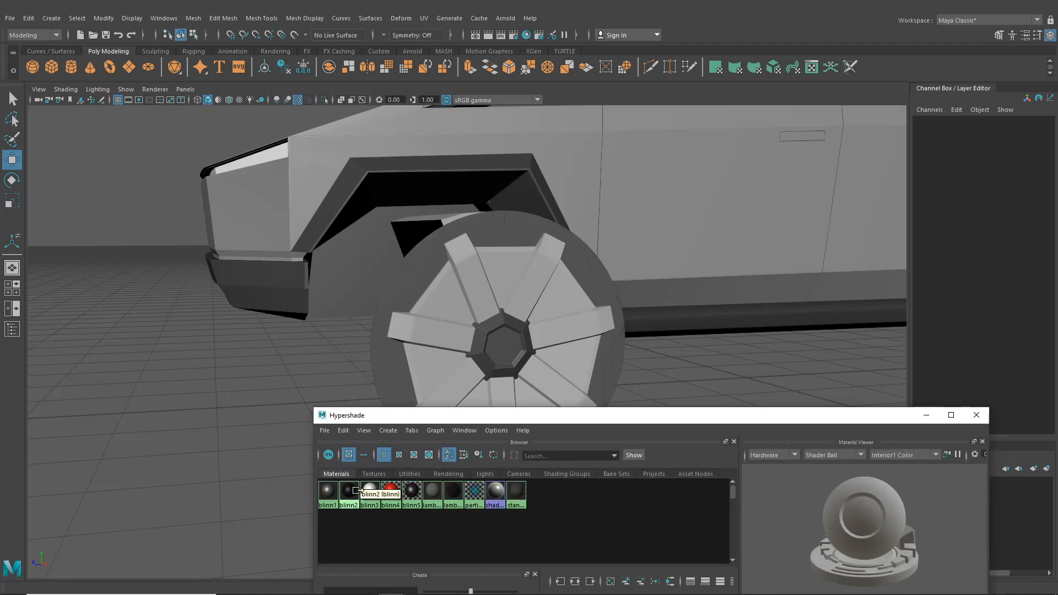
middle_click_drag(352, 476, 456, 346)
left_click_drag(501, 355, 849, 359, "alt")
left_click(976, 415)
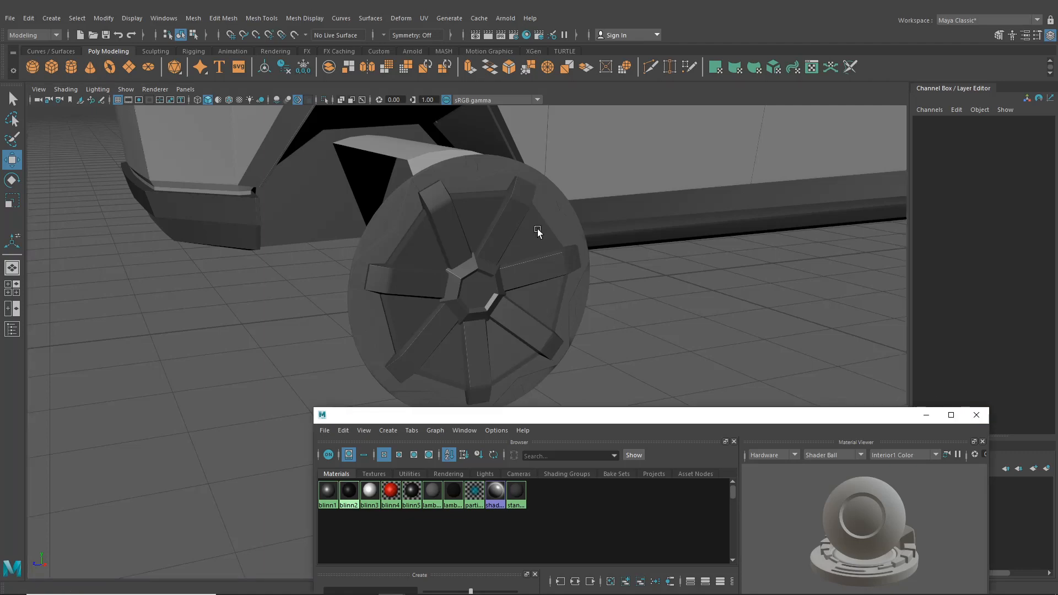
- Examine the darkened spokes and hub up close from the front and at an oblique angle
left_click_drag(539, 232, 643, 232, "alt")
scroll(450, 293, "down", 4)
left_click(496, 295)
scroll(551, 266, "down", 4)
left_click(234, 394)
scroll(319, 396, "down", 4)
left_click_drag(320, 396, 231, 356, "alt")
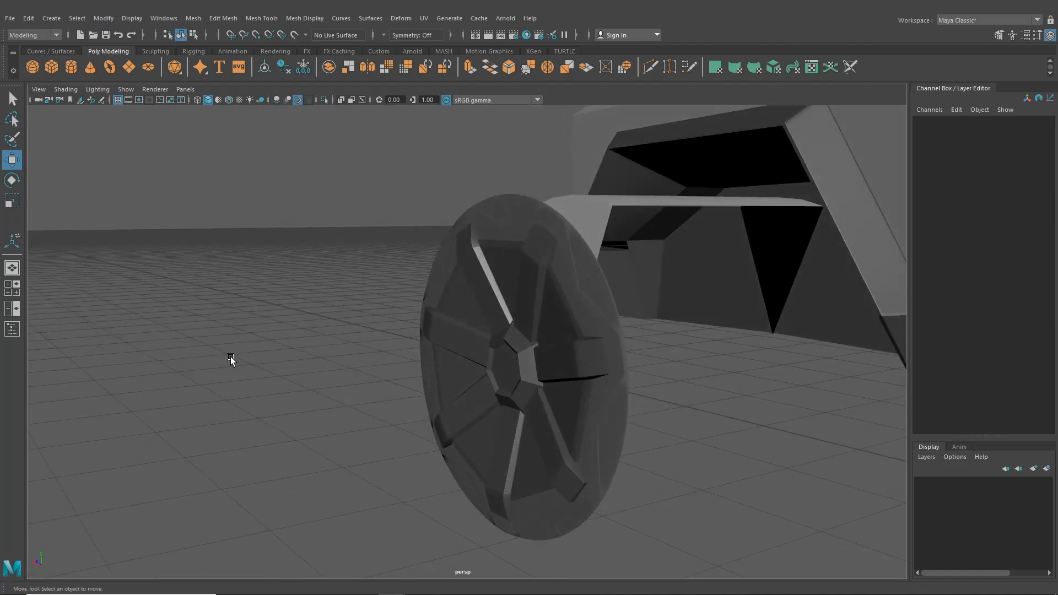
- Review the wheel against the whole truck body, including its placement by the front wheel arch and axle
left_click_drag(216, 358, 595, 259, "alt")
scroll(537, 389, "down", 5)
left_click_drag(547, 409, 611, 428, "alt")
middle_click_drag(611, 428, 525, 451, "alt")
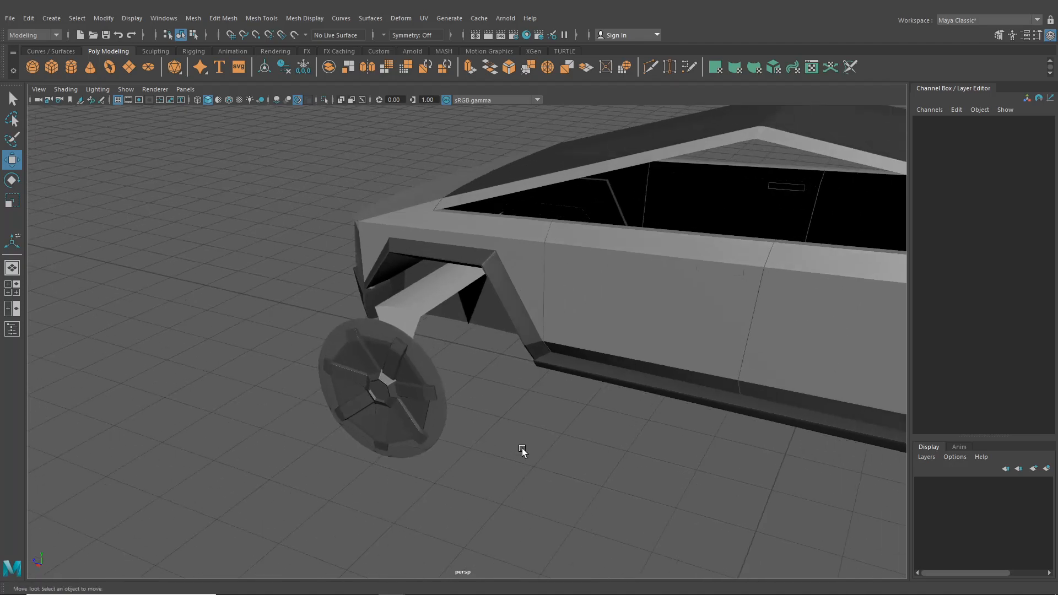
left_click_drag(528, 449, 623, 435, "alt")
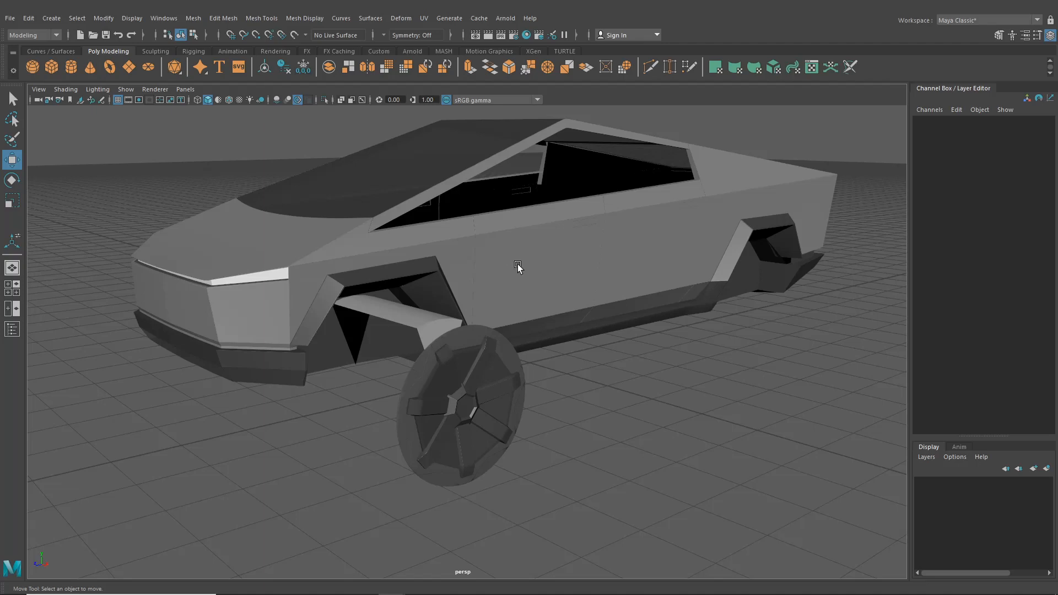
left_click_drag(518, 266, 482, 282, "alt")
middle_click_drag(483, 282, 603, 241, "alt")
scroll(603, 241, "up", 3)
left_click_drag(603, 241, 651, 265, "alt")
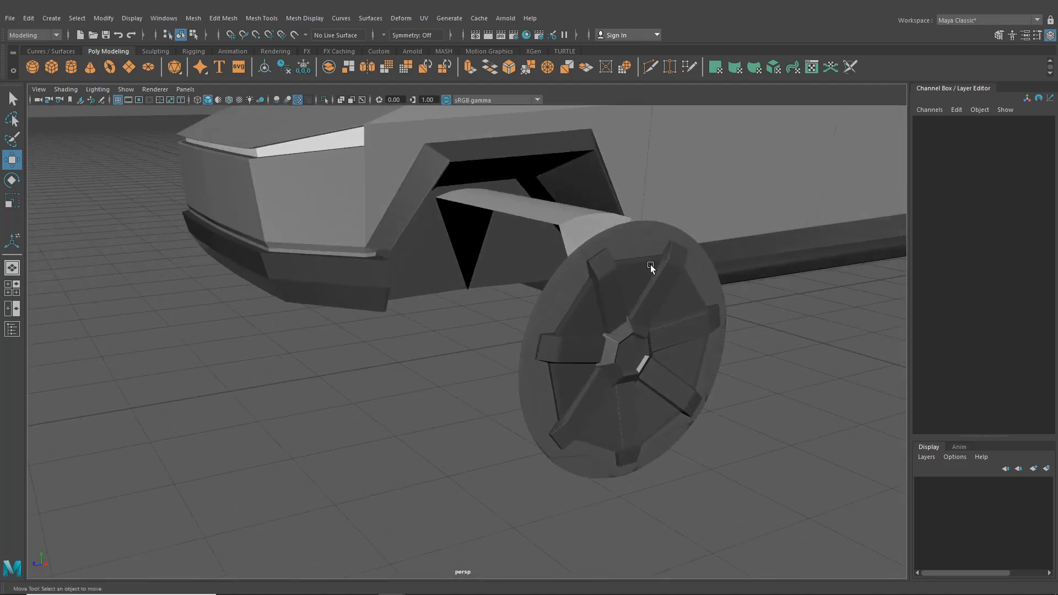
scroll(651, 266, "up", 2)
middle_click_drag(651, 266, 565, 241, "alt")
left_click_drag(565, 241, 487, 250, "alt")
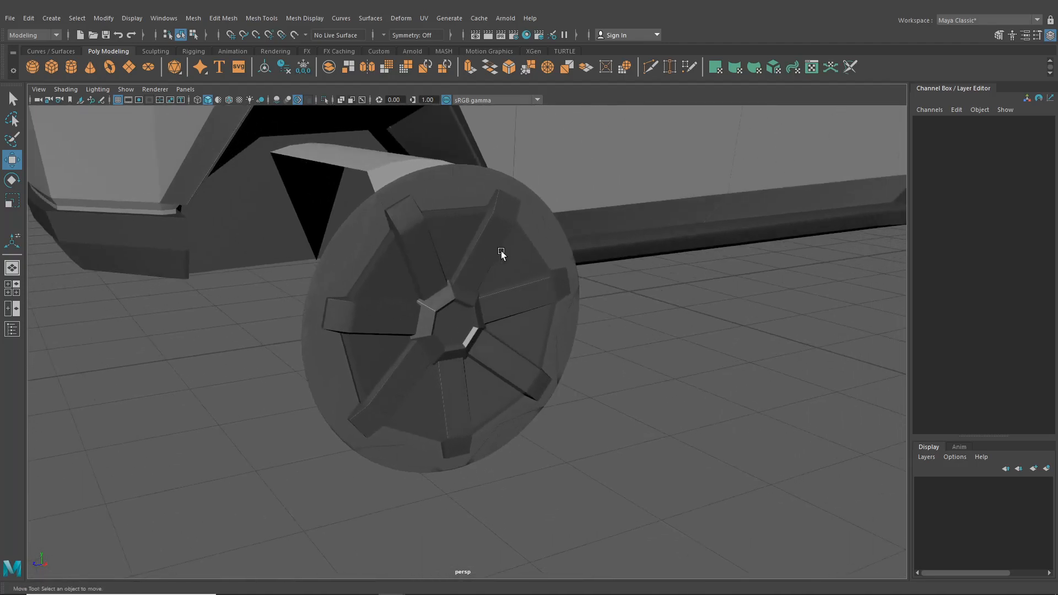